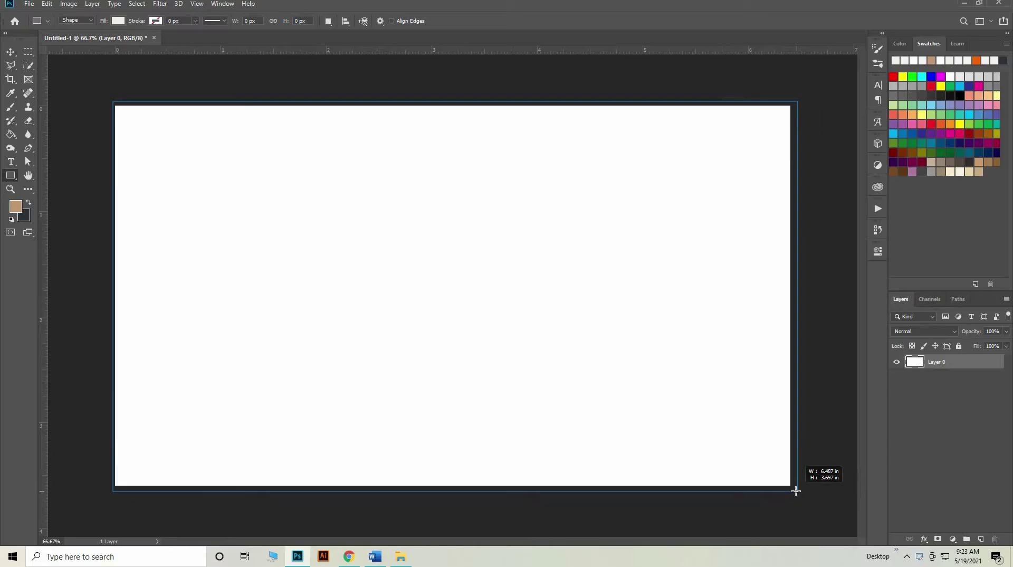
Combine the full-canvas rectangle and Layer 0 into a single smart object
drag(796, 490, 797, 491)
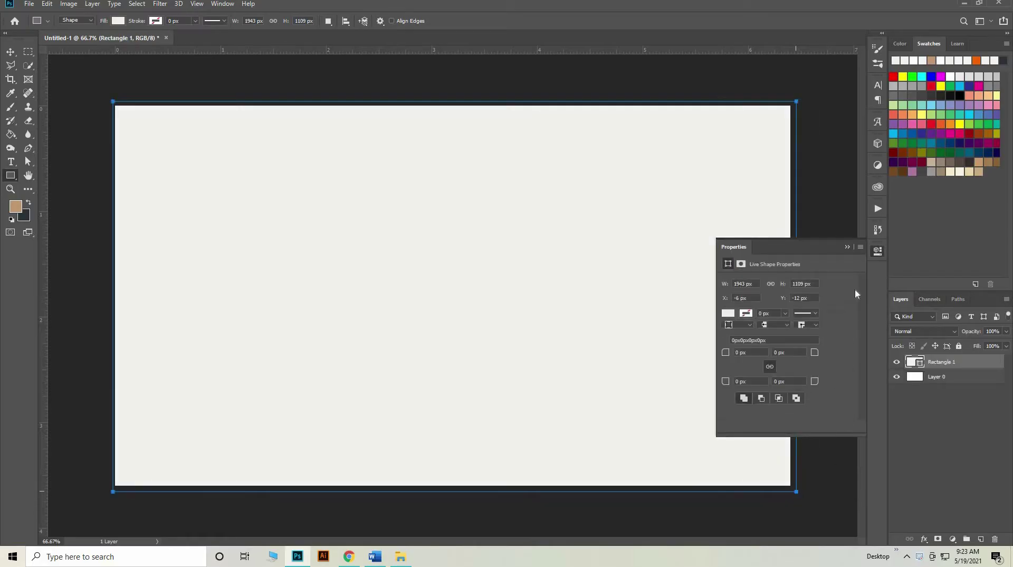
click(848, 246)
click(942, 377)
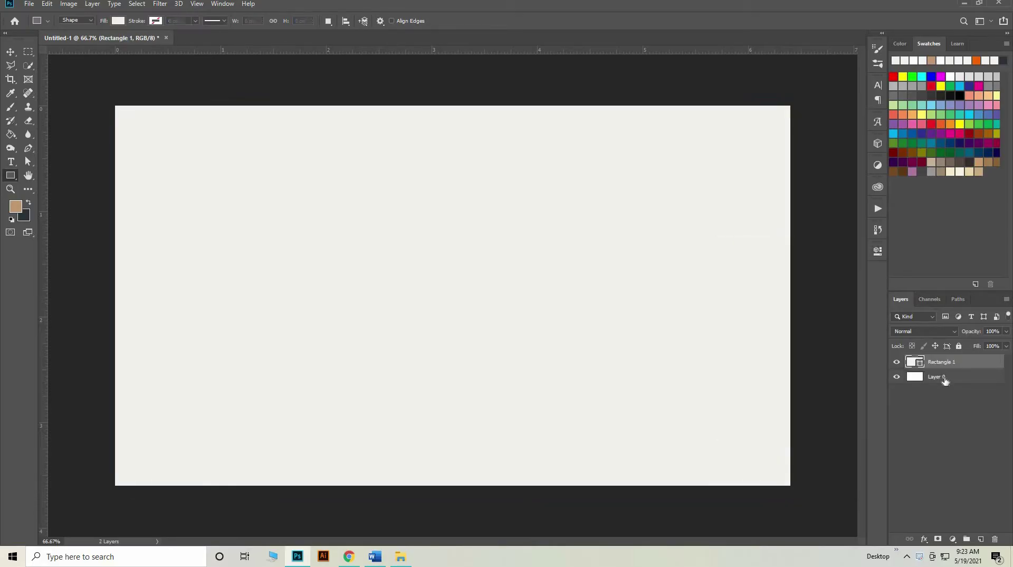
shift+click(962, 364)
right_click(962, 365)
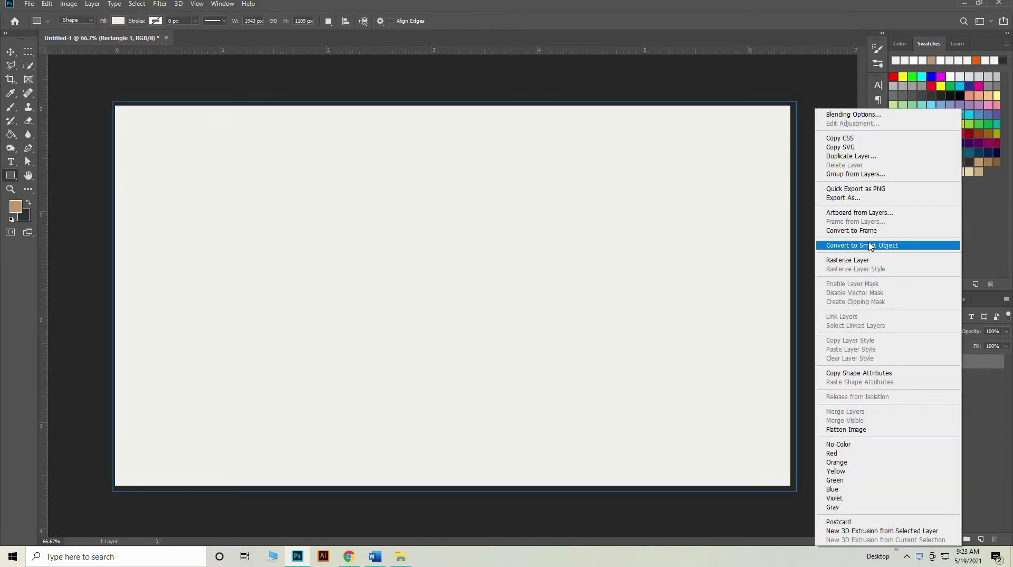
click(844, 246)
Add a Multiply Color Overlay in #2a333a to the smart object
double_click(966, 364)
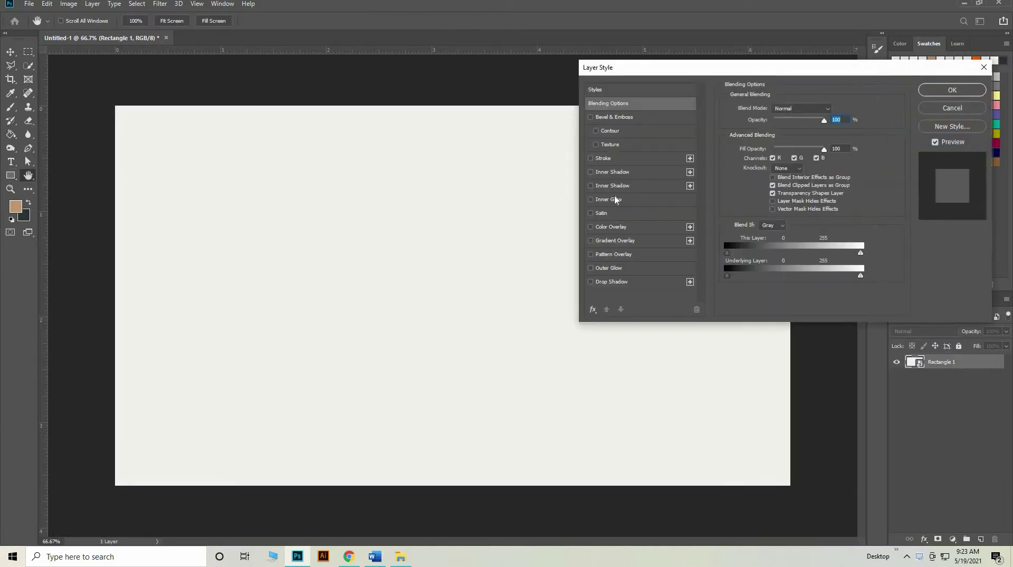
click(612, 228)
click(819, 111)
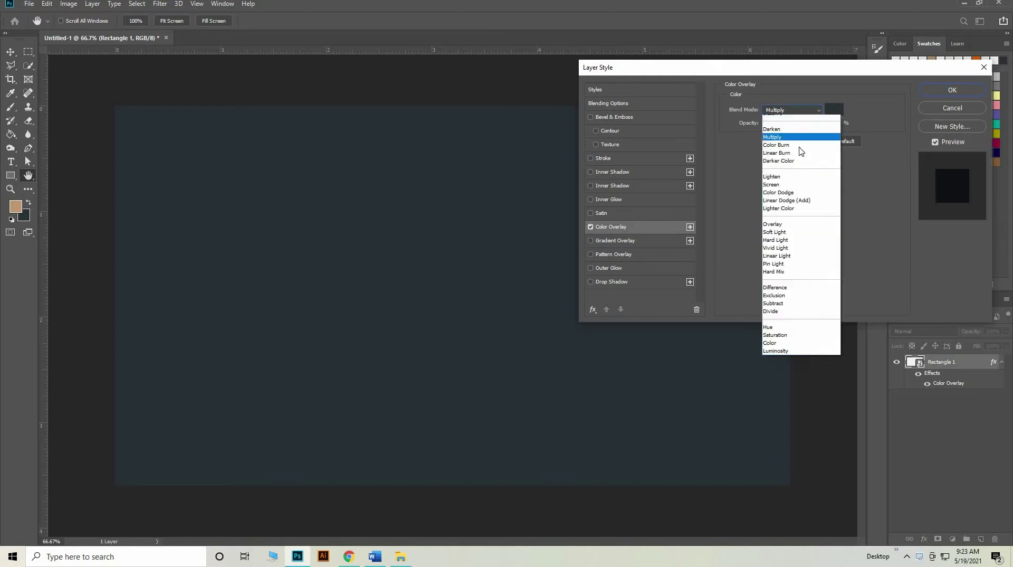
click(792, 136)
click(833, 110)
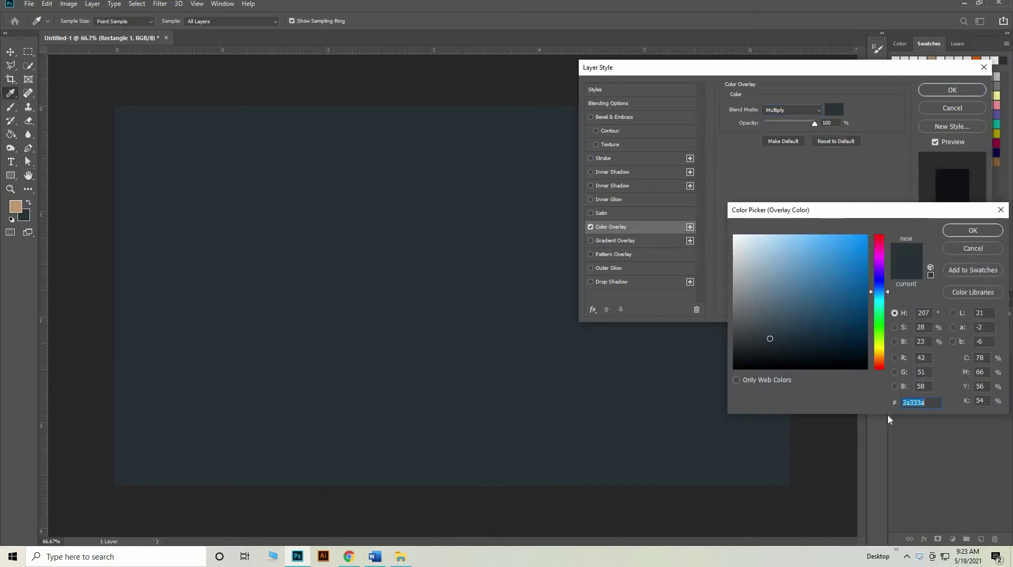
click(962, 233)
click(957, 91)
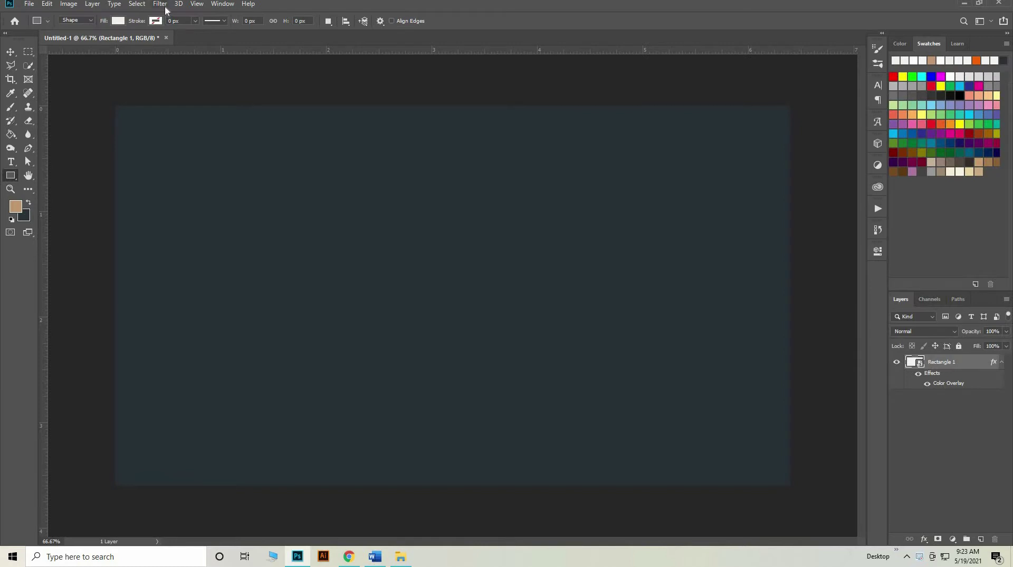
Apply a Filter Gallery Texturizer smart filter with the Sandstone texture
click(165, 5)
click(189, 47)
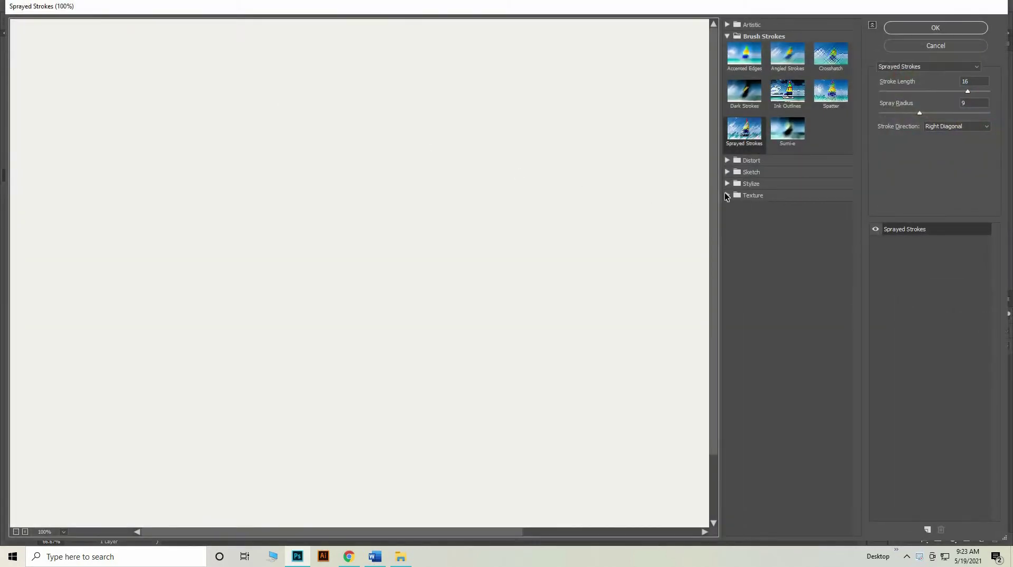
click(728, 196)
click(833, 253)
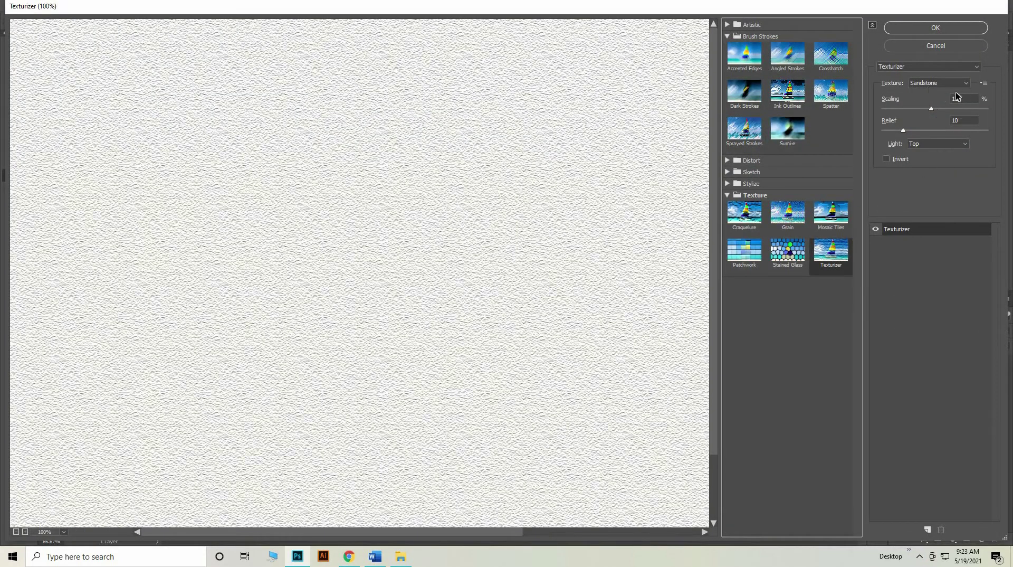
click(955, 84)
click(958, 114)
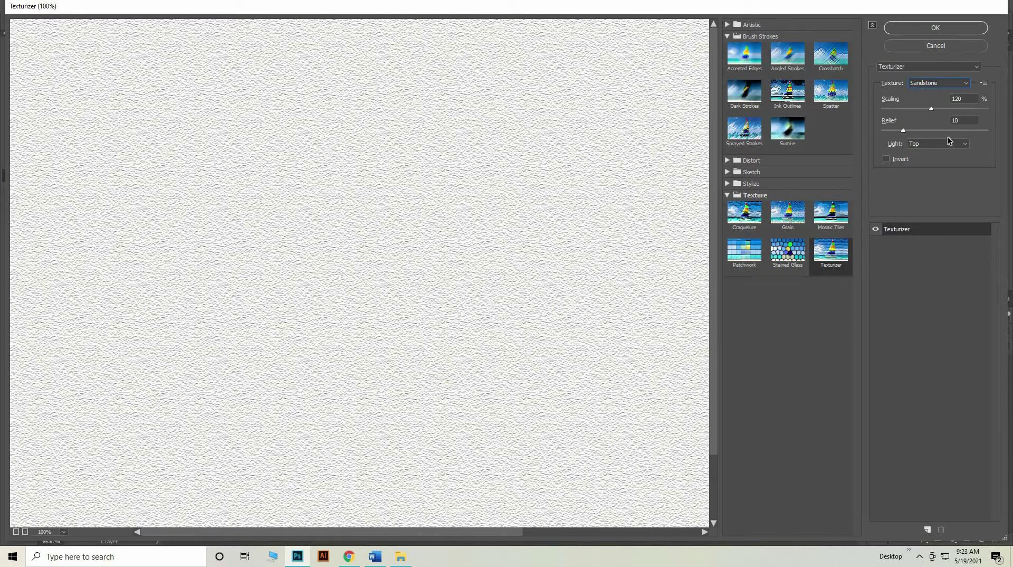
click(913, 46)
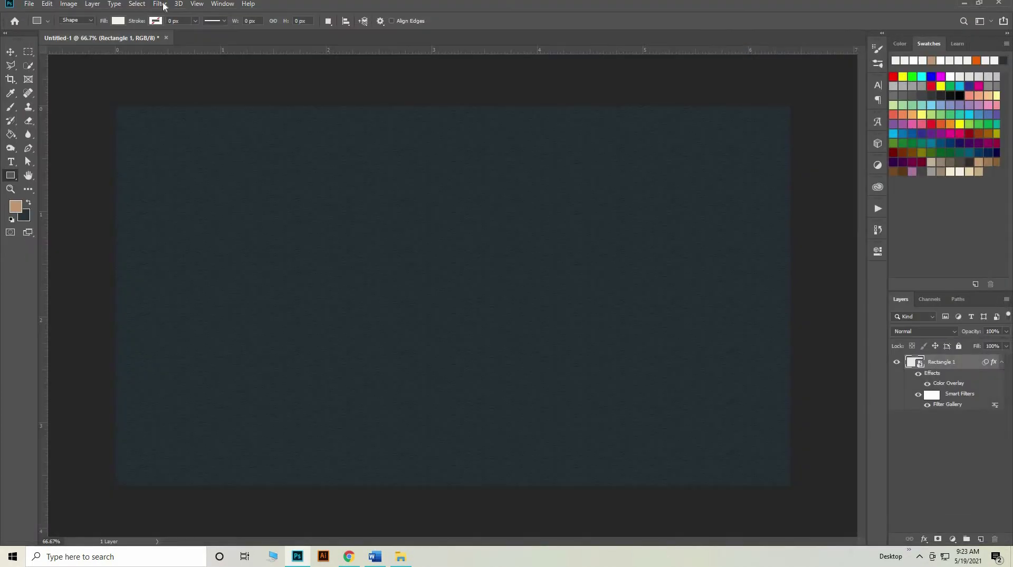
Add a second Filter Gallery smart filter using Brush Strokes > Spatter
click(165, 6)
click(175, 42)
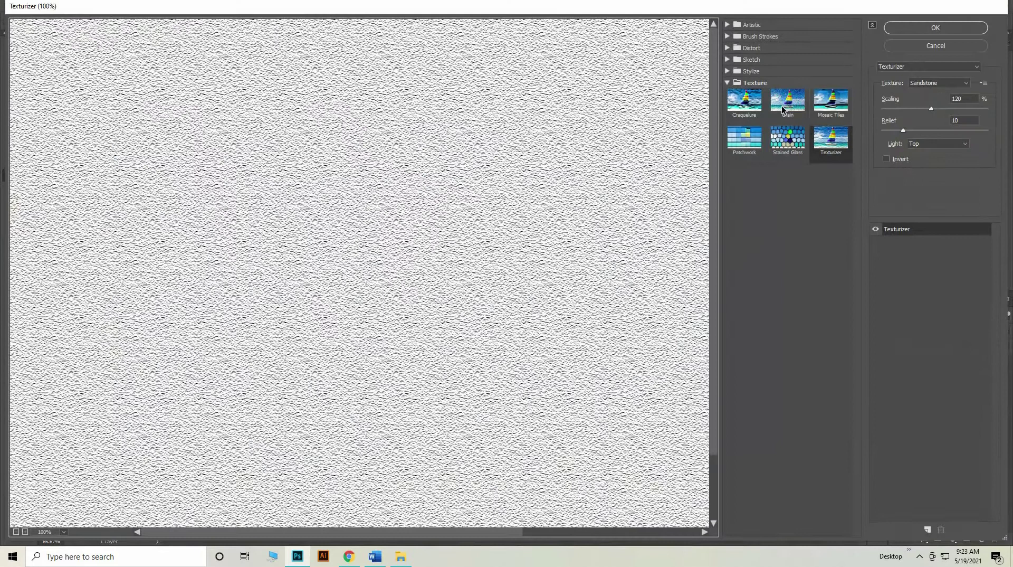
click(727, 83)
click(727, 36)
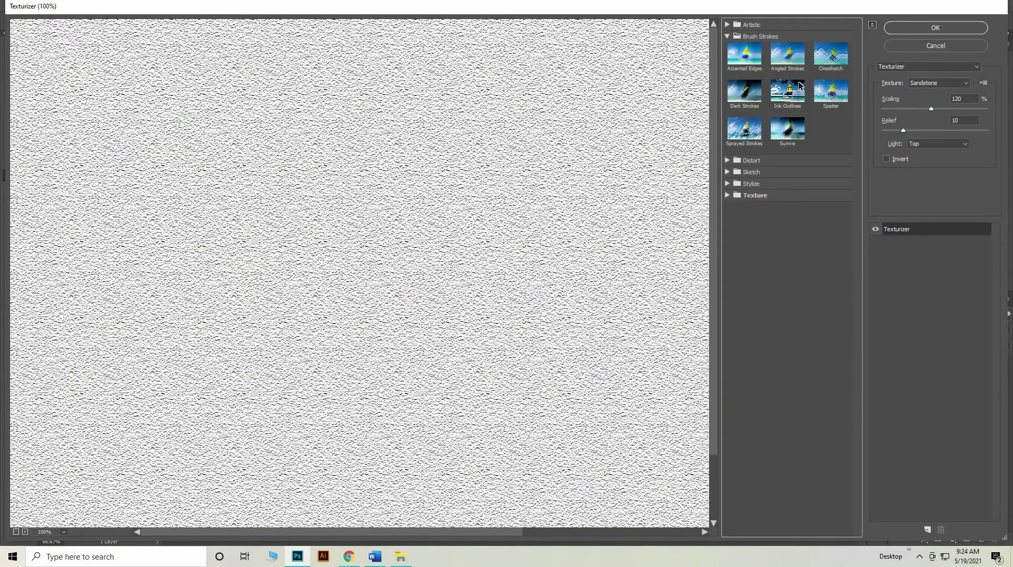
click(825, 98)
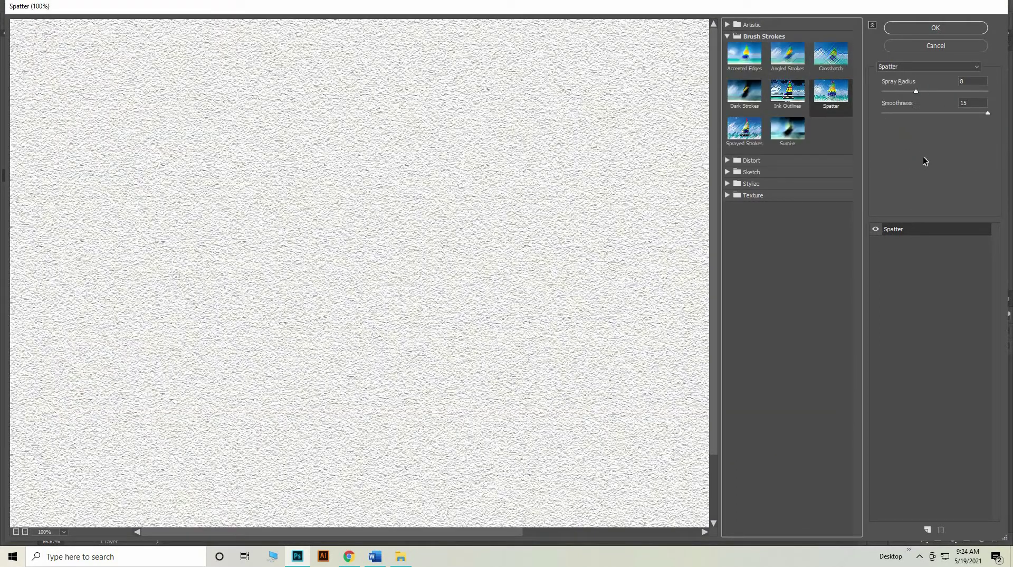
click(935, 27)
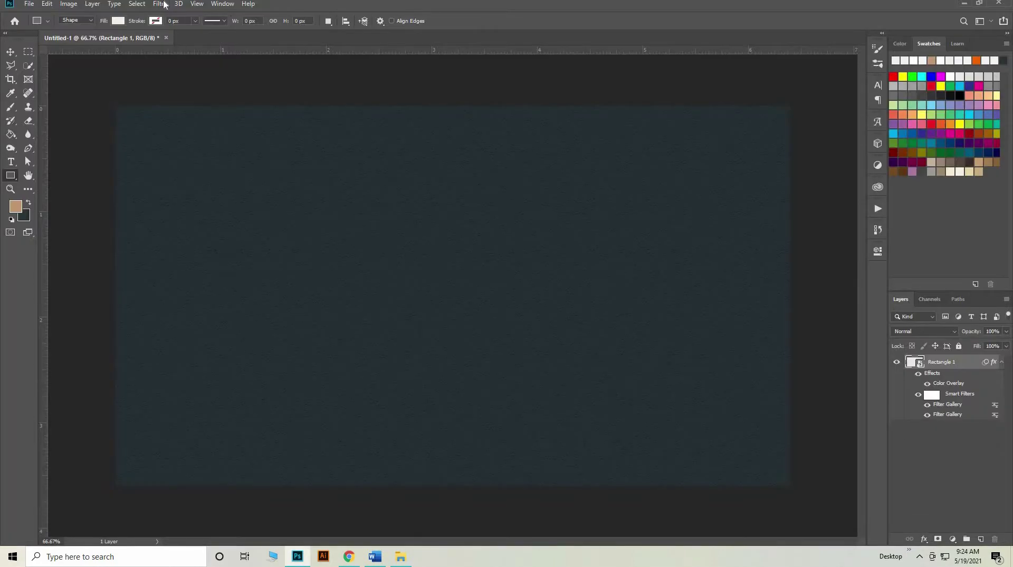
Add a third smart filter, Sprayed Strokes, and collapse the layer's filter list
click(160, 4)
click(191, 48)
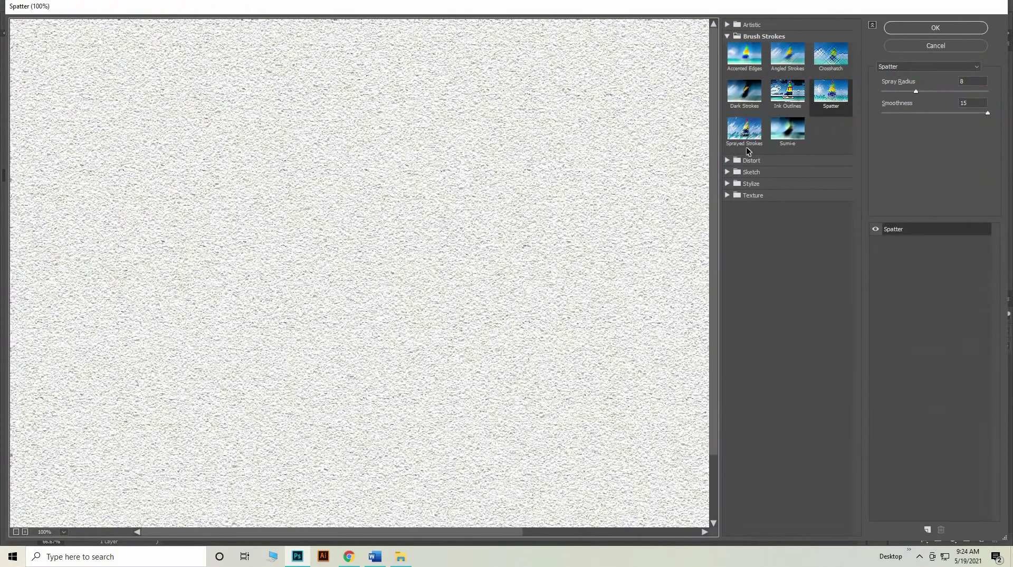
click(757, 144)
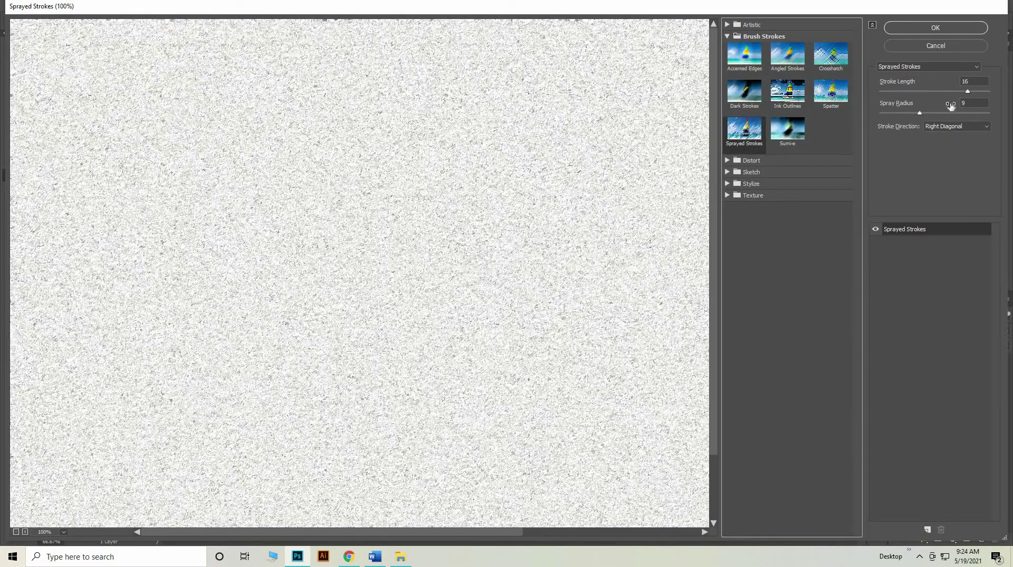
click(936, 27)
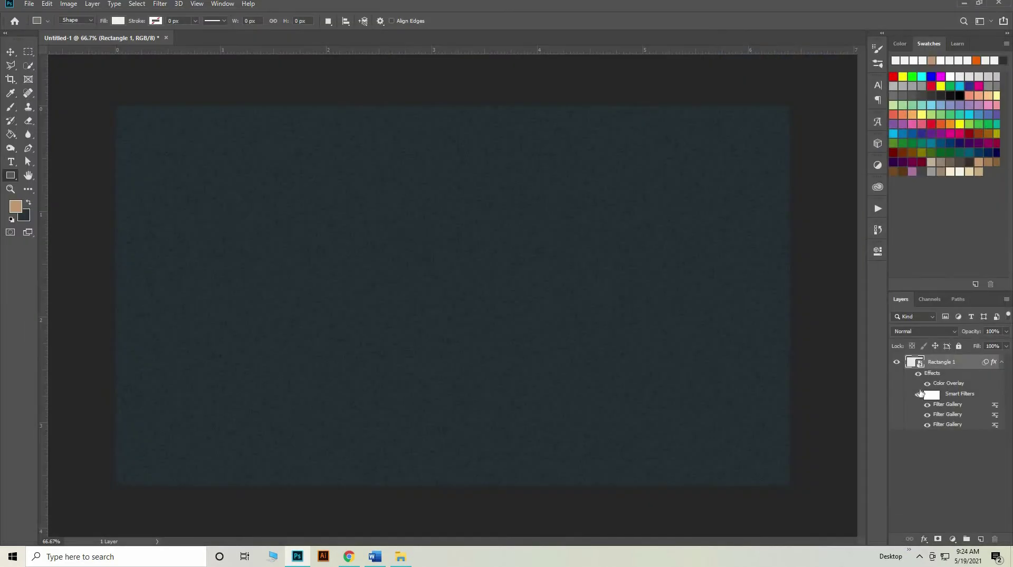
click(1002, 363)
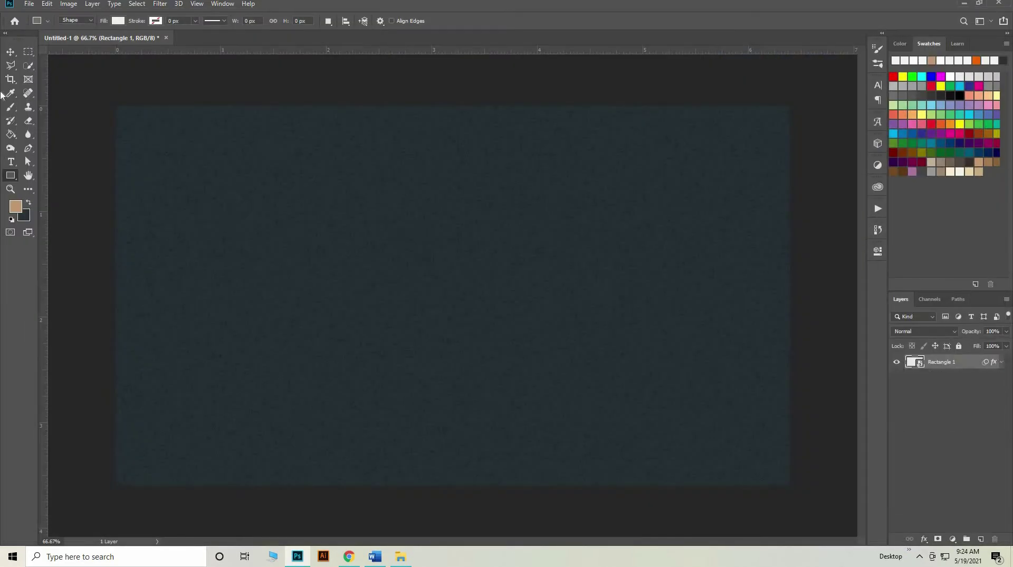
click(11, 52)
Open the Business Card psd Template and copy the textured rectangle into it
drag(409, 280, 388, 273)
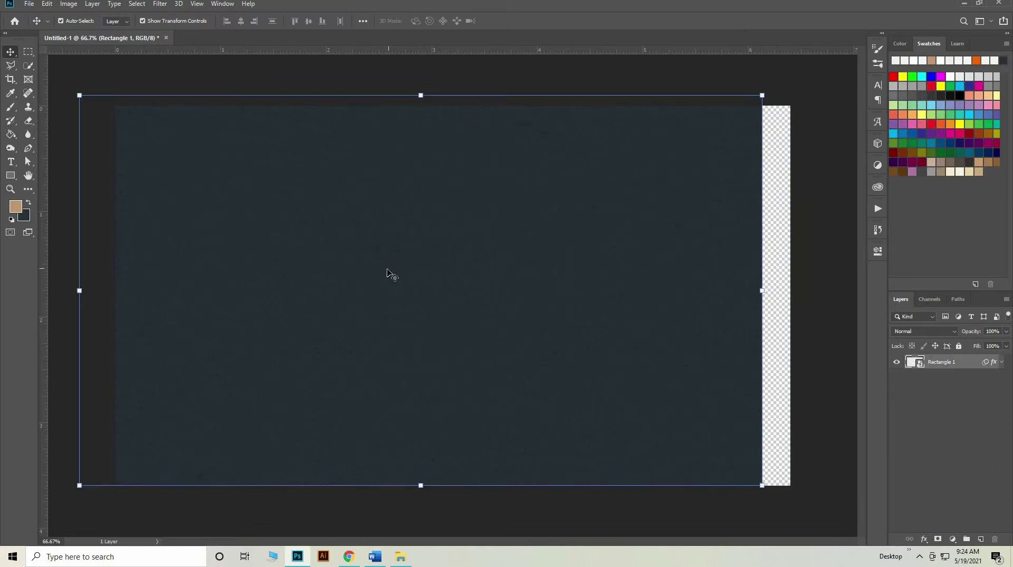
key(ctrl+z)
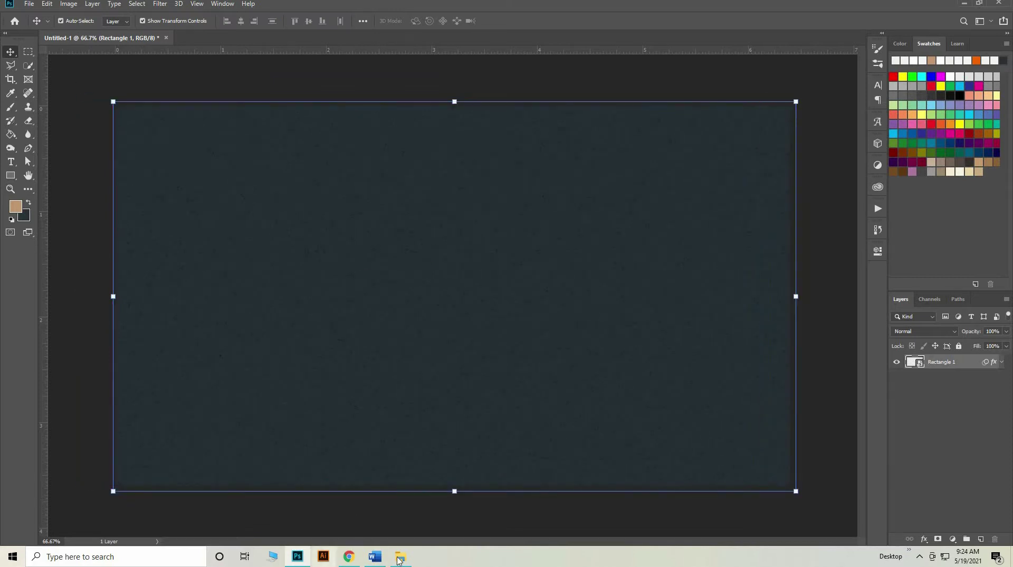
click(401, 556)
double_click(399, 93)
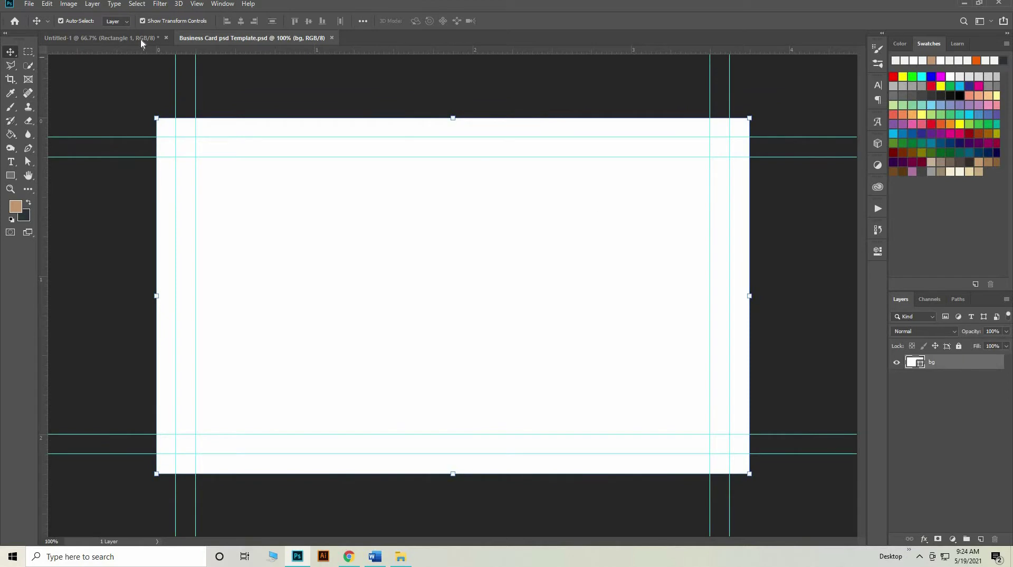
click(142, 39)
mouse_move(480, 307)
mouse_down()
mouse_move(299, 45)
mouse_move(437, 310)
mouse_up()
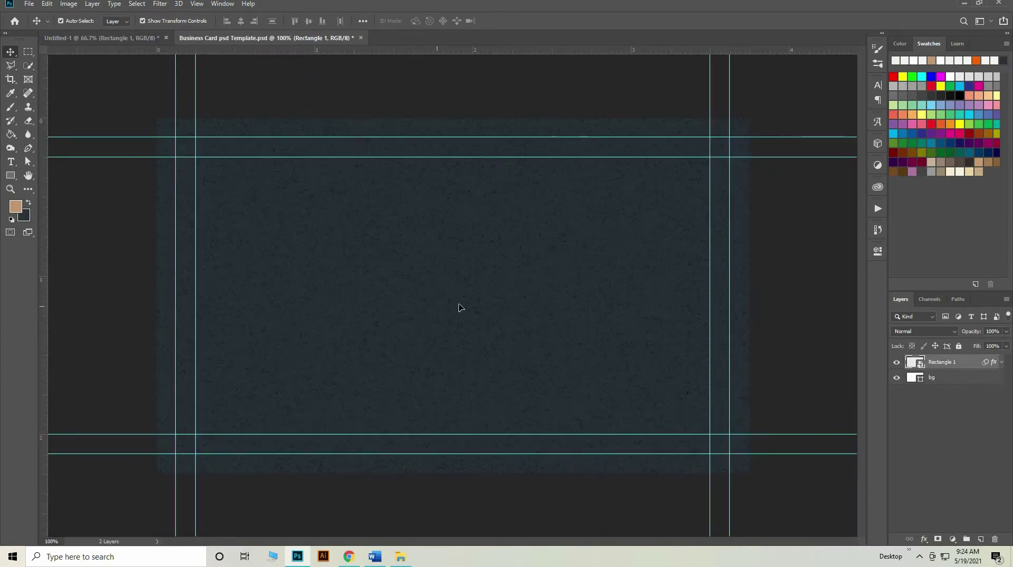
Free-transform the placed rectangle so it covers the card area
key(ctrl+t)
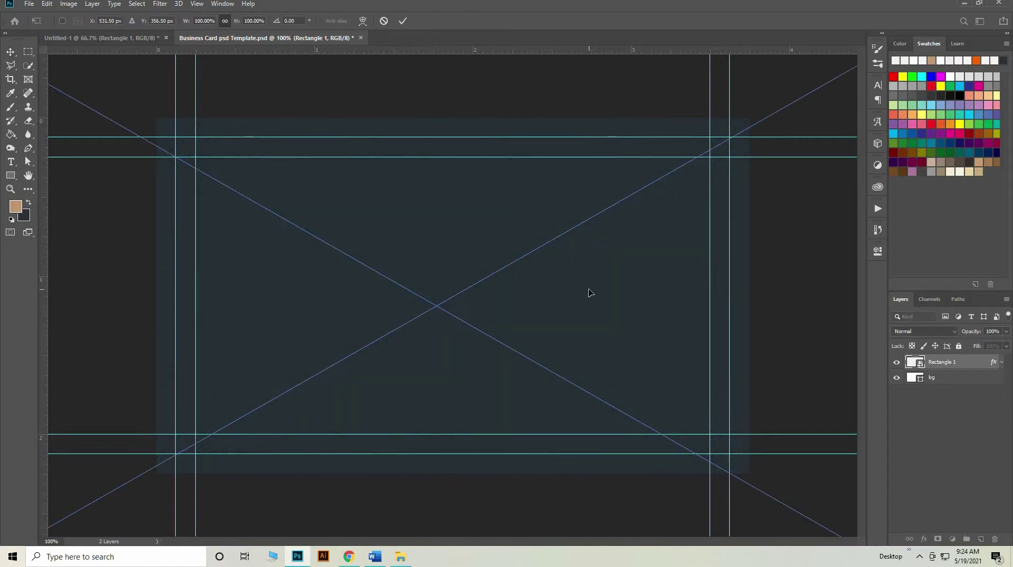
click(402, 21)
key(ctrl+t)
key(ctrl+0)
drag(722, 140, 533, 248)
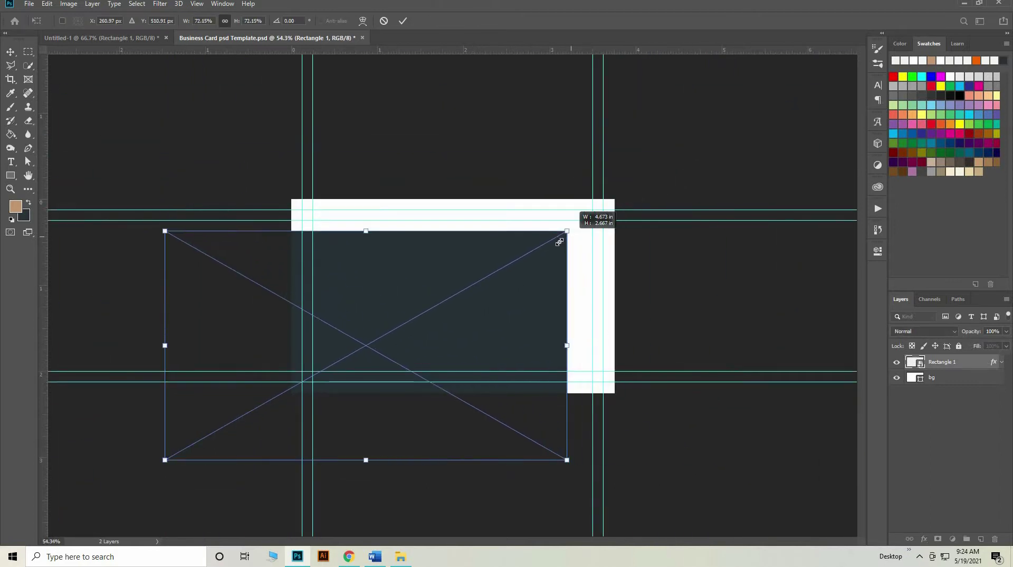
drag(454, 307, 572, 249)
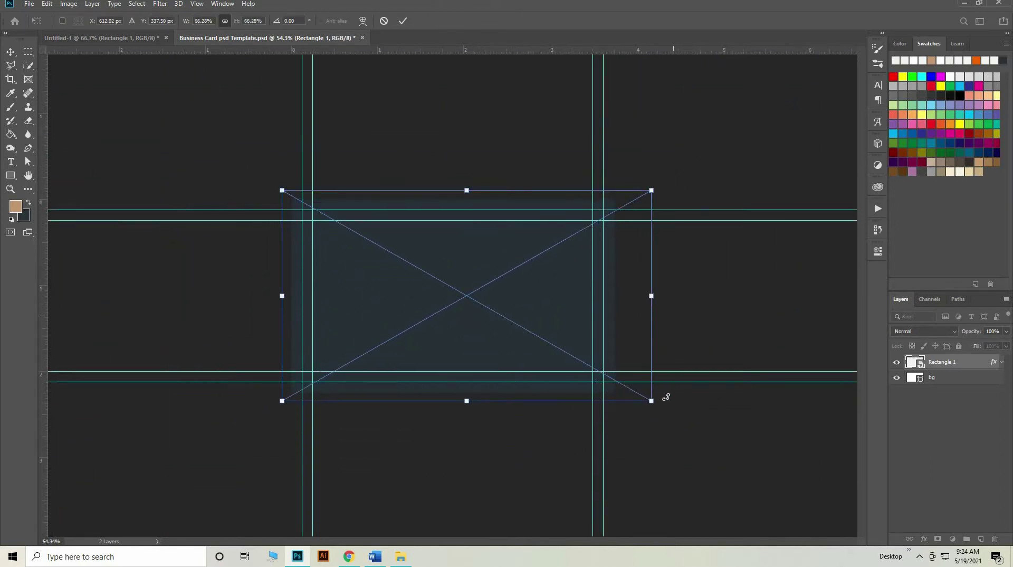
drag(653, 399, 643, 394)
drag(643, 294, 612, 307)
drag(570, 332, 574, 335)
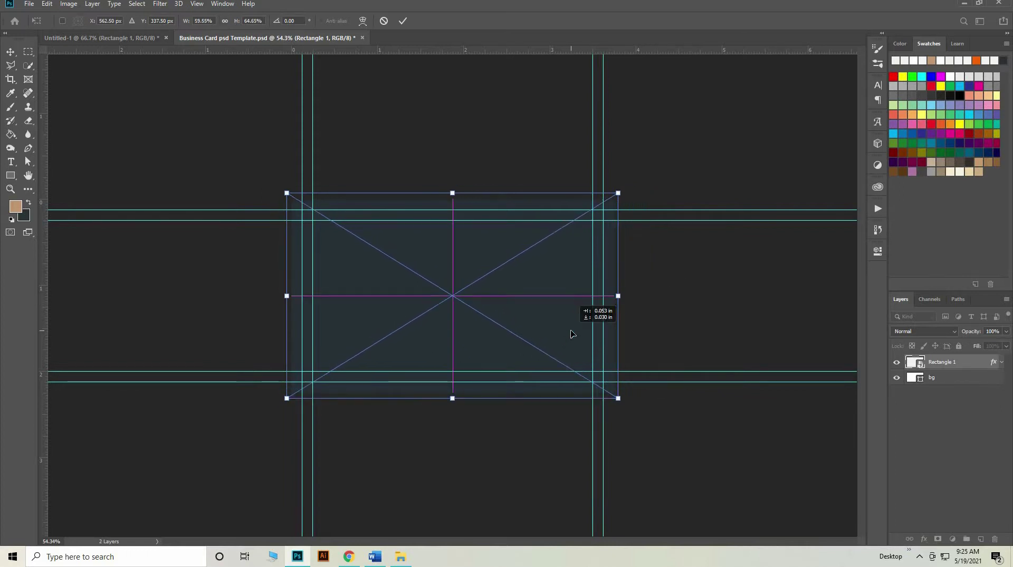
click(401, 25)
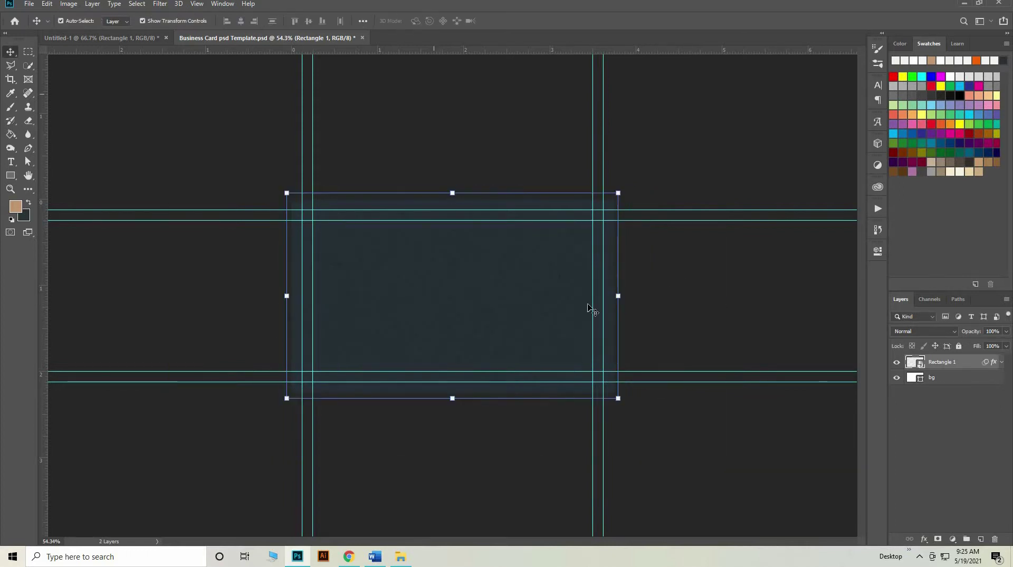
ctrl+space+click(678, 276)
drag(679, 276, 683, 281)
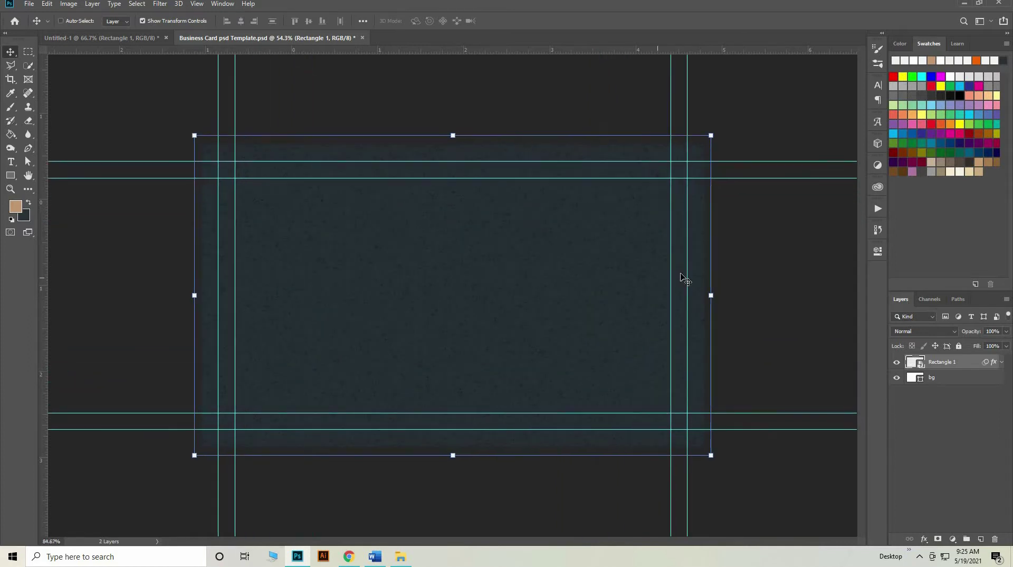
Delete the white bg layer and add a new empty layer above the rectangle
click(896, 380)
click(943, 378)
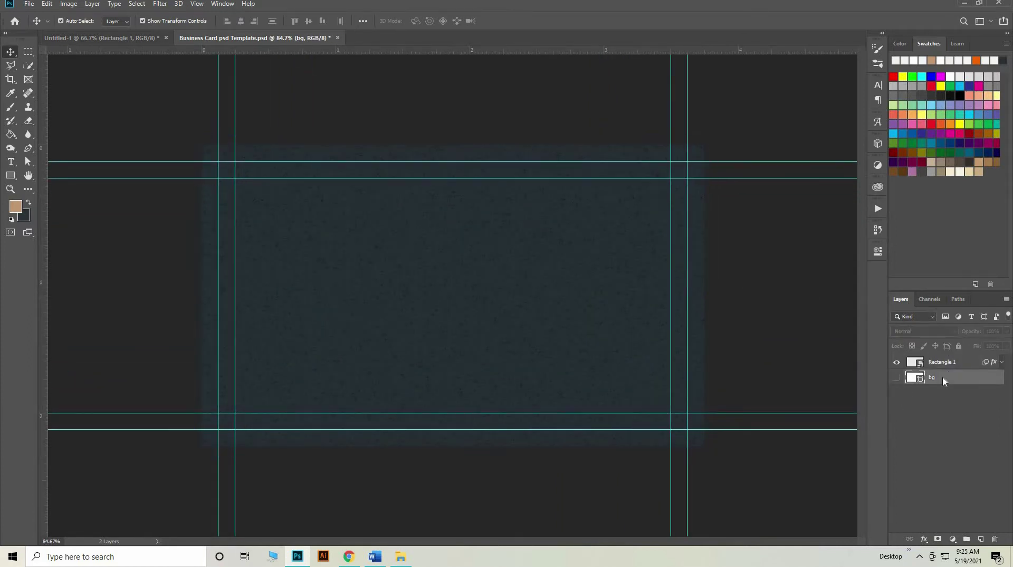
key(Delete)
click(924, 410)
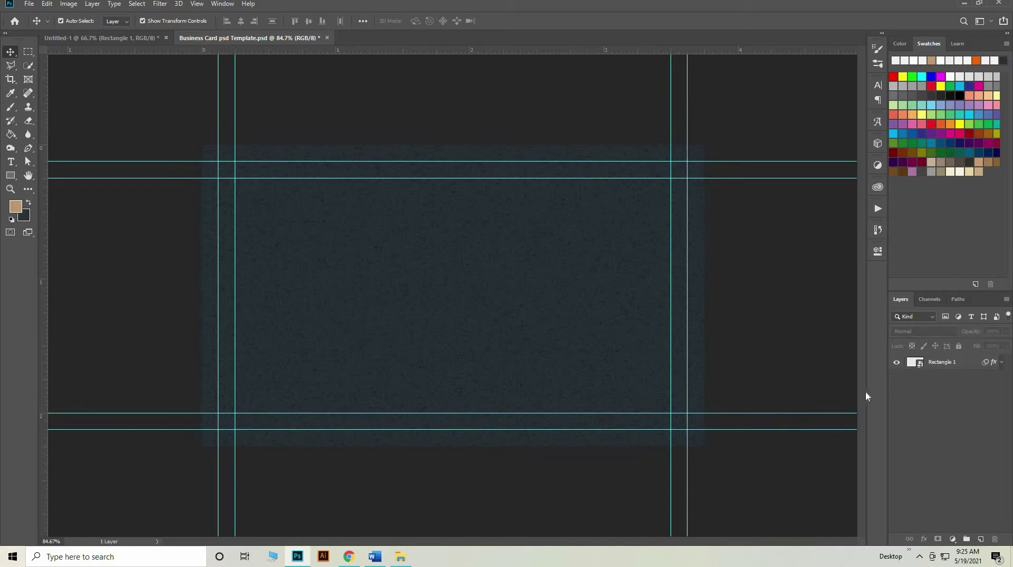
click(981, 539)
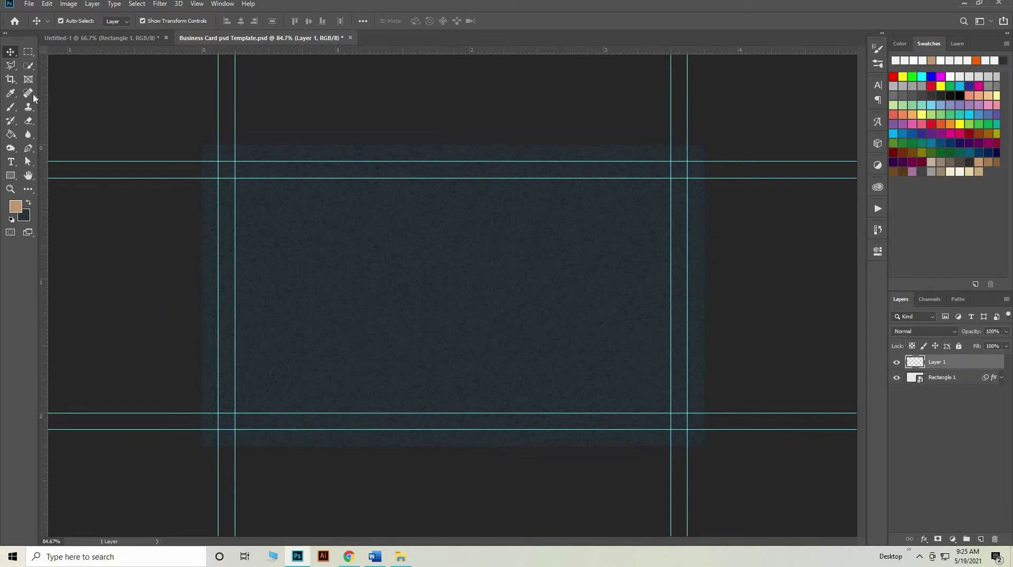
Paint a large soft #ffffff brush glow at the card's centre
click(14, 206)
text(ffffff)
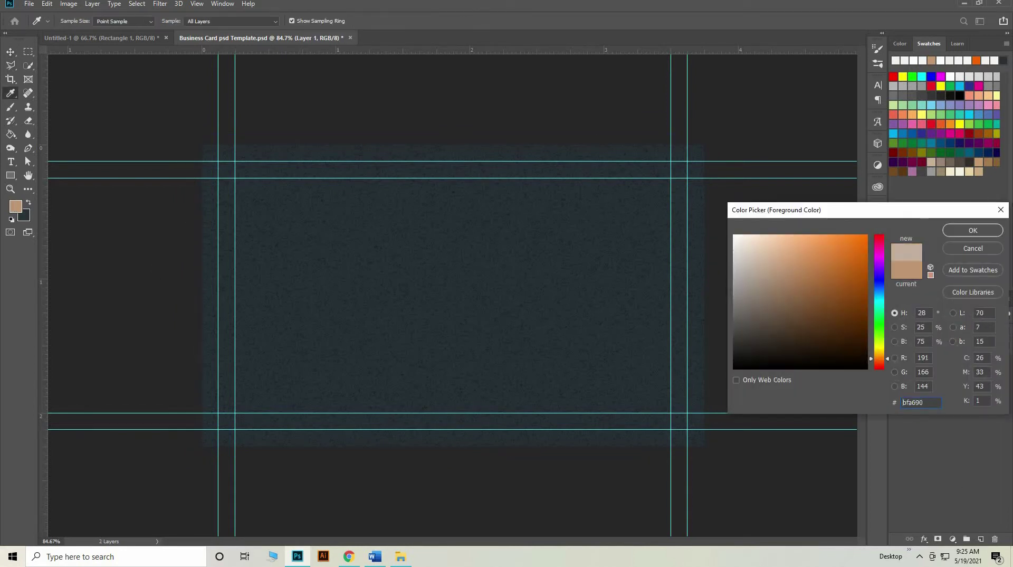
click(987, 230)
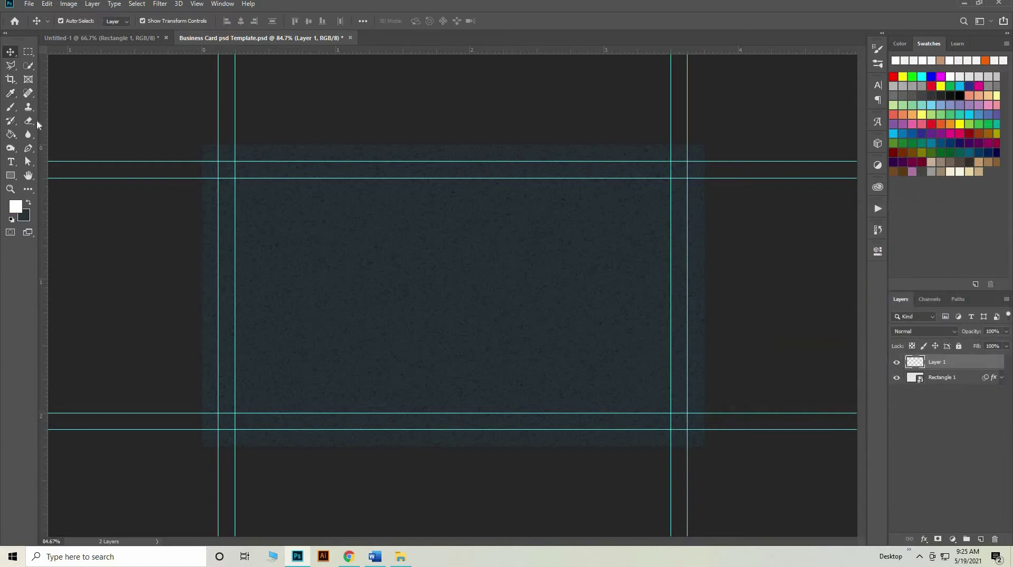
click(11, 106)
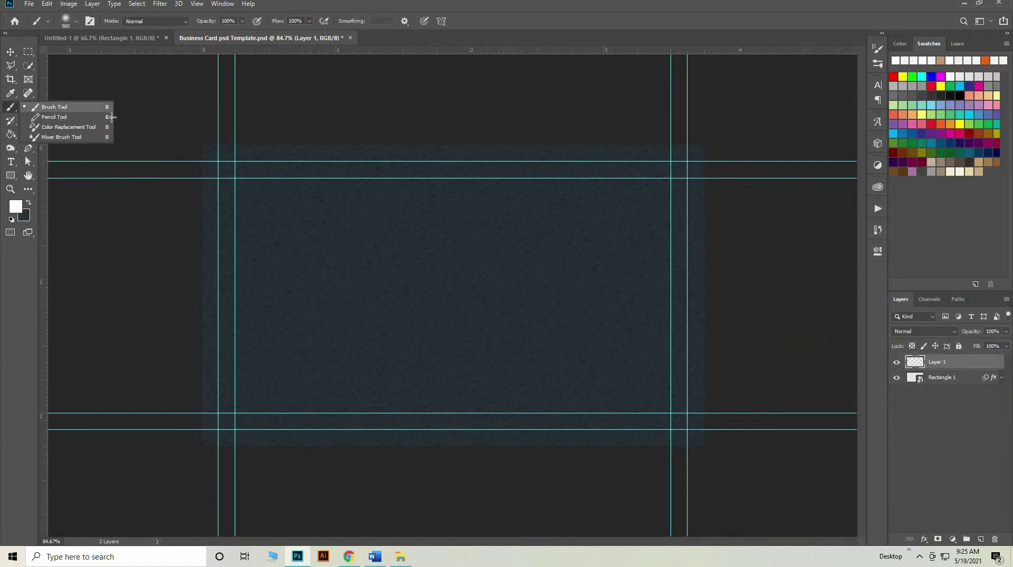
click(42, 106)
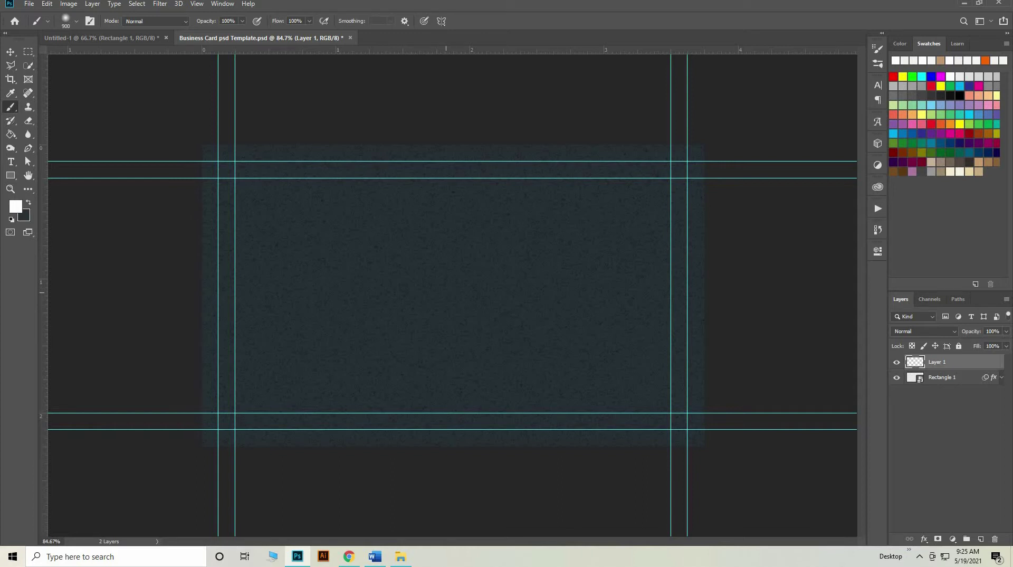
click(446, 294)
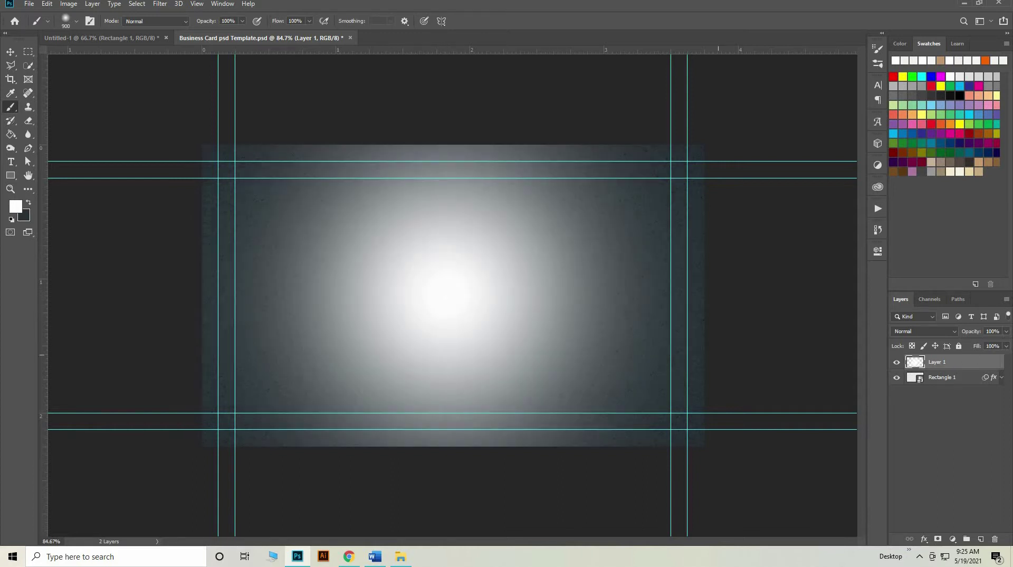
right_click(394, 155)
click(953, 436)
Set the glow layer to Overlay blending with 41% opacity and 60% fill
drag(971, 332, 948, 349)
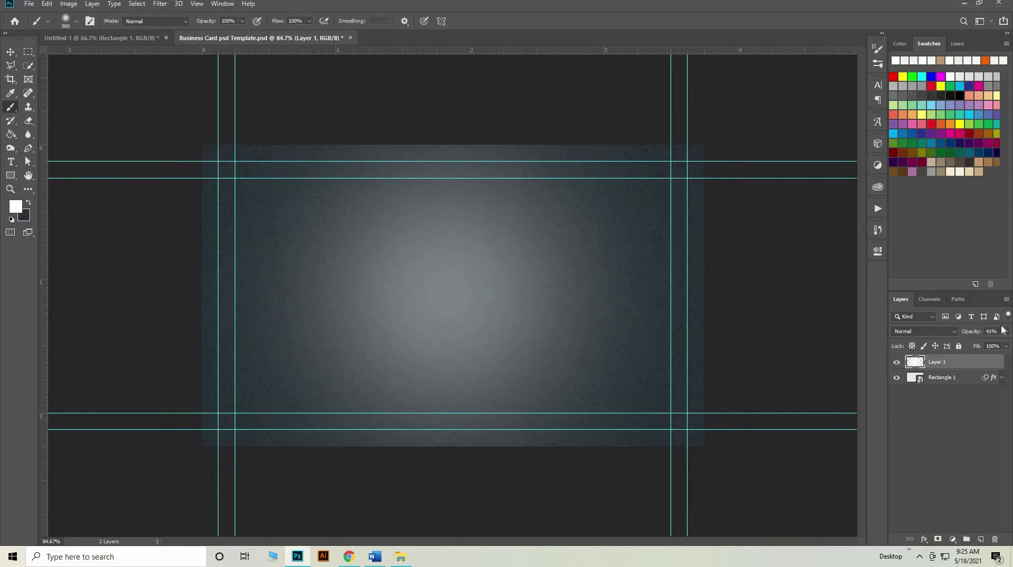
drag(977, 347, 958, 348)
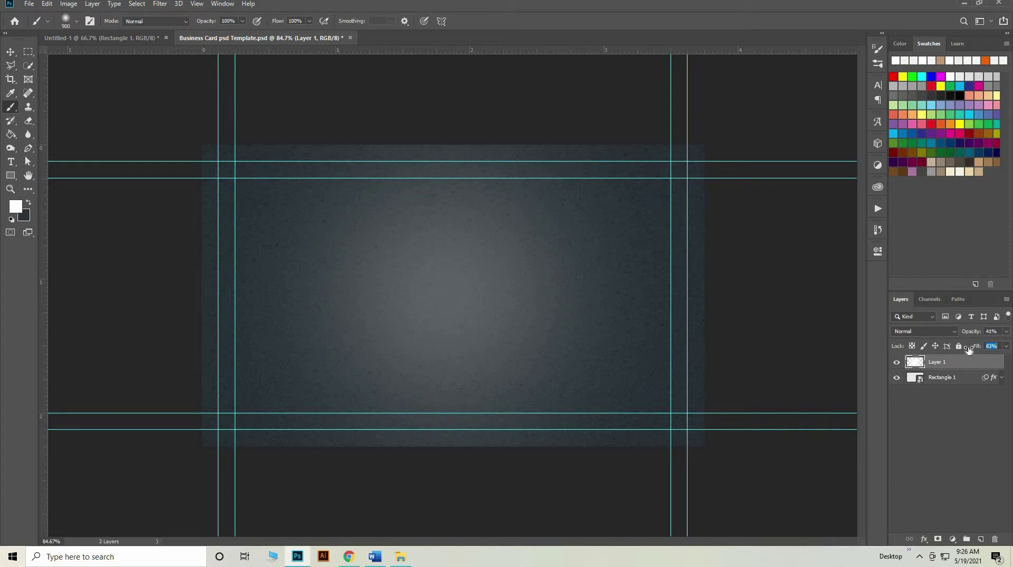
drag(958, 351, 964, 350)
click(952, 331)
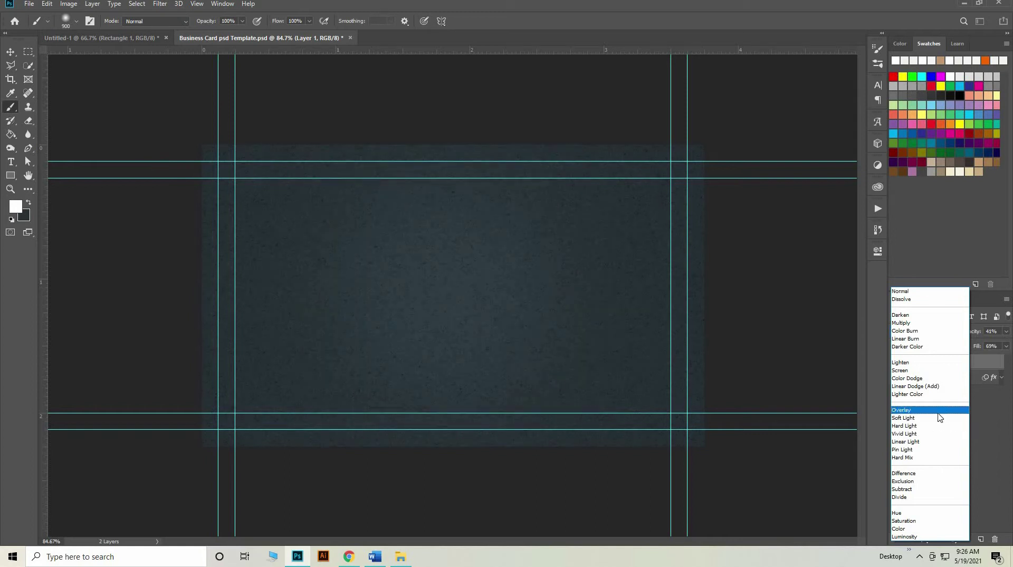
click(938, 410)
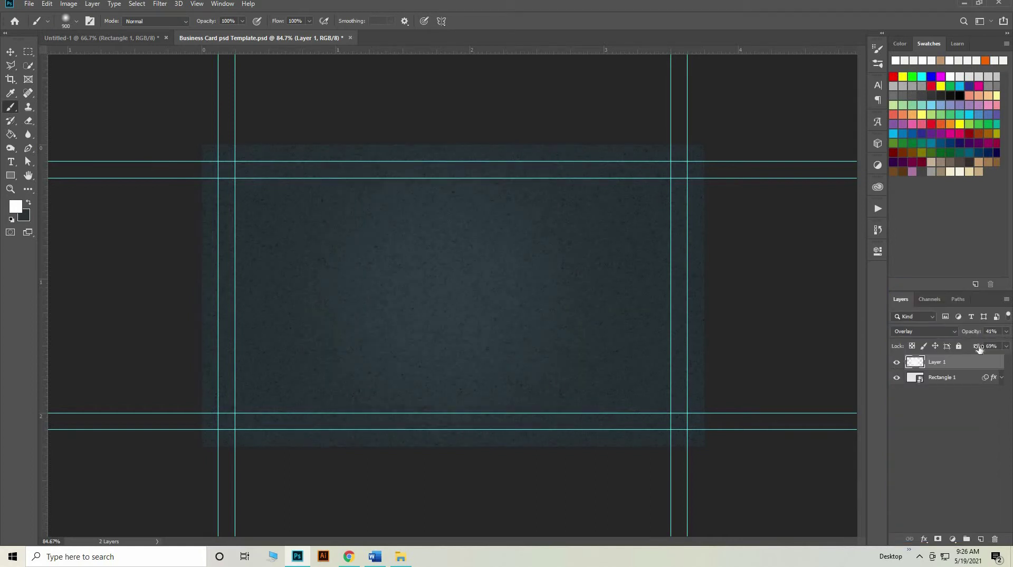
drag(979, 348, 974, 349)
key(BackSpace)
text(60)
key(Return)
click(401, 556)
right_click(520, 93)
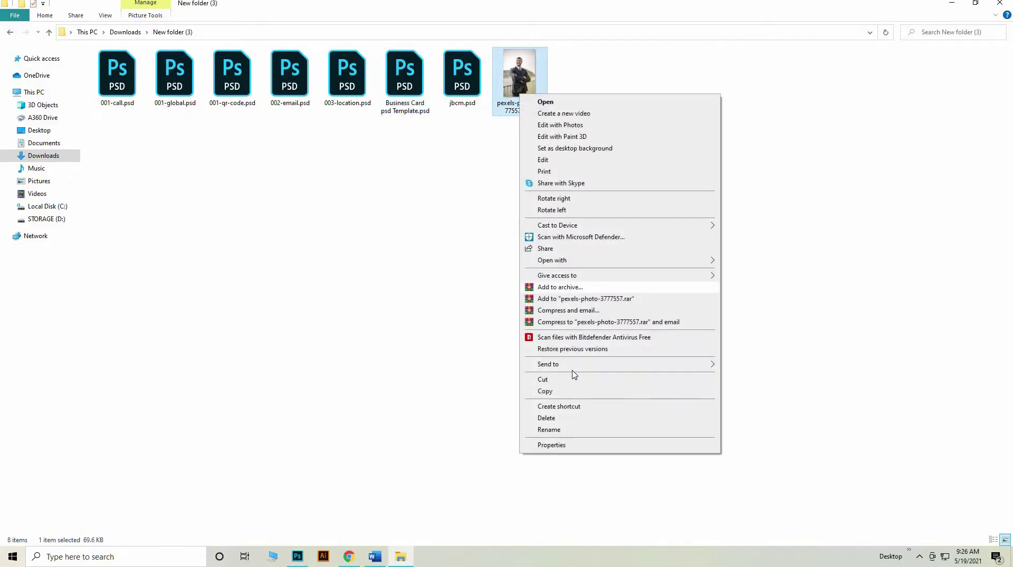
Open the portrait photo and paste it into the business card, closing Untitled-1
click(770, 269)
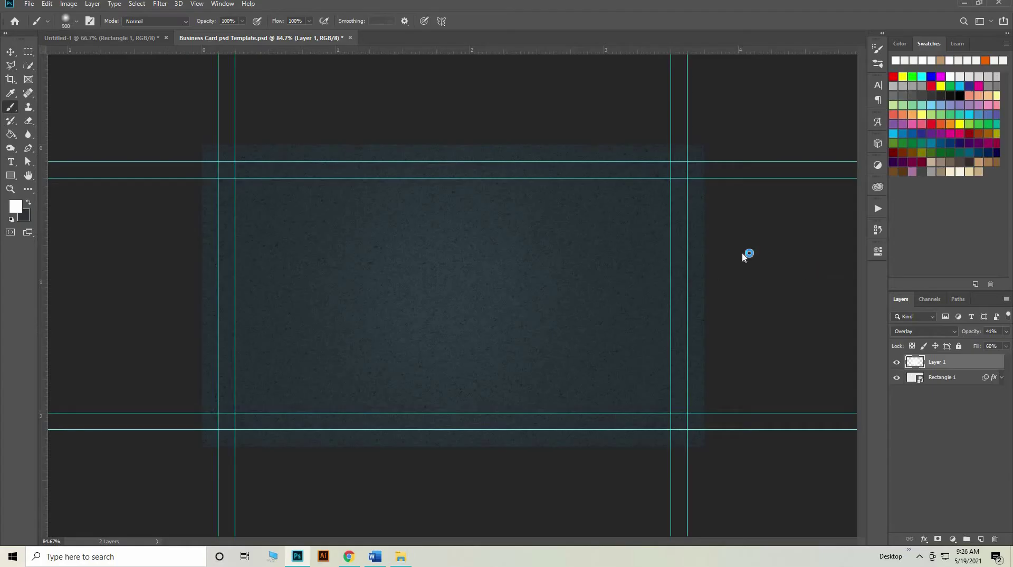
key(ctrl+a)
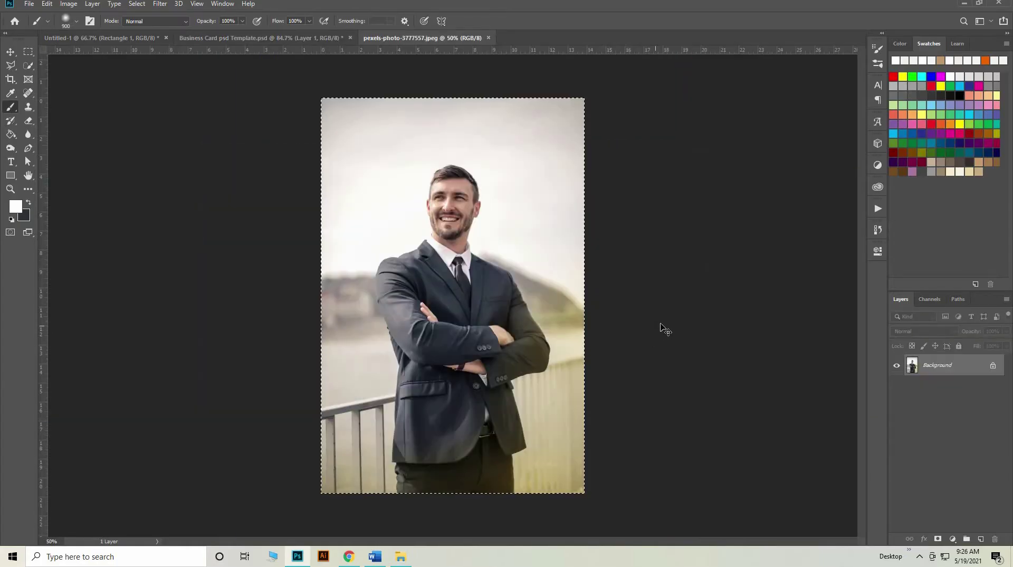
click(213, 38)
click(156, 38)
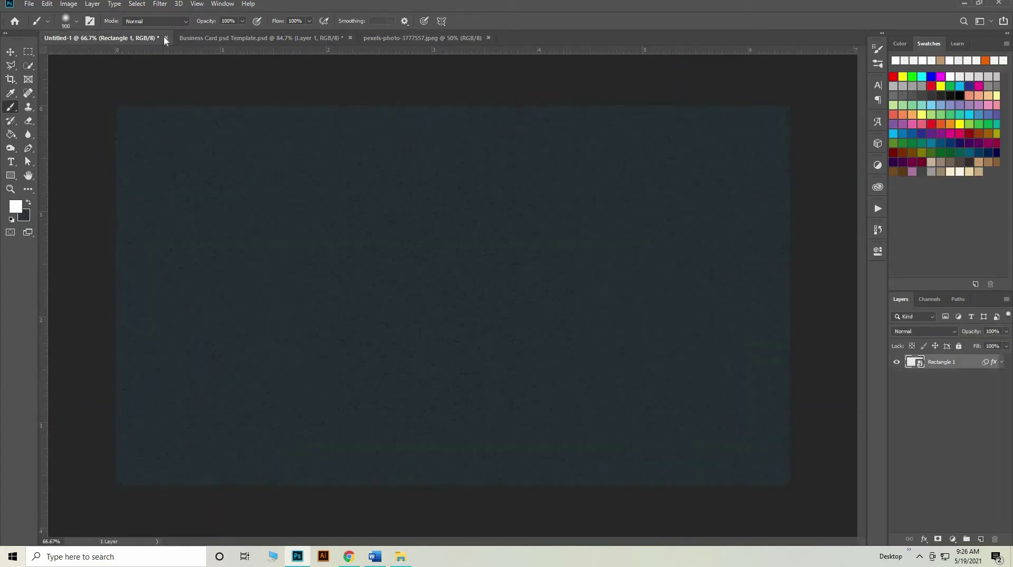
click(502, 205)
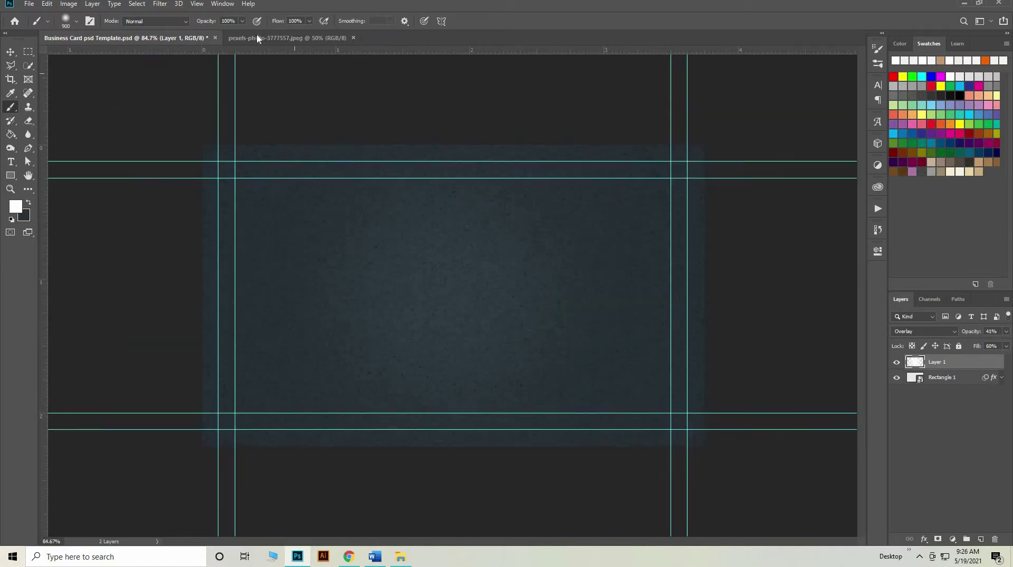
key(ctrl+v)
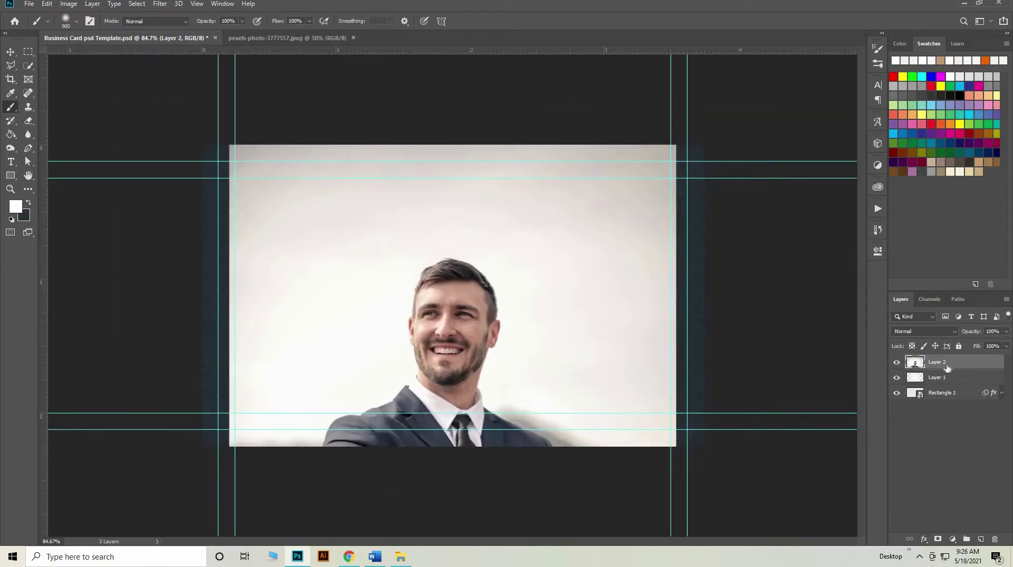
Convert the photo layer to a smart object and scale it to 40.30% on the card's bottom edge
right_click(947, 367)
click(870, 245)
key(ctrl+t)
mouse_move(679, 147)
mouse_down()
mouse_move(466, 434)
mouse_move(548, 228)
mouse_up()
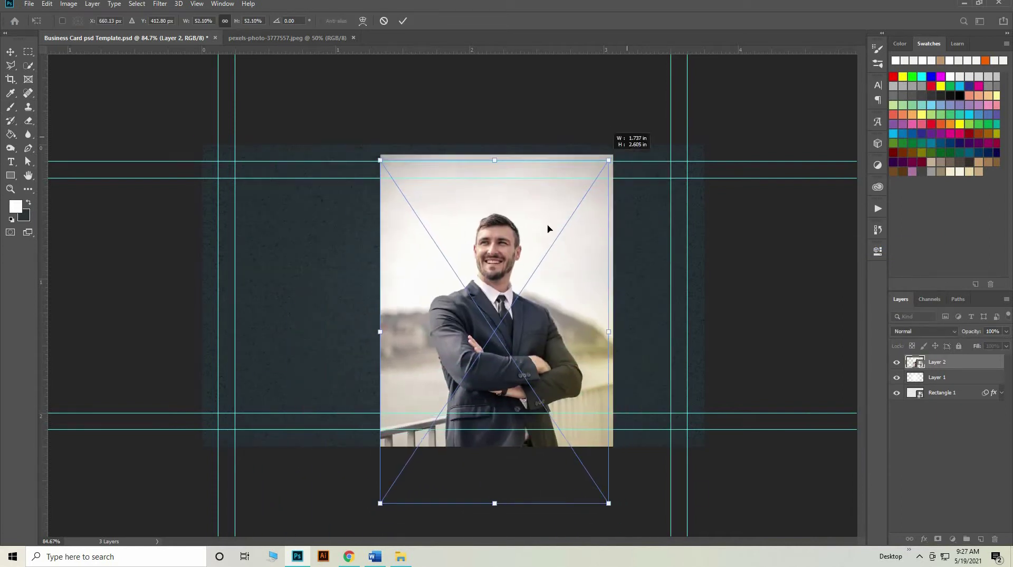
drag(547, 228, 513, 289)
click(403, 21)
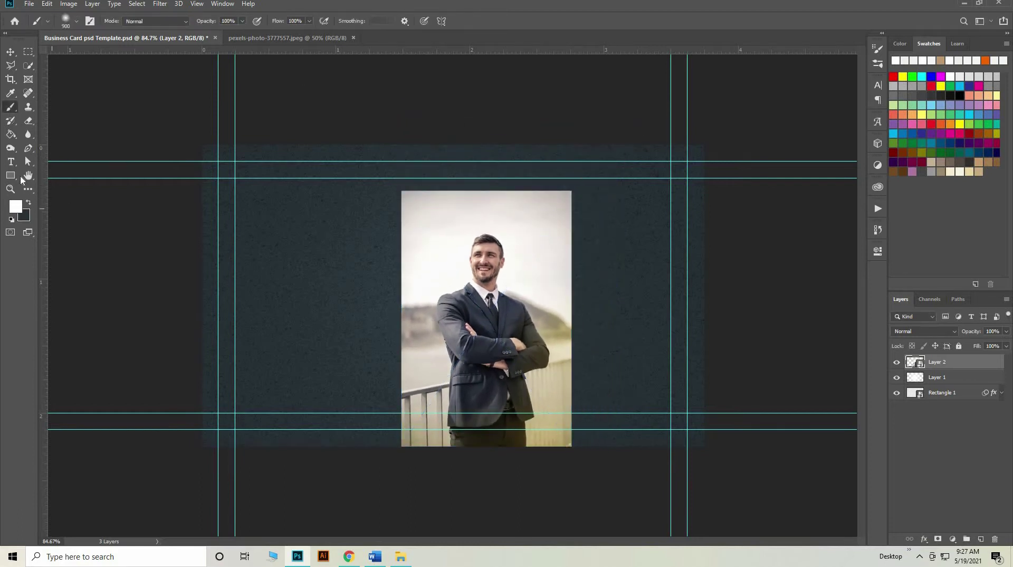
Draw a 218 px white circle at the card's top-left and move Layer 2 above Ellipse 1
right_click(15, 177)
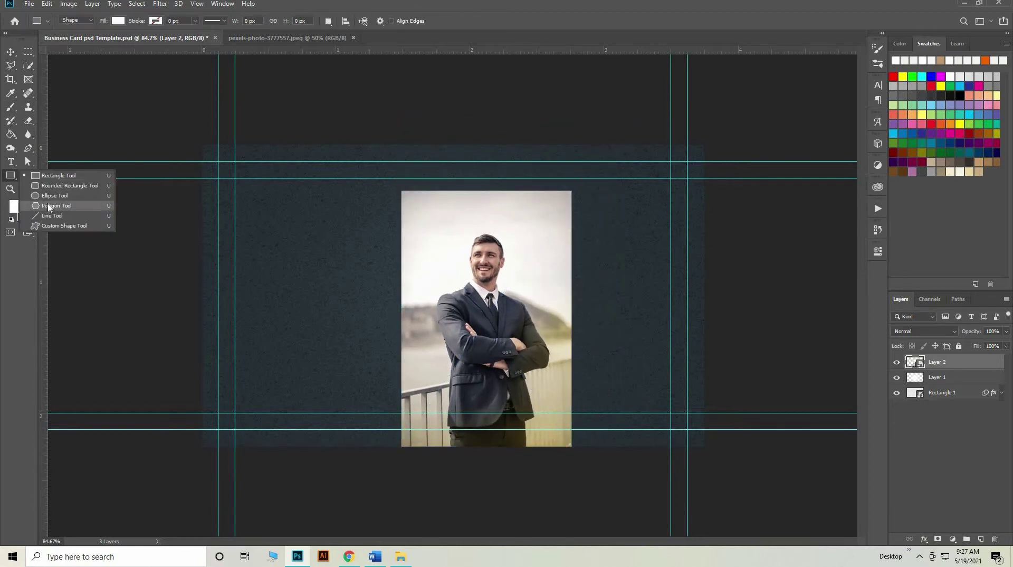
click(53, 195)
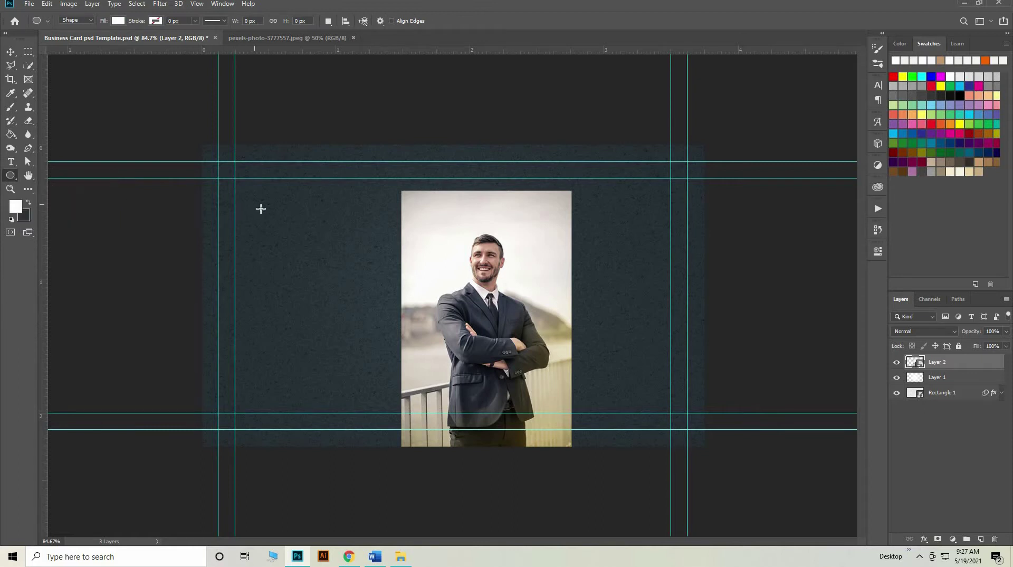
mouse_move(259, 207)
mouse_down()
mouse_move(345, 291)
mouse_move(333, 287)
mouse_up()
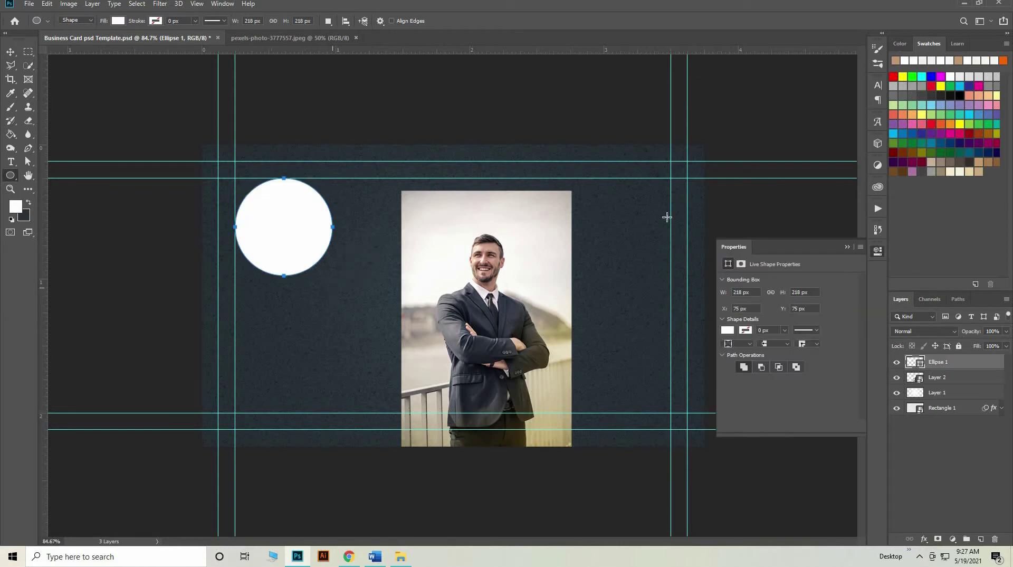
click(846, 248)
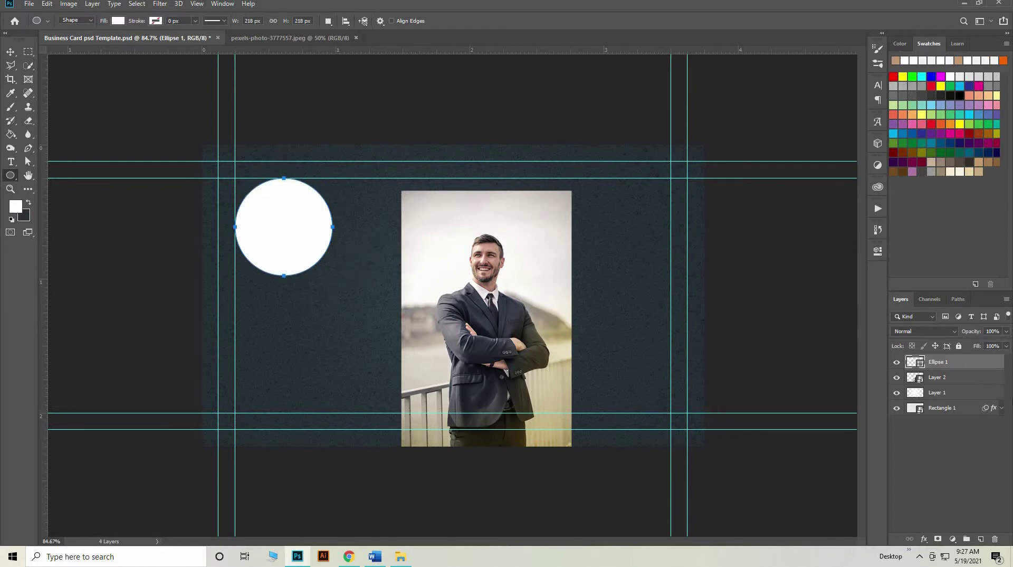
drag(936, 381, 950, 365)
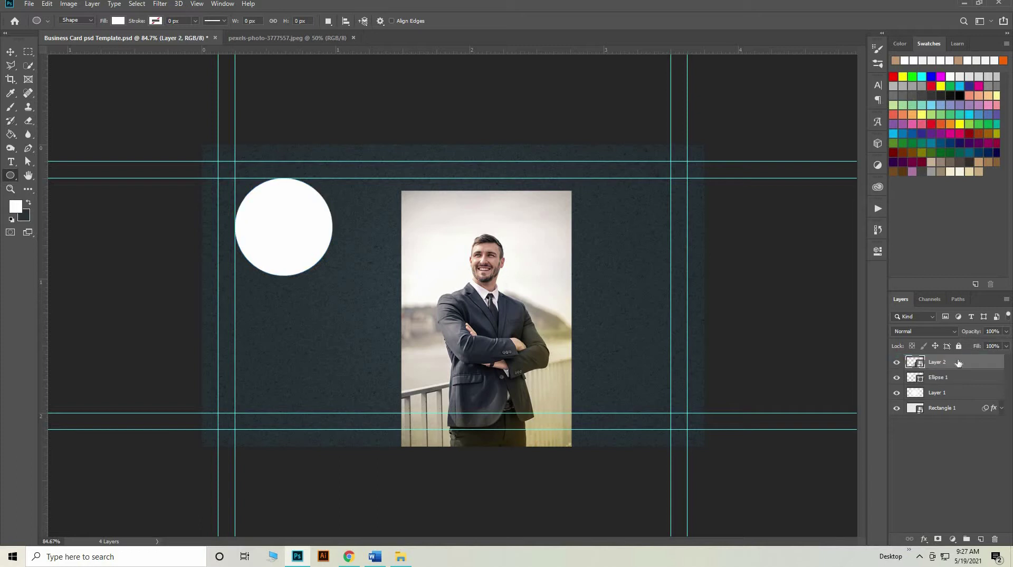
Clip portrait Layer 2 to the circle and scale it to 27.63% so his head and torso fill it
key(v)
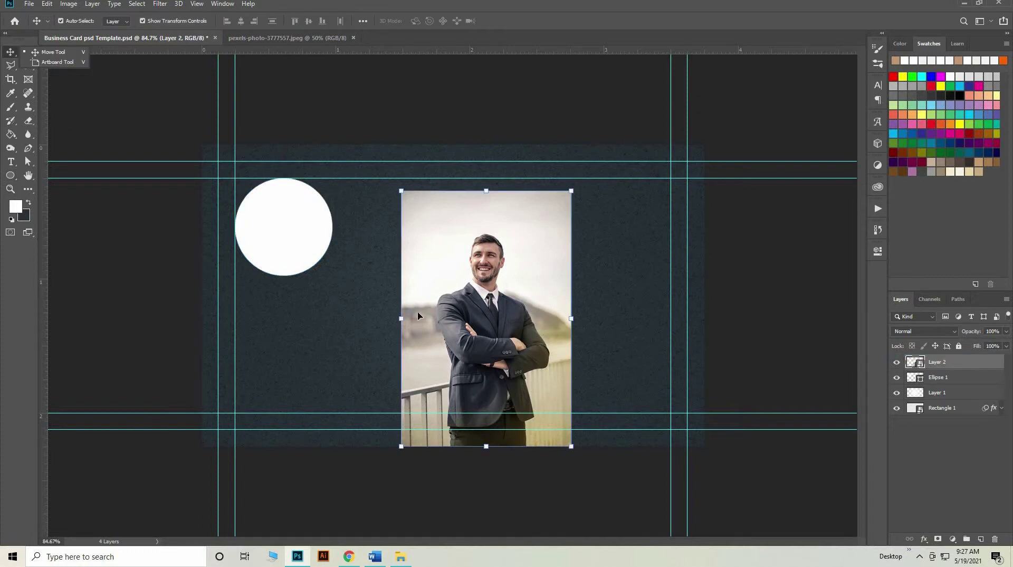
drag(623, 300, 427, 257)
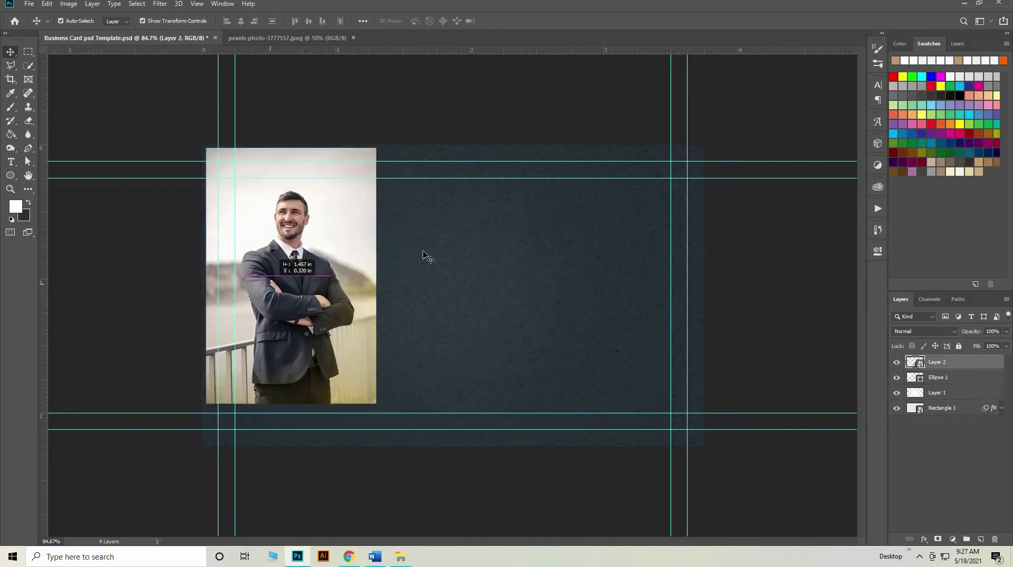
right_click(960, 366)
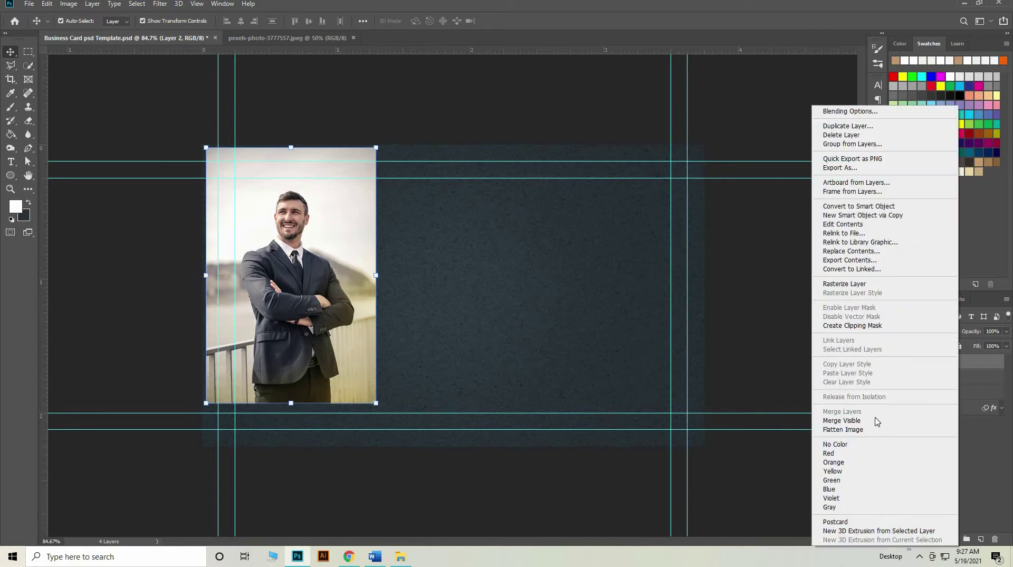
click(868, 326)
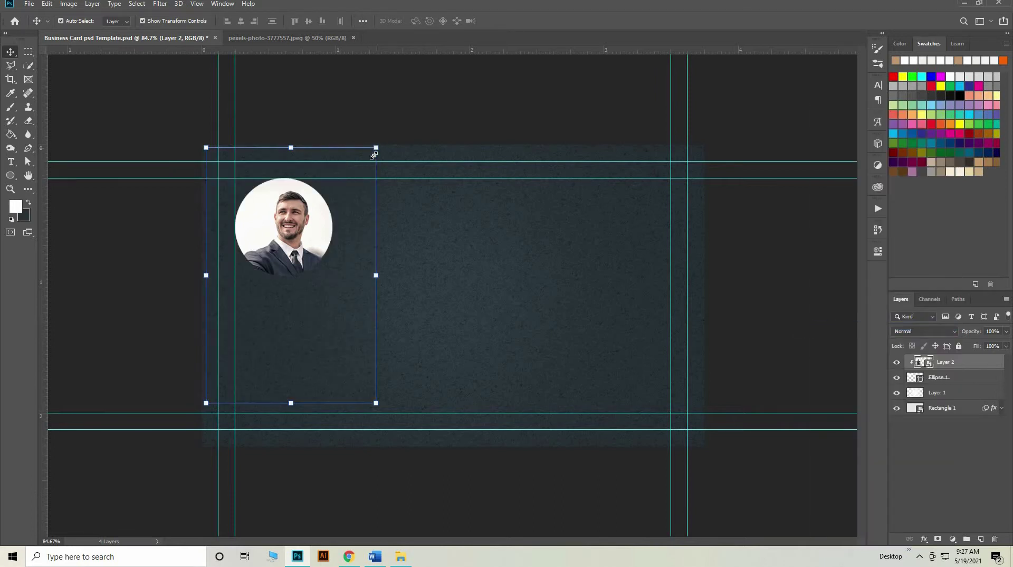
drag(374, 155, 331, 220)
drag(312, 267, 329, 193)
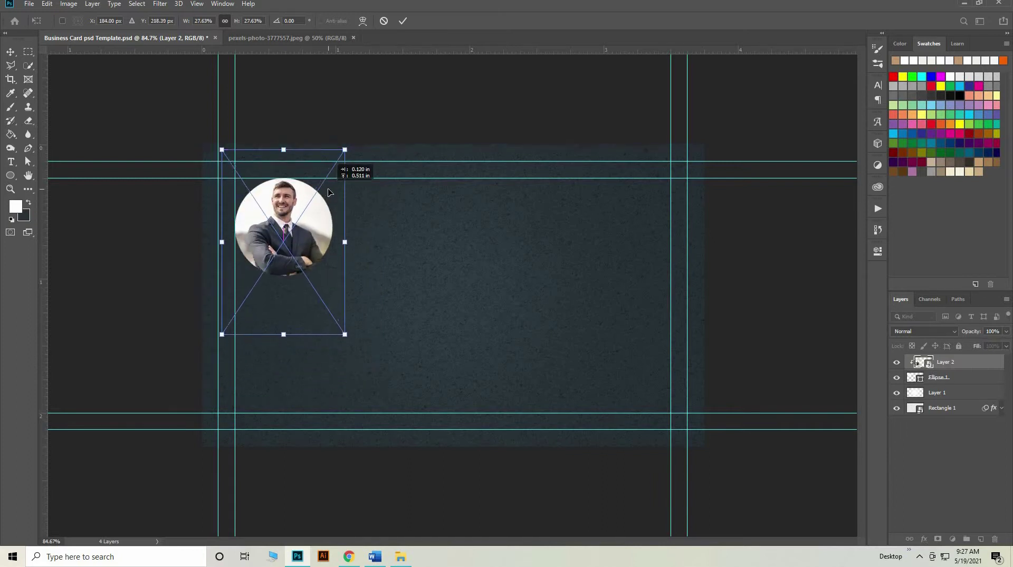
click(401, 21)
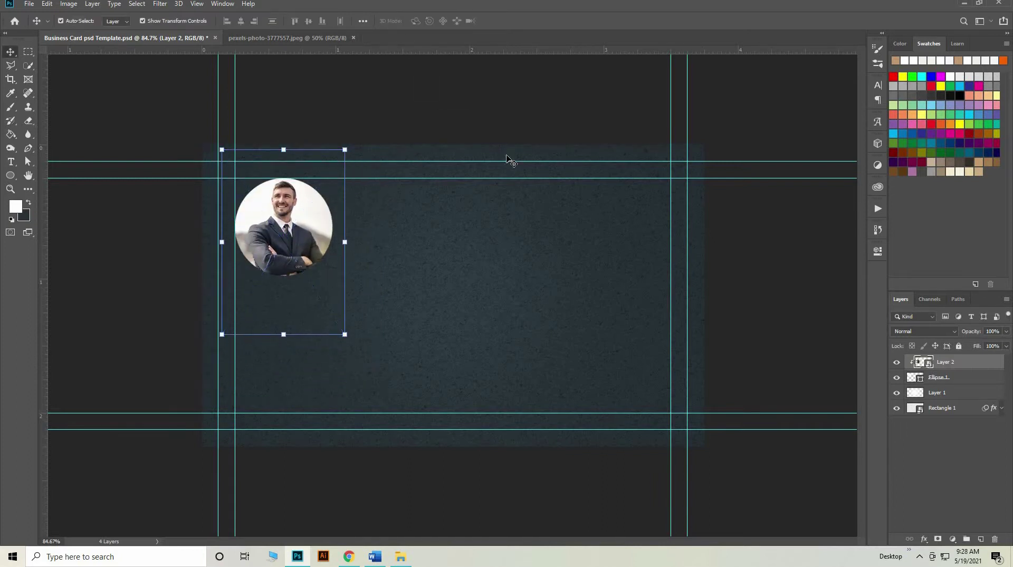
click(947, 490)
Rename the glow layer, Layer 1, to 'shadow'
click(943, 395)
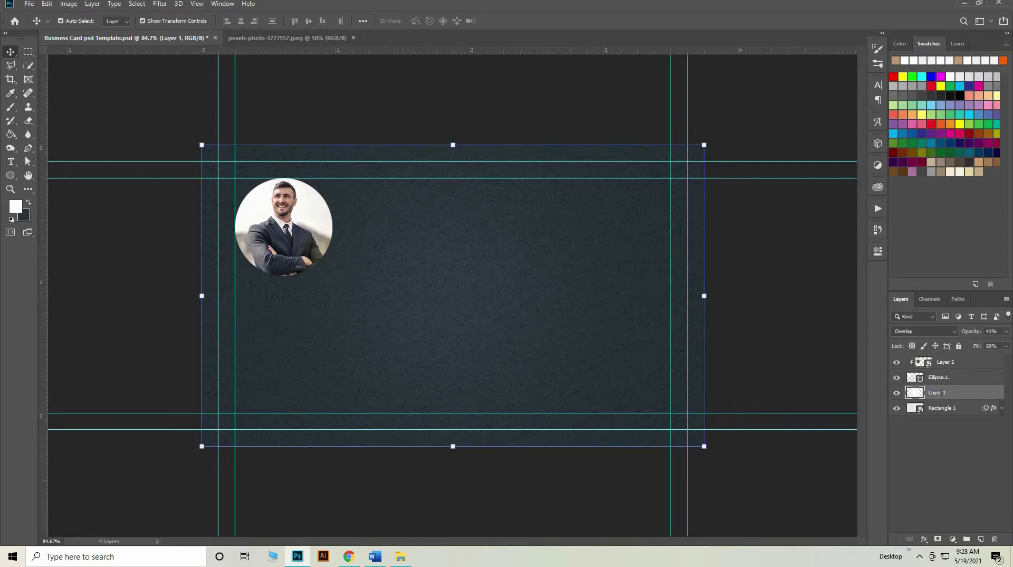
double_click(942, 393)
text(shado)
text(w)
Group Layer 2 and Ellipse 1 and name the group 'picture'
click(958, 364)
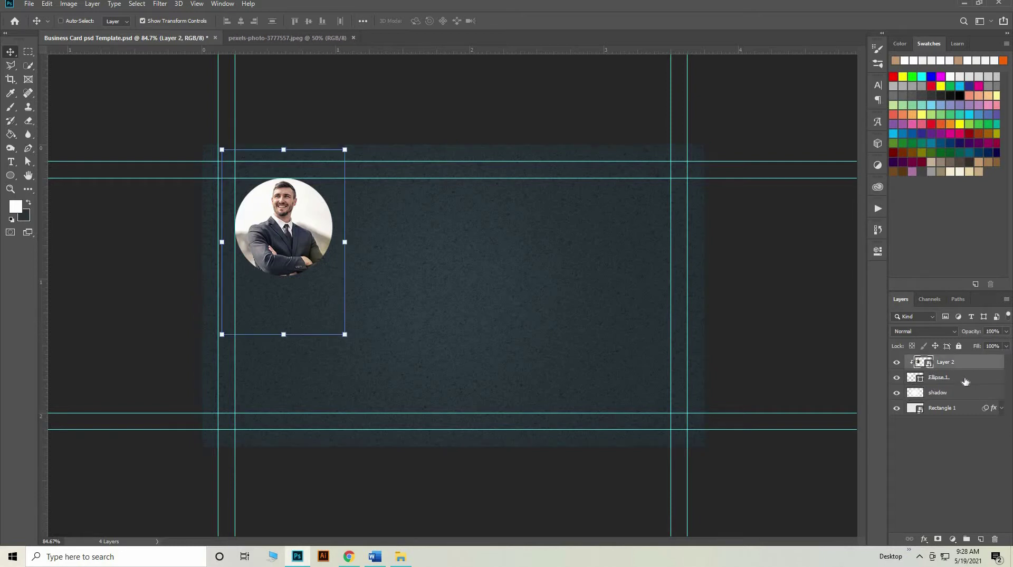
key(ctrl+g)
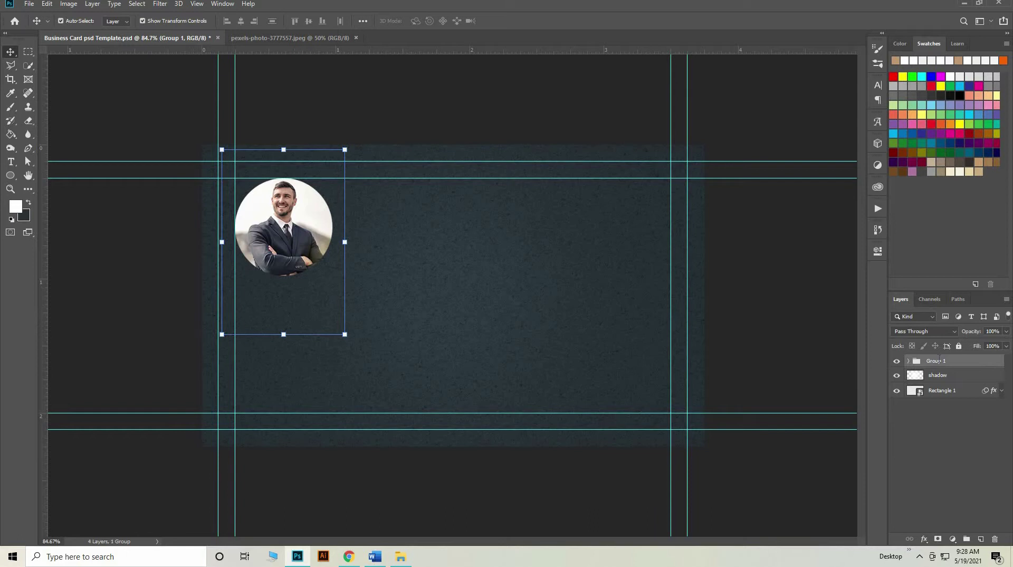
double_click(941, 360)
text(picture)
key(Return)
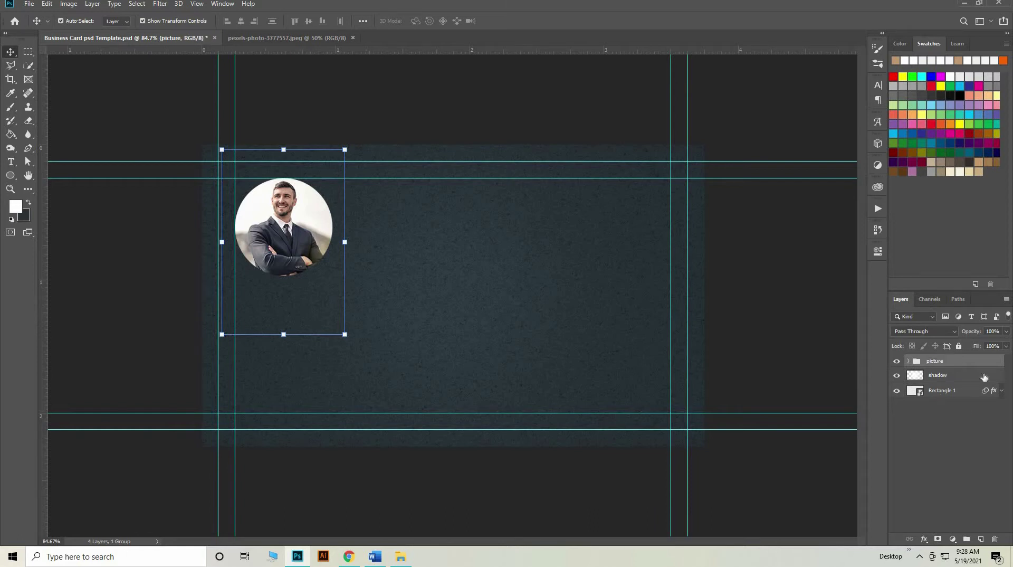
click(915, 435)
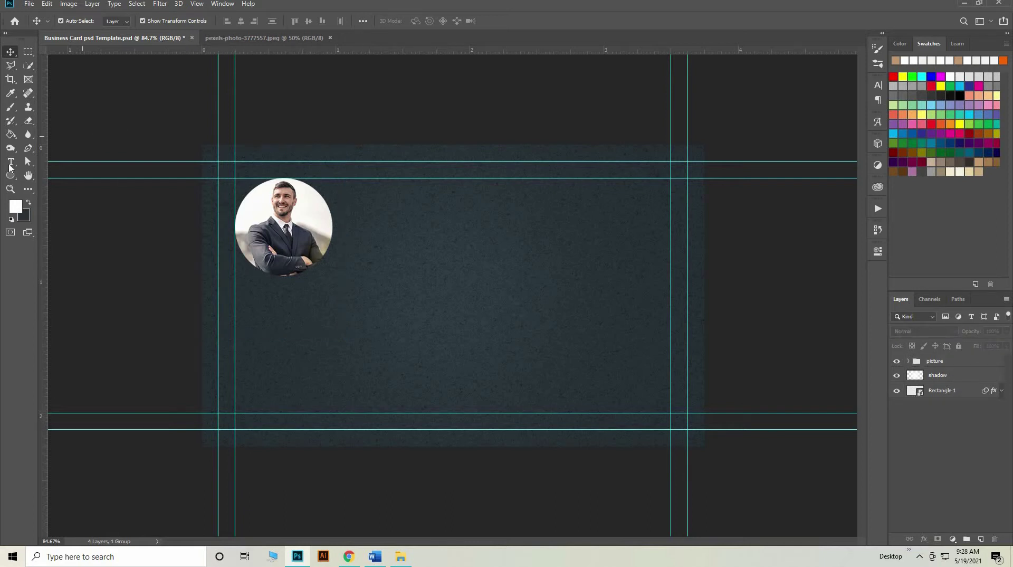
Add a text layer reading YOUR NAME below the portrait
click(11, 162)
click(269, 315)
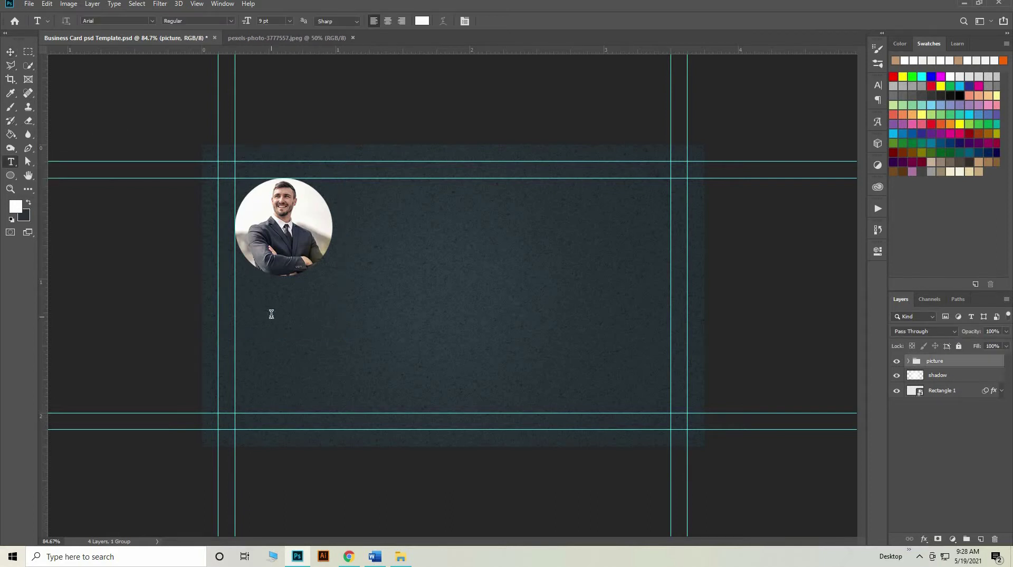
key(BackSpace)
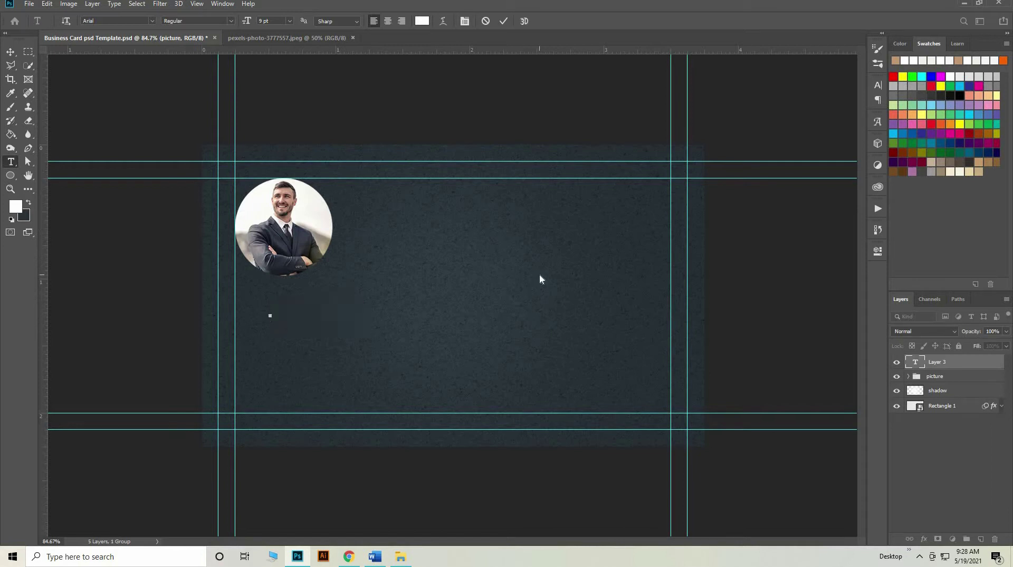
text(YOUR)
text( NAME)
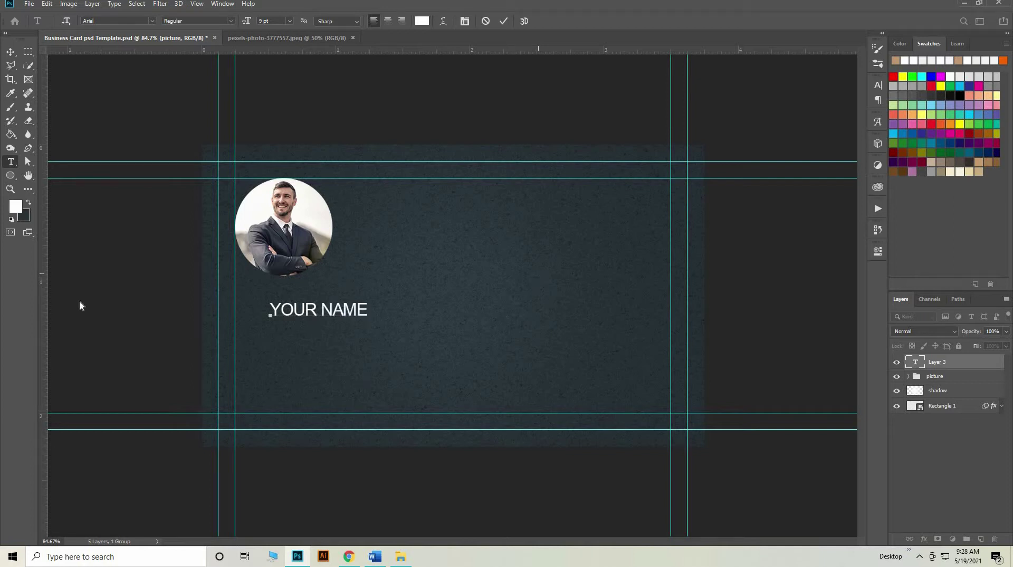
Make YOUR NAME 11 pt faux bold and align it under the portrait's left edge
drag(271, 304, 440, 304)
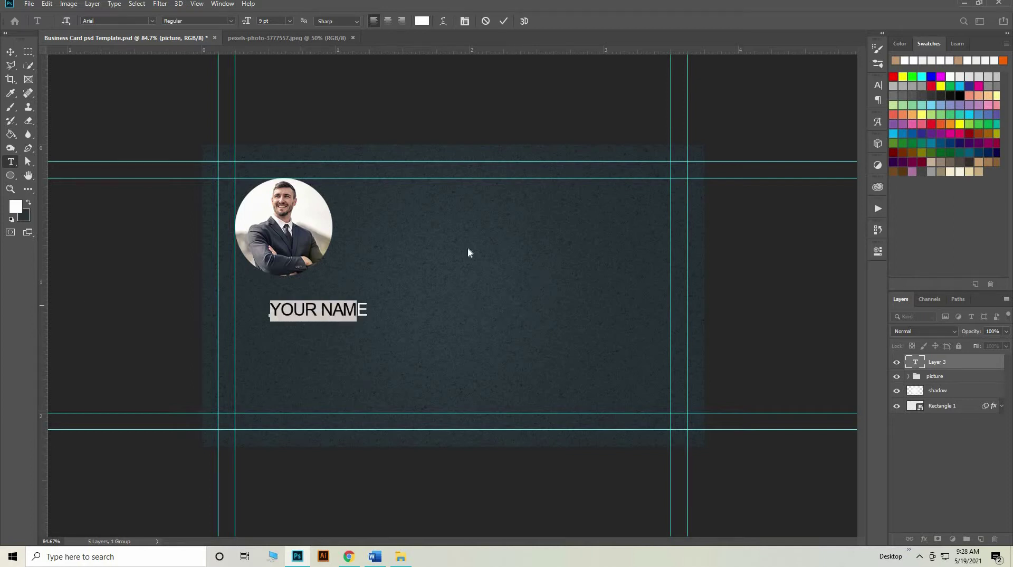
click(262, 21)
key(BackSpace)
text(11)
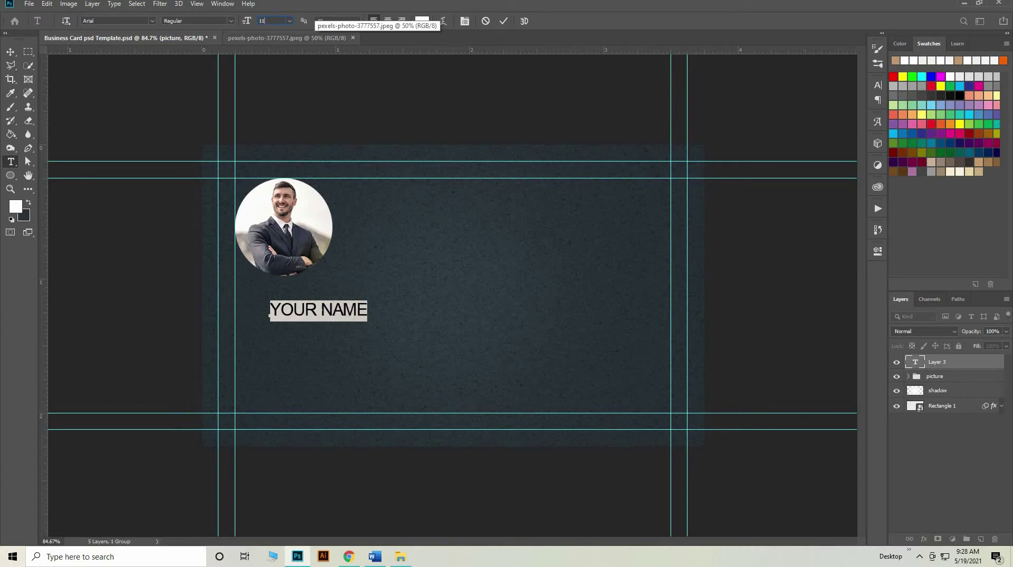
key(Return)
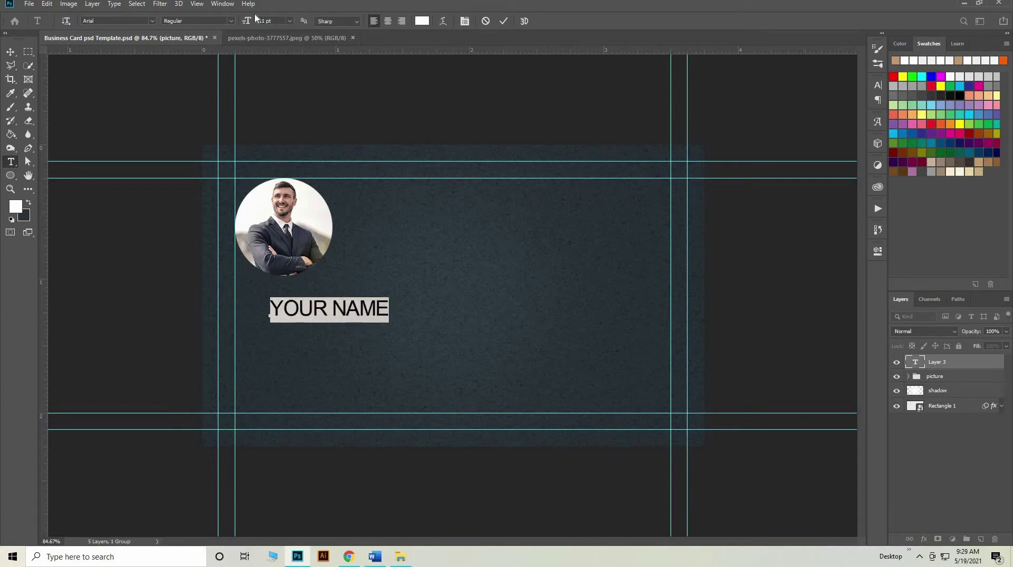
click(878, 88)
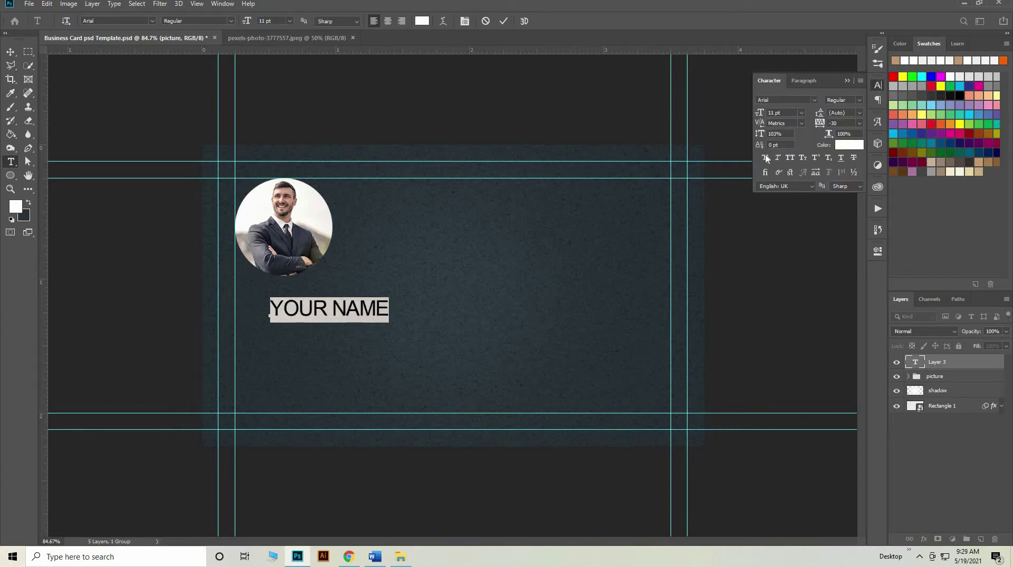
click(766, 158)
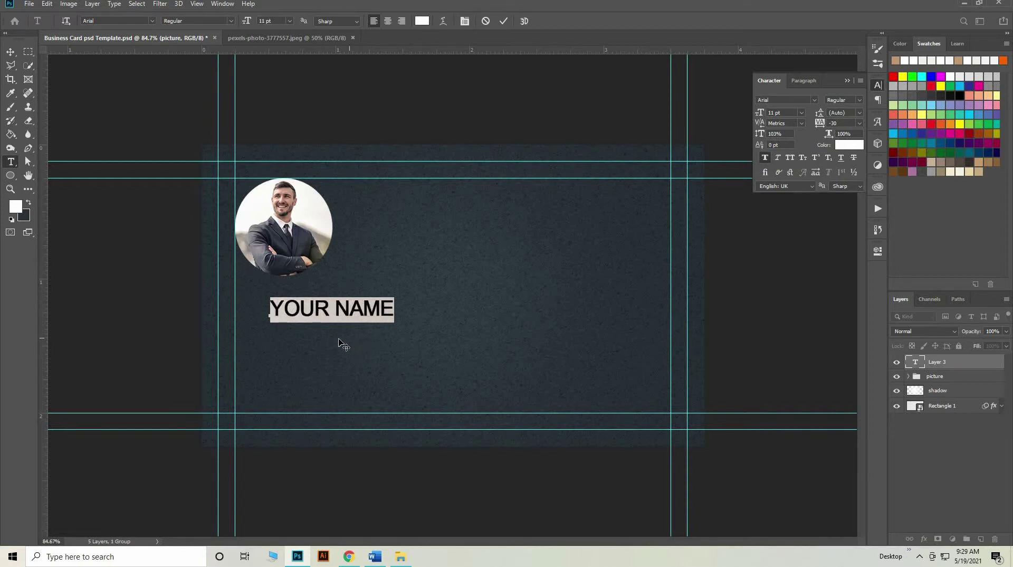
mouse_move(340, 343)
mouse_down()
mouse_move(317, 330)
mouse_move(320, 320)
mouse_up()
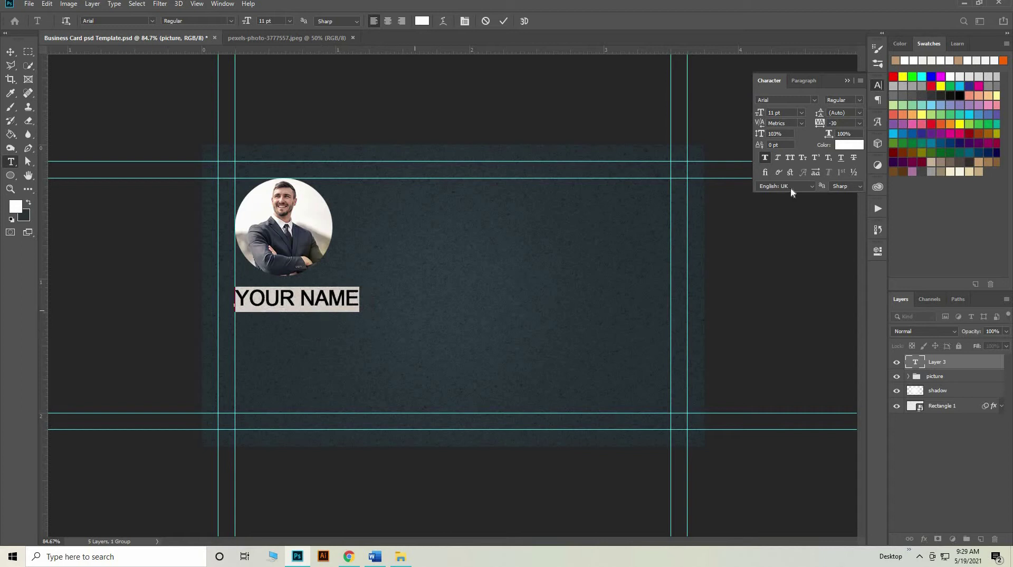
click(852, 144)
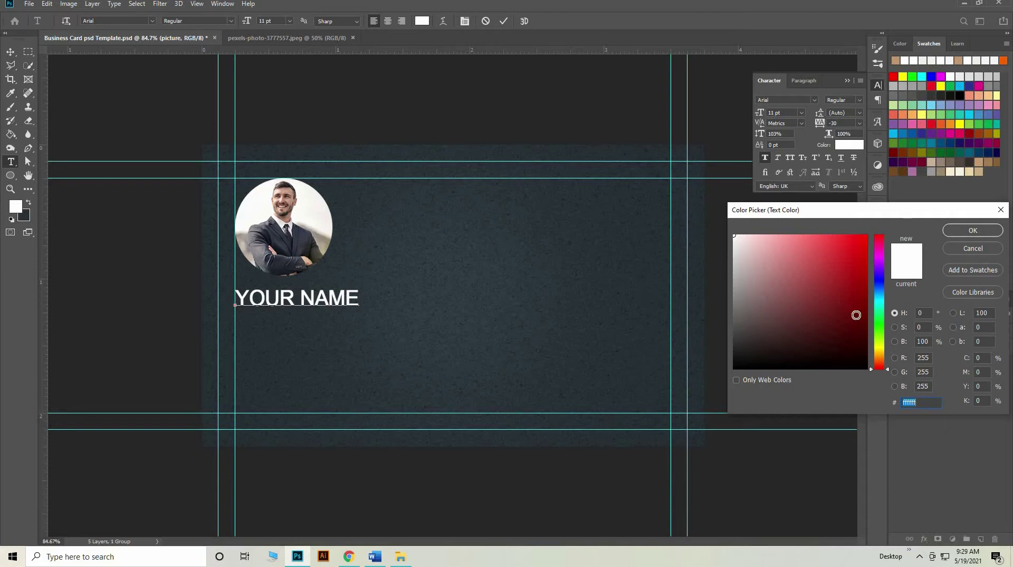
Colour the YOUR NAME text tan #C29873 and commit it
text(000000)
text(C)
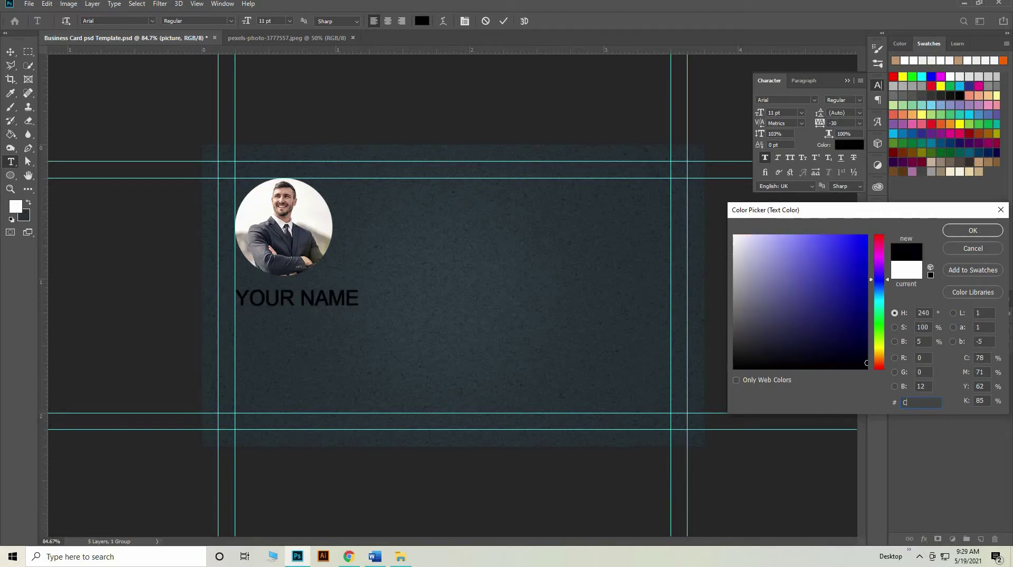
text(29)
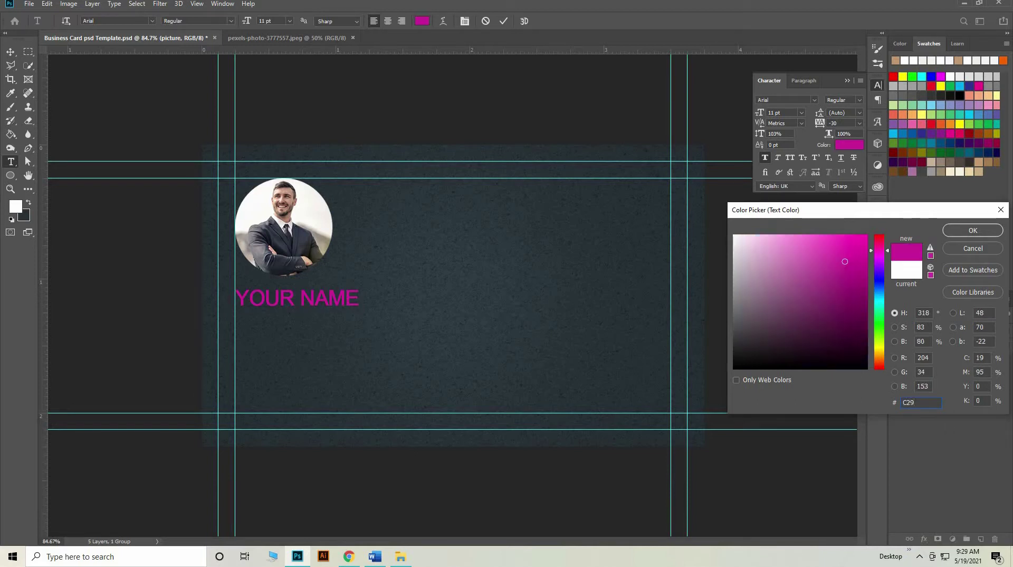
text(873)
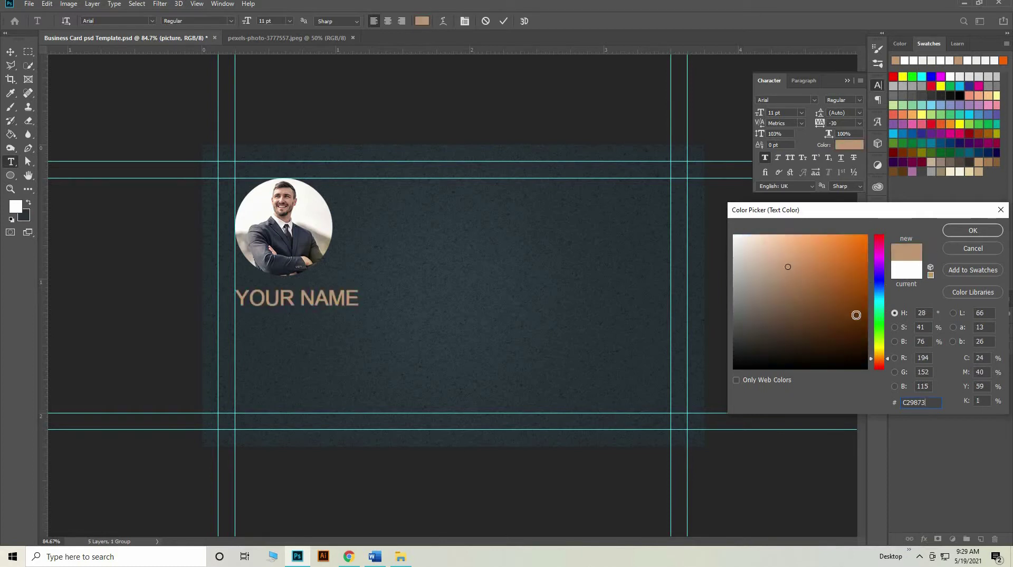
key(ctrl+a)
click(983, 232)
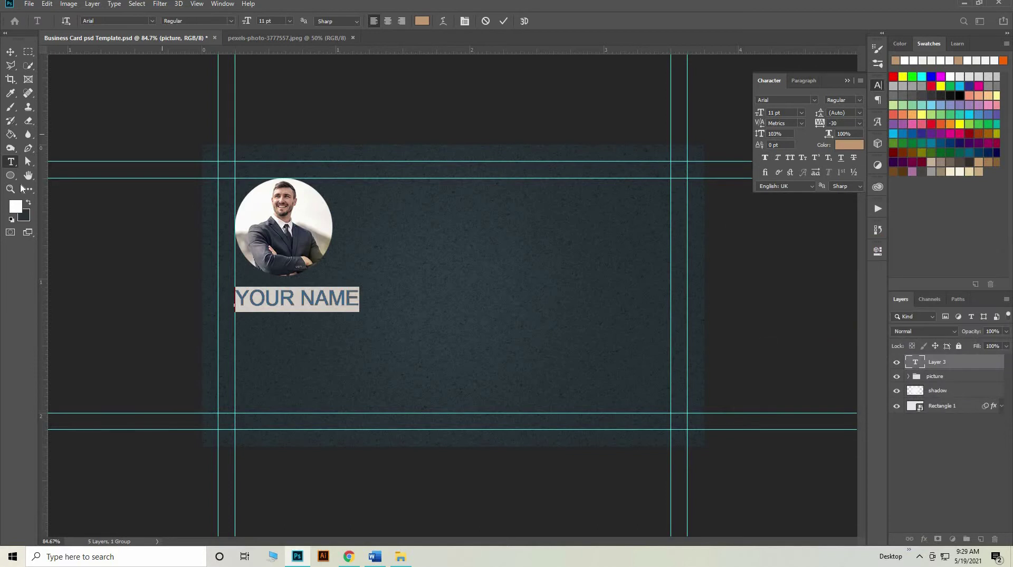
click(504, 21)
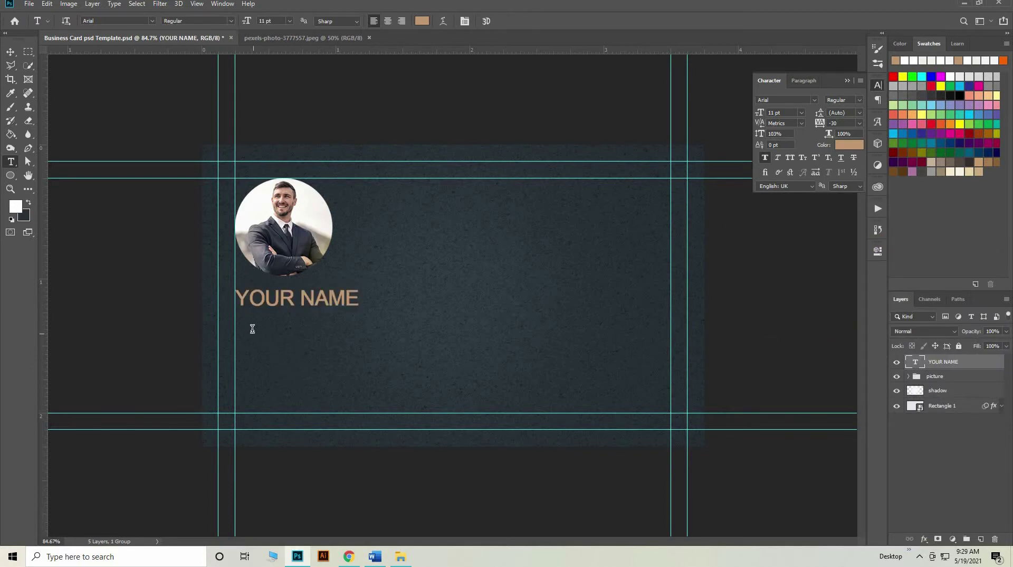
Type the subtitle 'Graphic Desiner' on a new line below YOUR NAME
click(252, 330)
key(BackSpace)
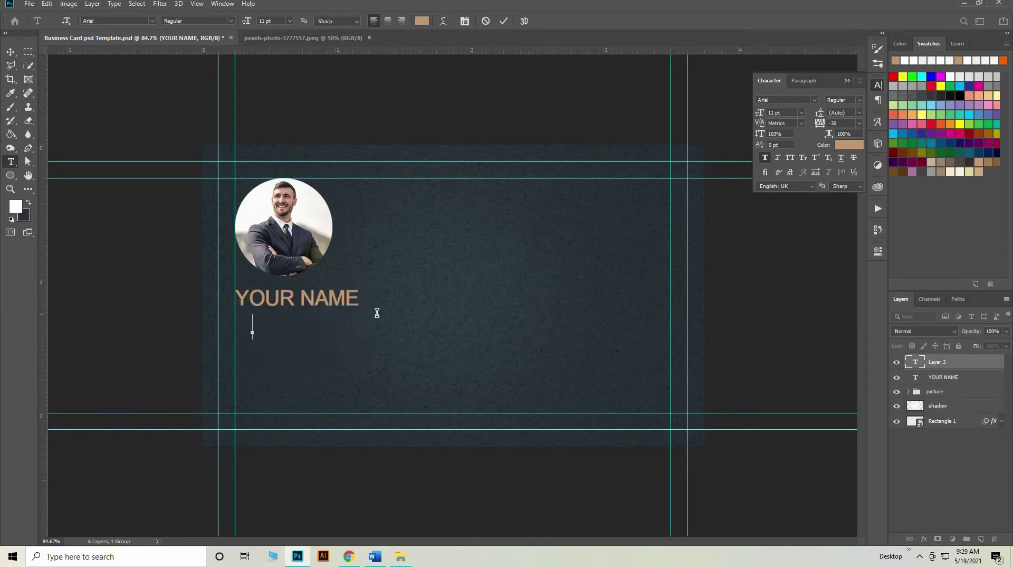
text(G)
text(rap)
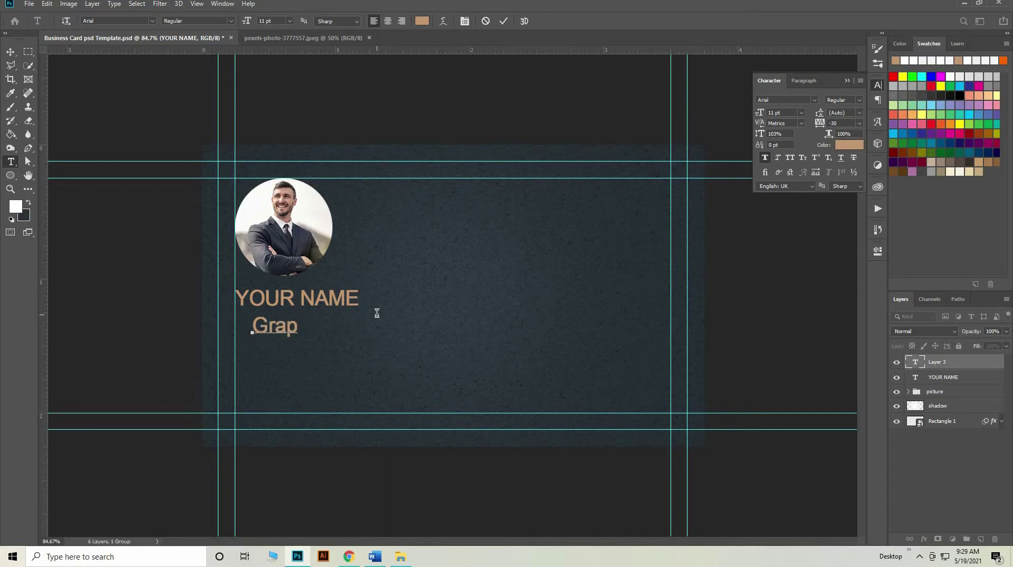
text(hic)
text( D)
text(esi)
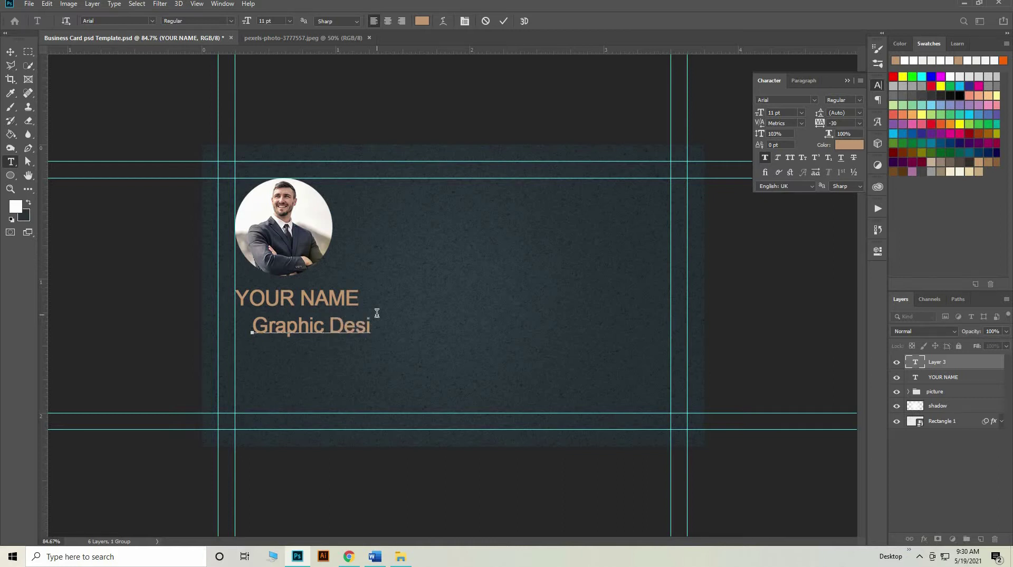
text(ner)
Make the subtitle non-bold, 7 pt with -30 tracking, aligned under YOUR NAME
click(256, 323)
key(ctrl+a)
click(765, 157)
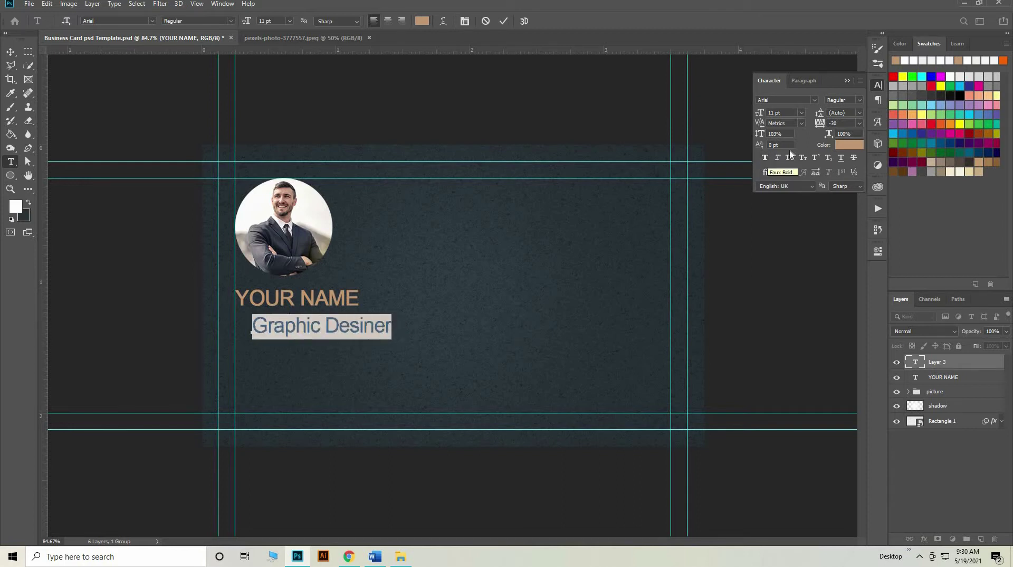
key(Down)
key(Down)
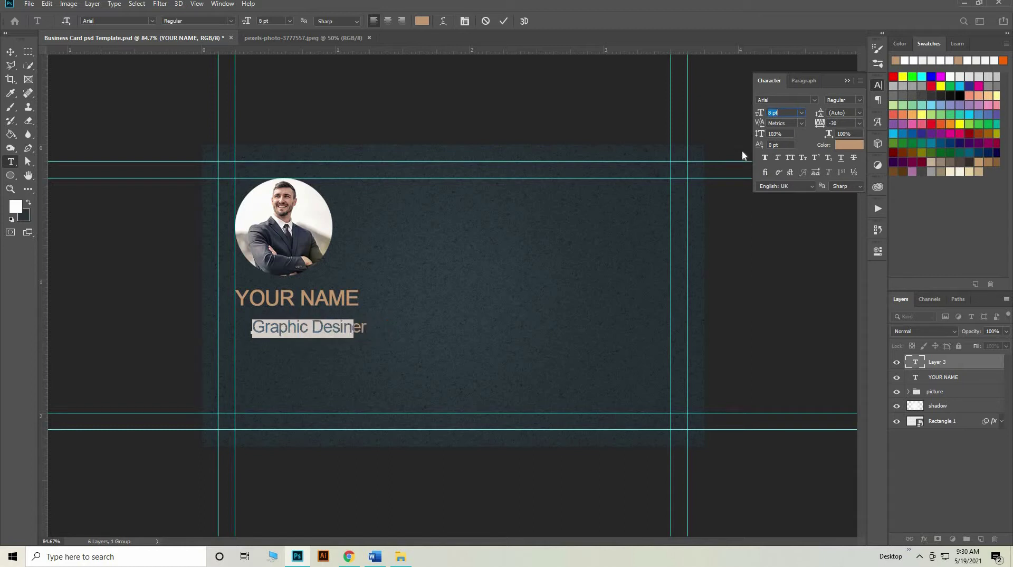
key(Down)
key(Down)
drag(311, 353, 293, 345)
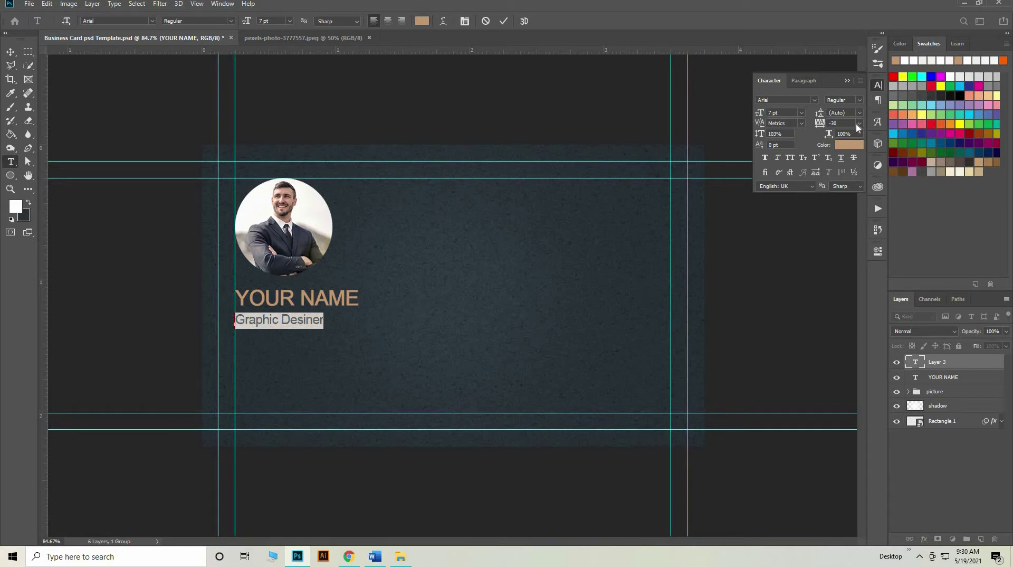
key(Up)
key(Up)
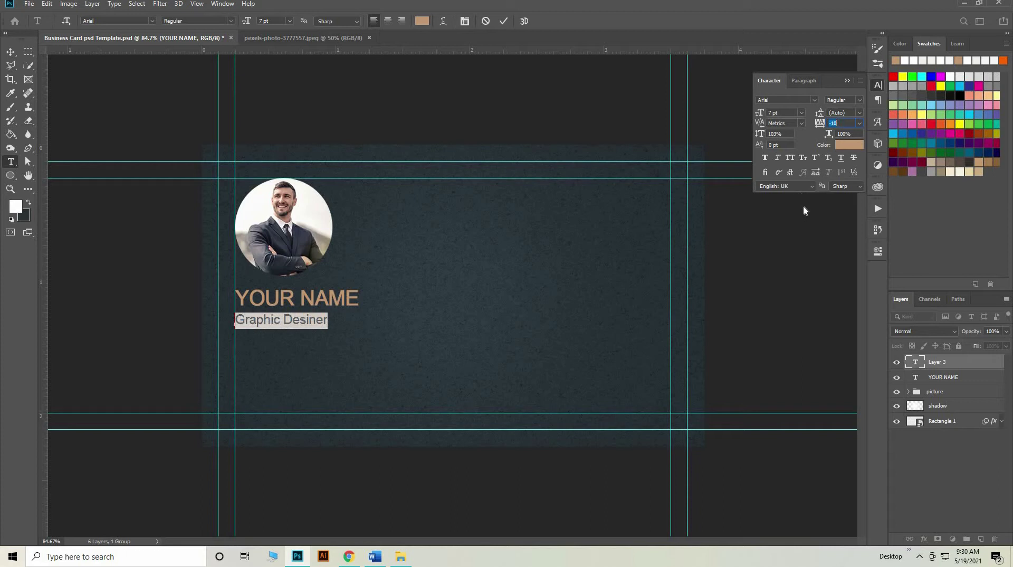
key(Down)
key(Down)
key(Down)
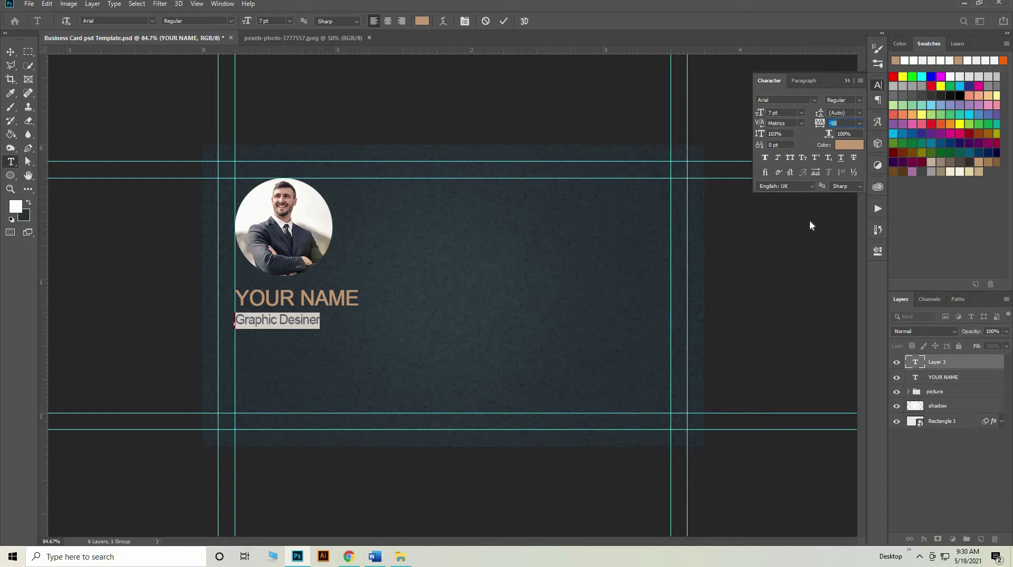
key(Up)
key(Up)
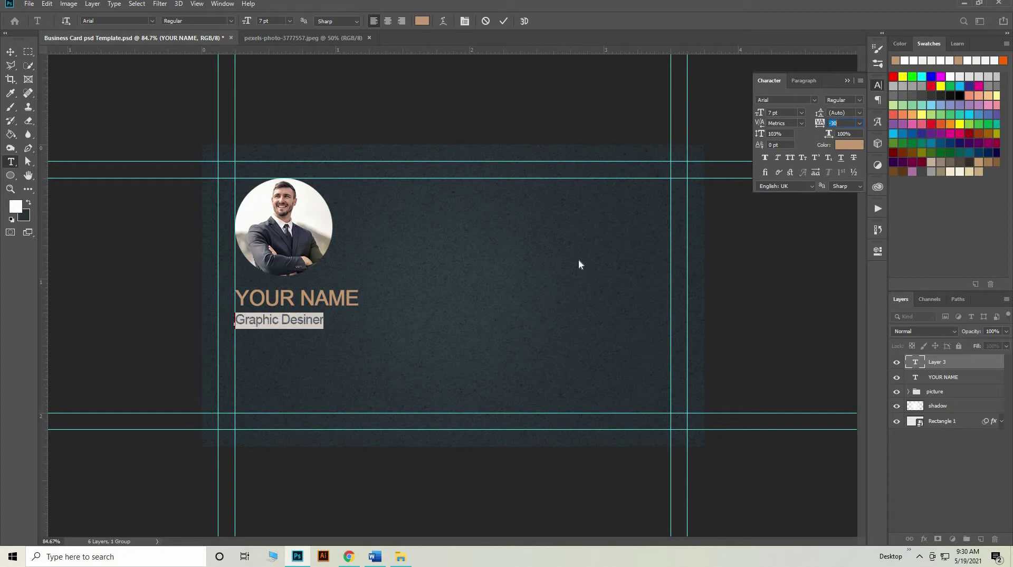
click(503, 21)
Recheck YOUR NAME's letter spacing, leaving it at -30
click(356, 297)
key(ctrl+a)
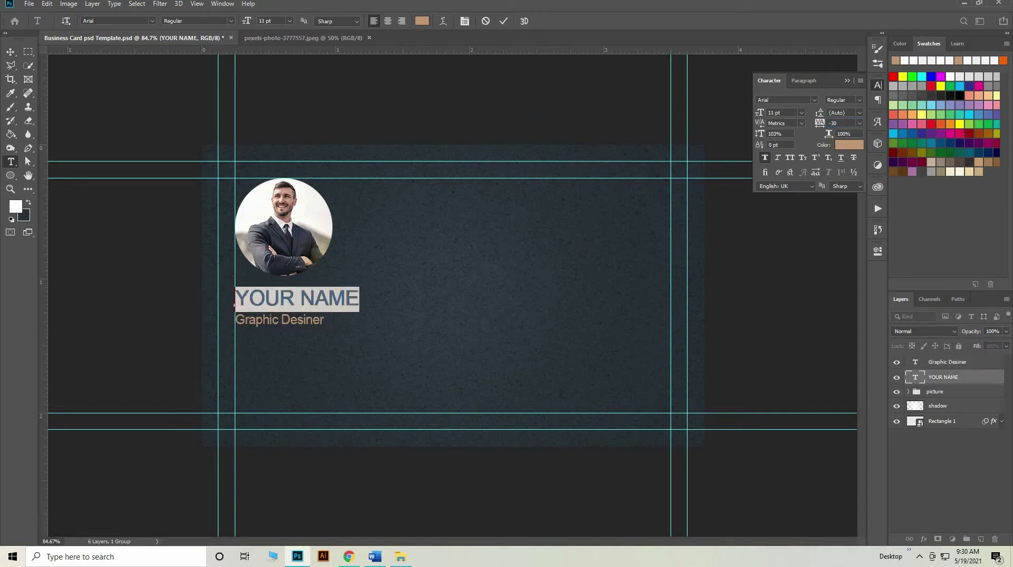
click(820, 124)
key(Up)
key(Up)
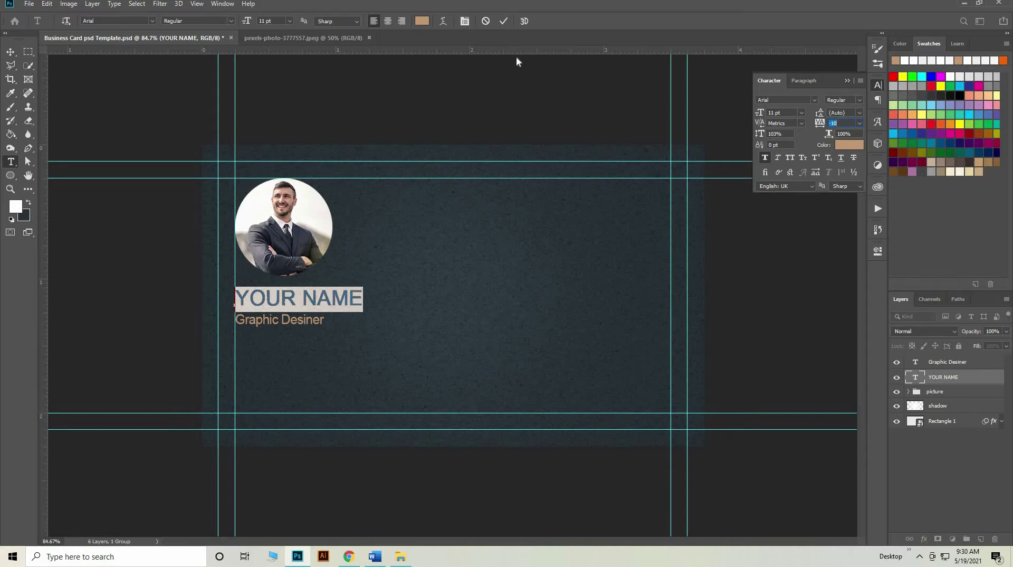
key(Down)
key(Down)
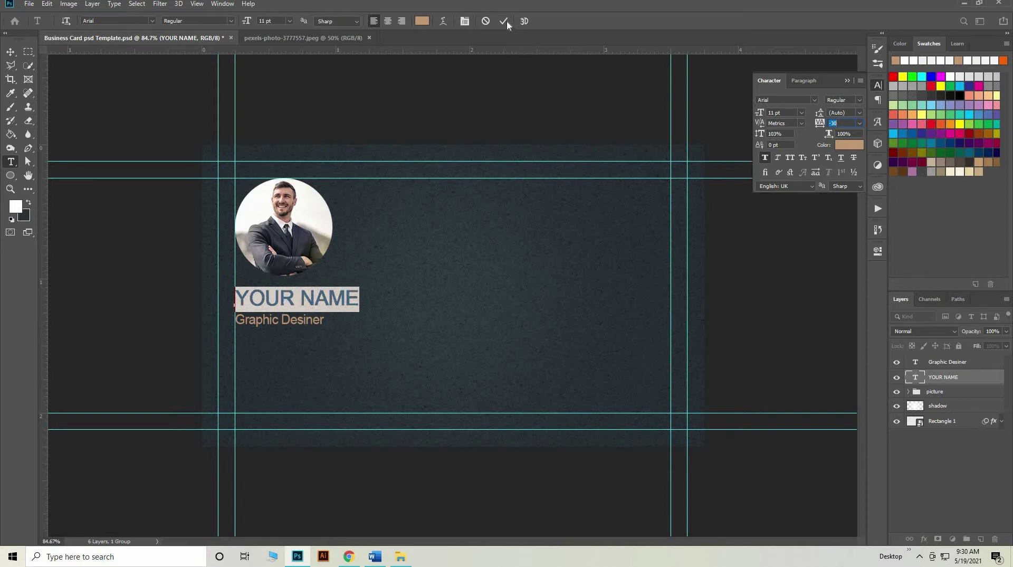
click(505, 20)
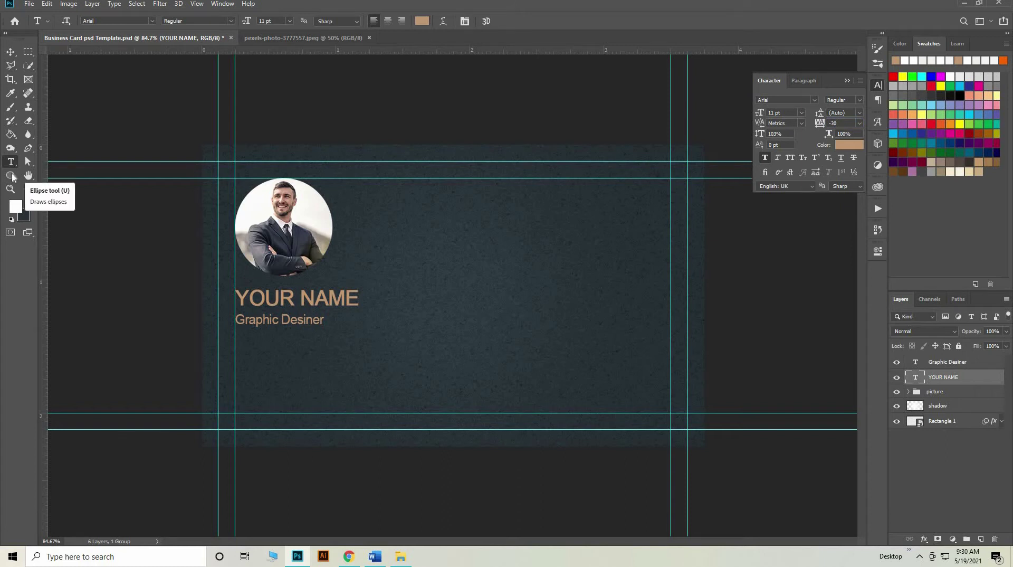
Draw a 277 px wide, 8 px thick tan #C29873 line just under Graphic Desiner
right_click(10, 175)
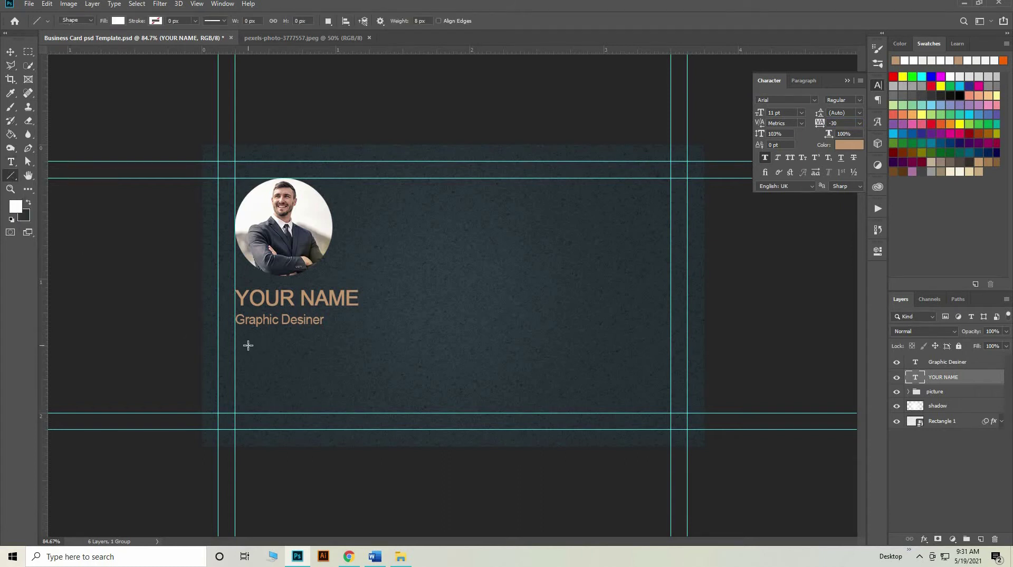
drag(248, 346, 382, 336)
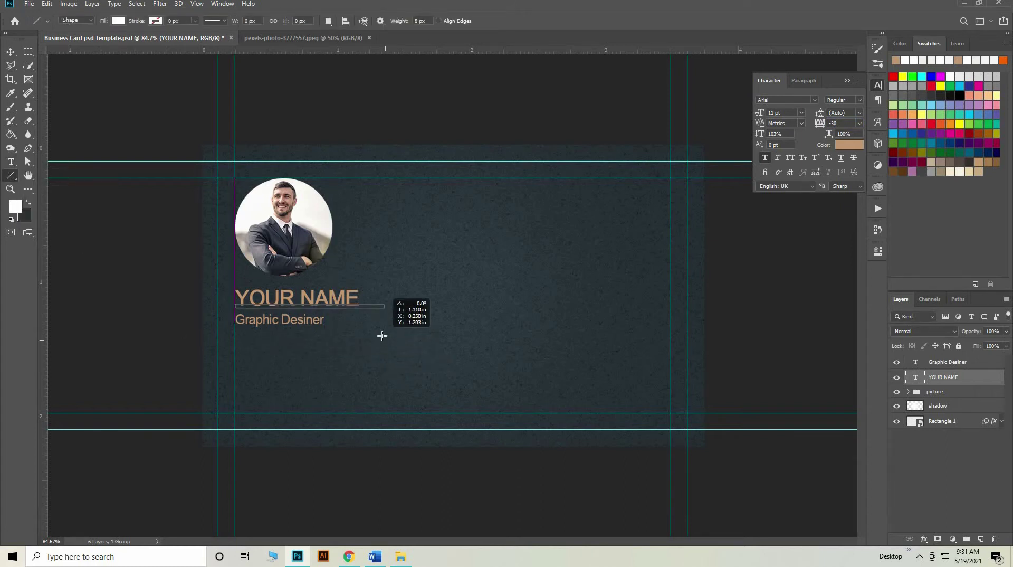
mouse_move(382, 335)
mouse_down()
mouse_move(380, 361)
mouse_move(359, 361)
mouse_up()
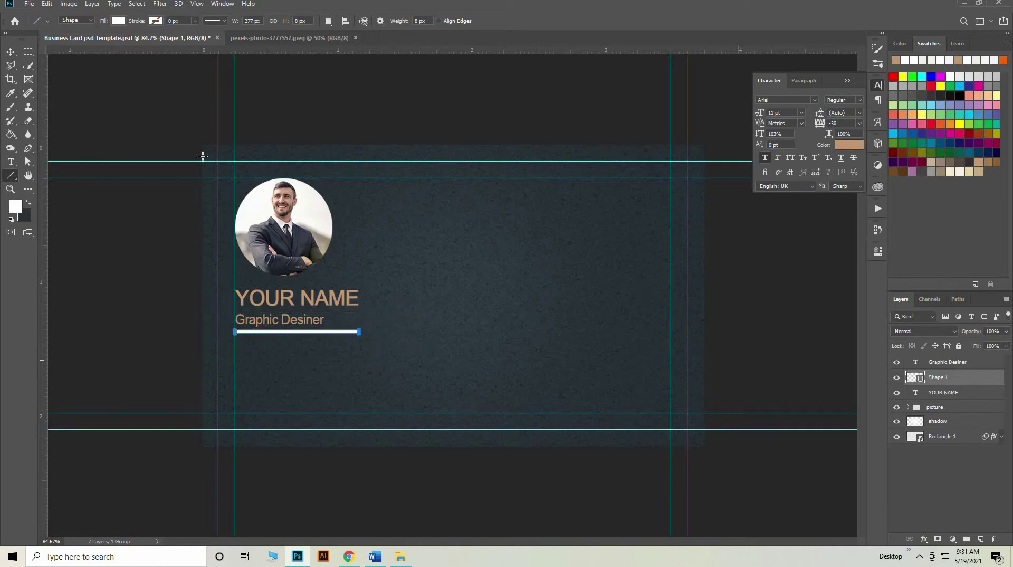
click(118, 21)
click(67, 76)
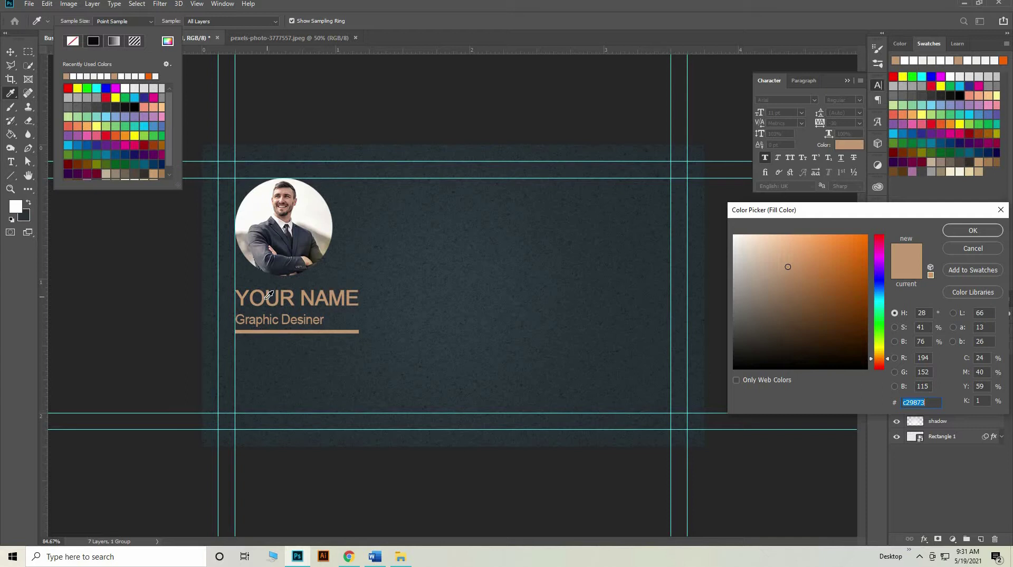
click(981, 231)
click(10, 52)
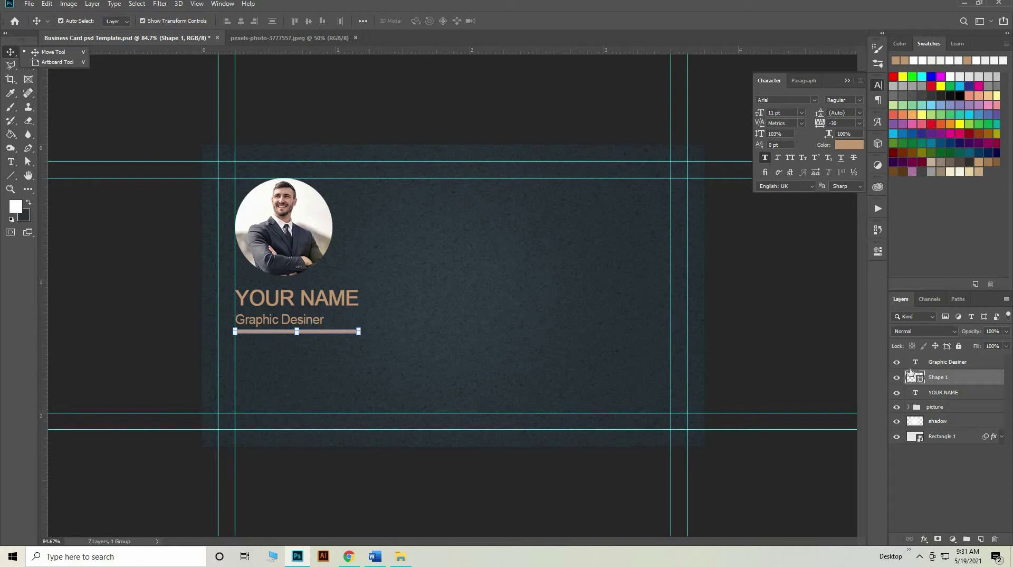
Move the underline layer below YOUR NAME and left-align name, subtitle and underline
mouse_move(945, 377)
mouse_down()
mouse_move(938, 396)
mouse_move(967, 394)
mouse_up()
shift+click(970, 362)
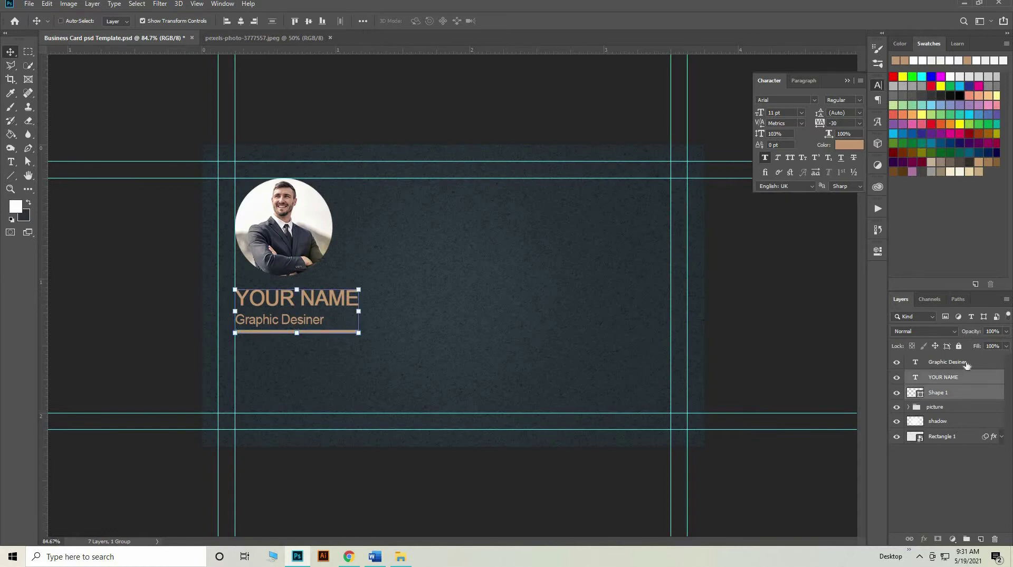
click(230, 23)
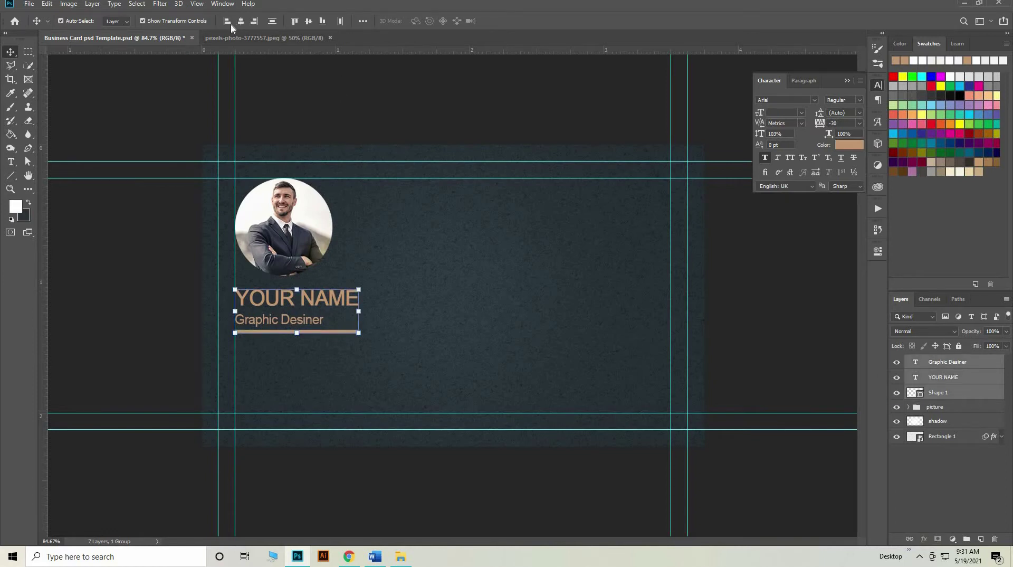
click(277, 21)
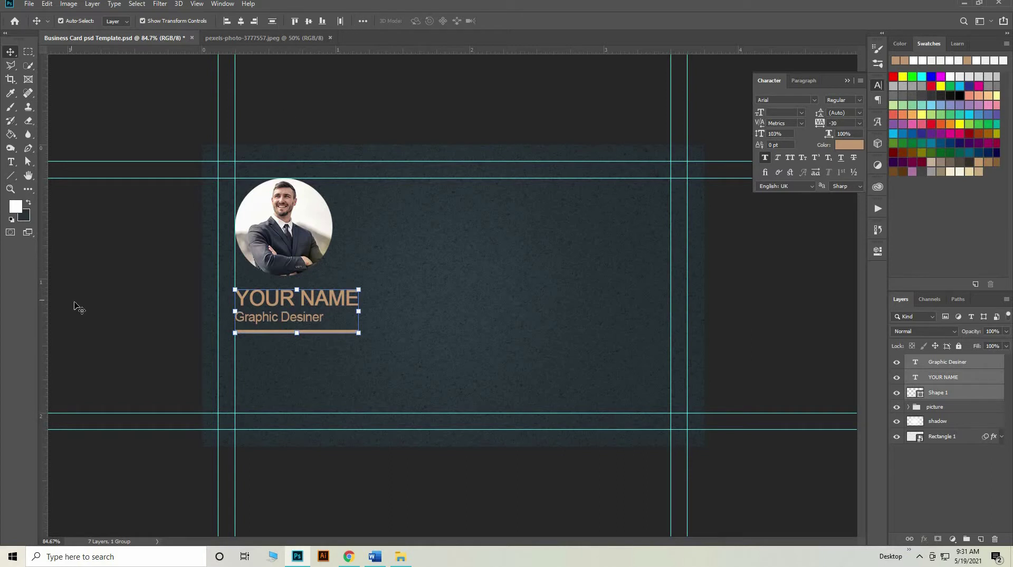
Nudge YOUR NAME and the underline upward to tighten their spacing
click(268, 368)
click(276, 303)
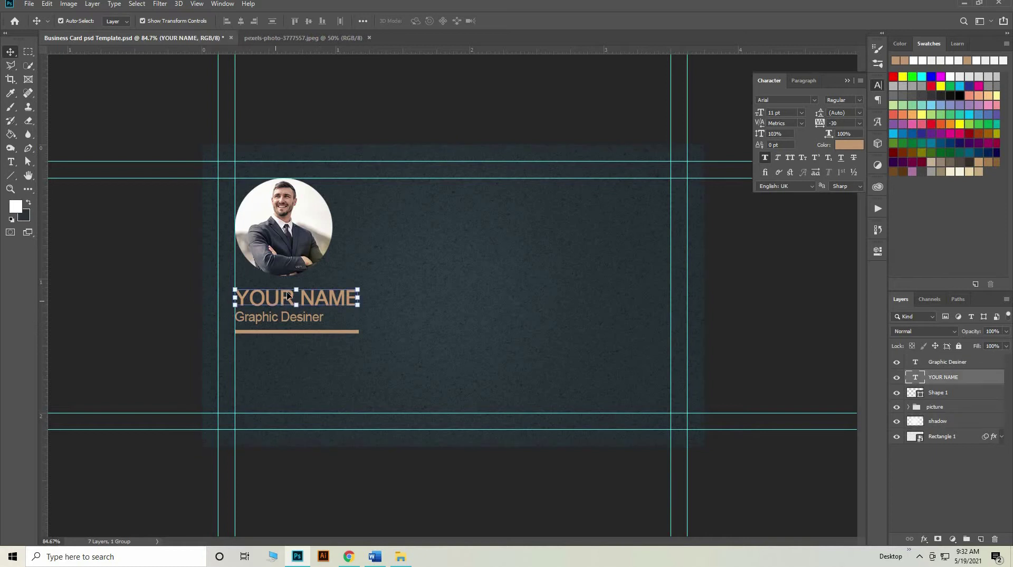
shift+click(967, 364)
shift+click(948, 393)
key(shift+Up)
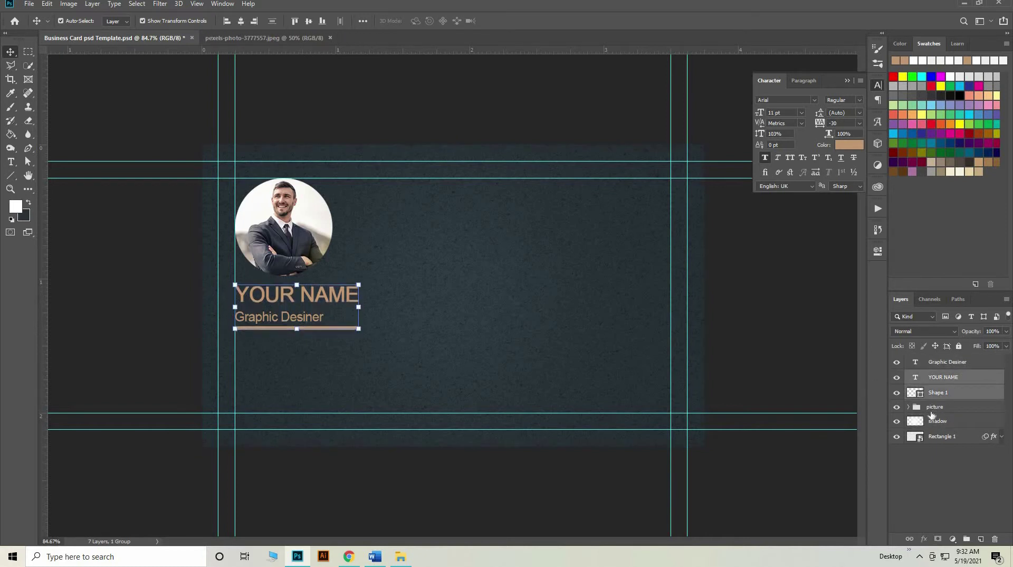
key(shift+Up)
key(shift+Down)
key(shift+Down)
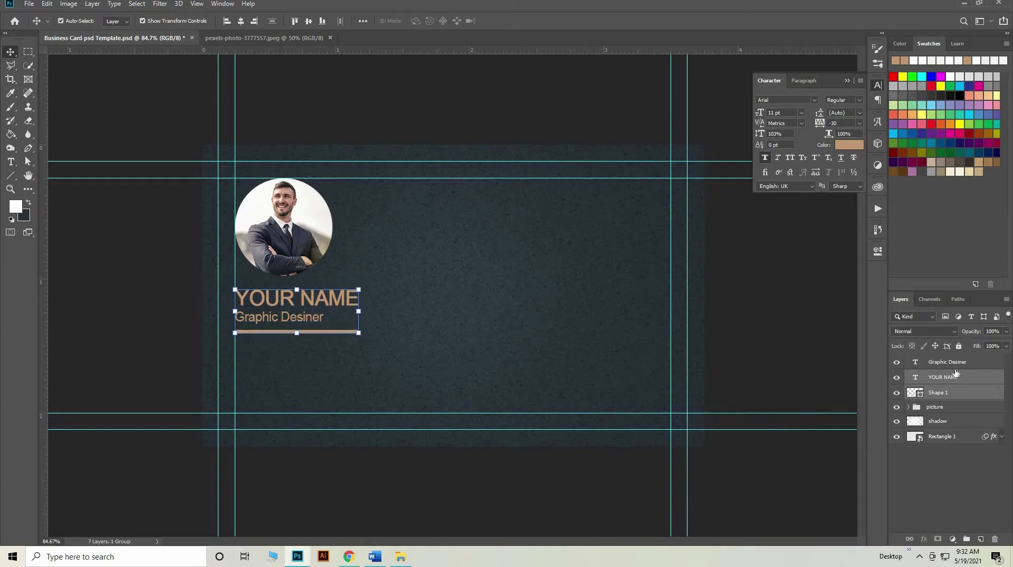
Nudge the name, subtitle and underline up together, then check each item's position
shift+click(960, 364)
key(Up)
key(Up)
key(Up)
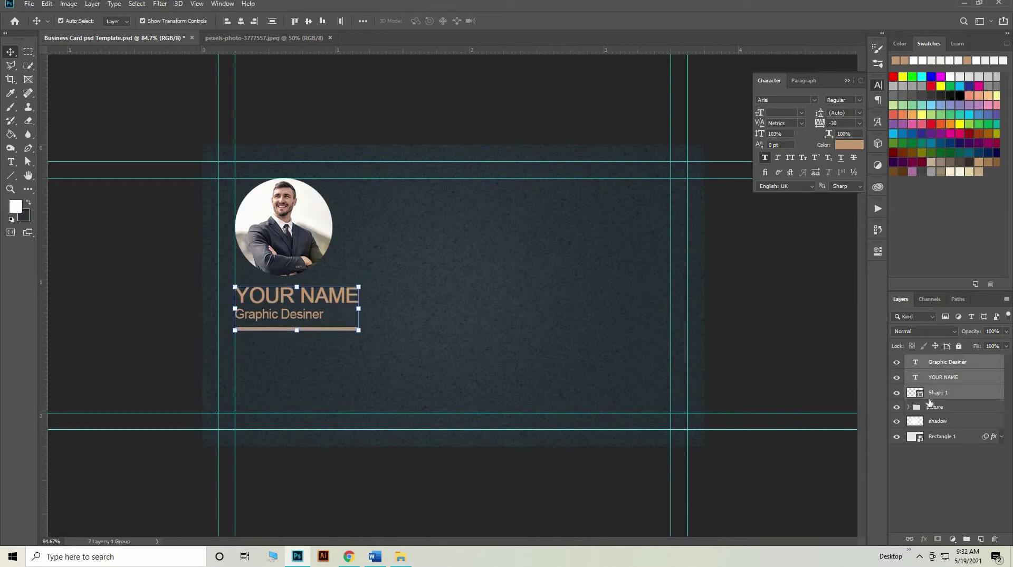
key(Up)
key(Up)
key(Up)
key(Up)
key(Up)
key(Up)
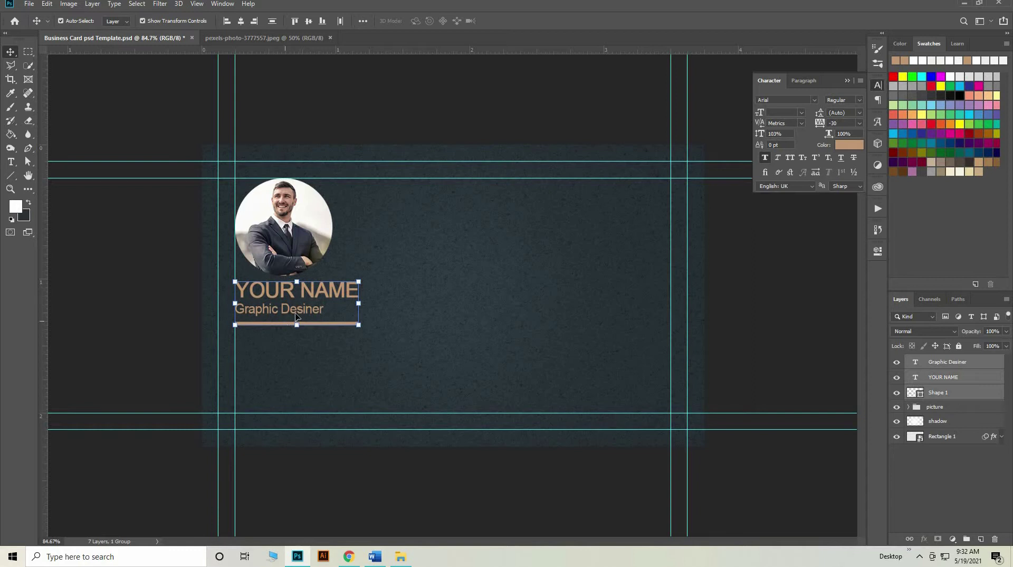
click(311, 323)
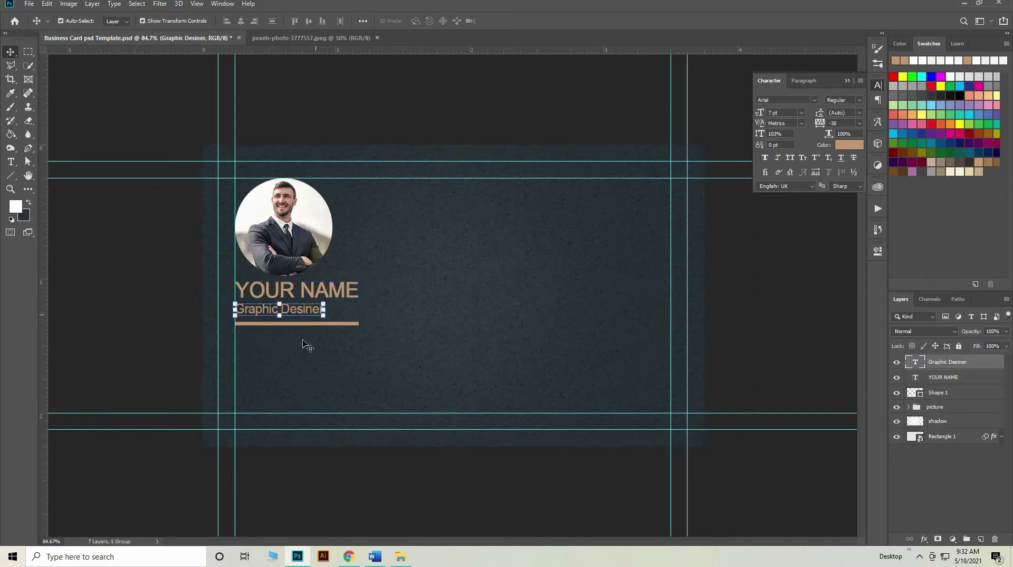
click(278, 469)
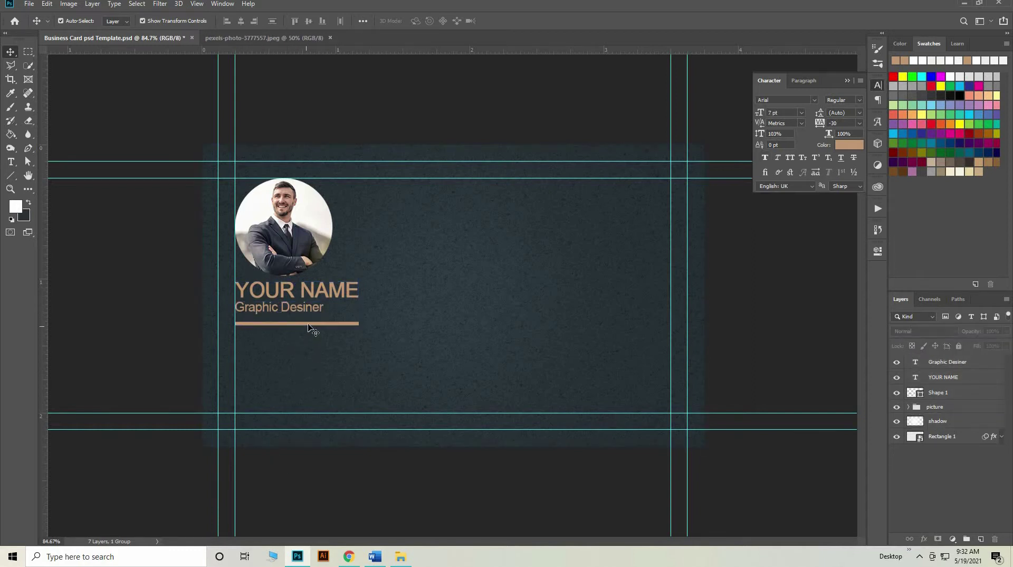
click(309, 324)
click(249, 482)
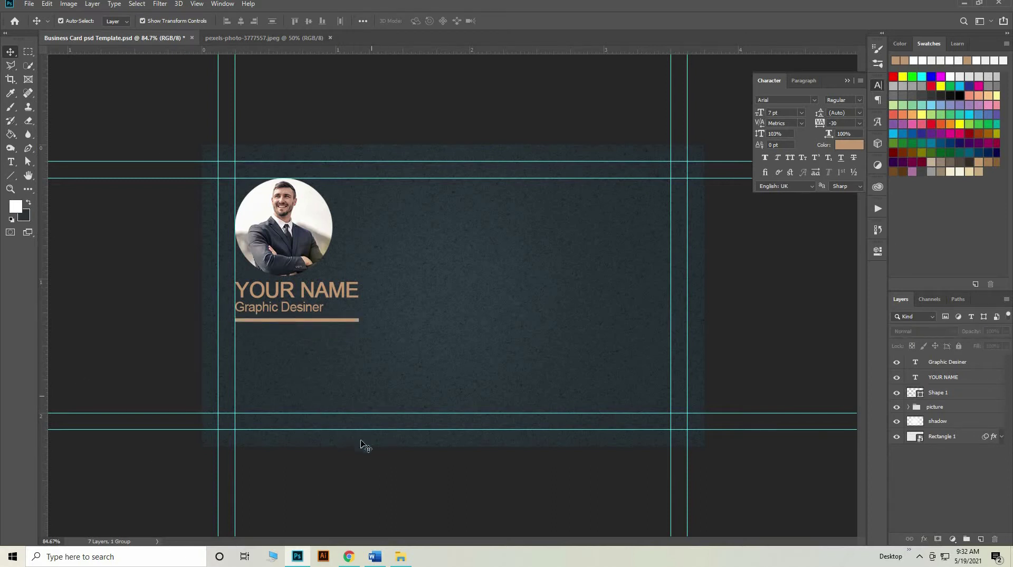
Group the three layers as 'your name' and open 001-qr-code.psd
click(944, 363)
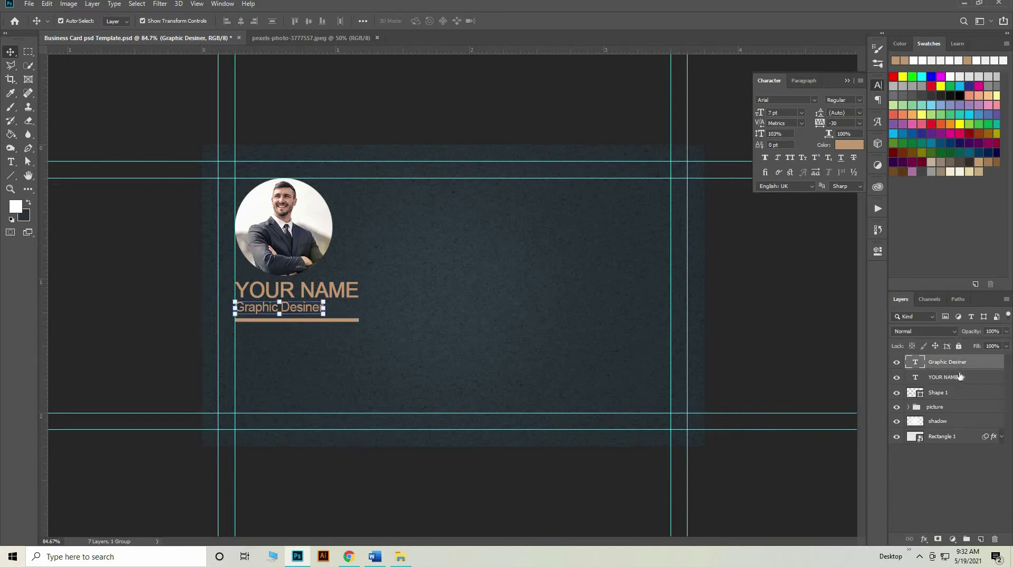
shift+click(954, 393)
key(ctrl+g)
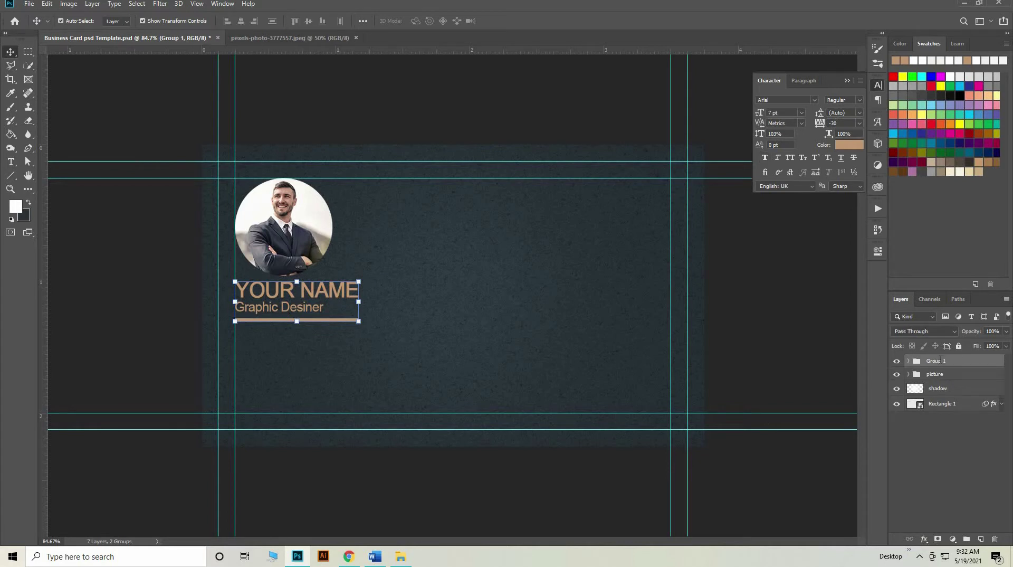
double_click(941, 361)
text(your name)
key(Return)
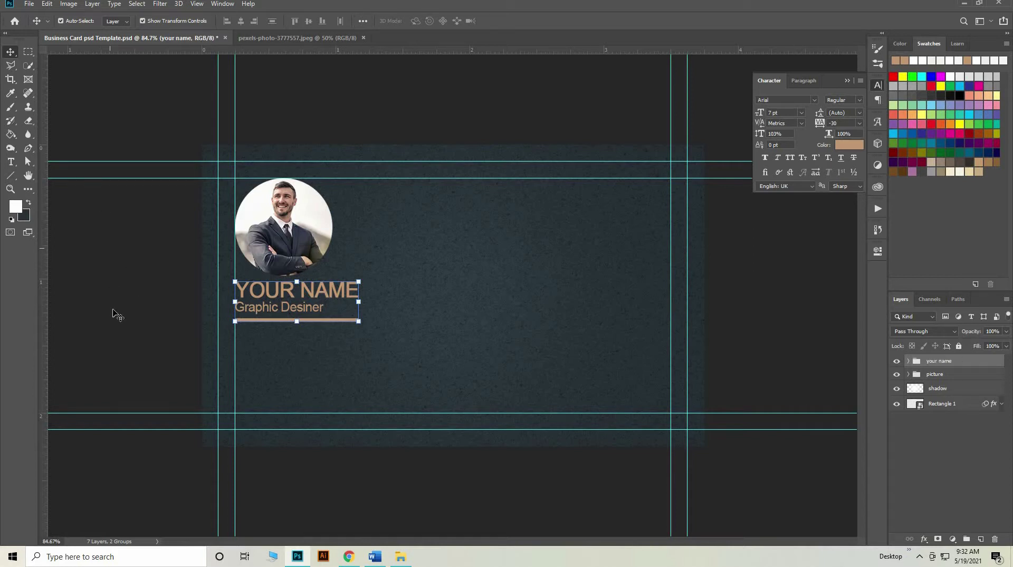
click(401, 556)
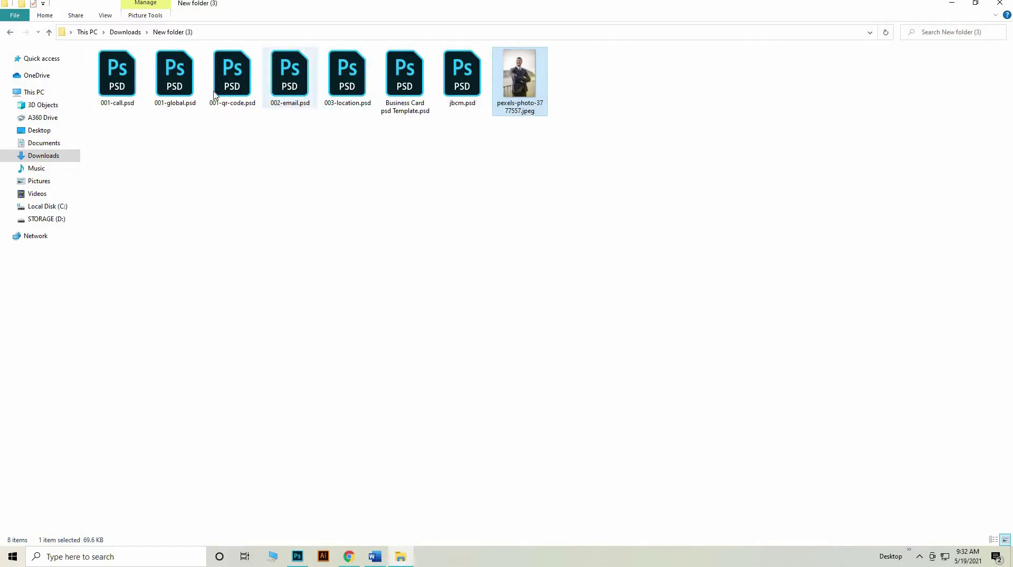
double_click(224, 87)
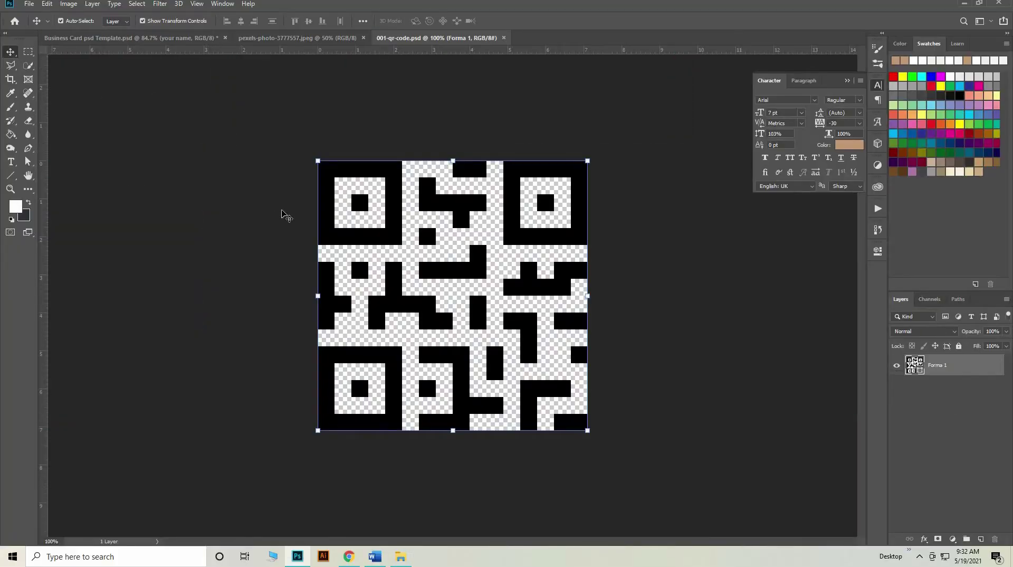
Bring the QR code onto the business card and convert it to a smart object
mouse_move(285, 216)
mouse_down()
mouse_move(418, 189)
mouse_move(453, 272)
mouse_up()
drag(561, 147, 544, 213)
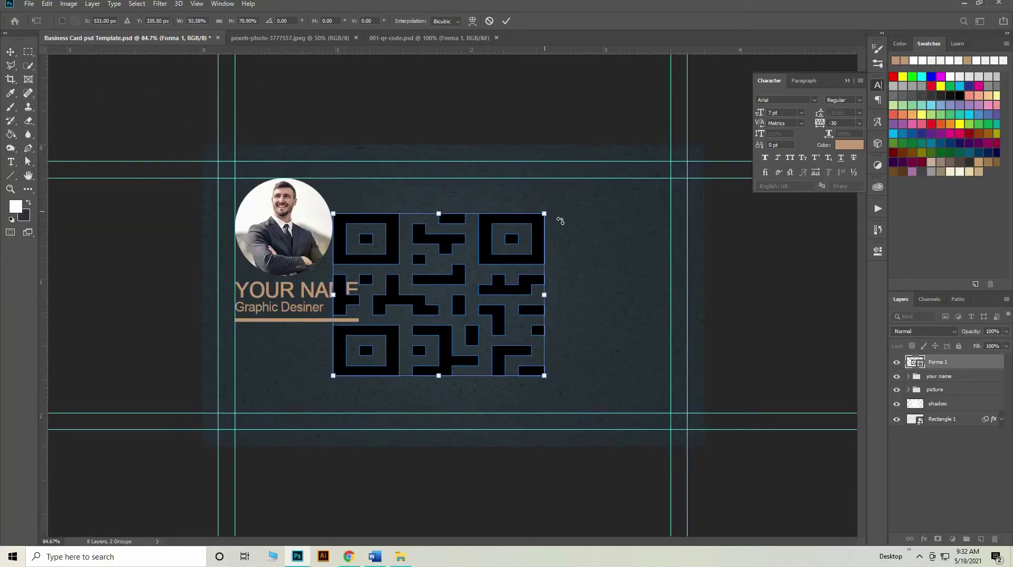
key(ctrl+z)
key(Return)
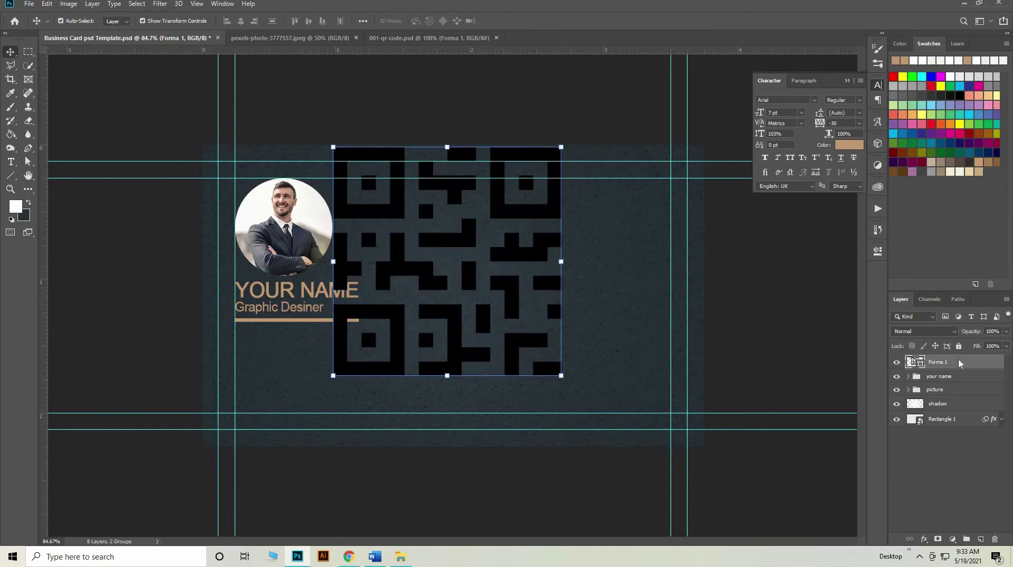
right_click(959, 363)
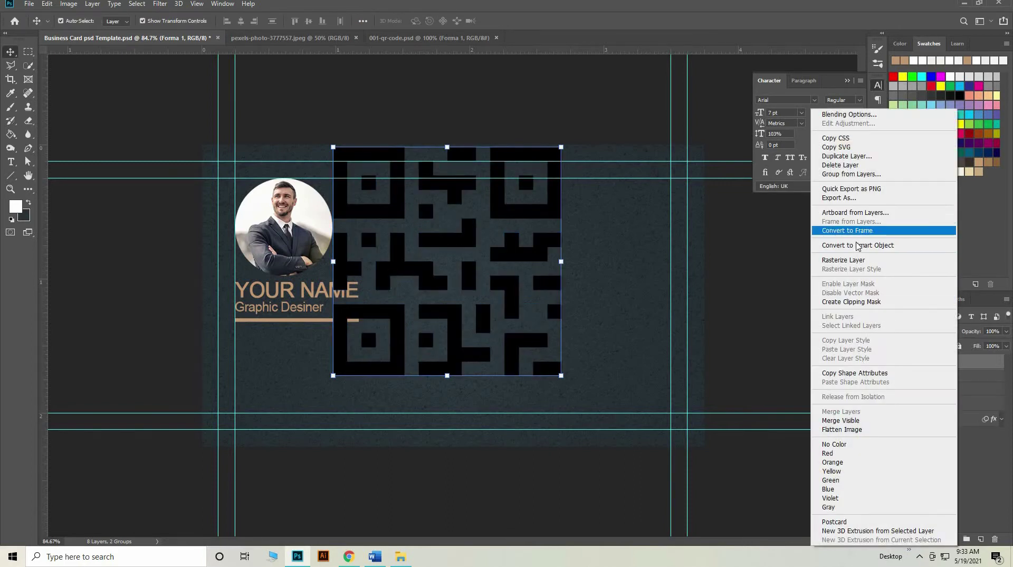
click(858, 245)
Scale the QR code down to 0.9 in square near the card's centre
key(ctrl+t)
drag(561, 147, 499, 208)
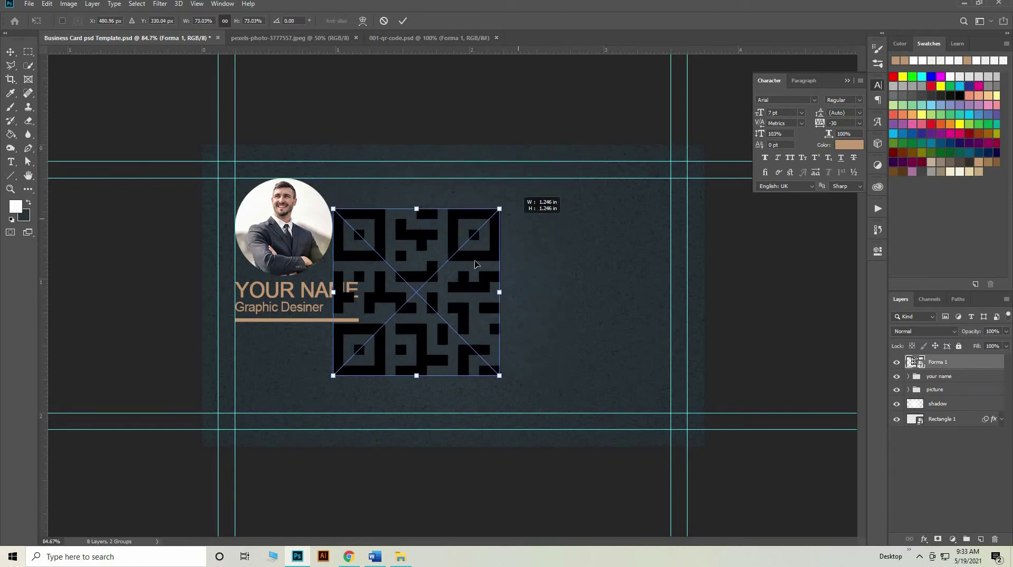
drag(530, 260, 617, 257)
drag(587, 208, 559, 233)
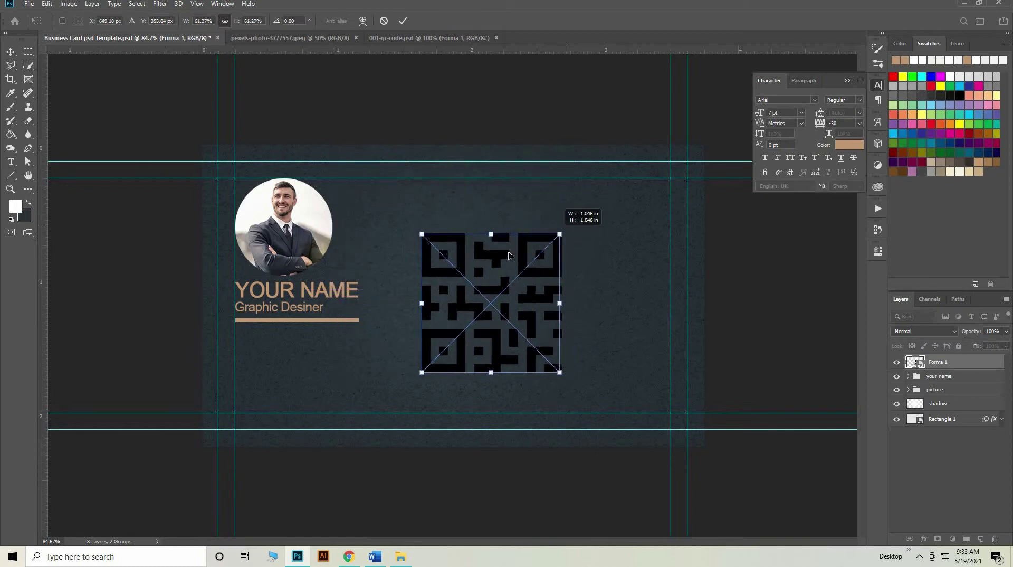
mouse_move(509, 256)
mouse_down()
mouse_move(515, 233)
mouse_move(547, 222)
mouse_up()
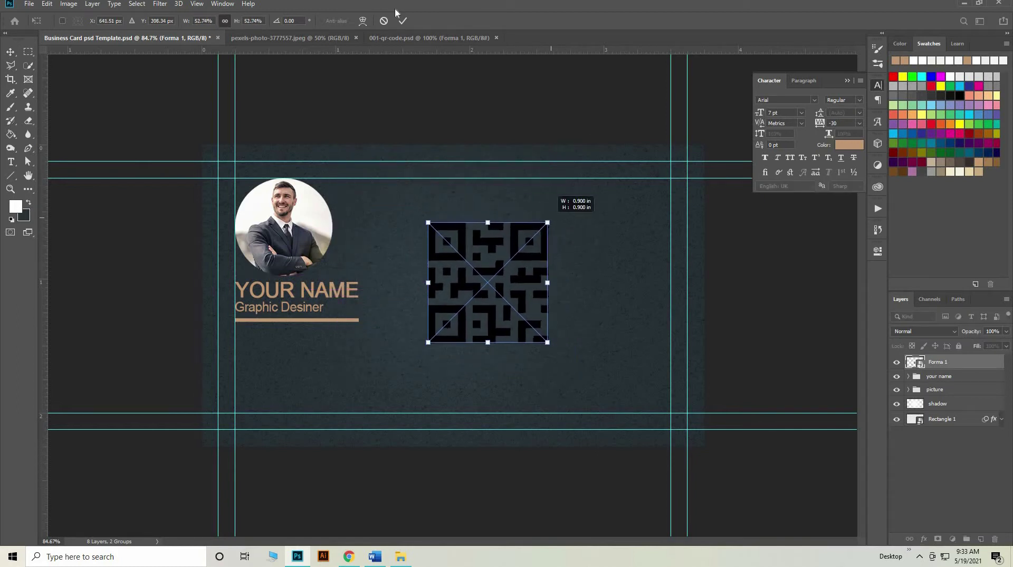
click(403, 21)
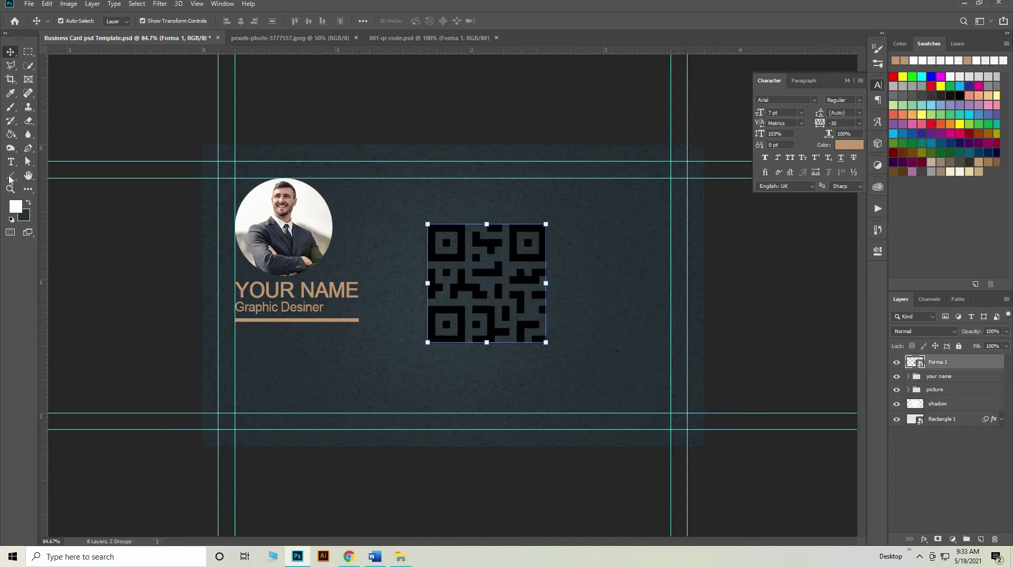
Draw a 295 px square rectangle behind the QR code layer
right_click(11, 176)
click(53, 177)
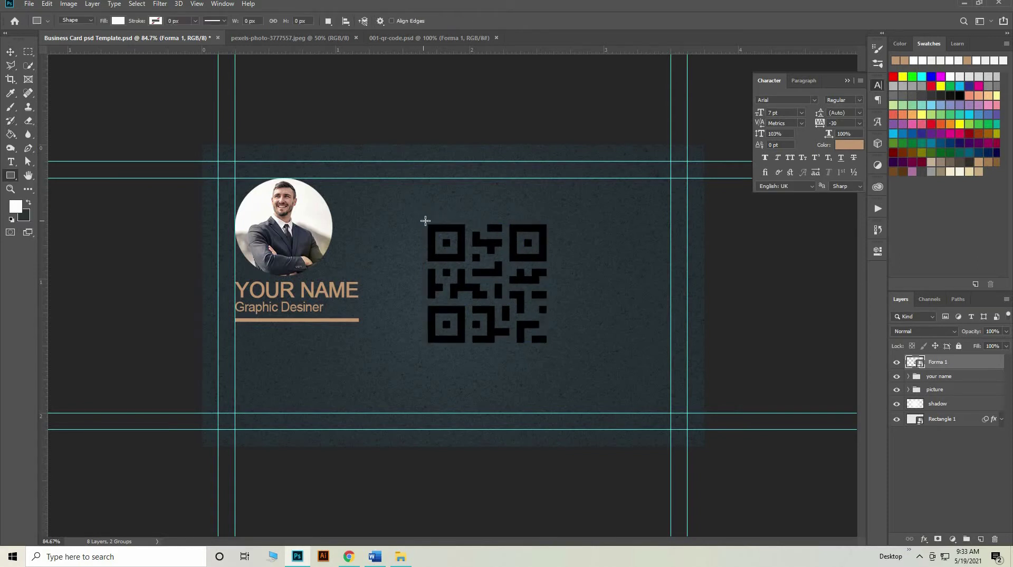
drag(425, 221, 555, 352)
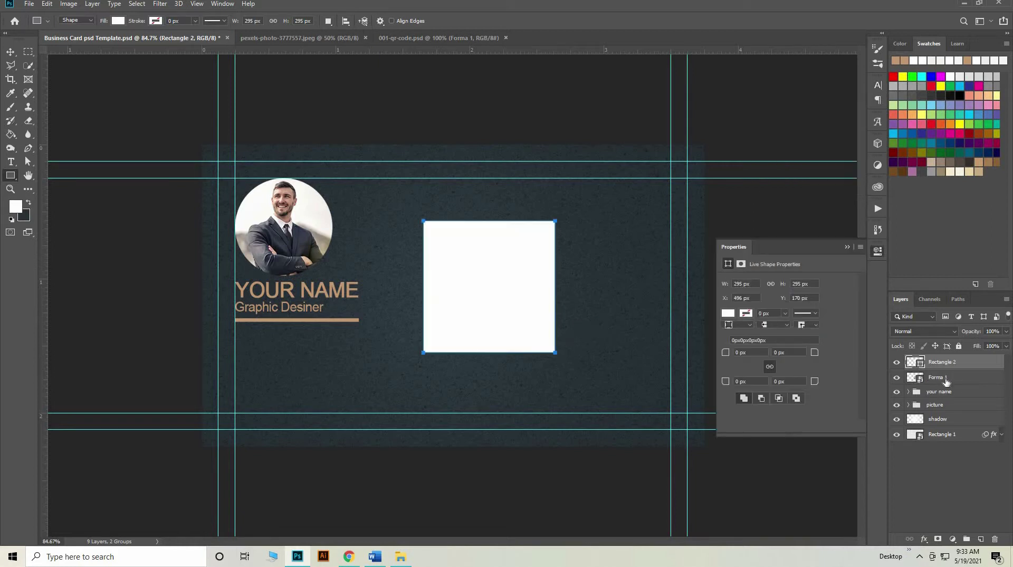
drag(942, 362, 942, 376)
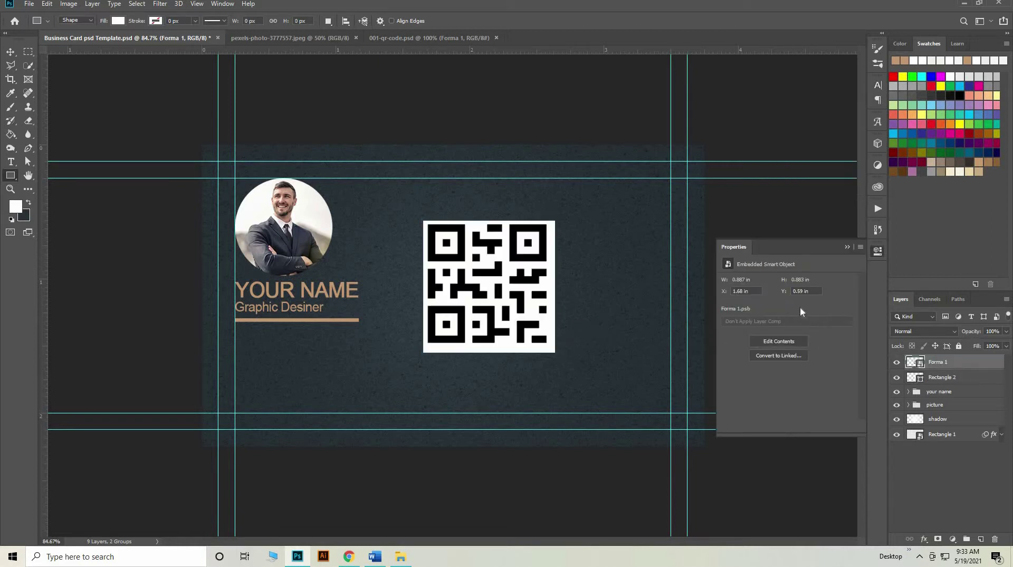
click(937, 378)
Fill the square with tan C29873 and select it together with the QR code
double_click(918, 378)
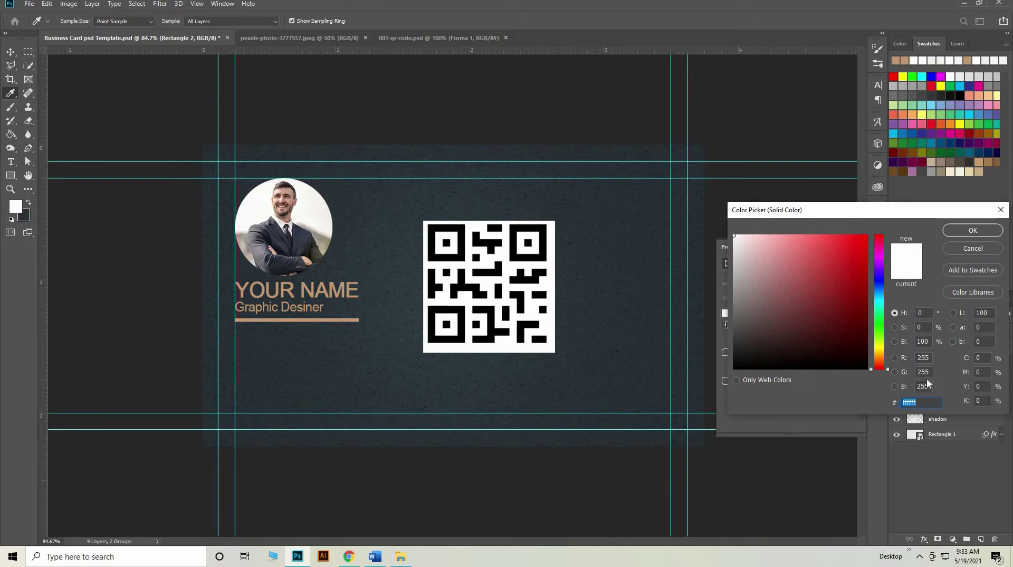
key(BackSpace)
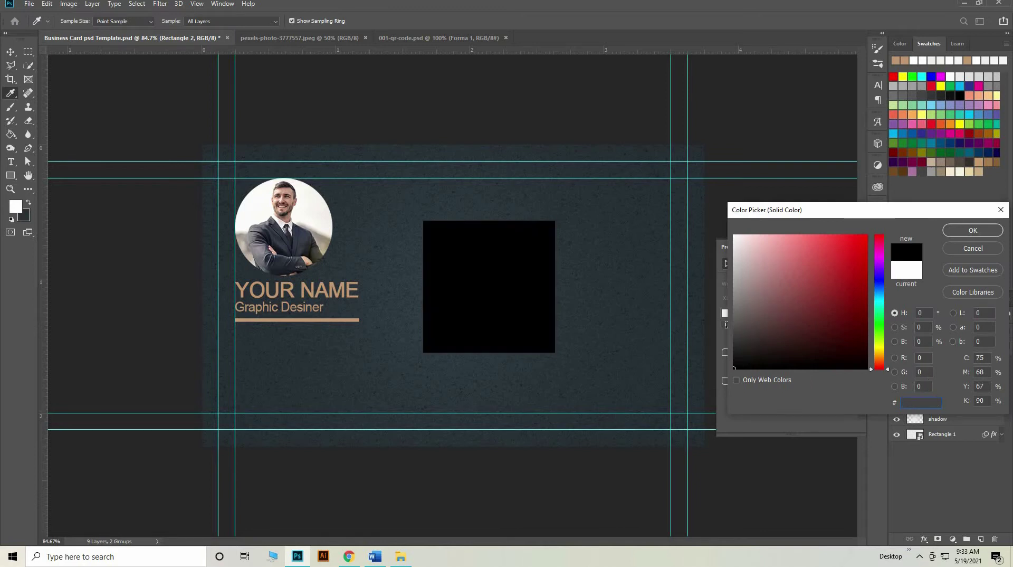
right_click(921, 403)
click(897, 310)
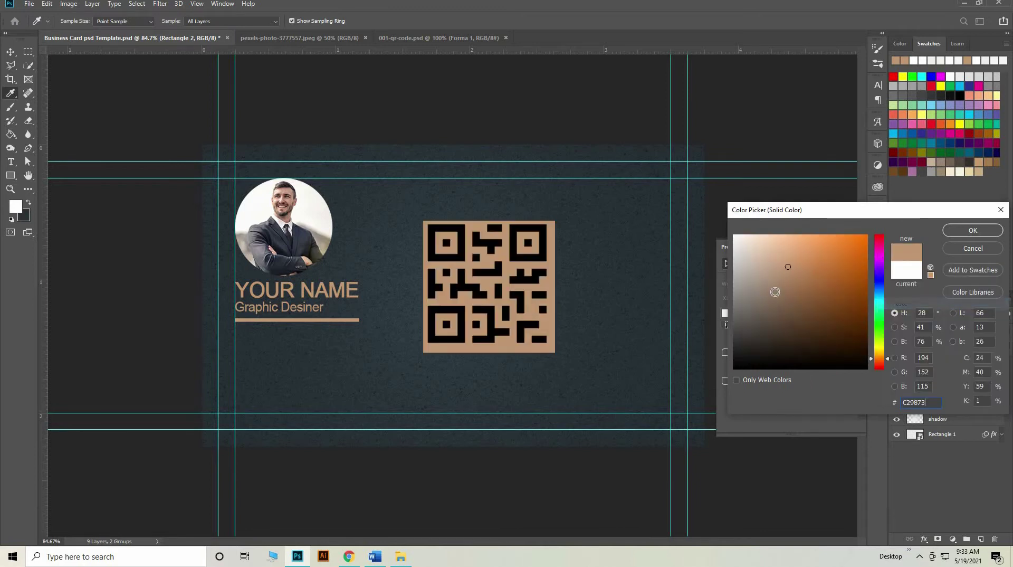
click(972, 230)
shift+click(949, 363)
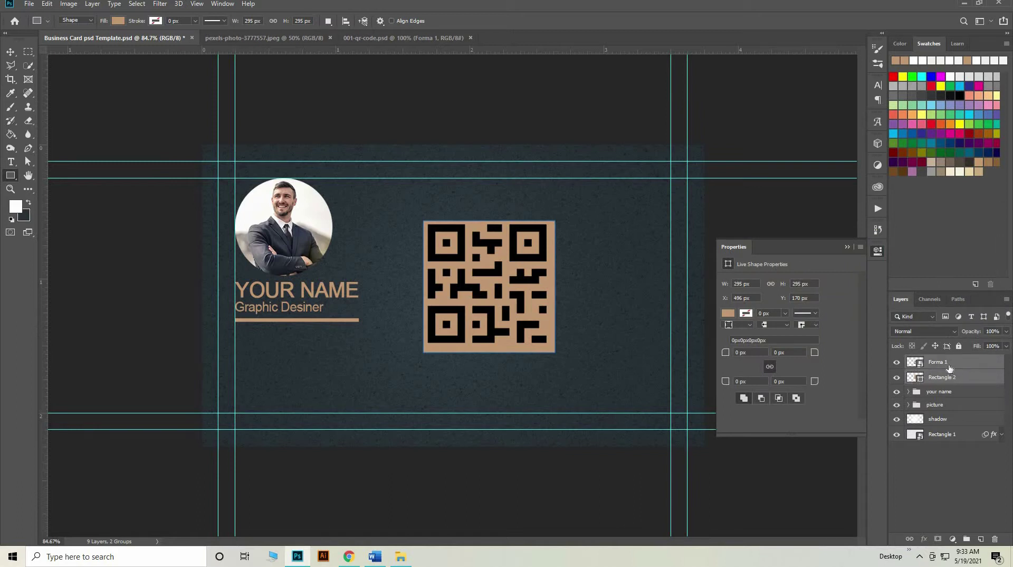
Centre the QR pattern horizontally and vertically on its tan square
key(v)
right_click(11, 51)
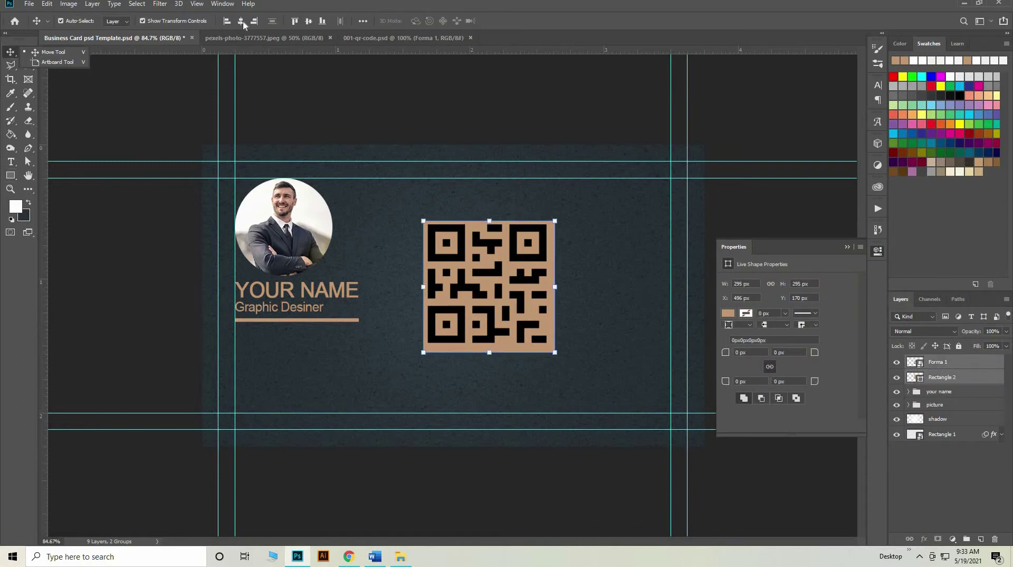
click(242, 21)
click(309, 21)
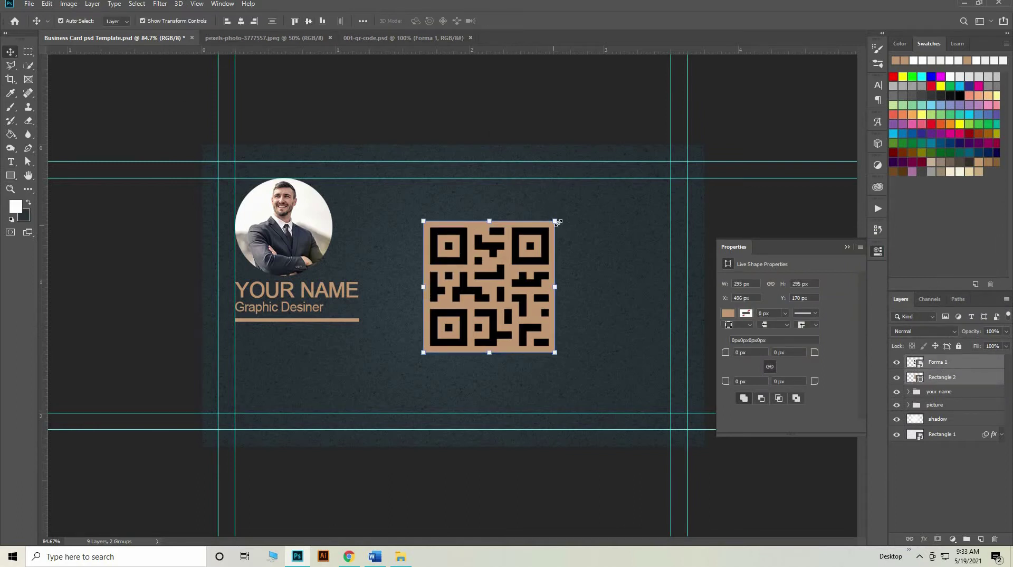
Shrink the QR code and square and place them below the subtitle
drag(558, 221, 521, 275)
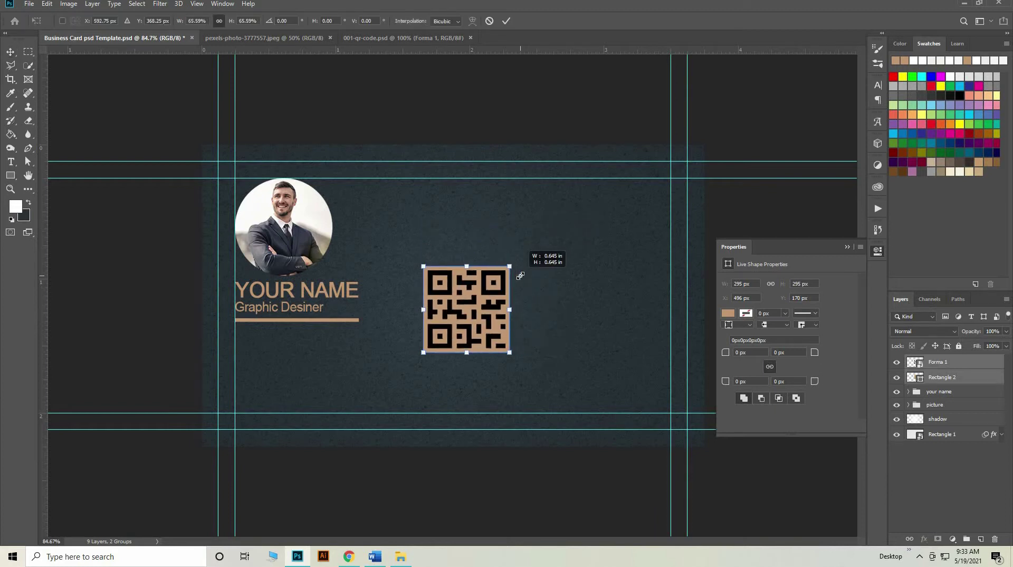
drag(466, 300, 291, 362)
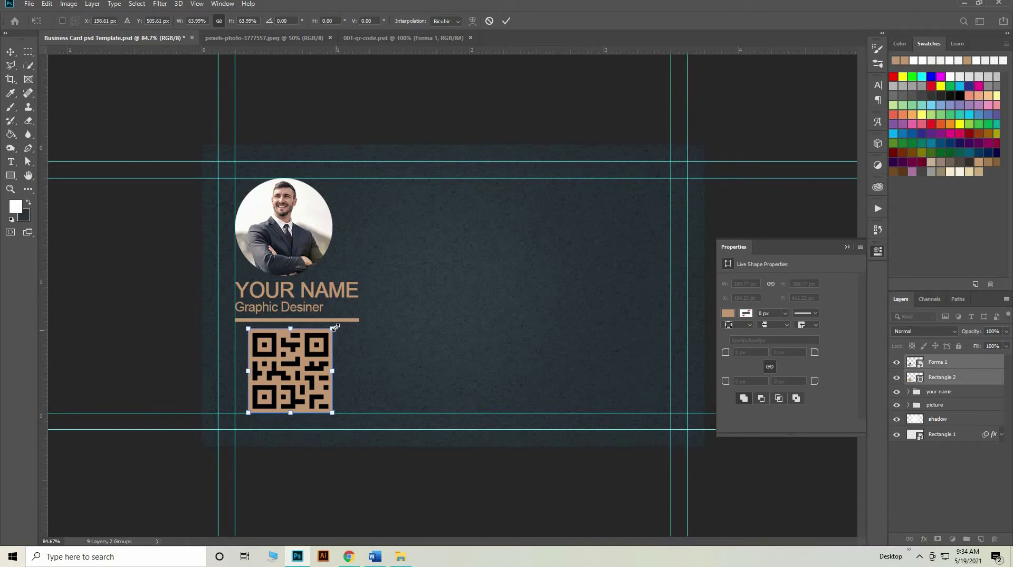
drag(335, 330, 325, 340)
drag(294, 370, 304, 366)
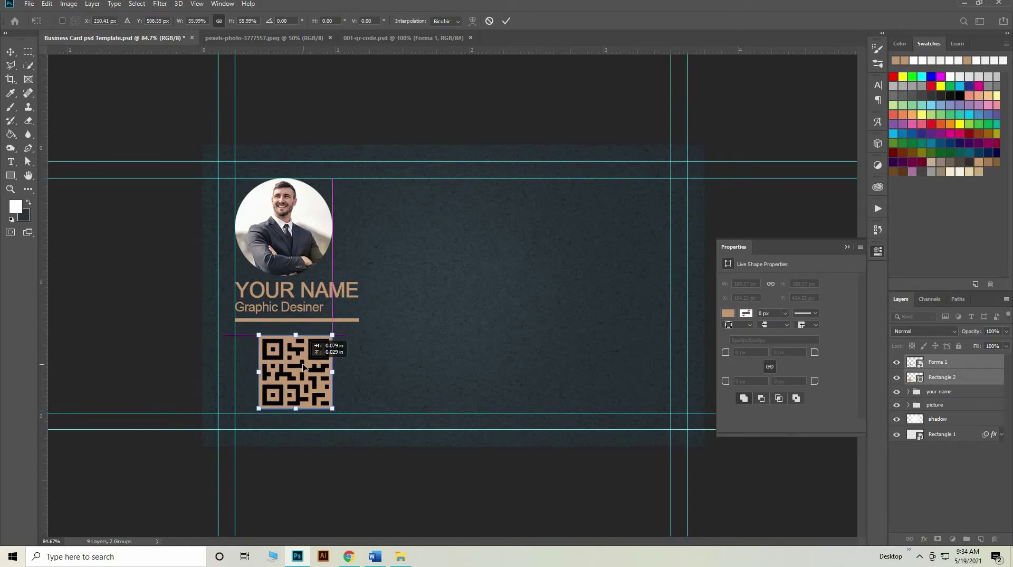
drag(332, 335, 302, 363)
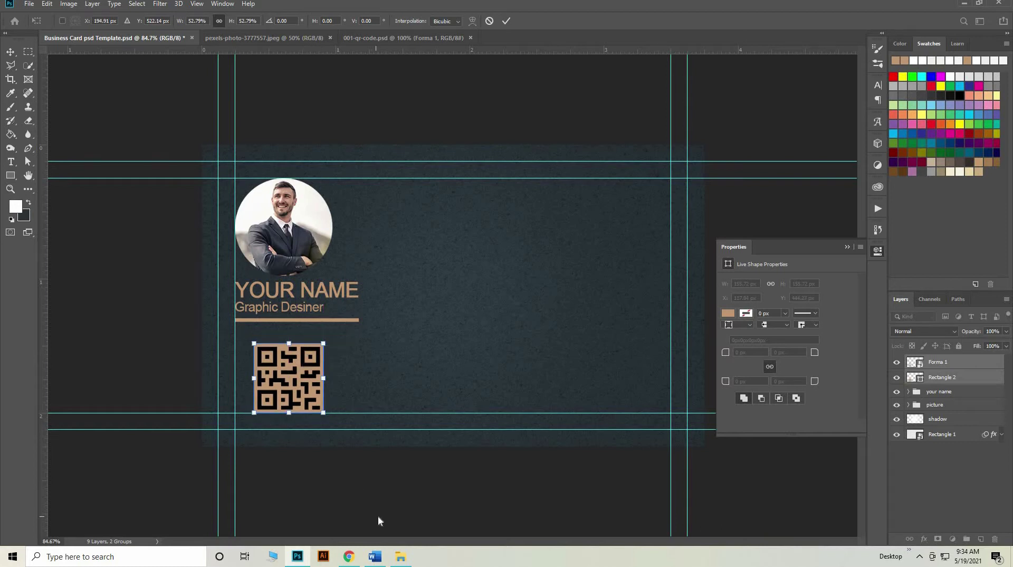
key(Up)
key(Up)
key(Up)
key(Up)
key(Up)
key(Up)
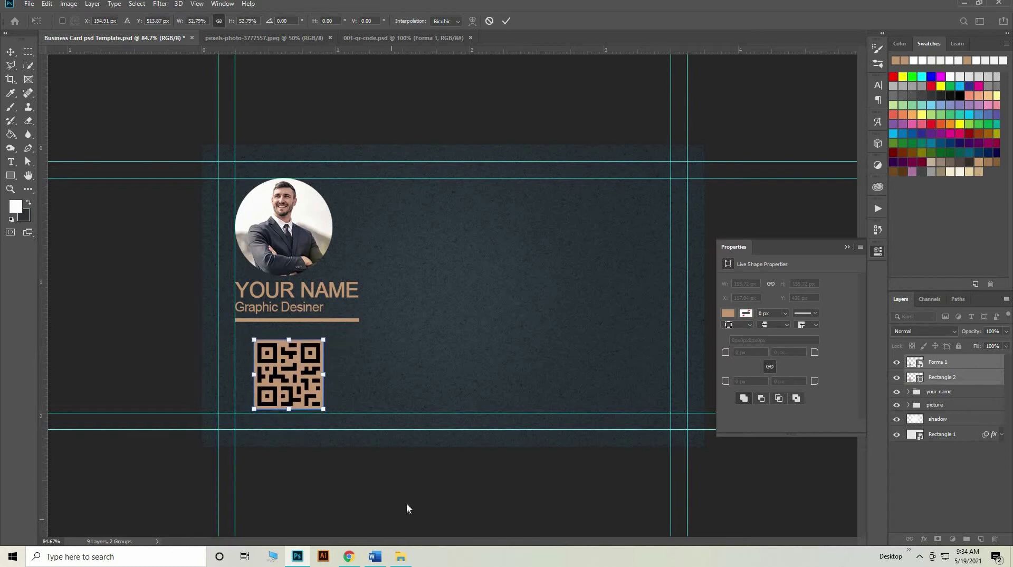
key(Return)
Group the QR code with its square and name the group QR
key(ctrl+g)
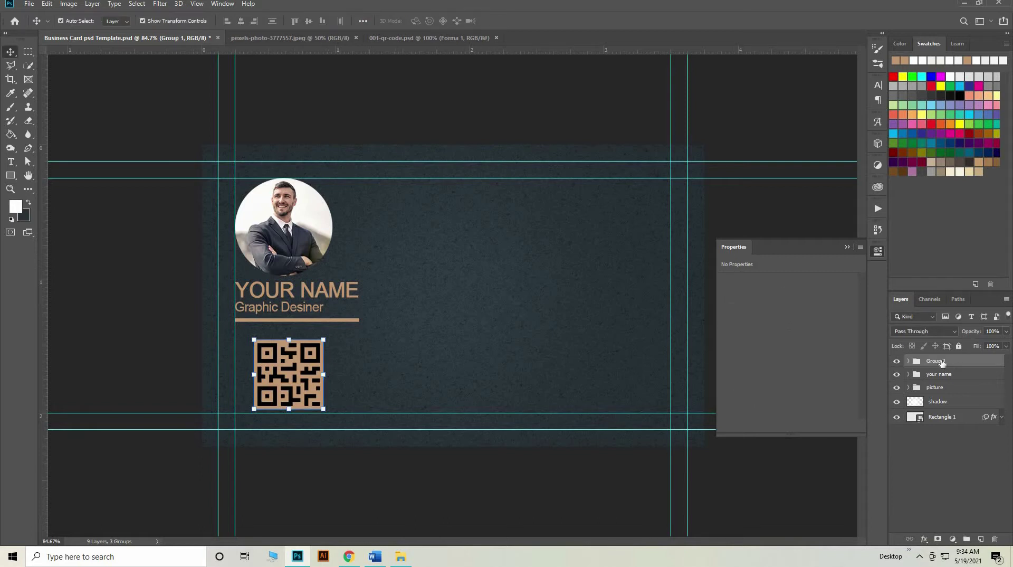
double_click(933, 361)
text(q)
text(QR)
key(Return)
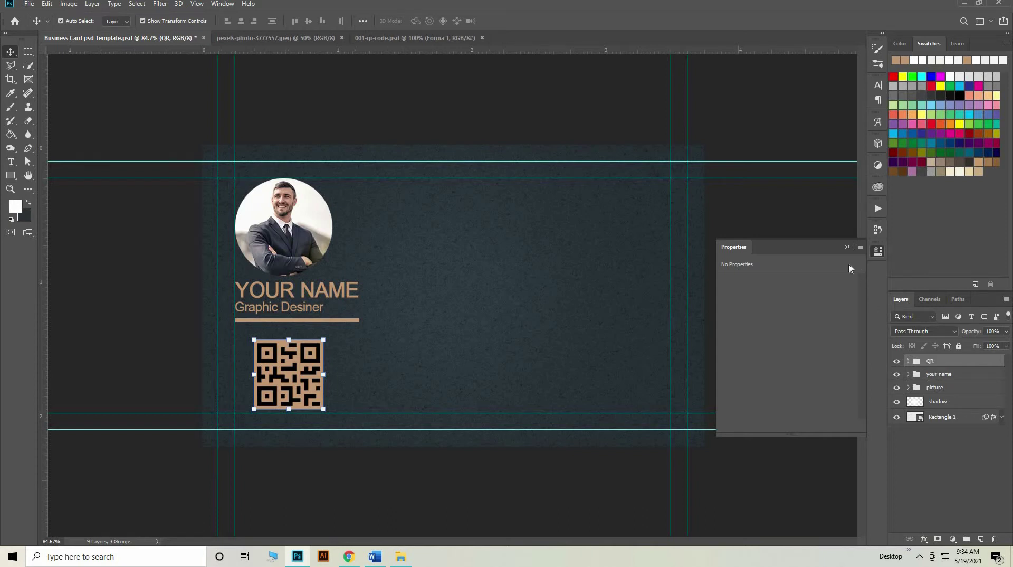
click(848, 246)
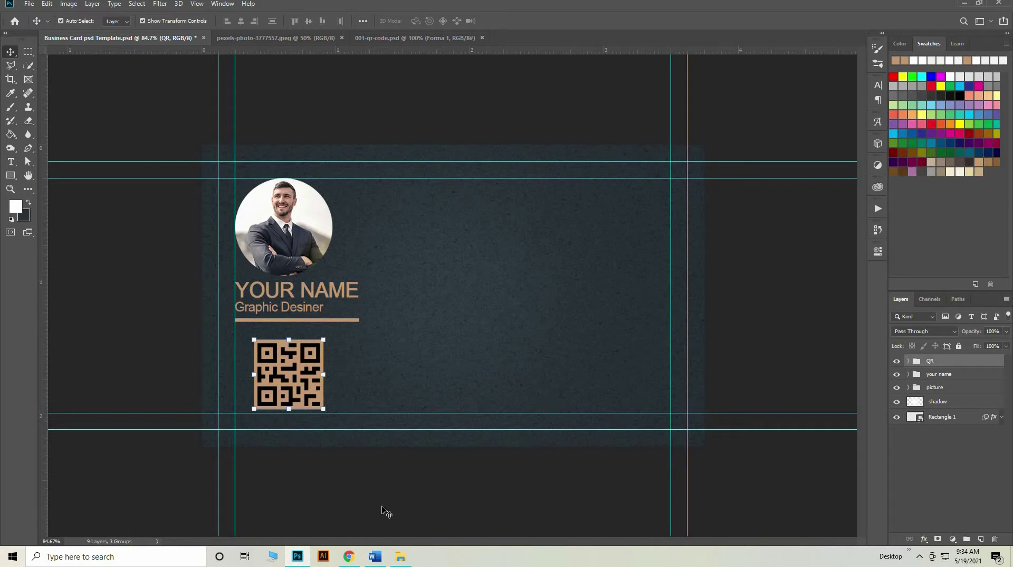
Draw a six-sided polygon near the top of the card
click(10, 176)
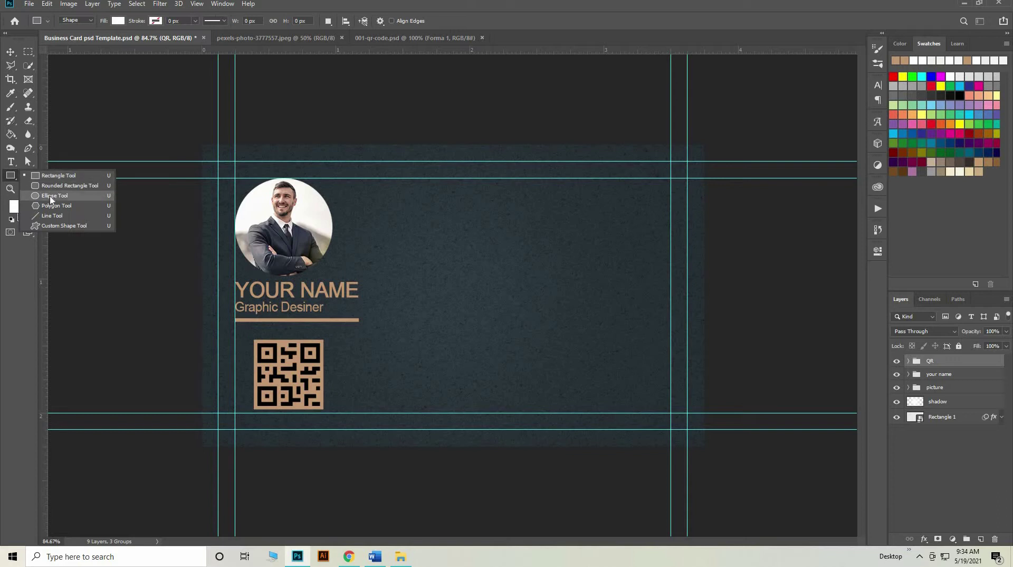
click(50, 206)
mouse_move(514, 190)
mouse_down()
mouse_move(554, 290)
mouse_move(563, 288)
mouse_up()
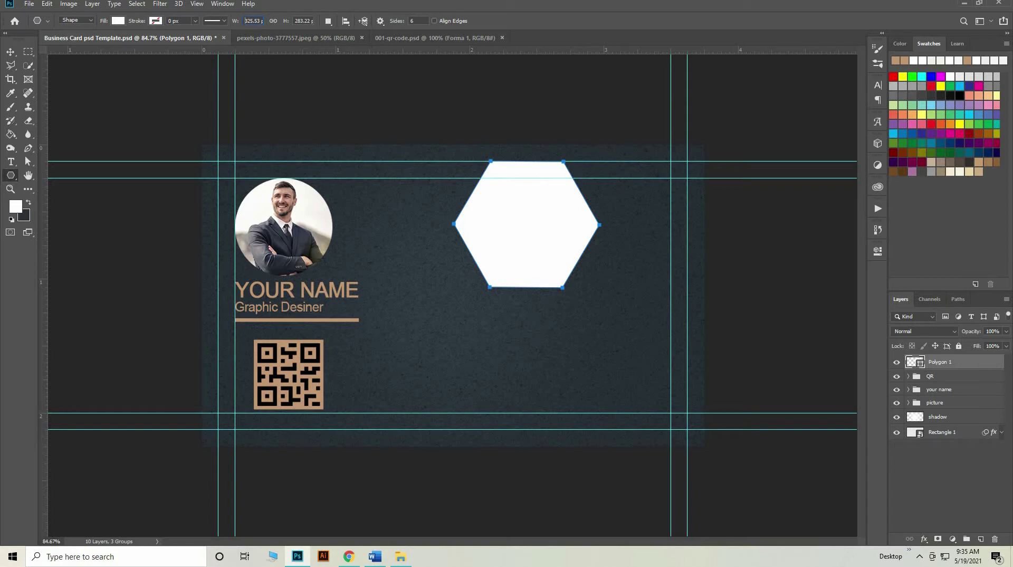
Size the hexagon to 94 px wide and 79 px tall
drag(245, 20, 319, 27)
key(BackSpace)
text(4)
key(Return)
key(Tab)
key(BackSpace)
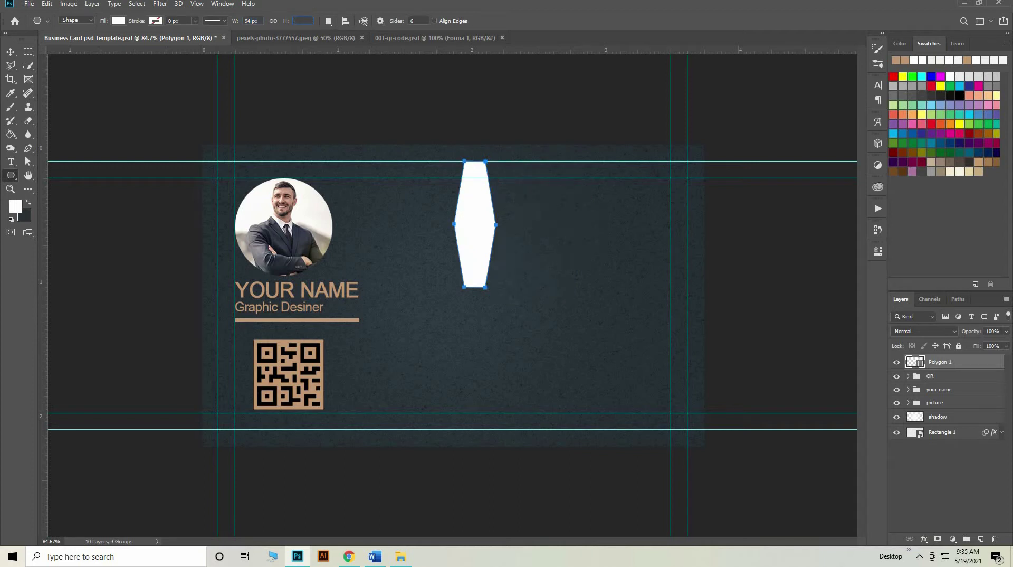
text(75)
key(Return)
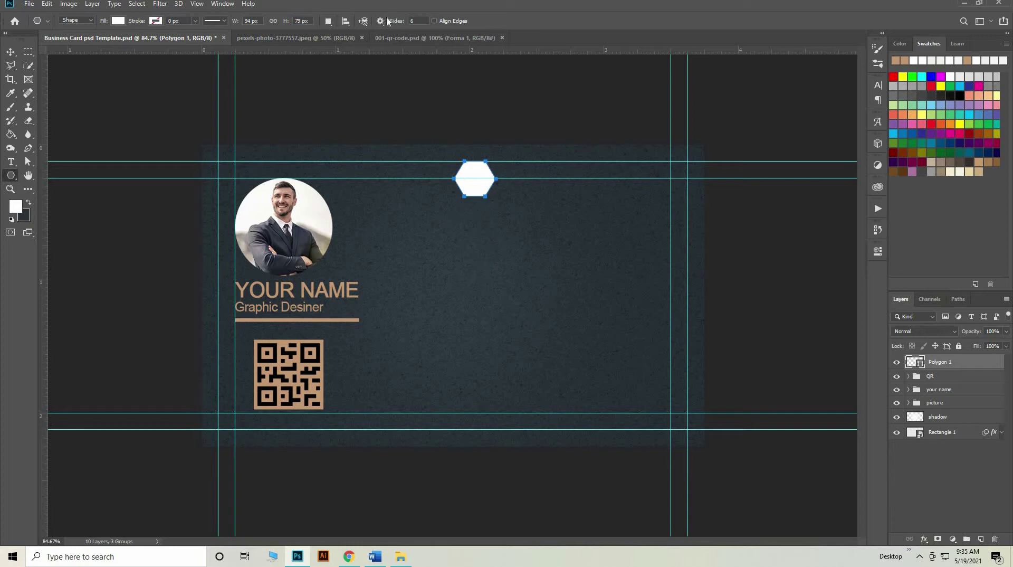
click(11, 52)
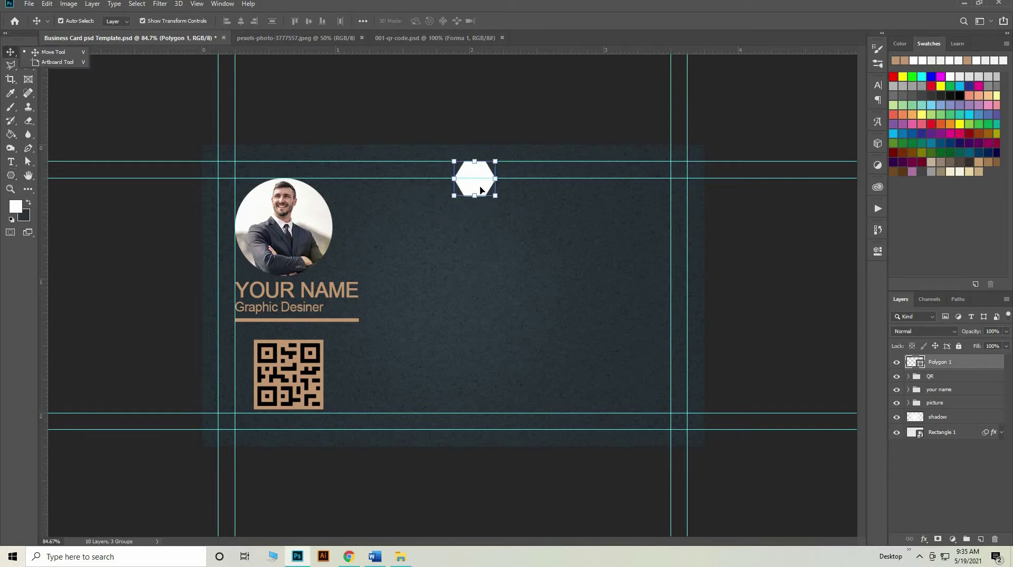
Reposition the hexagon, give it a tan stroke, and remove its white fill
drag(475, 182, 547, 232)
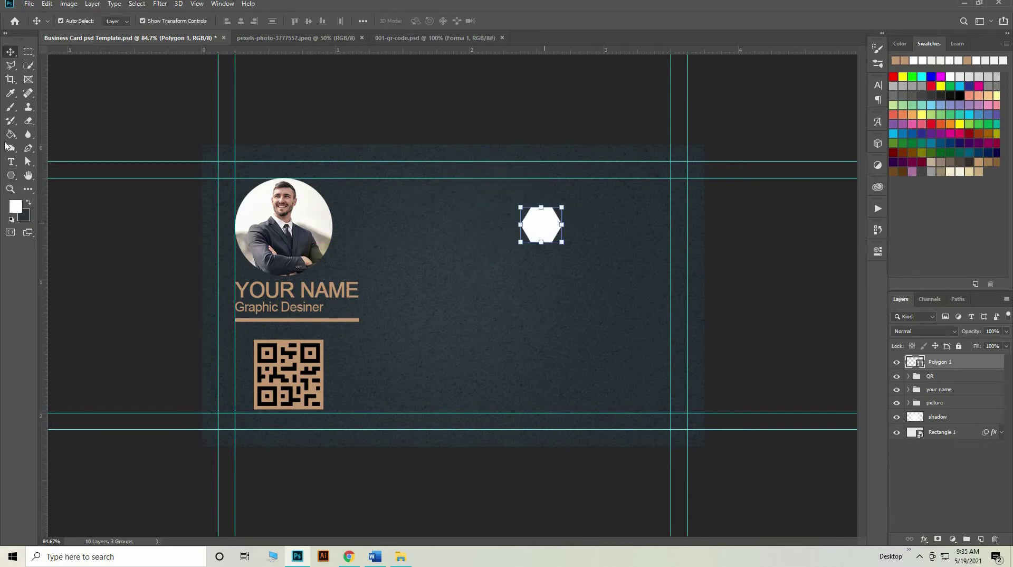
click(11, 175)
click(156, 21)
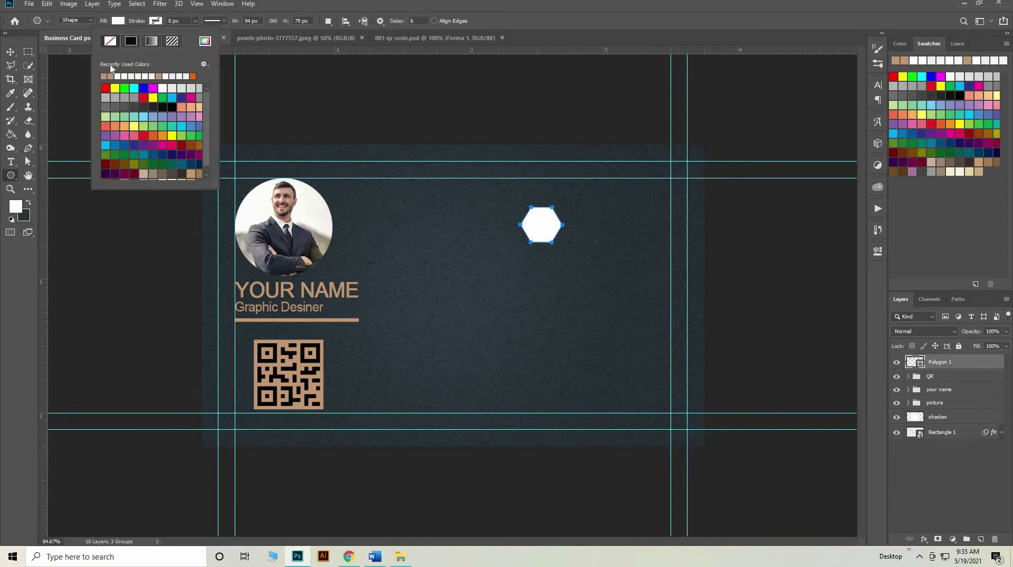
click(106, 76)
click(120, 21)
click(74, 44)
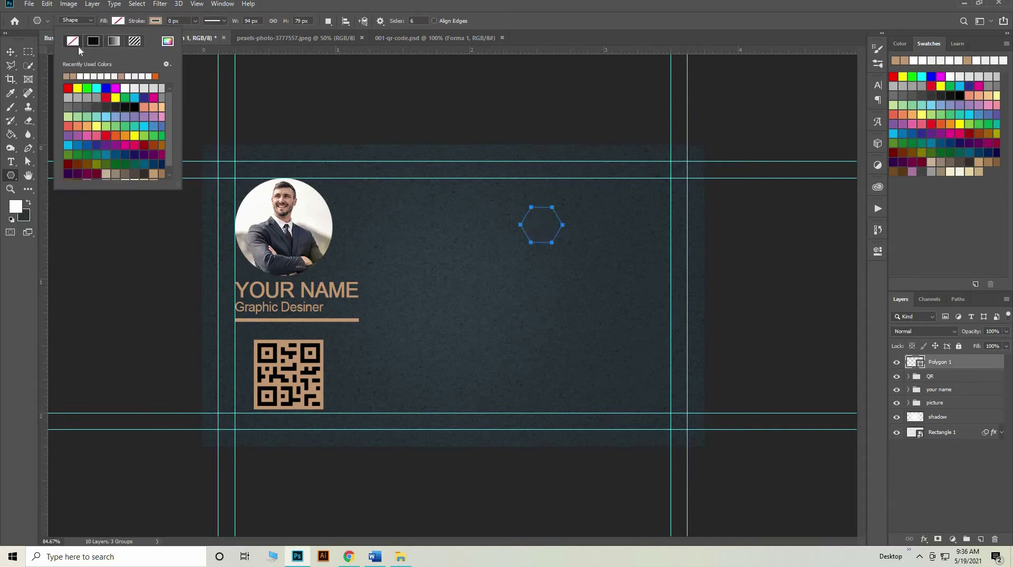
Set the hexagon's stroke to 6 px and adjust its stroke alignment
click(182, 21)
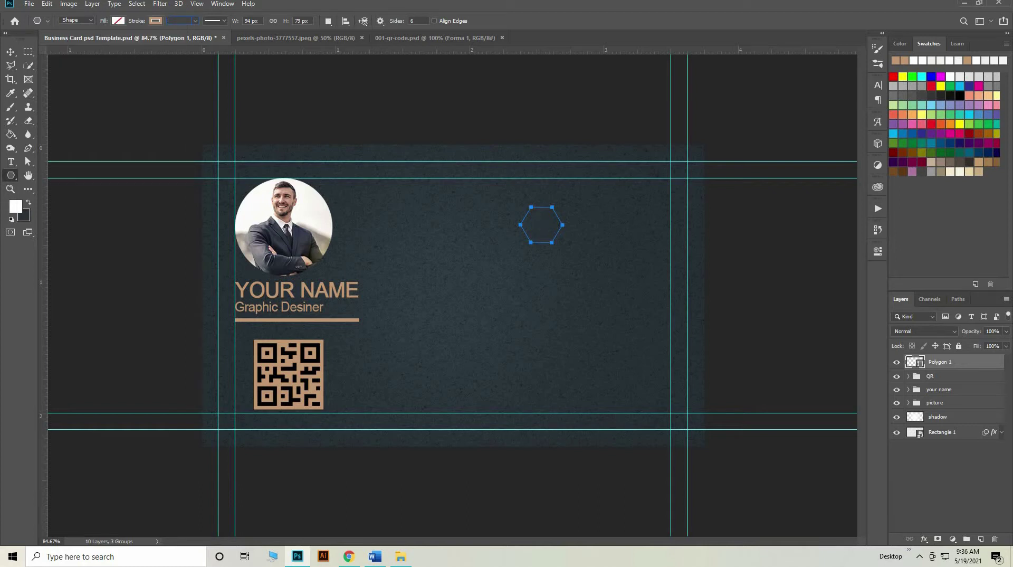
text(8)
key(Return)
click(224, 21)
click(172, 128)
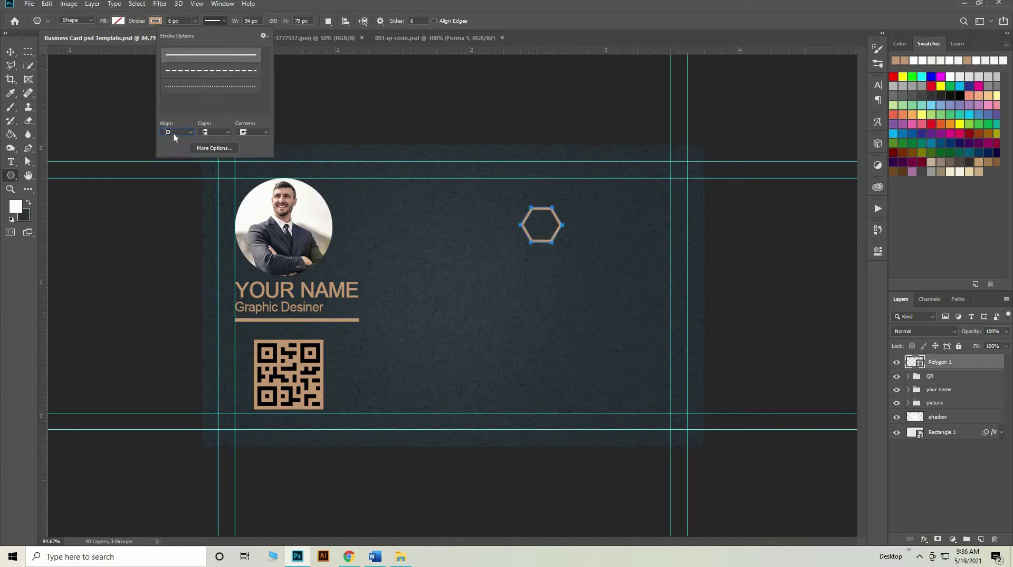
click(9, 52)
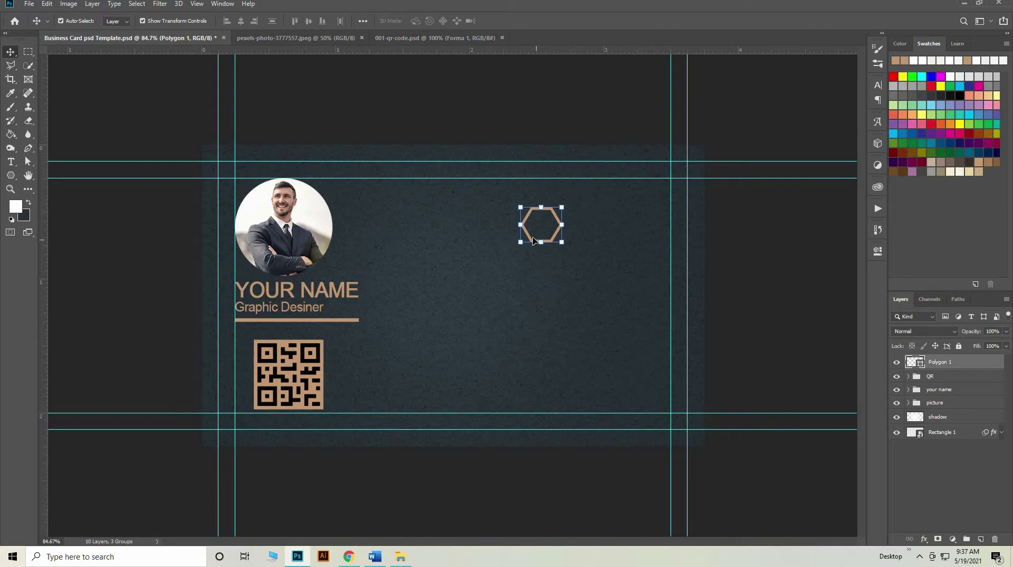
Move the hexagon to the top-right guide intersection
click(561, 240)
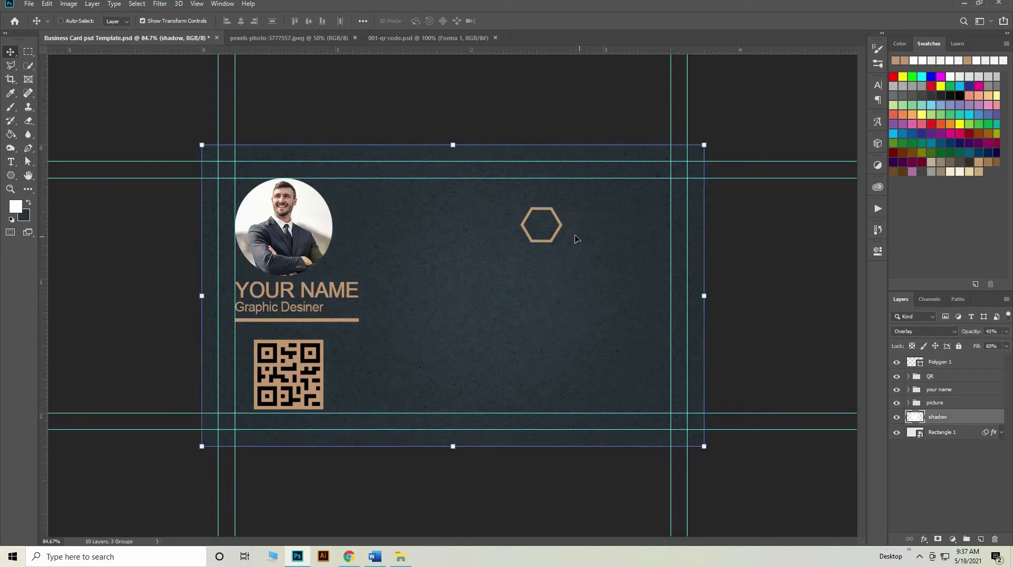
click(528, 239)
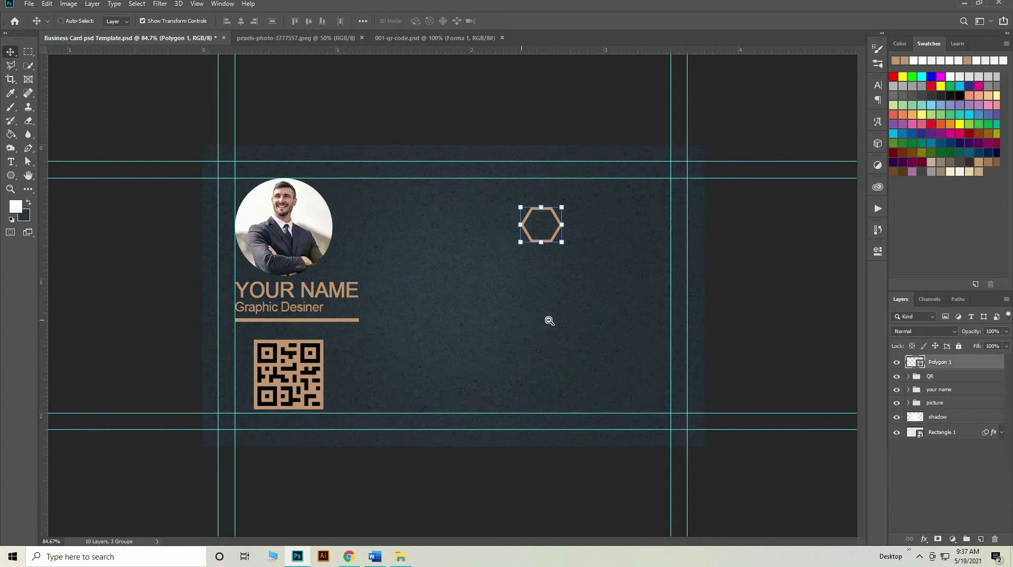
scroll(549, 320, up, 3)
scroll(476, 285, up, 2)
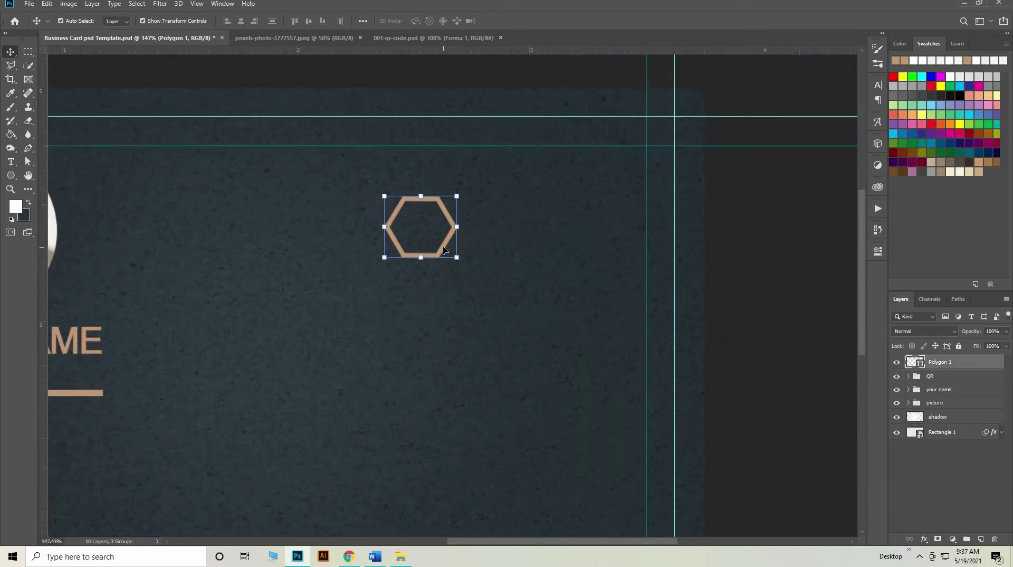
mouse_move(443, 250)
mouse_down()
mouse_move(679, 165)
mouse_move(688, 141)
mouse_move(693, 200)
mouse_up()
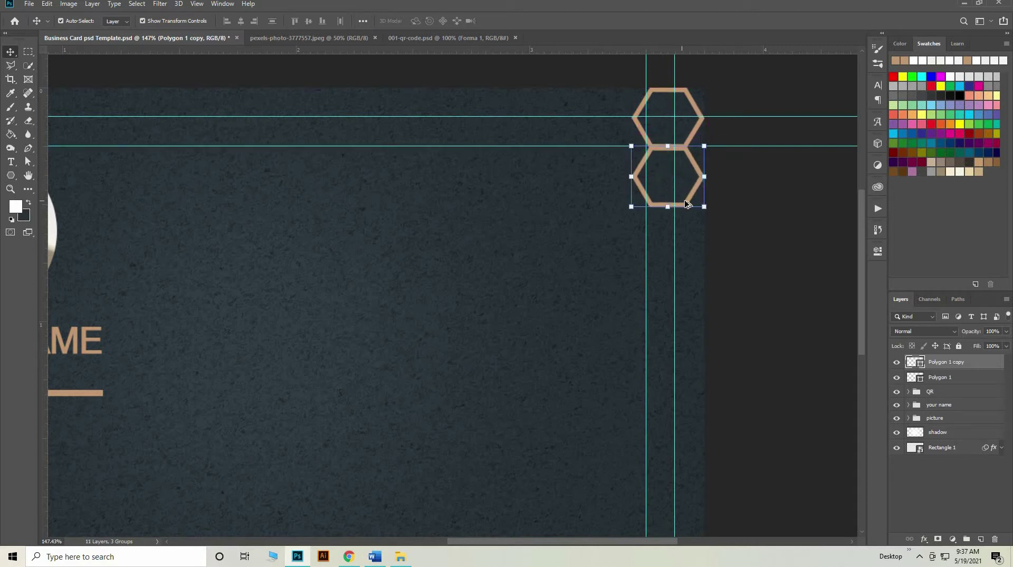
Duplicate hexagons down the right column and add a fifth offset up-left
click(685, 230)
click(689, 201)
drag(690, 201, 680, 310)
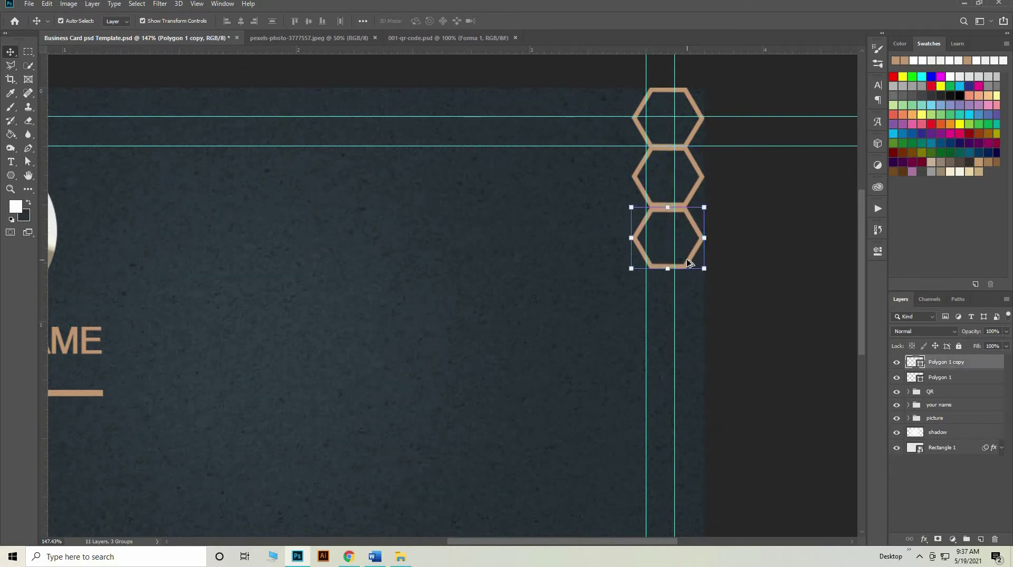
drag(702, 258, 707, 317)
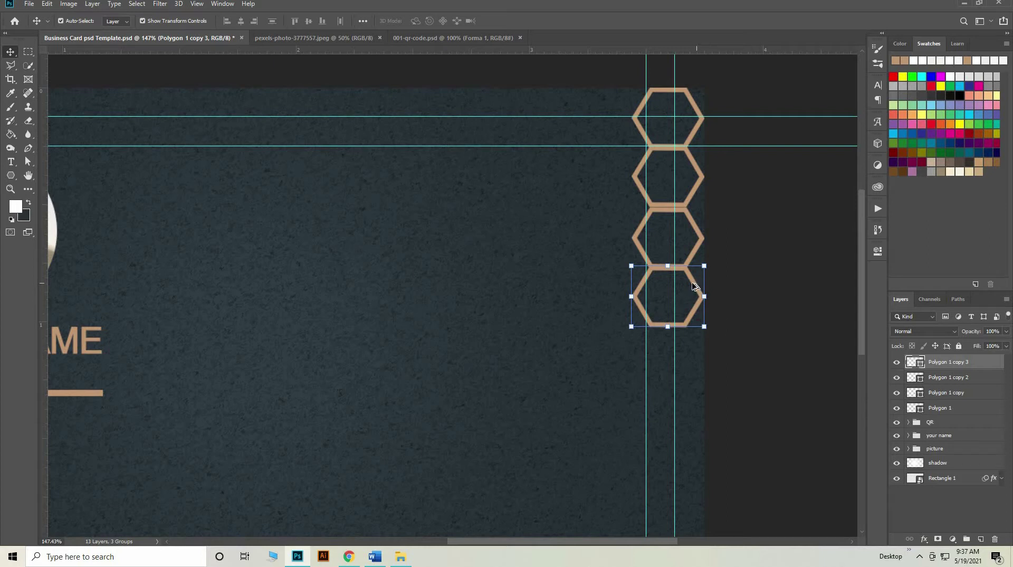
mouse_move(695, 286)
mouse_down()
mouse_move(636, 137)
mouse_move(592, 161)
mouse_up()
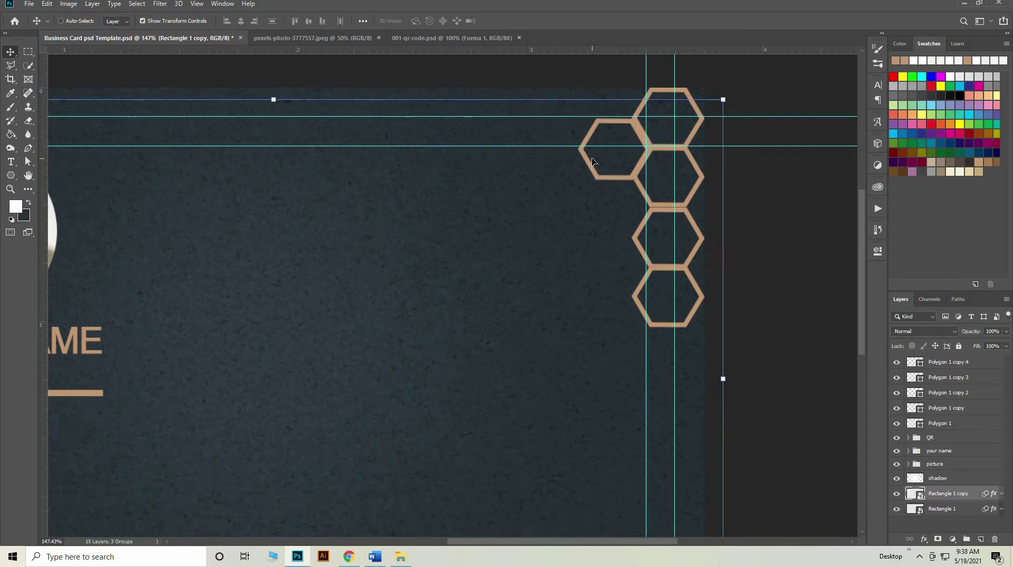
Undo the stray background copy and duplicate the offset hexagon down the second column
key(ctrl+z)
key(ctrl+shift+z)
key(ctrl+z)
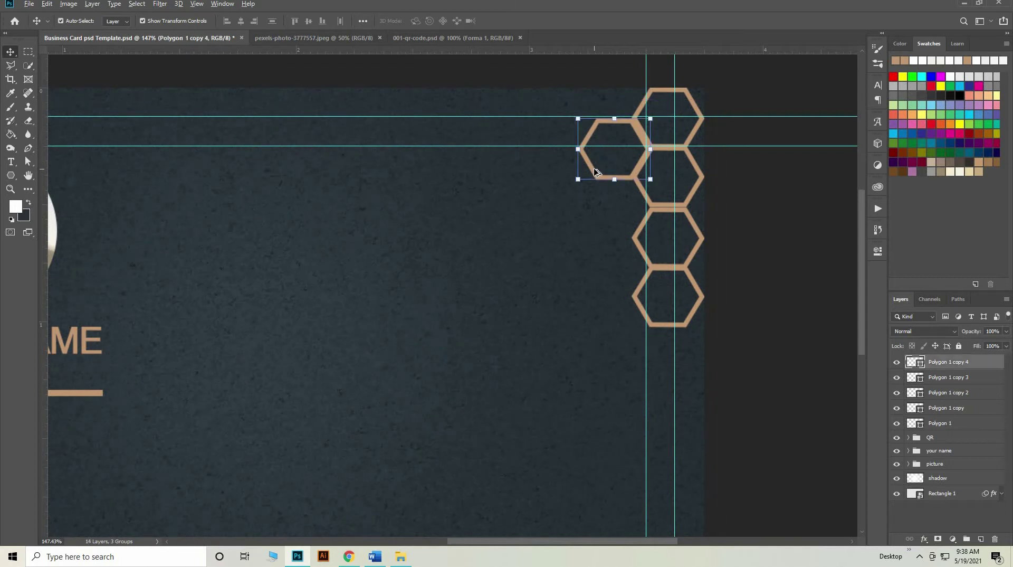
drag(596, 173, 601, 293)
key(ctrl+j)
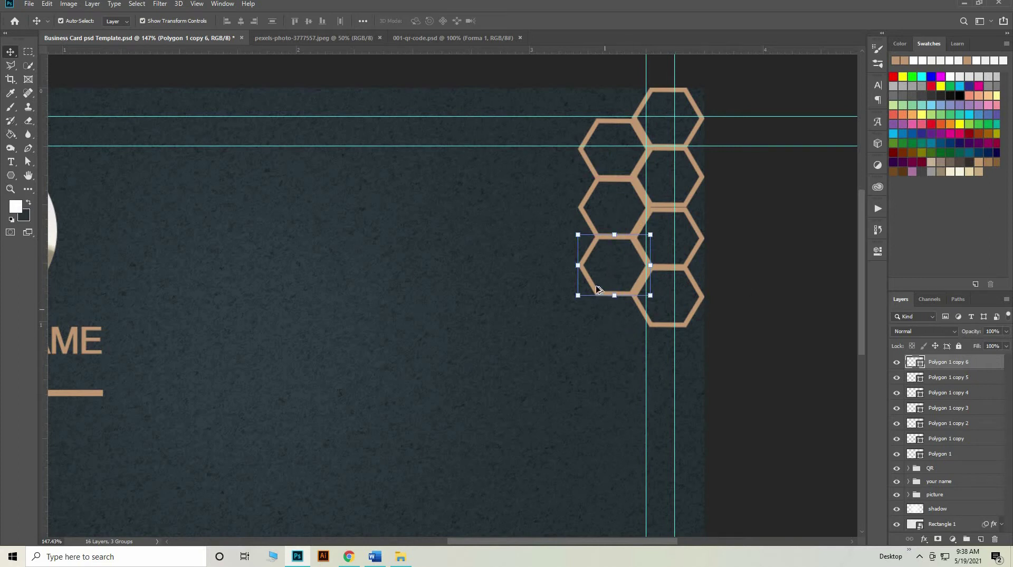
mouse_move(591, 289)
mouse_down()
mouse_move(537, 144)
mouse_move(537, 261)
mouse_up()
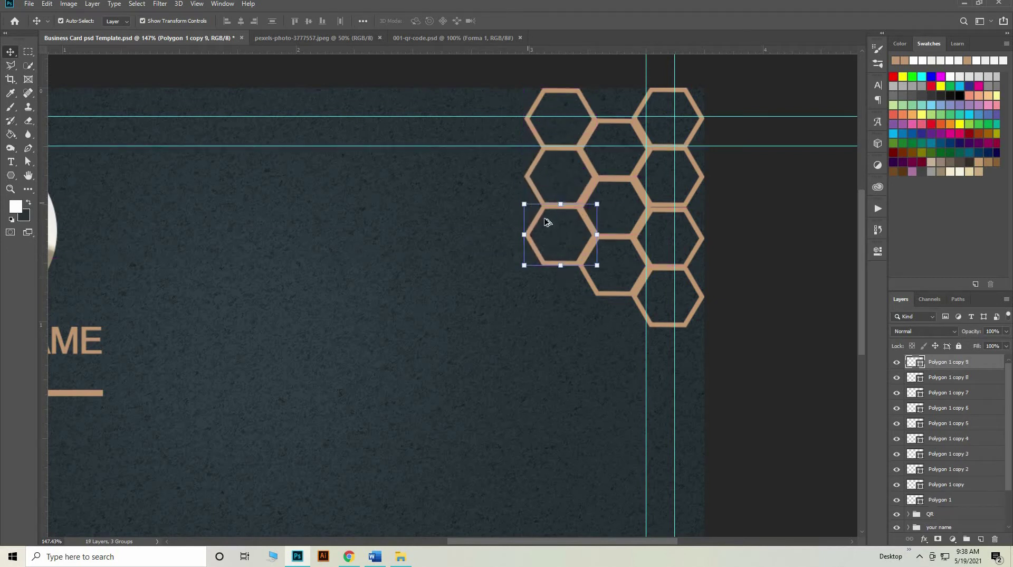
Duplicate hexagons up-left to start further columns, undoing accidental background moves
click(513, 220)
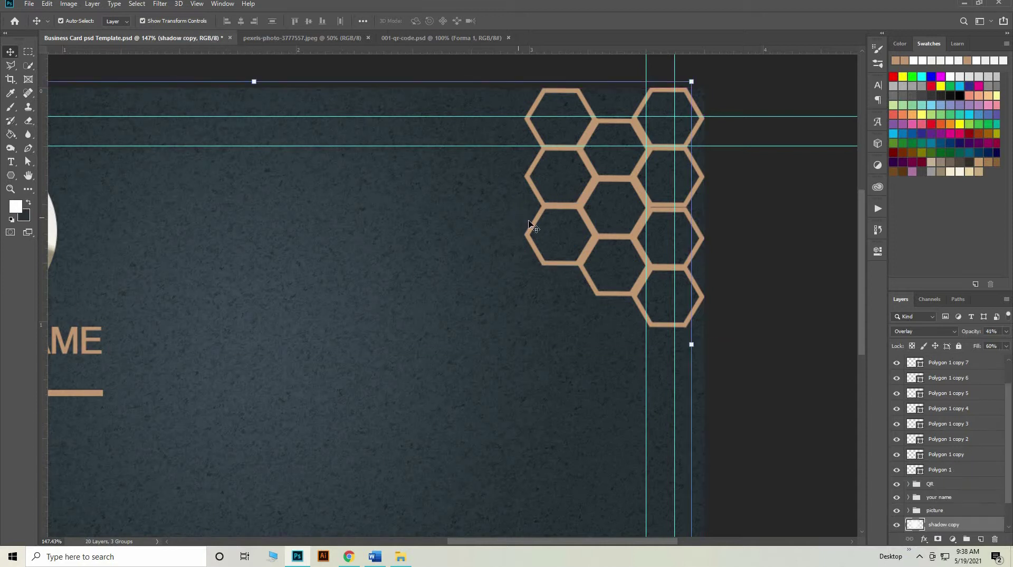
click(530, 228)
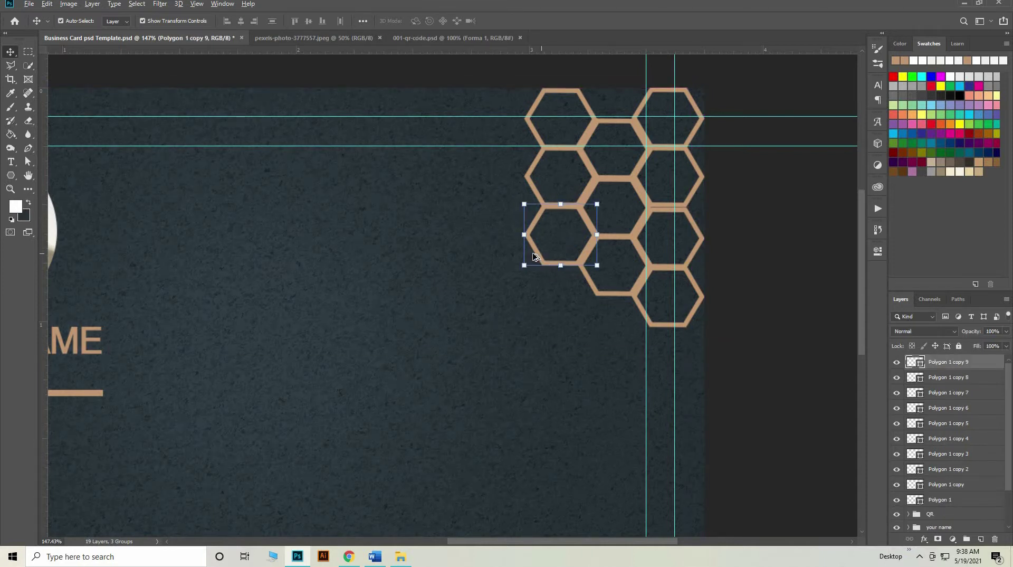
mouse_move(545, 258)
mouse_down()
mouse_move(482, 175)
mouse_move(503, 220)
mouse_up()
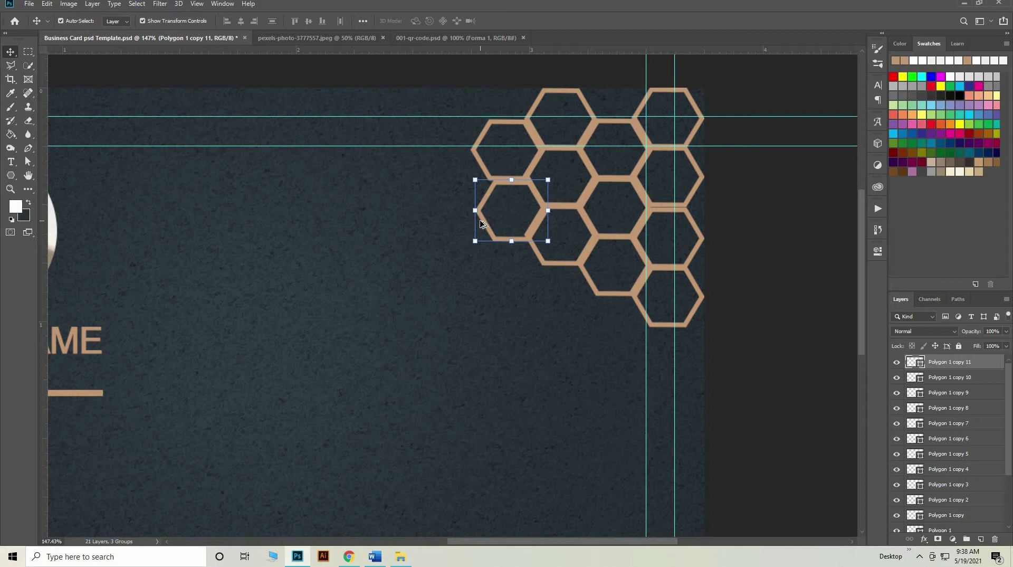
mouse_move(481, 224)
mouse_down()
mouse_move(487, 291)
mouse_move(502, 295)
mouse_up()
key(ctrl+z)
click(490, 231)
key(ctrl+z)
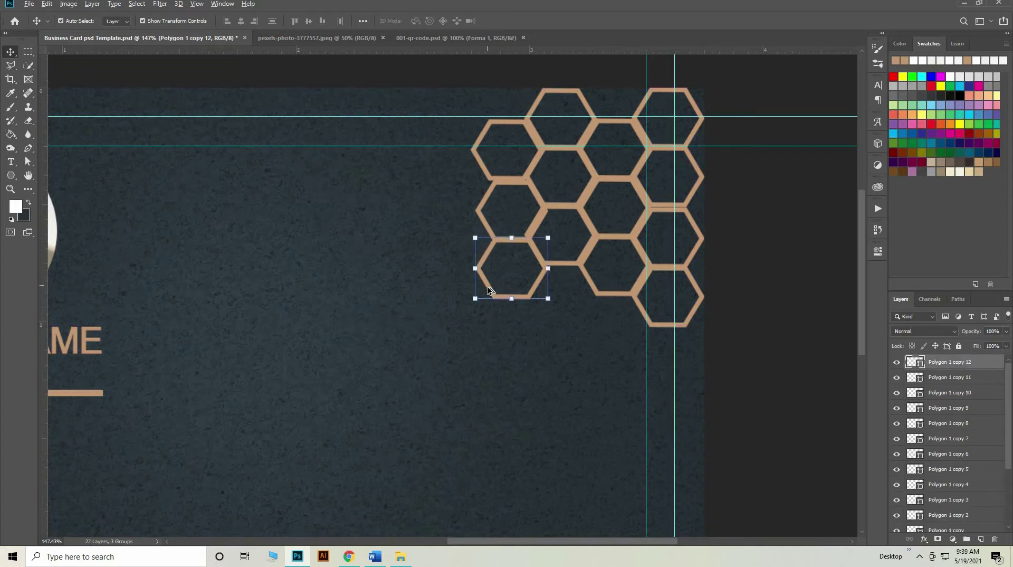
drag(474, 274, 420, 187)
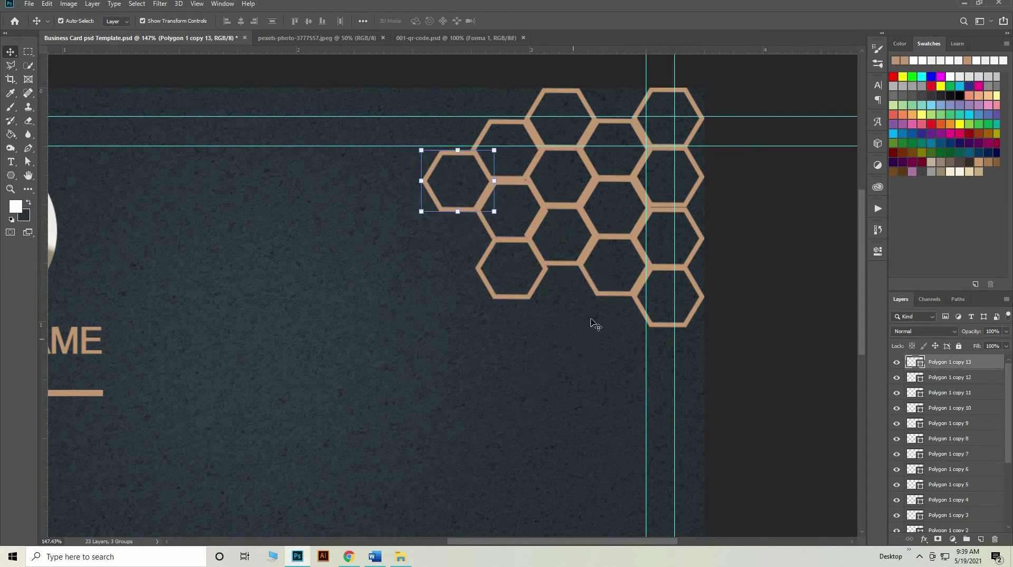
Nudge the bottom-right hexagon down and add a horizontal guide along the honeycomb's lower edge
click(661, 327)
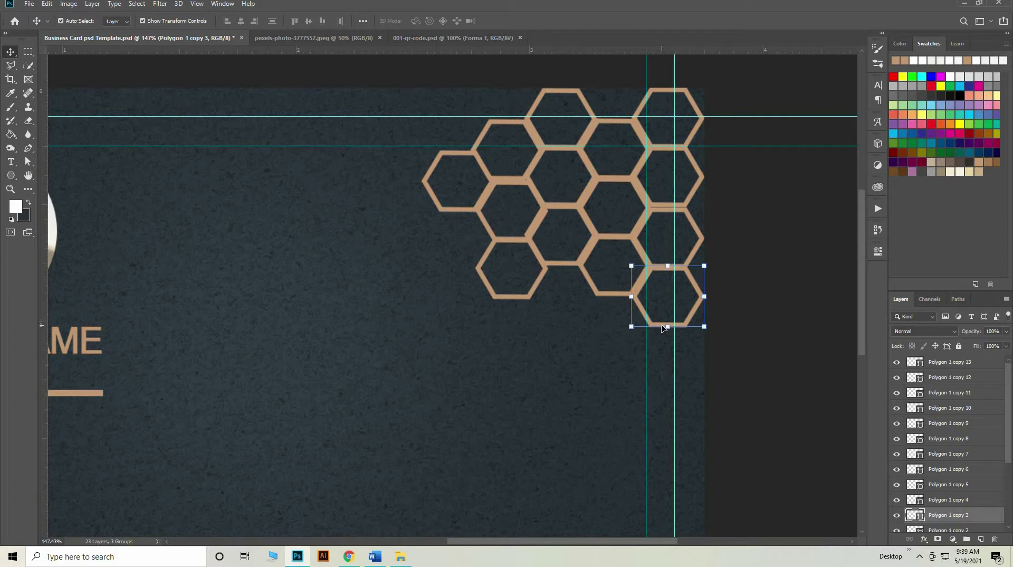
drag(664, 328, 664, 332)
click(615, 294)
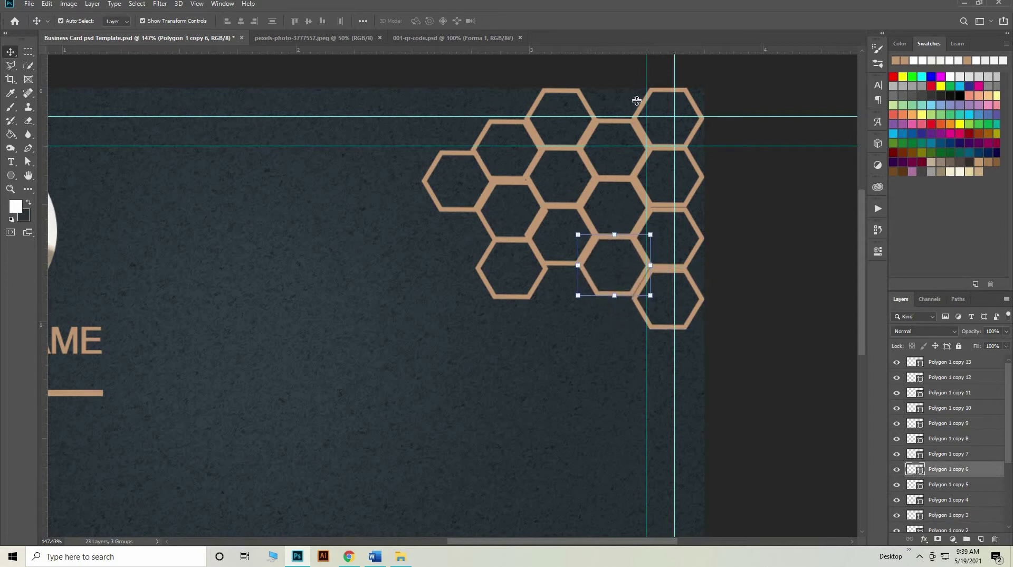
drag(637, 100, 574, 348)
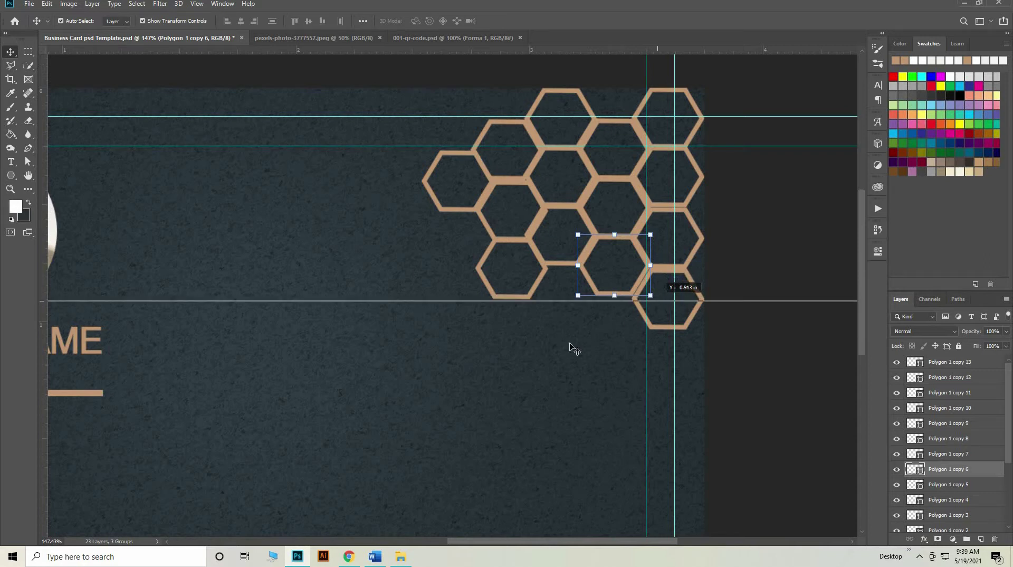
scroll(497, 362, up, 3)
drag(295, 381, 212, 413)
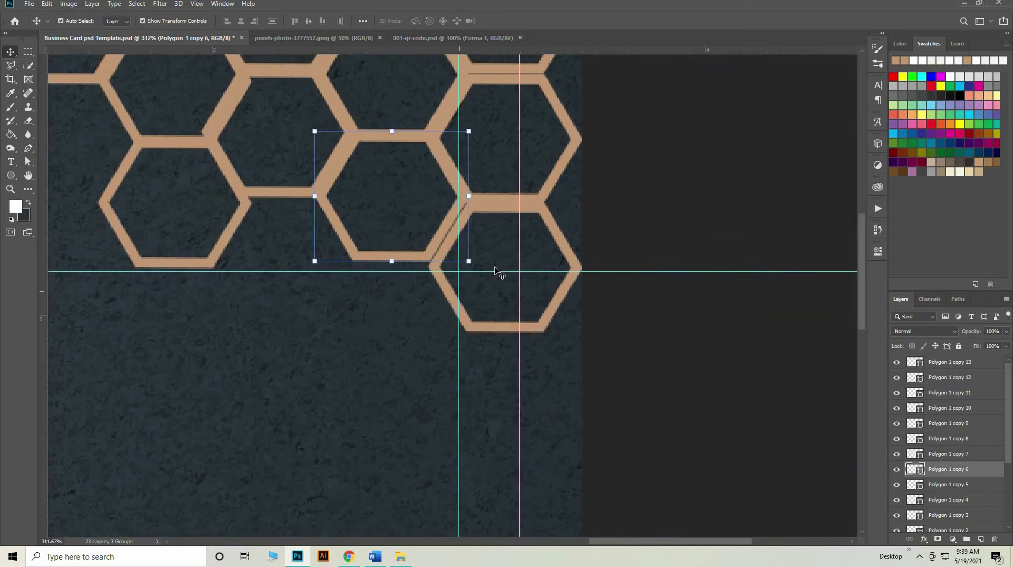
Raise the guide slightly and nudge the second column's lowest hexagon onto it
drag(496, 271, 506, 267)
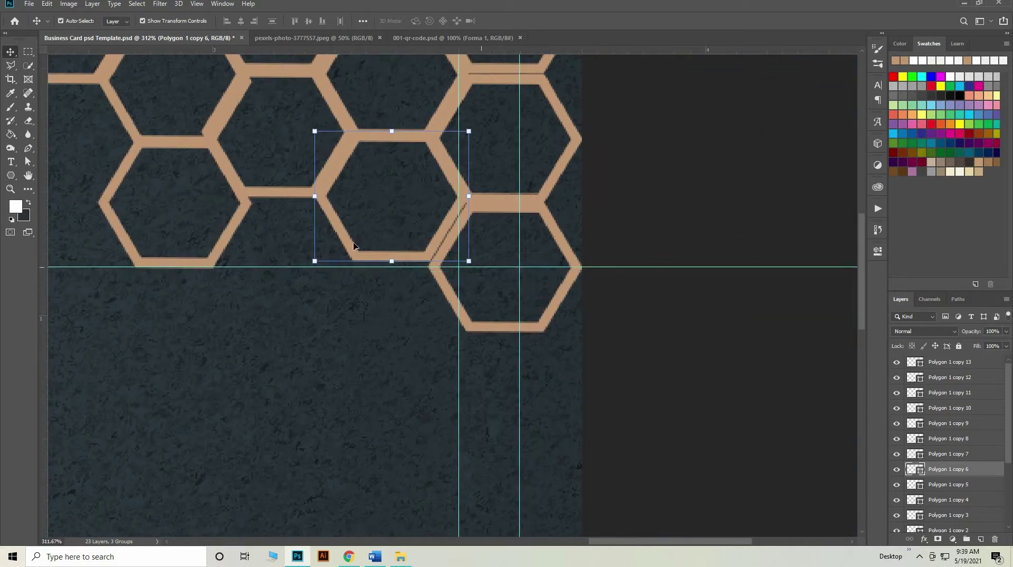
key(Down)
key(Down)
key(Down)
key(Down)
key(Down)
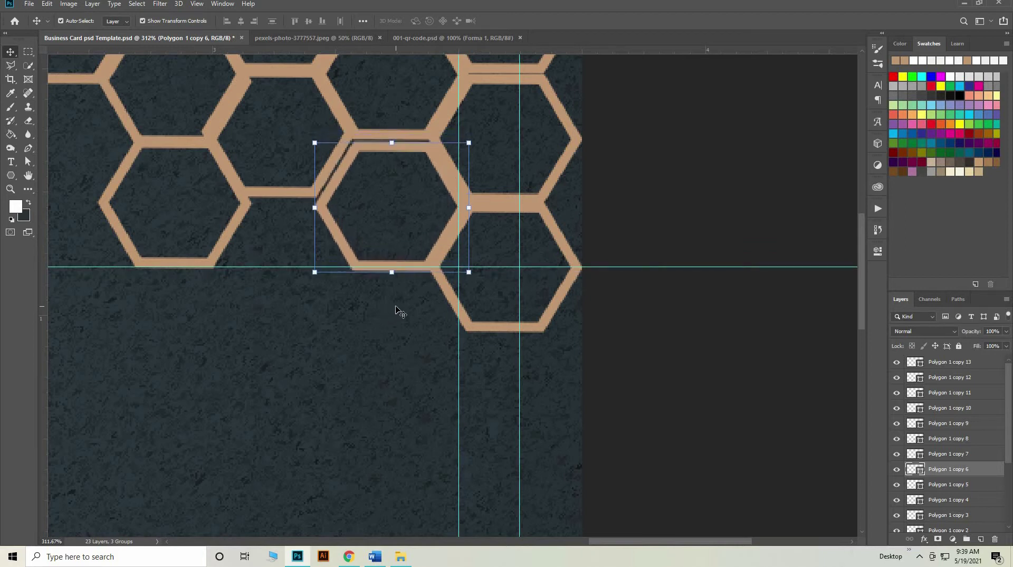
key(Down)
key(Down)
key(Down)
key(Up)
key(Up)
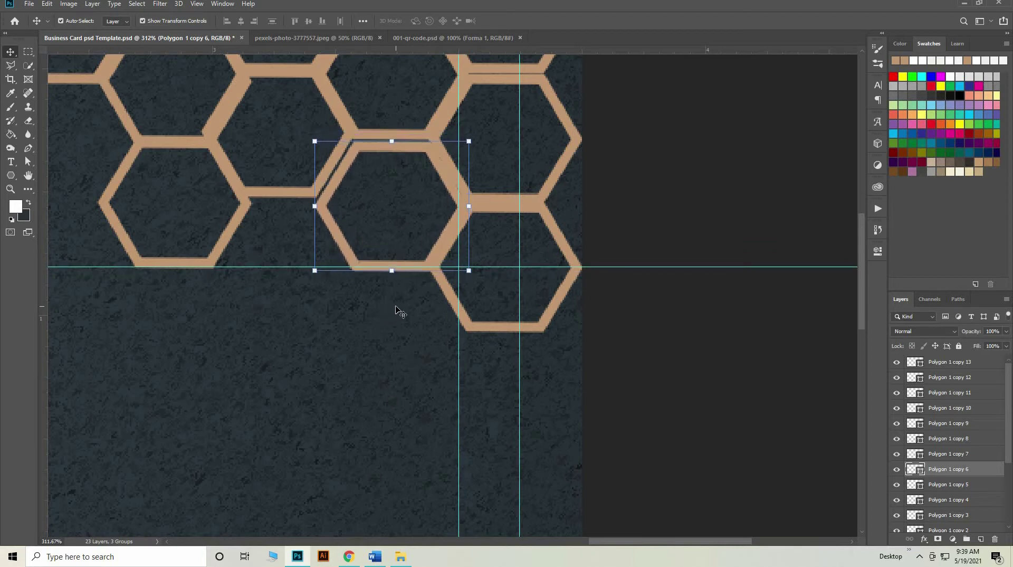
key(Right)
key(Right)
key(Right)
key(Right)
key(Right)
key(Left)
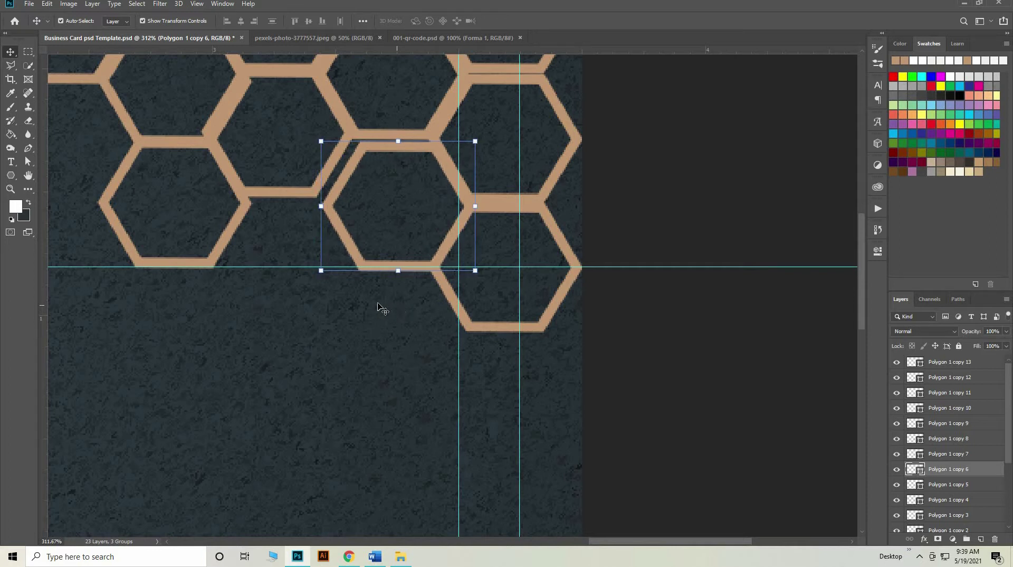
Nudge the upper hexagon of the right column down into alignment
click(567, 155)
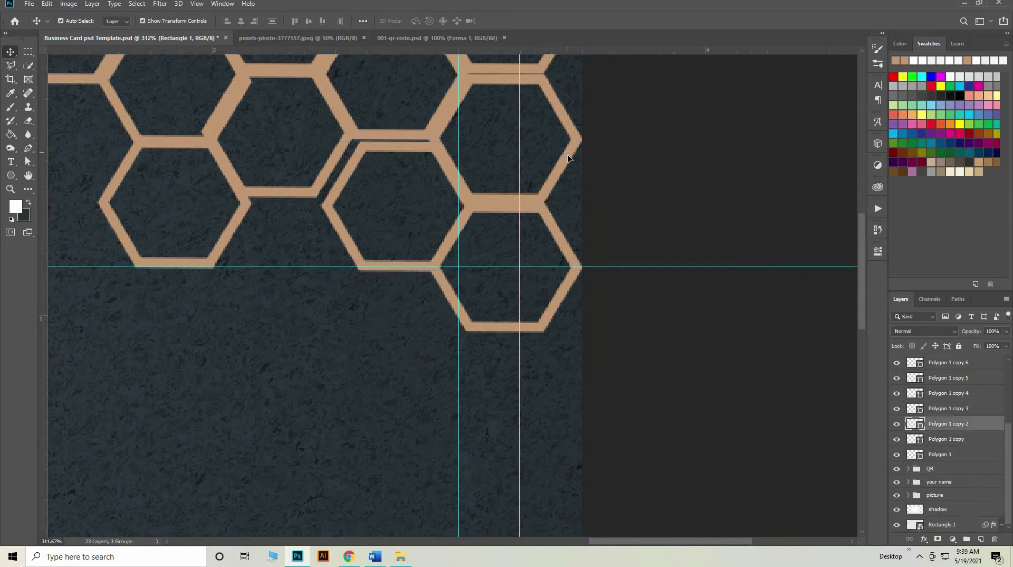
key(Down)
key(Up)
key(Up)
key(Down)
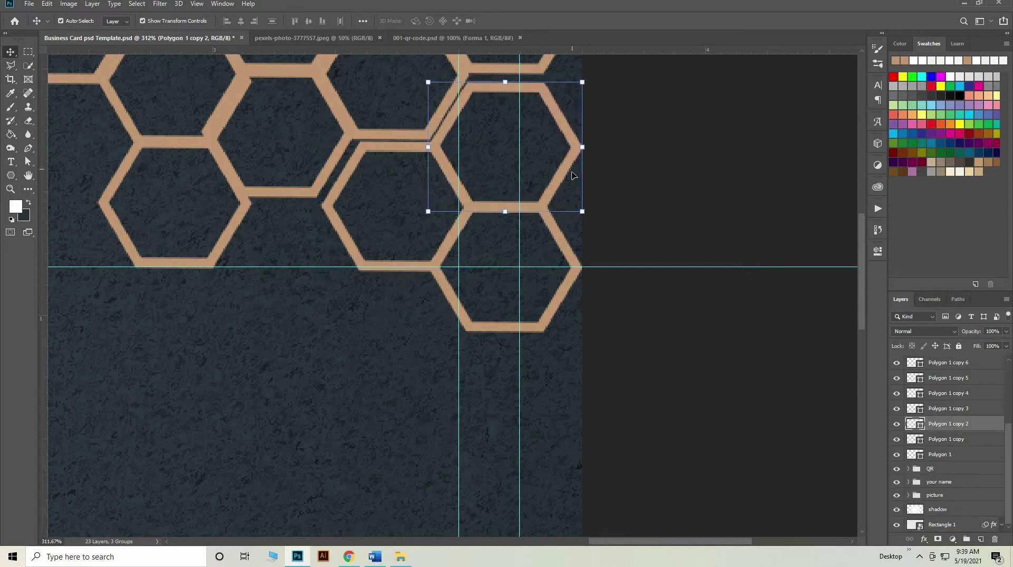
key(Down)
key(Right)
key(Left)
key(Down)
Move the right column's top hexagons down to close the gaps between them
scroll(487, 229, up, 2)
scroll(491, 224, up, 2)
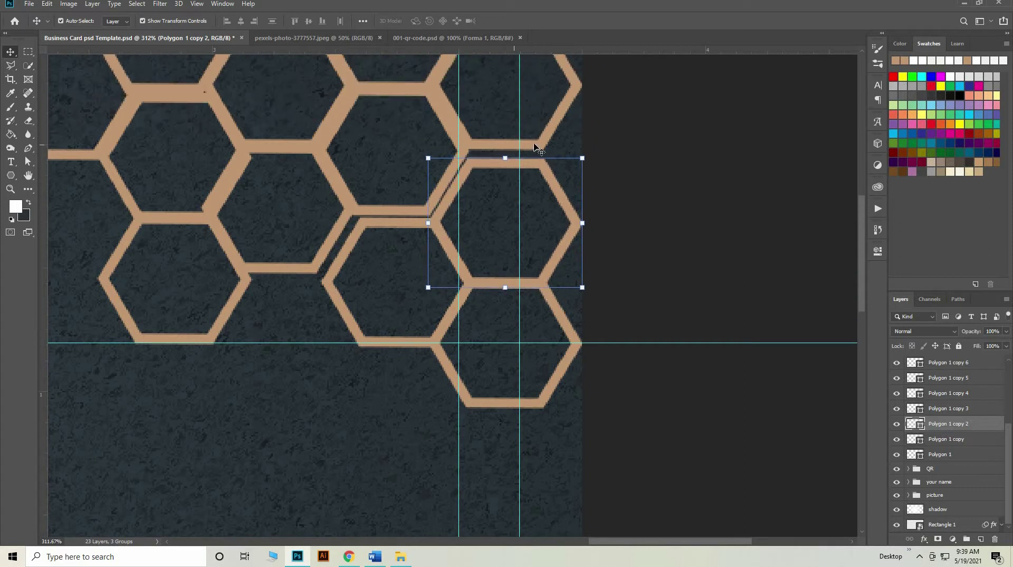
drag(535, 145, 557, 167)
key(Down)
key(Down)
key(Down)
key(Down)
key(Down)
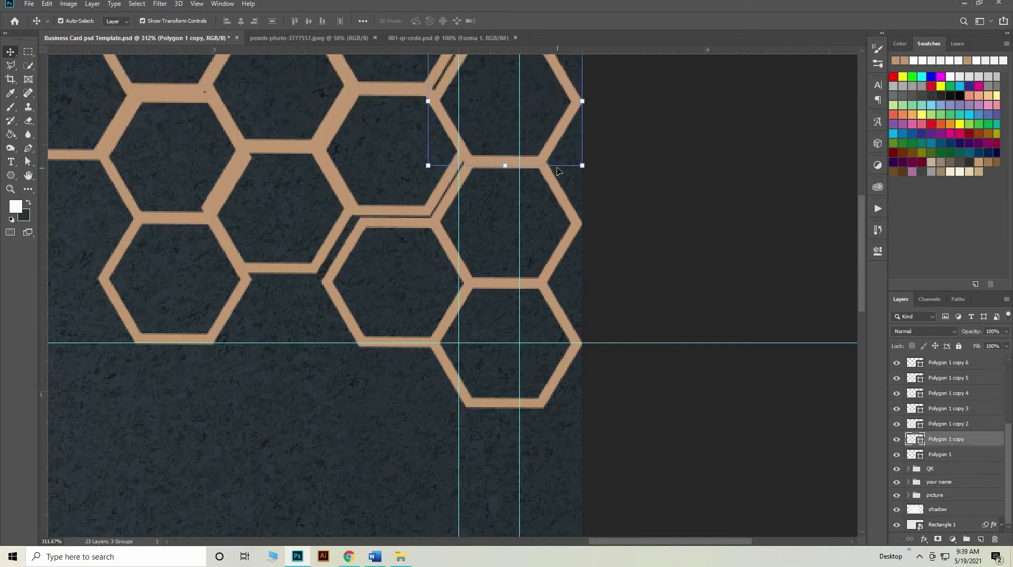
key(Down)
key(Down)
key(Down)
key(Down)
key(Down)
scroll(549, 148, up, 2)
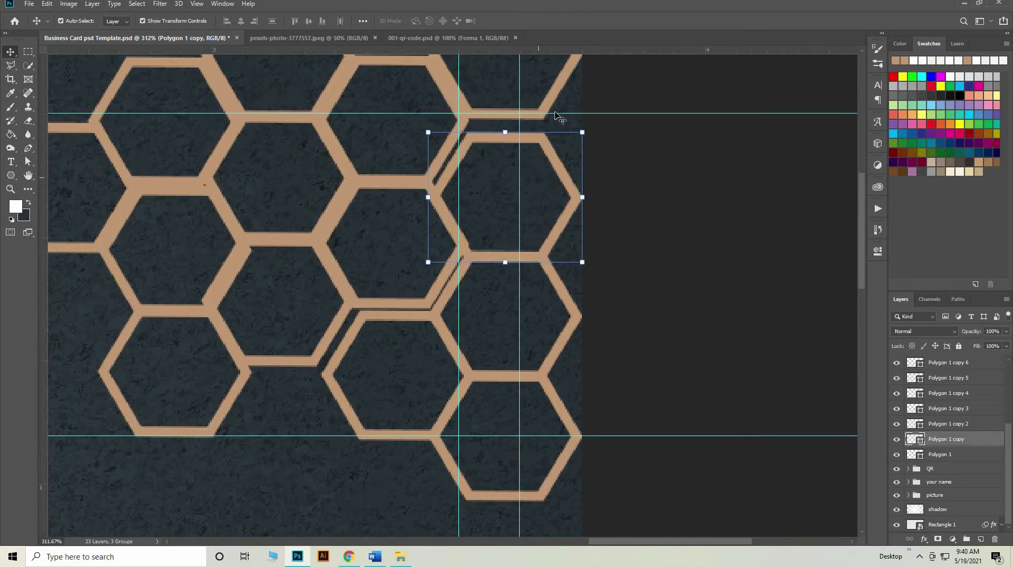
scroll(559, 129, up, 2)
click(568, 151)
key(Down)
key(Down)
key(Down)
key(Down)
key(Down)
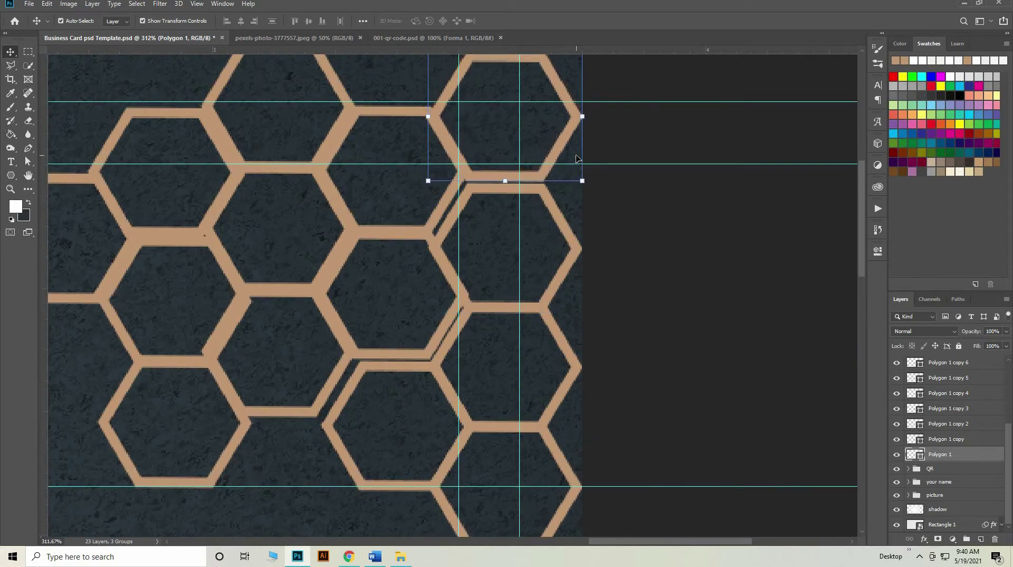
key(Down)
key(Down)
key(Down)
key(Down)
key(Down)
key(Down)
key(Down)
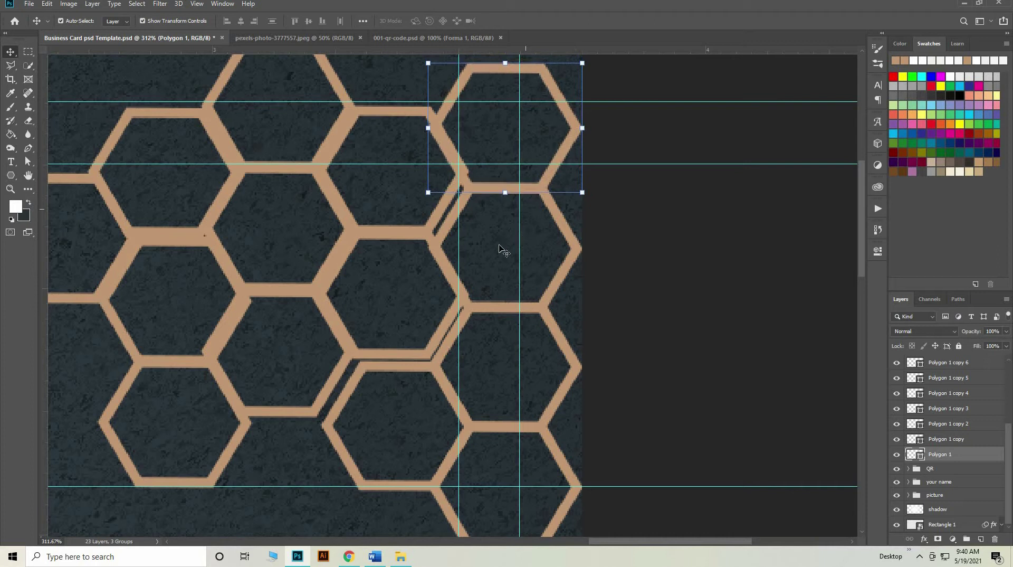
Nudge a middle-column hexagon left and down into line
drag(362, 339, 424, 304)
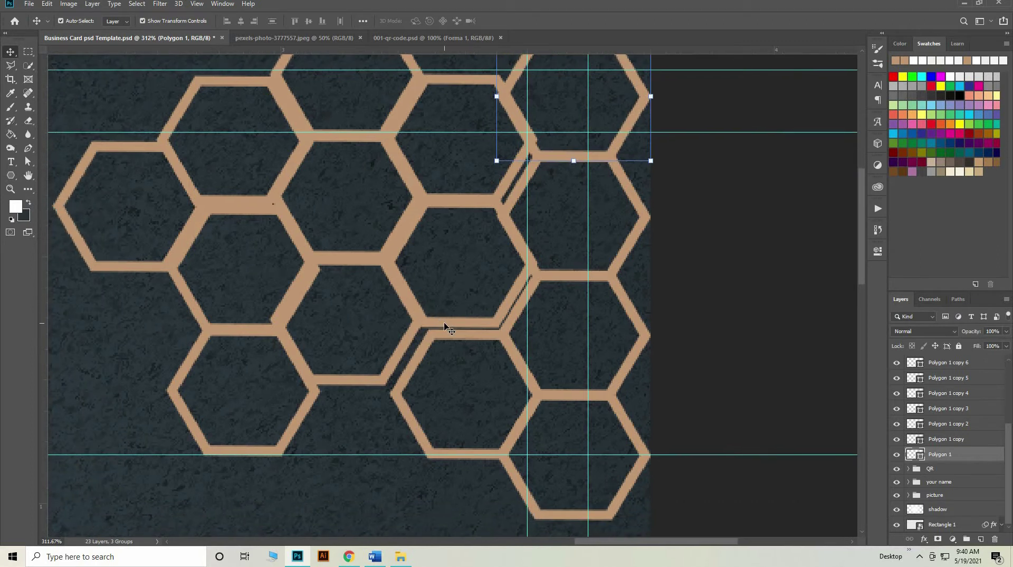
click(446, 328)
key(Down)
key(Down)
key(Left)
key(Left)
key(Down)
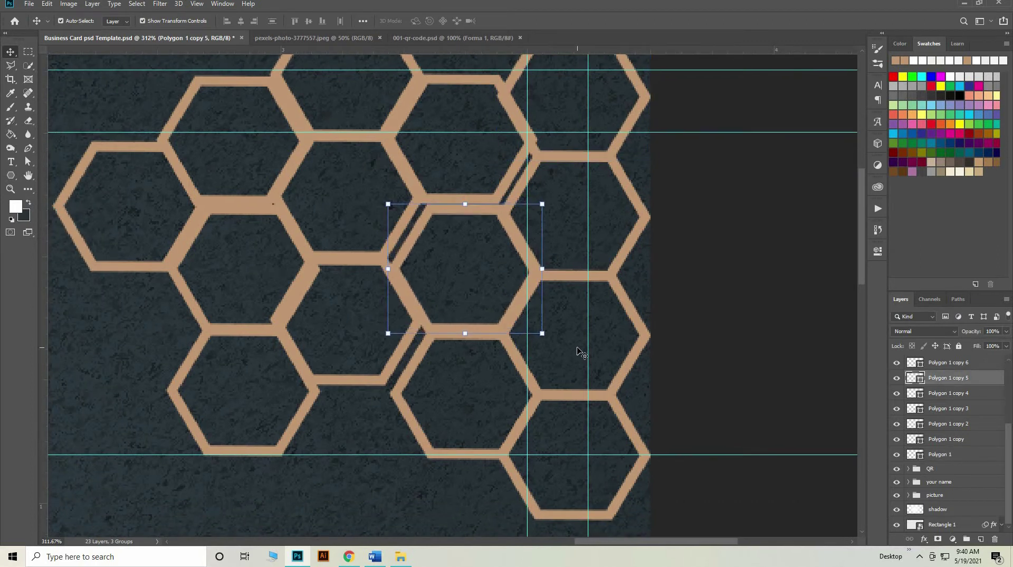
key(Down)
key(Down)
key(Down)
key(Down)
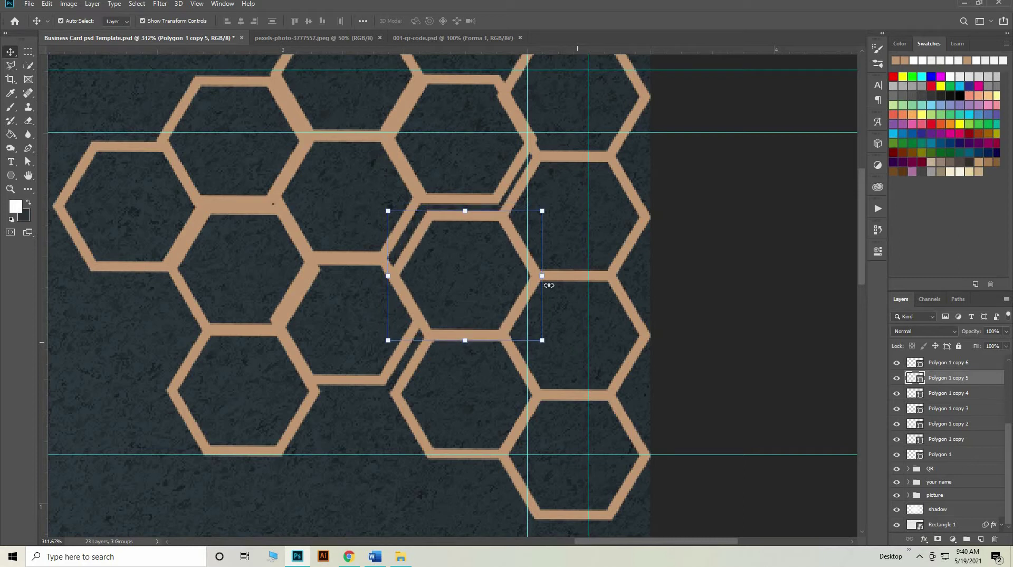
Move the neighbouring hexagon down and right so it fits the grid
scroll(503, 230, up, 1)
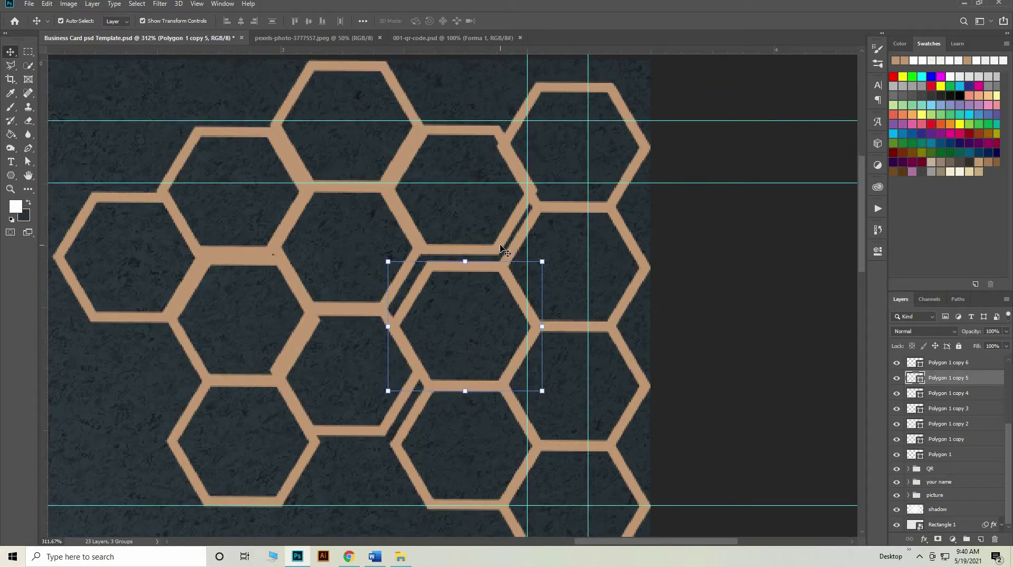
drag(502, 249, 528, 263)
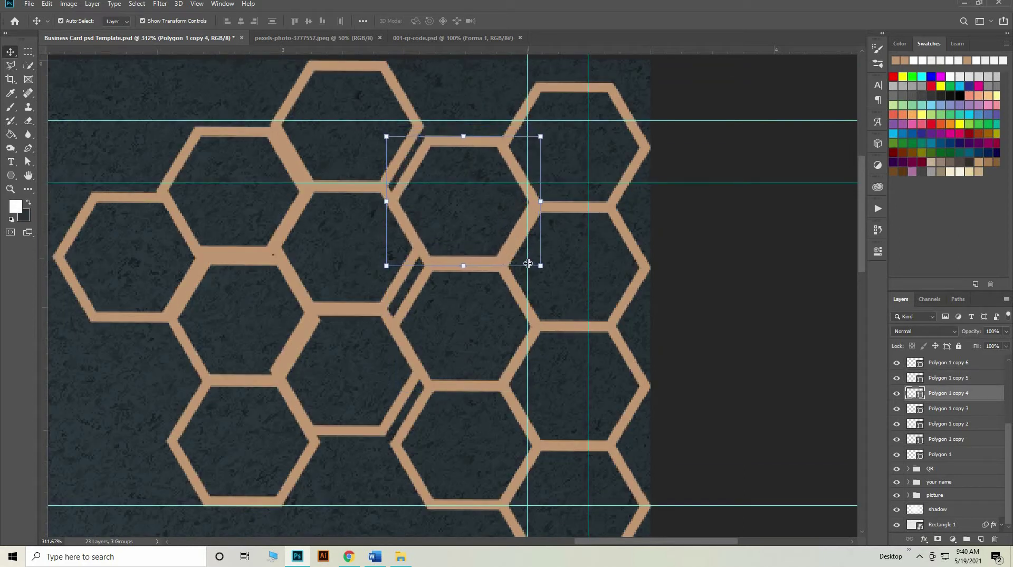
key(Down)
key(Down)
key(Right)
key(Right)
key(Right)
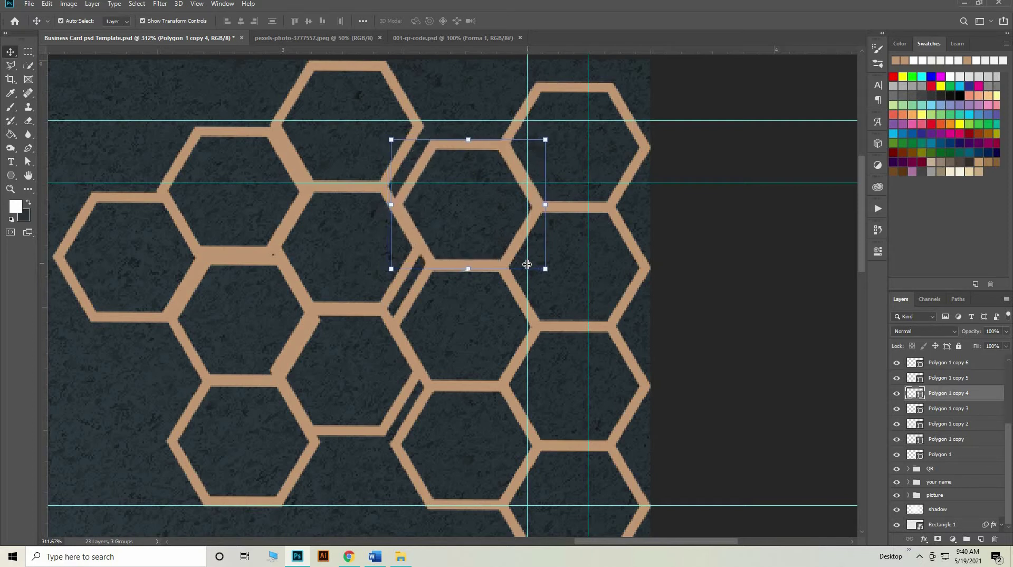
key(Left)
key(Down)
scroll(501, 269, up, 1)
scroll(308, 358, down, 2)
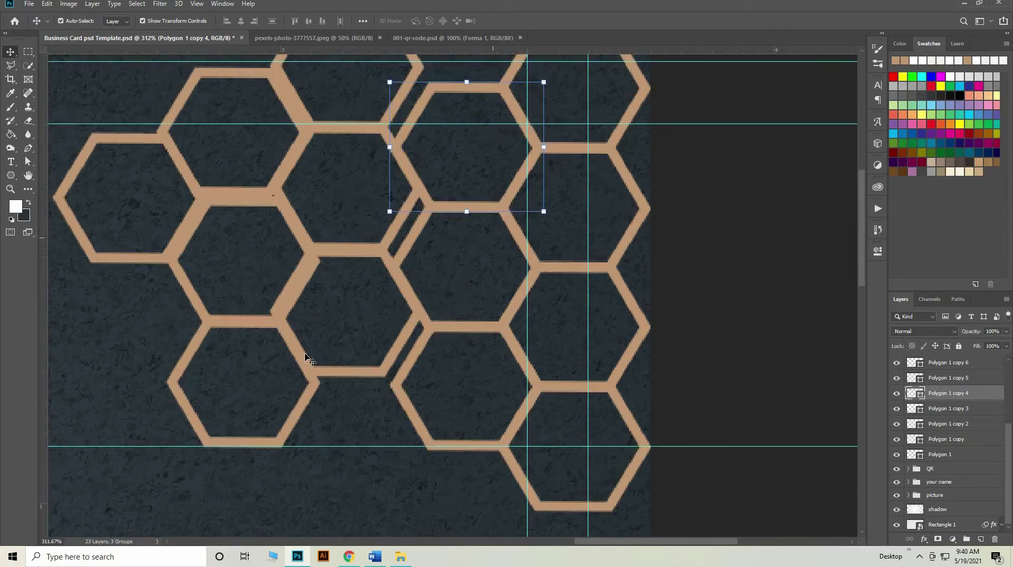
scroll(308, 359, down, 1)
Nudge Polygon 1 copy 9 right and down against its neighbours
drag(417, 343, 424, 355)
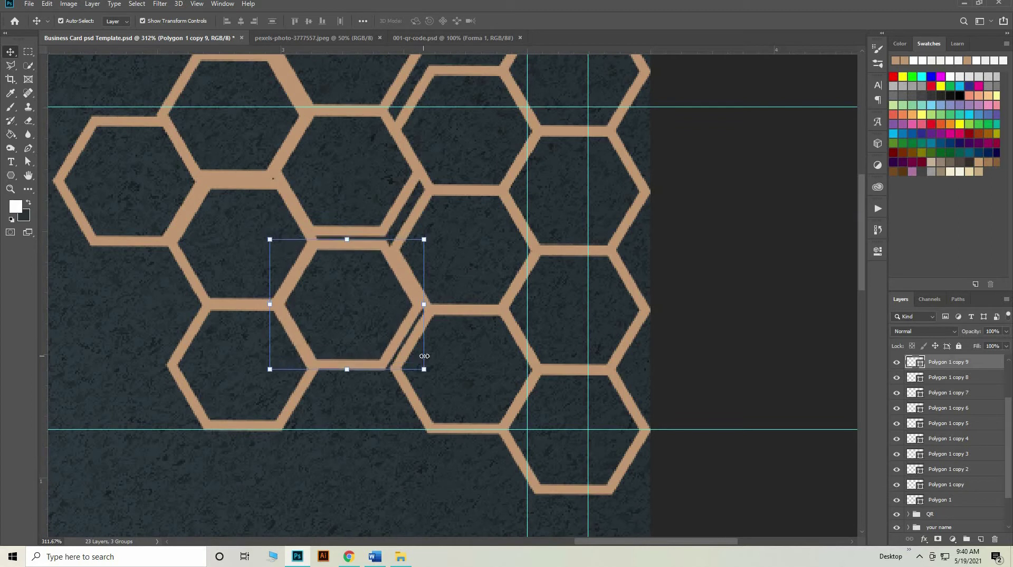
key(Down)
key(Down)
key(Down)
key(Down)
key(Right)
key(Right)
key(Right)
key(Right)
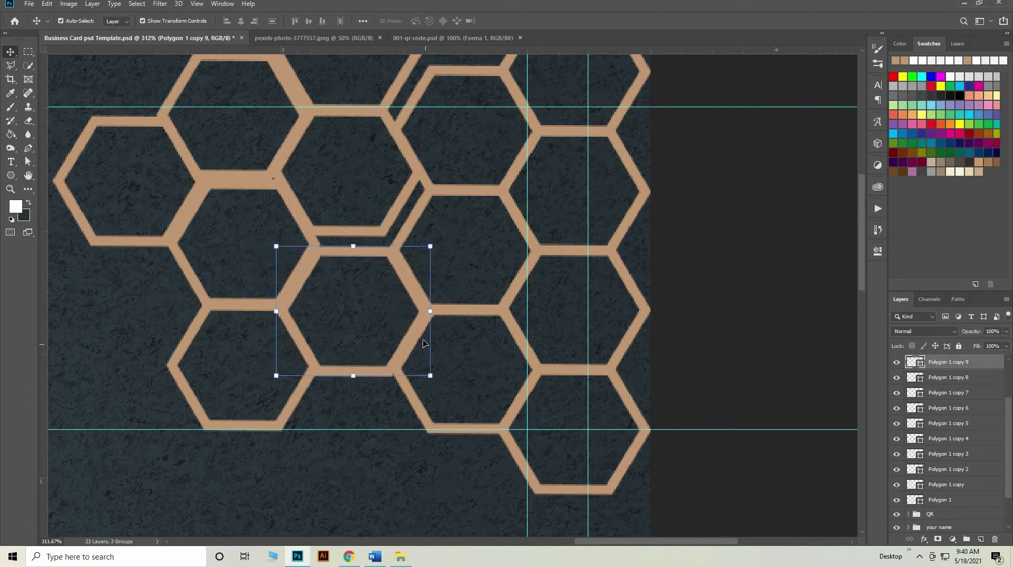
key(Right)
key(Right)
key(Right)
scroll(399, 272, up, 3)
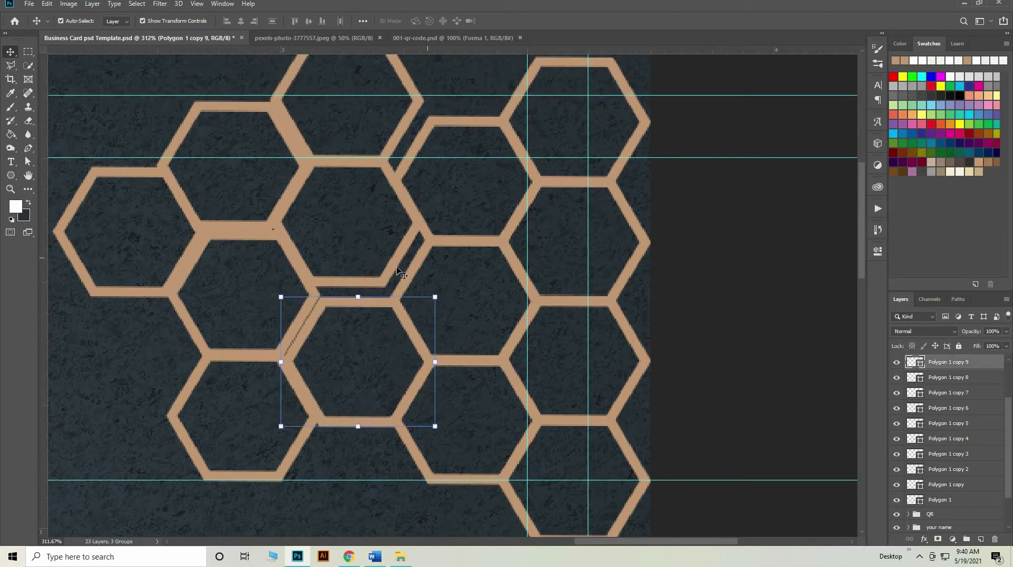
Nudge Polygon 1 copy 8 down and right to meet its neighbours
click(400, 270)
key(Down)
key(Down)
key(Down)
key(Down)
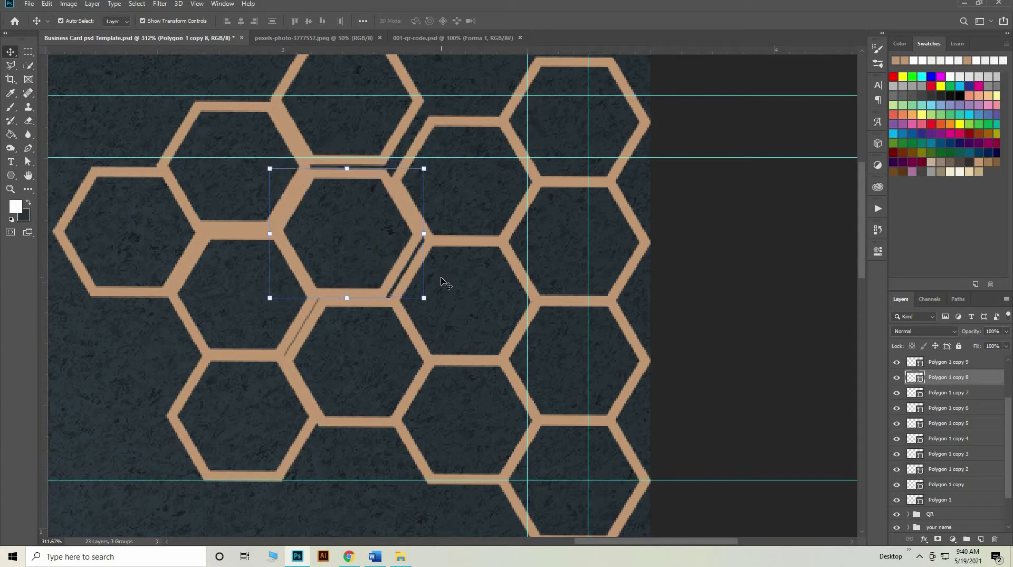
key(Down)
key(Down)
key(Down)
key(Right)
key(Right)
key(Right)
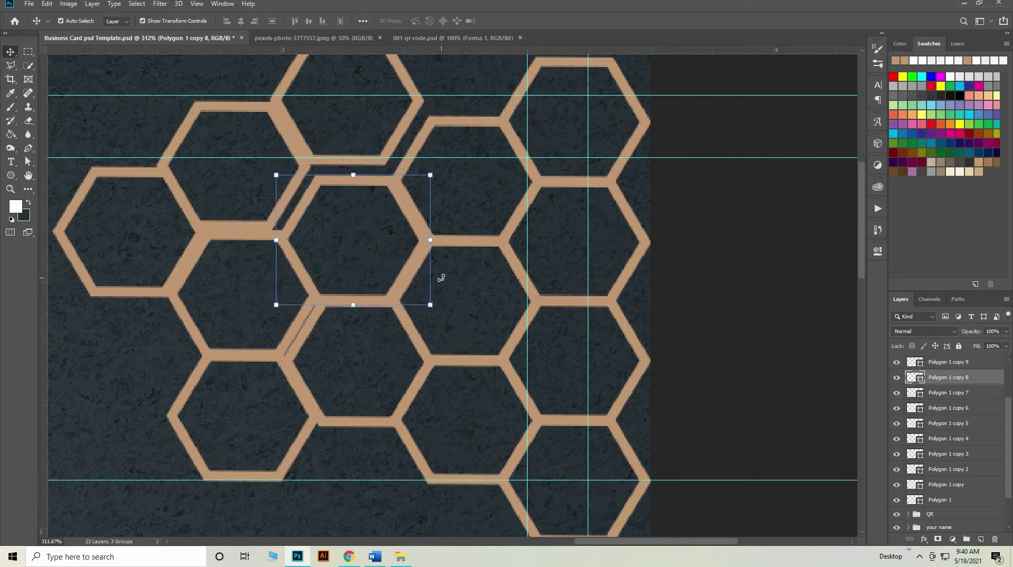
key(Right)
key(Right)
key(Right)
Nudge the top hexagon, Polygon 1 copy 7, down and right into the grid
scroll(430, 253, up, 3)
click(399, 181)
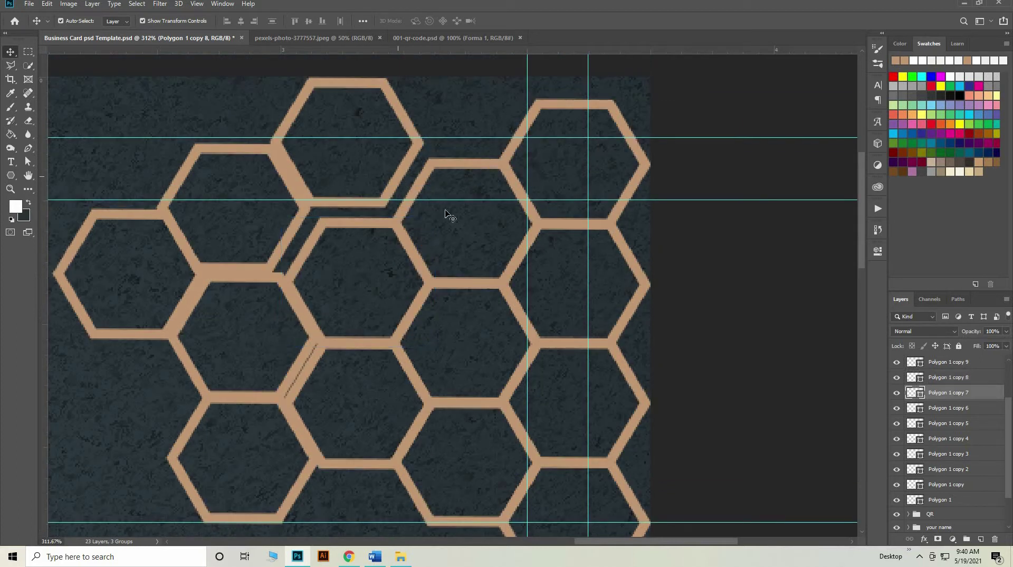
key(Down)
key(Down)
key(Down)
key(Down)
key(Down)
key(Down)
key(Right)
key(Right)
key(Right)
key(Right)
key(Right)
key(Right)
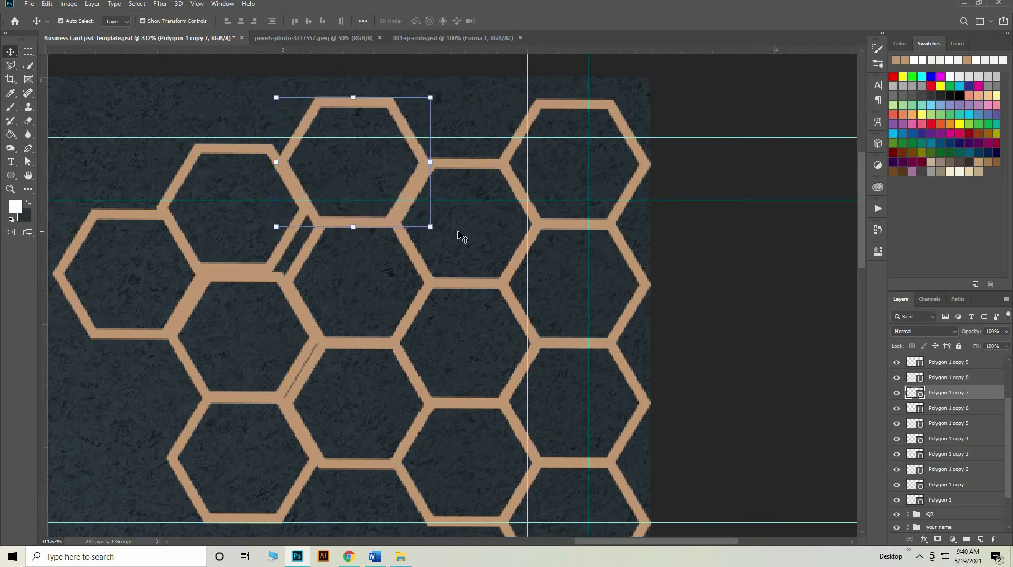
key(Right)
key(Right)
key(Right)
Nudge the bottom hexagon, Polygon 1 copy 12, right and up
drag(454, 290, 625, 227)
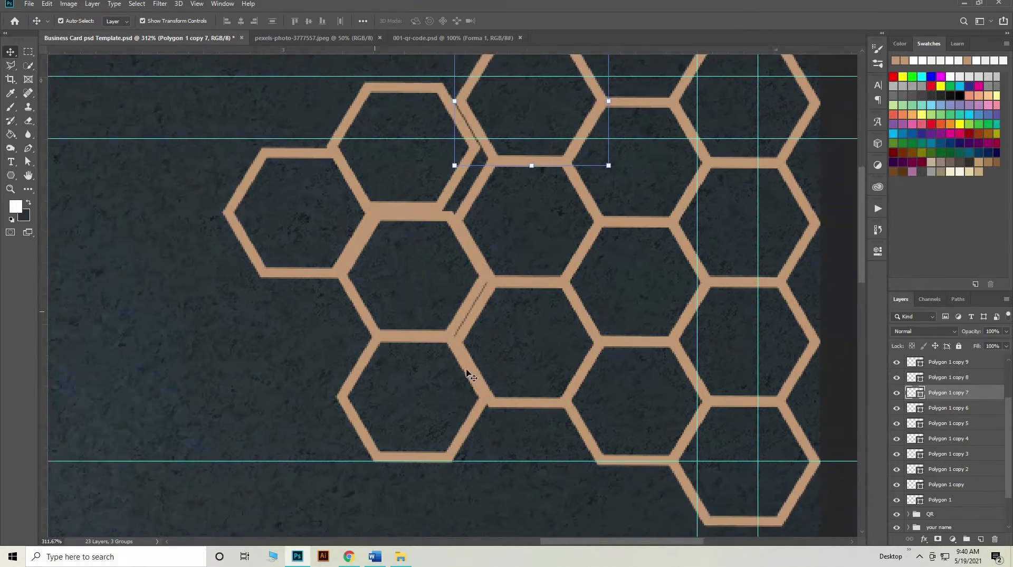
click(484, 419)
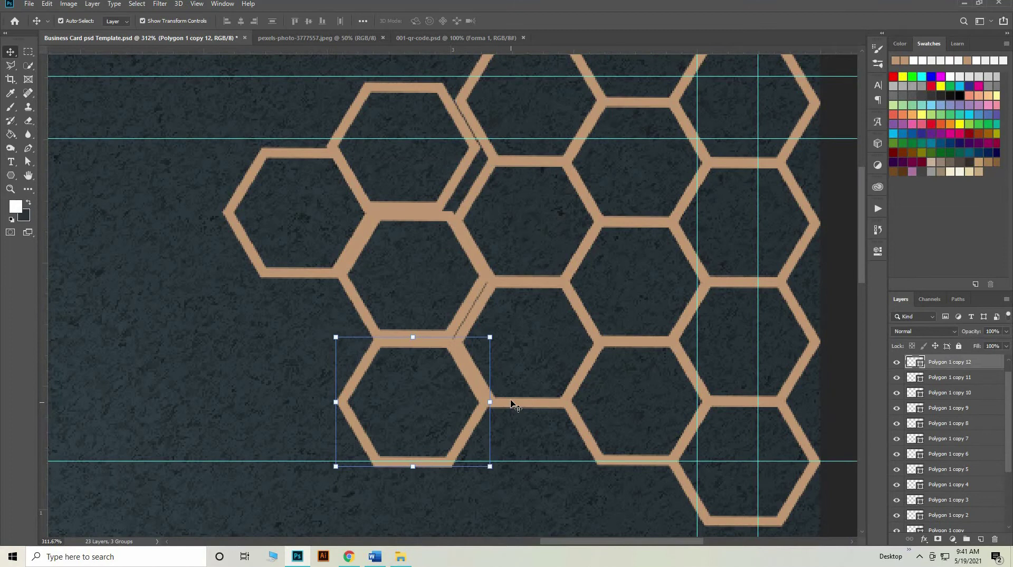
key(Right)
key(Right)
key(Up)
key(Right)
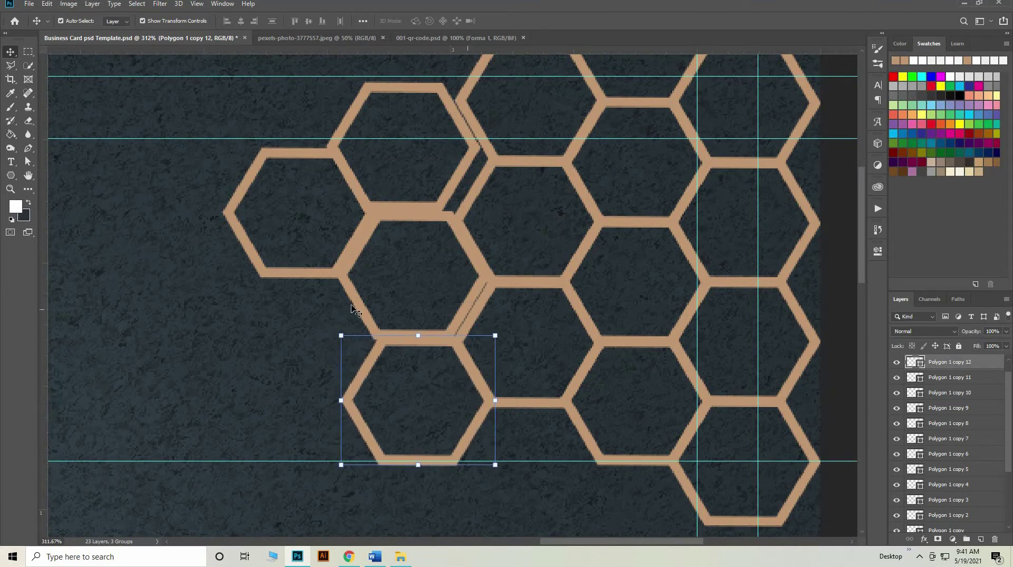
Shift Polygon 1 copy 11 and copy 10 down-right to close the gaps
click(368, 307)
drag(430, 316, 448, 321)
scroll(452, 226, up, 1)
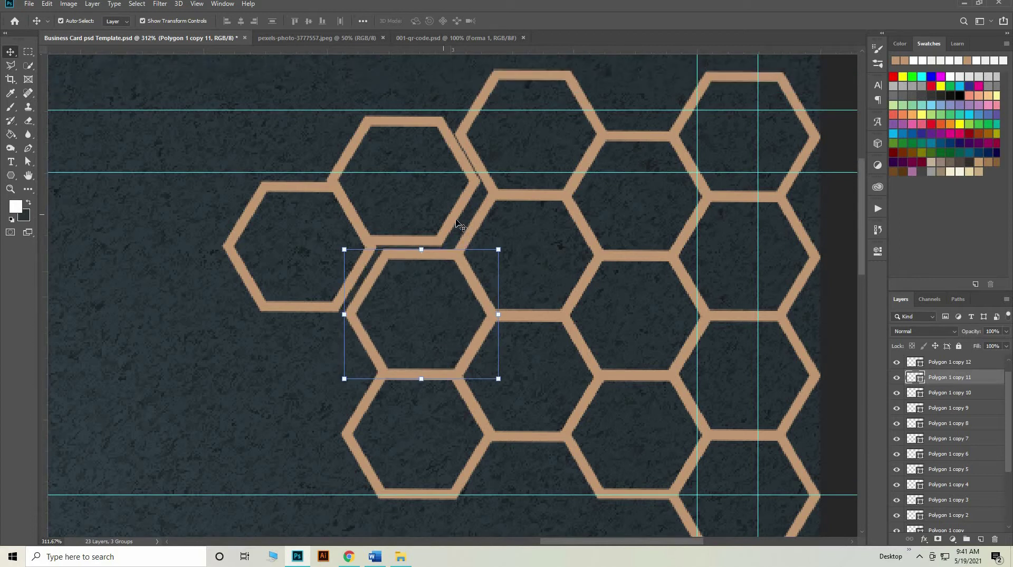
click(451, 226)
drag(451, 225, 471, 246)
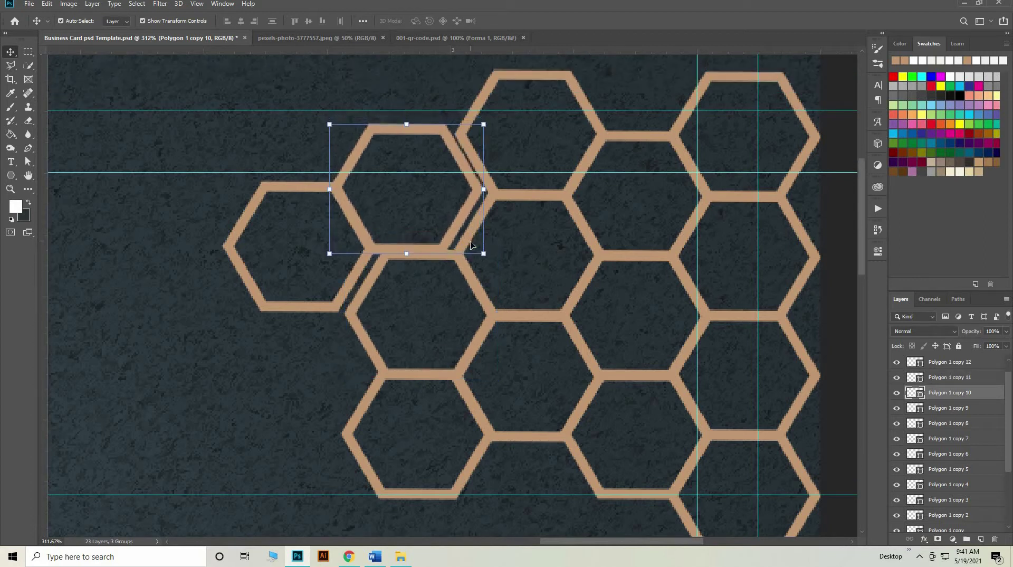
key(Right)
key(Right)
key(Right)
key(Right)
key(Right)
Duplicate the left hexagon as Polygon 1 copy 13 and nudge it into place
key(Right)
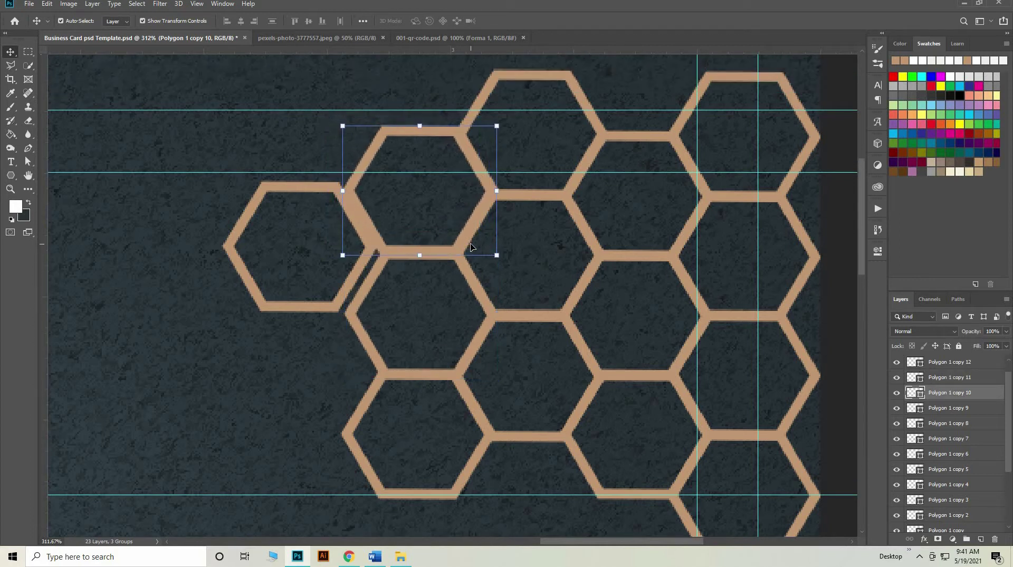
key(Right)
key(Right)
key(Right)
click(355, 280)
key(ctrl+j)
key(Right)
key(Down)
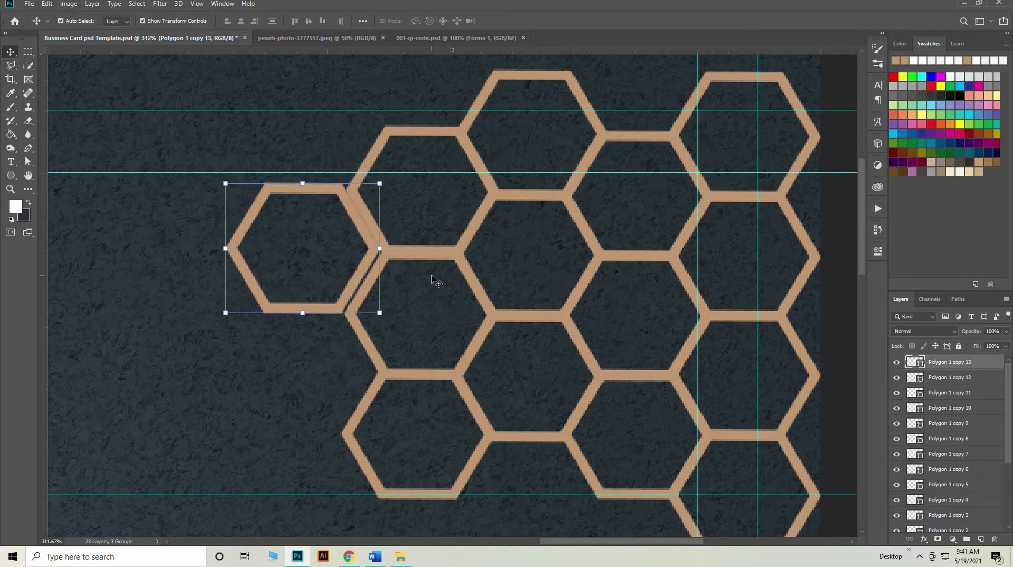
key(Down)
key(Down)
key(Right)
key(Right)
key(Right)
key(Right)
key(Right)
key(Right)
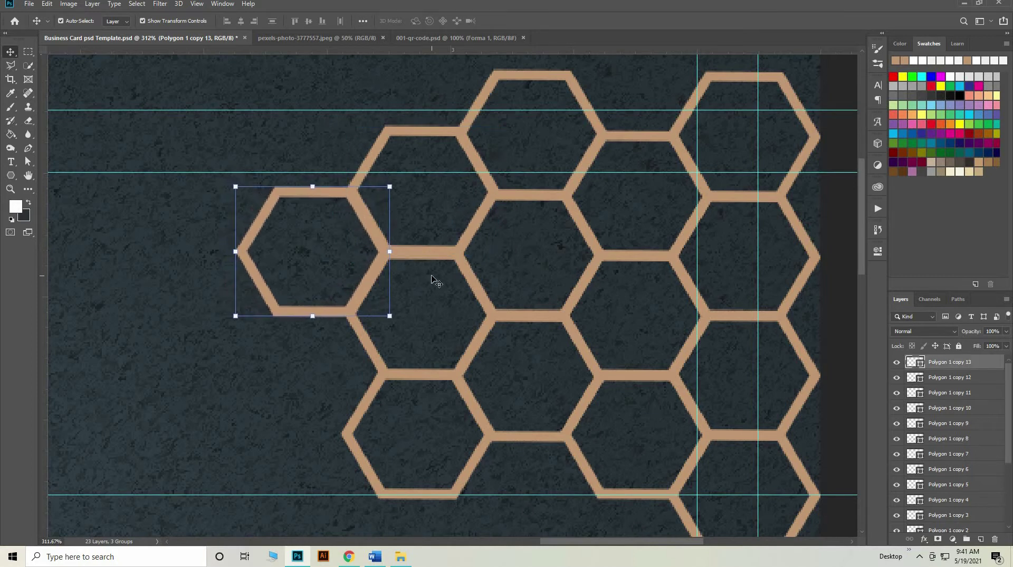
key(Right)
key(Right)
key(Right)
key(Right)
key(Left)
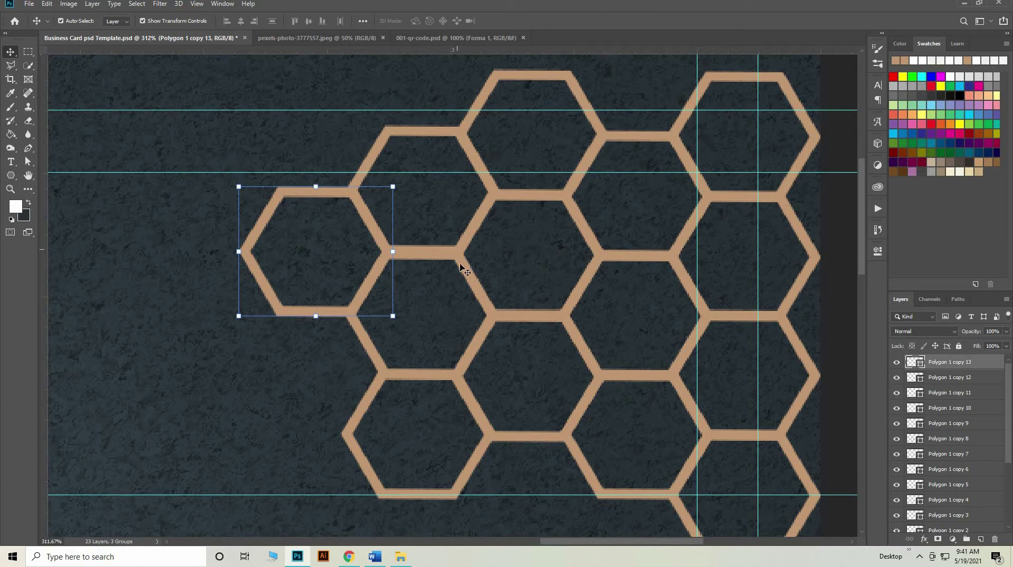
Zoom out and select Polygon 1 copy 12 with copy 6 to compare bottom spacing
scroll(464, 280, down, 3)
scroll(475, 295, down, 2)
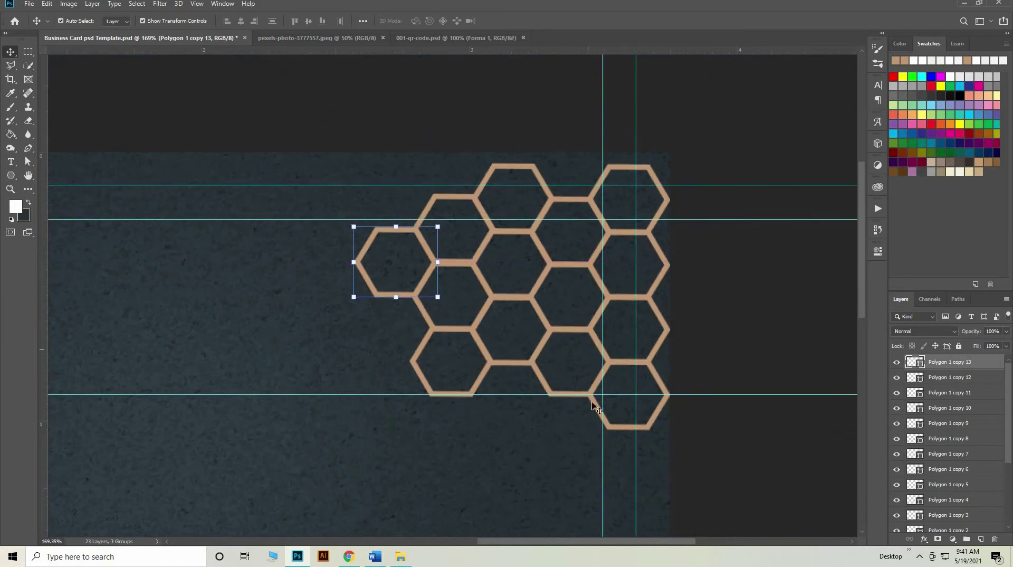
click(424, 390)
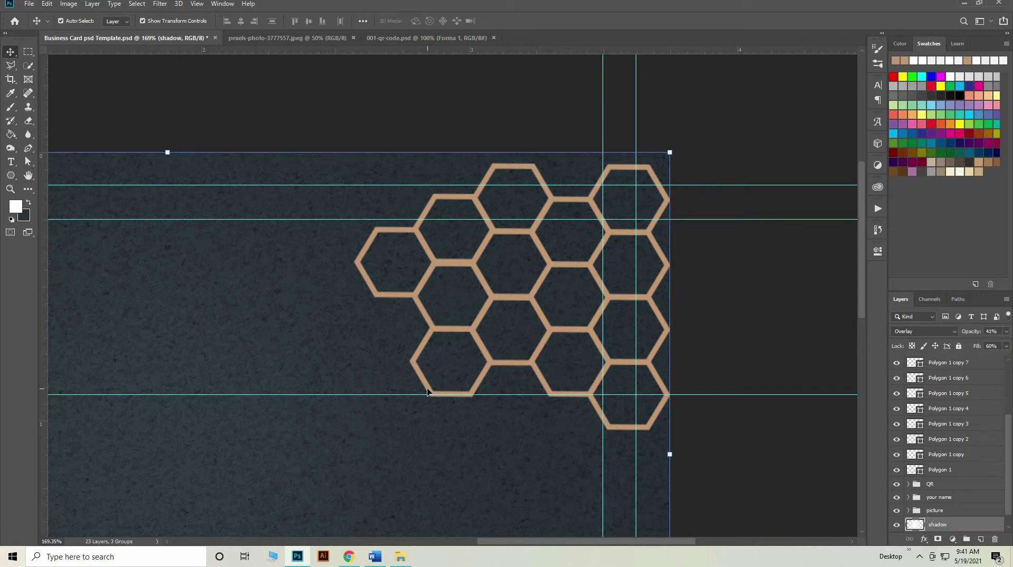
click(427, 392)
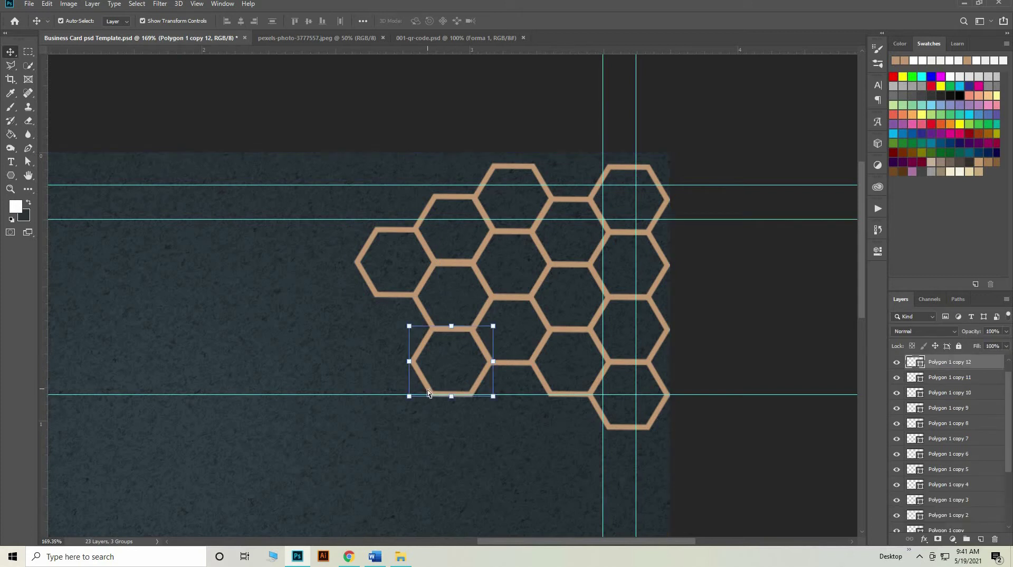
ctrl+shift+click(549, 391)
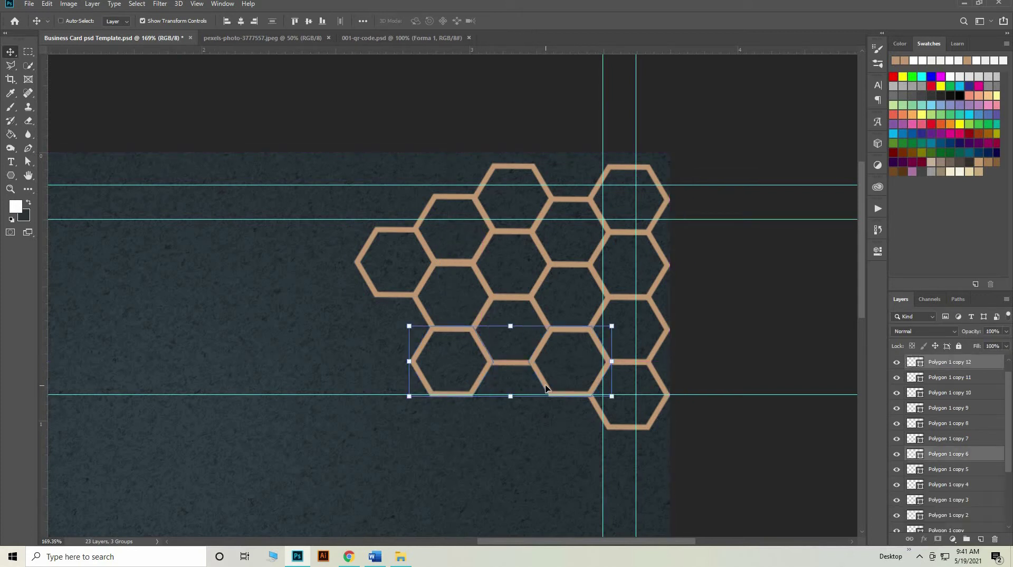
click(478, 467)
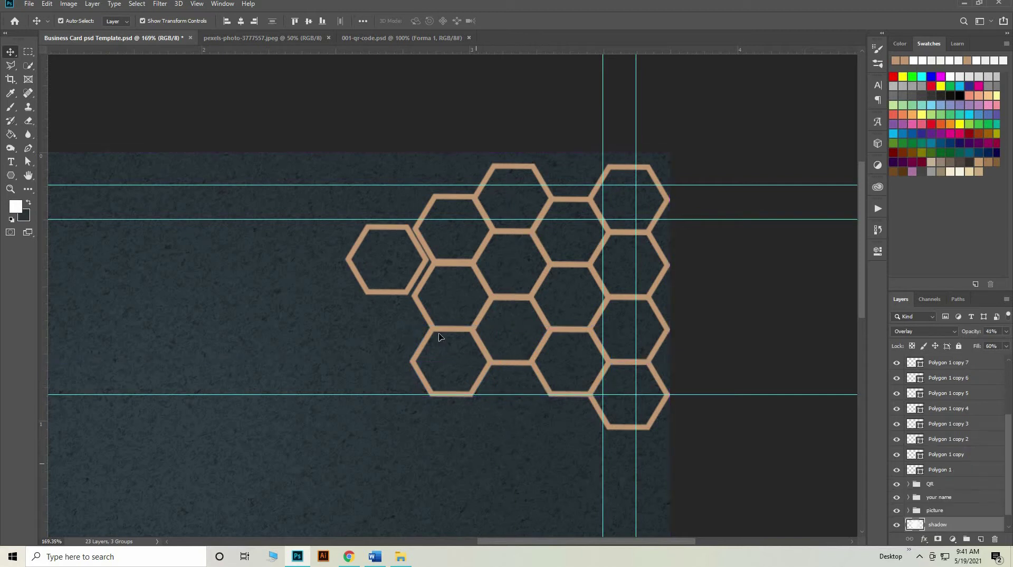
Nudge Polygon 1 copy 13 right until it sits snug against the honeycomb
click(402, 293)
key(Down)
key(Down)
key(Down)
key(Right)
key(Right)
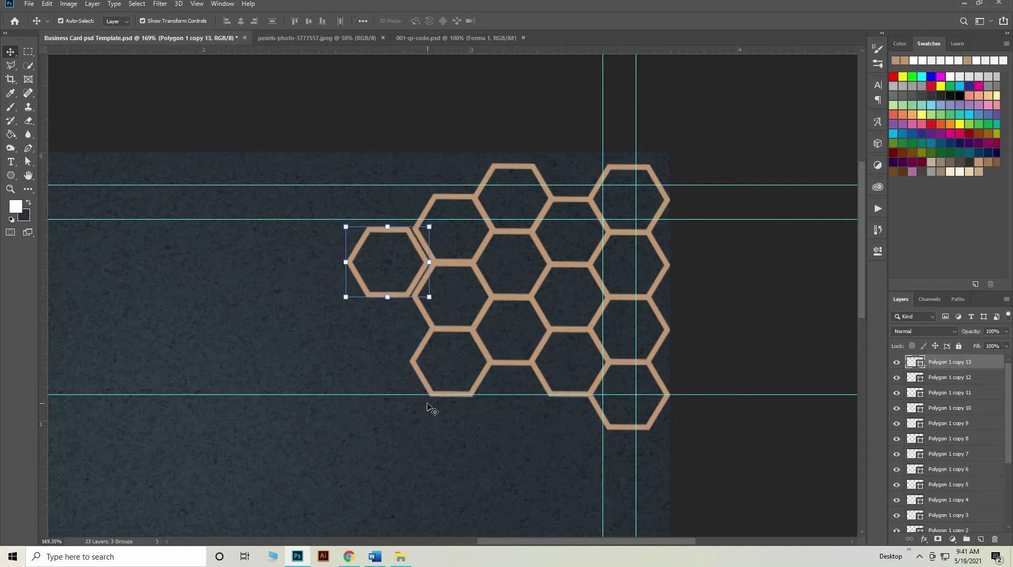
key(Right)
key(Right)
key(Right)
key(Right)
key(Right)
key(Right)
key(Right)
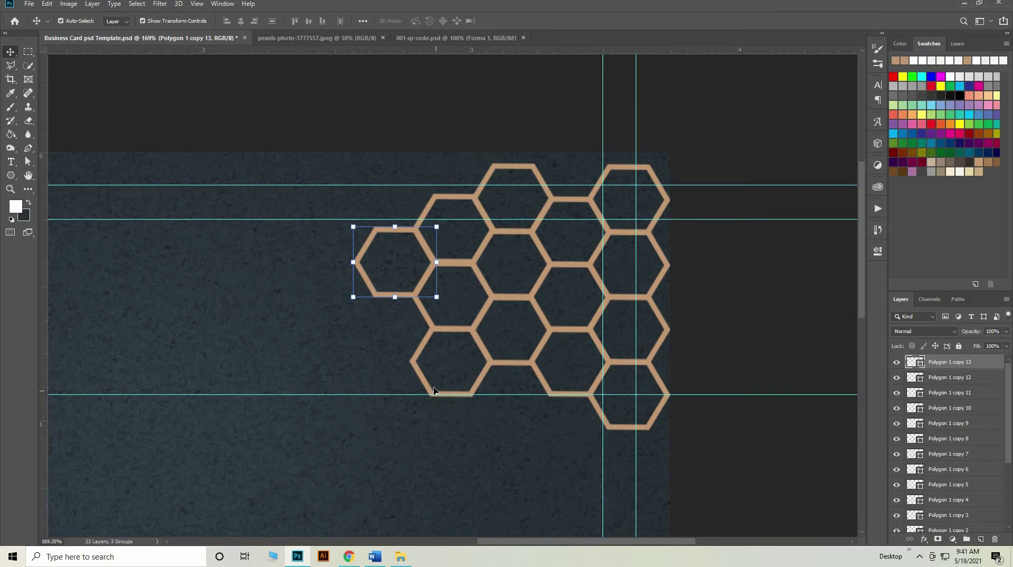
Check smart-guide distances between Polygon 1 copy 12 and copy 6 in the bottom row
click(437, 402)
click(486, 385)
key(ctrl)
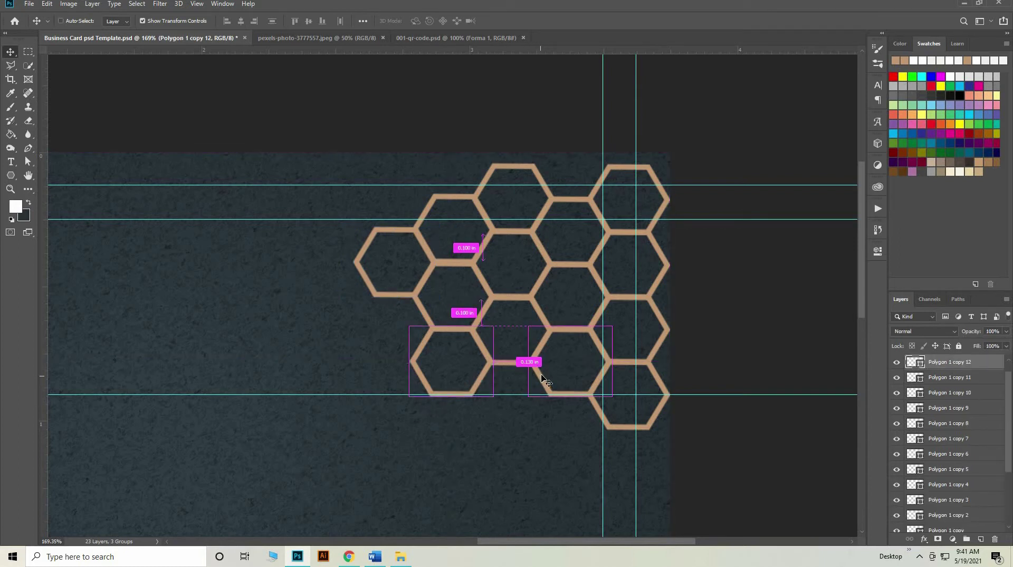
key(ctrl)
shift+click(546, 387)
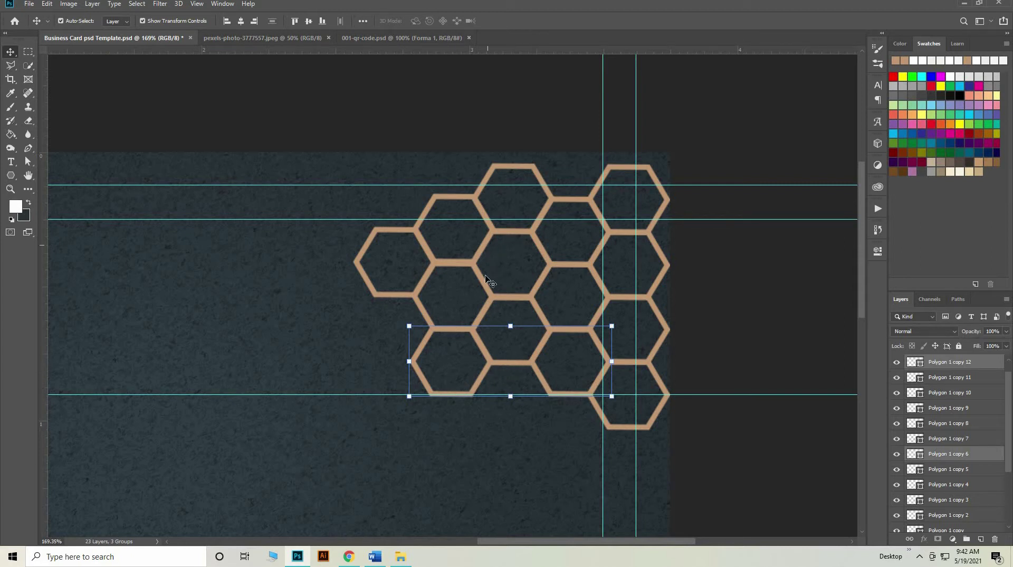
Duplicate the leftmost hexagon and line the copy up with the cluster's left edge
click(505, 280)
key(ctrl+z)
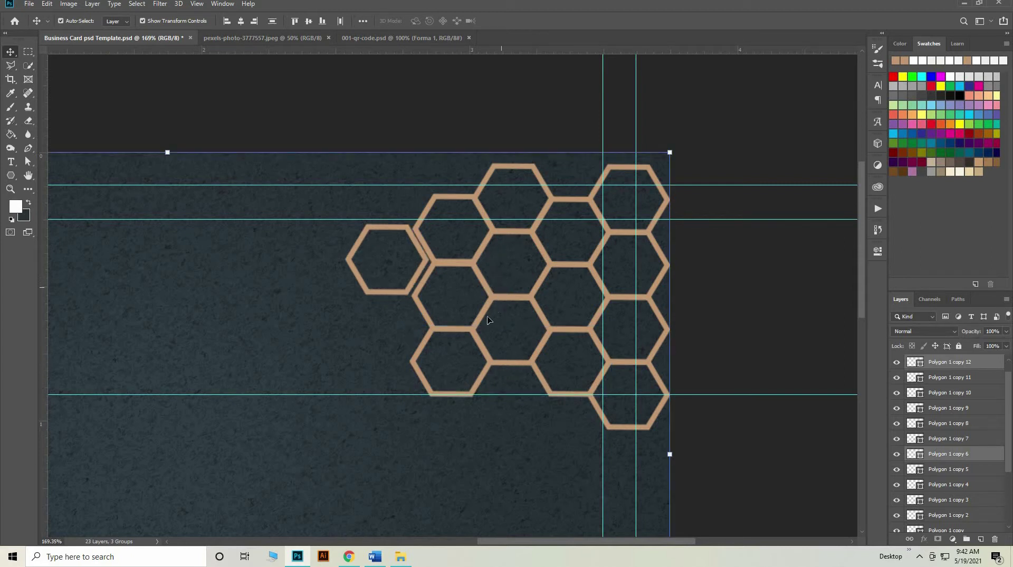
drag(397, 297, 406, 306)
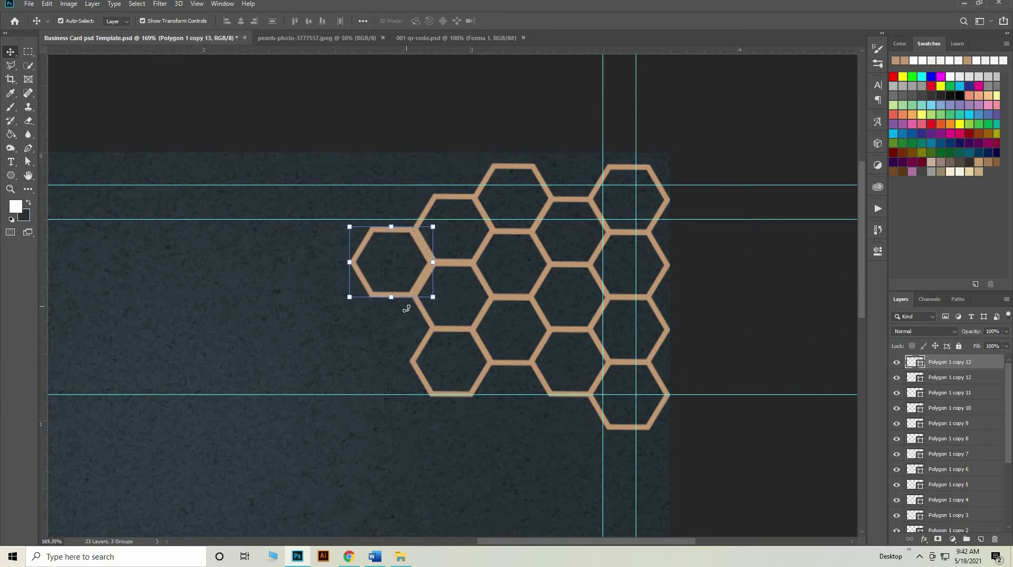
drag(407, 306, 409, 310)
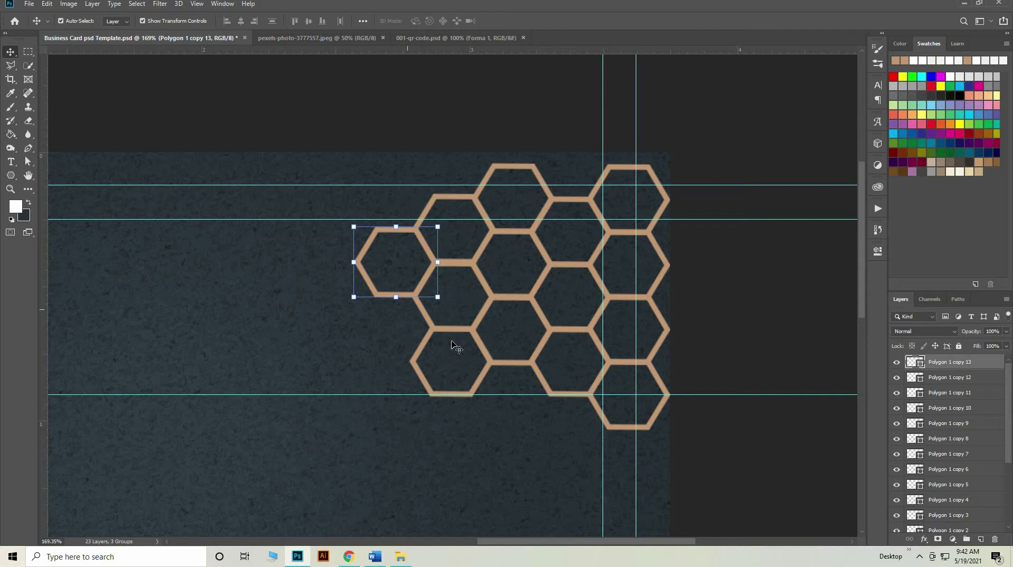
Select the bottom-left, bottom and middle hexagons to check their spacing
click(477, 385)
shift+click(548, 390)
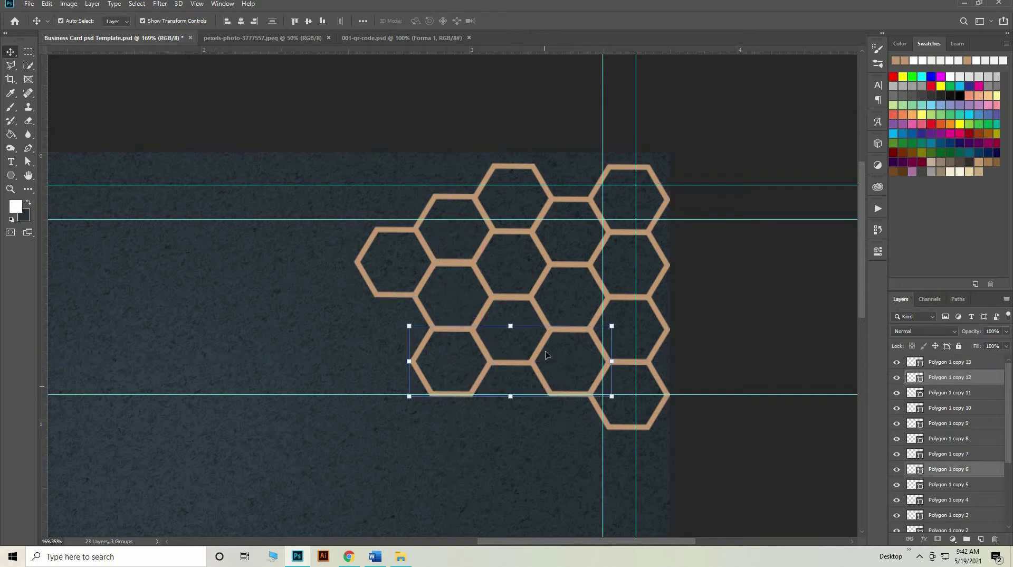
shift+click(510, 298)
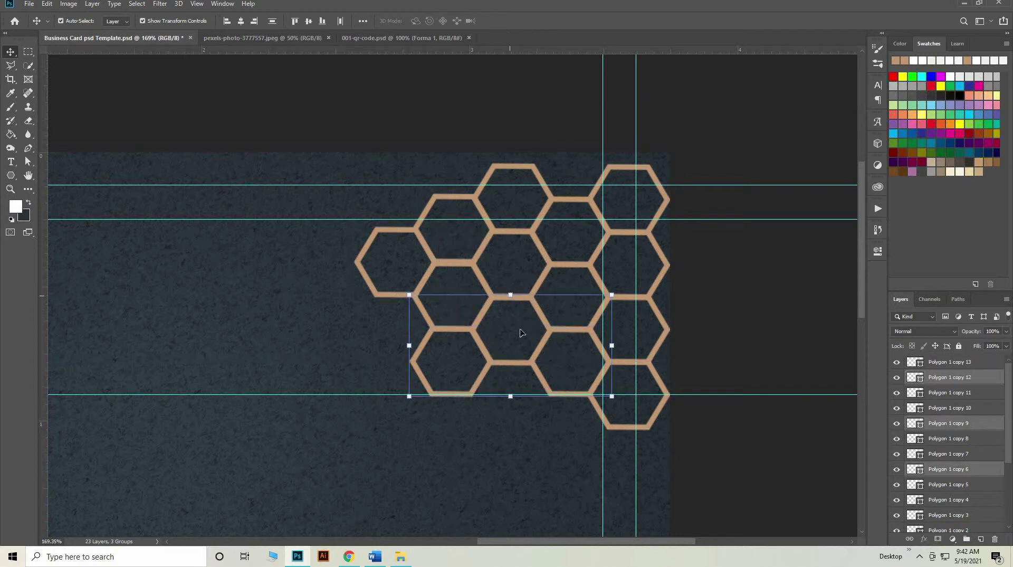
click(478, 403)
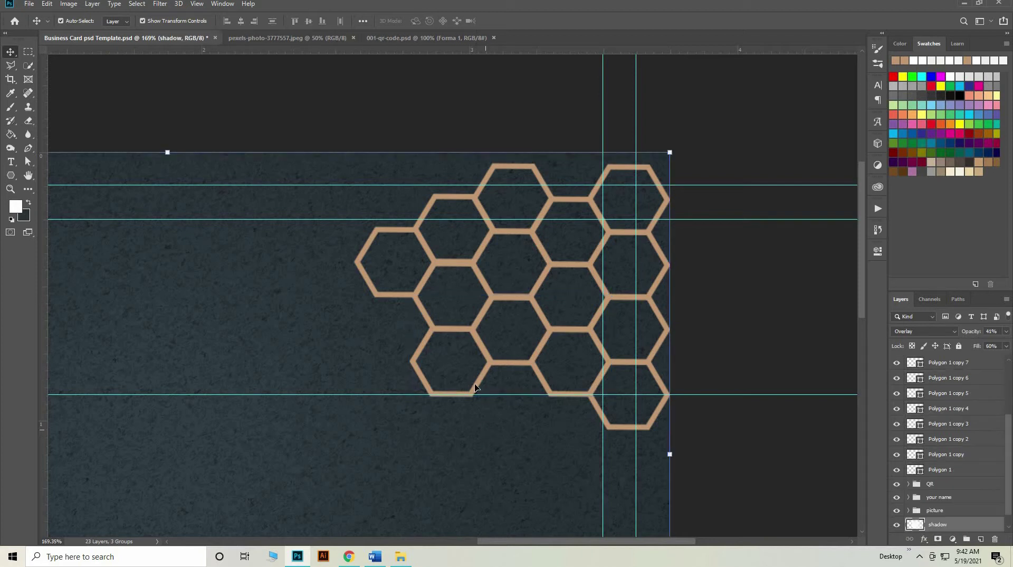
click(475, 384)
key(ctrl)
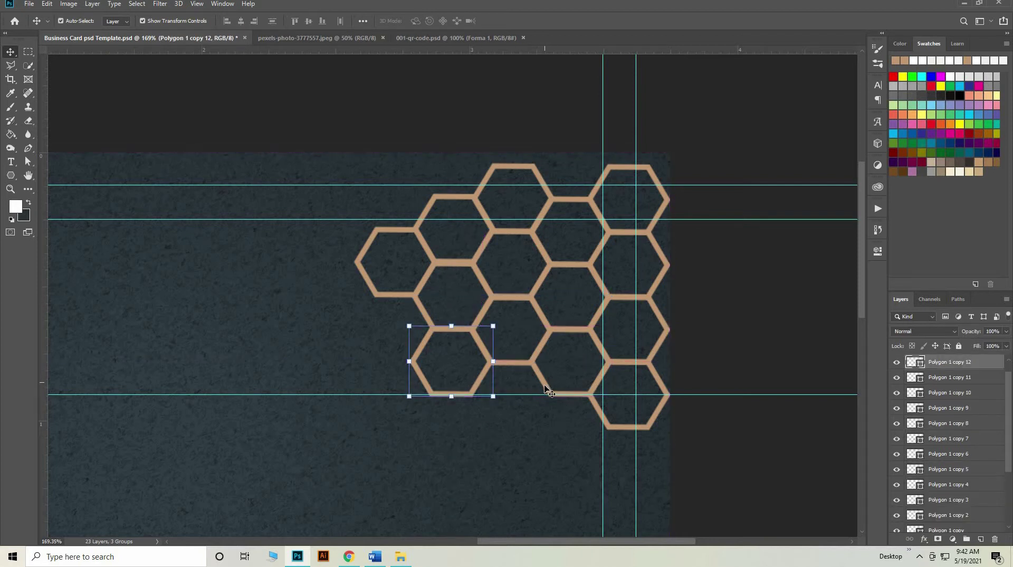
Give the two bottom-row hexagons a tan fill and no outline
shift+click(546, 389)
right_click(13, 176)
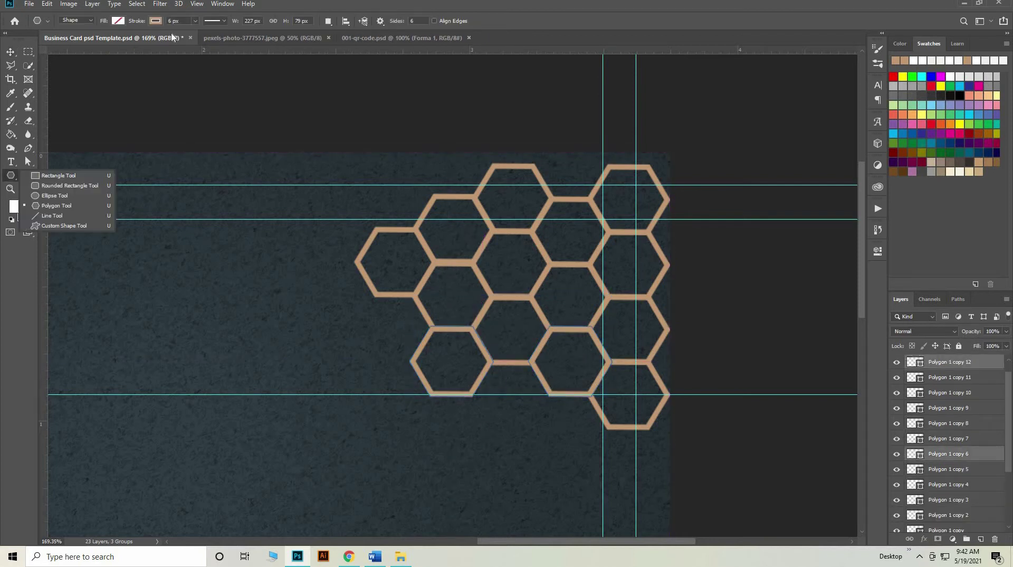
click(156, 21)
click(111, 41)
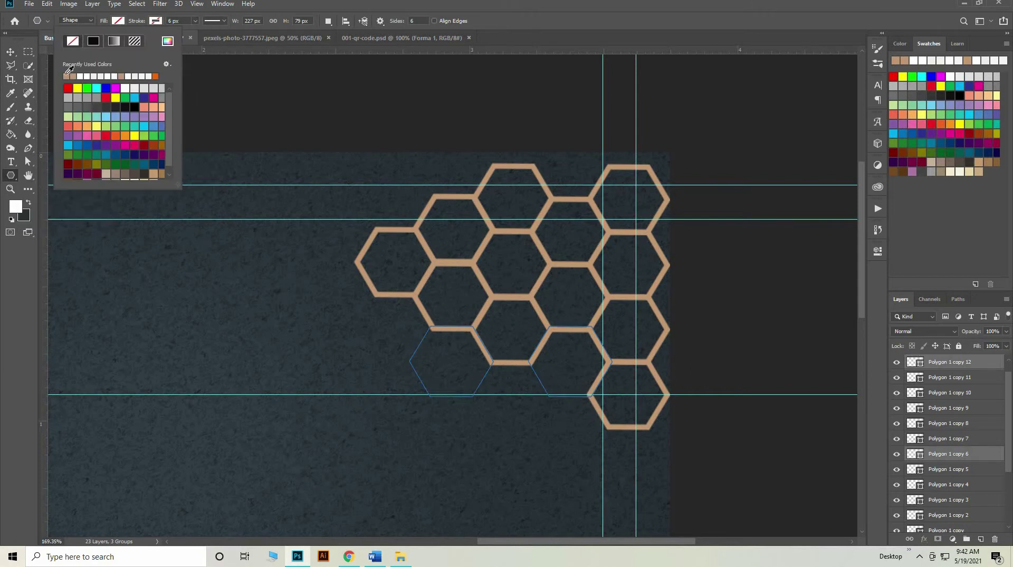
click(66, 77)
click(11, 52)
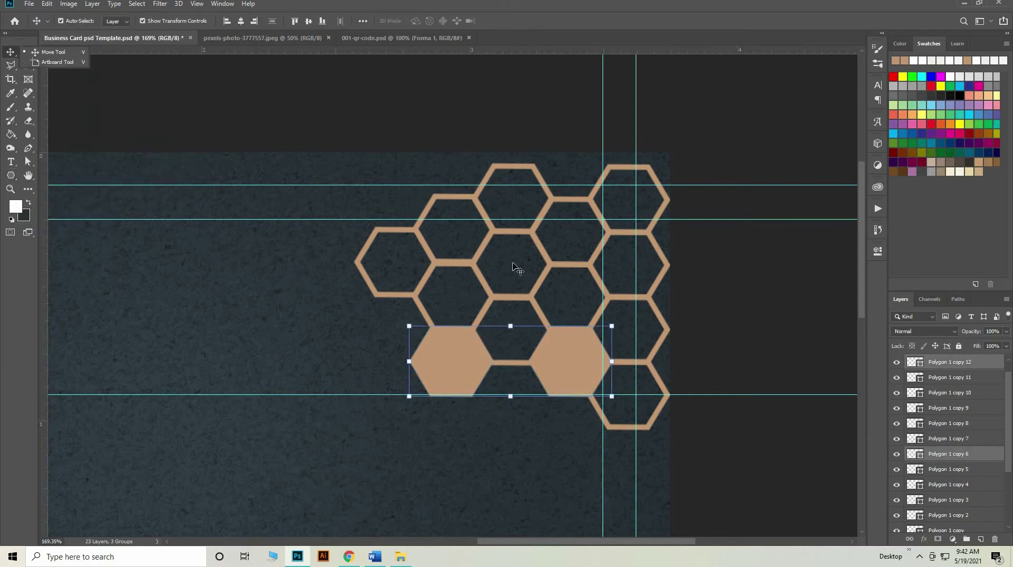
Fill the central hexagon solid tan
click(489, 263)
click(511, 297)
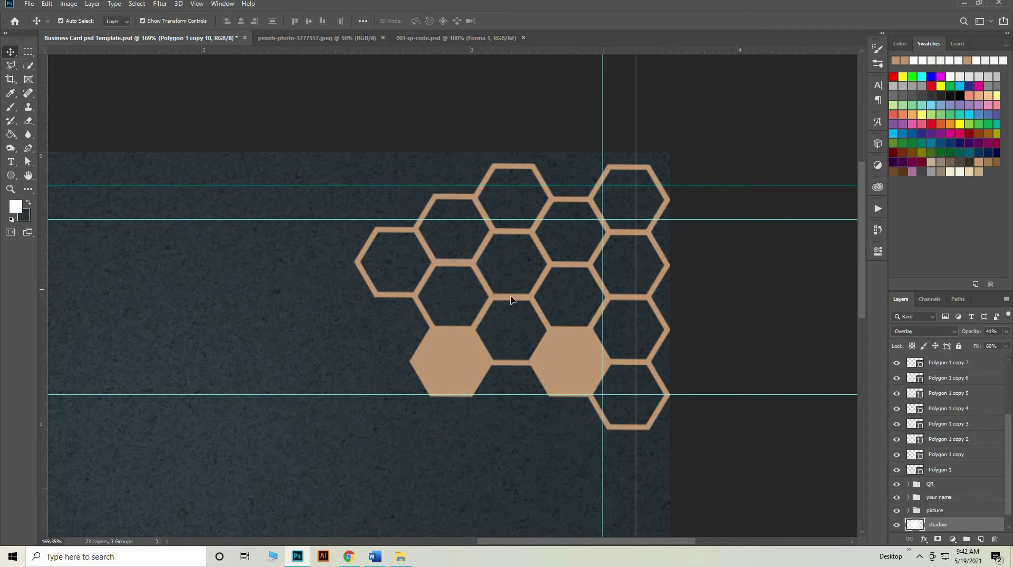
click(546, 259)
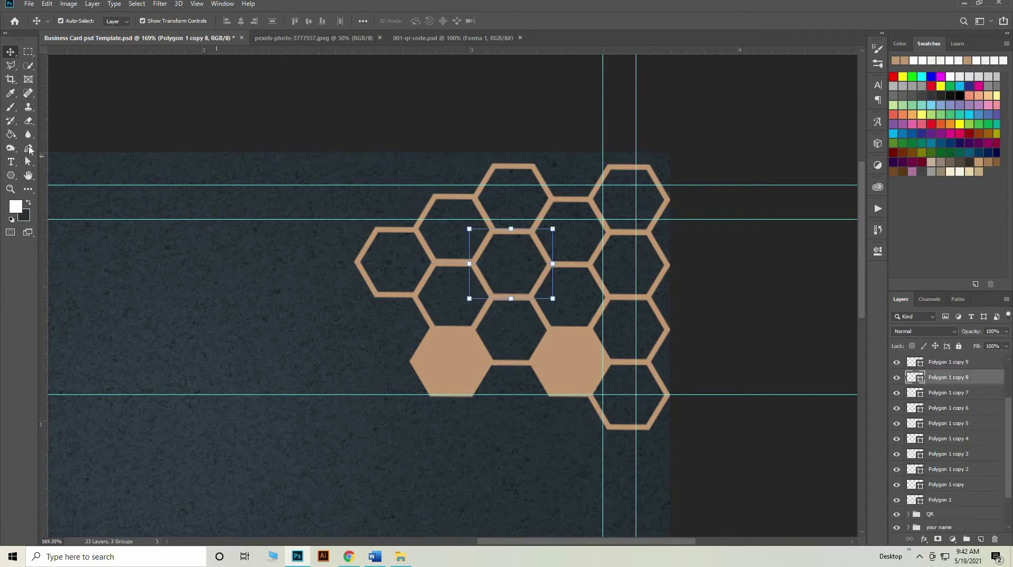
click(11, 172)
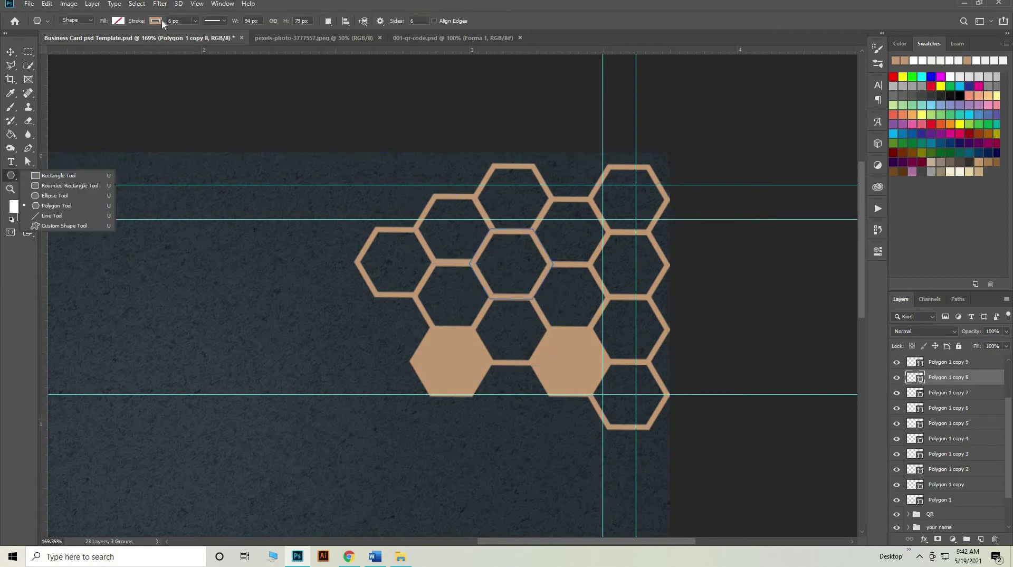
click(118, 21)
click(156, 20)
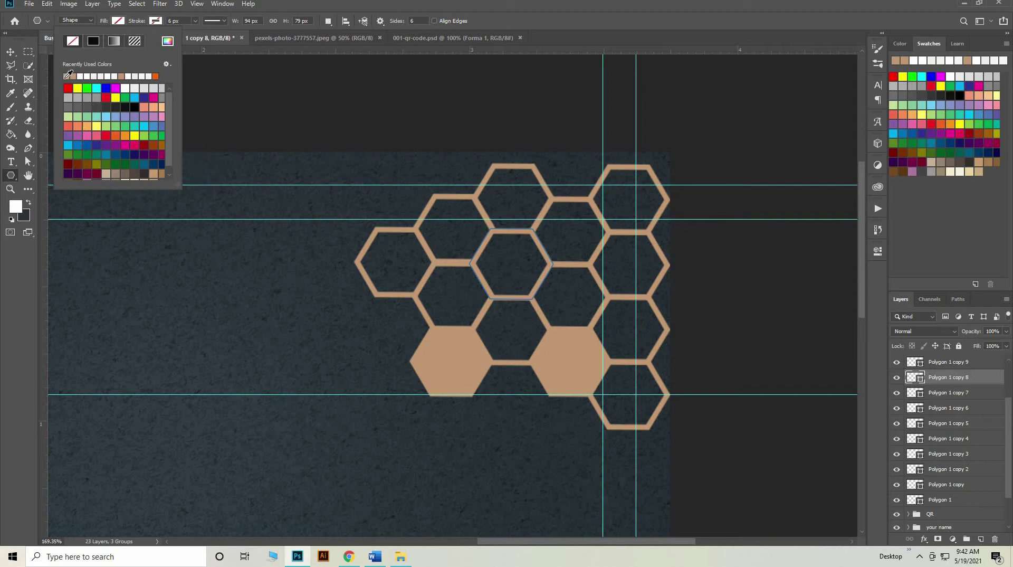
click(67, 76)
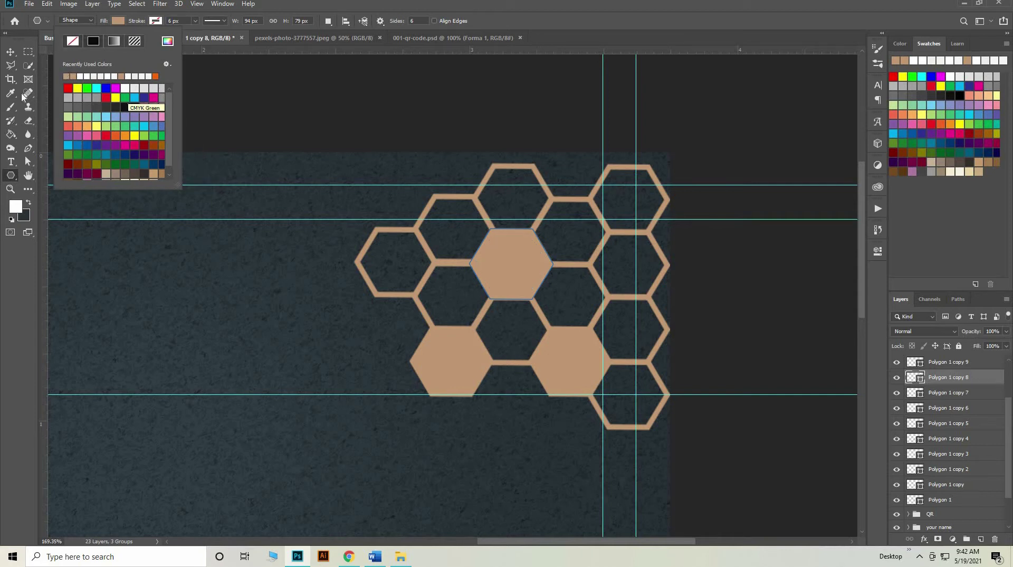
click(11, 52)
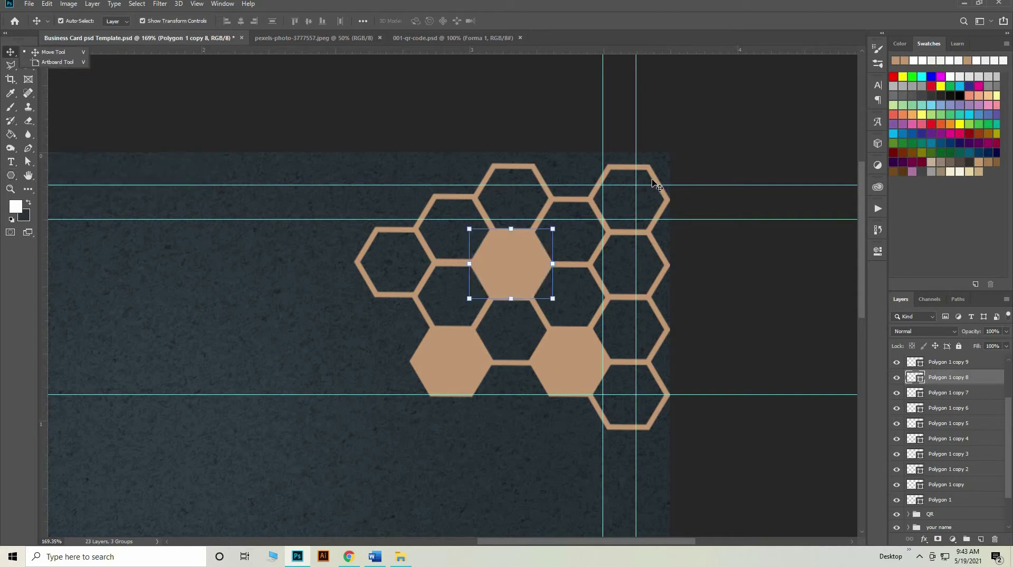
Fill the top-right hexagon tan and remove its outline
click(663, 189)
click(666, 194)
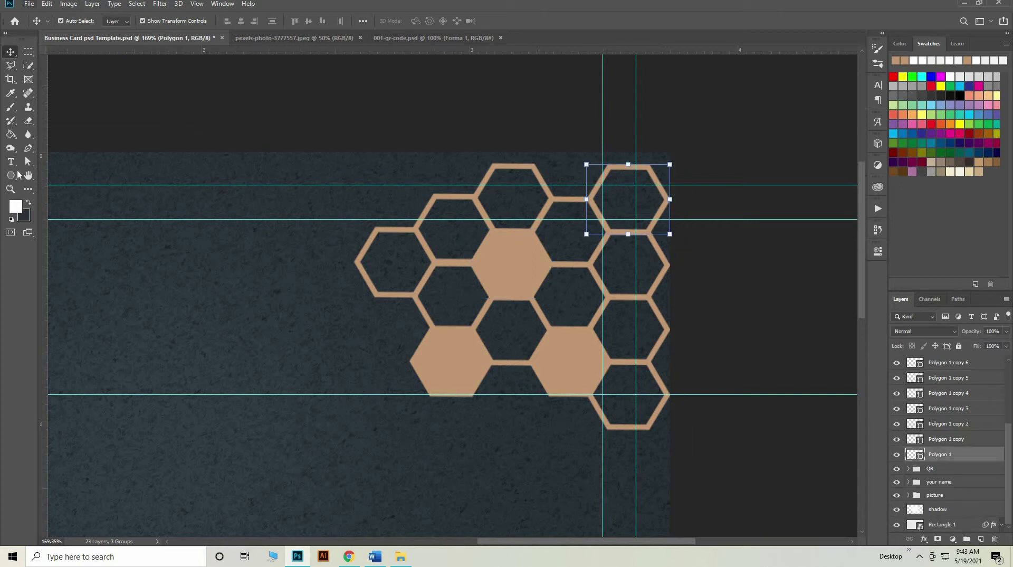
click(11, 175)
click(118, 21)
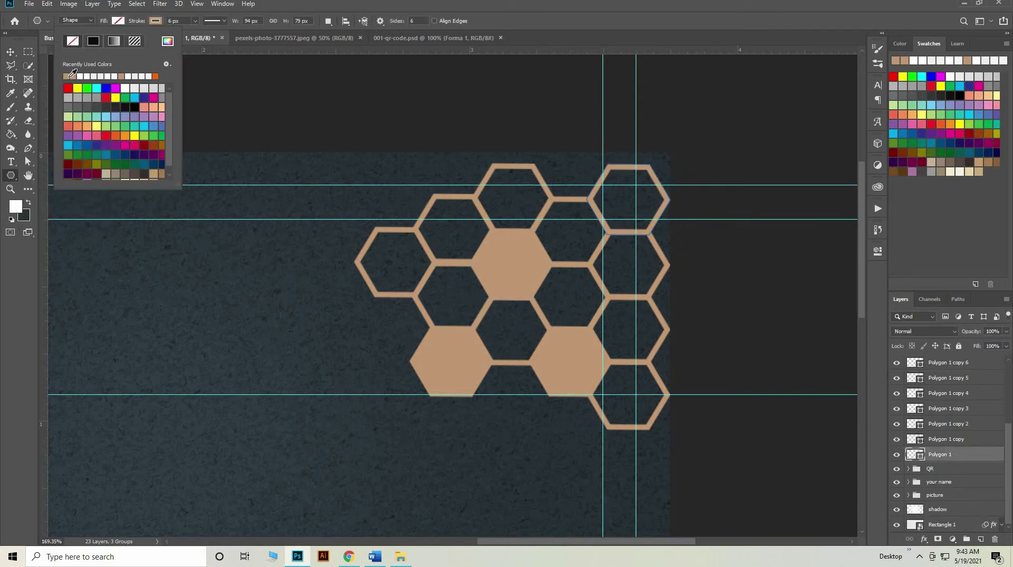
click(70, 76)
click(154, 21)
click(110, 40)
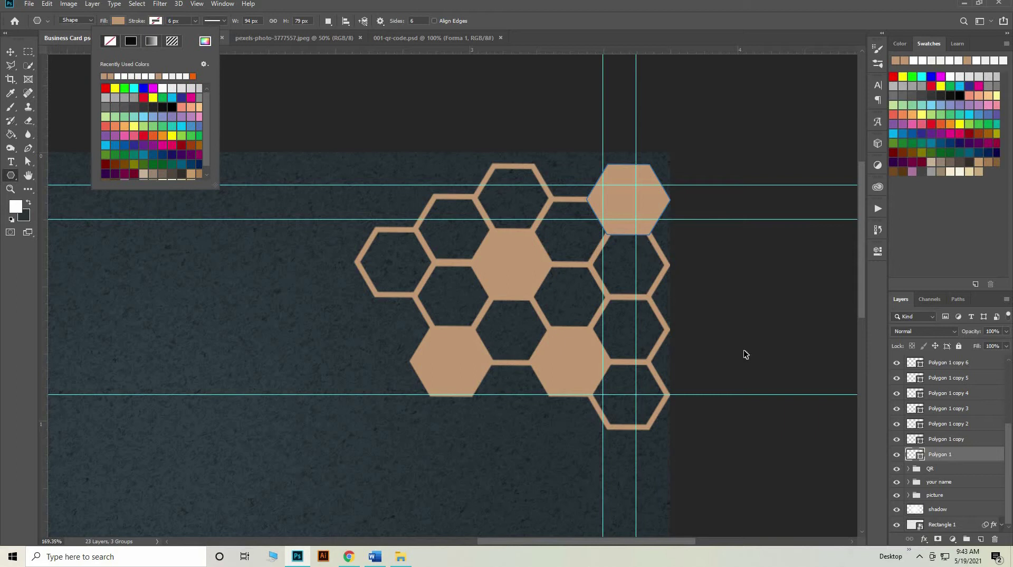
scroll(720, 350, down, 3)
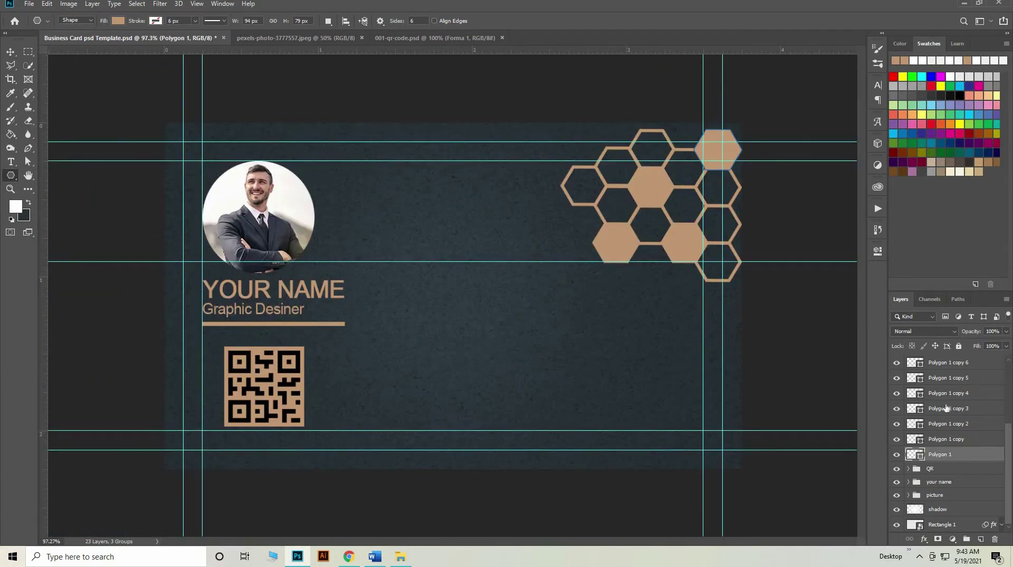
Group all the hexagon layers into Group 1
scroll(950, 390, up, 3)
shift+click(967, 364)
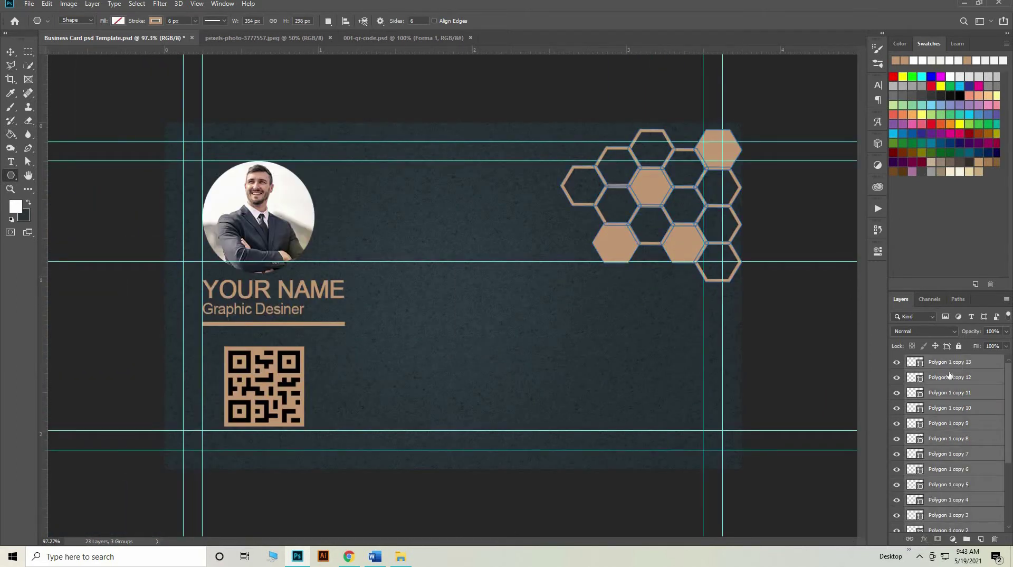
key(ctrl+g)
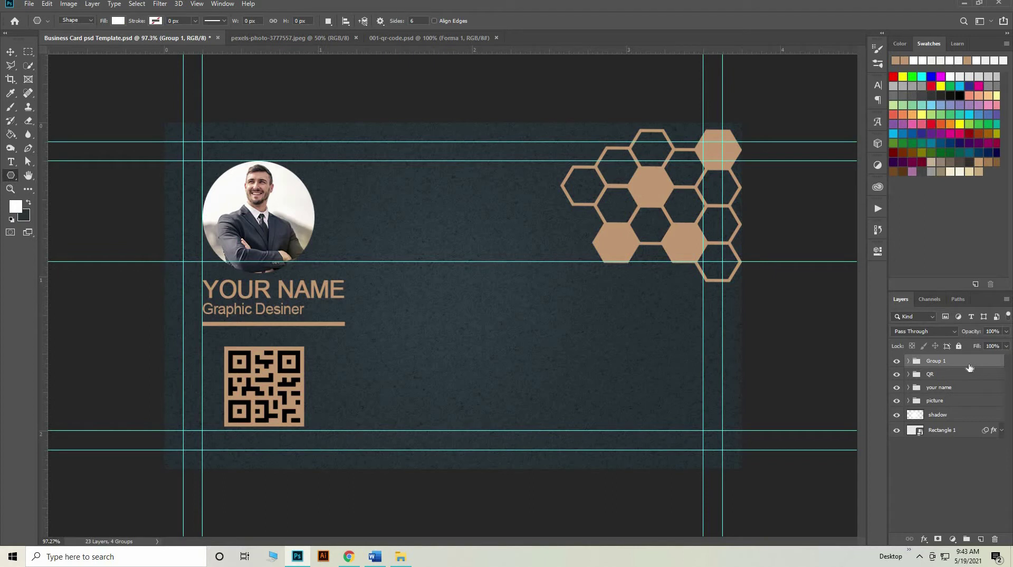
Transform-nudge the hexagon group slightly down and left with the arrow keys
key(ctrl+t)
key(Down)
key(Down)
key(Down)
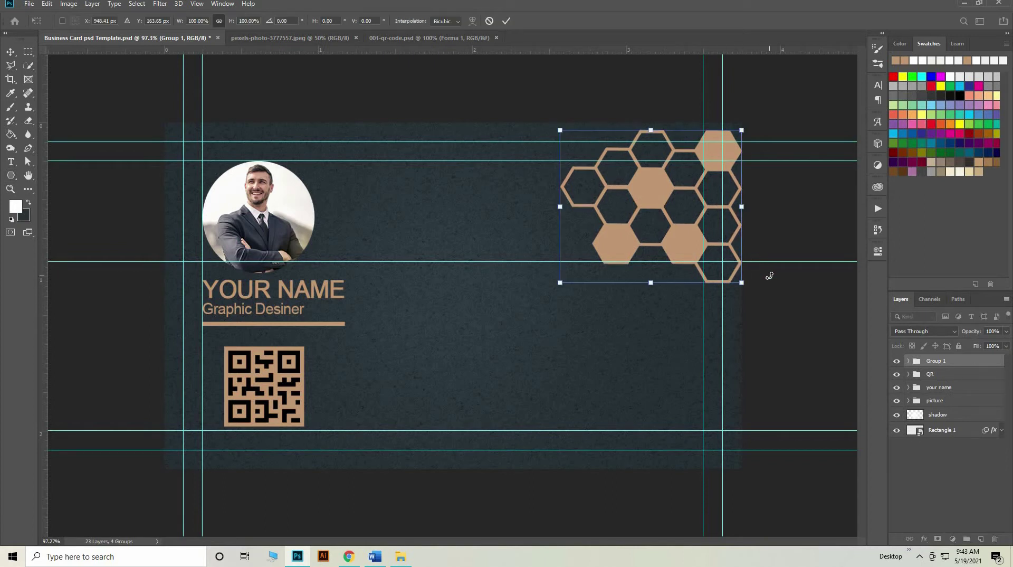
key(Down)
key(Down)
key(Down)
key(Down)
key(Down)
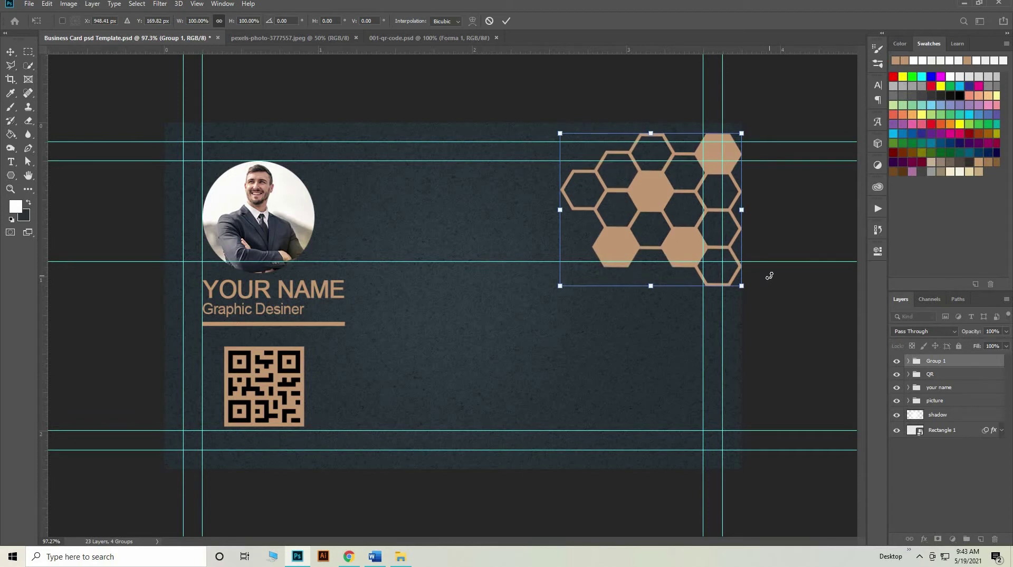
key(Down)
key(Down)
key(Down)
key(Down)
key(Down)
key(Down)
key(Down)
key(Down)
key(Down)
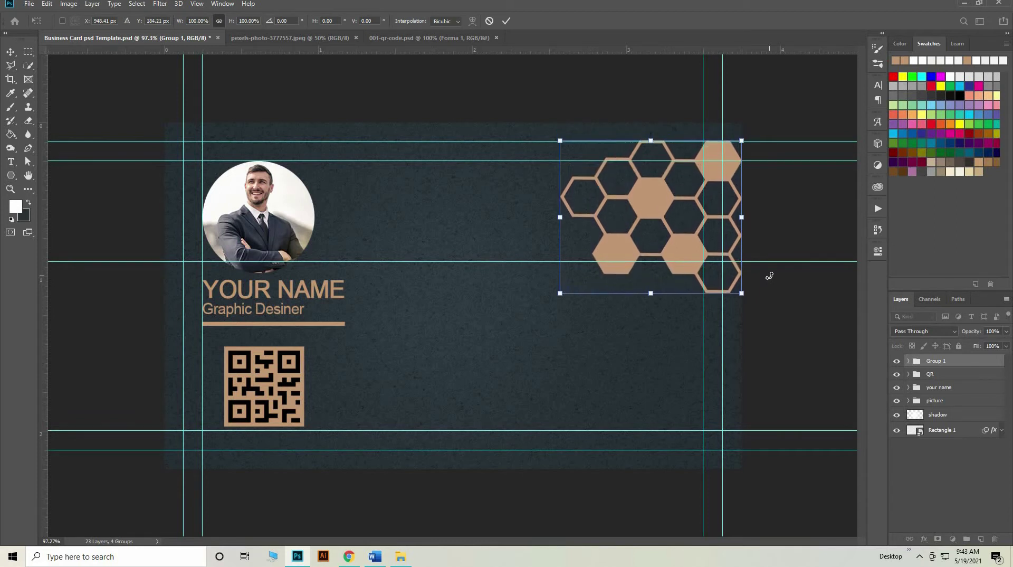
key(Down)
key(Down)
key(Down)
key(Left)
key(Left)
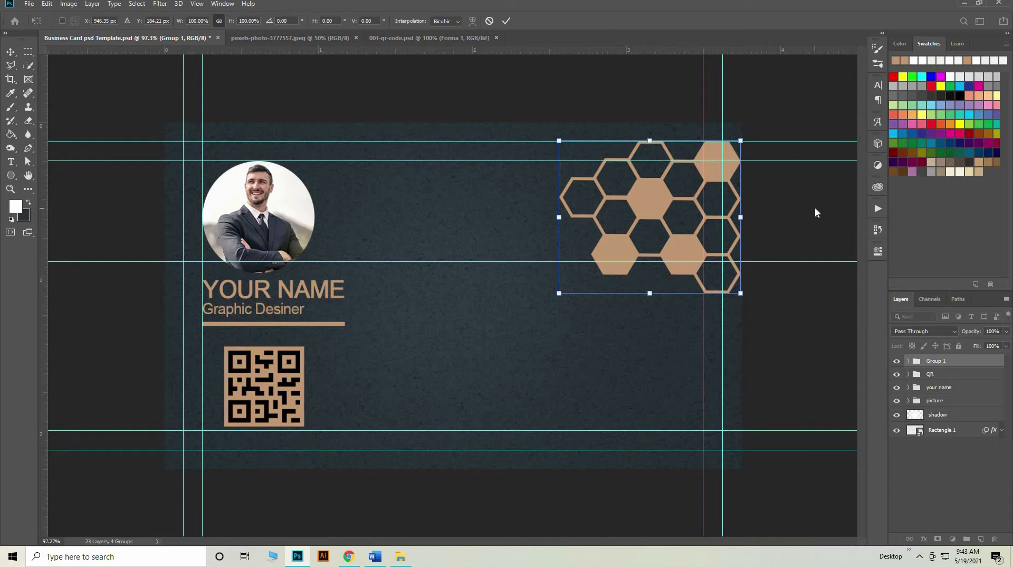
key(Up)
key(Up)
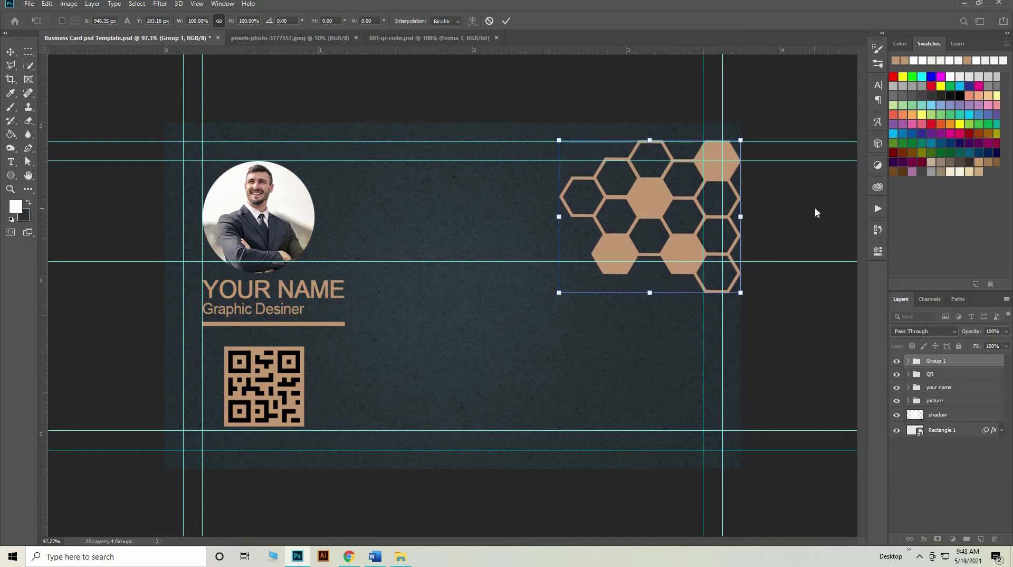
key(Up)
key(Left)
key(Left)
key(Left)
key(Left)
key(Left)
key(Left)
key(Left)
key(Left)
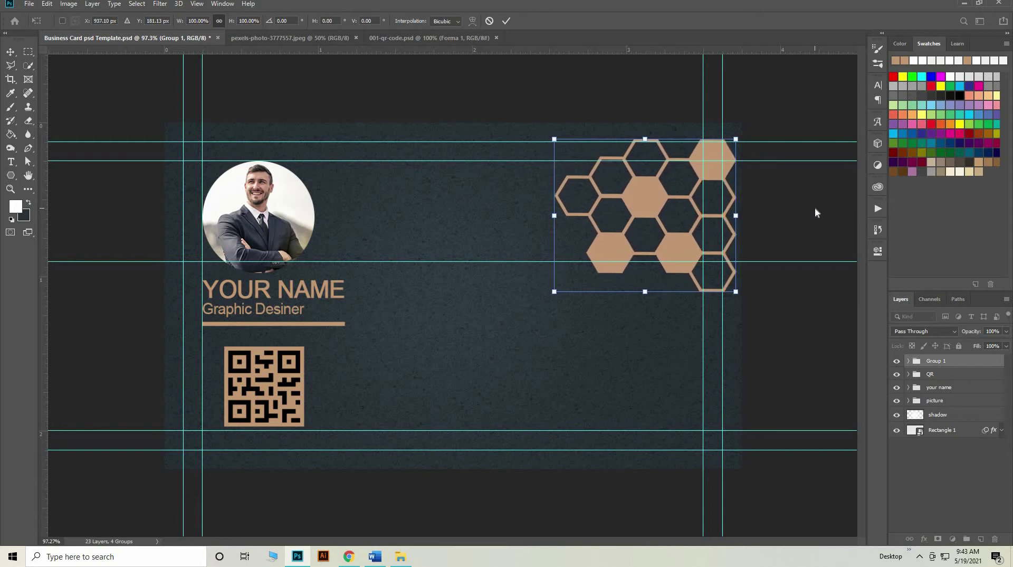
key(Return)
Select one upper-left hexagon inside the group with the Move tool
key(u)
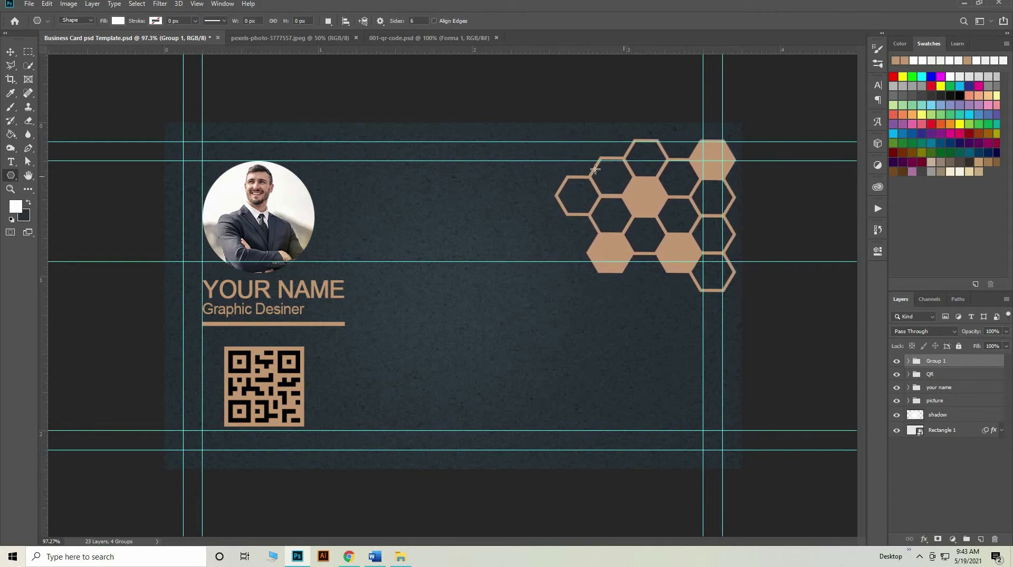
click(11, 52)
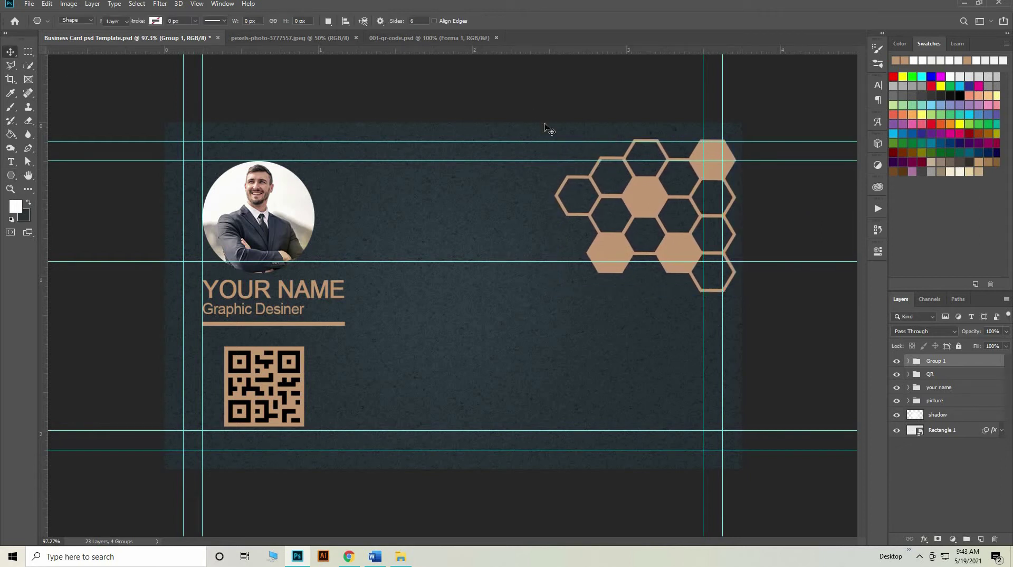
click(593, 174)
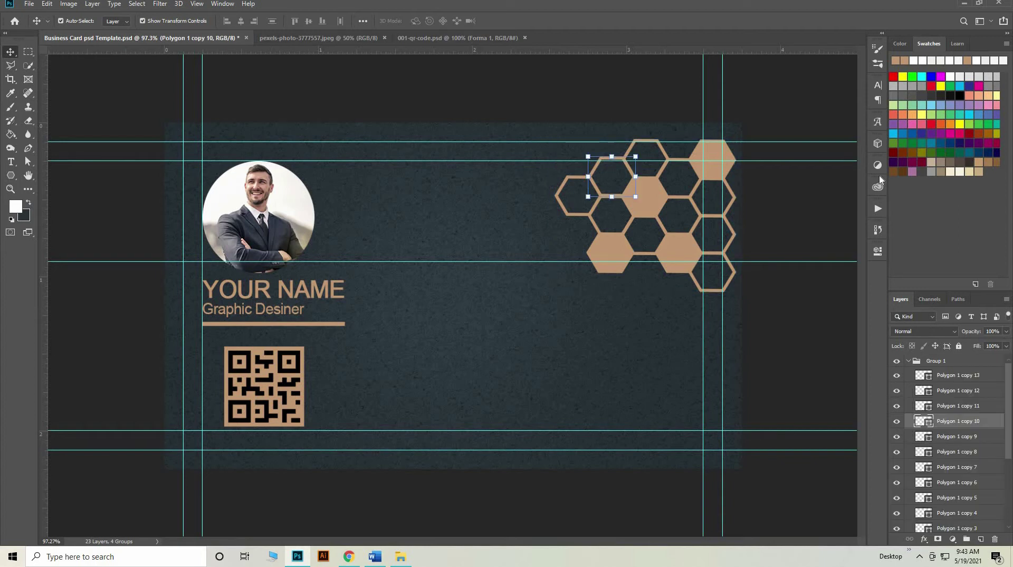
Nudge the outline hexagons down into line with their neighbours
key(Down)
key(Down)
scroll(629, 328, up, 5)
drag(495, 384, 406, 433)
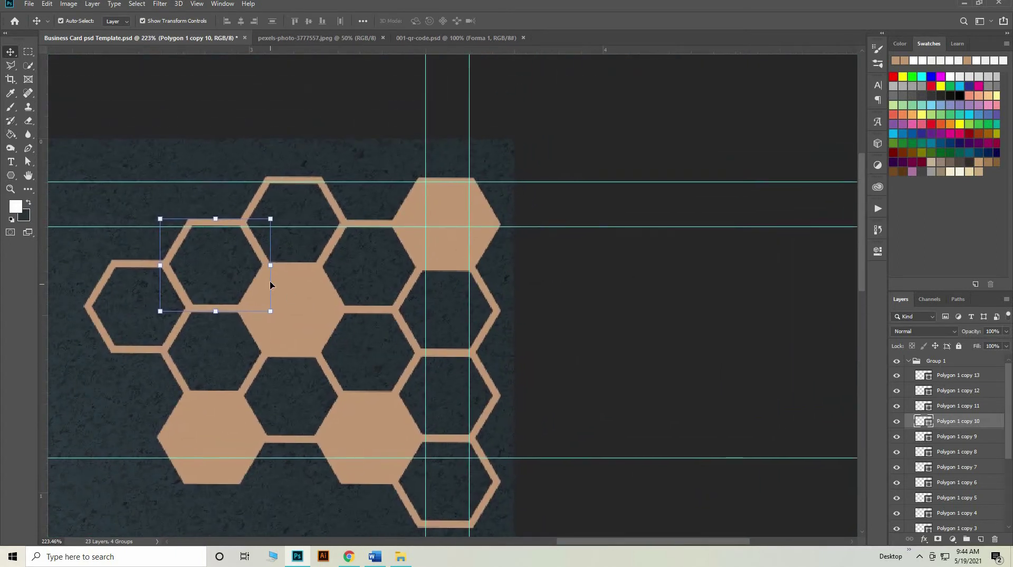
drag(229, 226, 229, 228)
ctrl+click(362, 233)
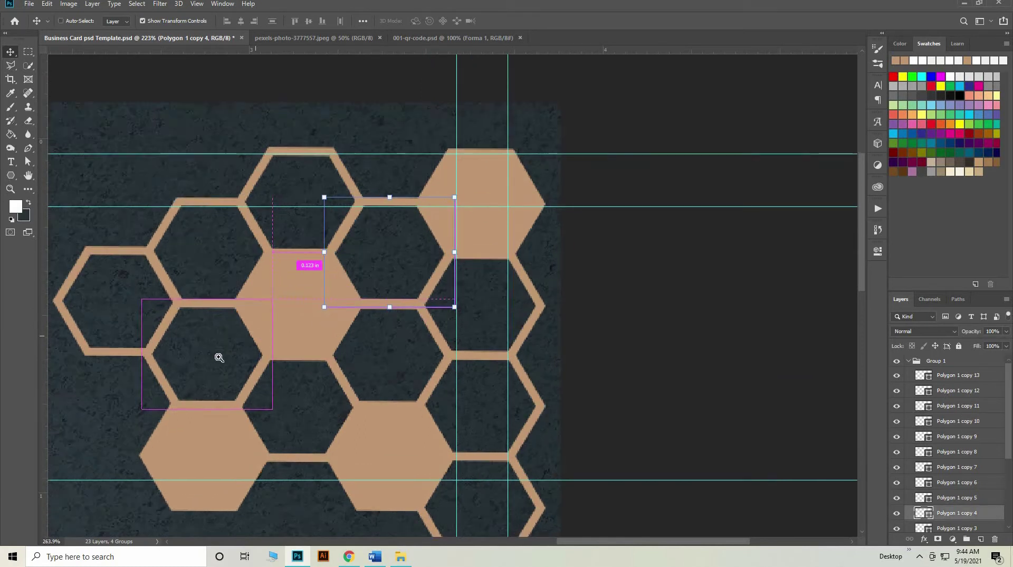
Zoom out, select Group 1 and collapse it in the Layers panel
key(ctrl+minus)
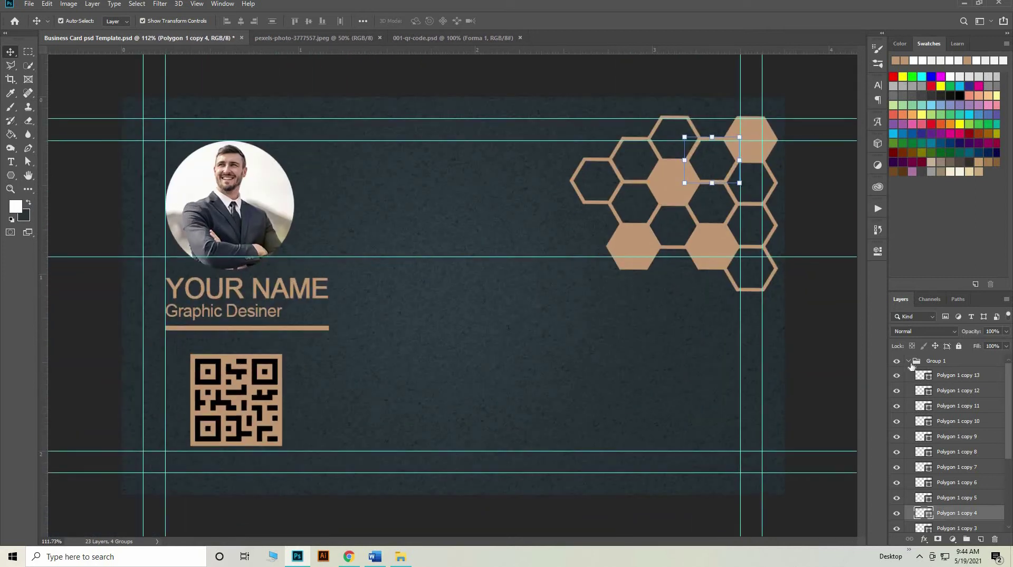
click(907, 362)
click(910, 361)
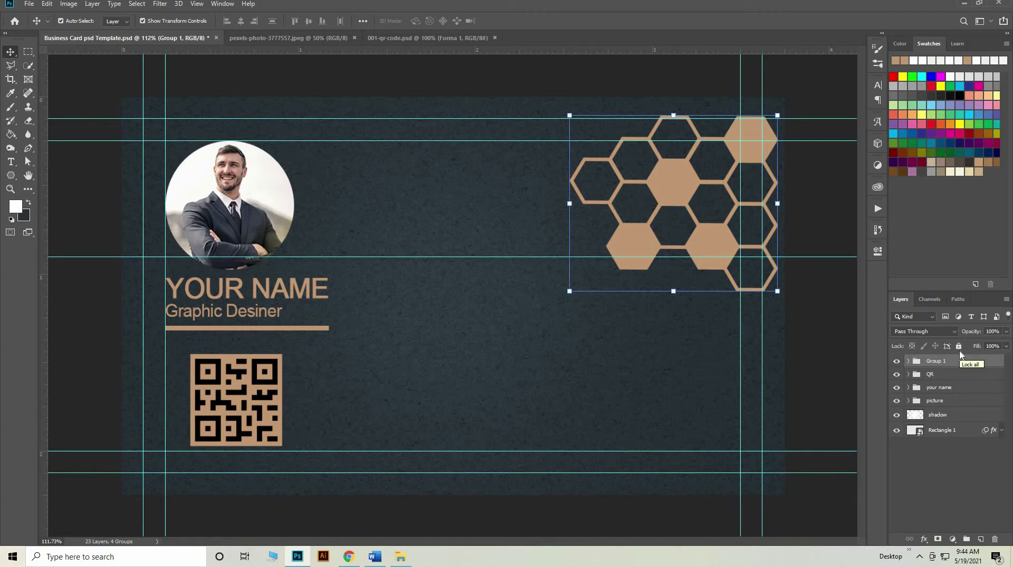
Add a horizontal text line with a placeholder phone number in the card's lower middle
click(11, 161)
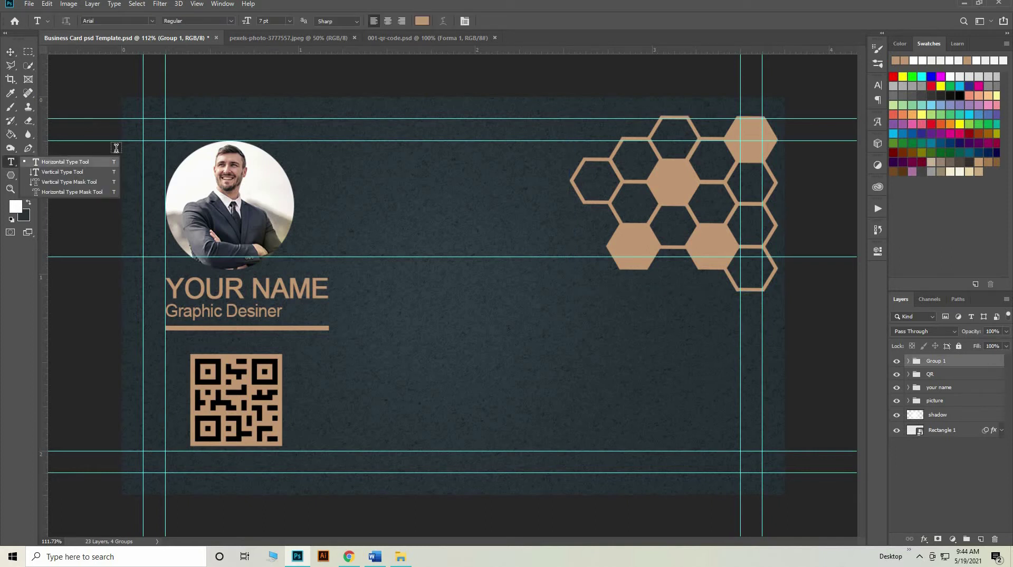
click(50, 163)
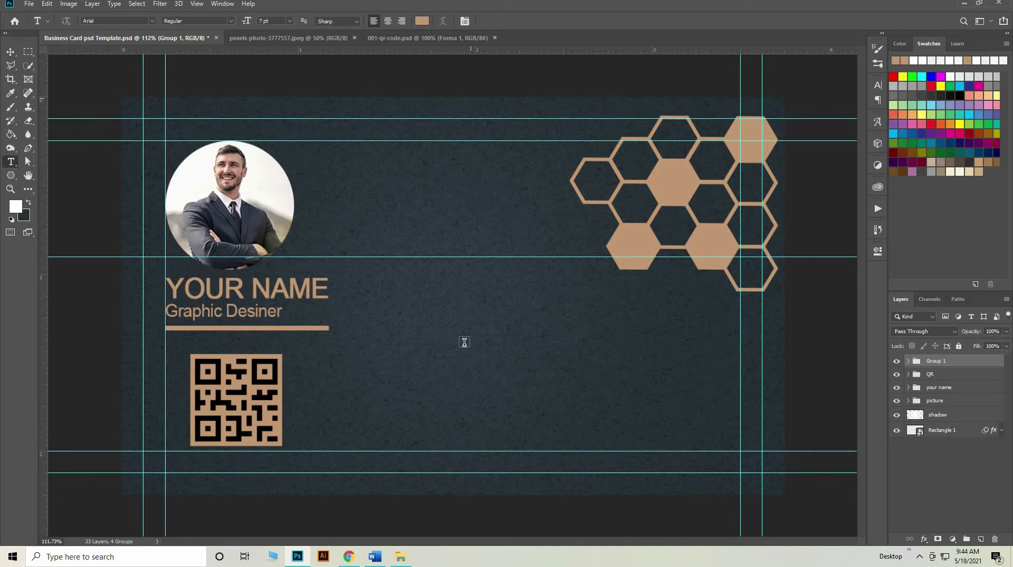
click(516, 336)
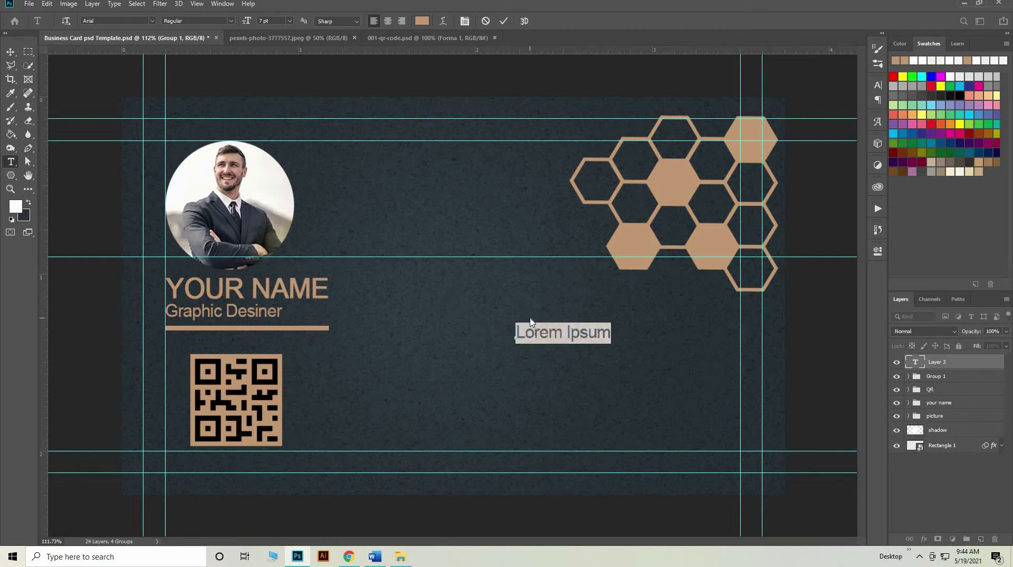
key(BackSpace)
text(+12)
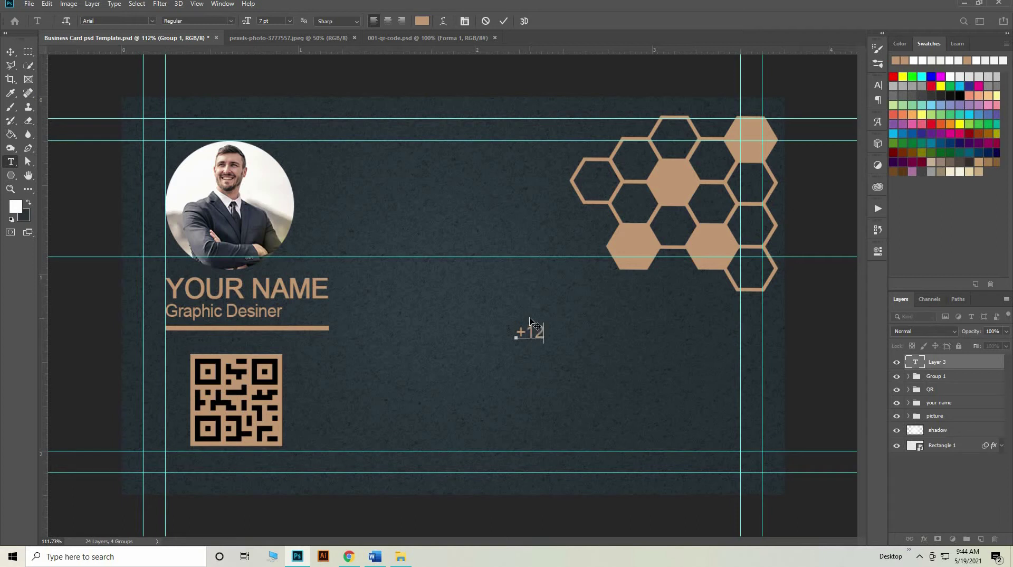
text(3 4)
text(55)
text(7)
text(890)
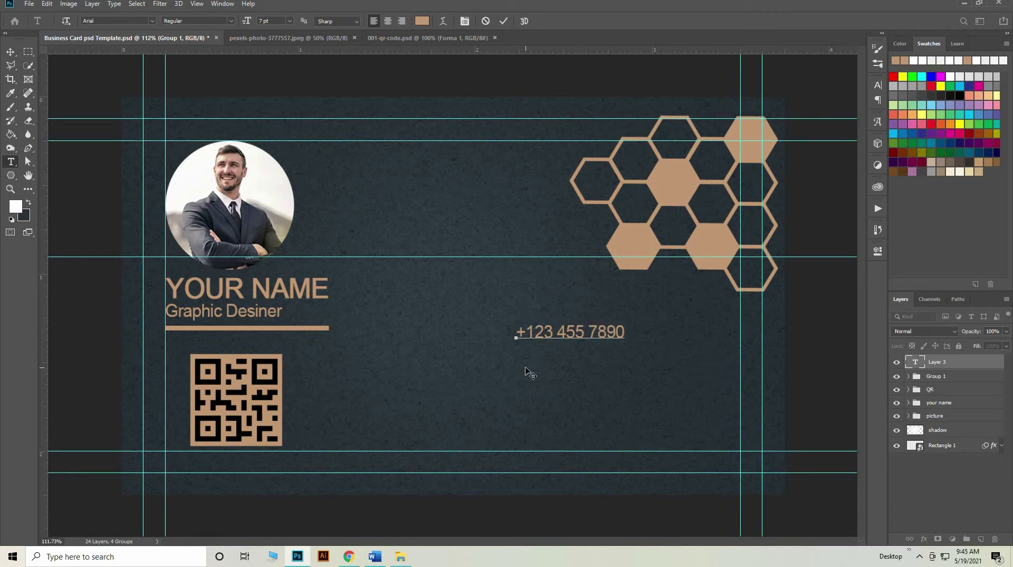
click(527, 360)
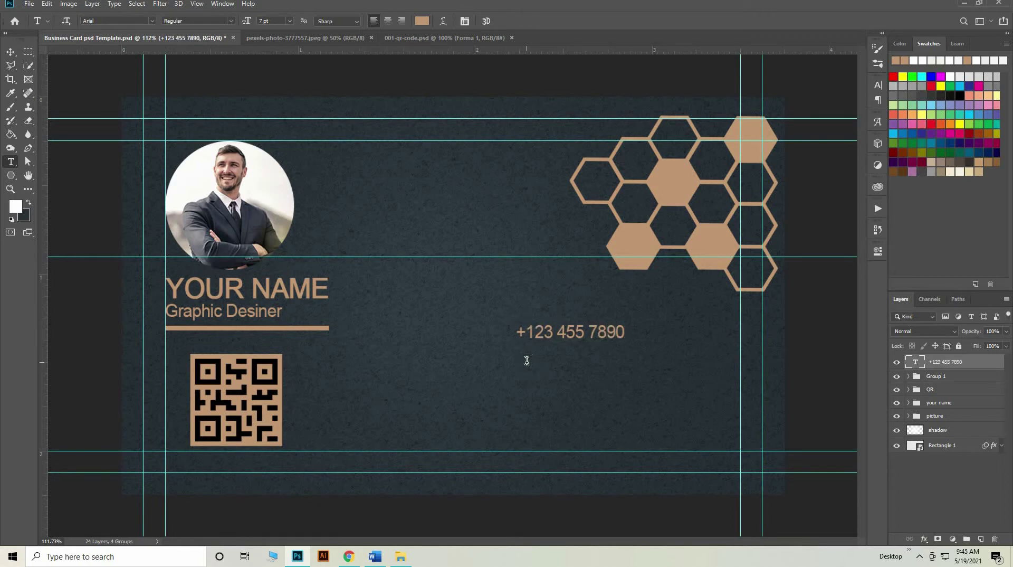
click(527, 360)
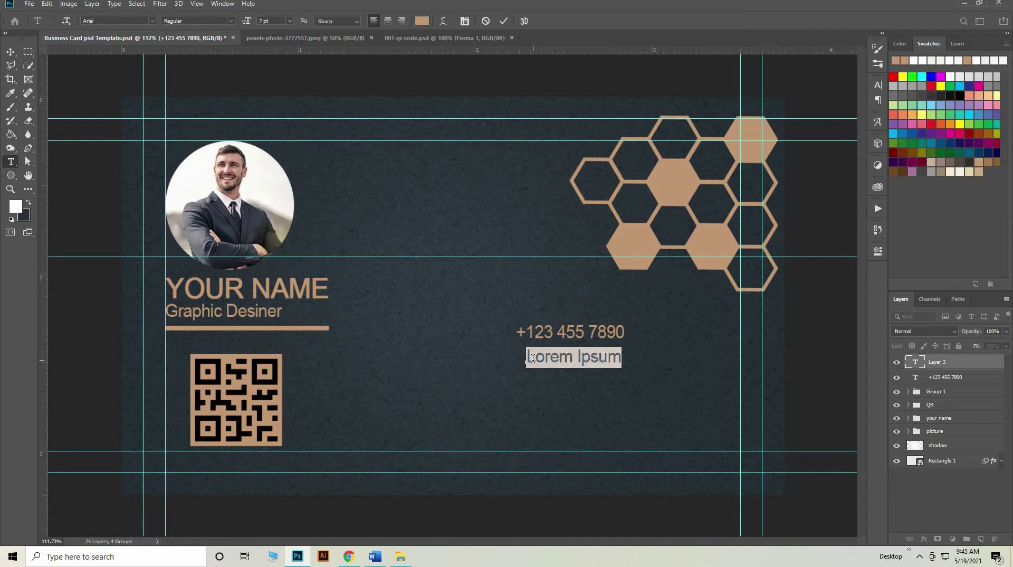
text(yo)
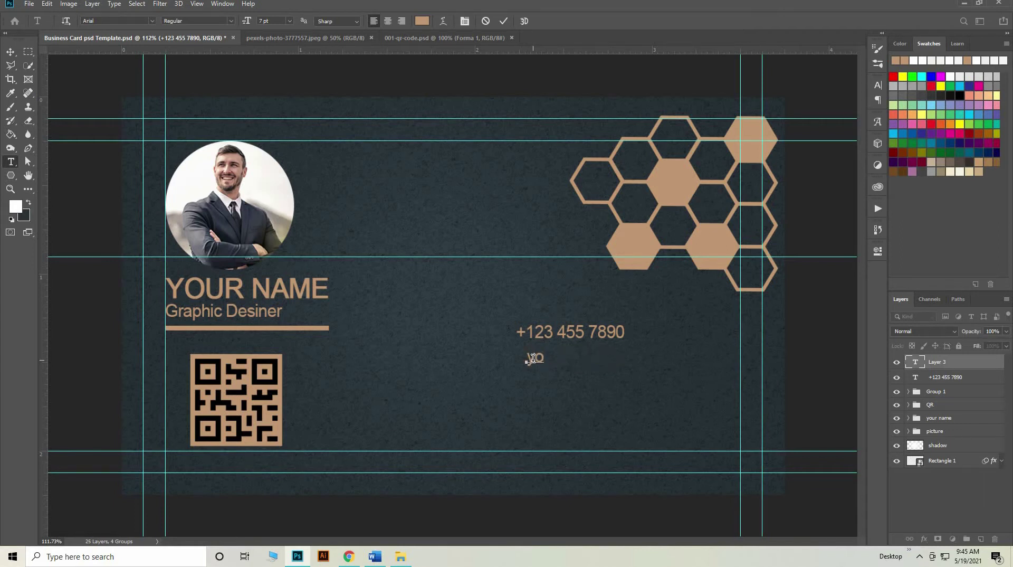
text(ur)
text(email)
text(@)
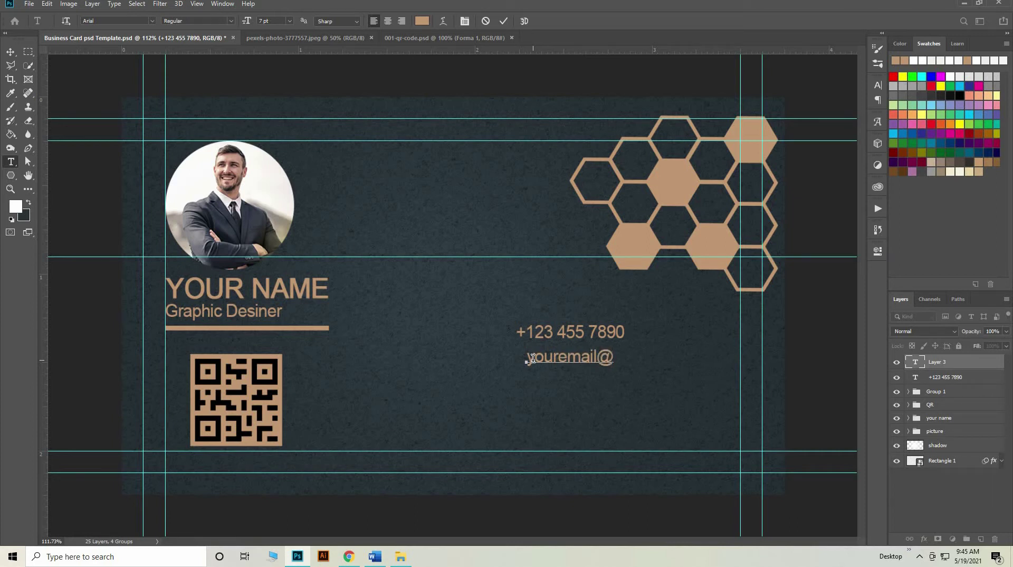
text(mail.)
text(com)
click(505, 21)
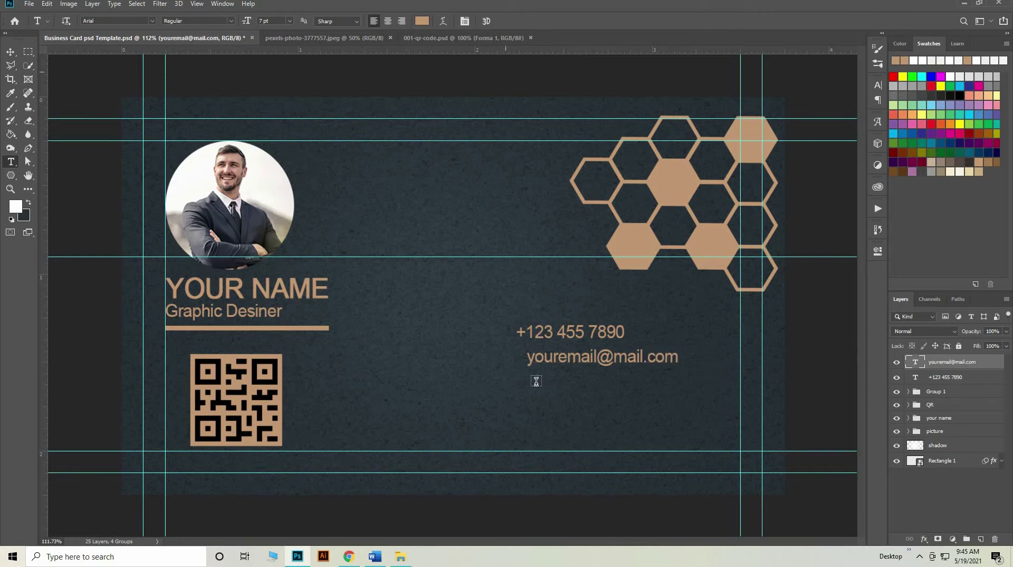
click(536, 380)
text(www.)
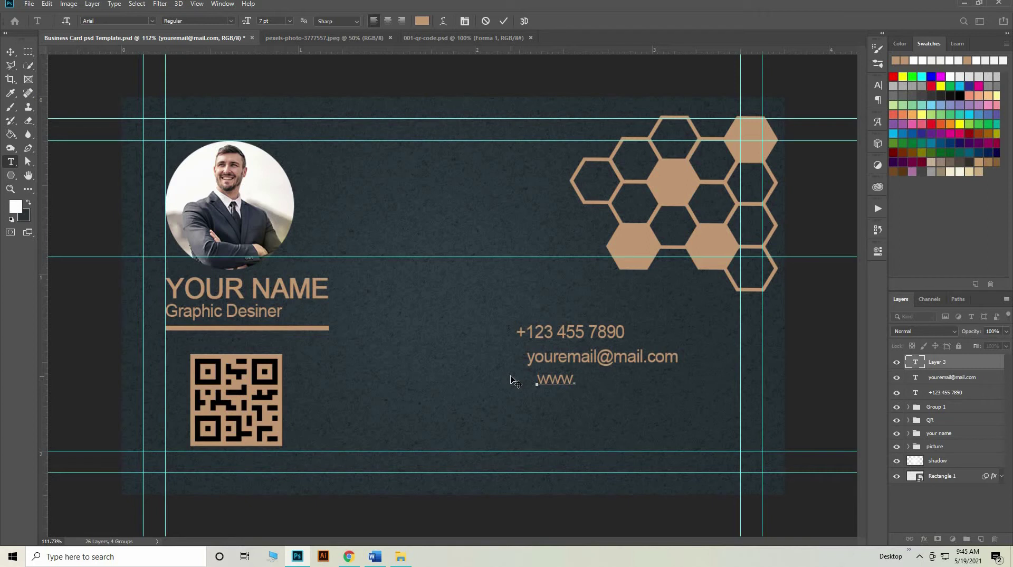
text(your)
text(websit)
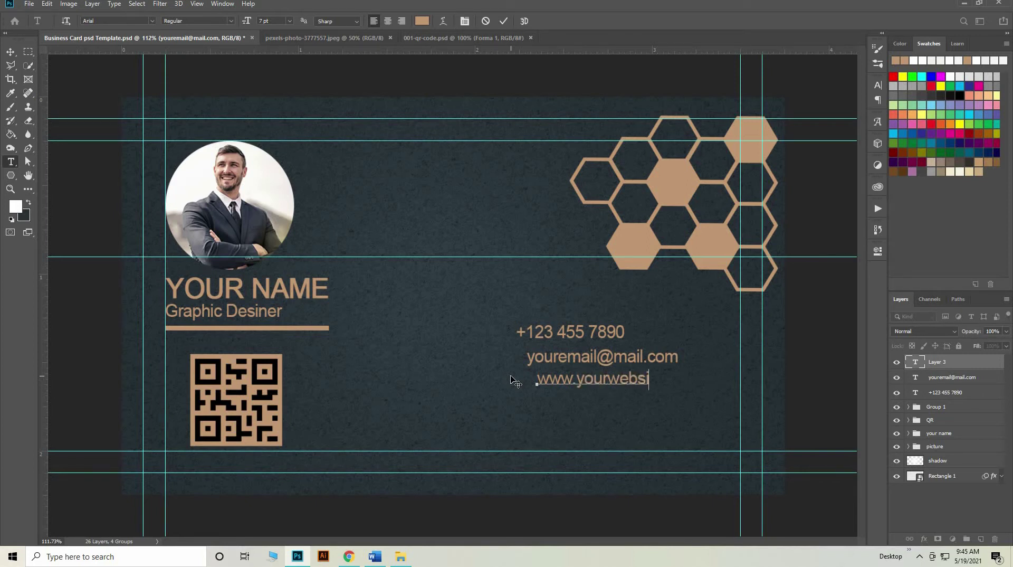
text(e.c)
text(om)
click(504, 21)
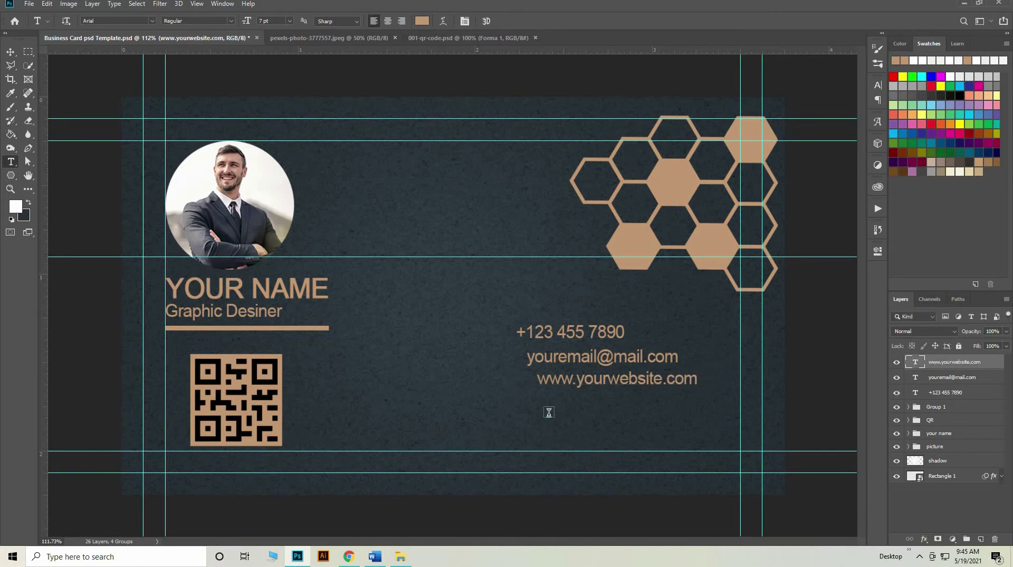
Add a placeholder street-and-city address line below the website
click(549, 412)
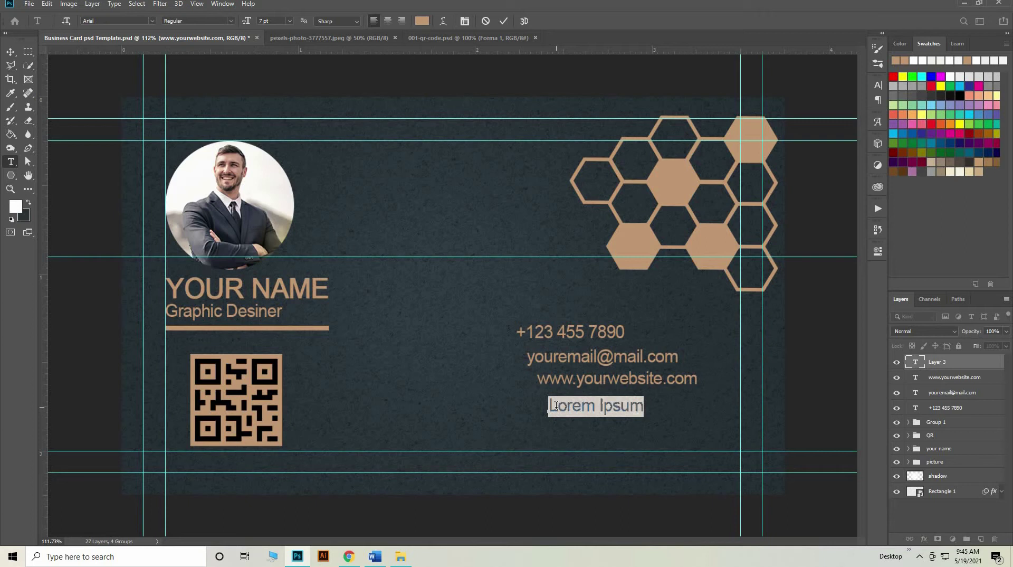
text(your a)
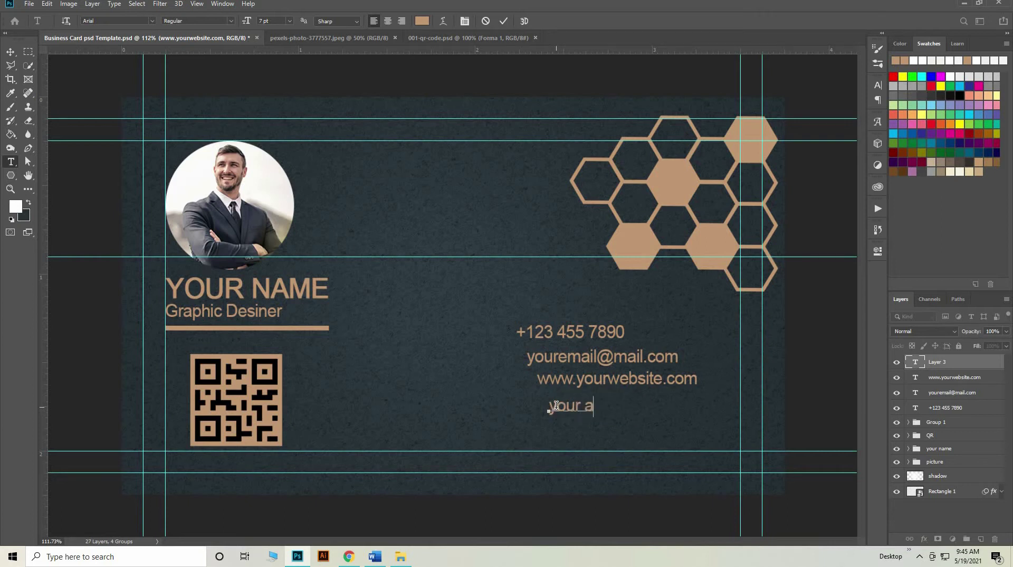
text(dre)
text(ss str)
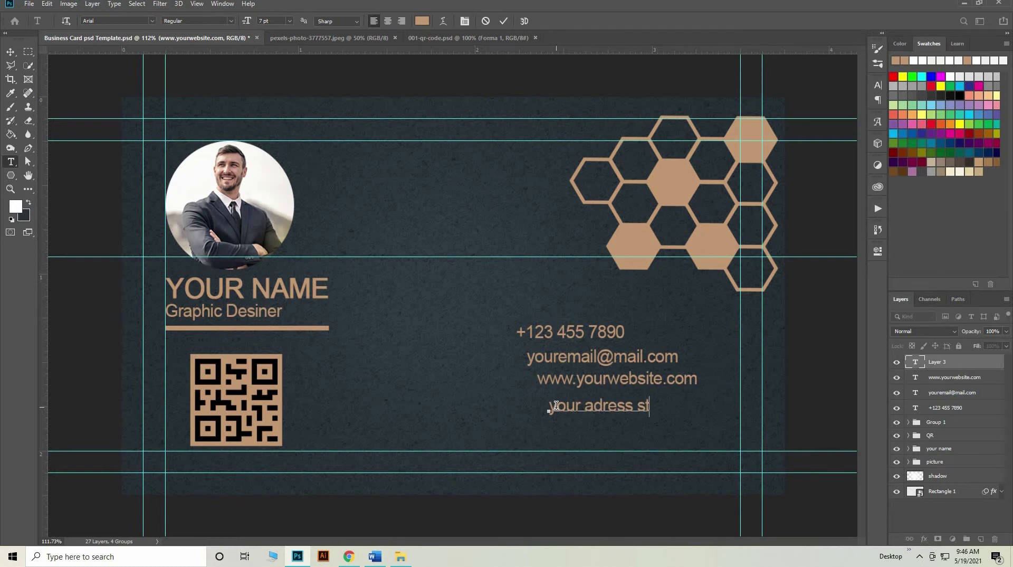
text(eet,c)
text(ity)
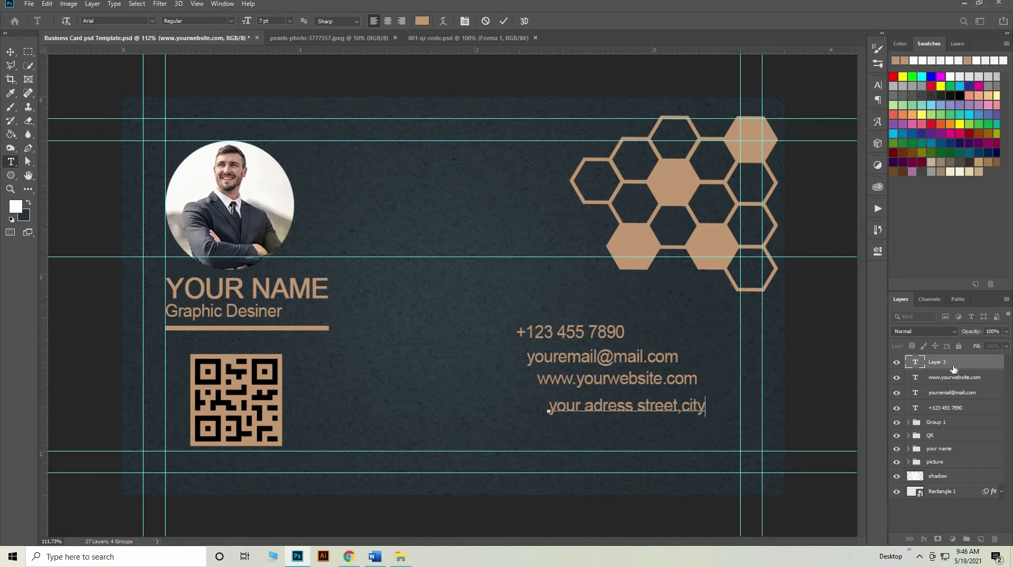
click(506, 20)
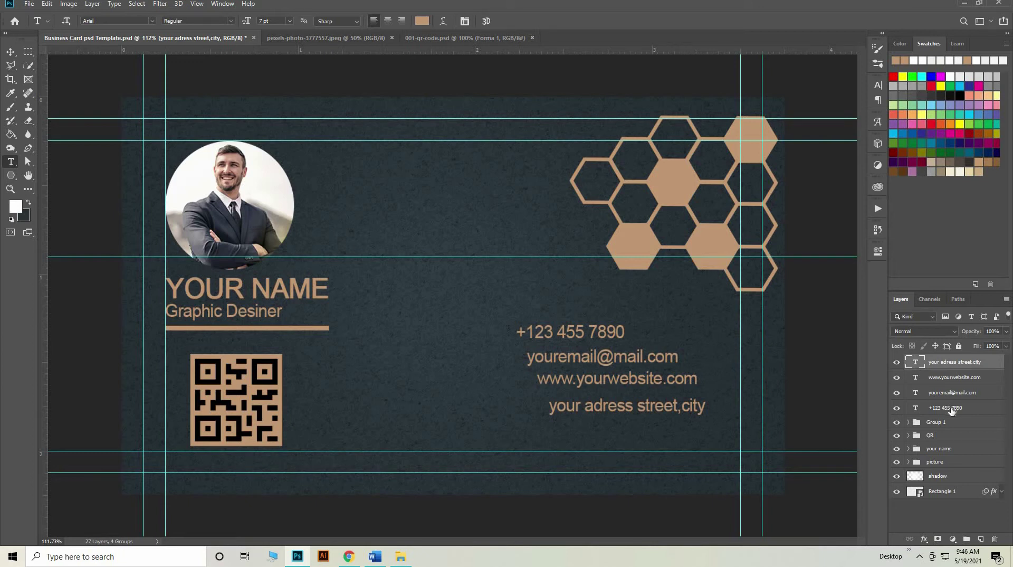
click(951, 411)
Left-align the four contact text layers and distribute them evenly top to bottom
shift+click(955, 362)
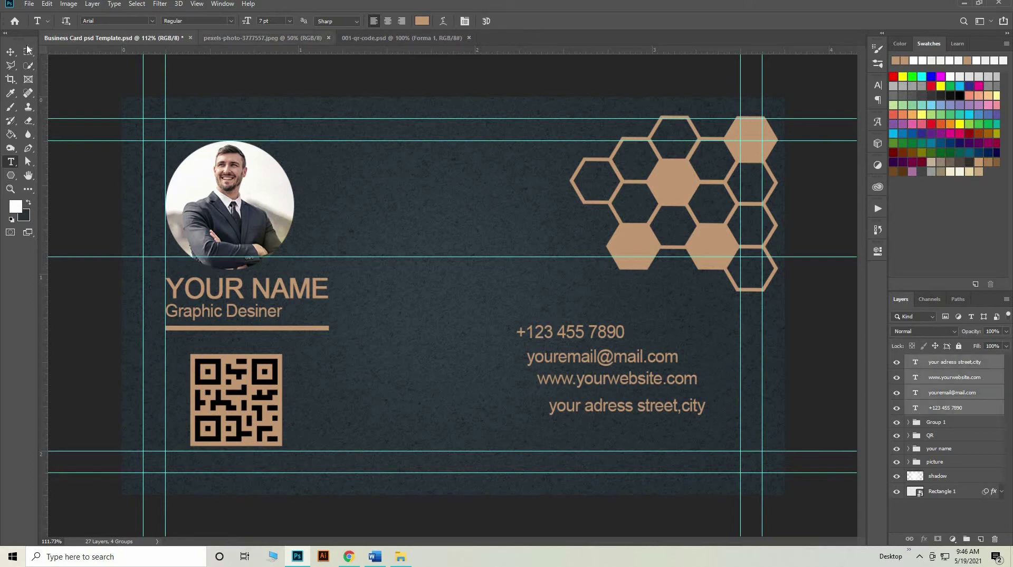
click(10, 52)
click(242, 21)
click(277, 19)
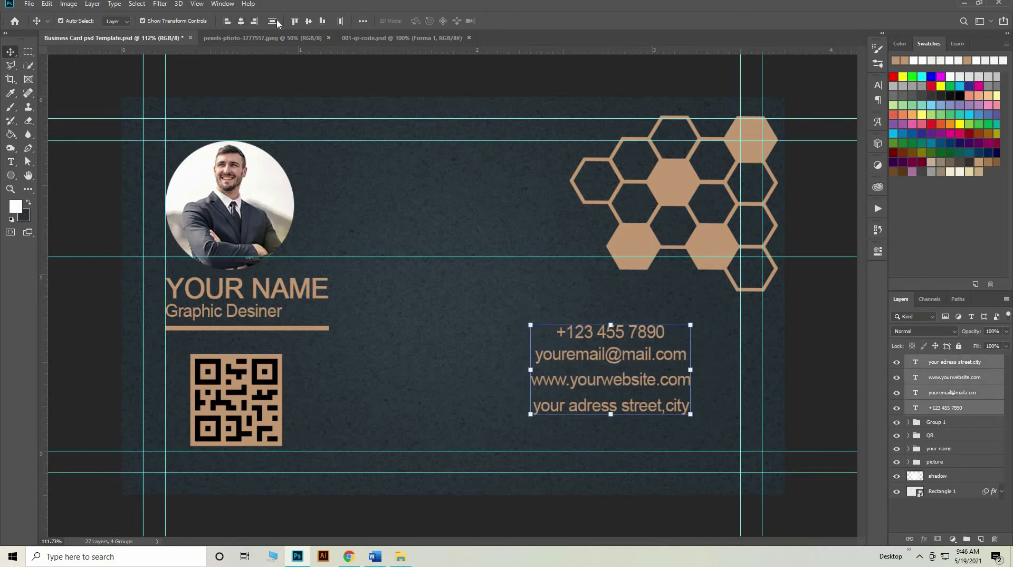
click(229, 24)
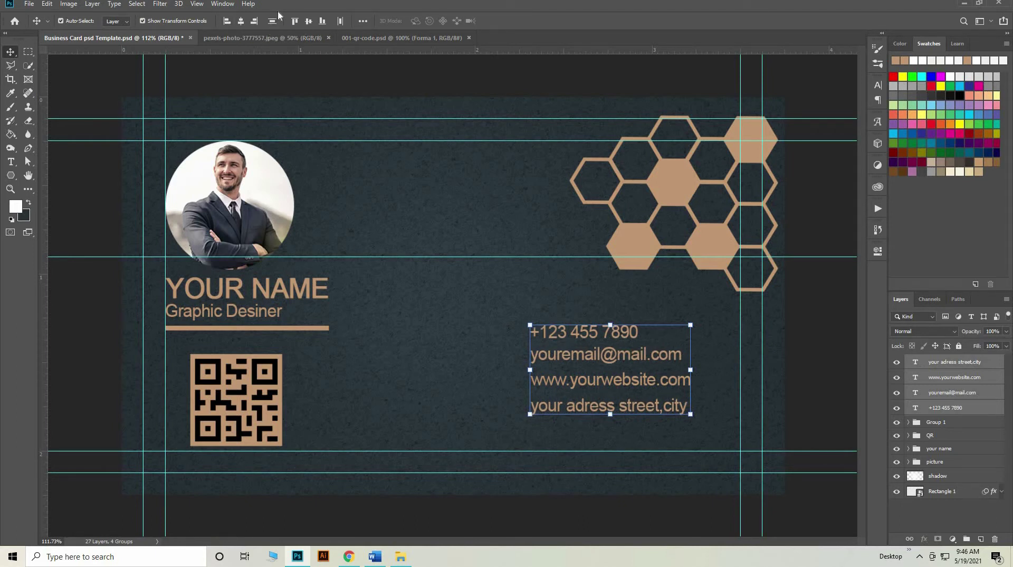
click(363, 21)
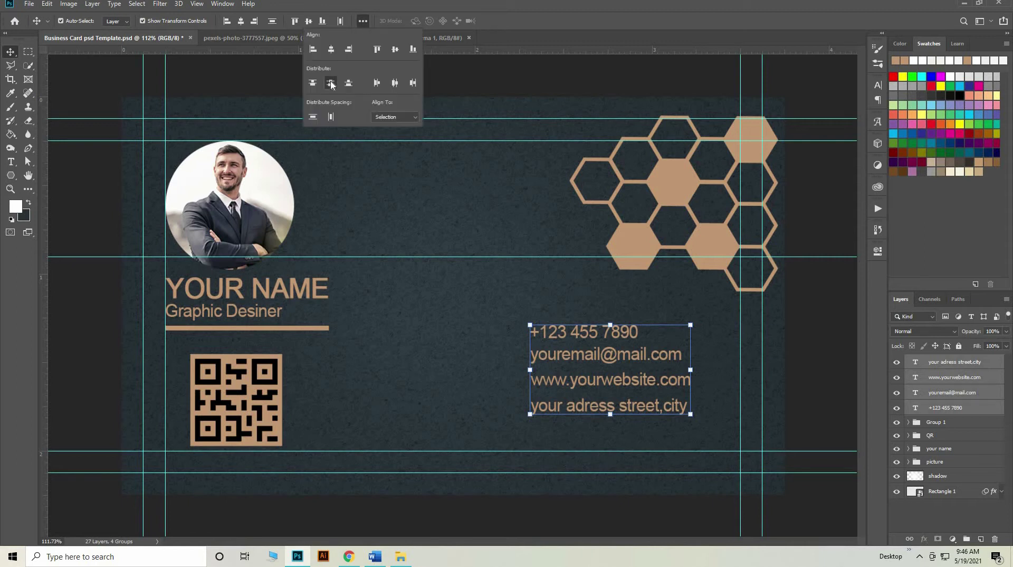
click(333, 86)
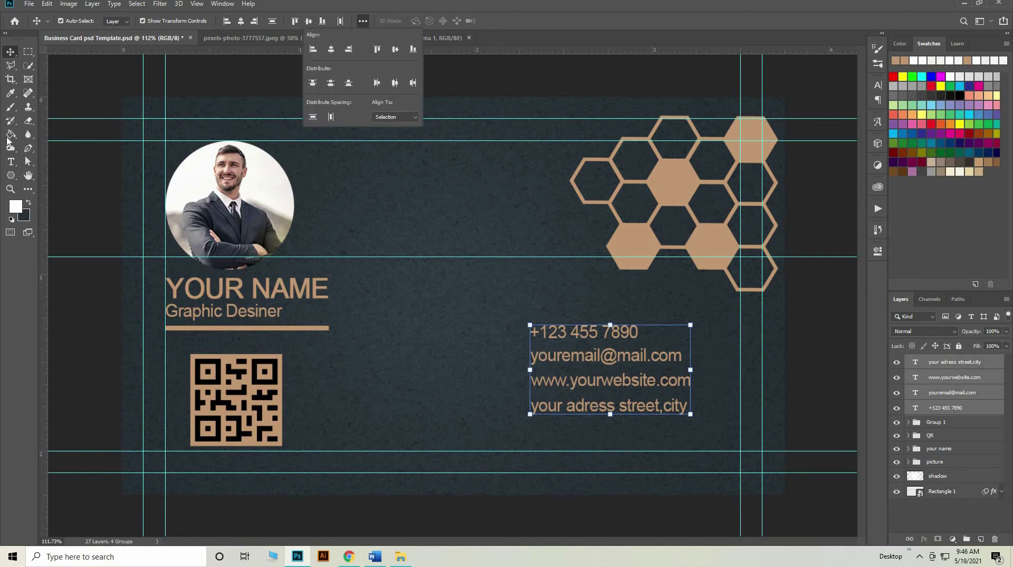
Open the 003-location.psd icon file from File Explorer
right_click(11, 163)
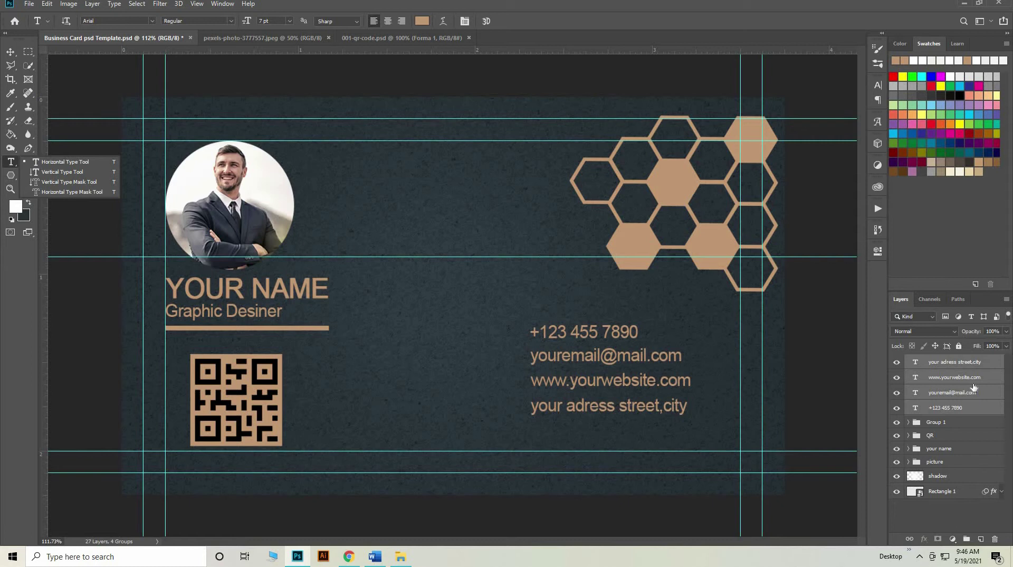
click(401, 557)
double_click(347, 74)
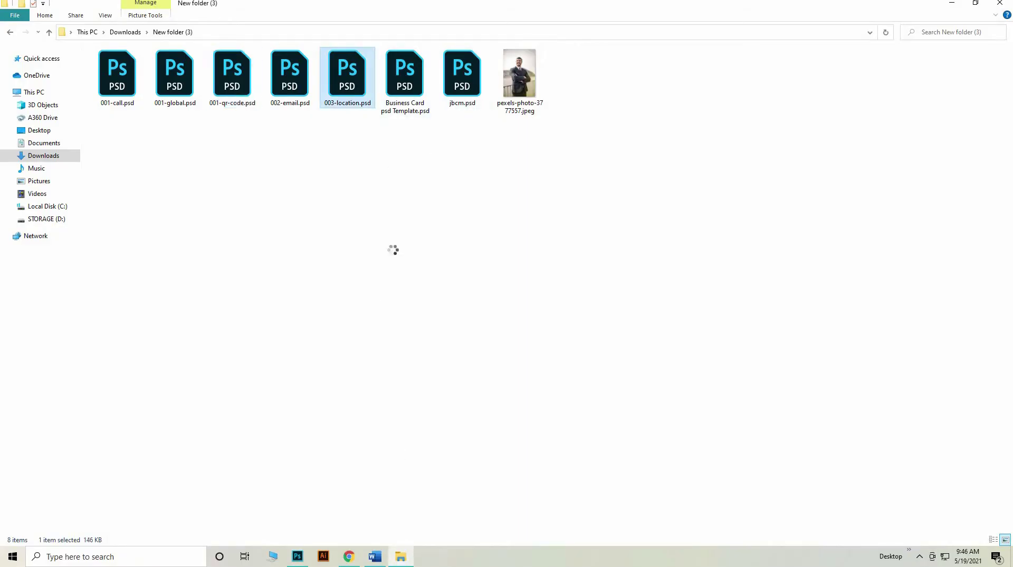
key(alt+Tab)
Open the e-mail, globe and phone icon files in Photoshop
double_click(289, 74)
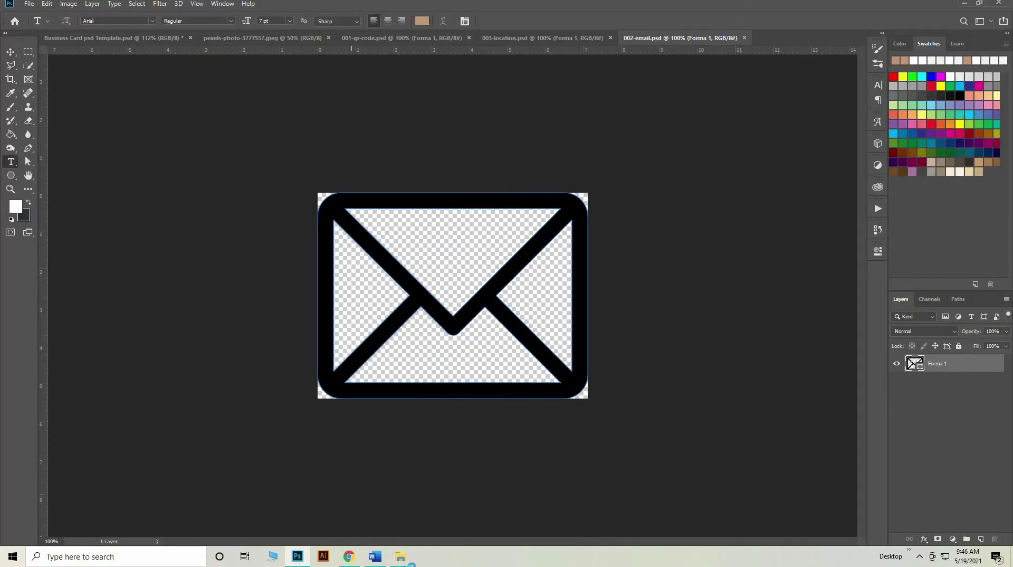
click(402, 558)
double_click(178, 101)
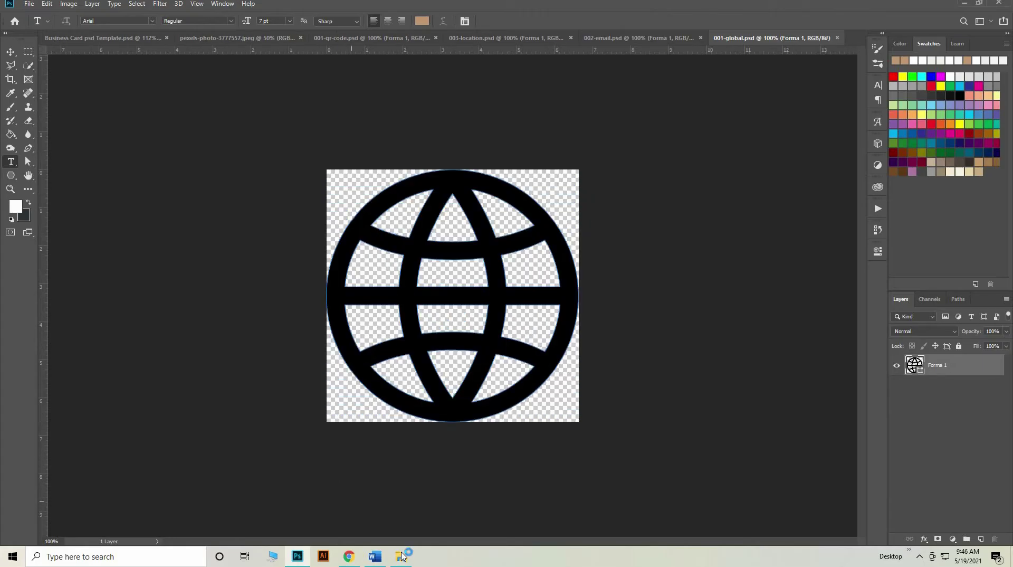
click(401, 556)
double_click(124, 84)
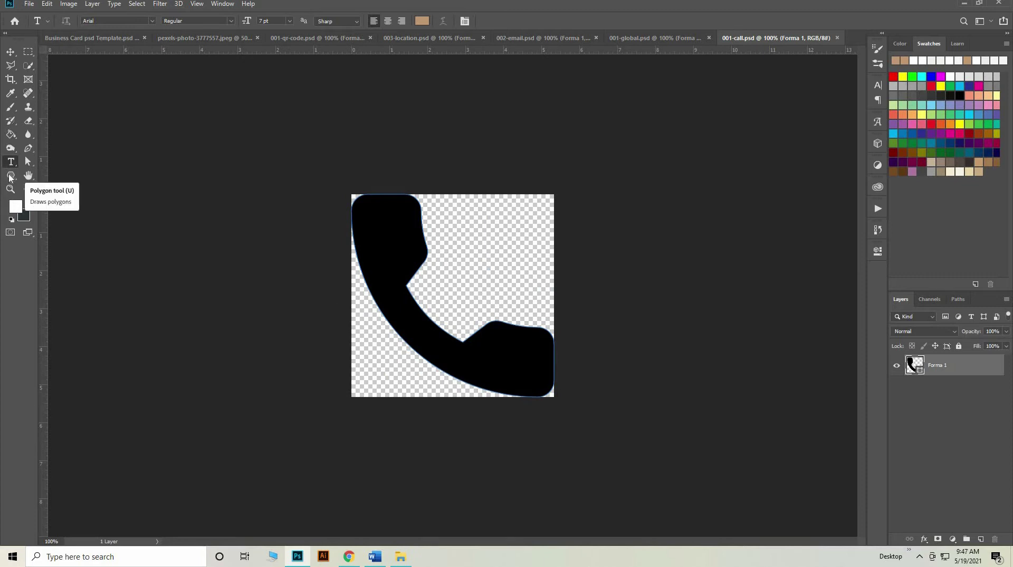
Set the phone icon to no fill with a tan 4 px stroke
click(8, 176)
click(118, 20)
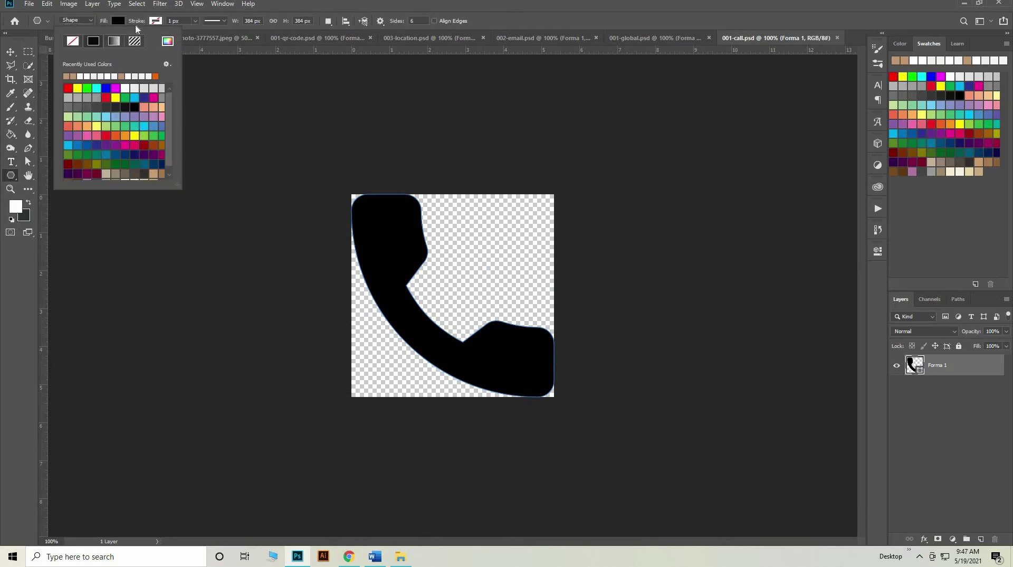
click(110, 41)
click(156, 21)
click(104, 76)
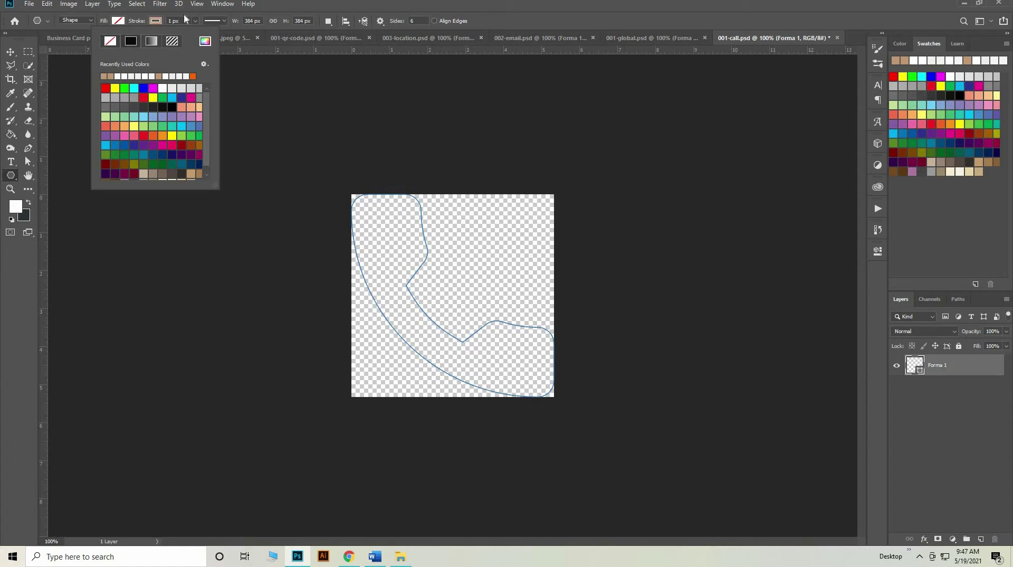
click(174, 21)
text(4)
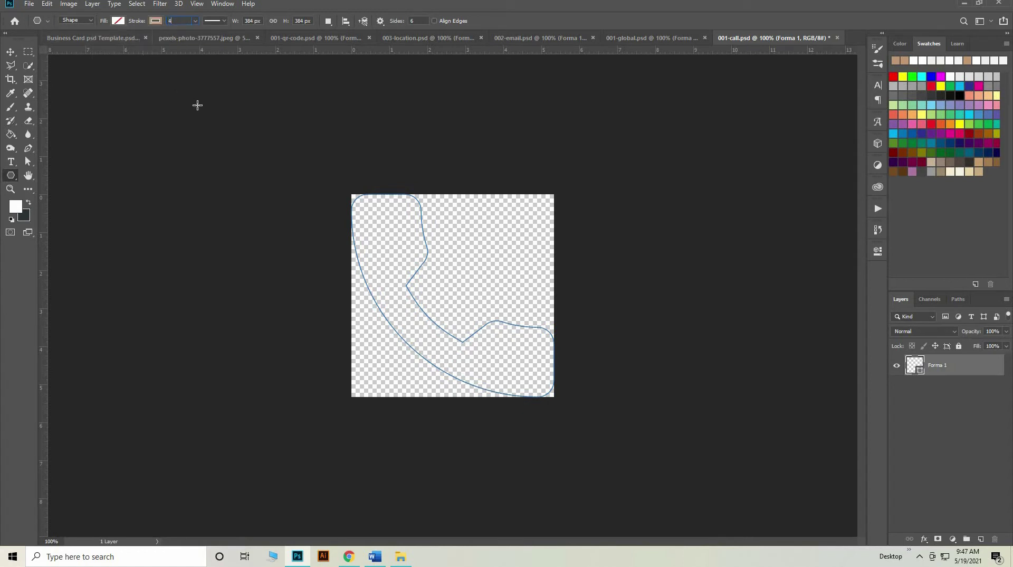
key(Return)
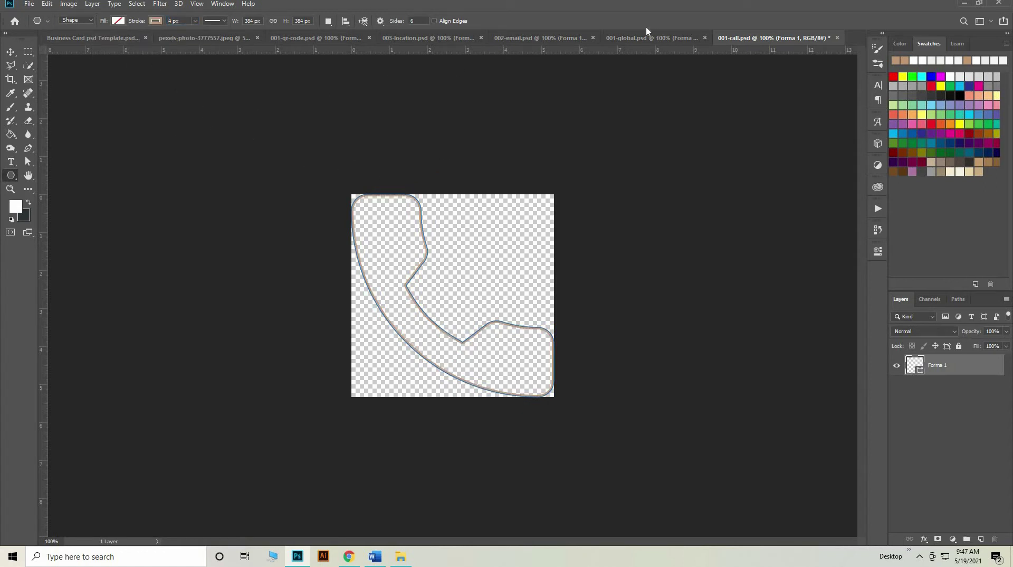
Fill the globe, envelope and location pin icons tan, then close the QR code document
click(647, 34)
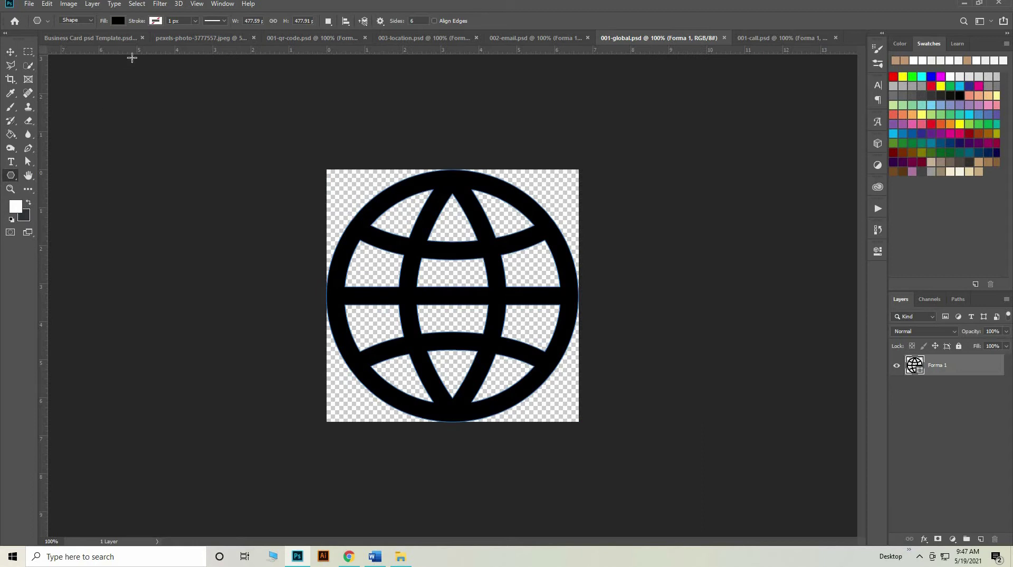
click(118, 20)
click(66, 76)
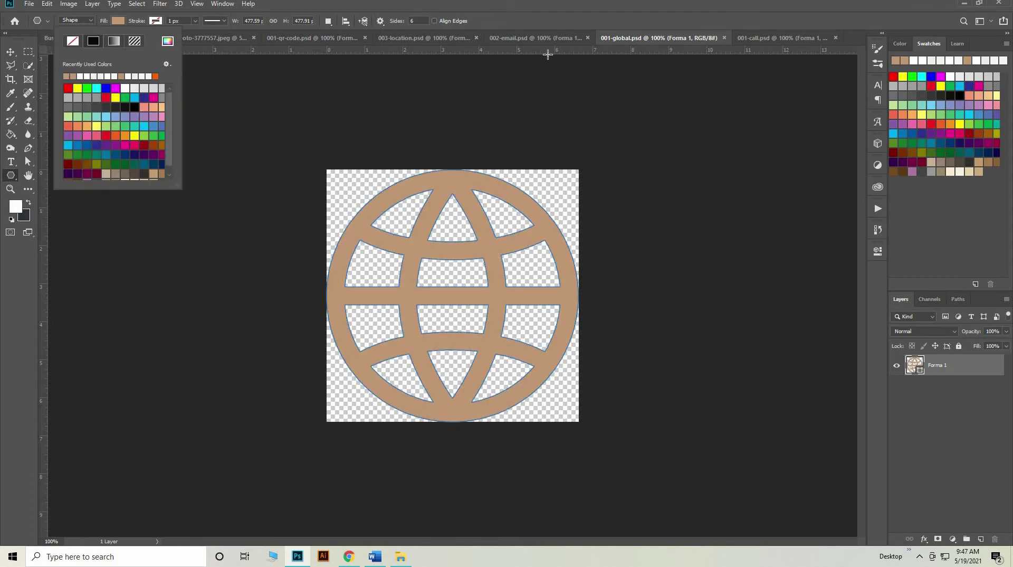
click(565, 38)
click(117, 20)
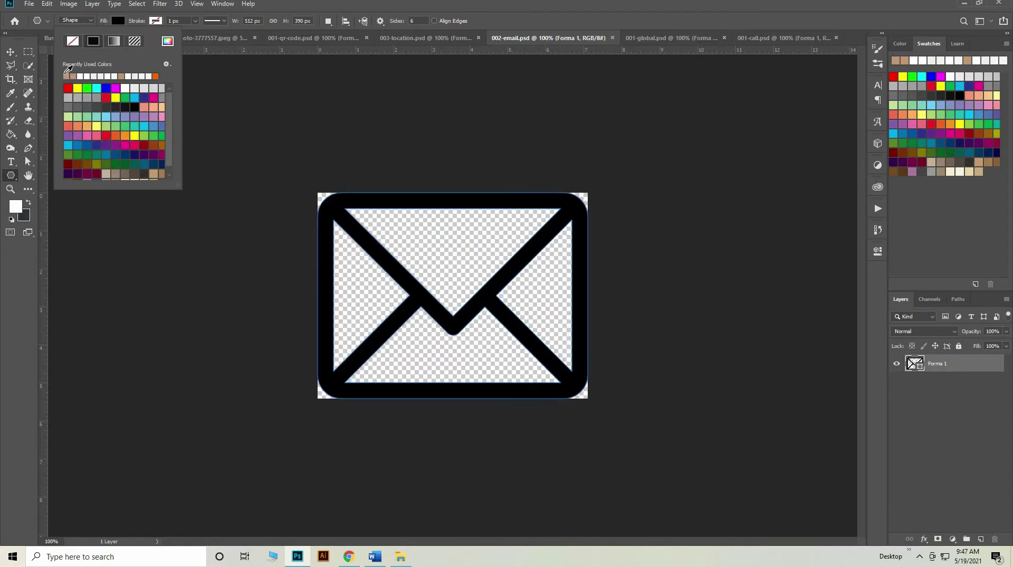
click(67, 76)
click(446, 37)
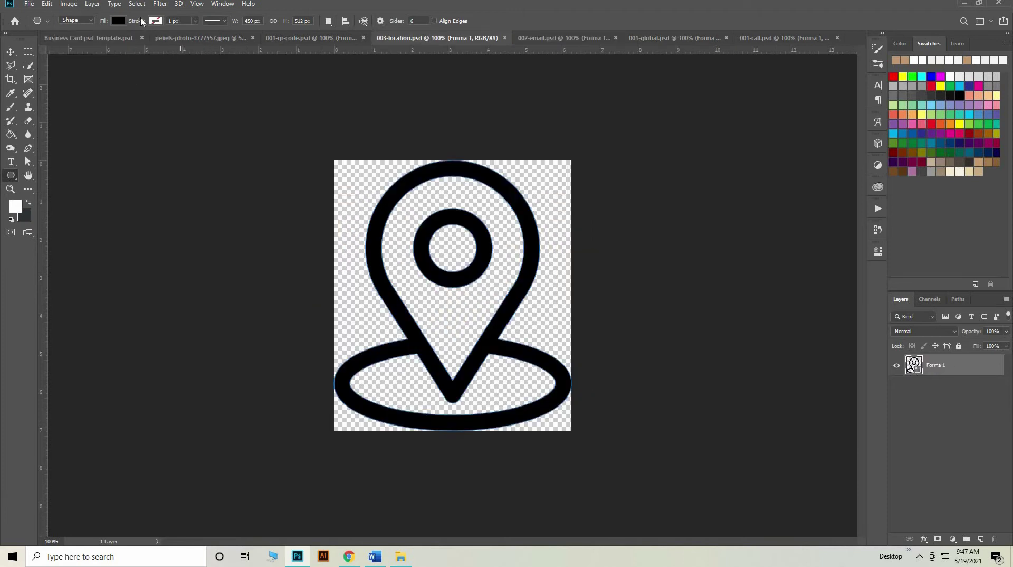
click(114, 22)
click(66, 76)
click(345, 34)
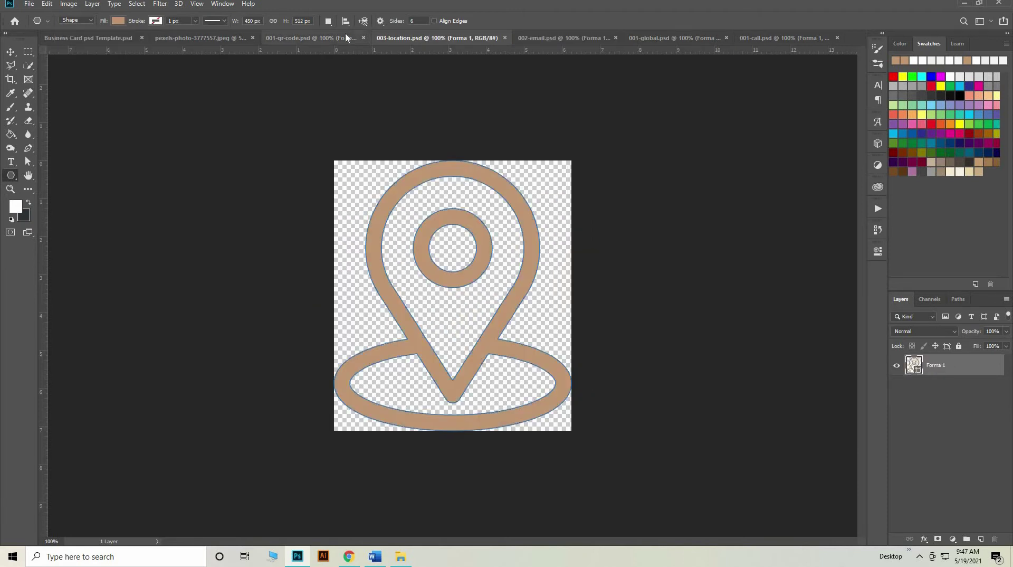
key(ctrl+w)
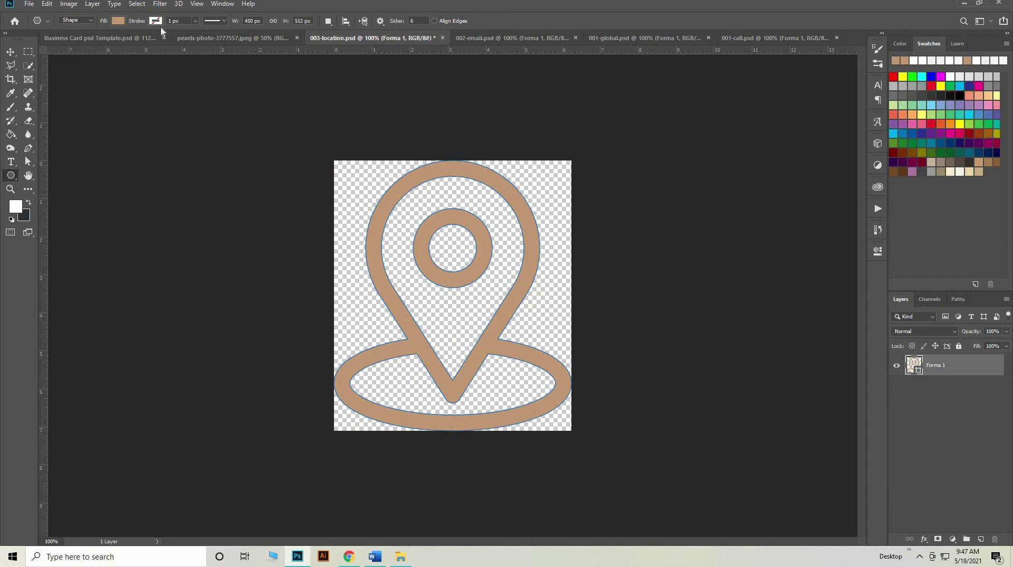
Drag the tan location pin onto the business card and scale it down to about 31%
click(11, 53)
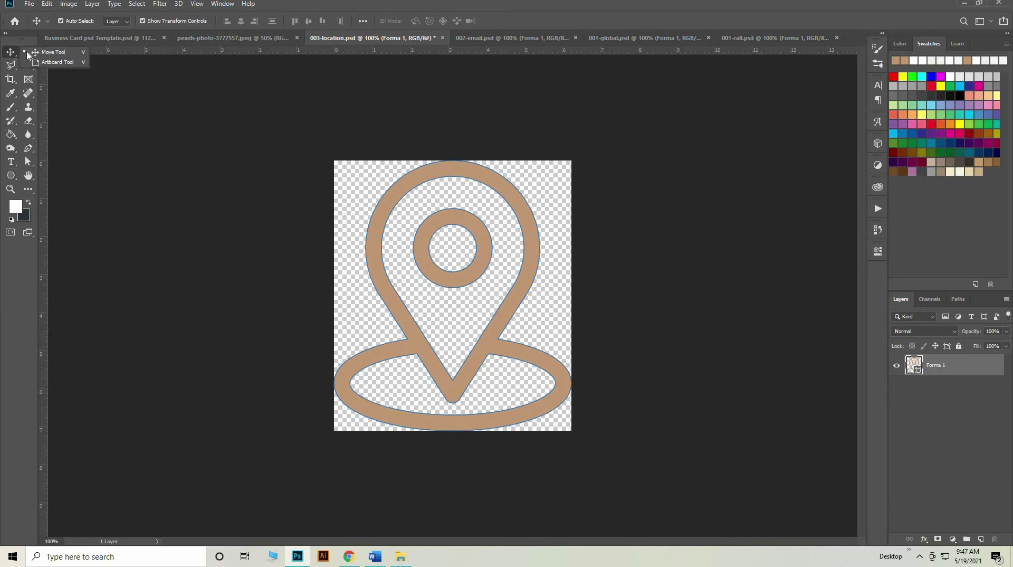
drag(379, 282, 403, 345)
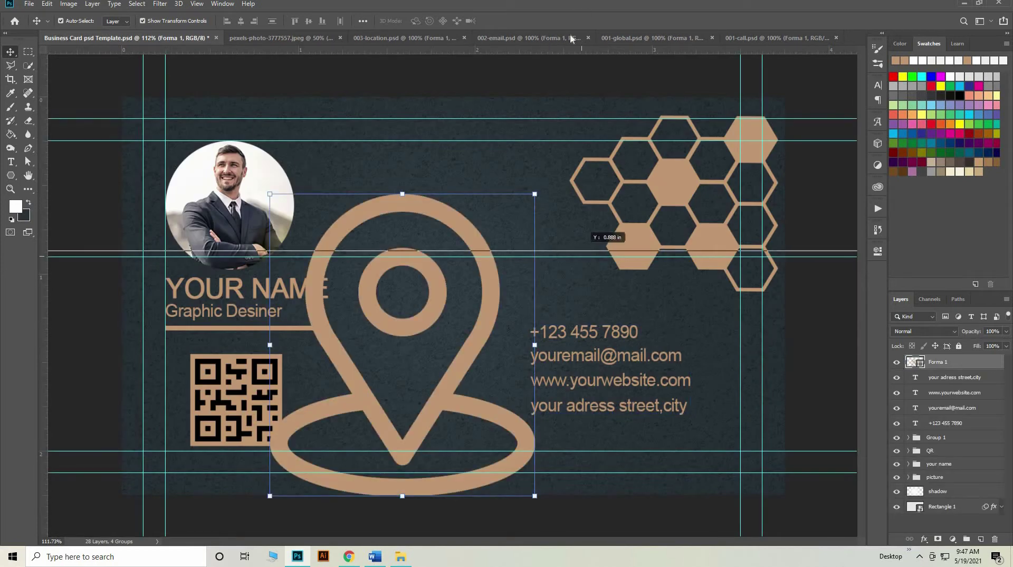
click(535, 195)
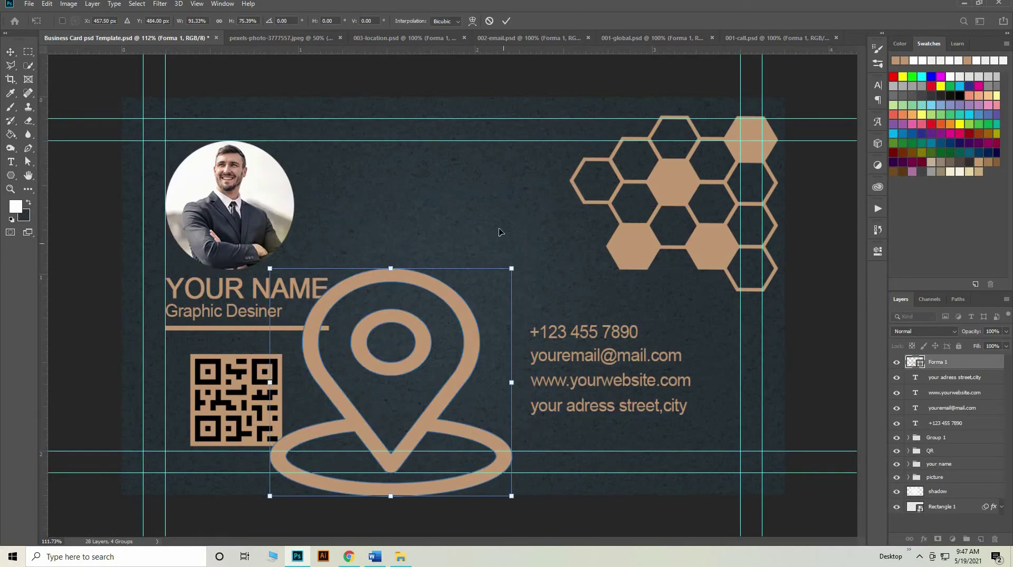
drag(535, 196, 535, 194)
mouse_move(490, 269)
mouse_down()
mouse_move(368, 391)
mouse_move(480, 231)
mouse_up()
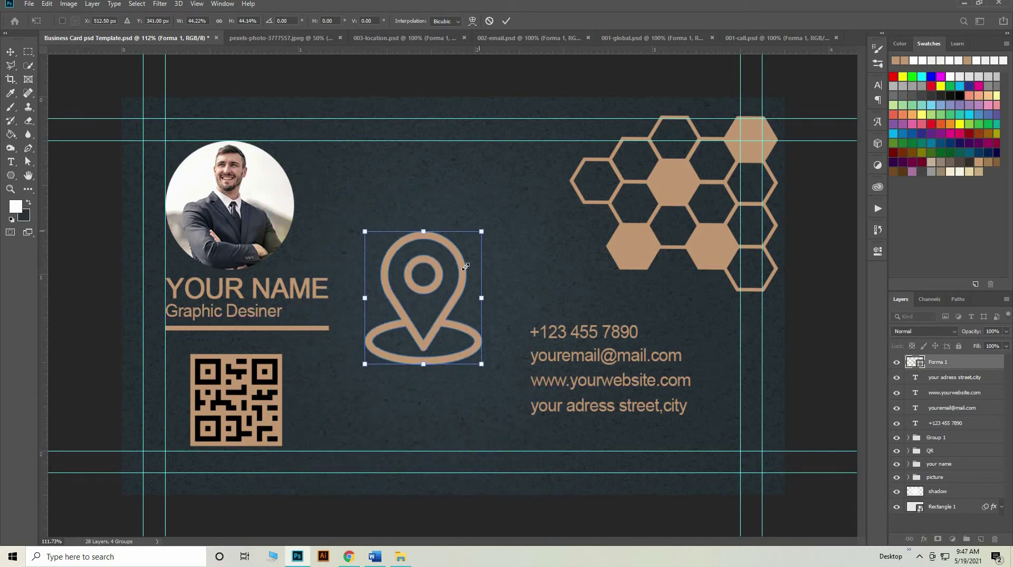
drag(465, 266, 446, 272)
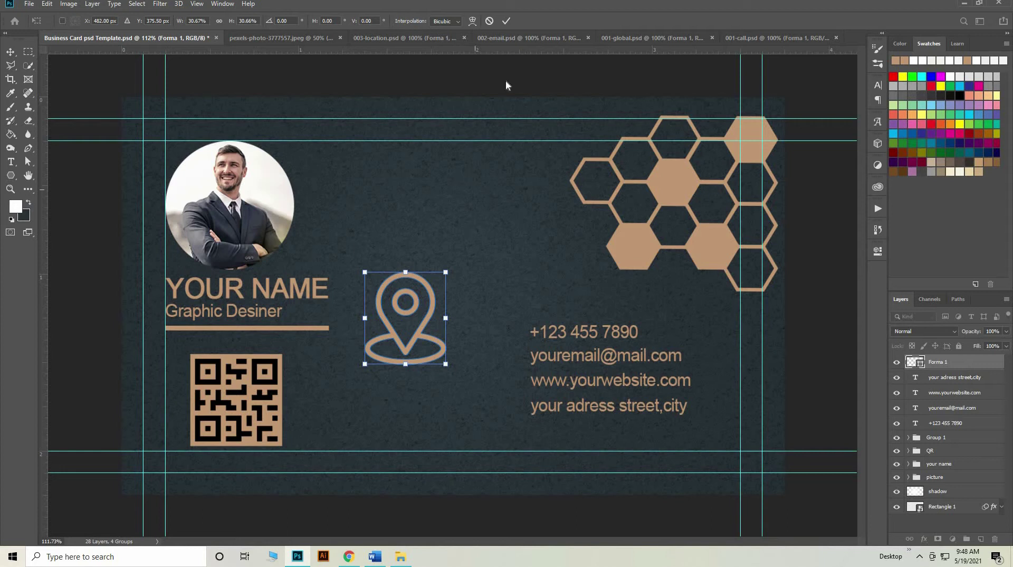
click(506, 20)
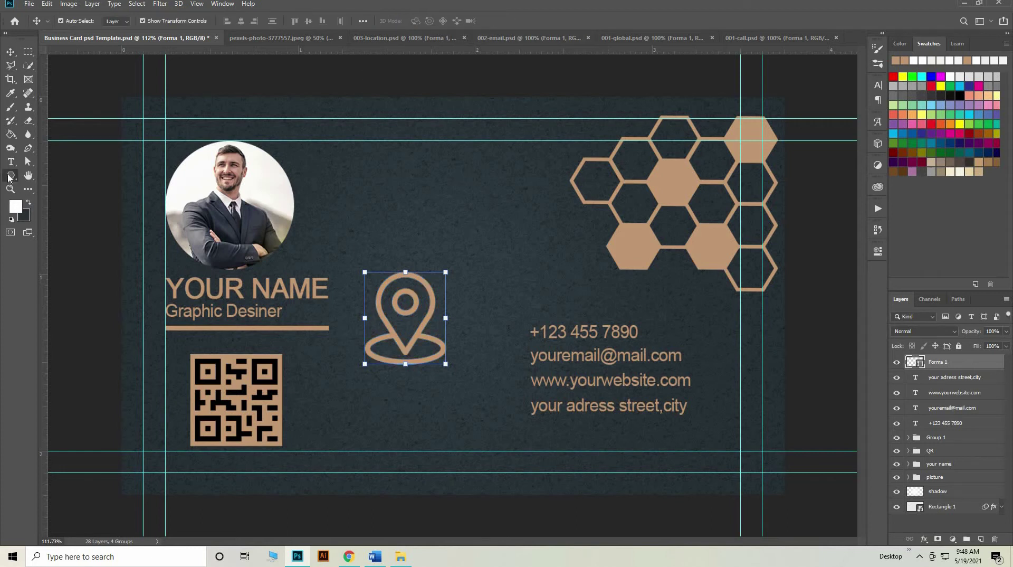
click(10, 176)
click(53, 173)
drag(471, 269, 515, 311)
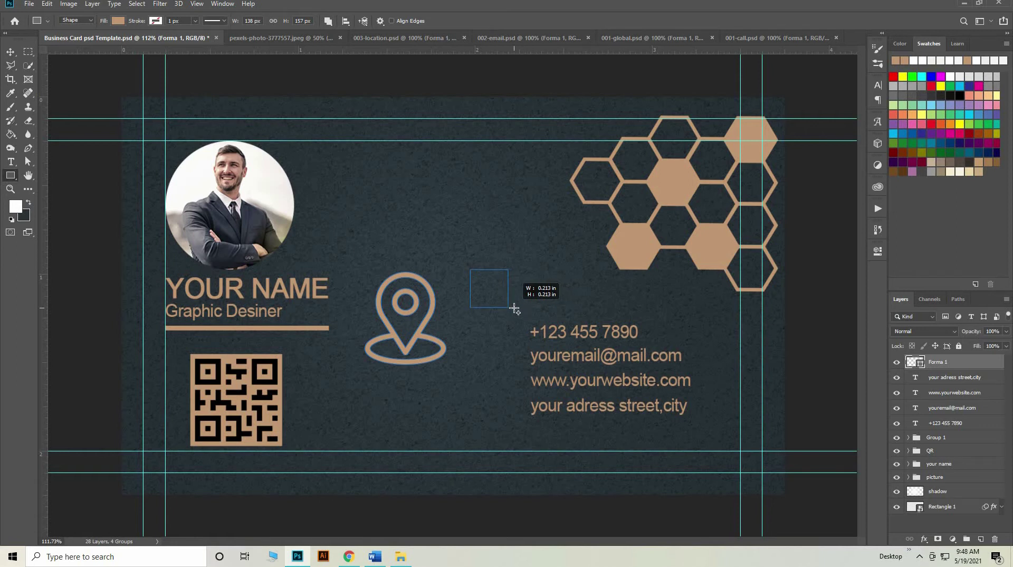
drag(515, 311, 509, 308)
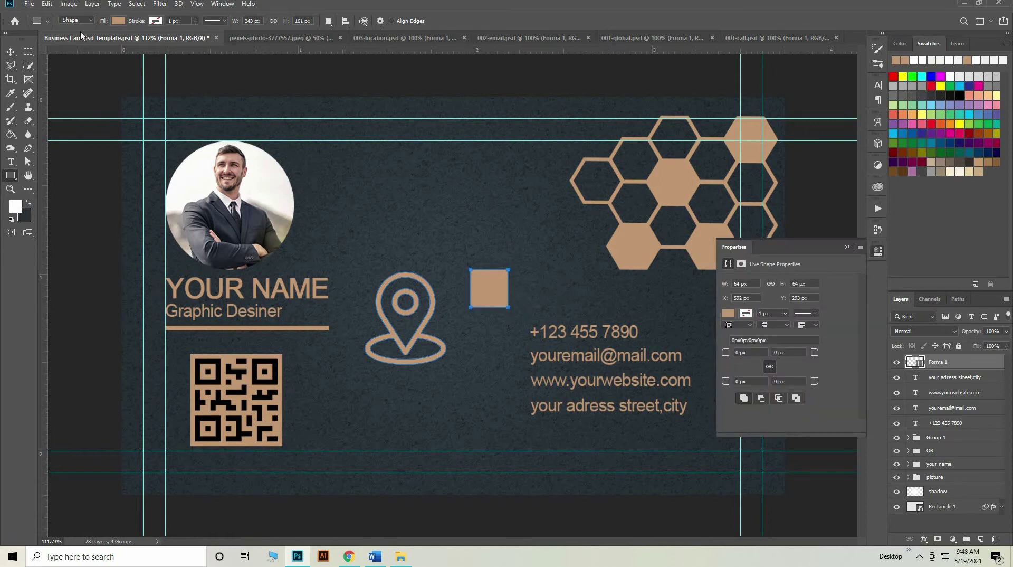
click(118, 20)
click(110, 40)
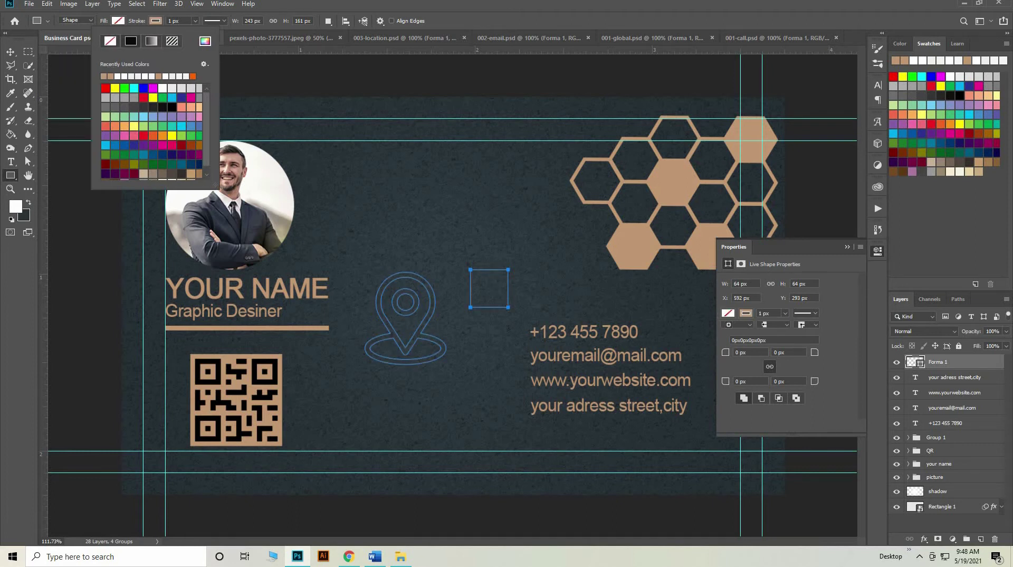
key(Escape)
click(174, 21)
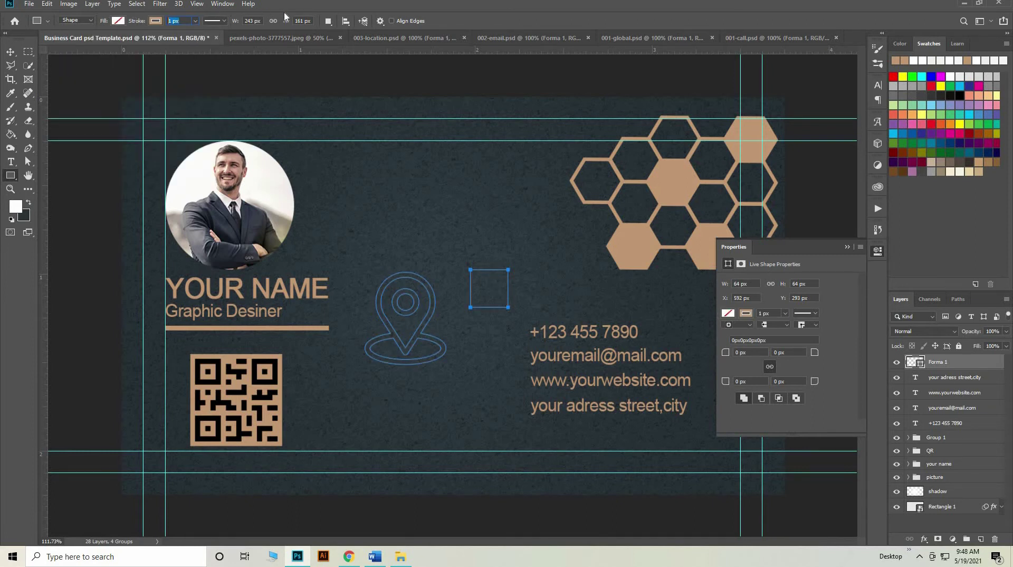
key(BackSpace)
text(6)
key(Return)
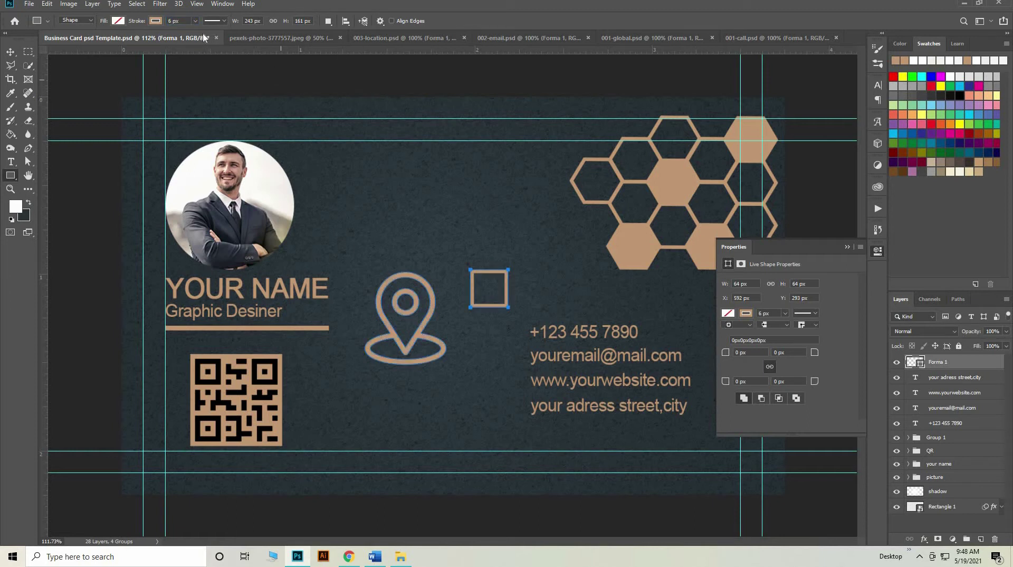
click(181, 21)
text(4)
key(Return)
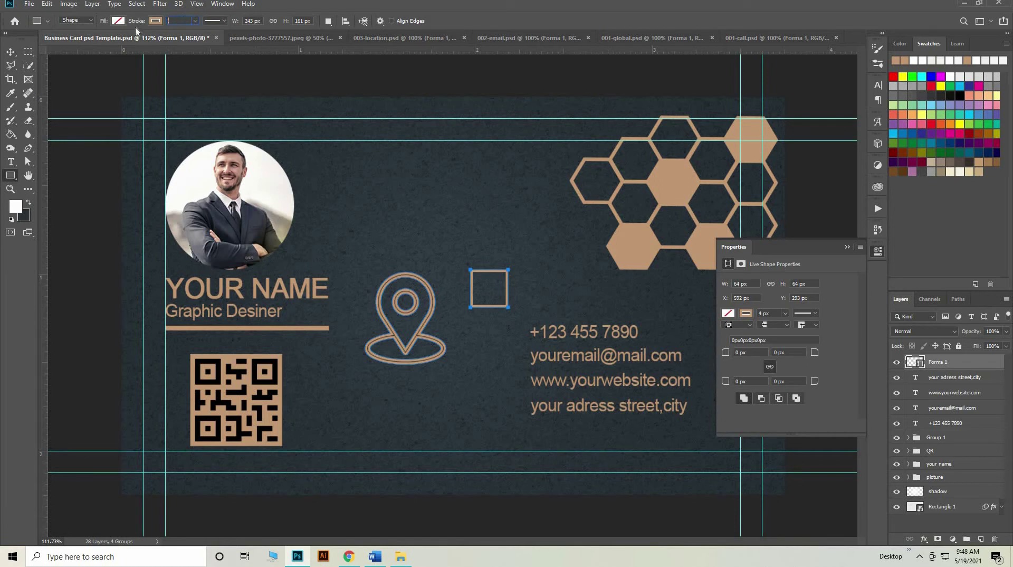
text(5)
key(Return)
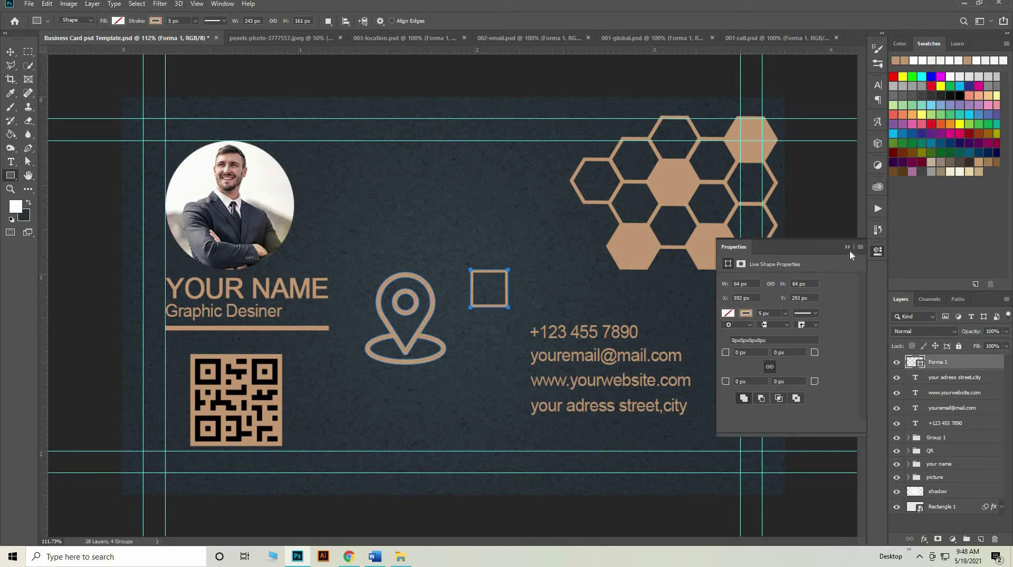
click(848, 247)
click(10, 52)
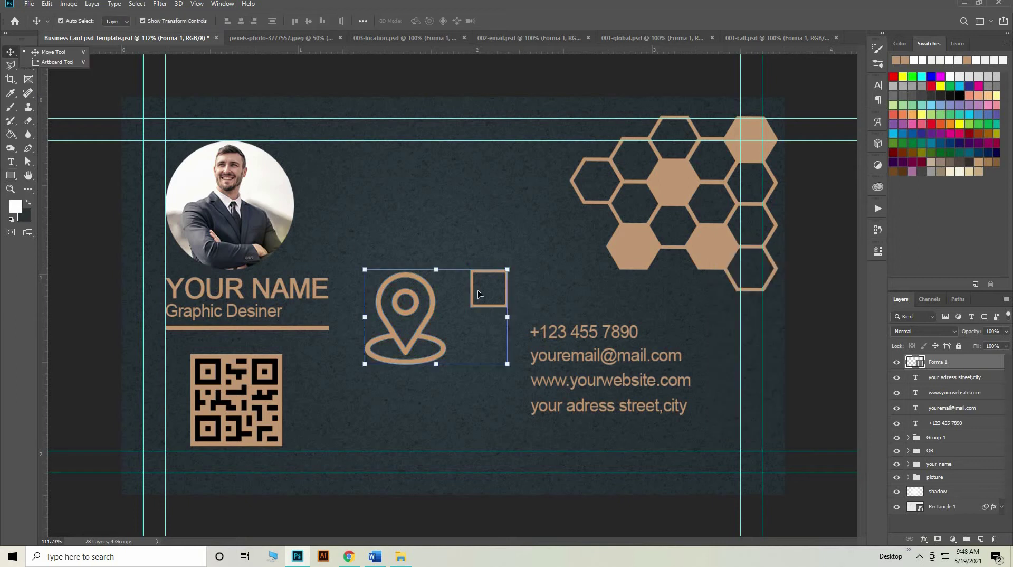
click(474, 309)
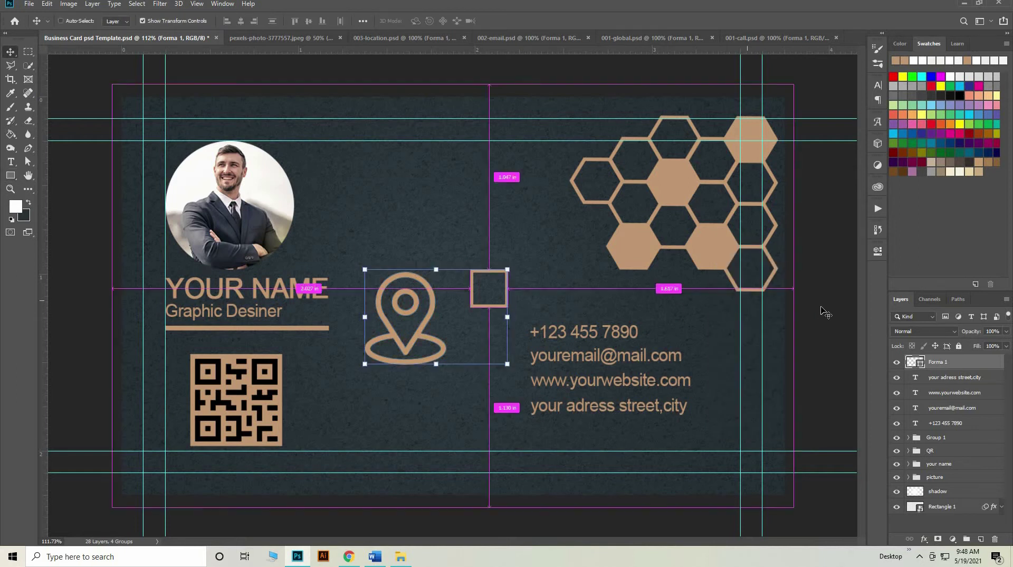
key(ctrl+z)
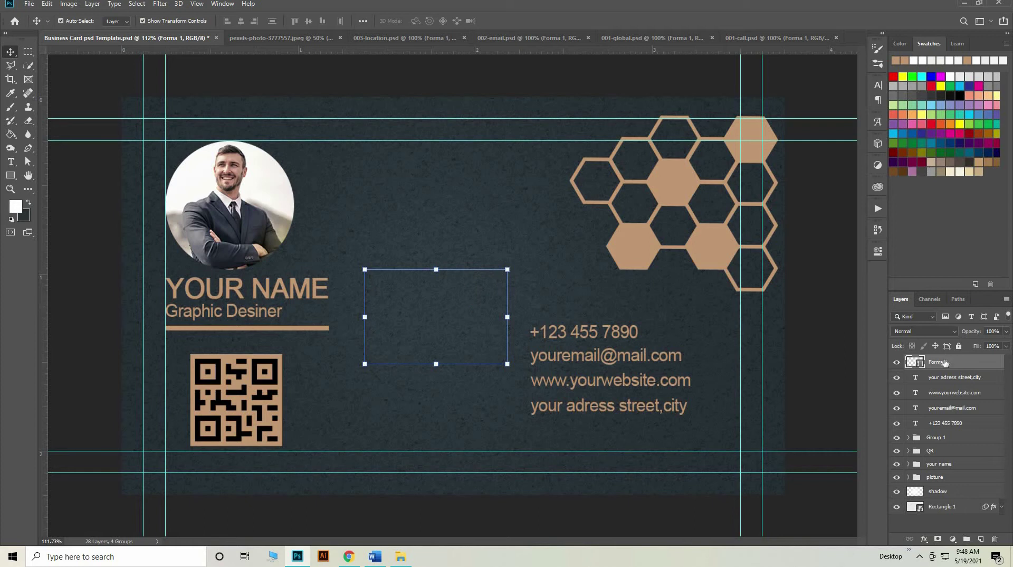
key(ctrl+shift+z)
key(ctrl+shift+z)
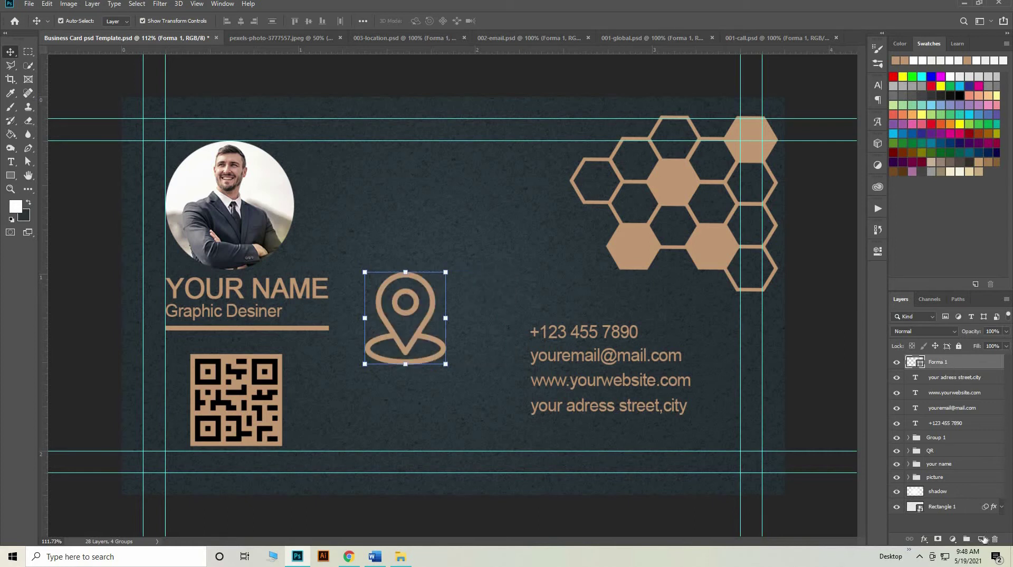
On a new layer, set the Rectangle tool to no fill with a tan 5 px stroke
key(ctrl+shift+alt+n)
click(11, 175)
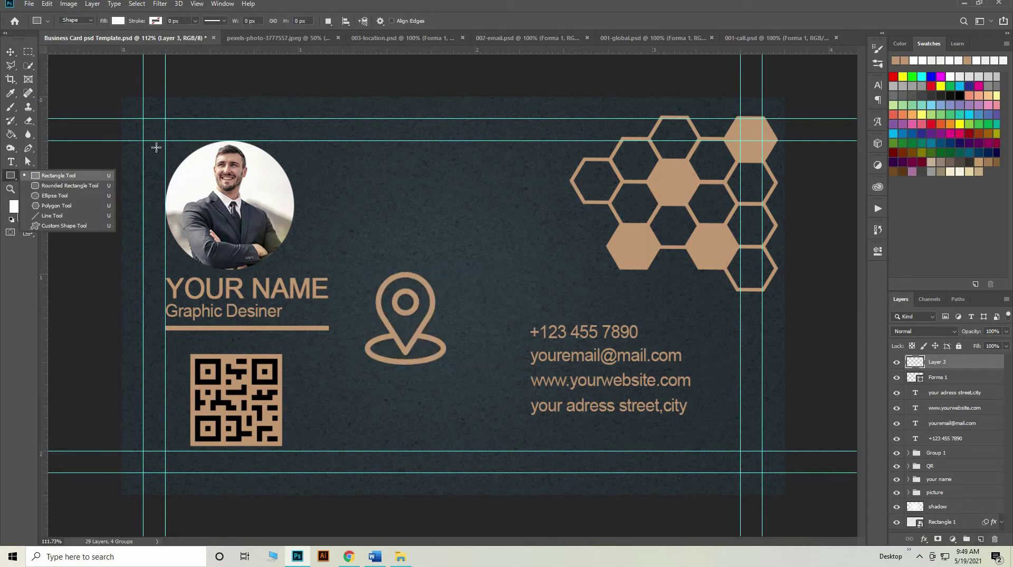
click(53, 175)
click(118, 21)
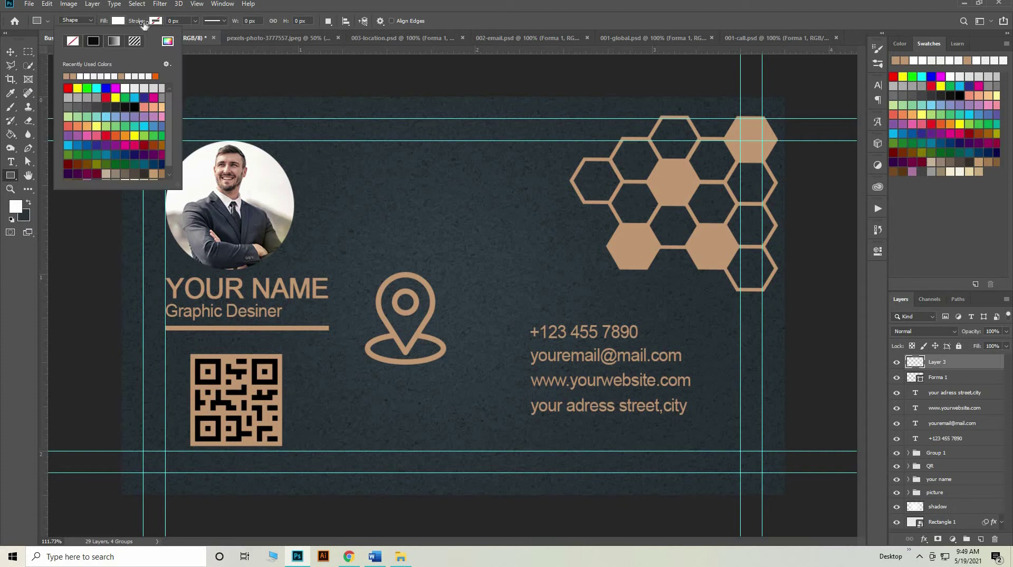
click(109, 40)
click(110, 71)
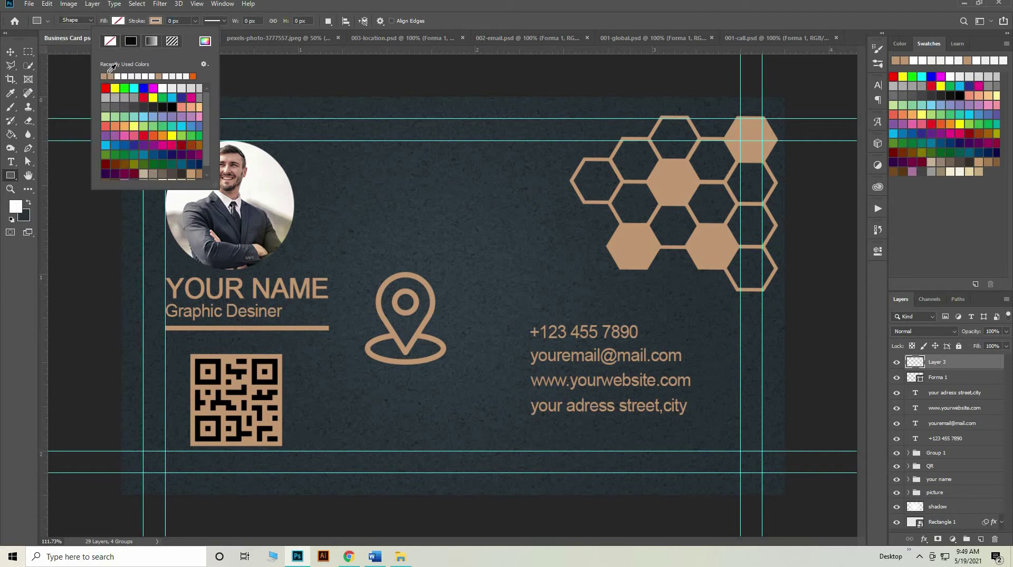
key(Return)
text(5)
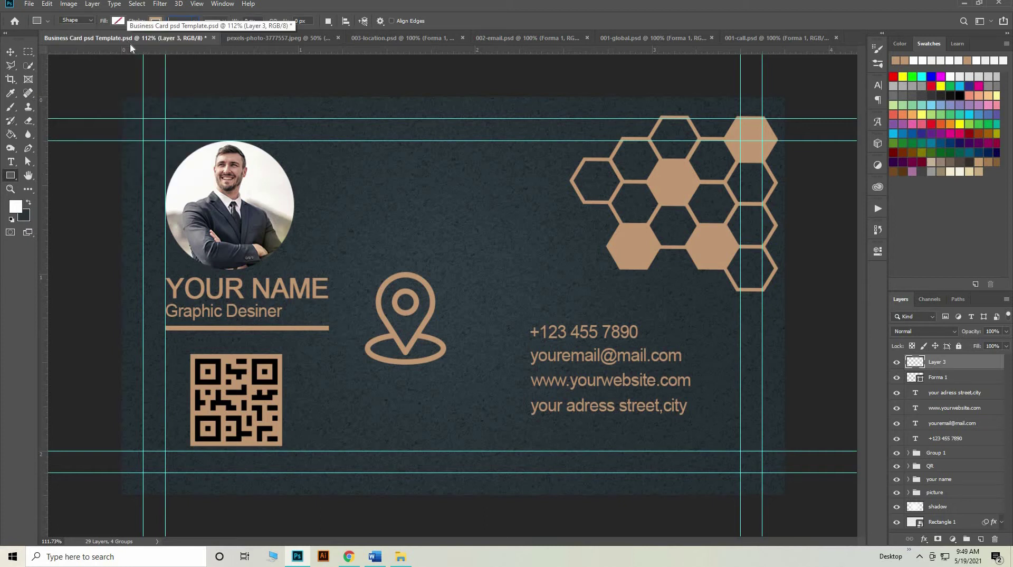
key(Return)
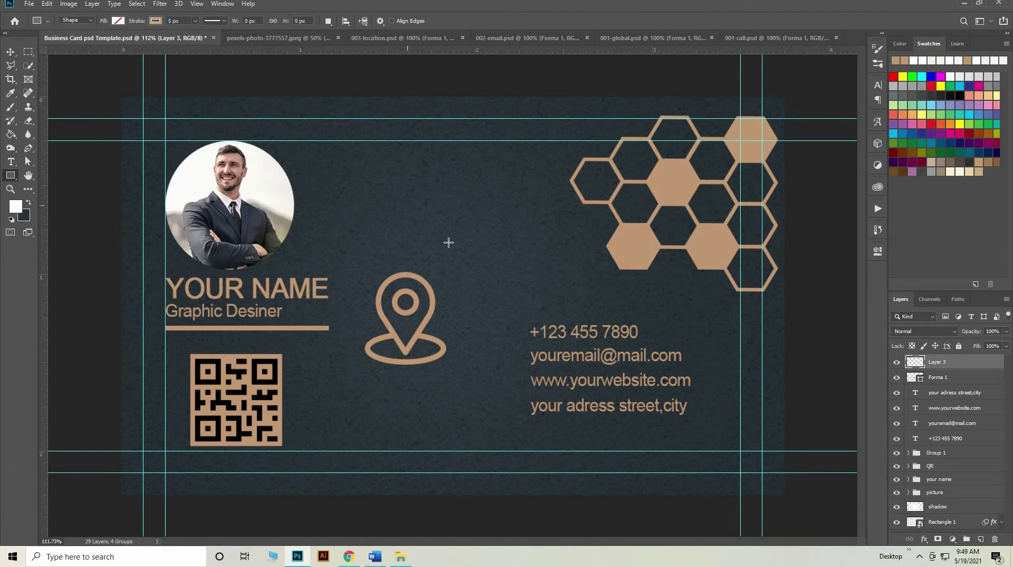
Draw a small square outline box beside the phone number and set its stroke alignment
drag(448, 242, 520, 339)
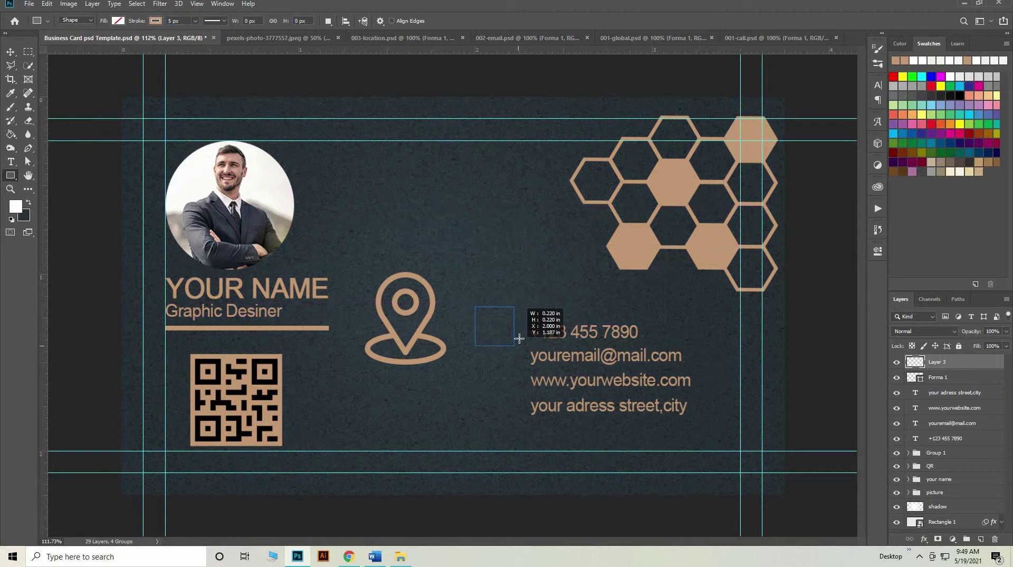
drag(520, 338, 519, 328)
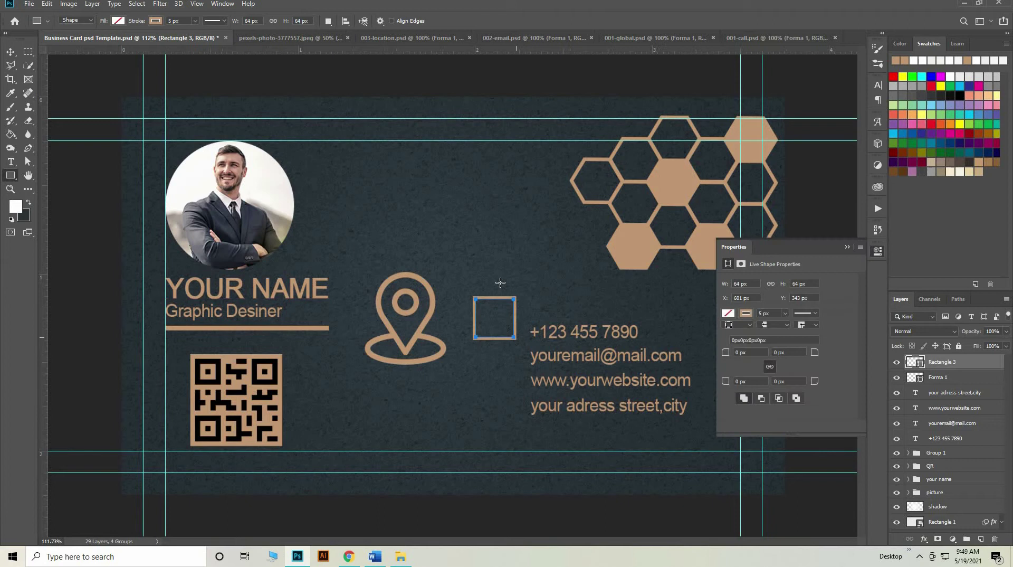
click(223, 20)
click(186, 131)
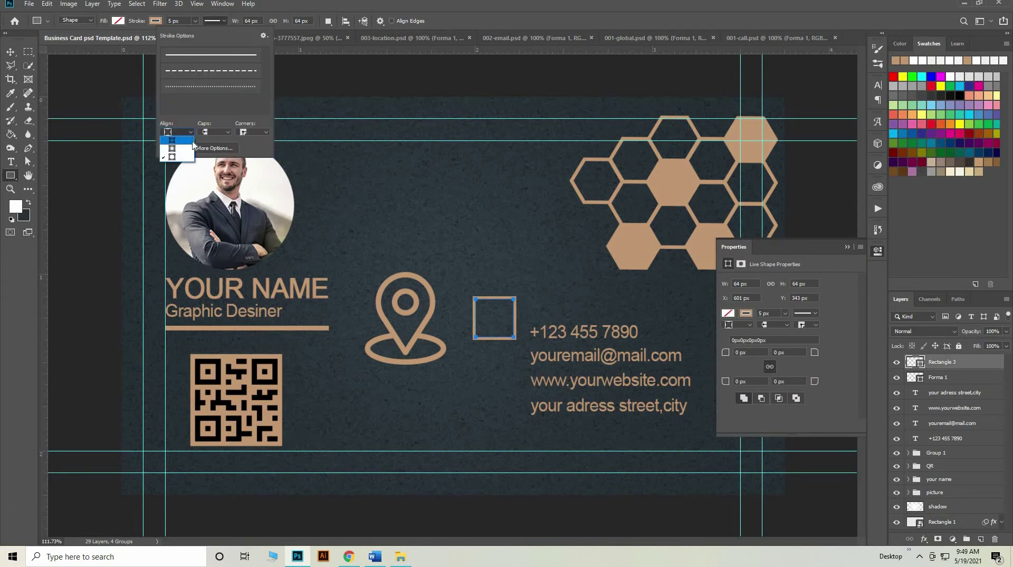
click(193, 141)
click(848, 246)
scroll(625, 301, up, 2)
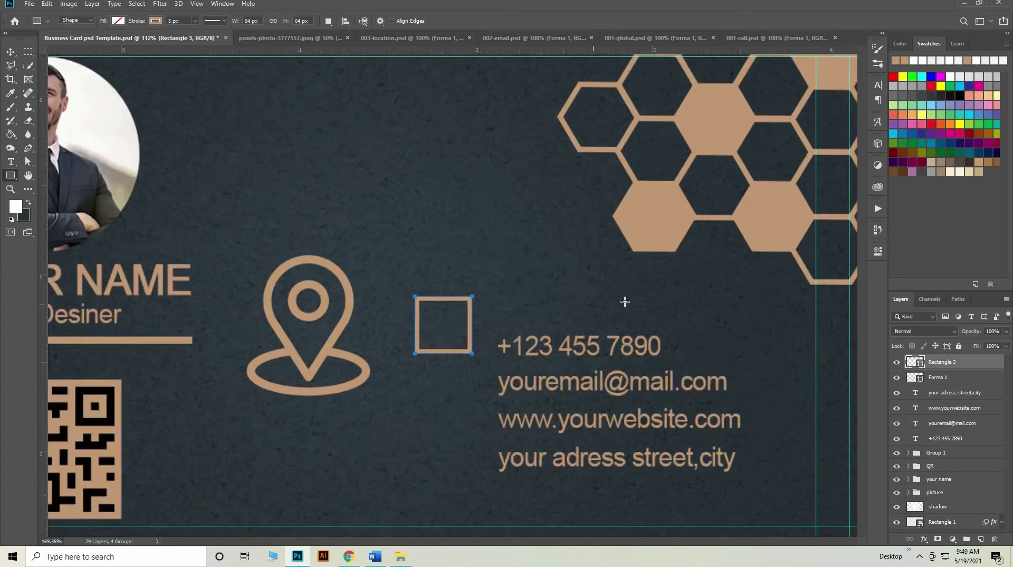
scroll(625, 301, up, 1)
scroll(539, 301, down, 2)
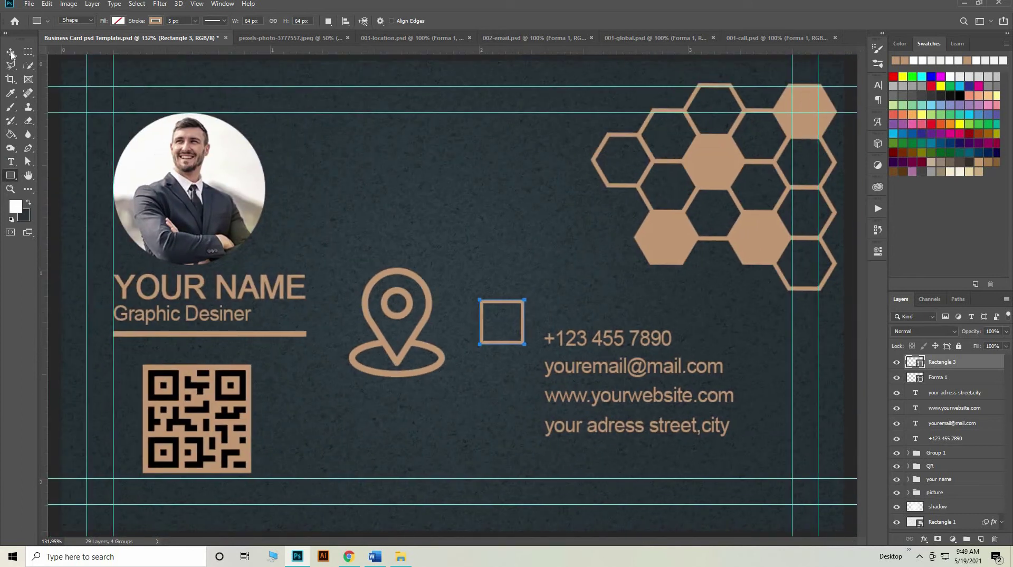
Alt-drag copies of the box to form a column beside the contact lines
click(11, 52)
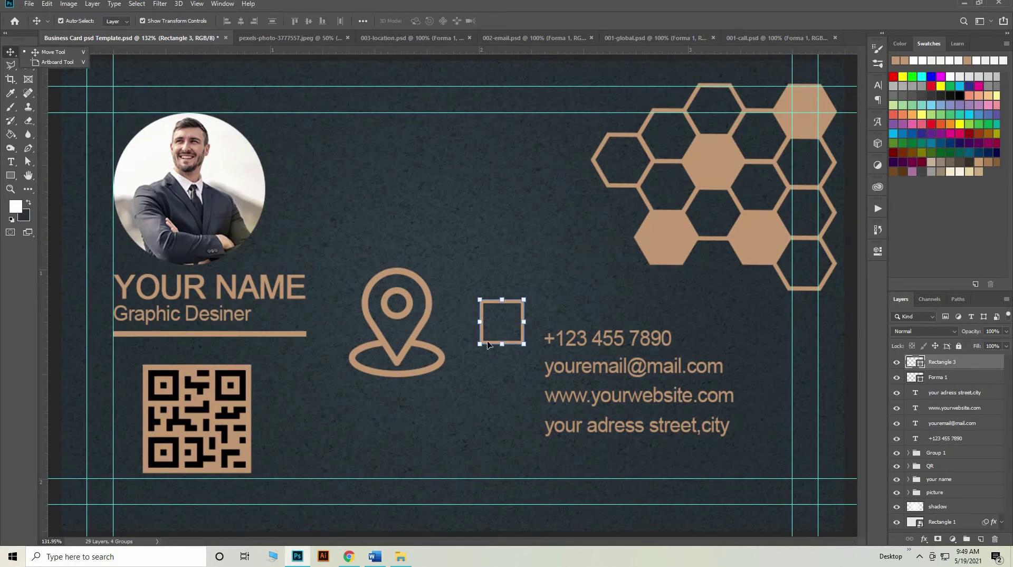
alt+drag(489, 345, 489, 442)
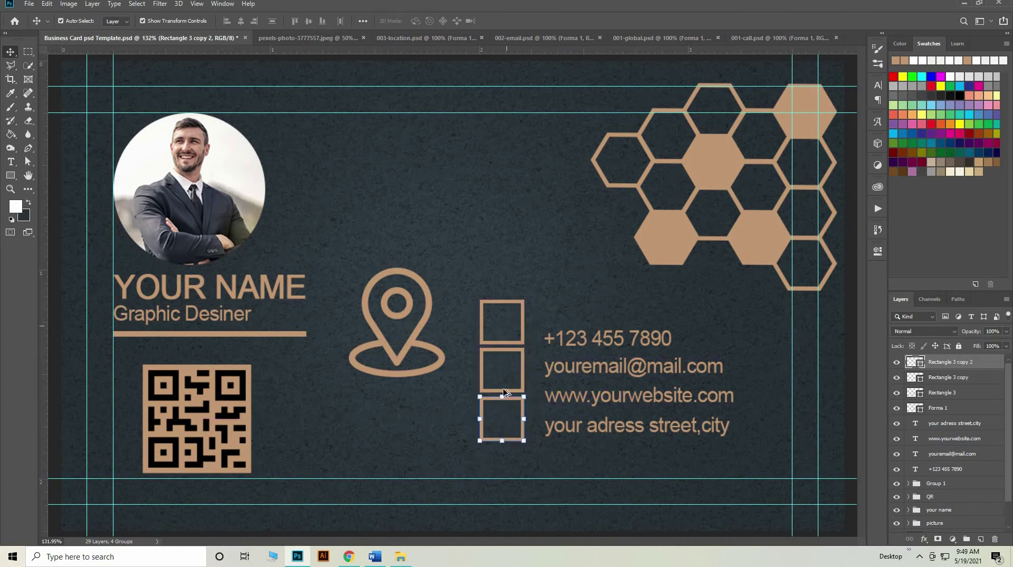
alt+drag(490, 401, 491, 256)
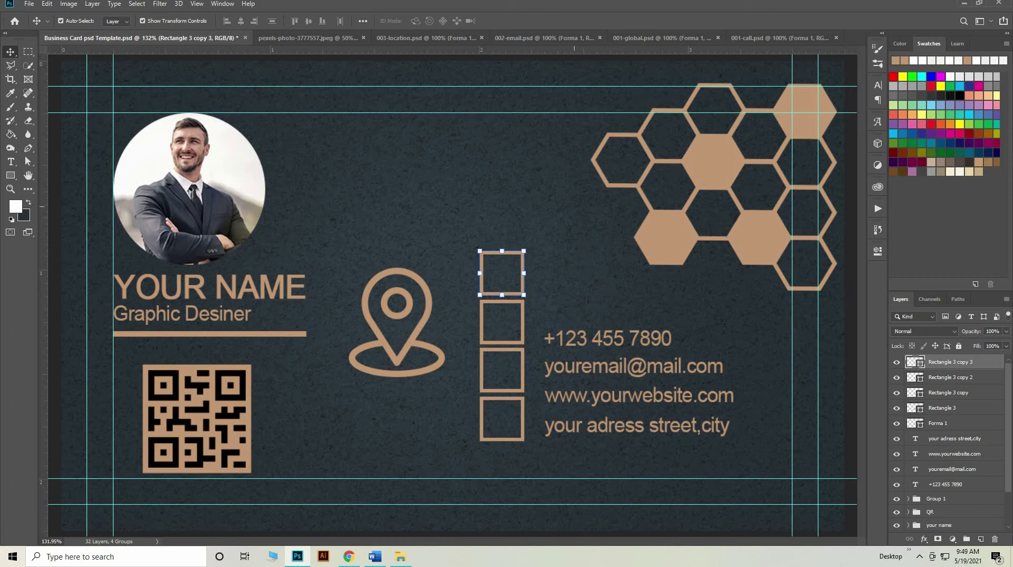
Shrink the location pin icon to about 43% of its size
click(400, 379)
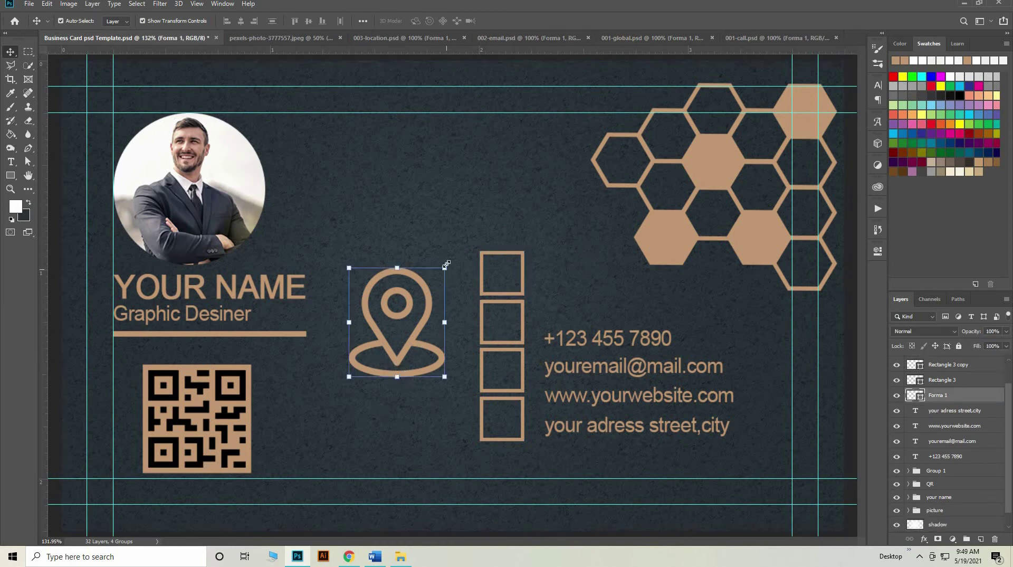
mouse_move(445, 269)
mouse_down()
mouse_move(391, 329)
mouse_move(502, 414)
mouse_move(524, 390)
mouse_move(502, 423)
mouse_move(514, 425)
mouse_up()
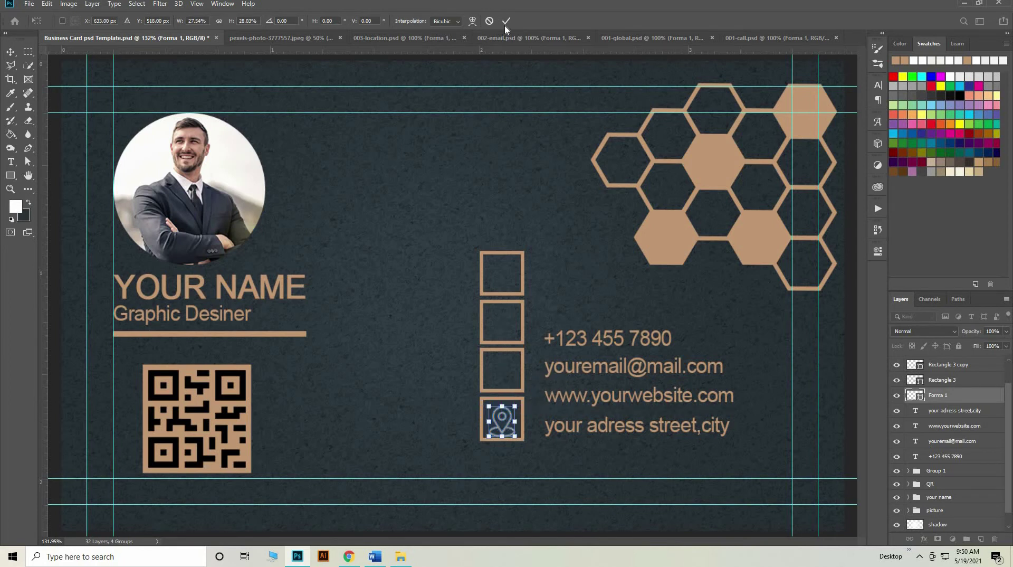
click(505, 25)
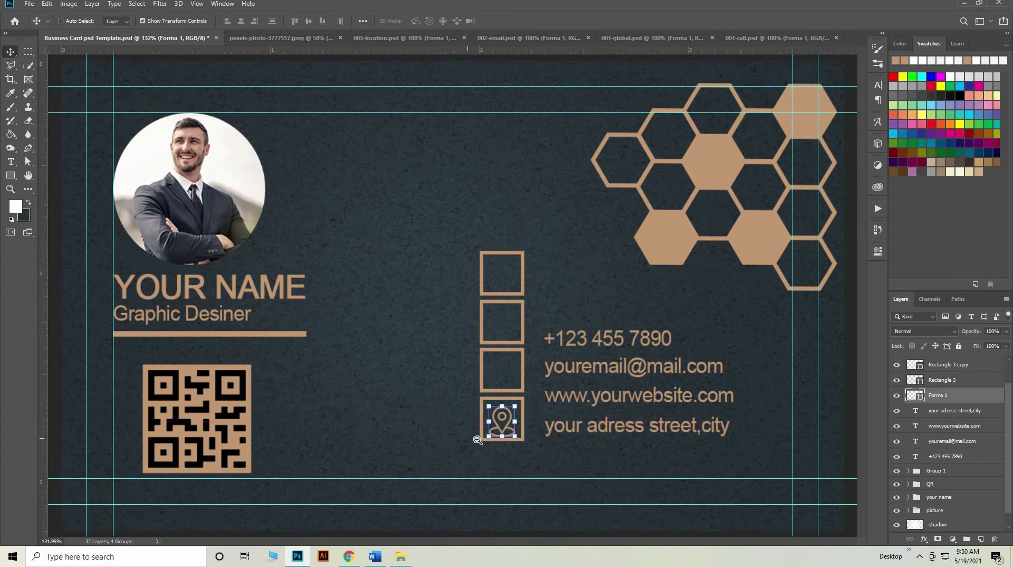
scroll(468, 441, up, 2)
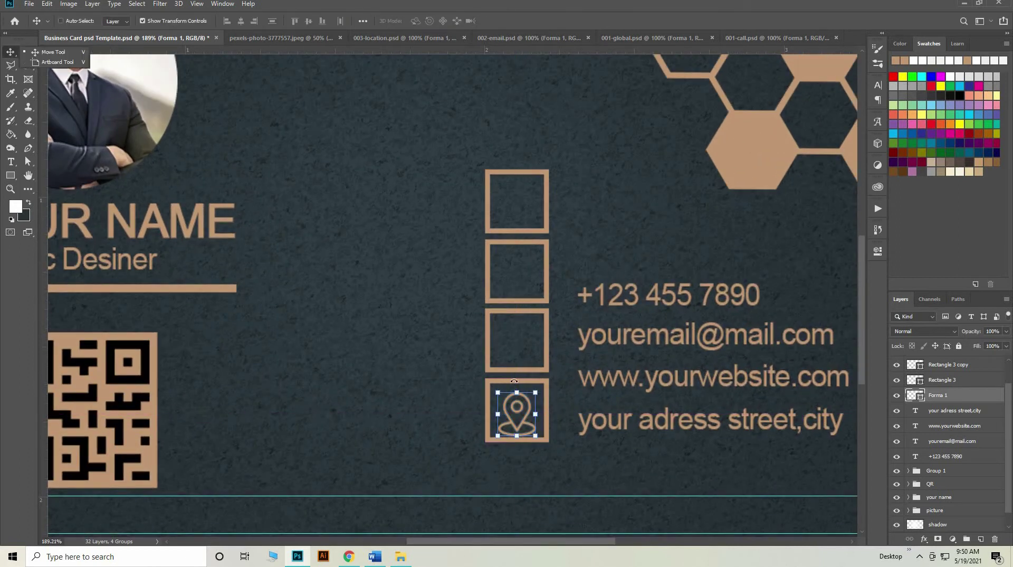
key(ctrl)
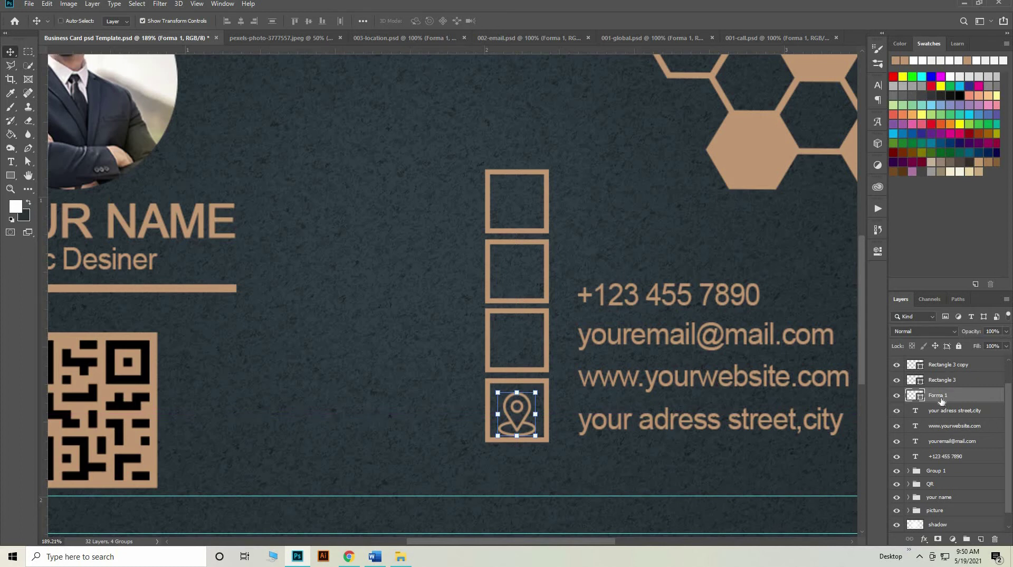
Move the pin into the bottom square and align their vertical centres
click(958, 381)
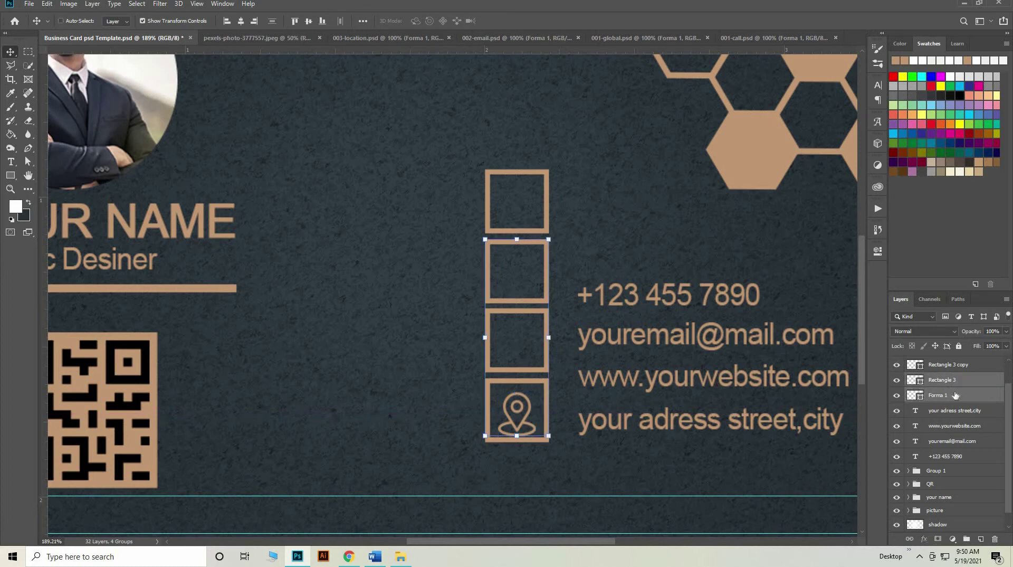
ctrl+click(517, 414)
key(ctrl+t)
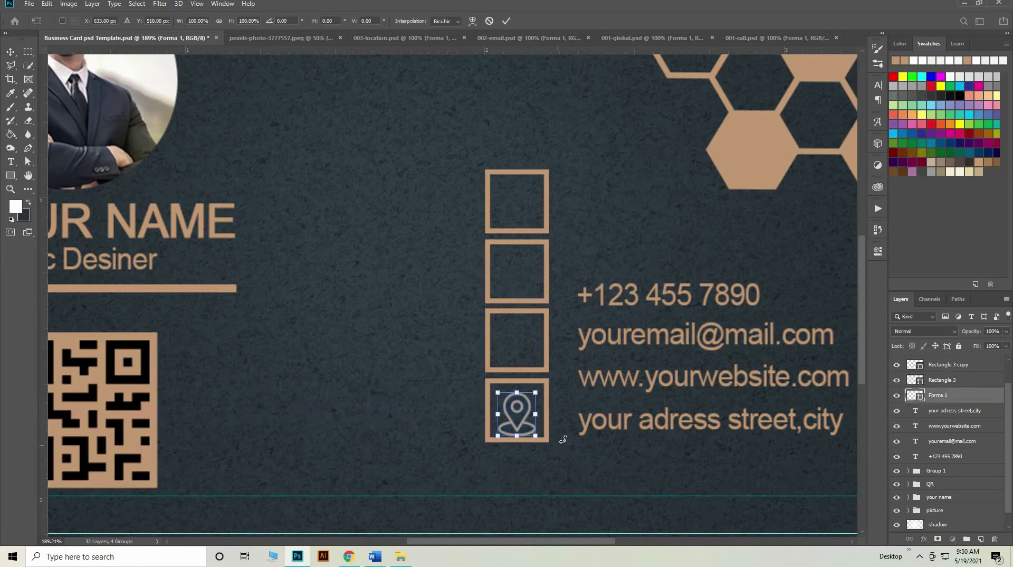
key(Return)
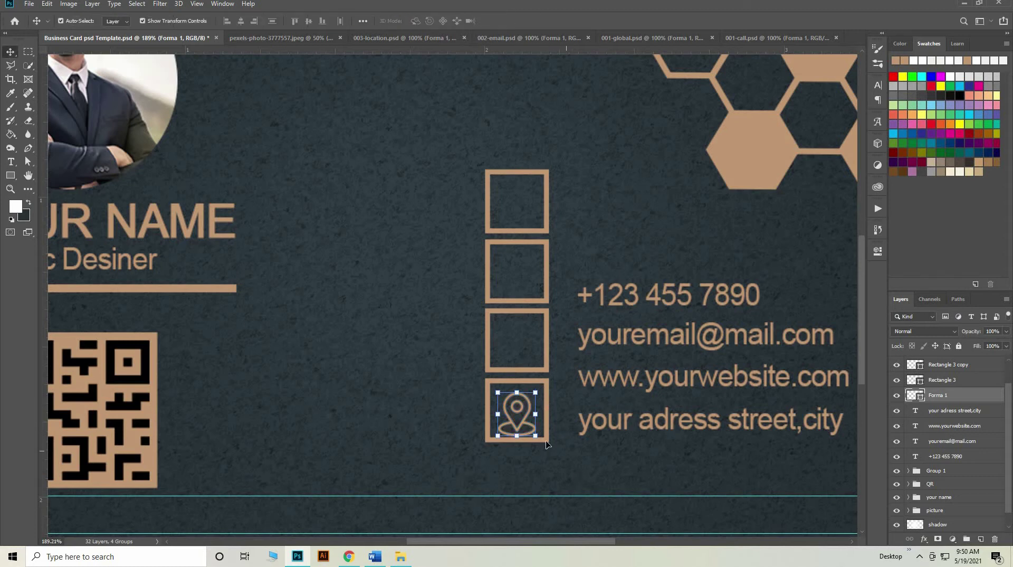
click(548, 434)
key(ctrl+j)
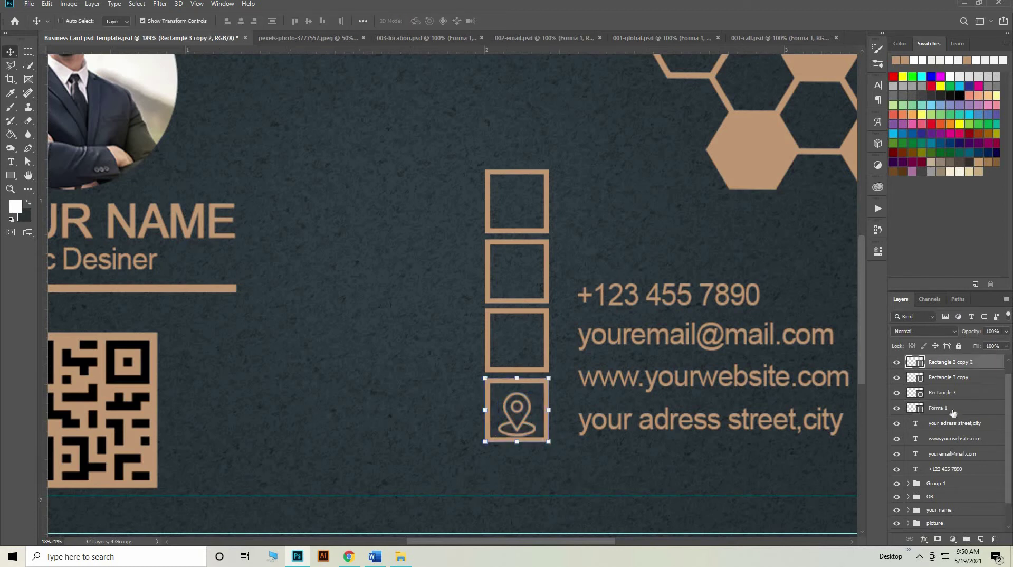
ctrl+click(950, 408)
click(309, 23)
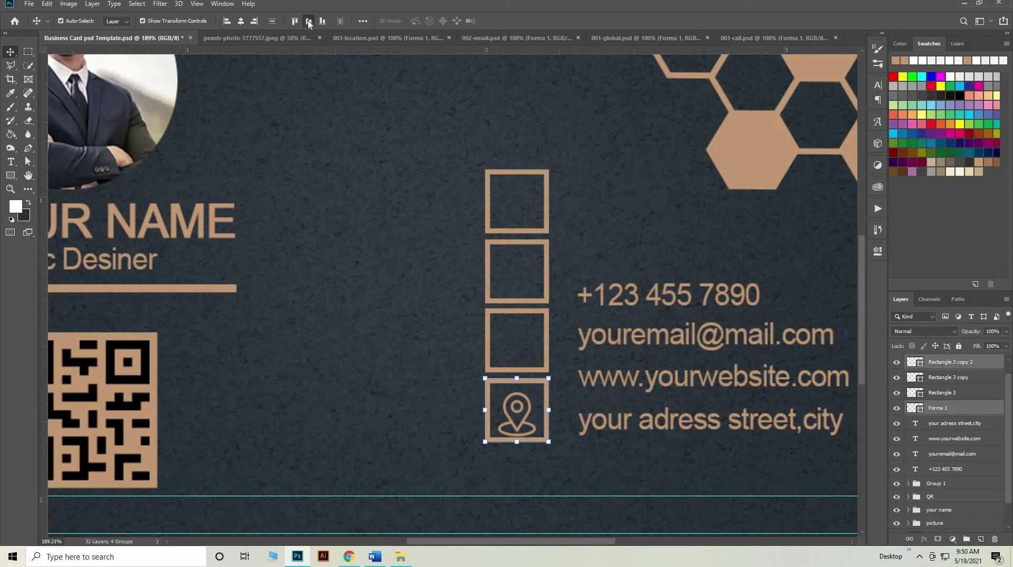
Drag the envelope from 002-email into the card and shrink it into the second box
click(385, 37)
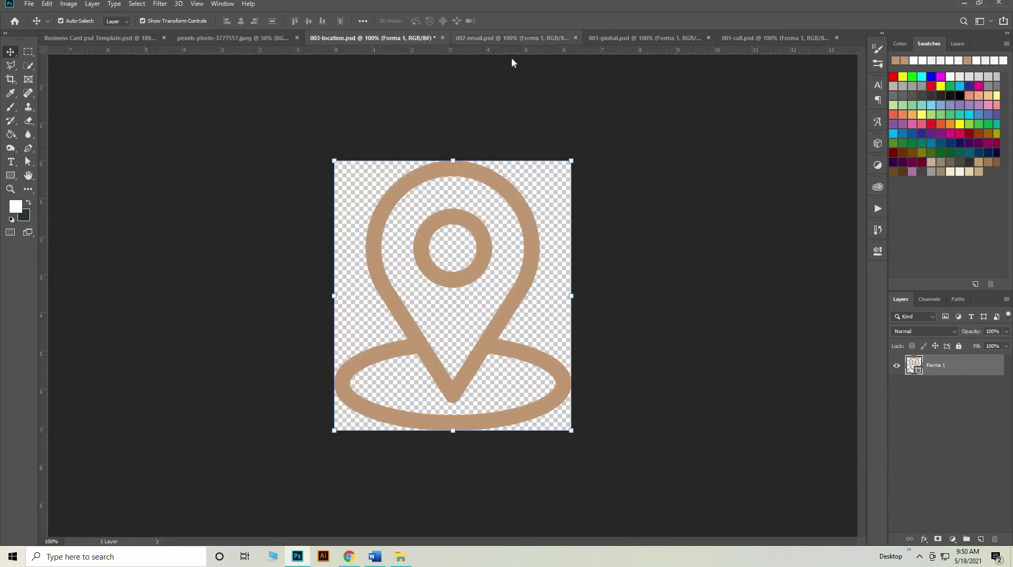
click(511, 38)
mouse_move(531, 209)
mouse_down()
mouse_move(143, 40)
mouse_move(381, 293)
mouse_up()
drag(636, 97, 643, 104)
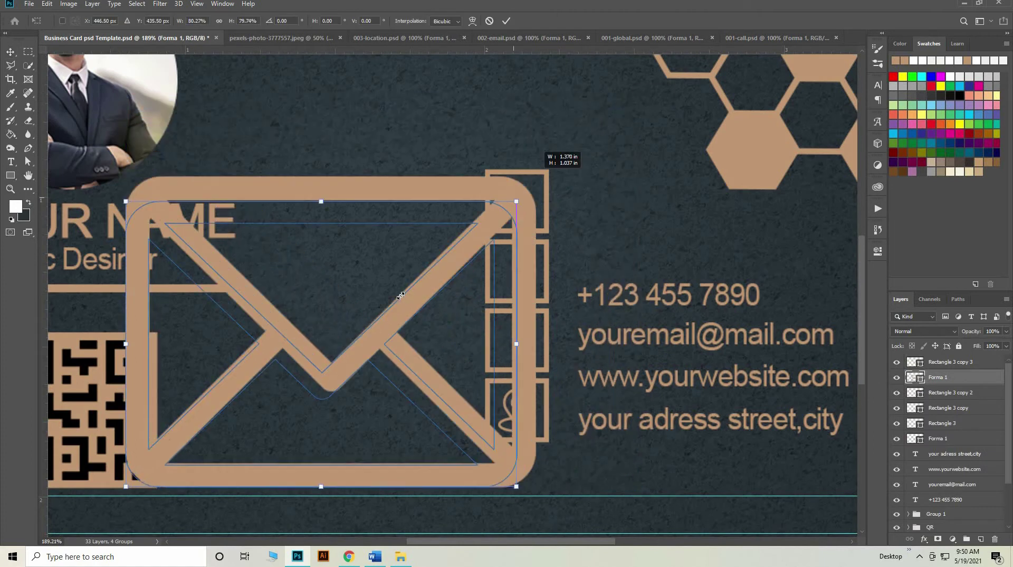
drag(556, 190, 311, 391)
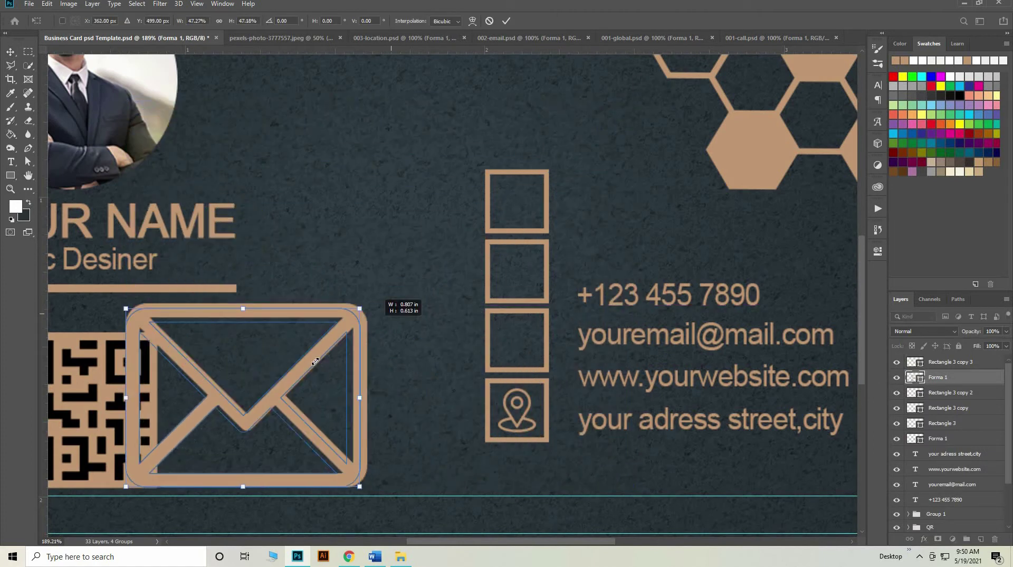
mouse_move(184, 443)
mouse_down()
mouse_move(543, 264)
mouse_move(540, 251)
mouse_move(522, 279)
mouse_up()
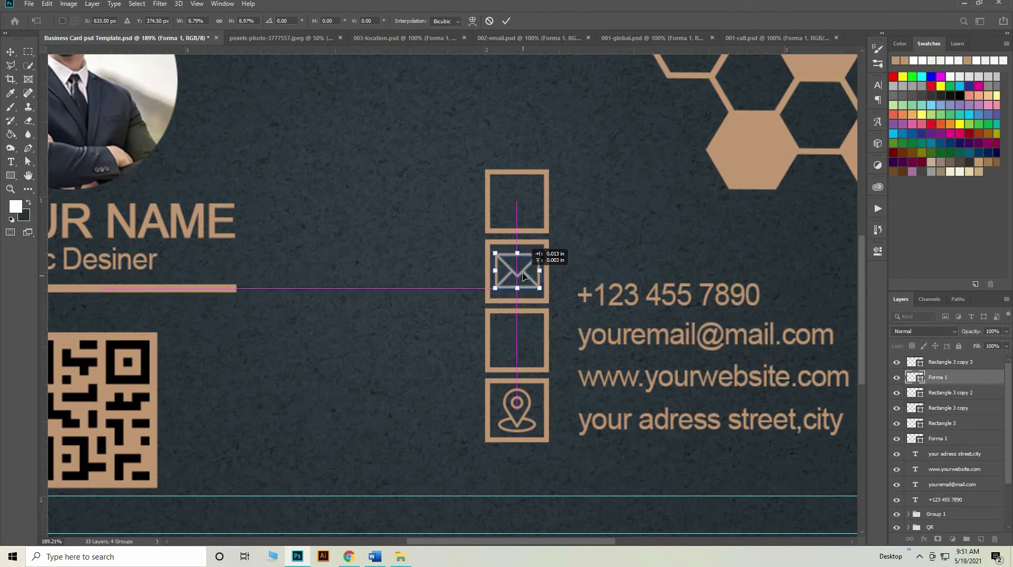
Redo the envelope resize and nudge it with arrow keys to sit inside the second square
click(496, 19)
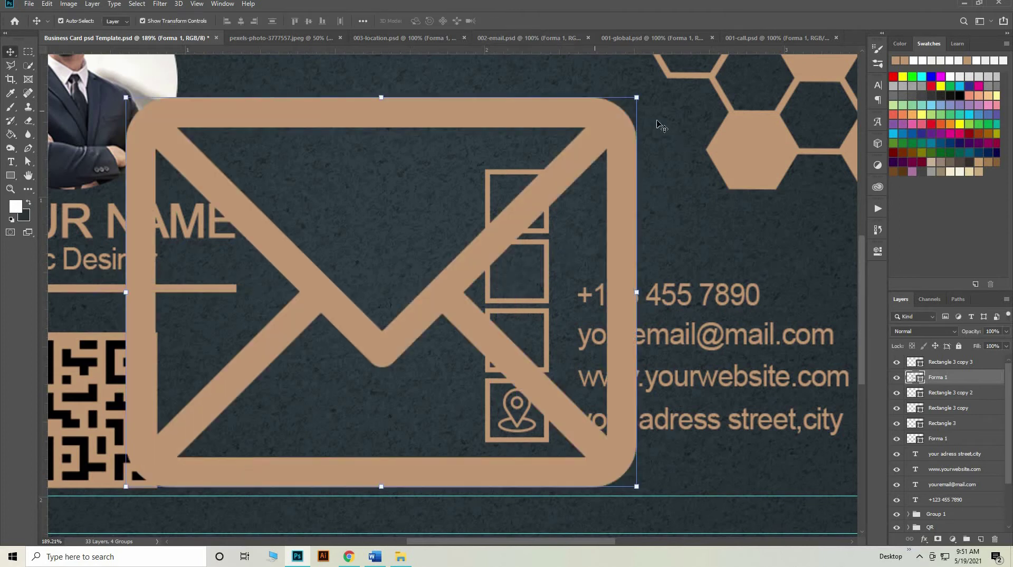
mouse_move(578, 149)
mouse_down()
mouse_move(169, 463)
mouse_move(541, 271)
mouse_move(542, 260)
mouse_up()
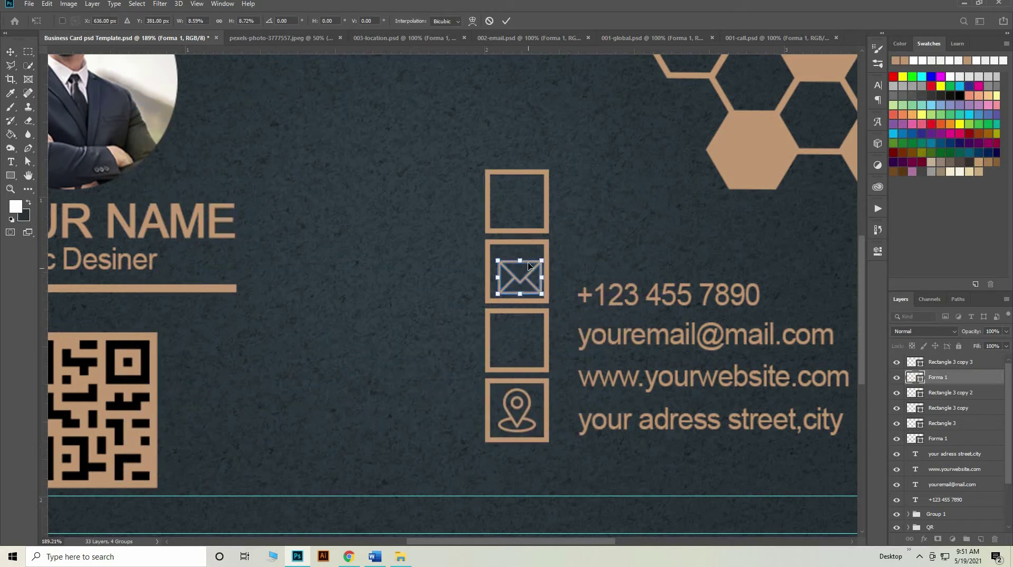
key(Up)
key(Up)
key(Up)
key(Left)
key(Left)
key(Left)
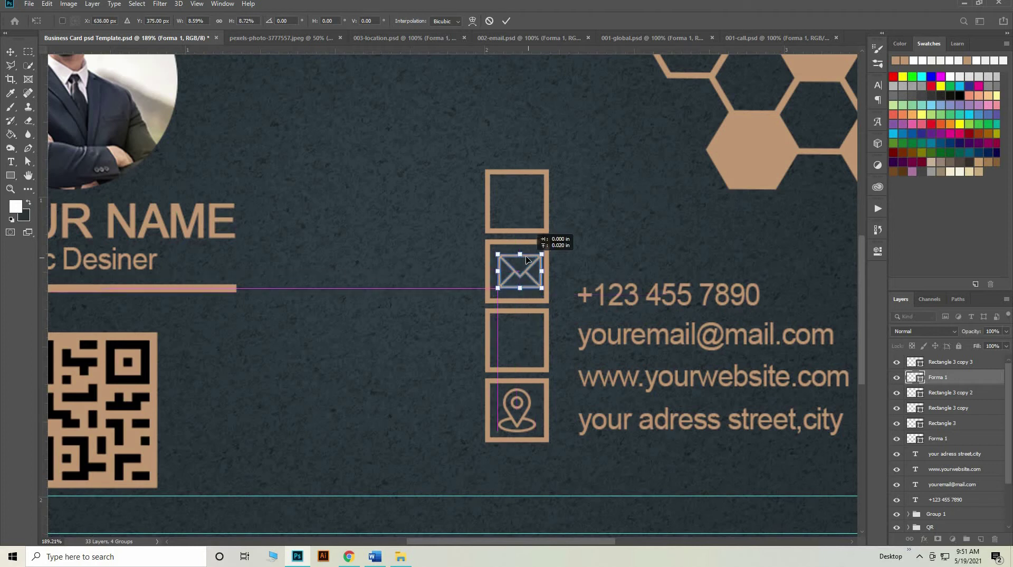
click(507, 21)
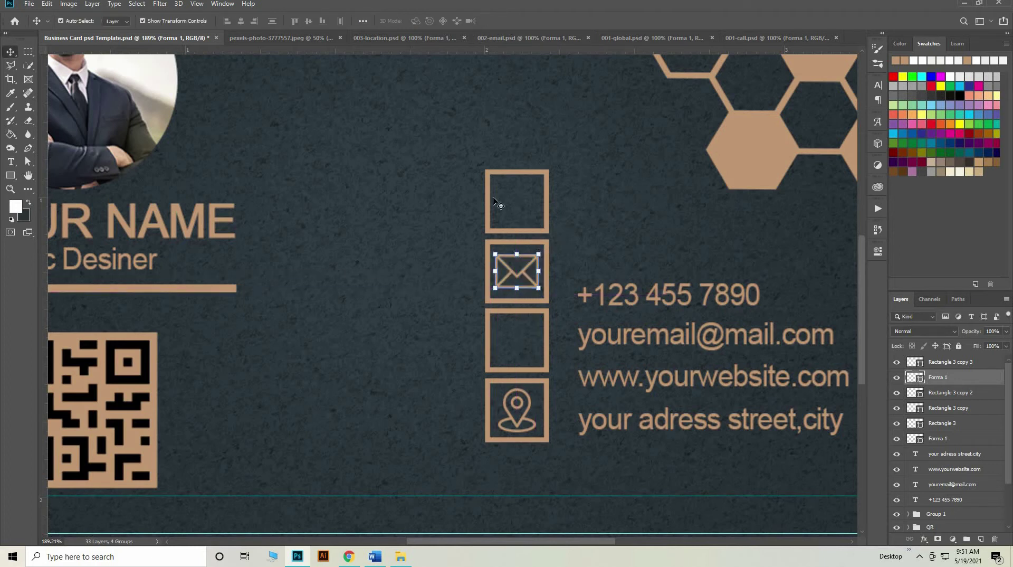
key(Right)
key(Right)
key(Down)
key(Down)
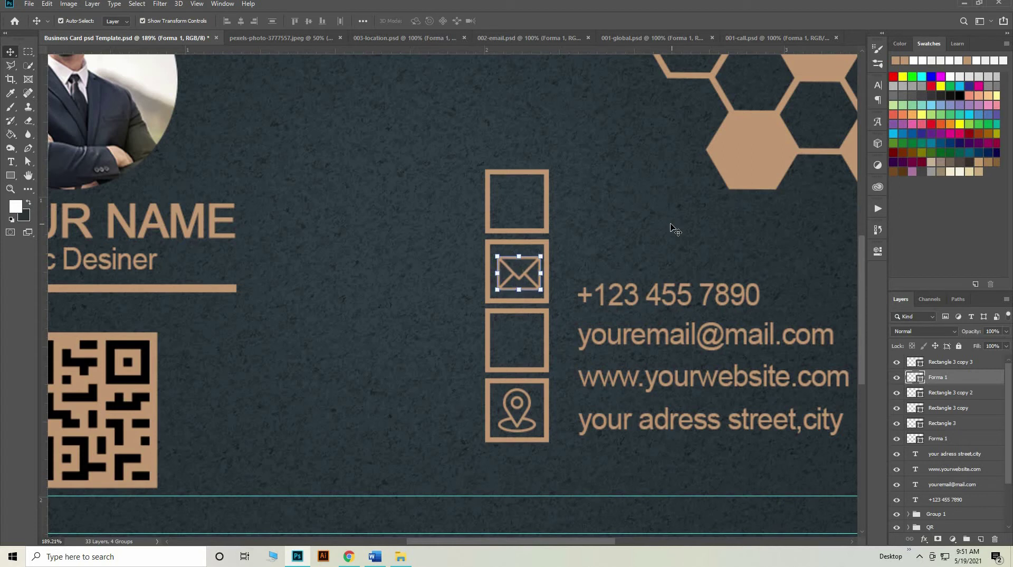
key(Left)
key(Left)
key(Up)
key(Up)
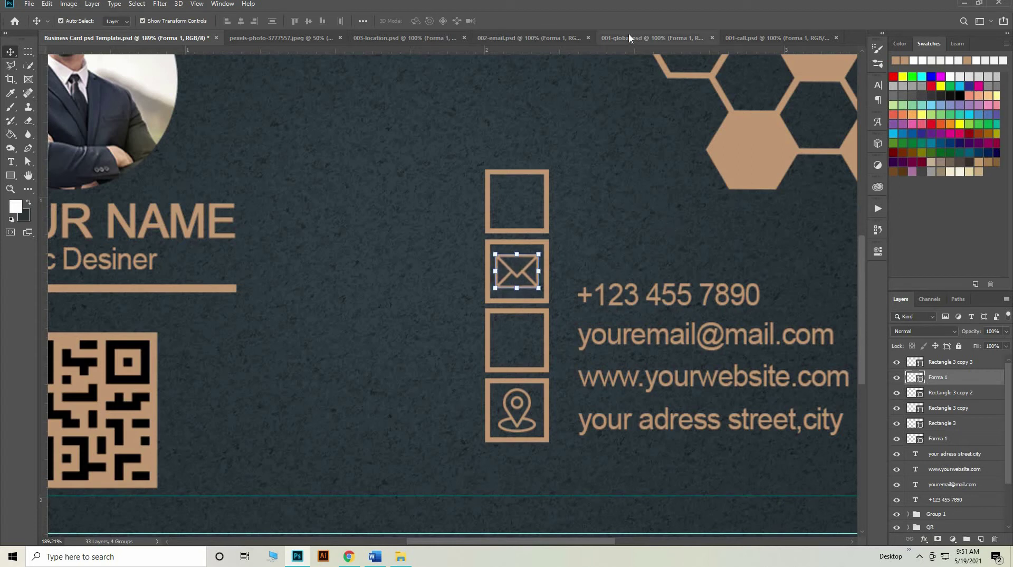
Bring the globe icon into the card and roughly shrink it toward the icon boxes
click(628, 37)
mouse_move(294, 122)
mouse_down()
mouse_move(726, 110)
mouse_move(429, 336)
mouse_up()
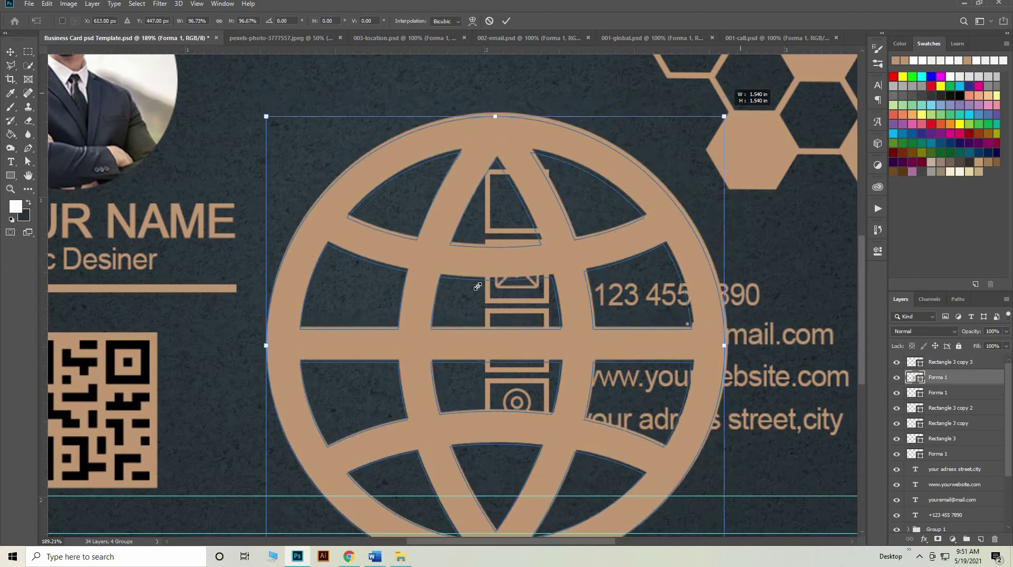
key(ctrl+z)
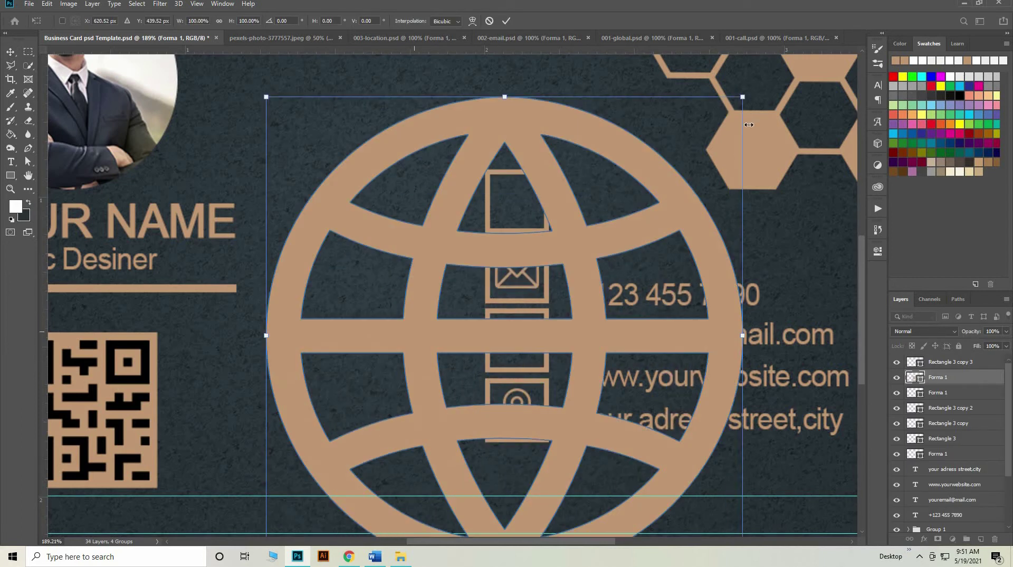
drag(744, 97, 447, 394)
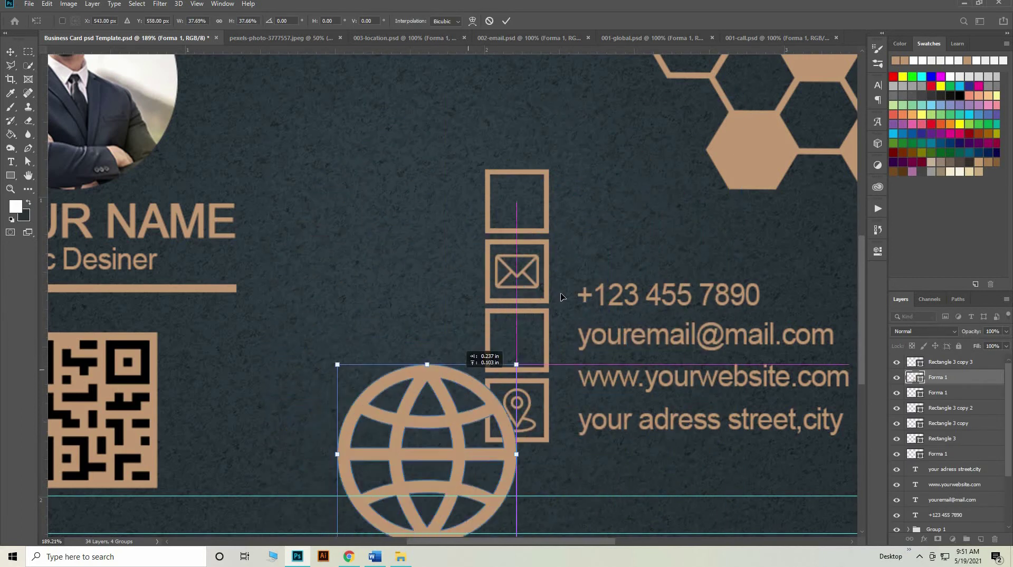
drag(401, 423, 580, 311)
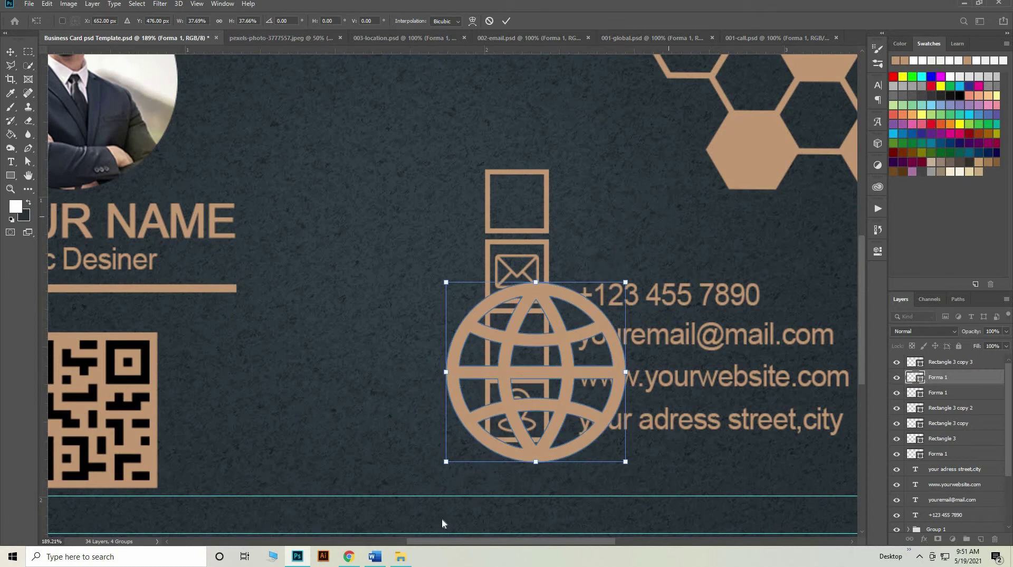
drag(490, 292, 310, 404)
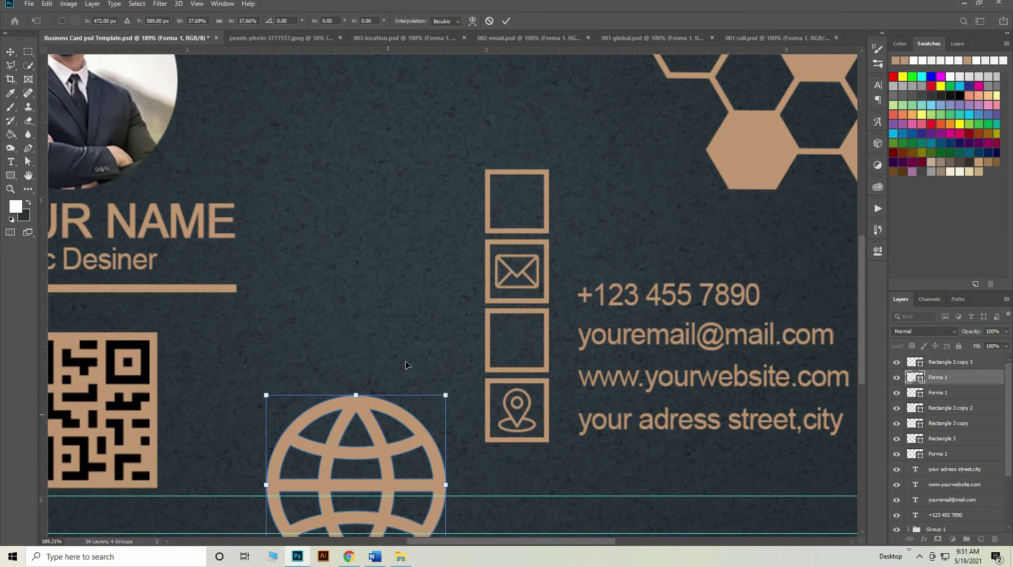
drag(417, 406, 397, 274)
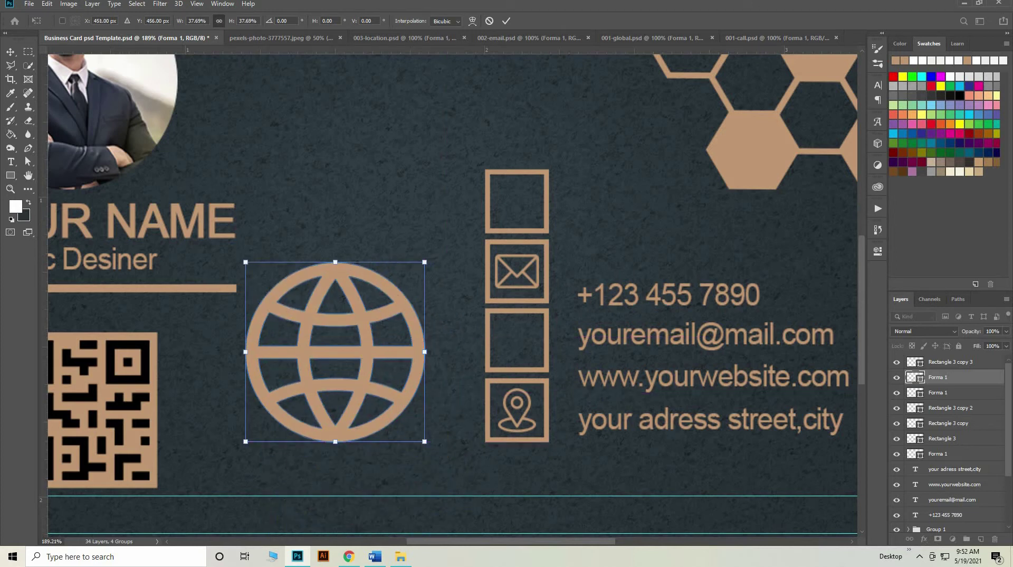
Scale the globe to 10% and commit it inside the third empty box
click(248, 20)
text(10)
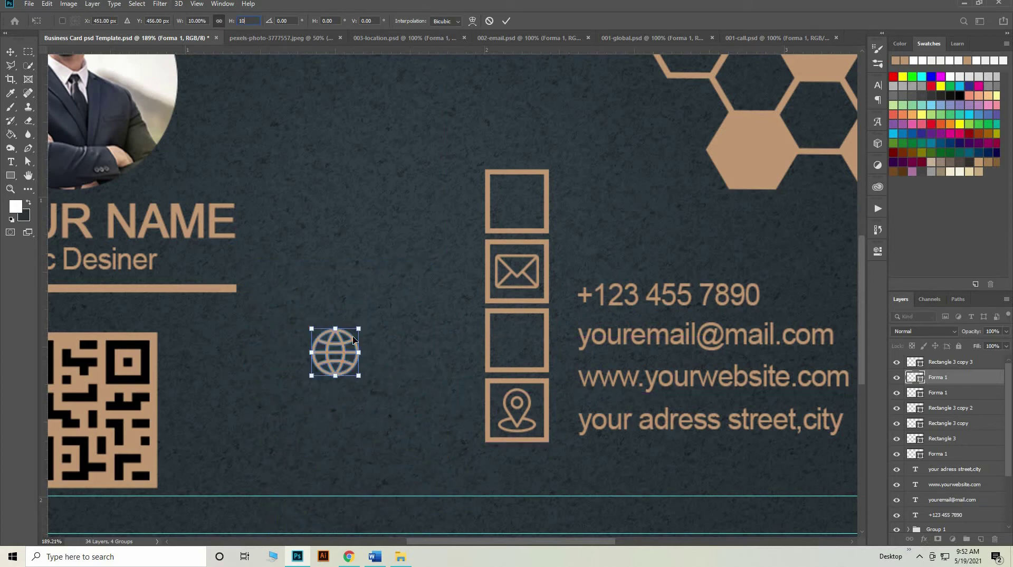
mouse_move(335, 352)
mouse_down()
mouse_move(515, 343)
mouse_move(482, 327)
mouse_up()
scroll(516, 343, up, 5)
scroll(516, 344, up, 3)
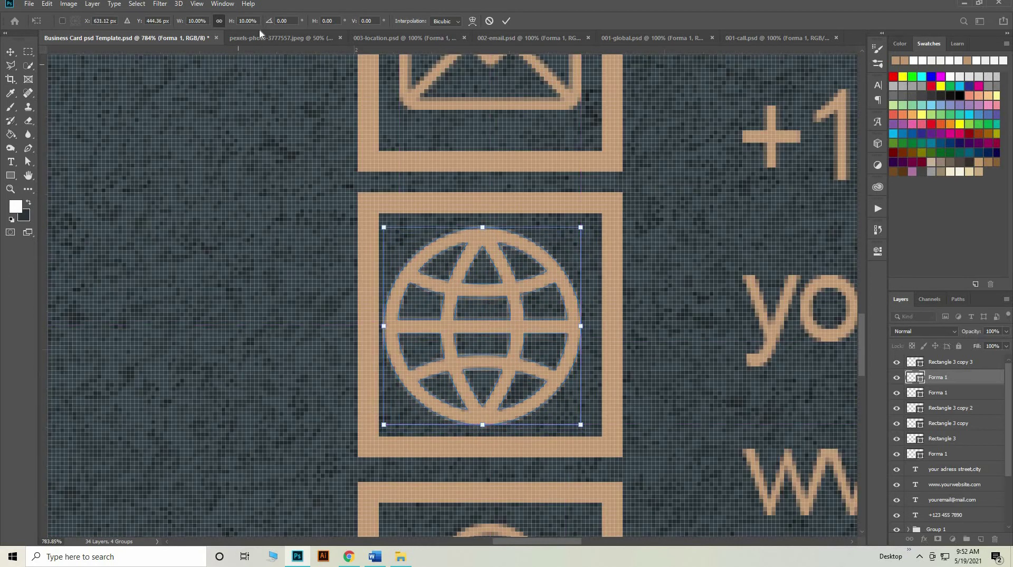
key(Return)
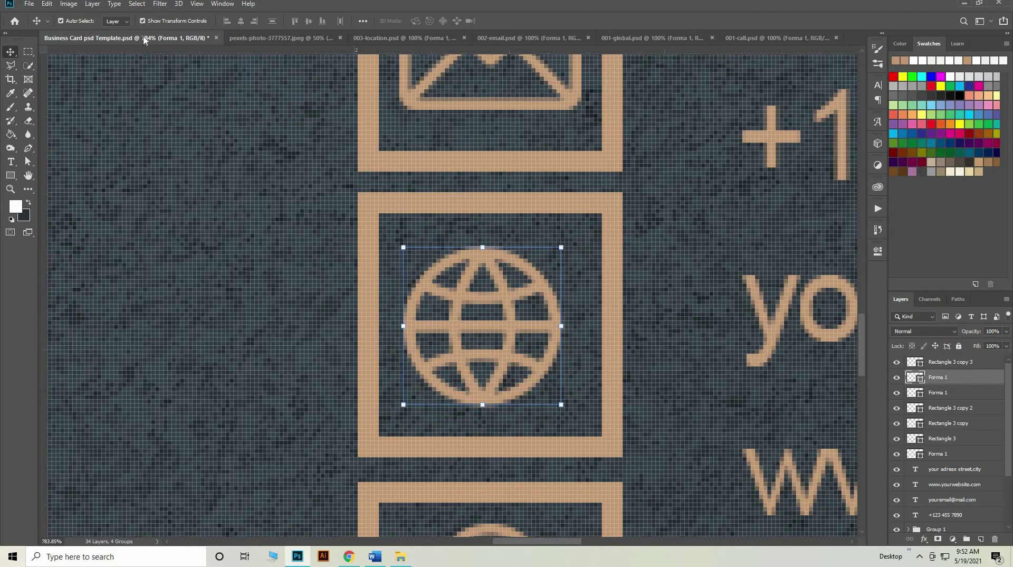
key(ctrl+space)
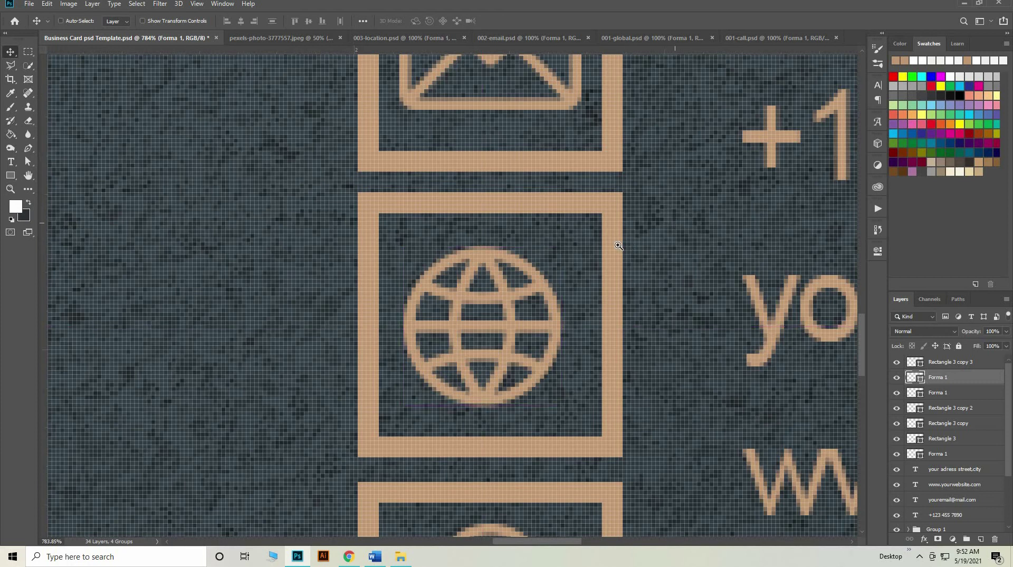
scroll(675, 222, down, 5)
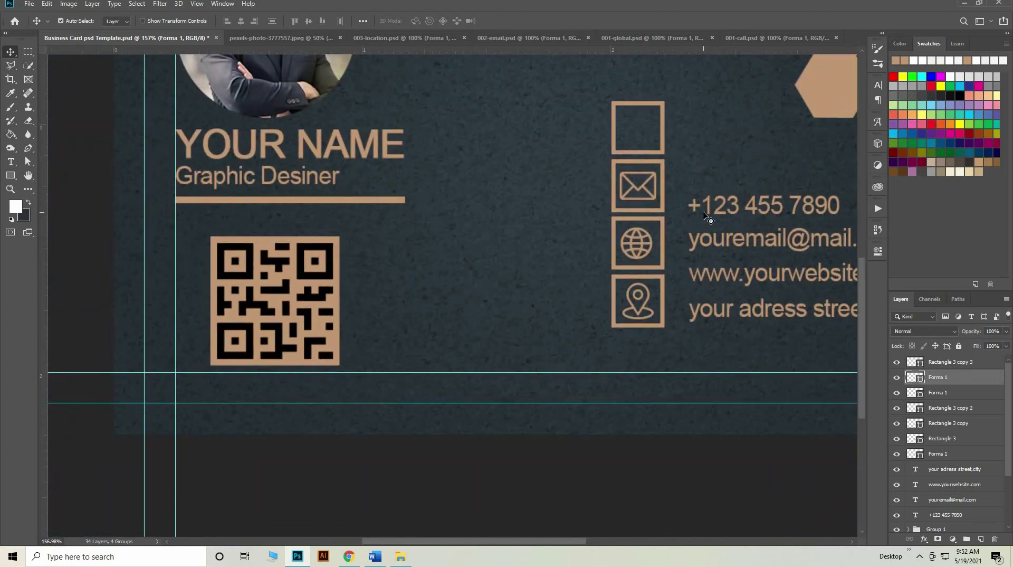
Drag the phone shape from 001-call.psd into the business card document
click(650, 192)
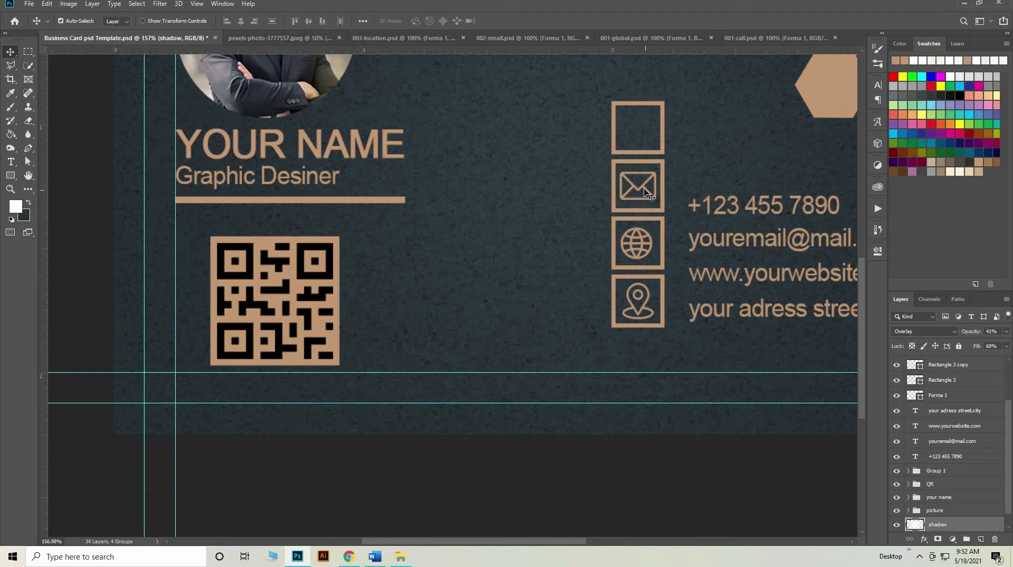
click(646, 190)
click(153, 21)
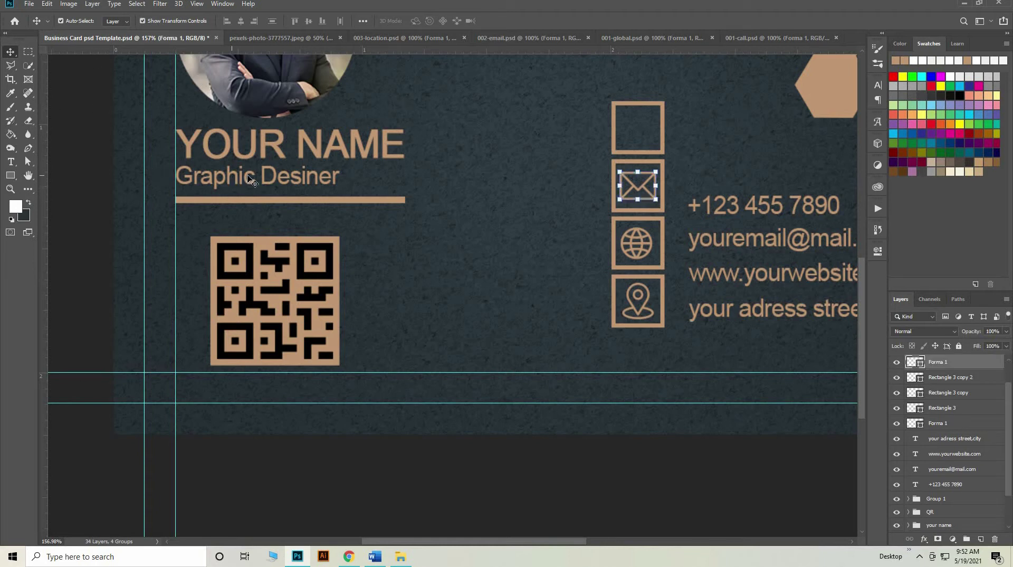
click(787, 38)
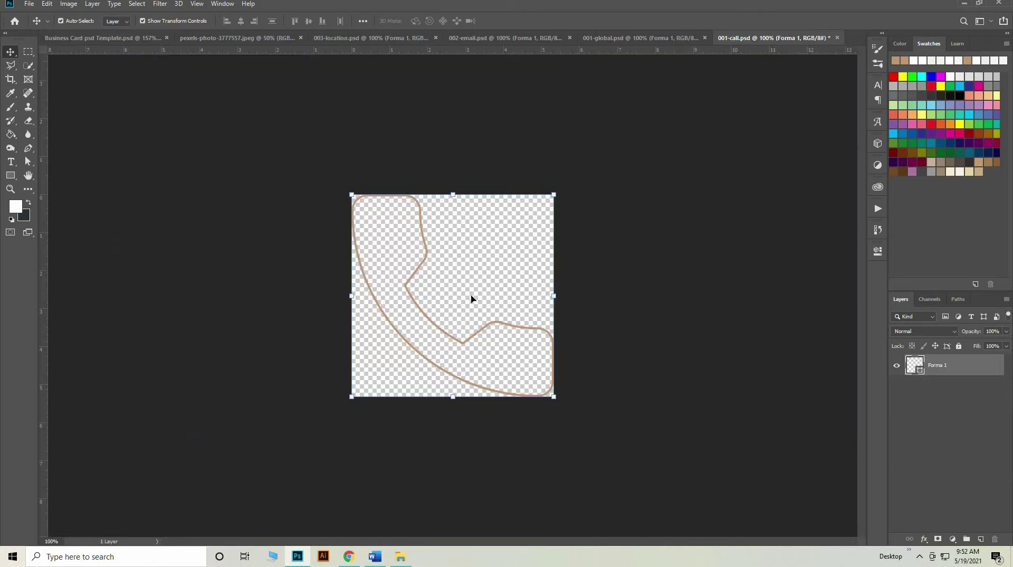
drag(289, 159, 700, 113)
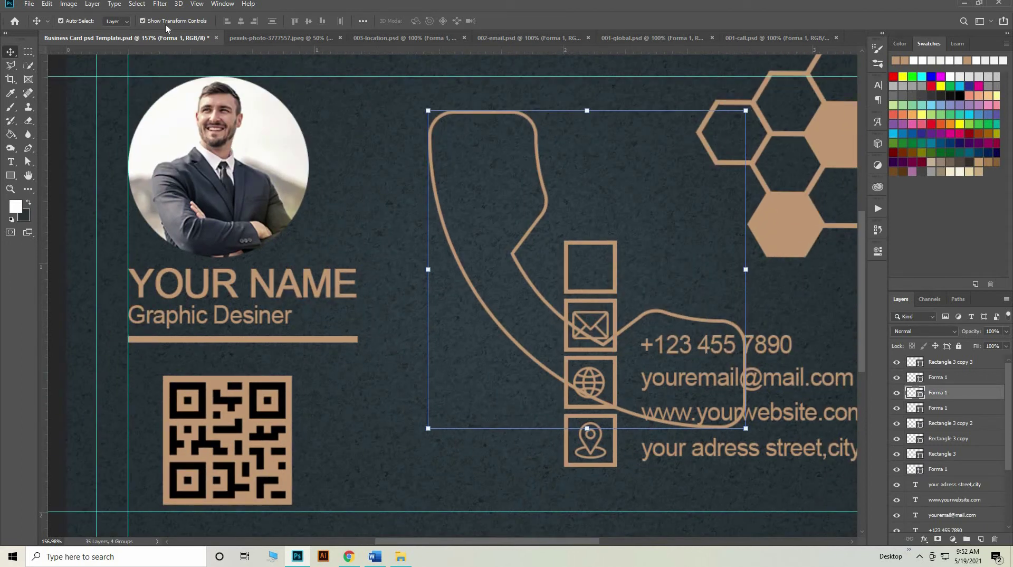
Scale the phone icon to 10% and commit the resize
key(ctrl+t)
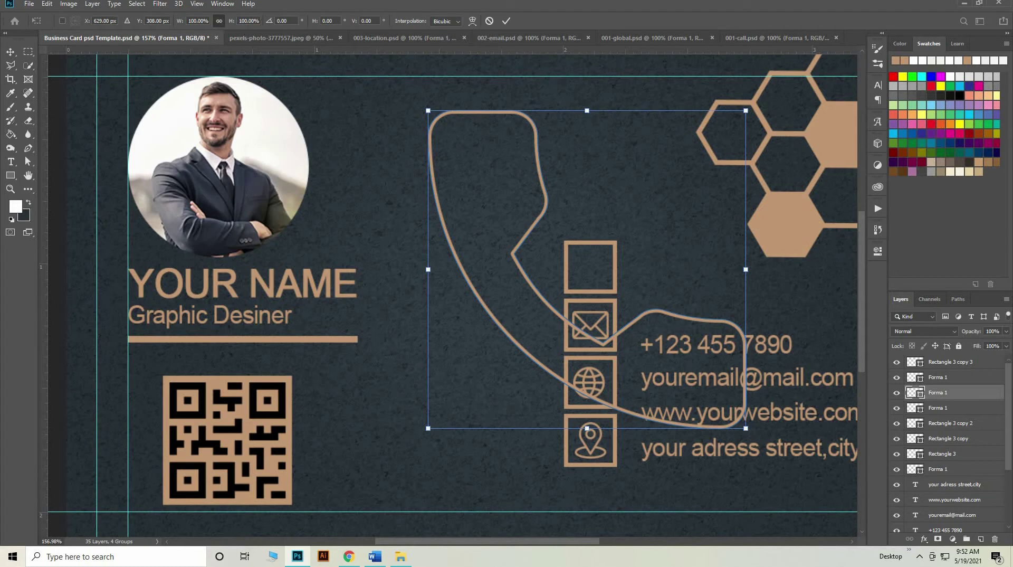
text(10)
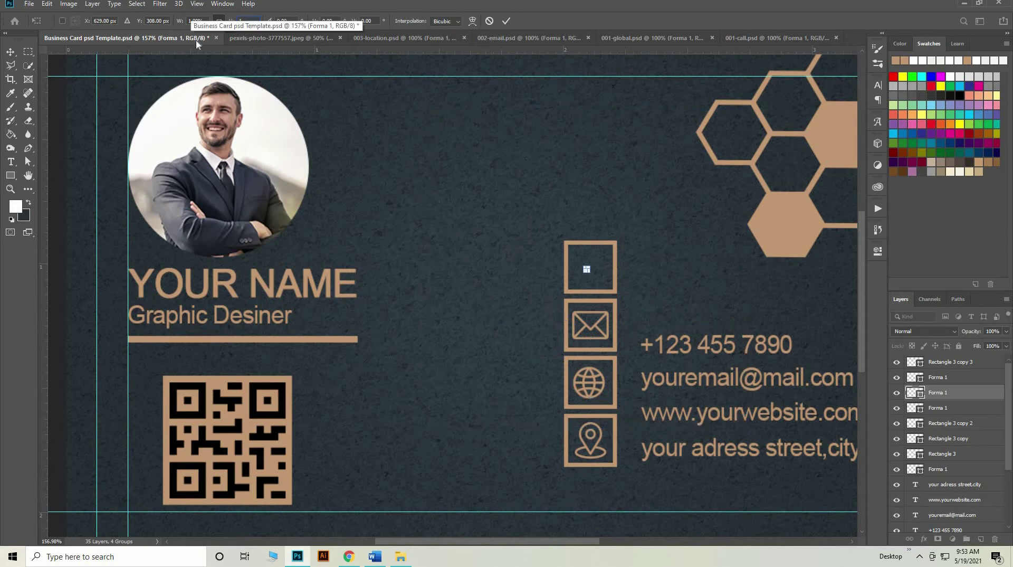
click(505, 22)
click(9, 175)
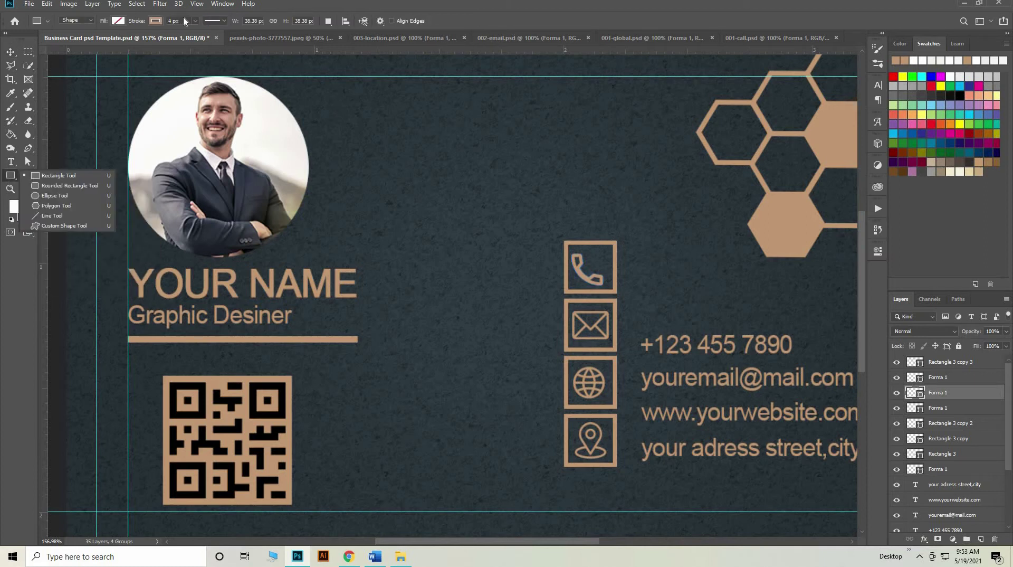
Give the phone icon a 3 px stroke and nudge it to centre in the top box
key(Return)
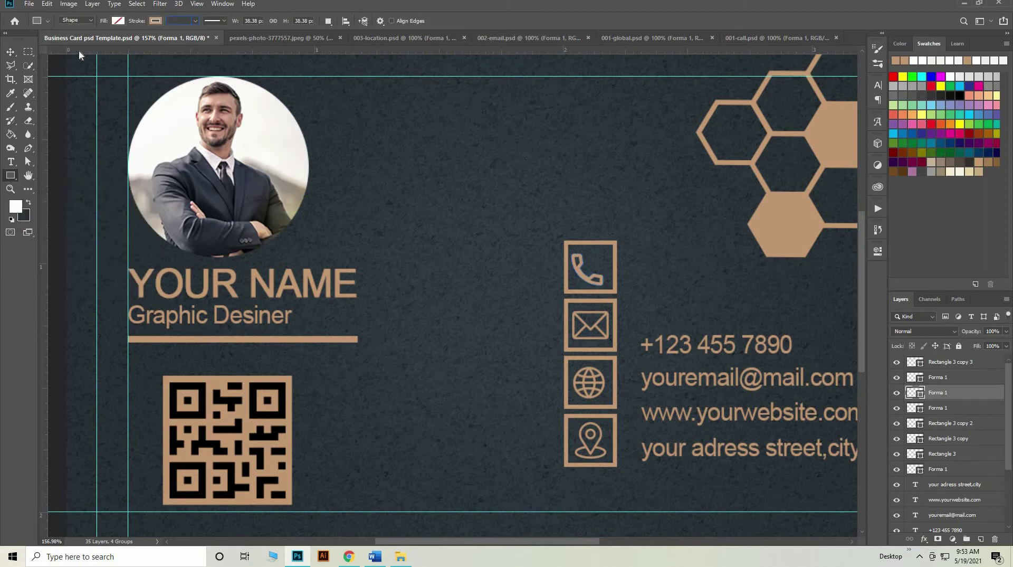
text(3)
key(Return)
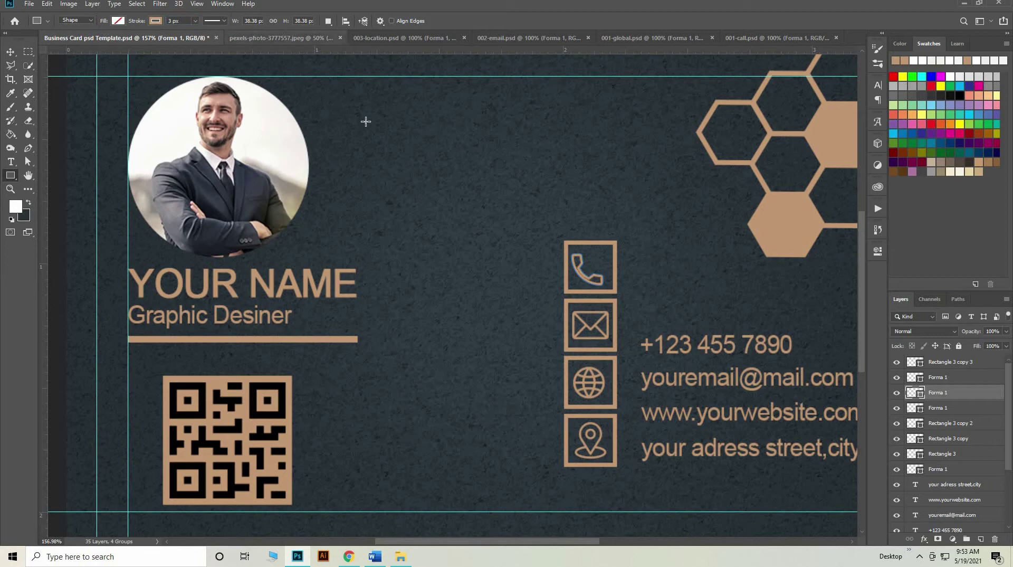
scroll(511, 321, up, 10)
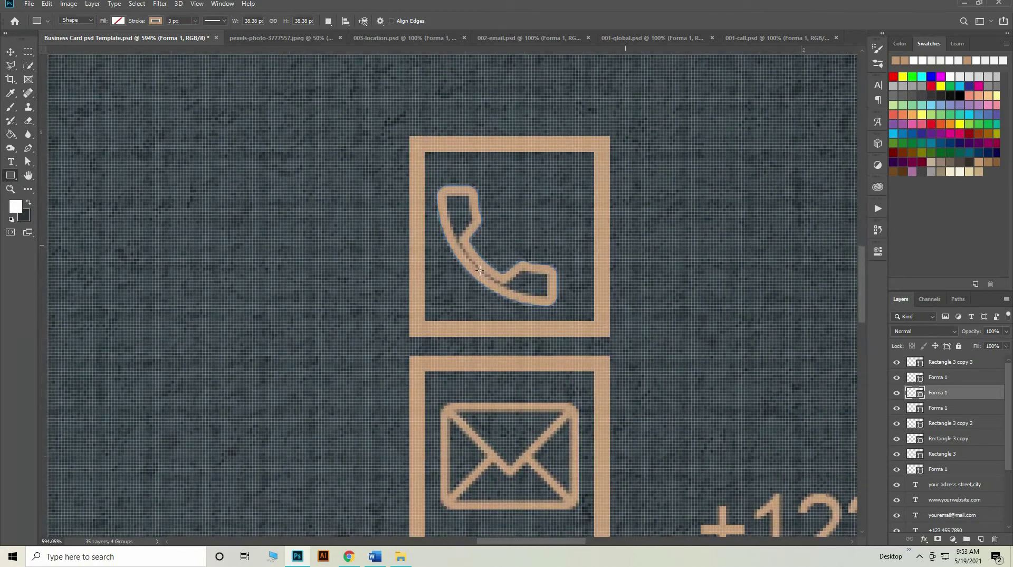
key(ctrl+t)
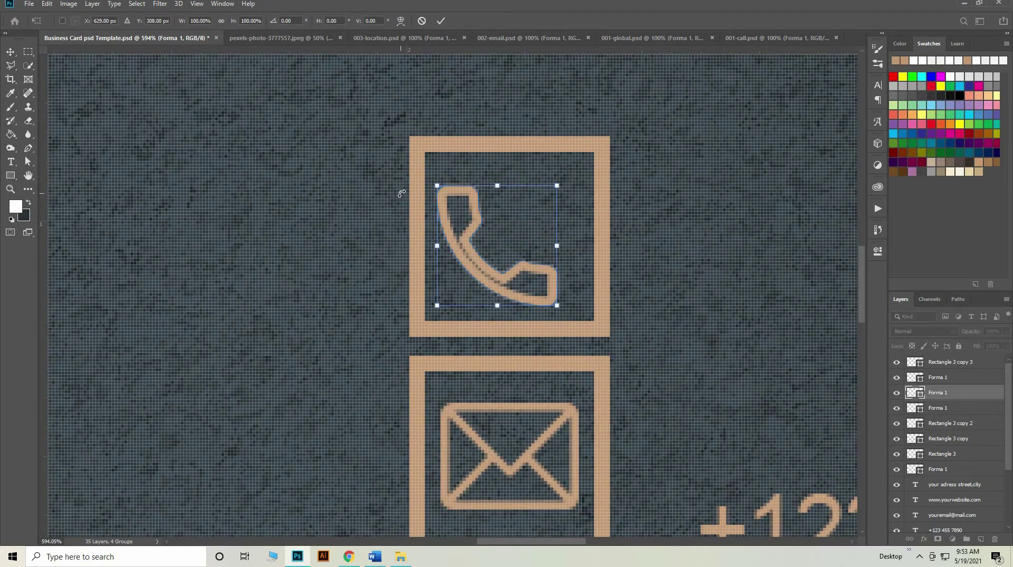
drag(444, 239, 455, 235)
scroll(456, 236, down, 1)
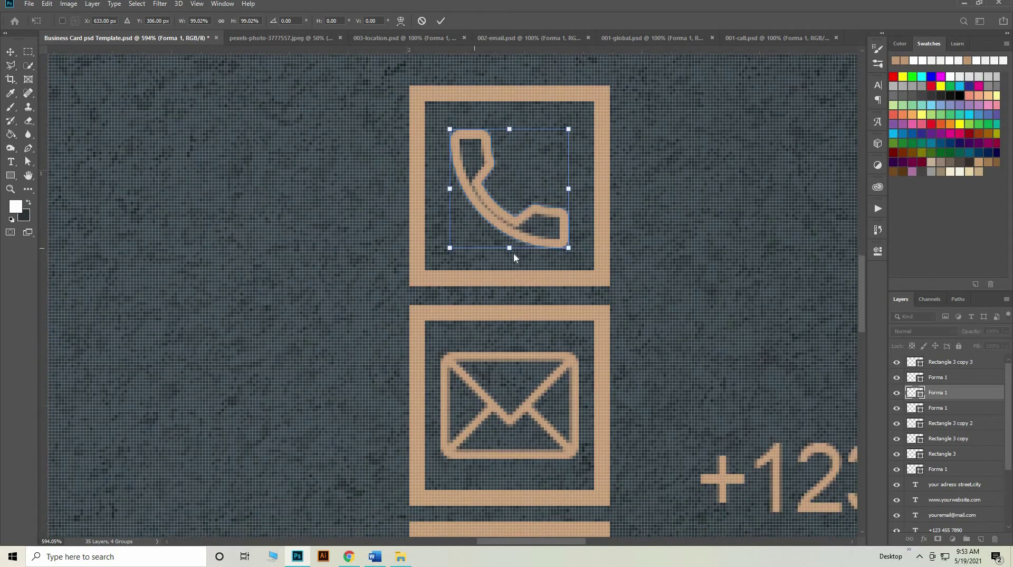
scroll(514, 252, down, 2)
key(Return)
key(u)
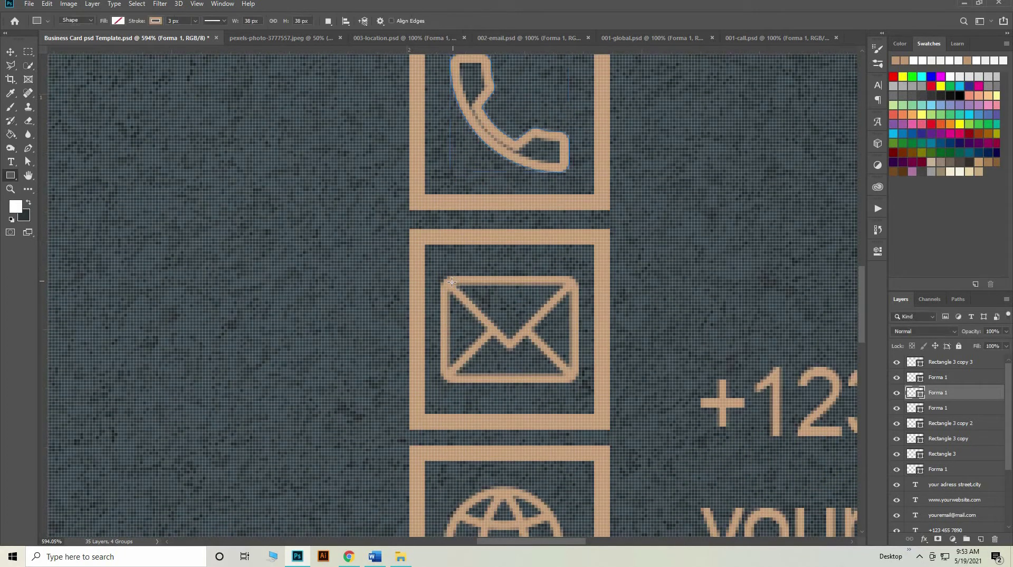
key(ctrl+t)
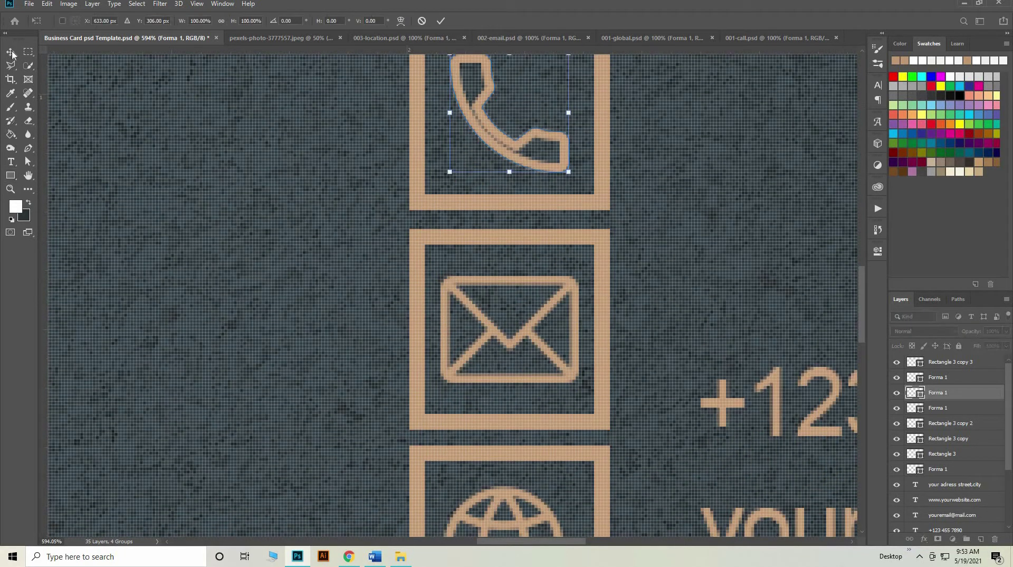
click(12, 54)
Restore the envelope to 100% height and narrow it to about 97.73% width
ctrl+click(443, 293)
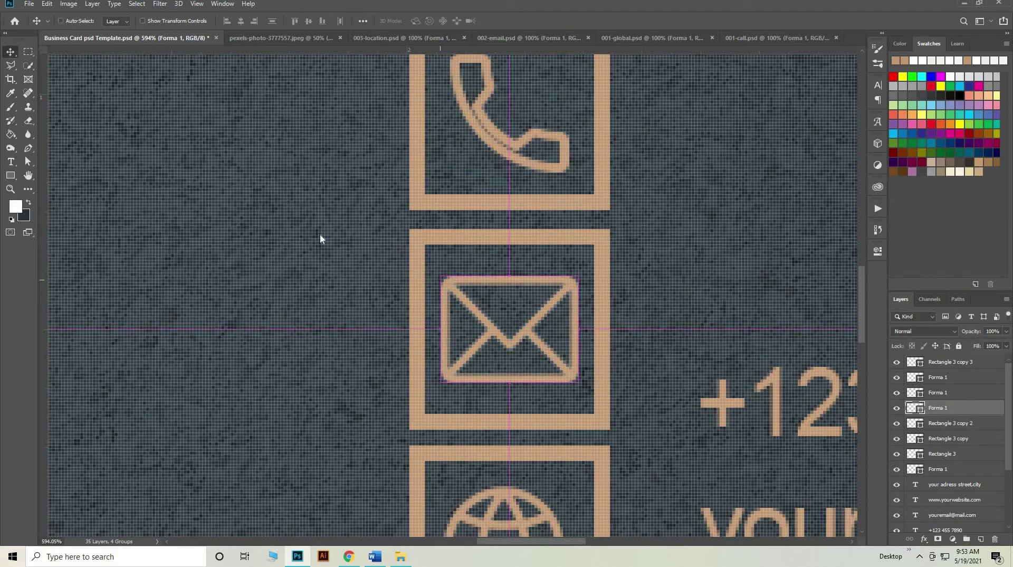
key(ctrl+t)
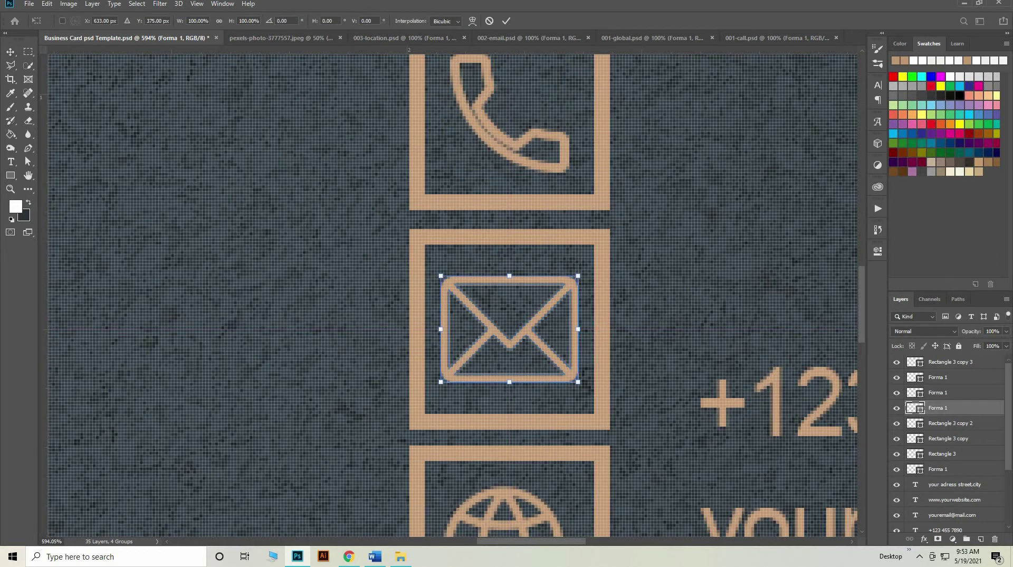
text(10)
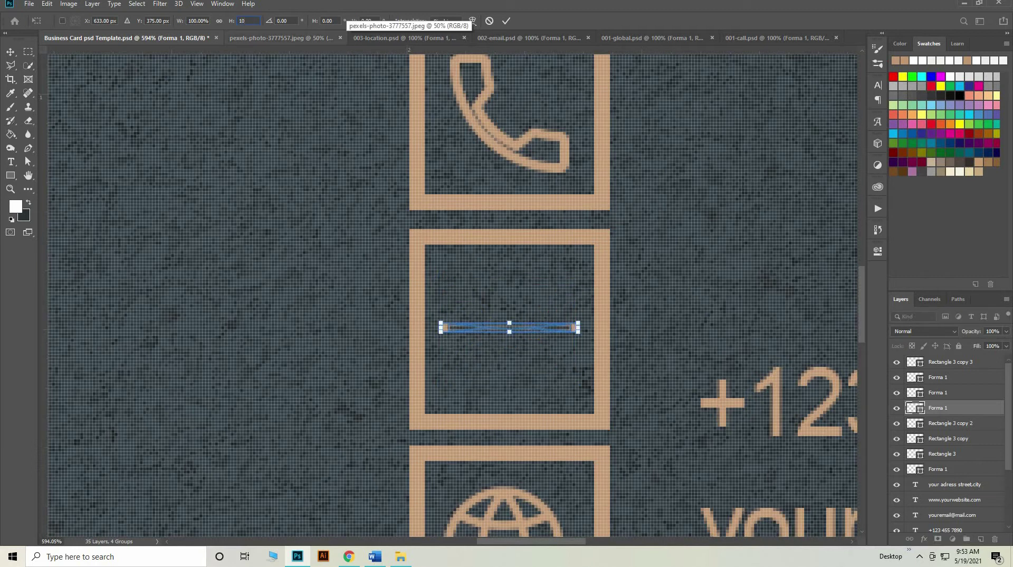
text(0)
key(Return)
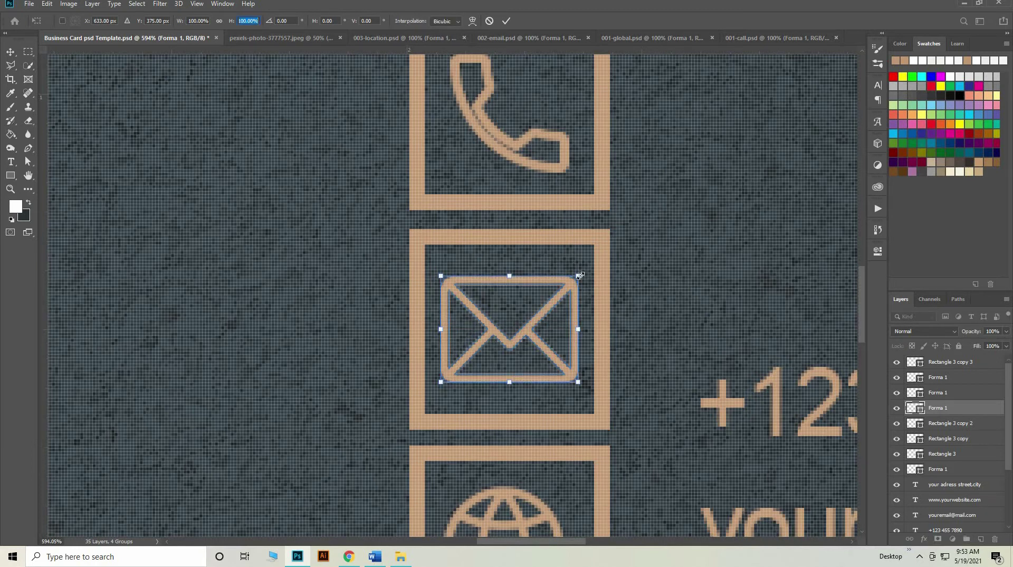
drag(578, 275, 575, 275)
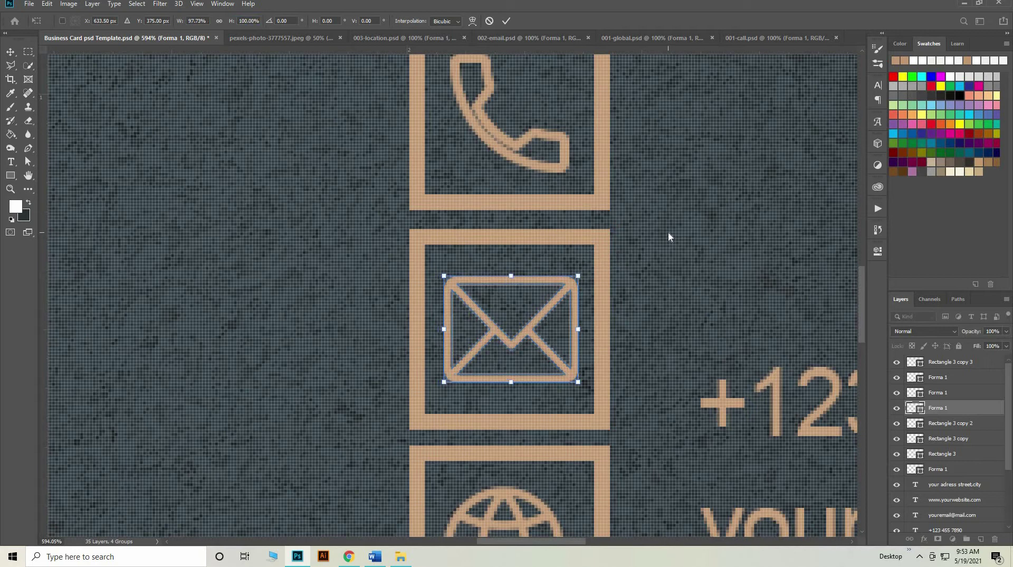
scroll(669, 233, down, 2)
scroll(704, 269, down, 3)
scroll(694, 258, down, 5)
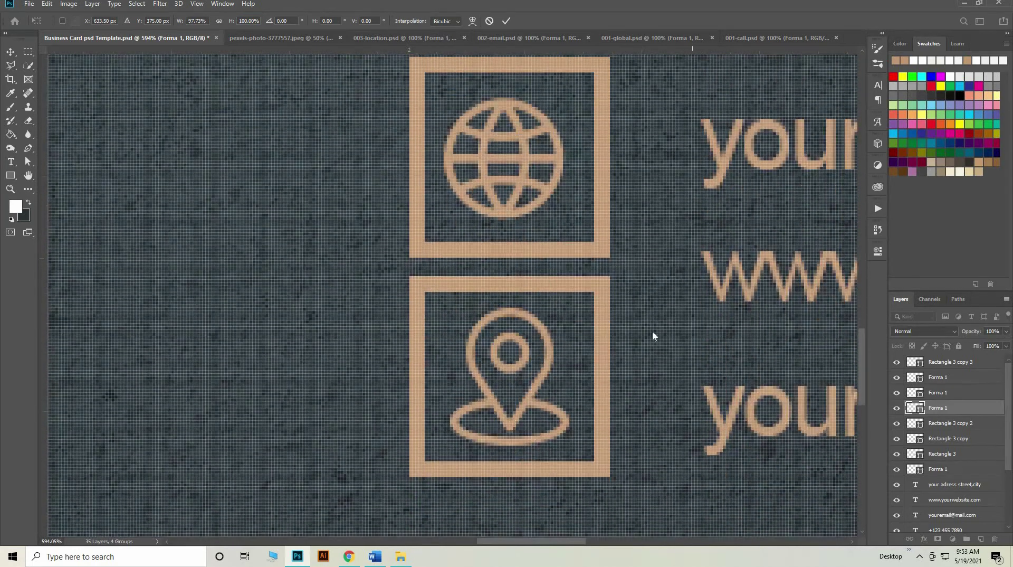
scroll(681, 291, down, 5)
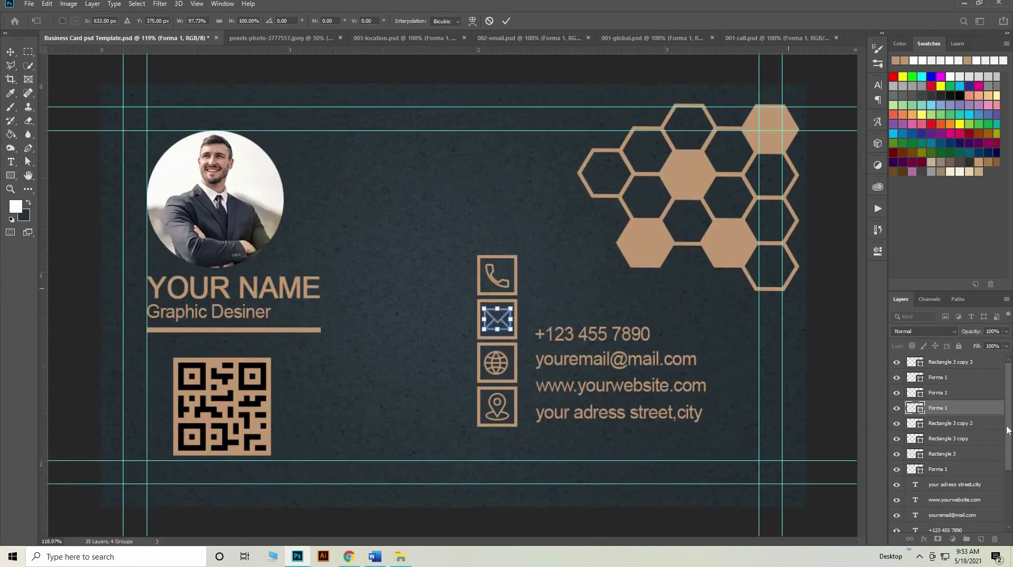
Scale all four boxed icons together to about 84% and shift them slightly lower
click(966, 363)
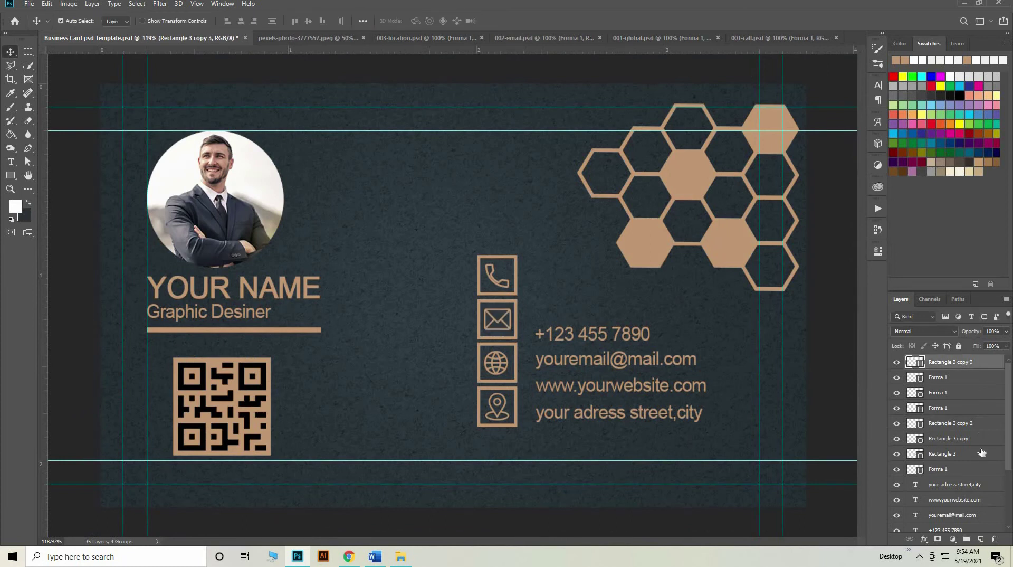
shift+click(950, 470)
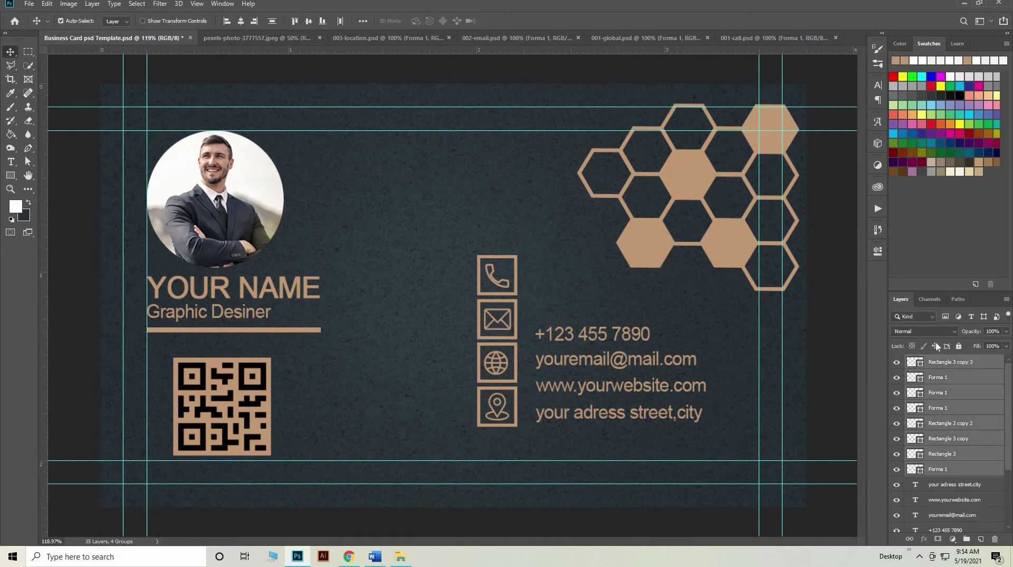
key(ctrl+t)
drag(521, 250, 512, 284)
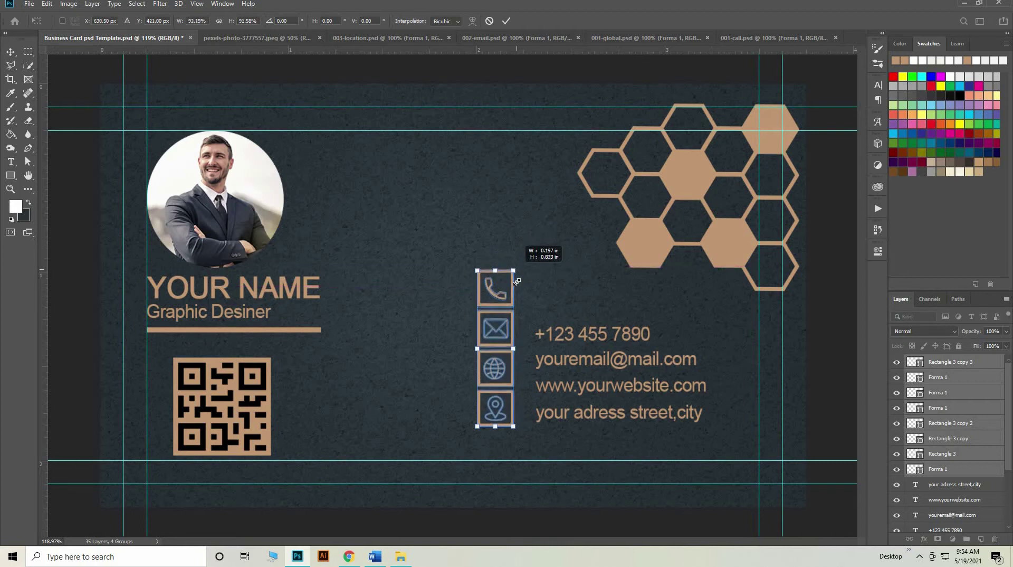
drag(503, 358, 510, 372)
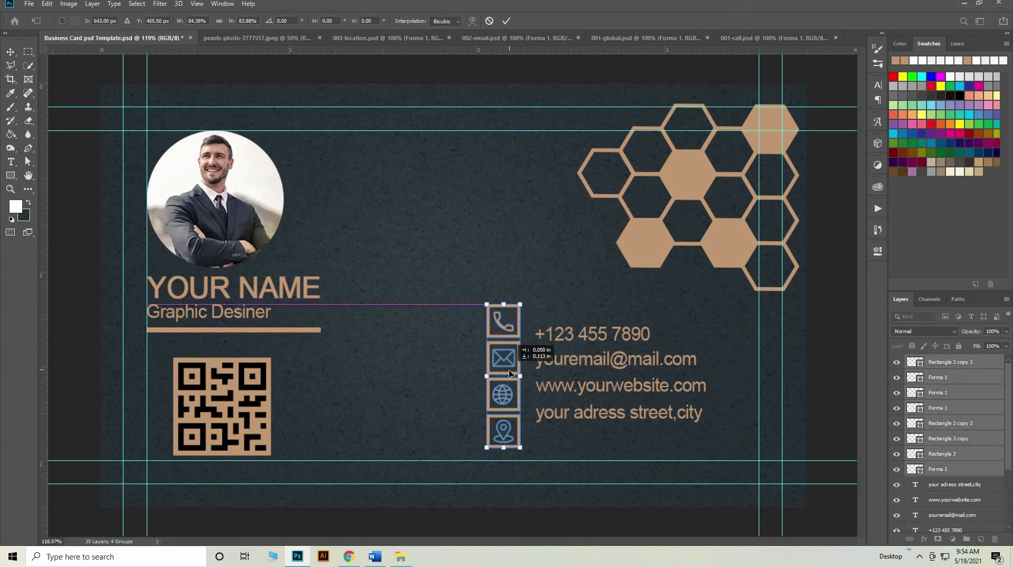
drag(511, 372, 510, 380)
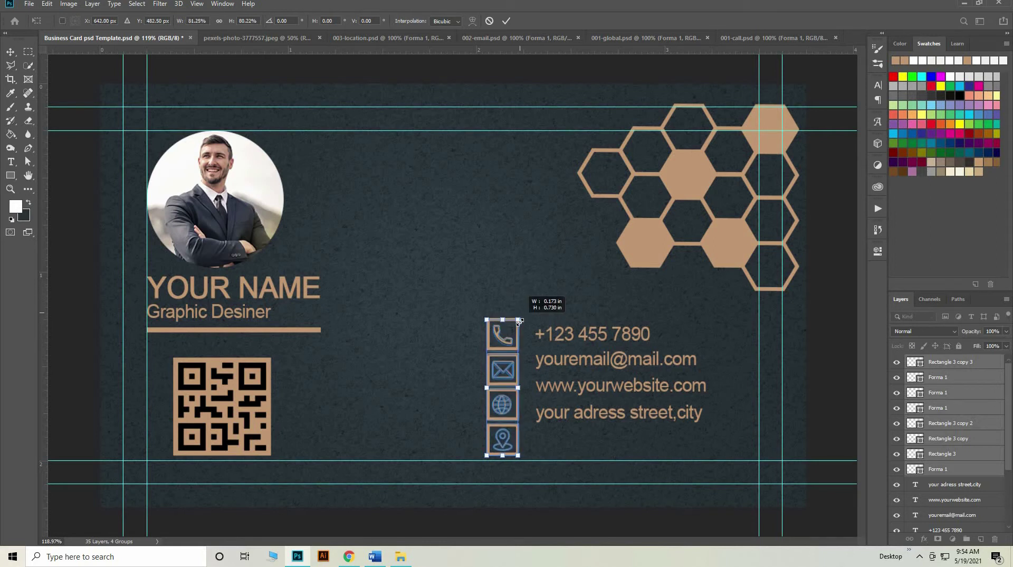
drag(519, 312, 518, 321)
click(507, 21)
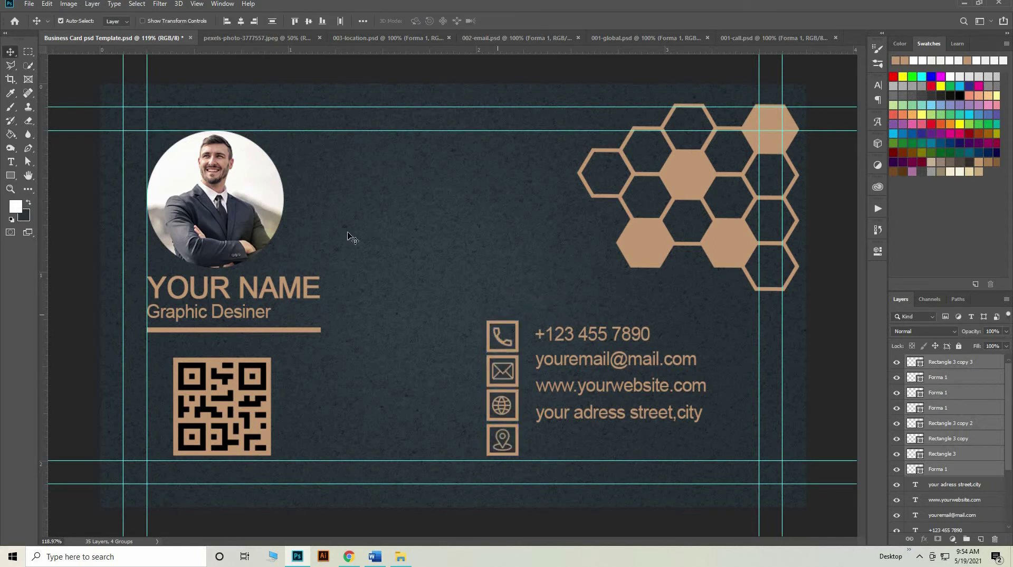
Group the phone frame and symbol and name the group phn
click(974, 363)
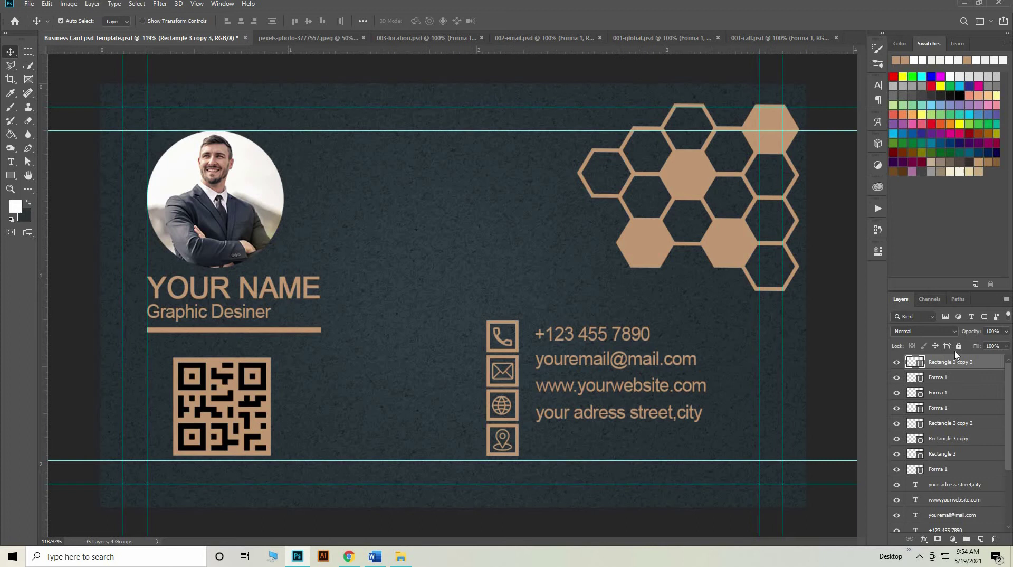
click(153, 20)
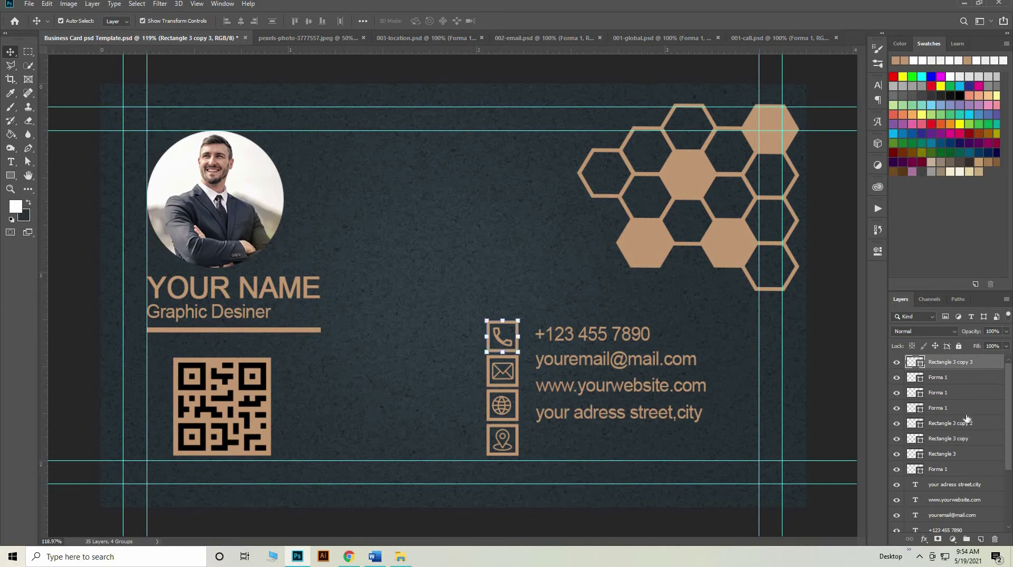
click(960, 378)
ctrl+click(943, 394)
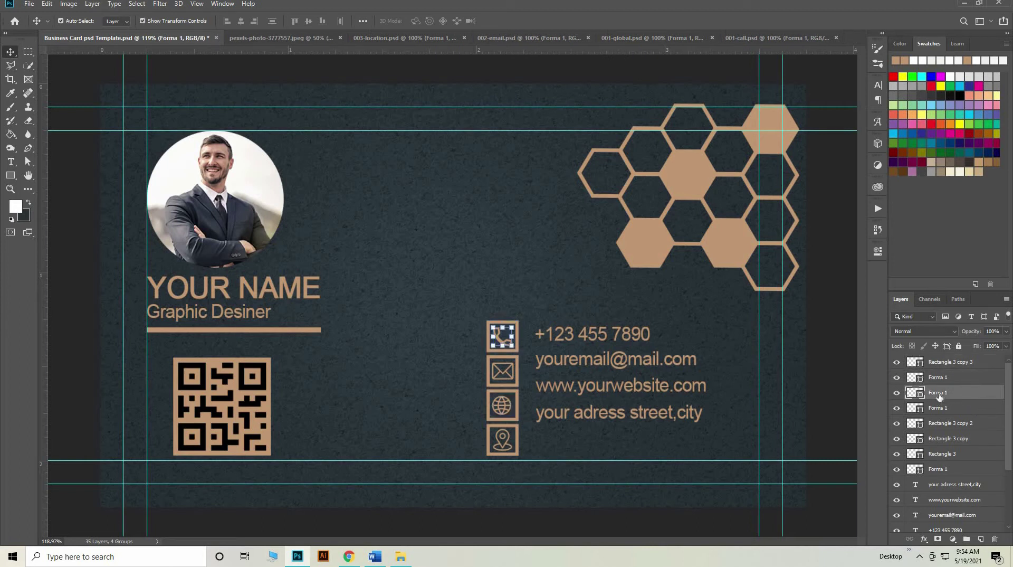
ctrl+click(953, 364)
key(ctrl+g)
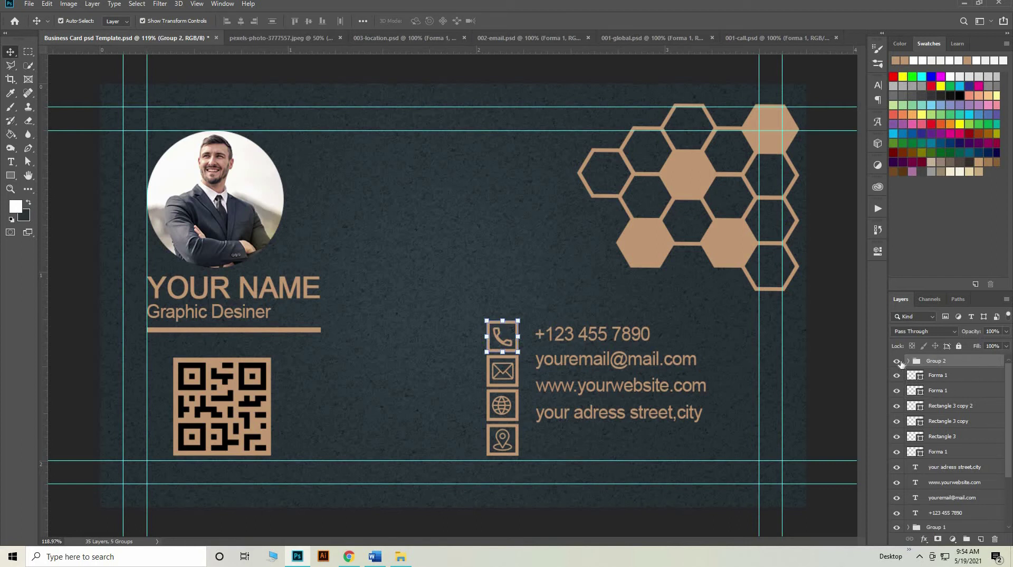
click(897, 361)
double_click(937, 360)
text(phn)
Group the globe frame and symbol as web
click(950, 376)
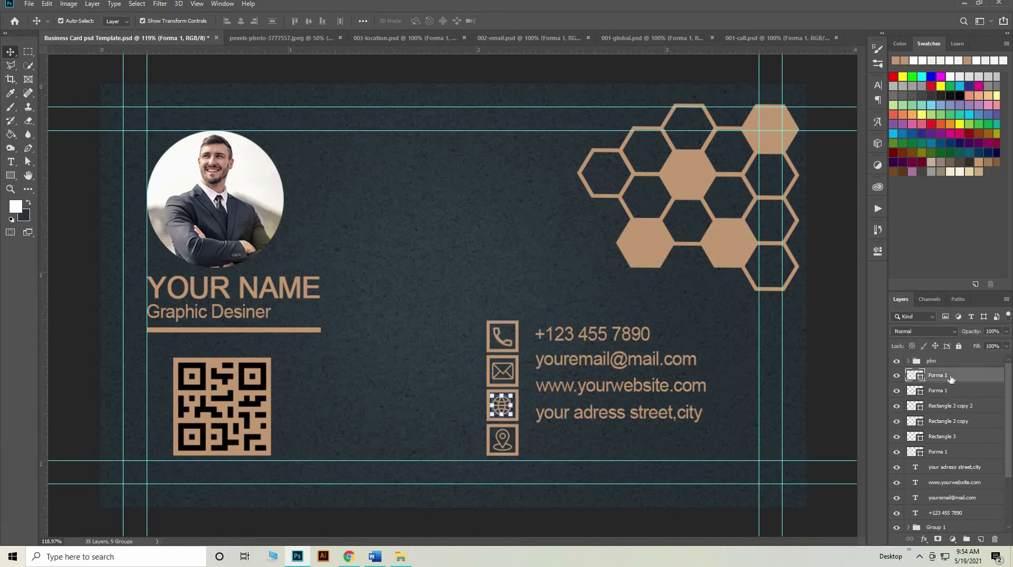
click(952, 408)
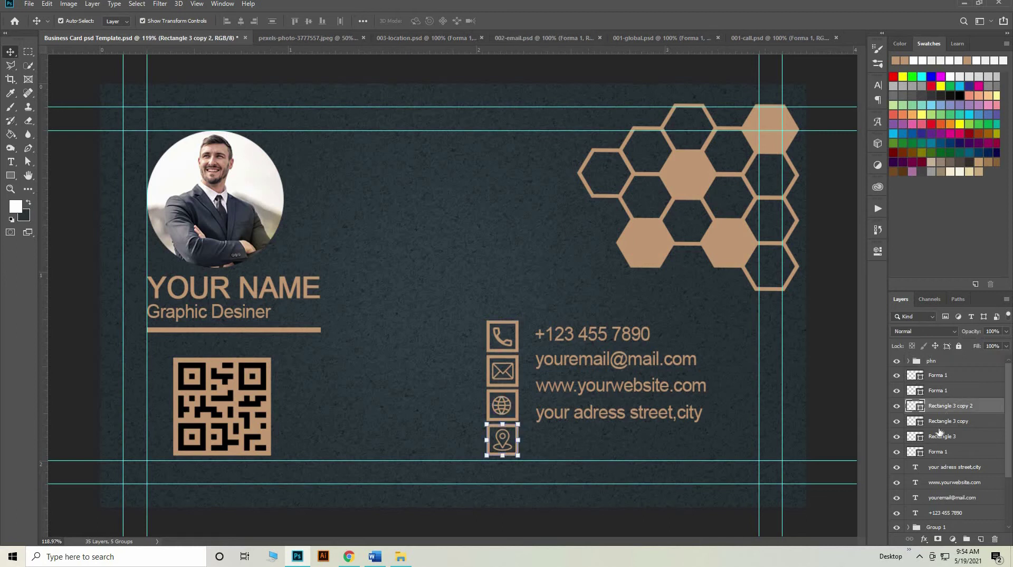
click(940, 427)
ctrl+click(954, 379)
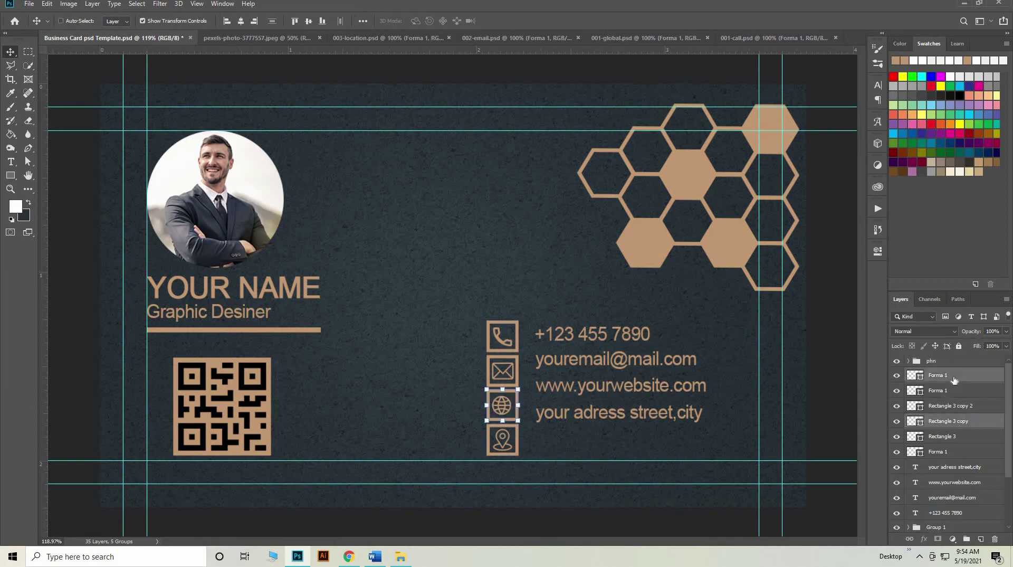
key(ctrl+g)
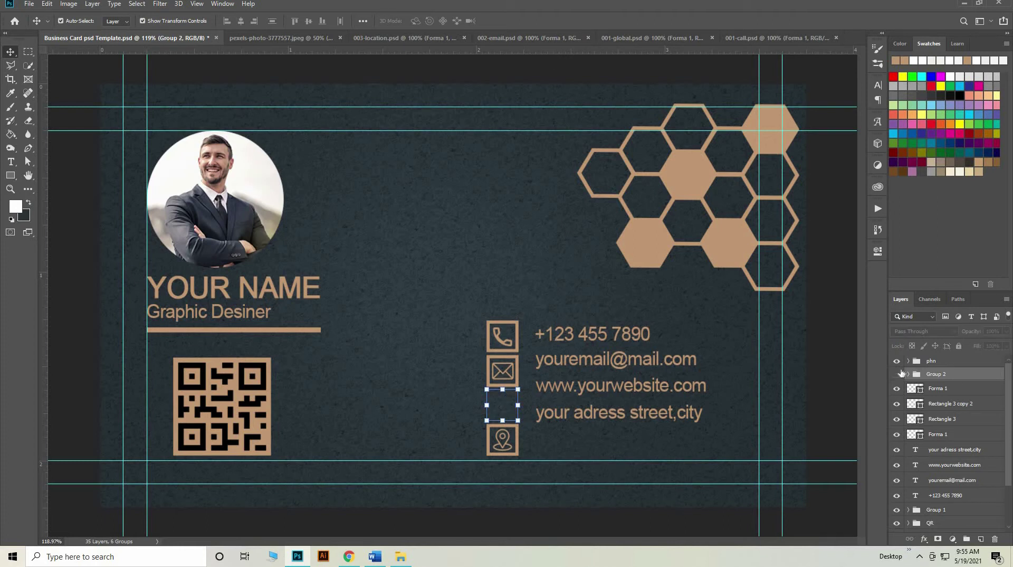
double_click(940, 374)
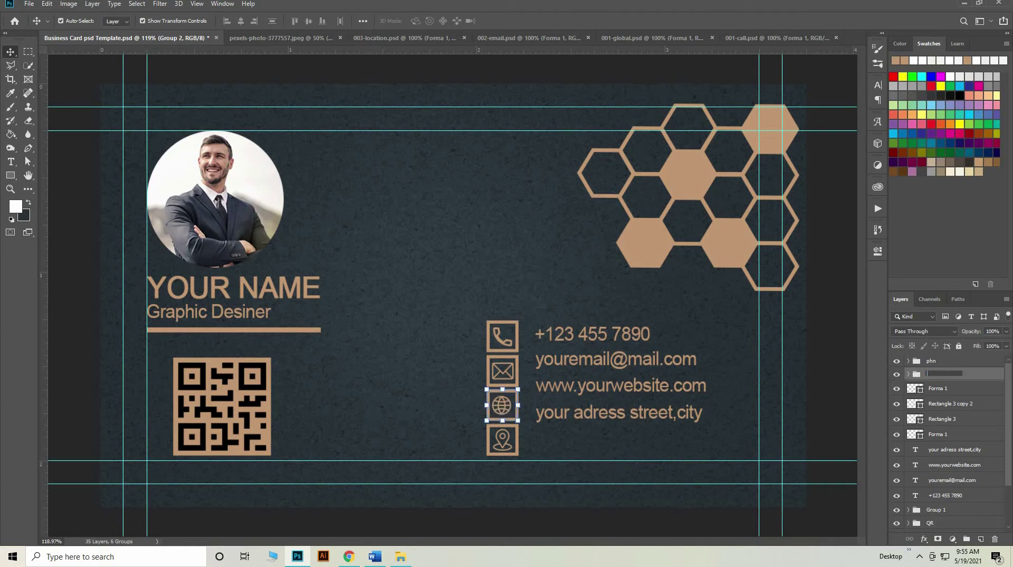
text(web)
key(Return)
Group the envelope frame and symbol and name the group email
click(942, 388)
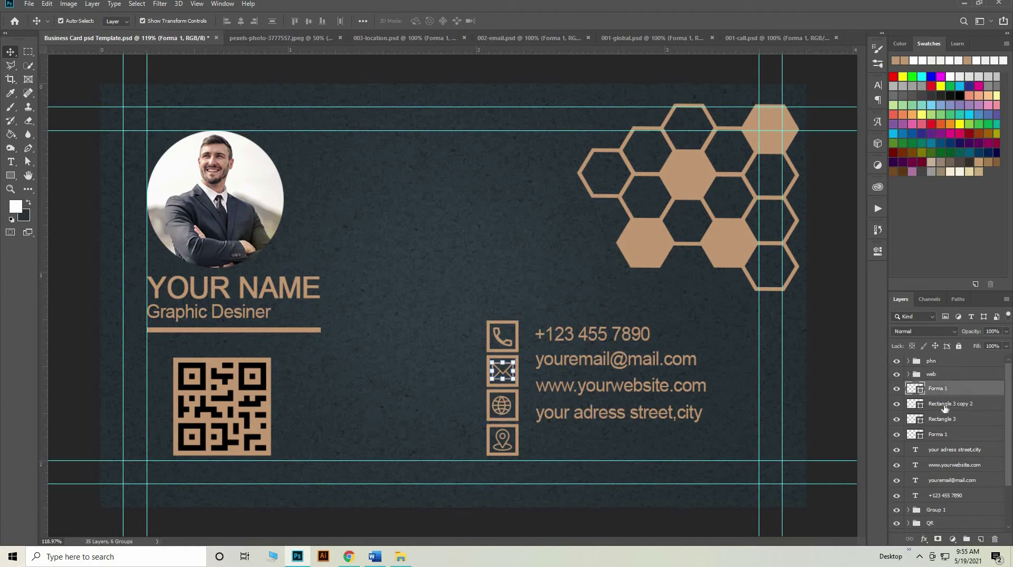
click(945, 408)
key(ctrl+z)
ctrl+click(945, 421)
key(ctrl+g)
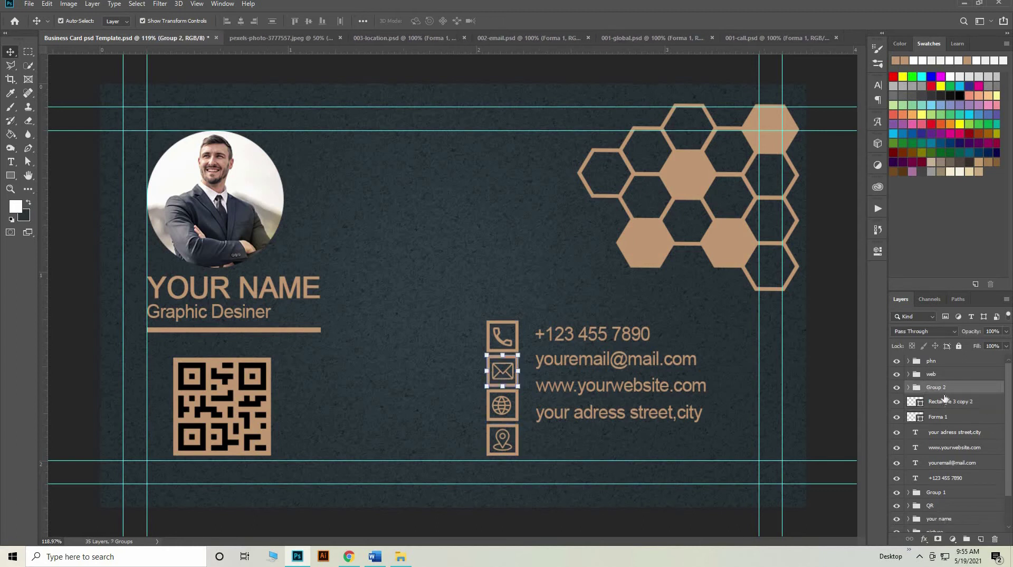
double_click(936, 387)
text(ema)
text(il)
key(Return)
Group the location frame and symbol as adress, then move email above web
click(945, 417)
ctrl+click(958, 401)
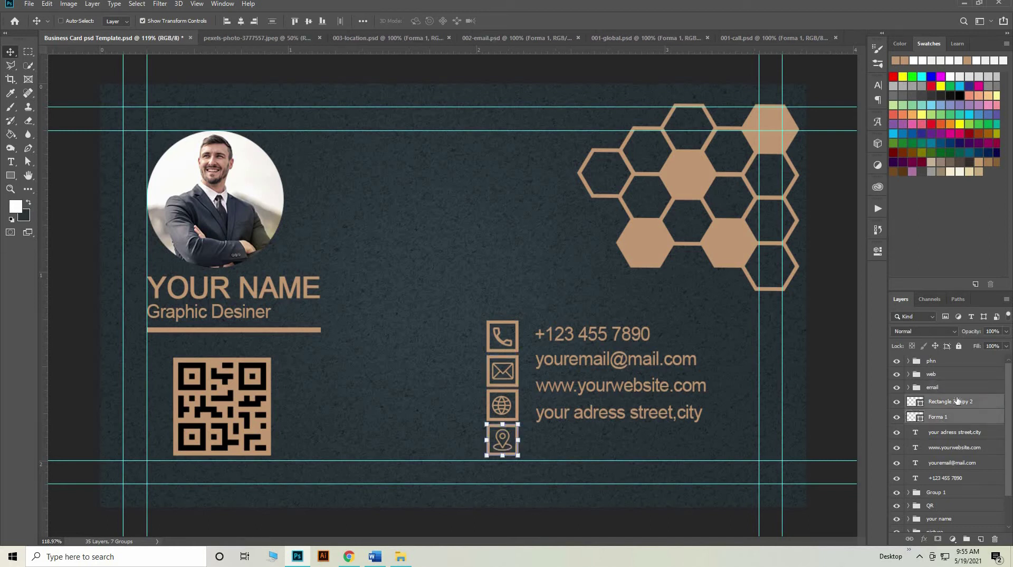
key(ctrl+g)
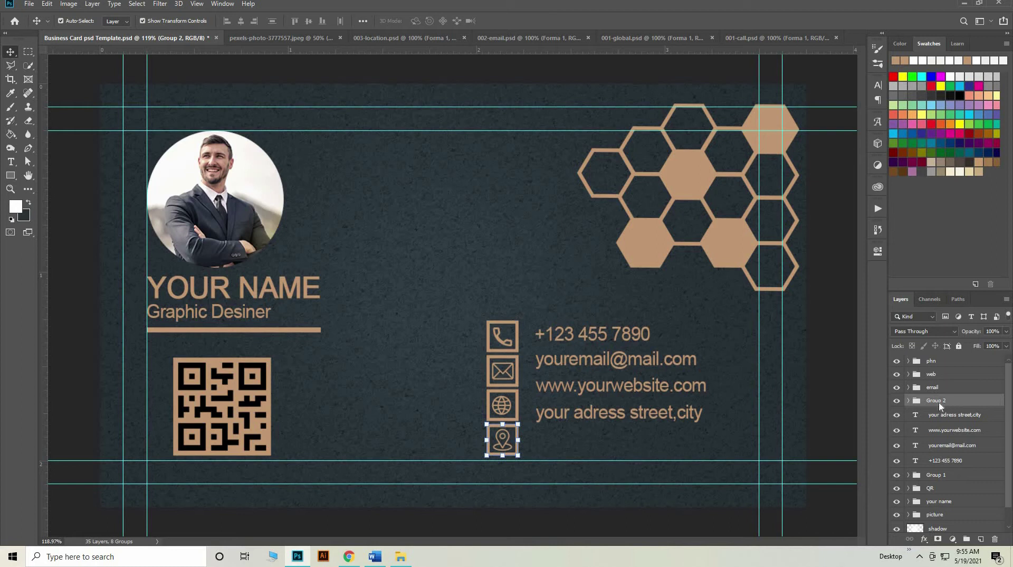
key(BackSpace)
text(adress)
key(Return)
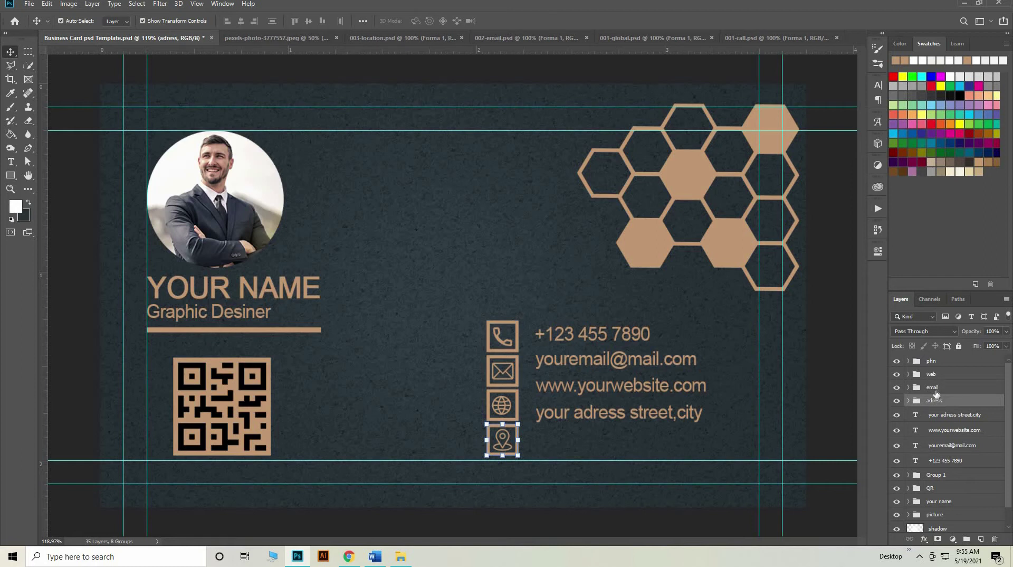
drag(934, 388, 937, 368)
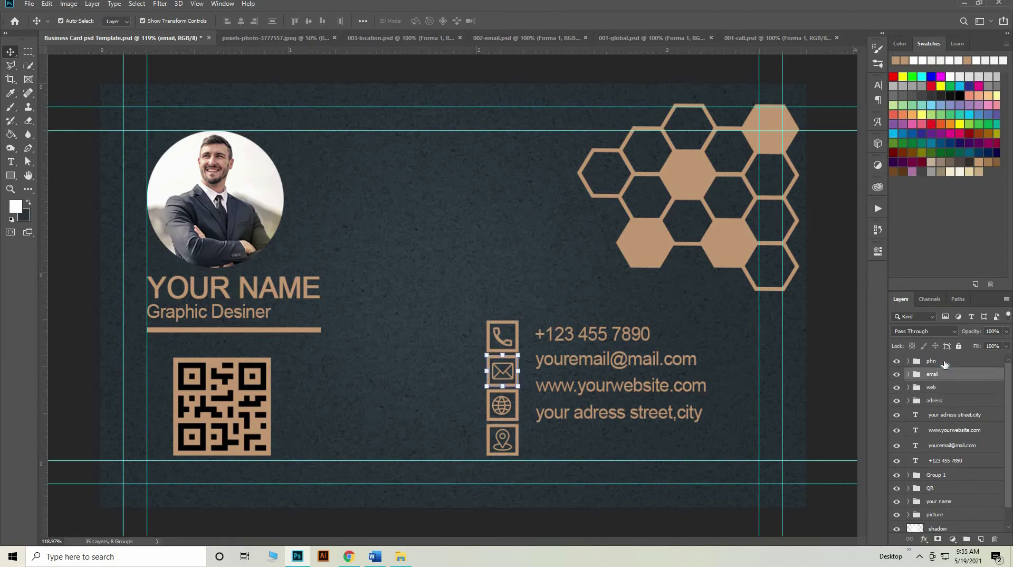
Nudge the phn, email and web icon groups upward with the arrow keys
click(945, 363)
key(Up)
key(Up)
key(Up)
key(Up)
key(Up)
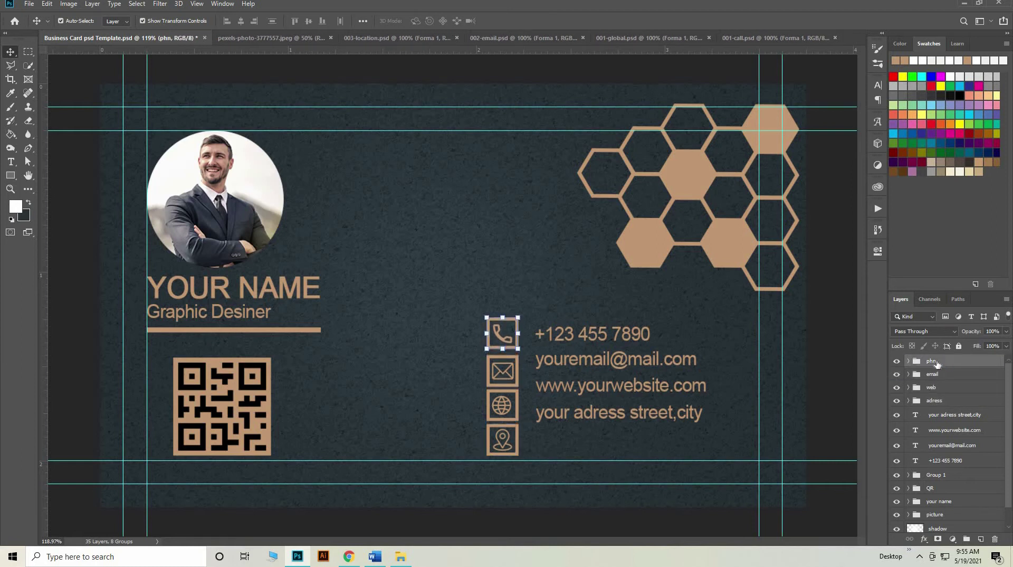
key(Up)
key(Up)
key(Up)
key(Up)
click(947, 377)
key(Up)
key(Up)
key(Up)
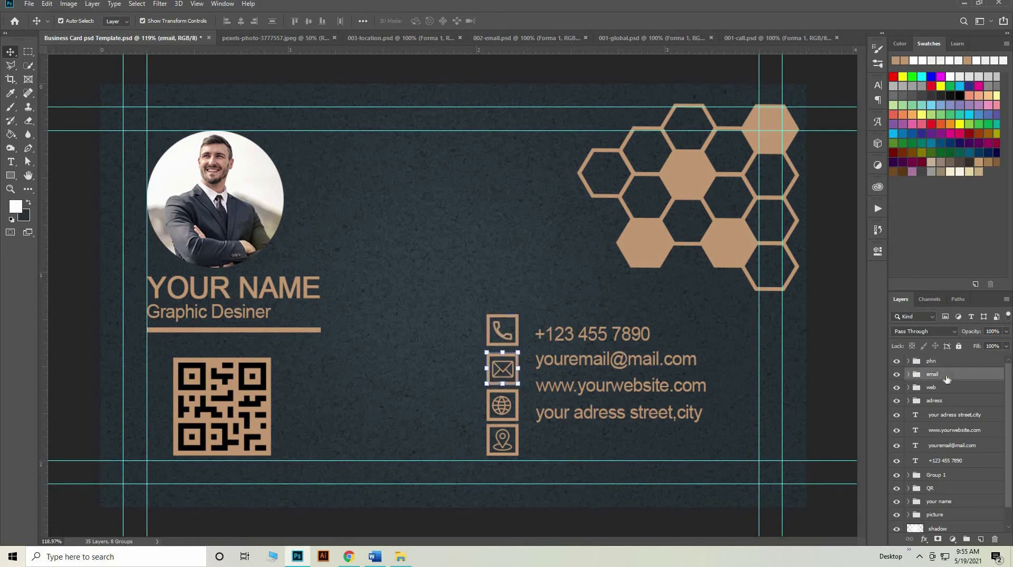
key(Up)
key(Up)
key(Up)
click(950, 389)
key(Up)
key(Up)
key(Up)
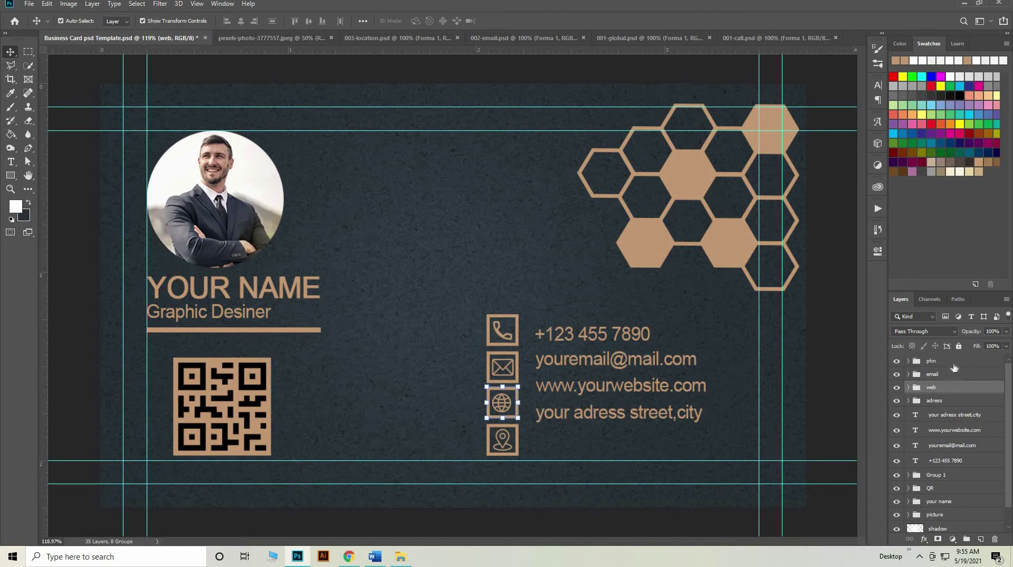
Select all four icon groups and scale them together to about 91.30%
click(958, 361)
click(964, 378)
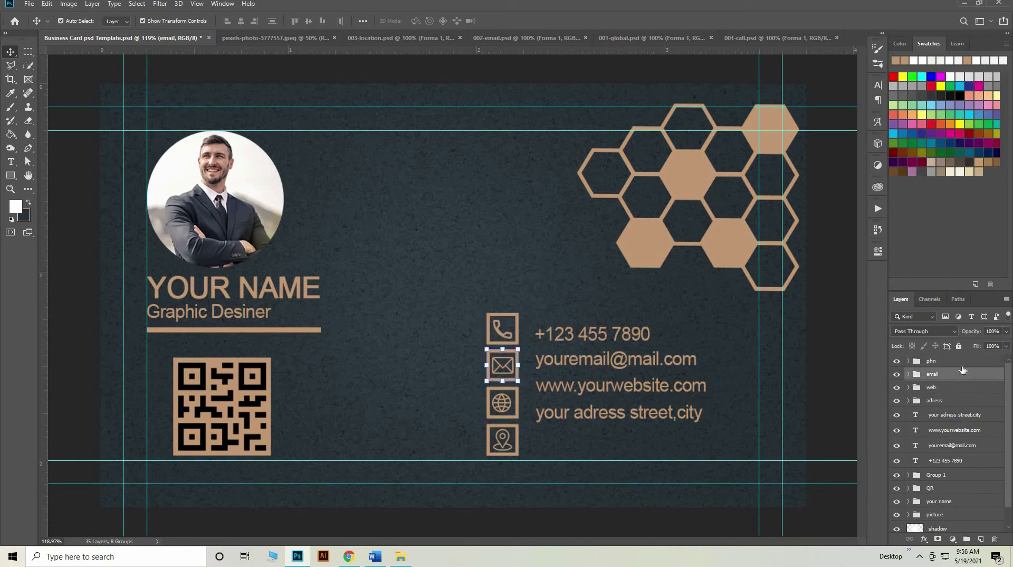
click(962, 364)
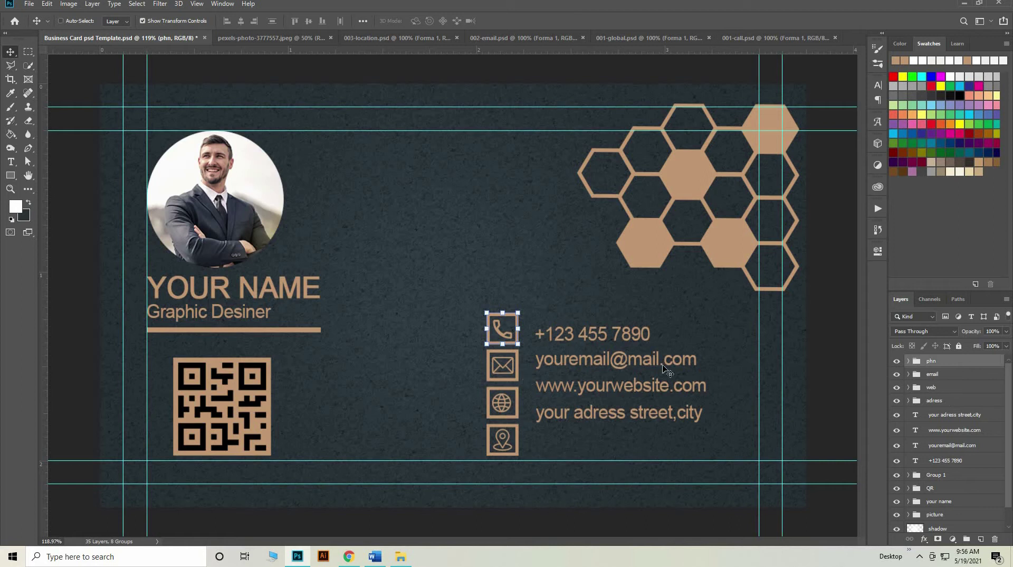
shift+click(930, 401)
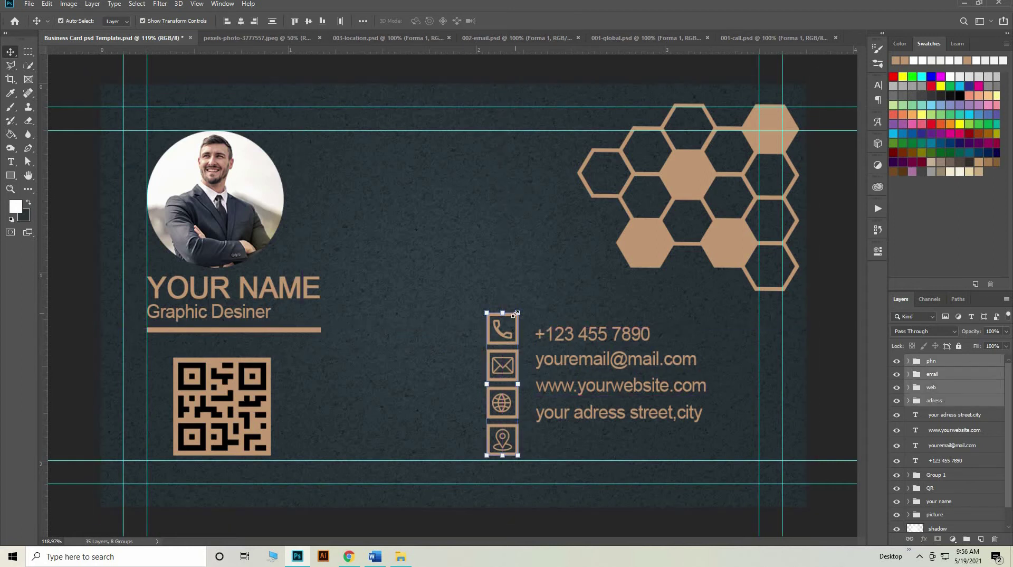
key(ctrl+t)
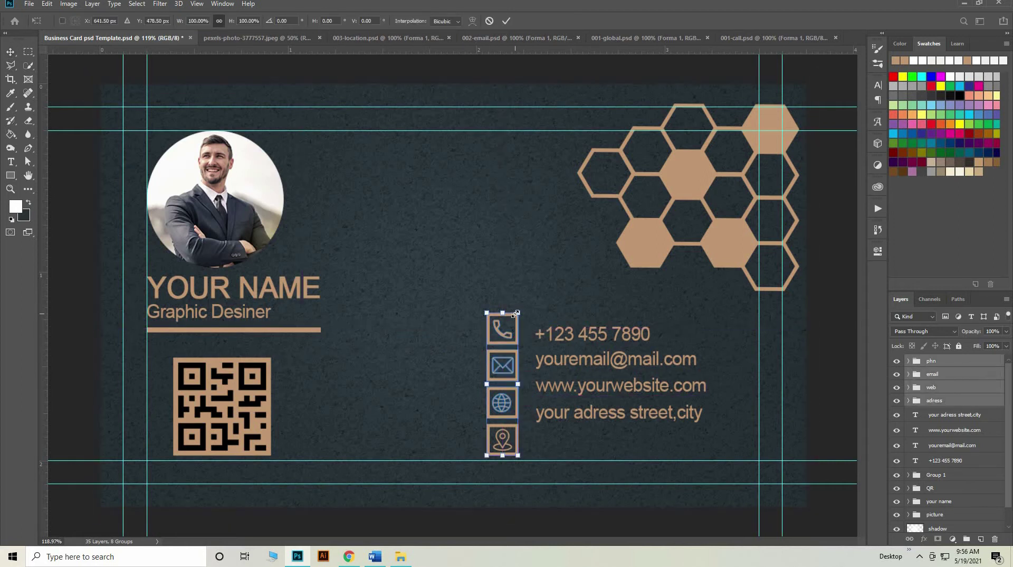
drag(516, 313, 516, 326)
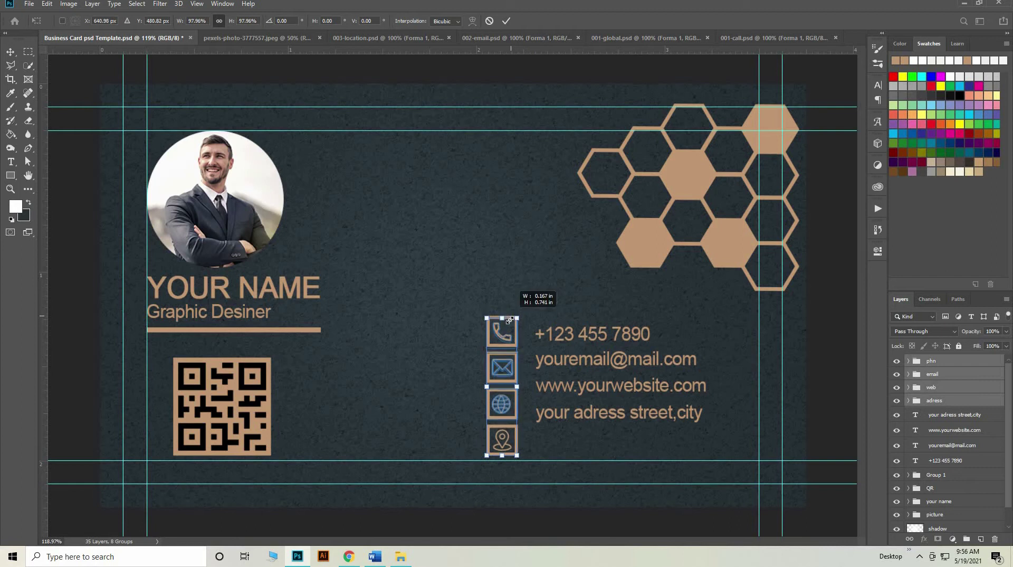
click(932, 363)
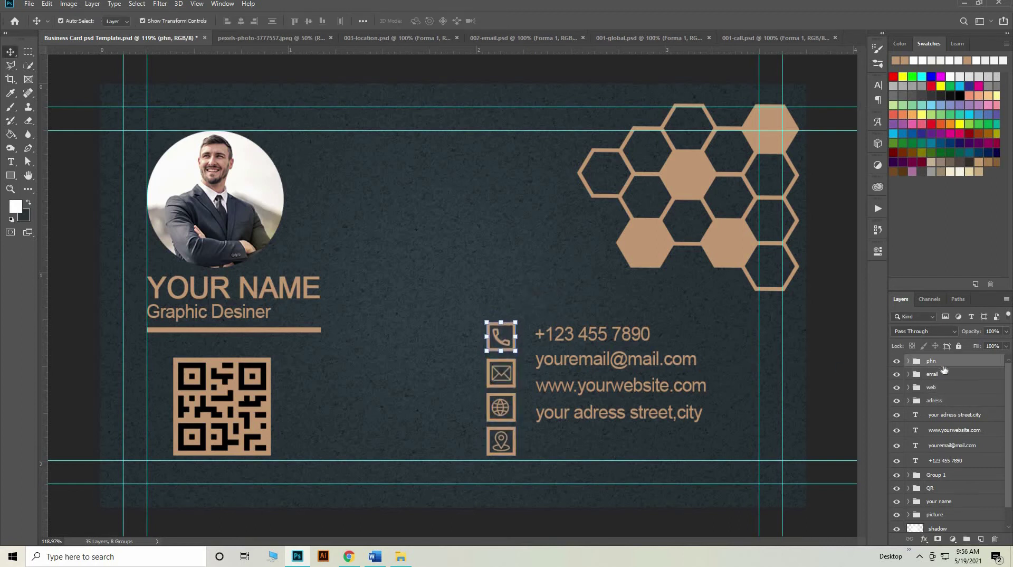
click(947, 373)
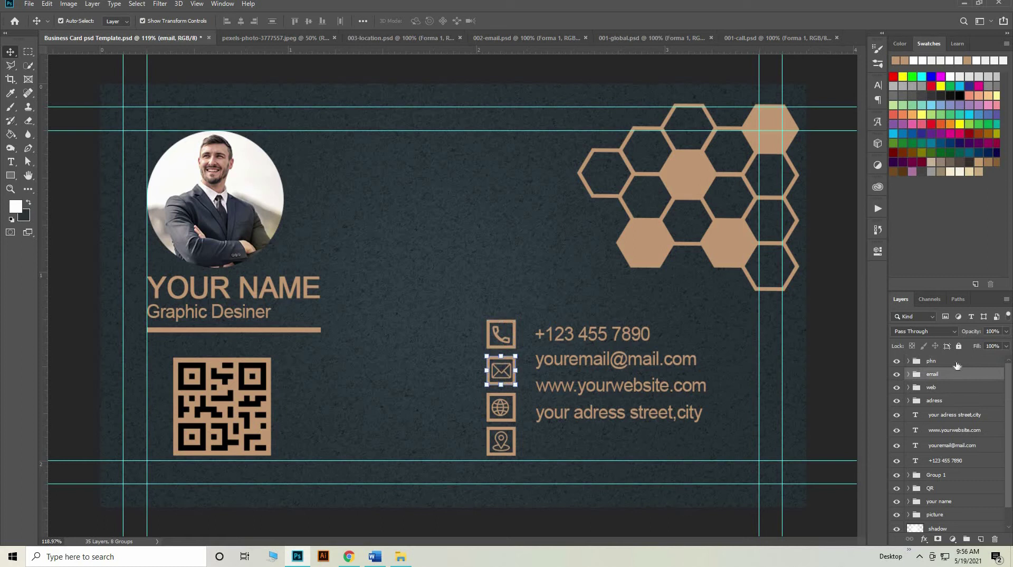
Merge the phn, email, web and adress groups each into a single layer
right_click(956, 363)
click(892, 463)
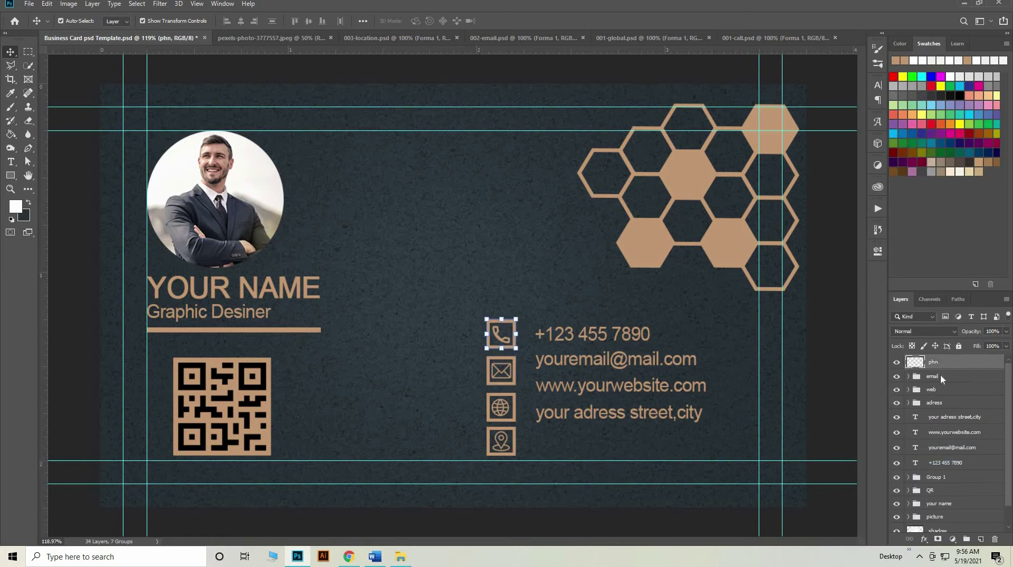
right_click(941, 376)
click(895, 463)
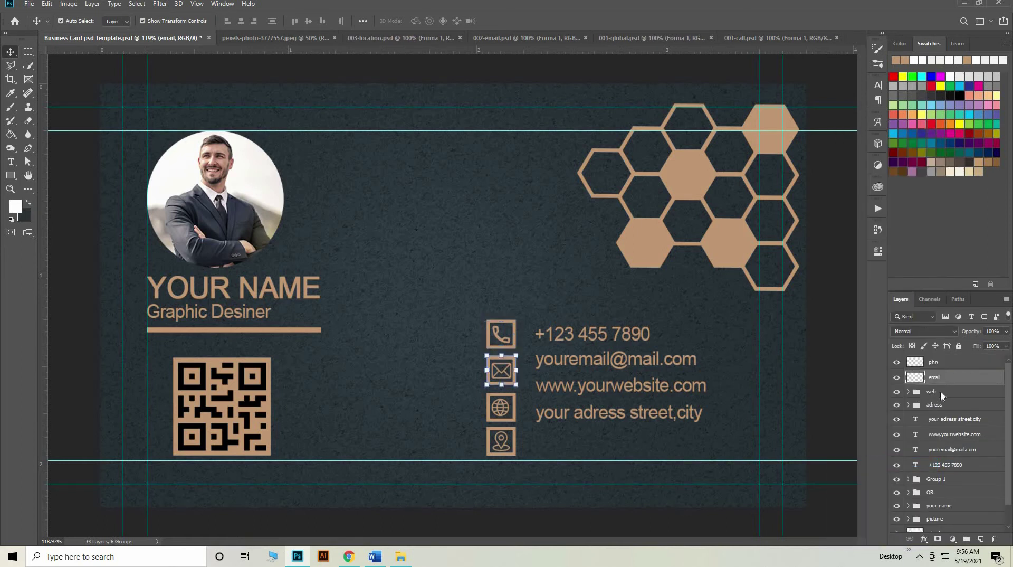
right_click(940, 392)
click(892, 459)
right_click(940, 407)
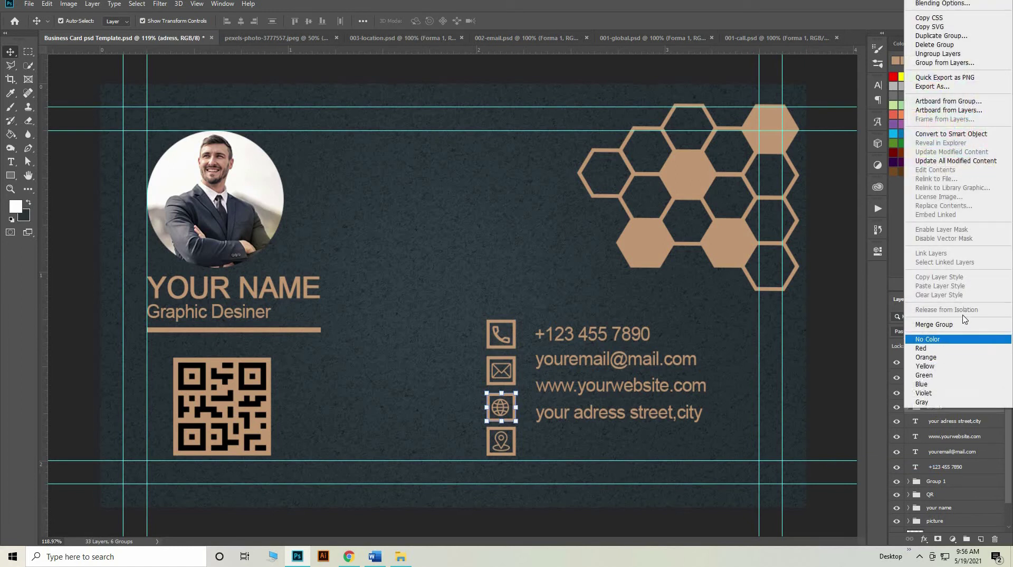
click(956, 326)
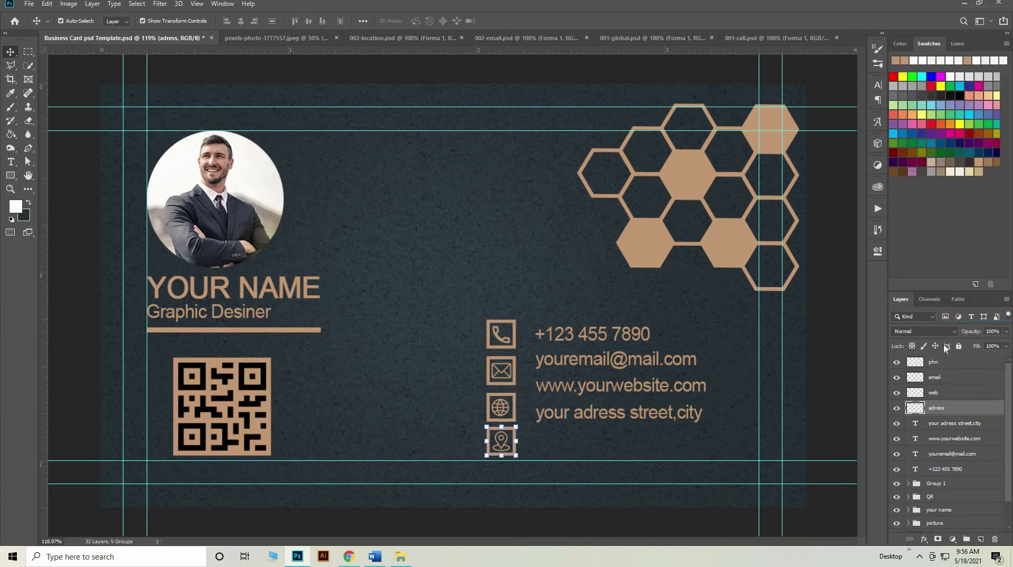
Distribute the four icon layers evenly vertically, then select the phone-number text layer
shift+click(955, 363)
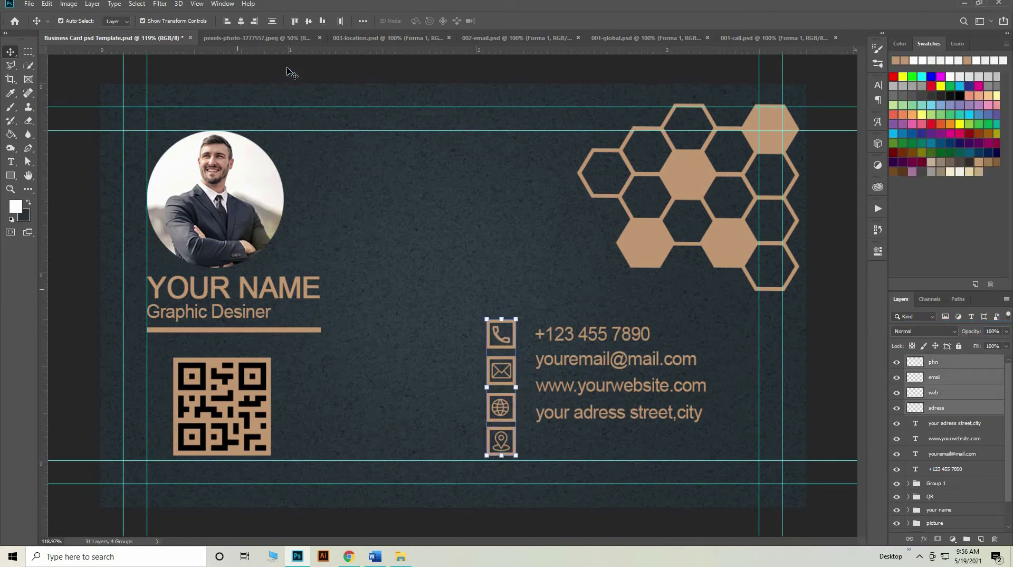
click(272, 21)
click(363, 21)
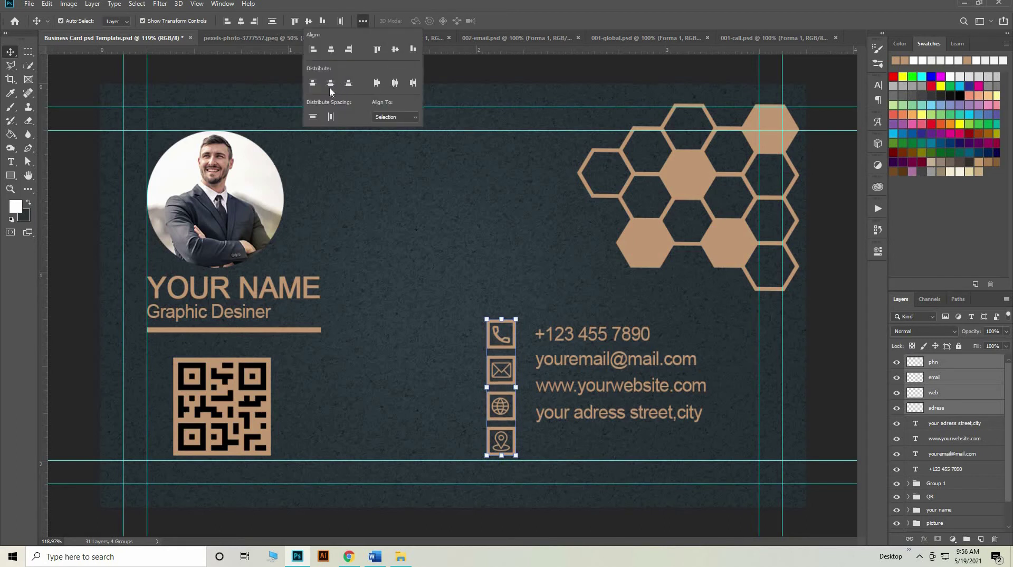
click(330, 87)
click(953, 364)
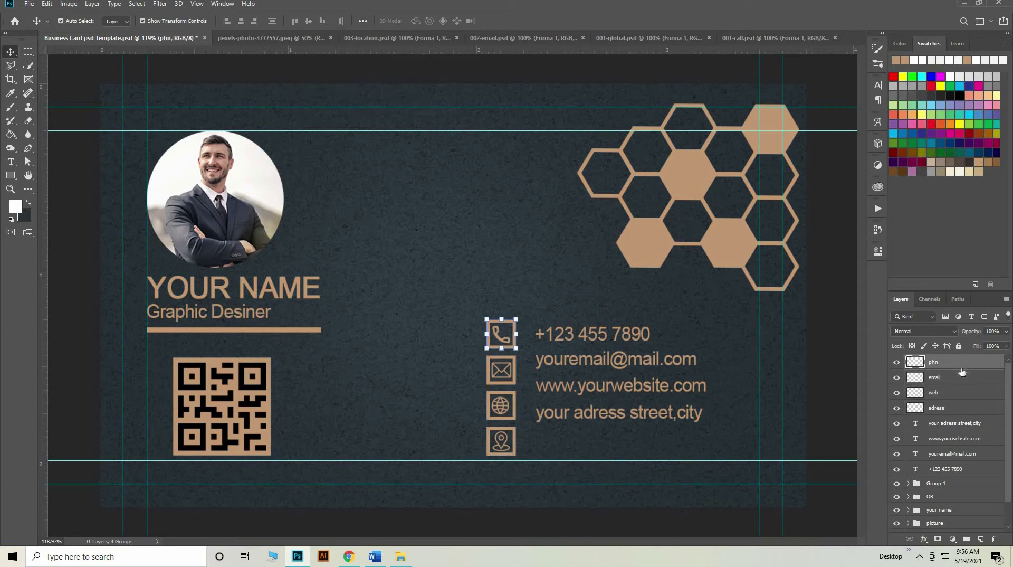
click(948, 471)
Move the phone, email and website text layers directly beneath their matching icon layers
drag(947, 471, 944, 371)
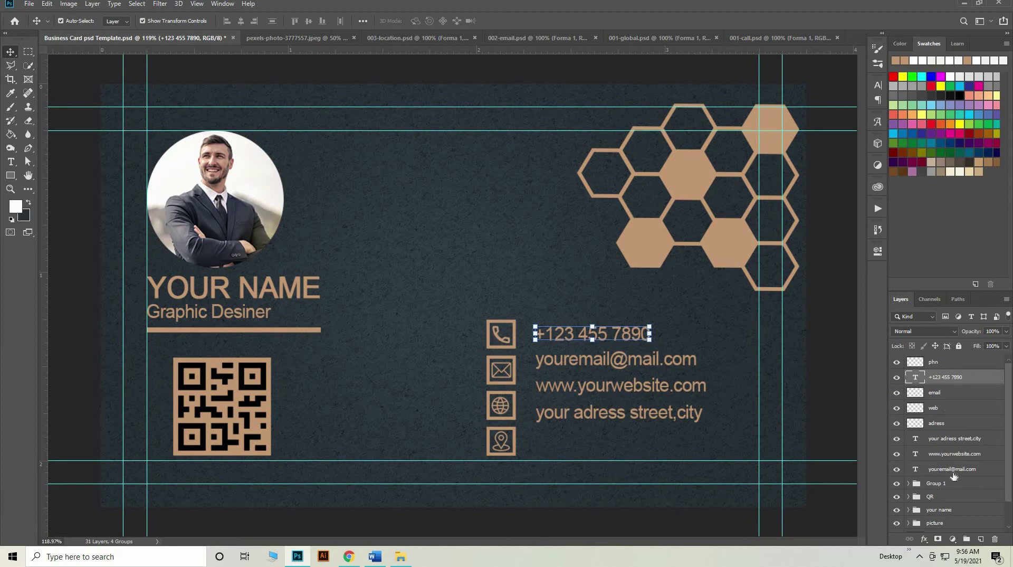
drag(952, 469, 945, 401)
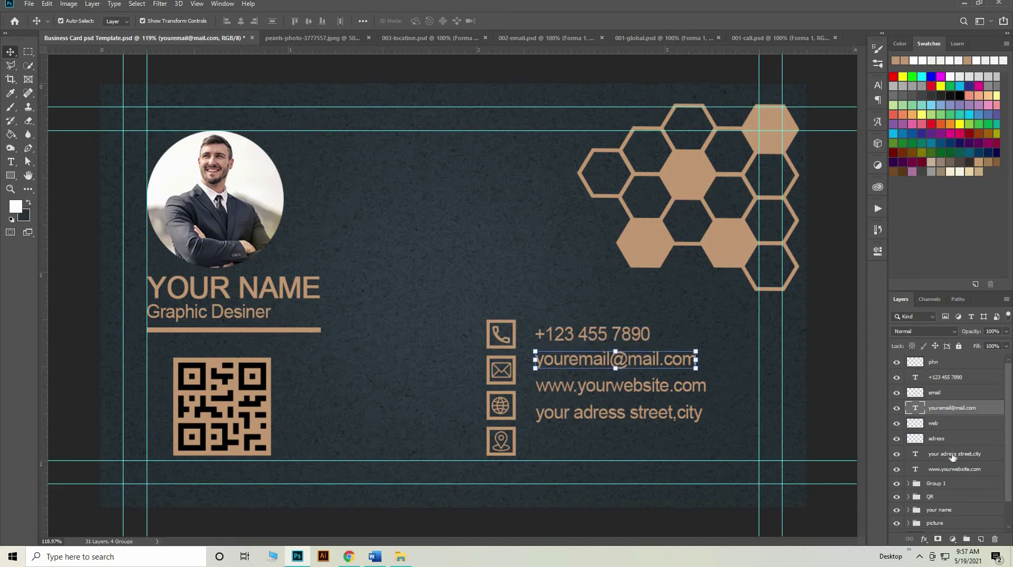
drag(952, 469, 950, 431)
Vertically centre the phone number on its icon, undoing a trial email alignment
click(966, 375)
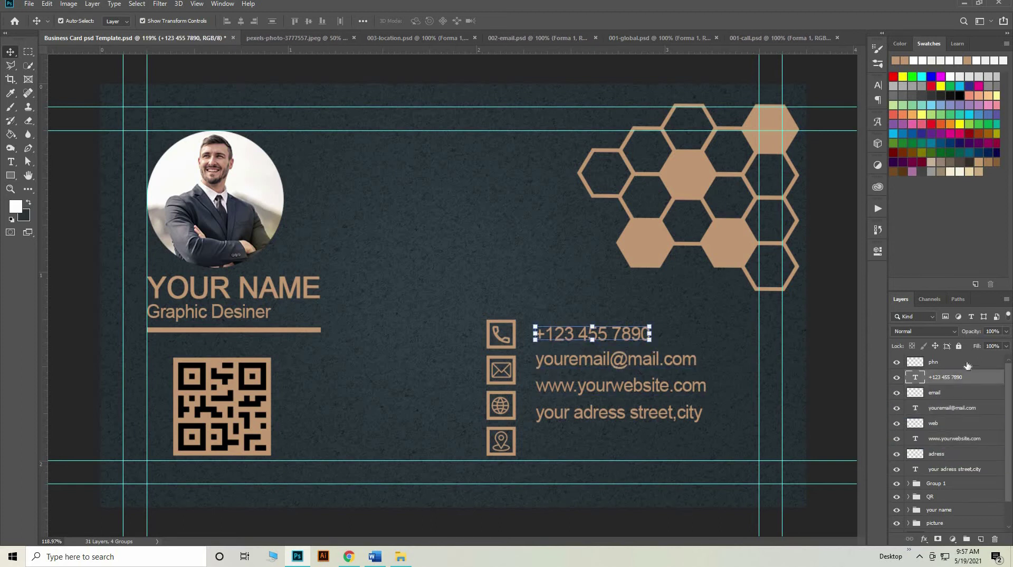
click(310, 23)
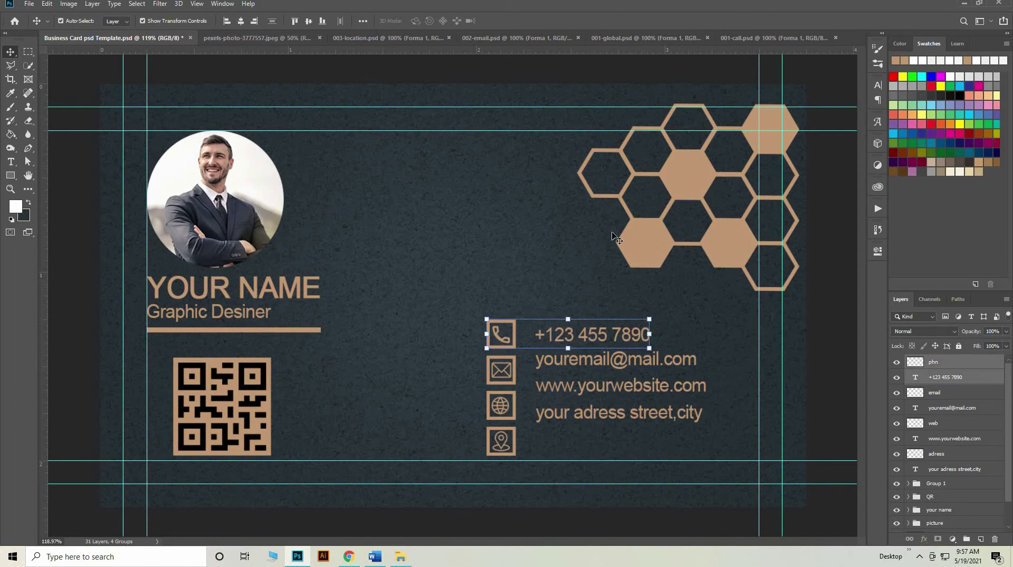
click(949, 392)
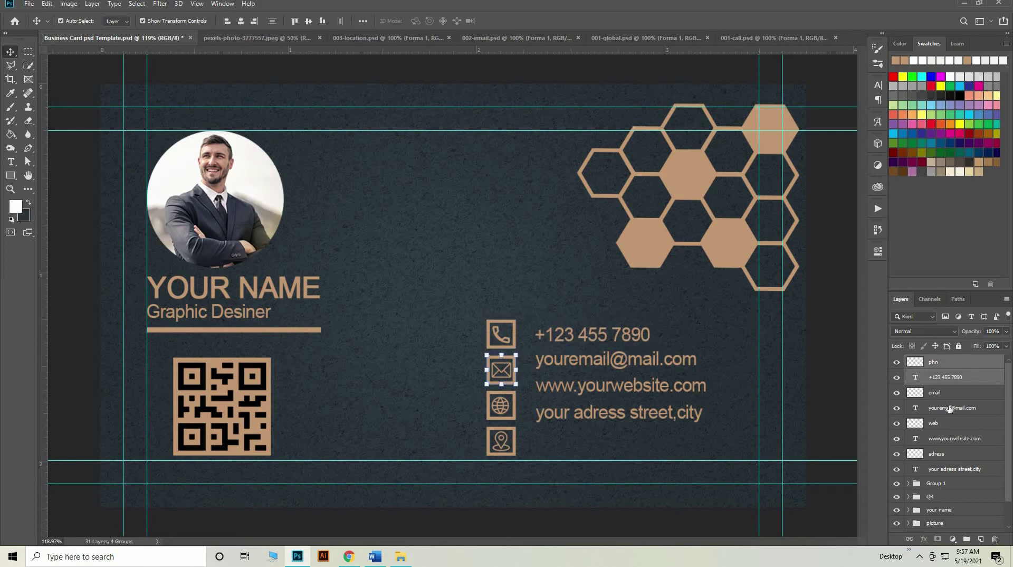
click(309, 21)
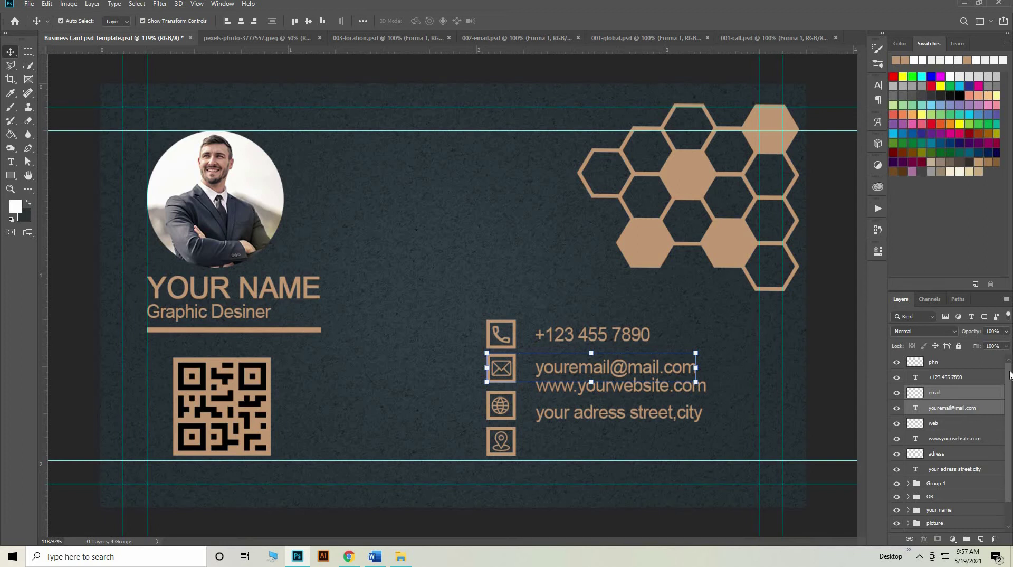
key(ctrl+z)
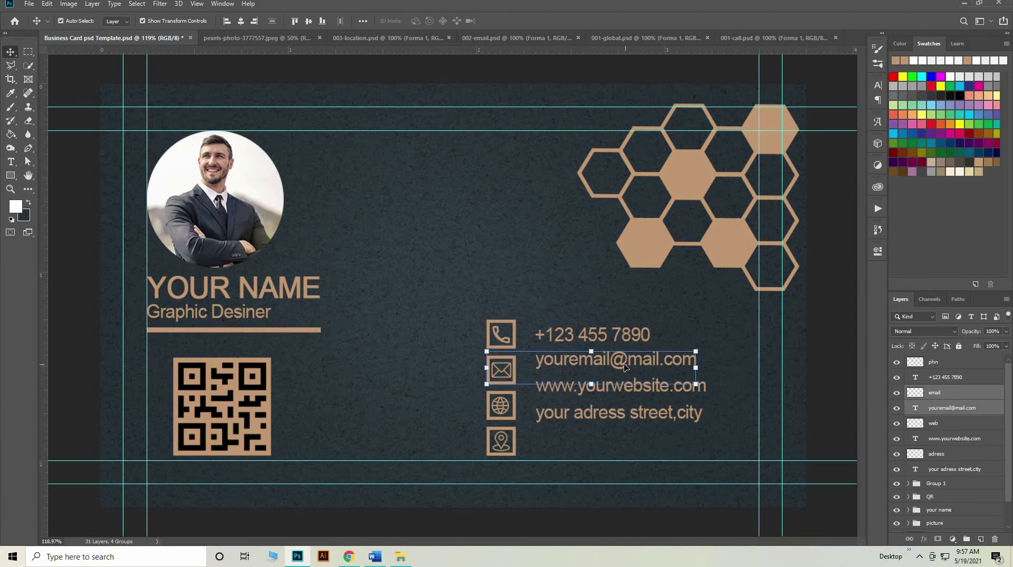
Zoom in and move the email and website texts down level with their icons
click(591, 428)
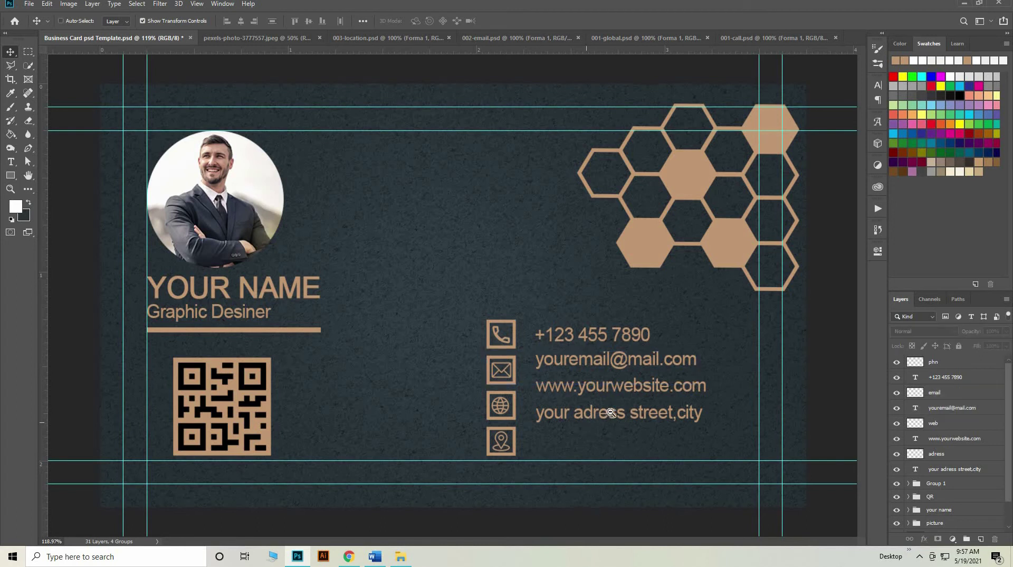
scroll(606, 414, up, 5)
drag(550, 271, 550, 297)
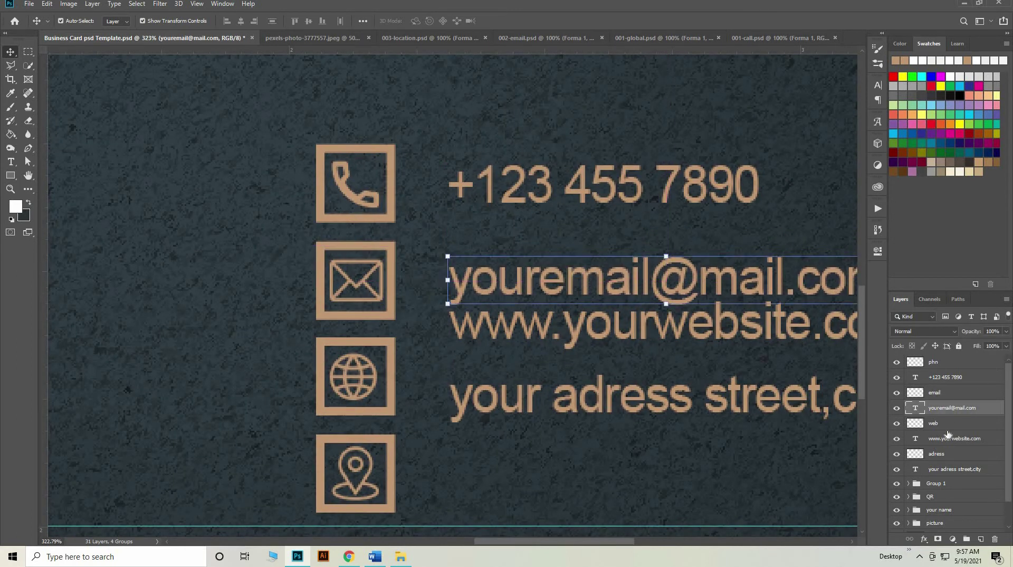
click(606, 336)
drag(607, 336, 606, 390)
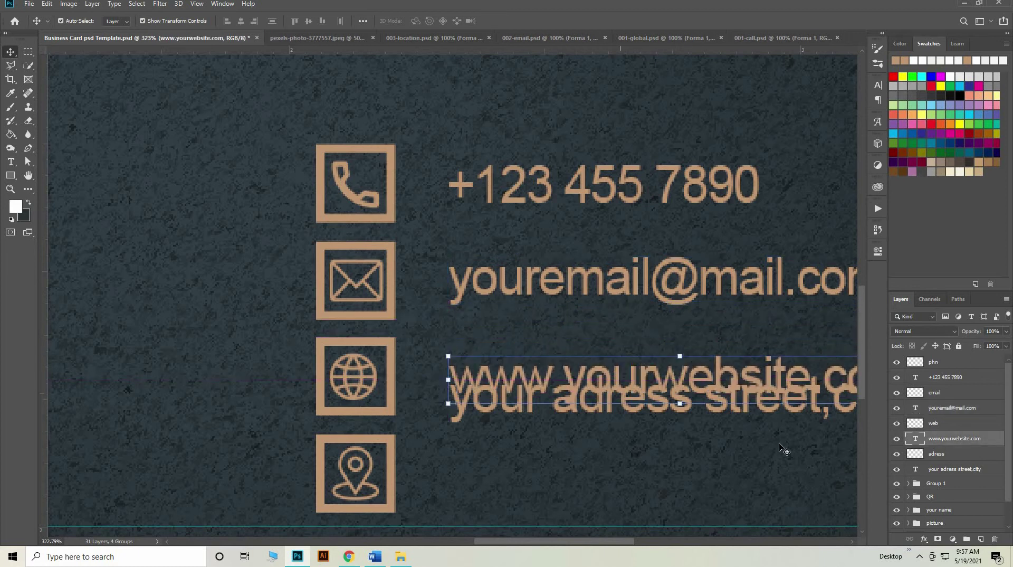
Move the address text beside the location icon and centre it vertically on it
click(725, 415)
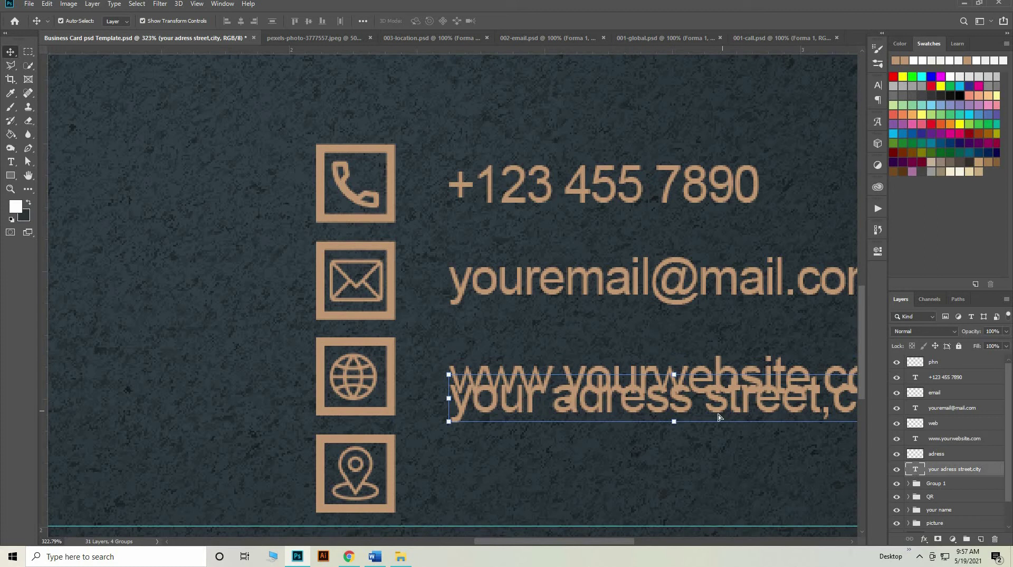
drag(719, 417, 782, 463)
ctrl+click(937, 453)
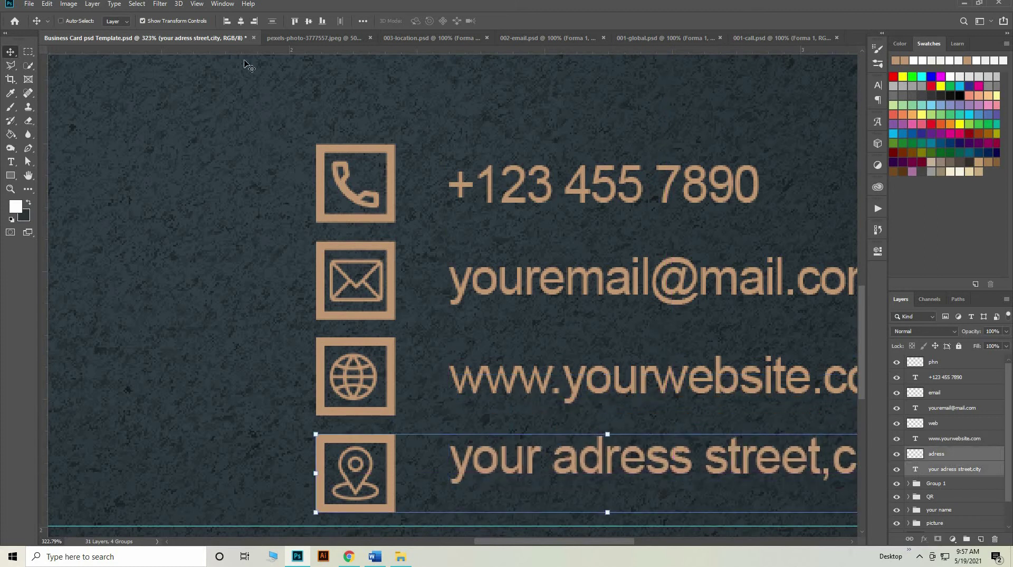
click(310, 23)
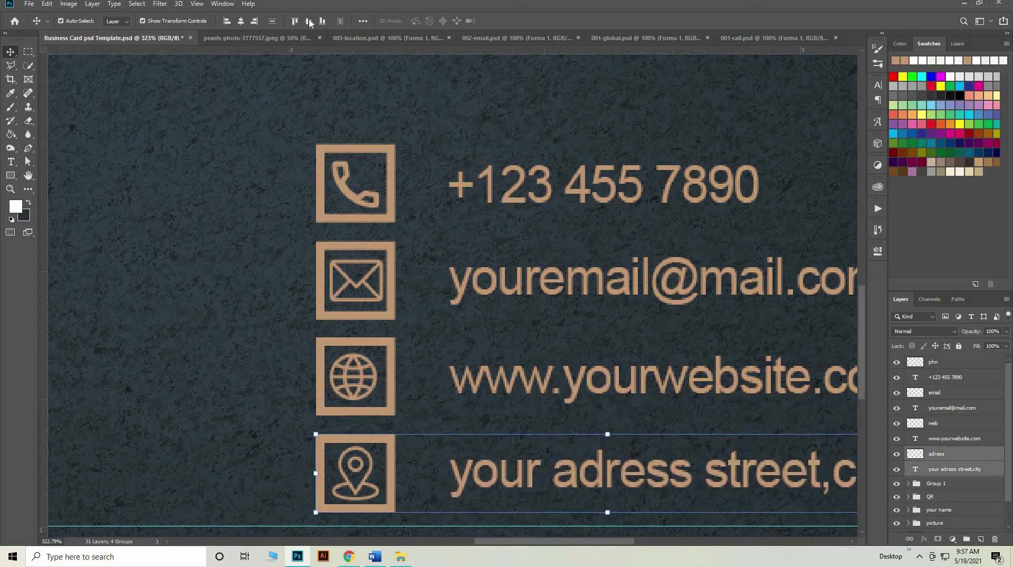
Select all four contact text lines and keep them left-aligned together
click(966, 438)
ctrl+click(960, 422)
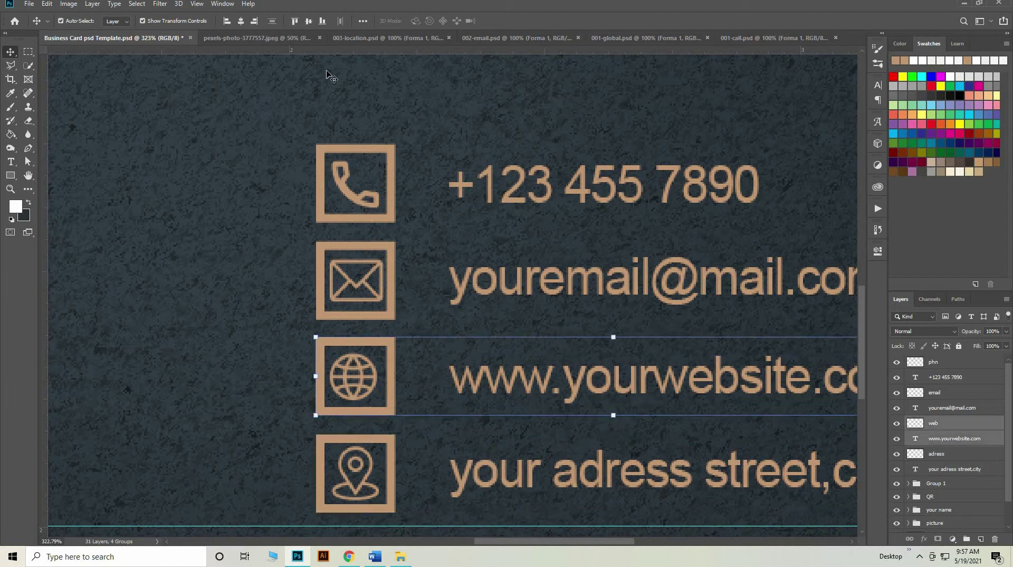
click(950, 407)
ctrl+click(949, 393)
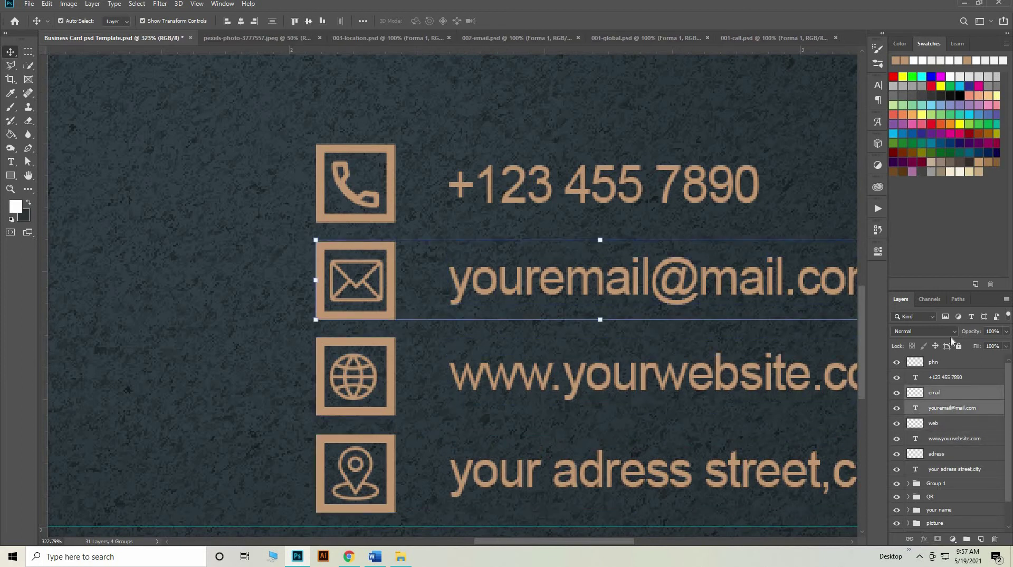
click(955, 408)
ctrl+click(965, 378)
ctrl+click(953, 439)
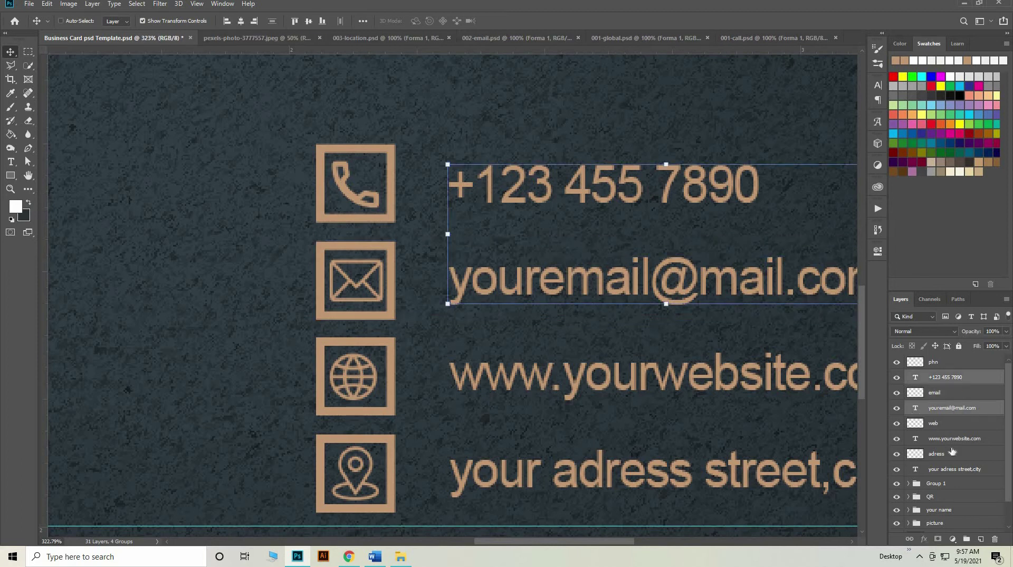
ctrl+click(950, 470)
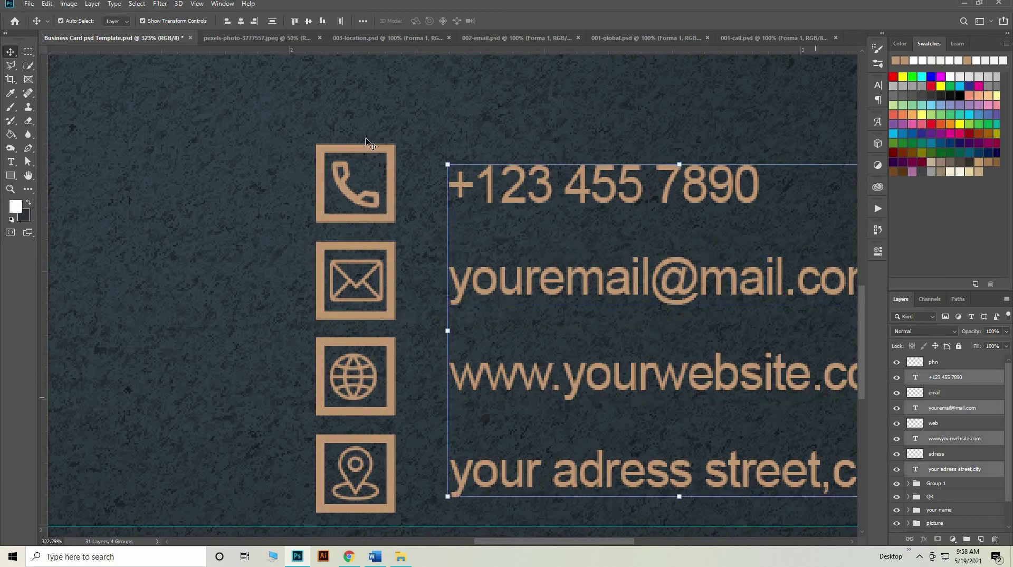
click(241, 22)
click(227, 21)
Nudge the contact lines left toward their icons and fit the whole card on screen
key(shift+Left)
key(shift+Left)
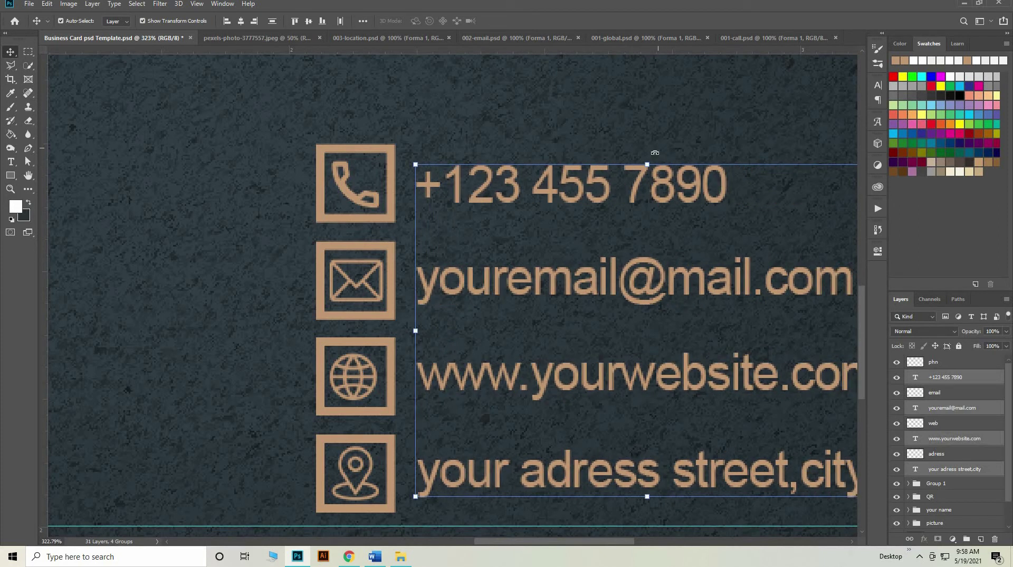
key(Right)
key(Right)
key(Right)
drag(620, 111, 583, 129)
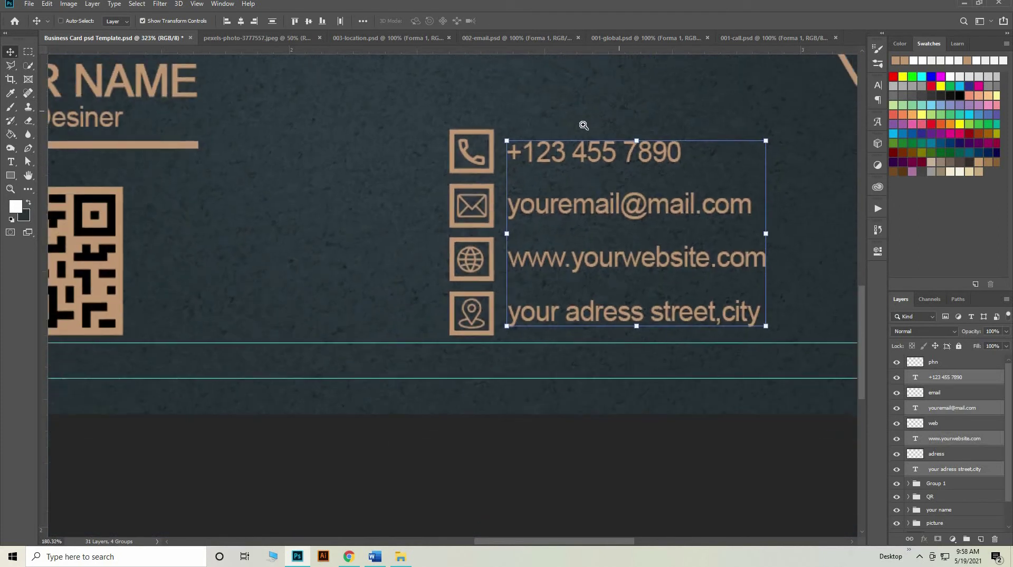
click(741, 341)
key(ctrl+0)
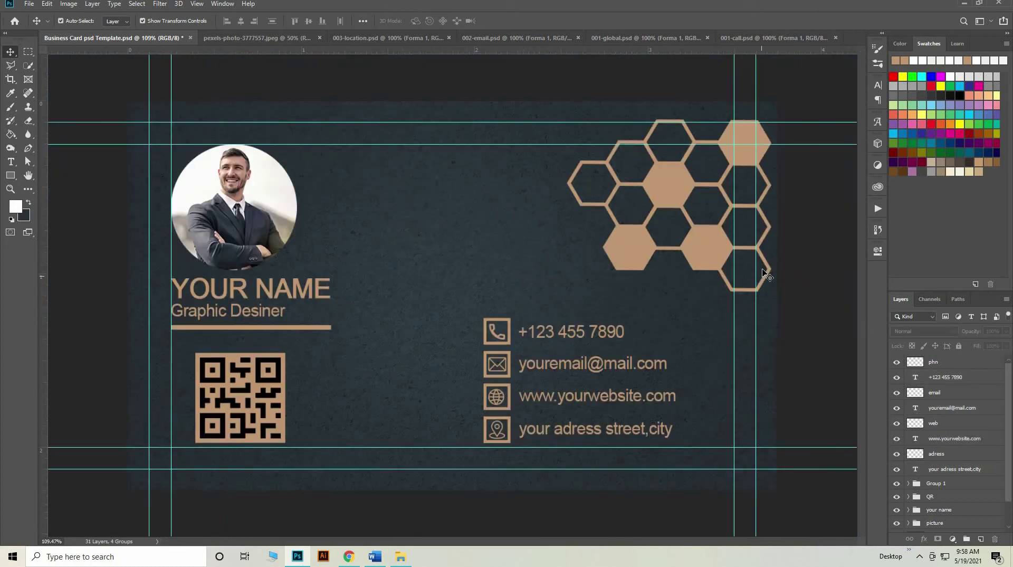
Group all contact icon and text layers into a group named 'texr'
click(944, 366)
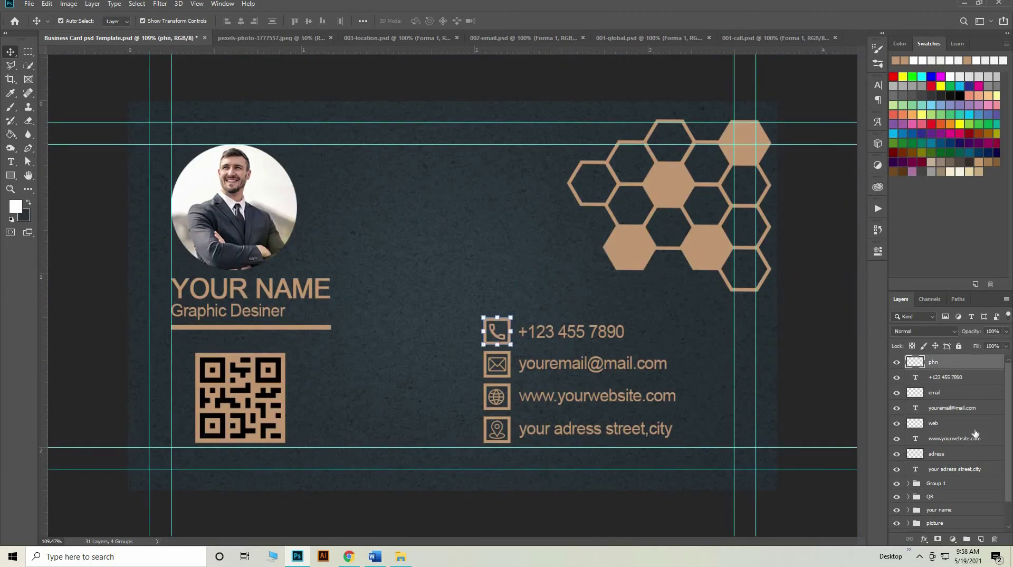
shift+click(969, 473)
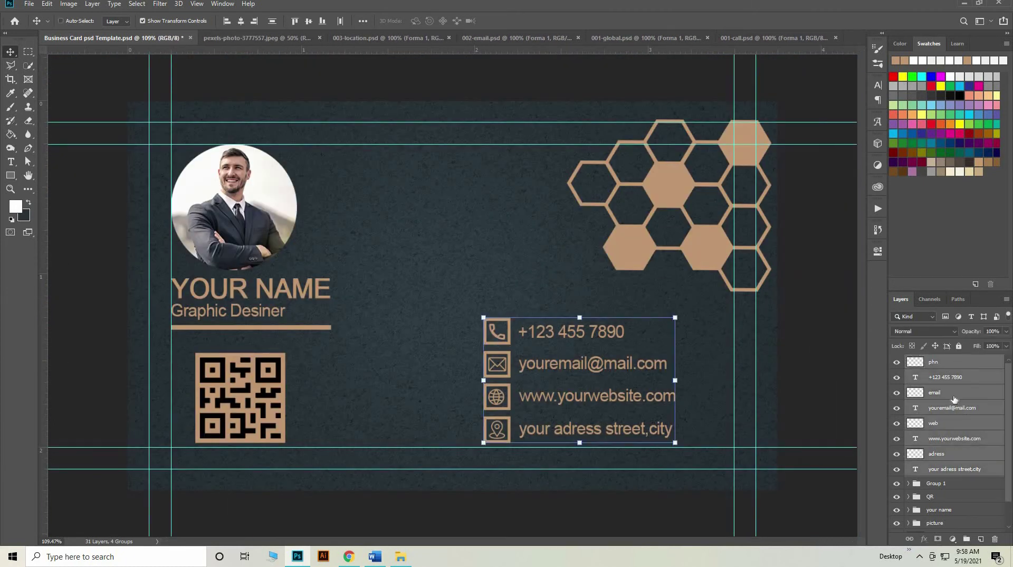
key(ctrl+g)
double_click(944, 361)
text(text)
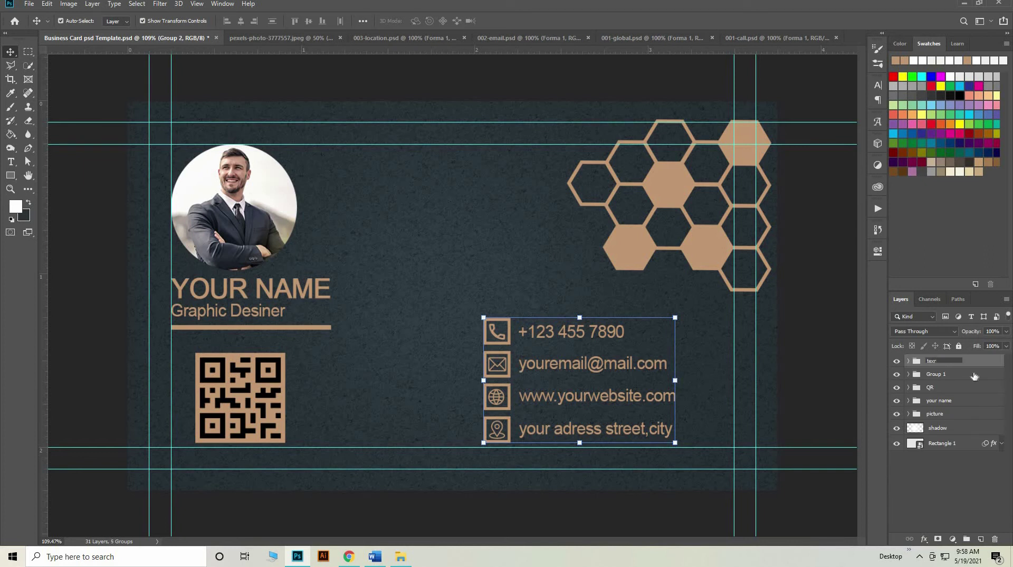
key(Return)
Duplicate the shadow and card background layers and move the copies below the originals
click(945, 495)
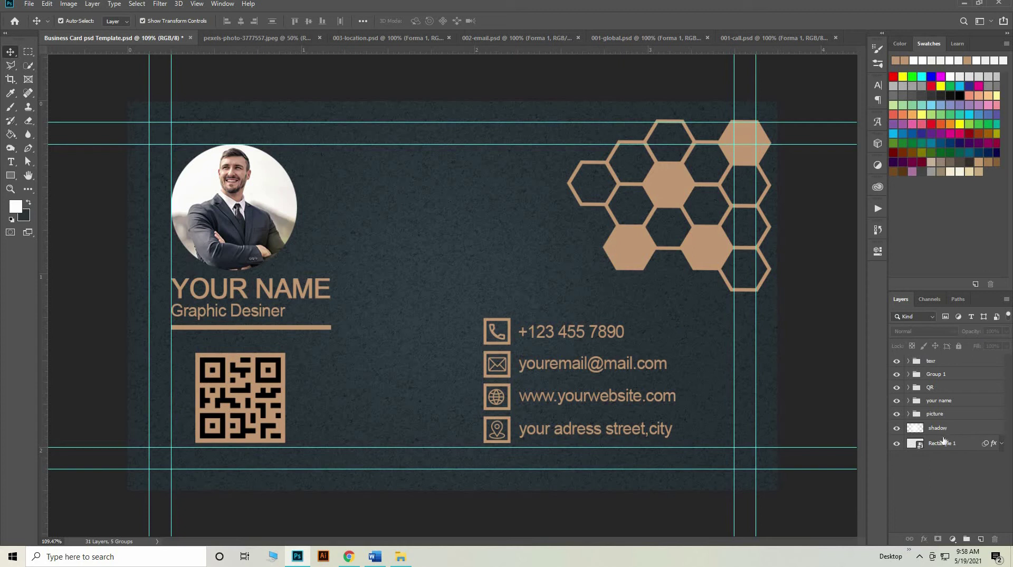
click(945, 429)
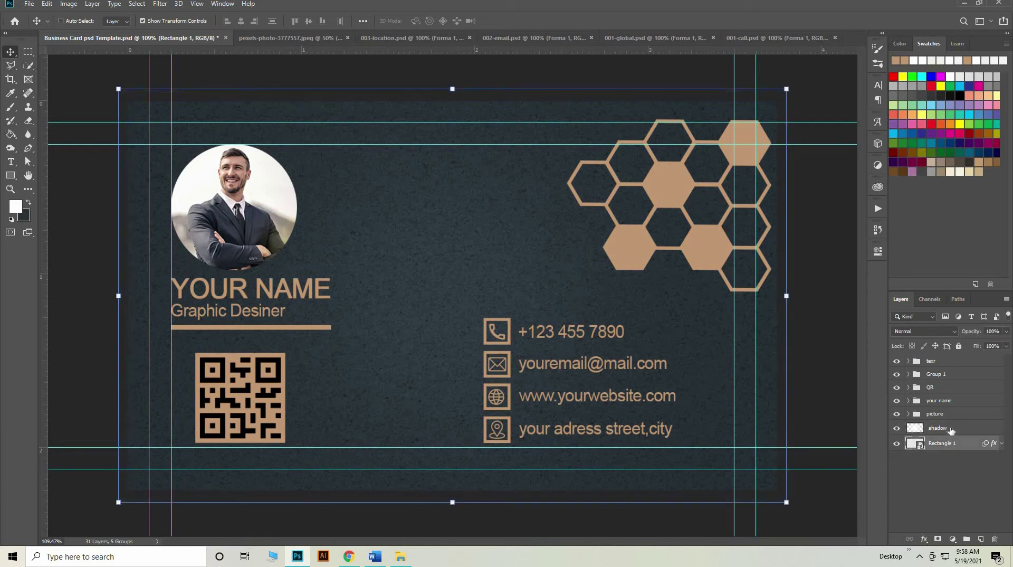
click(950, 430)
key(ctrl+j)
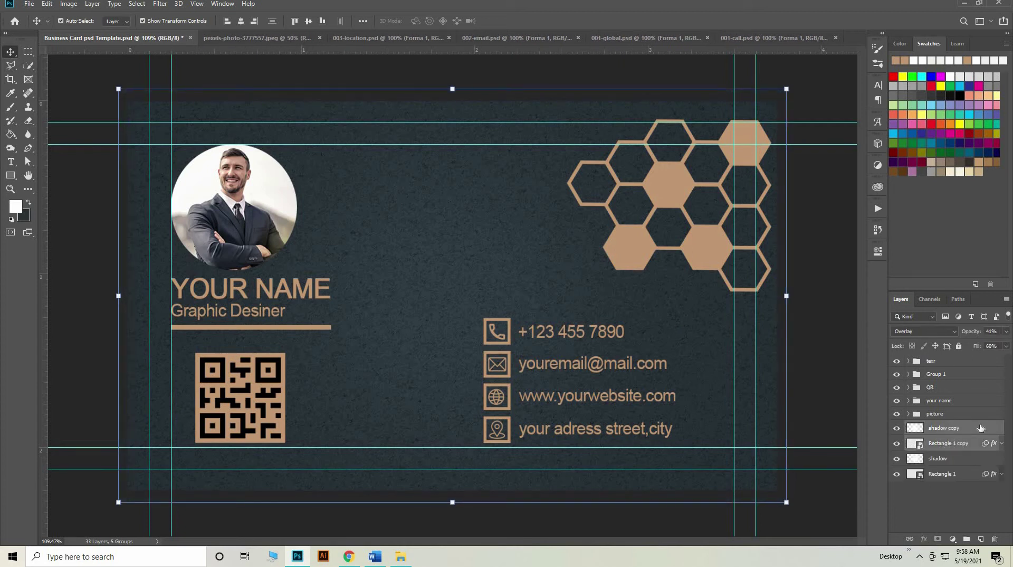
drag(958, 443, 954, 496)
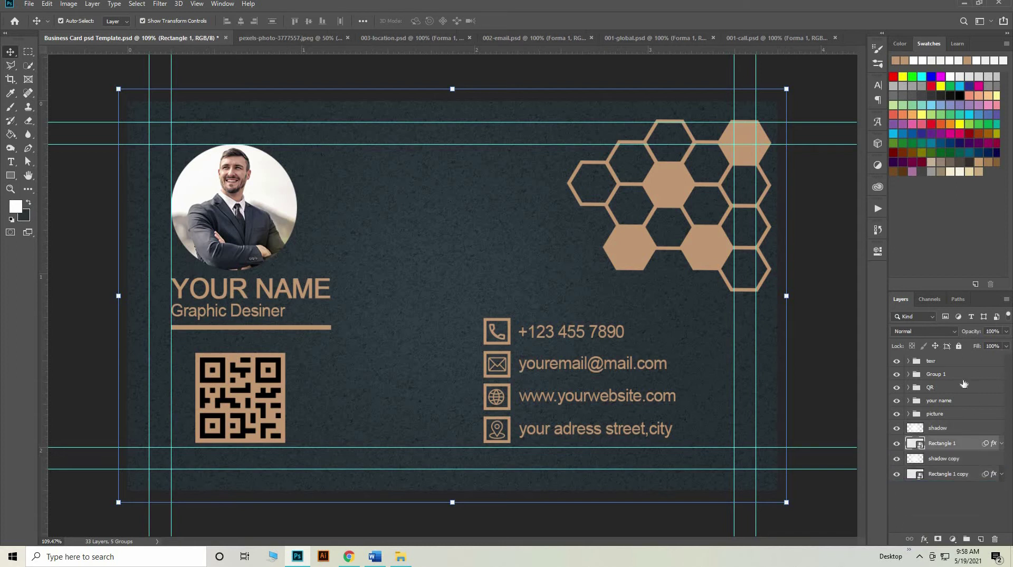
Group the front-side layers and hide that group, leaving the dark background visible
shift+click(975, 363)
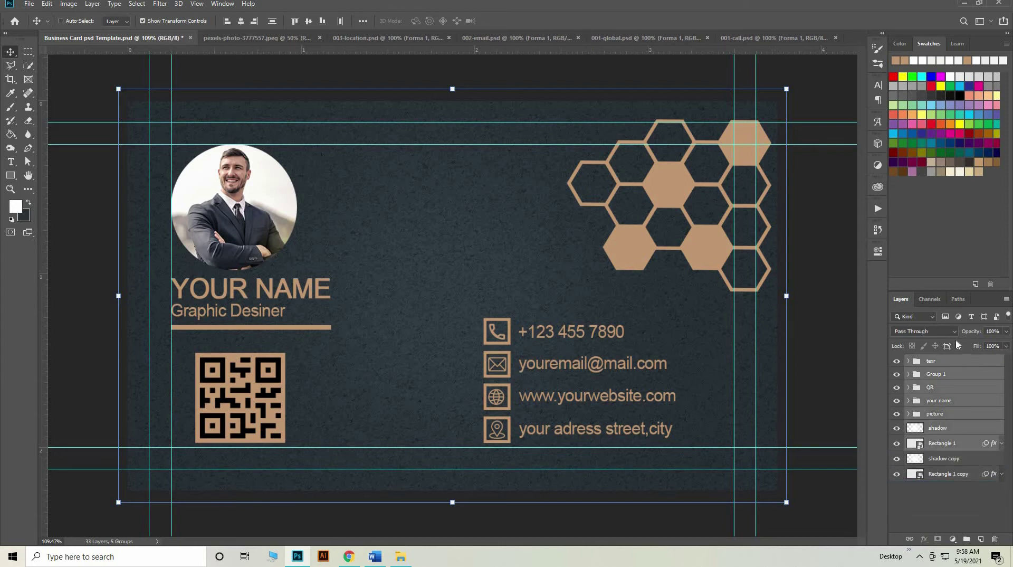
key(ctrl+g)
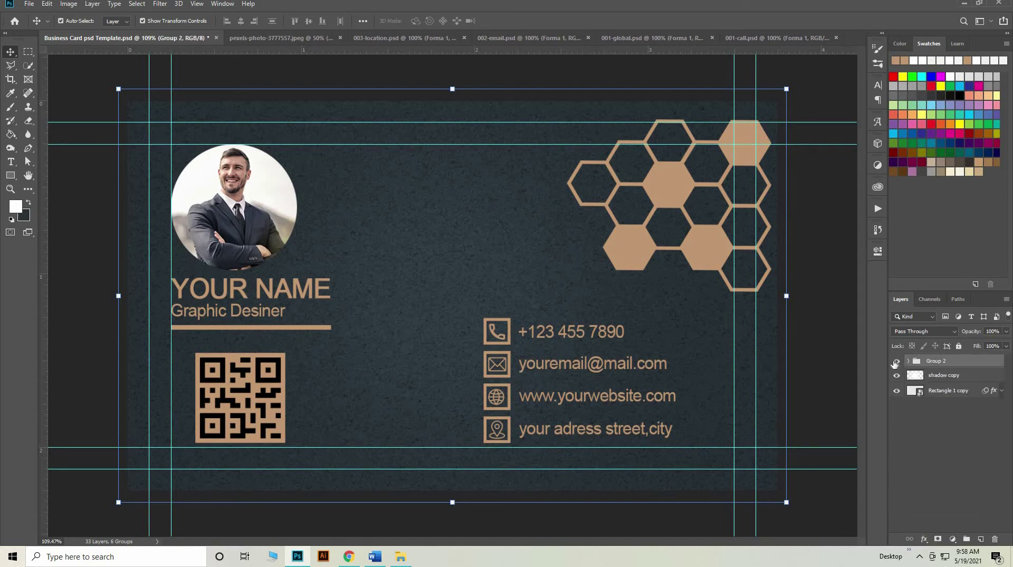
click(896, 361)
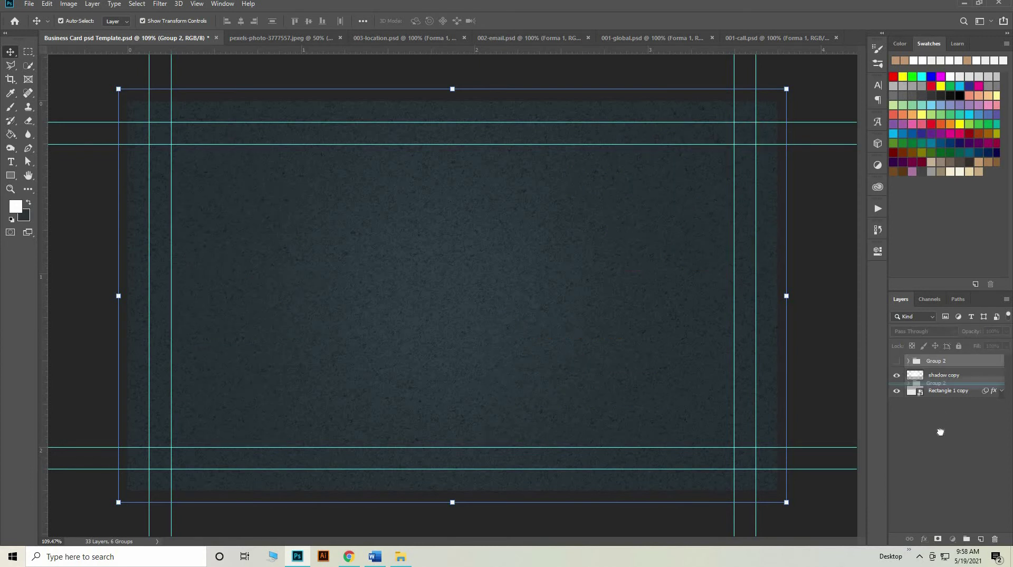
drag(934, 361, 941, 432)
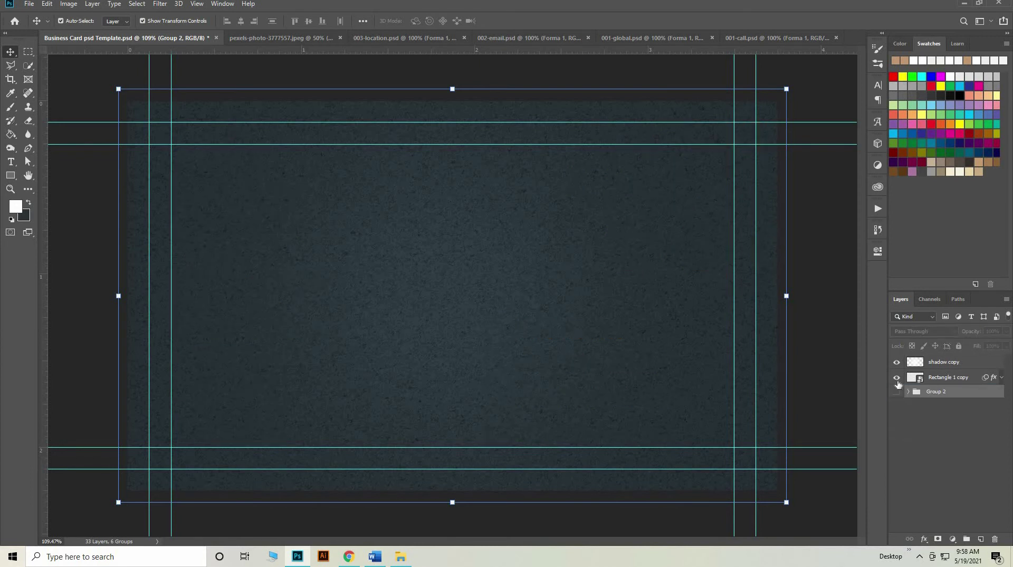
mouse_move(896, 362)
mouse_down()
mouse_move(893, 392)
mouse_move(896, 362)
mouse_up()
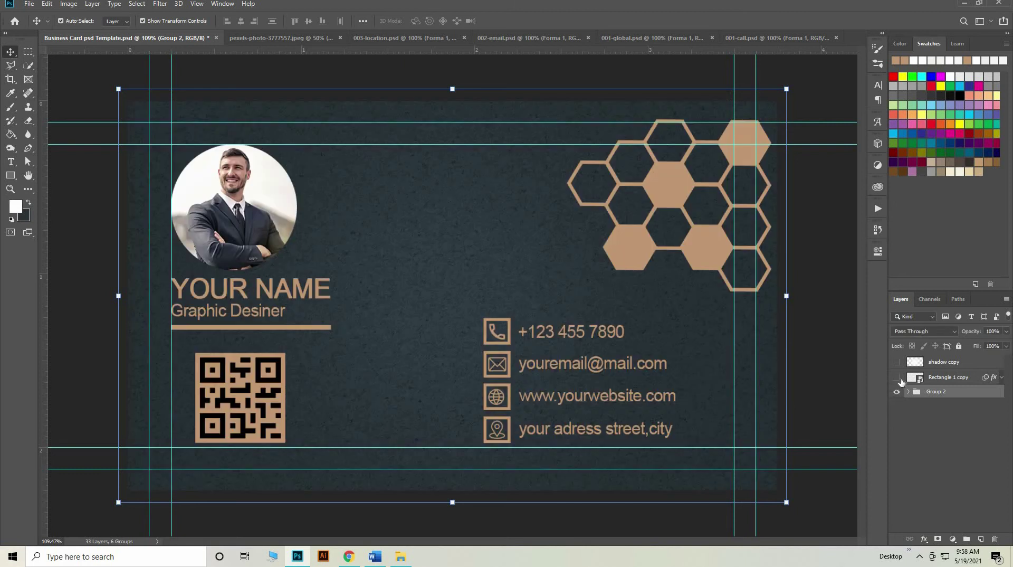
click(896, 391)
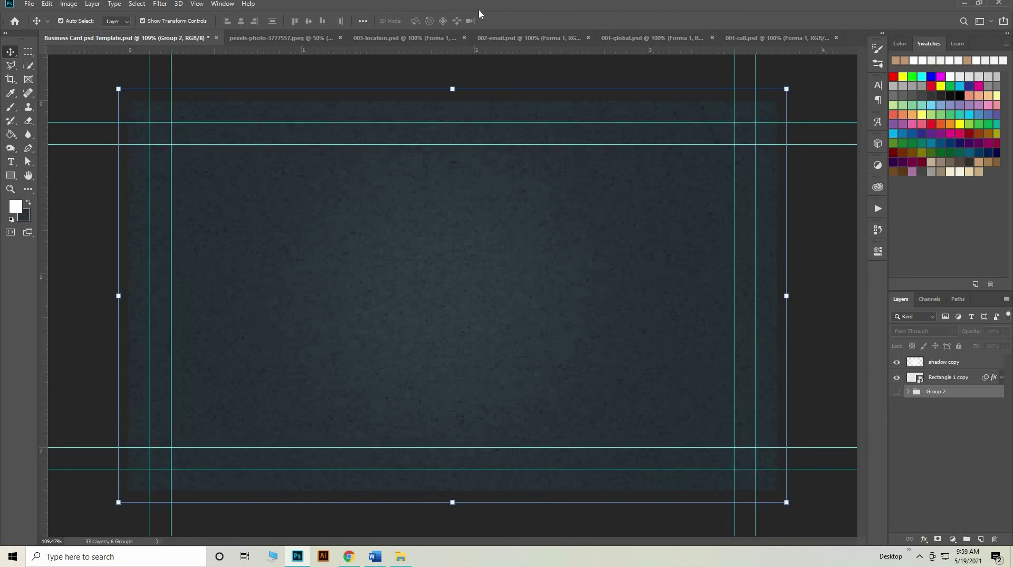
Open jbcm.psd from File Explorer as its own Photoshop document
key(alt+Tab)
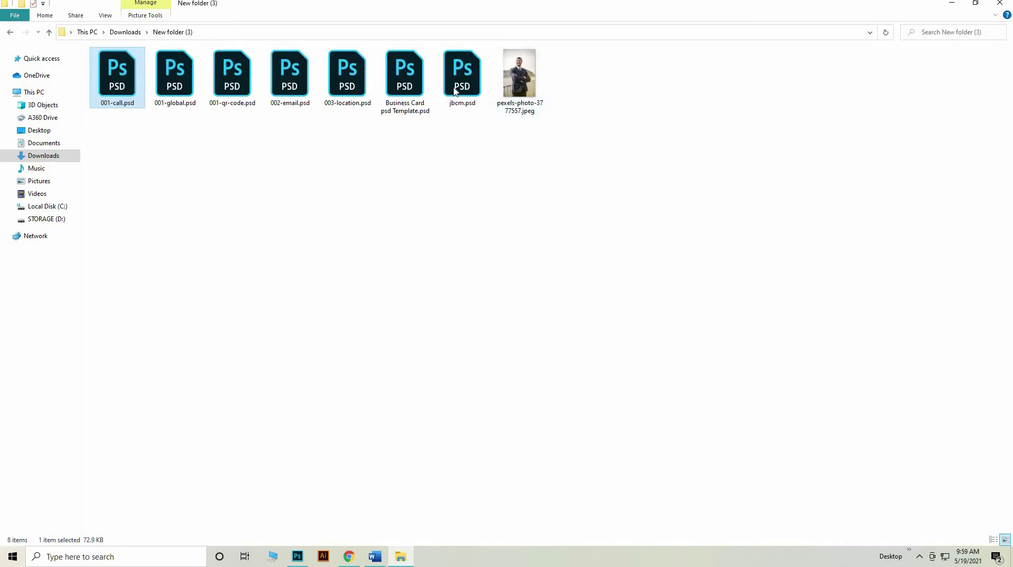
drag(453, 87, 457, 93)
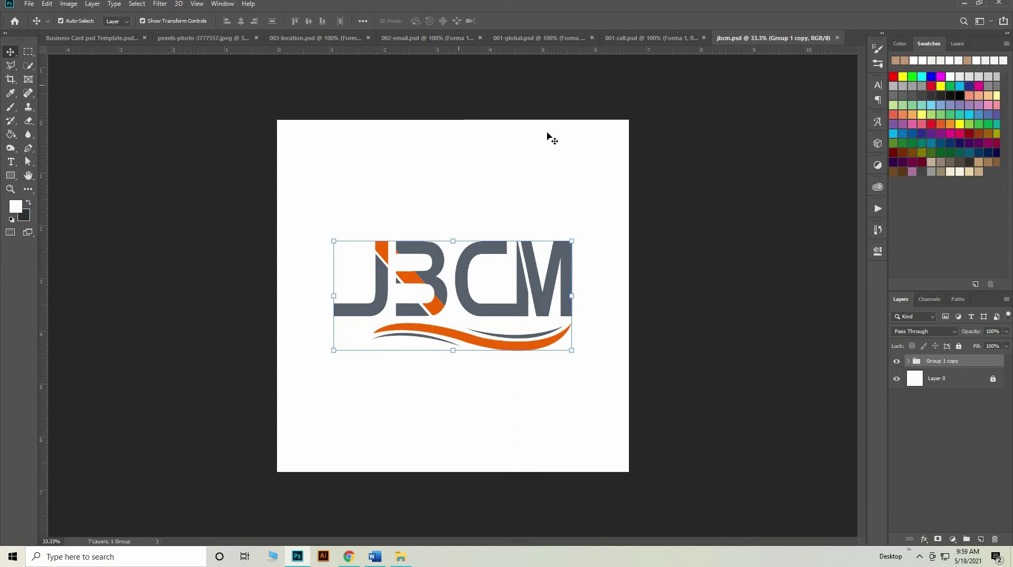
click(954, 379)
Delete the logo's white background layer and drop the grouped logo onto the business card
key(Delete)
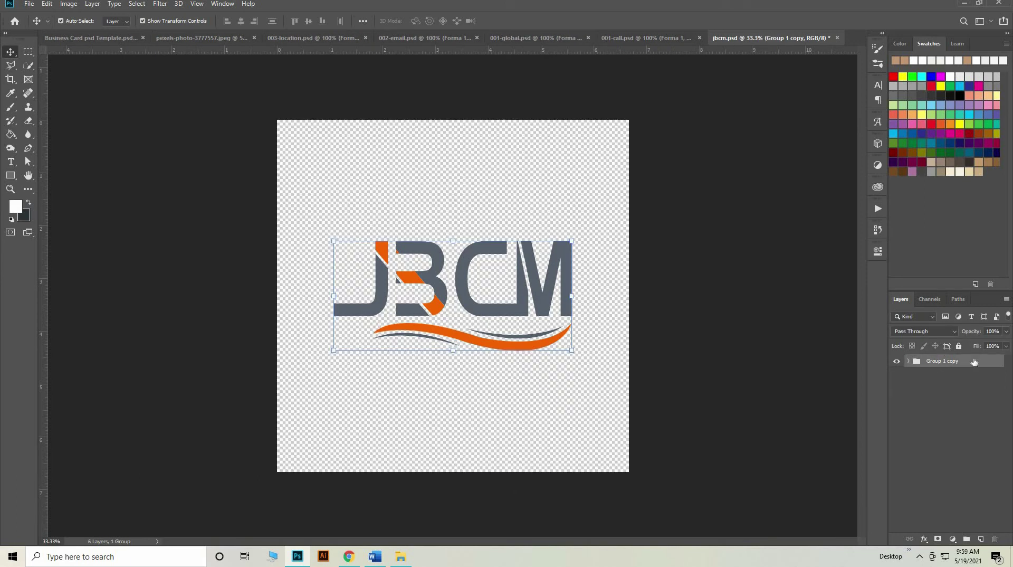
drag(314, 203, 594, 420)
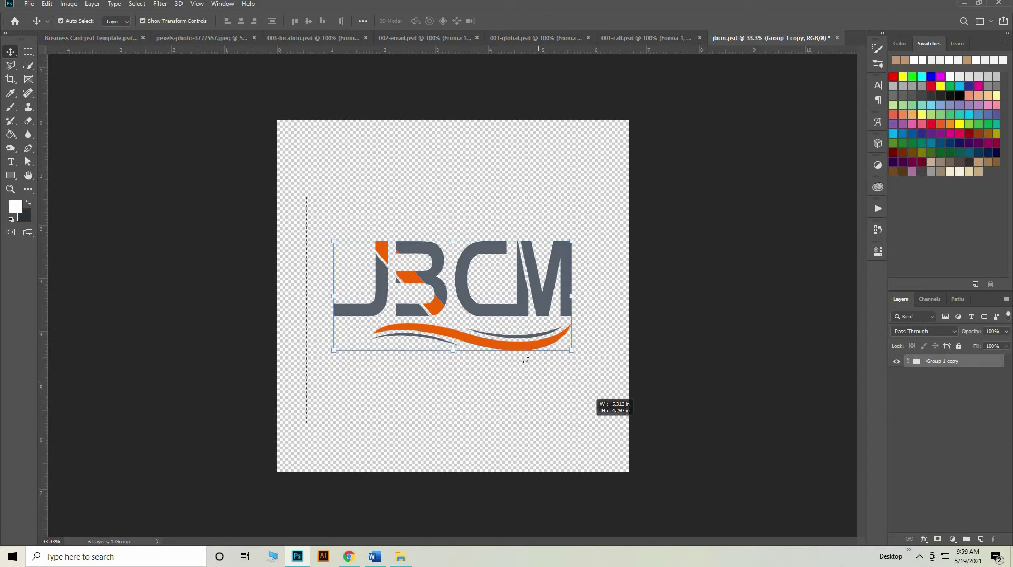
drag(486, 296, 446, 285)
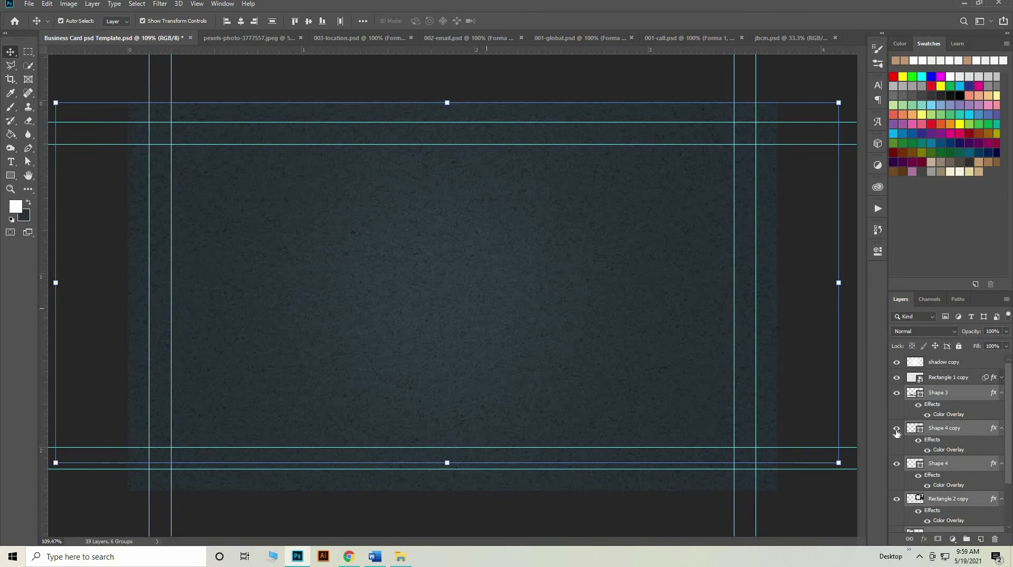
key(ctrl+g)
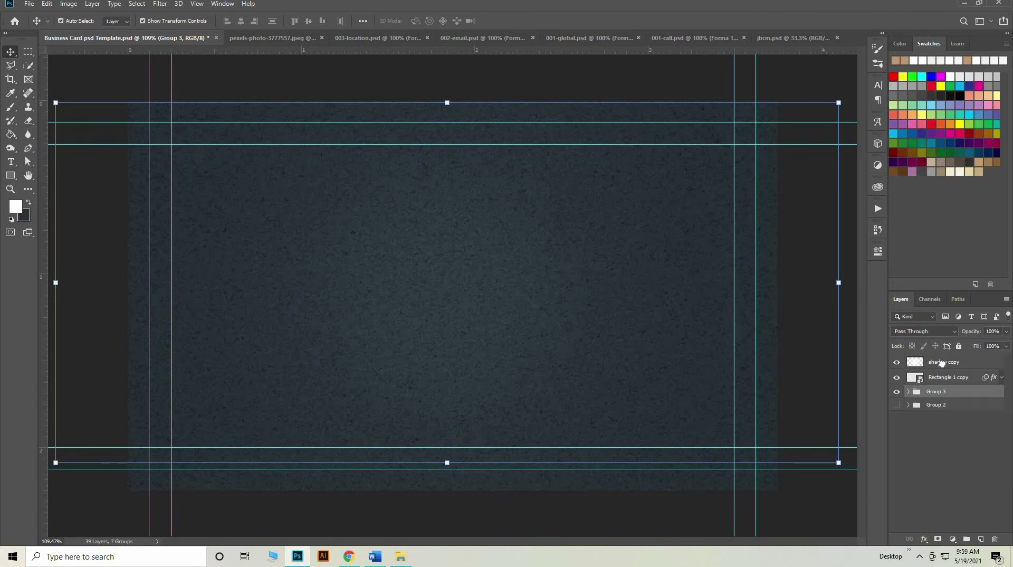
drag(942, 390, 942, 358)
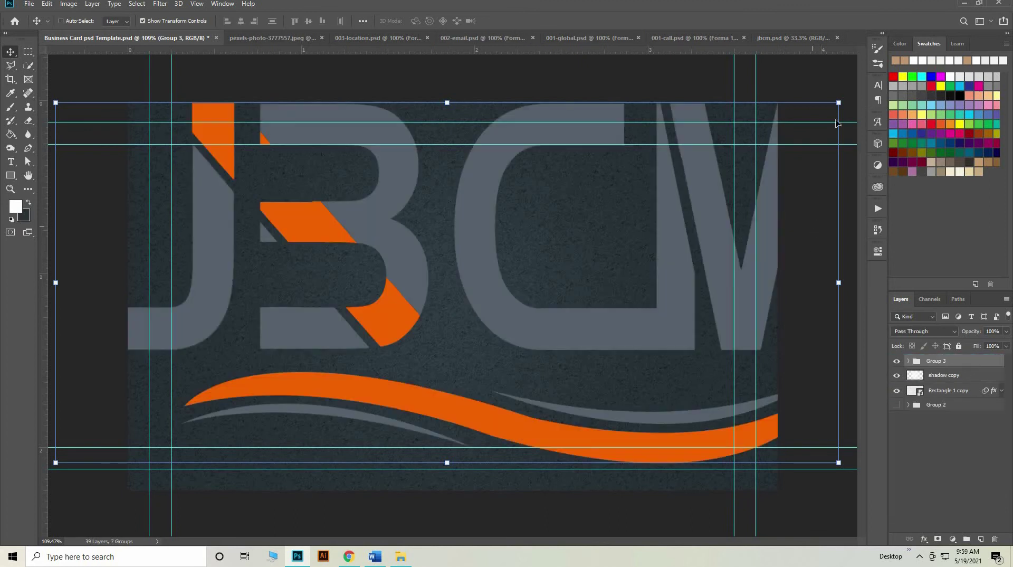
Scale the logo down to about 43.62% around the card centre and commit
mouse_move(838, 102)
mouse_down()
mouse_move(374, 386)
mouse_move(599, 267)
mouse_move(623, 271)
mouse_up()
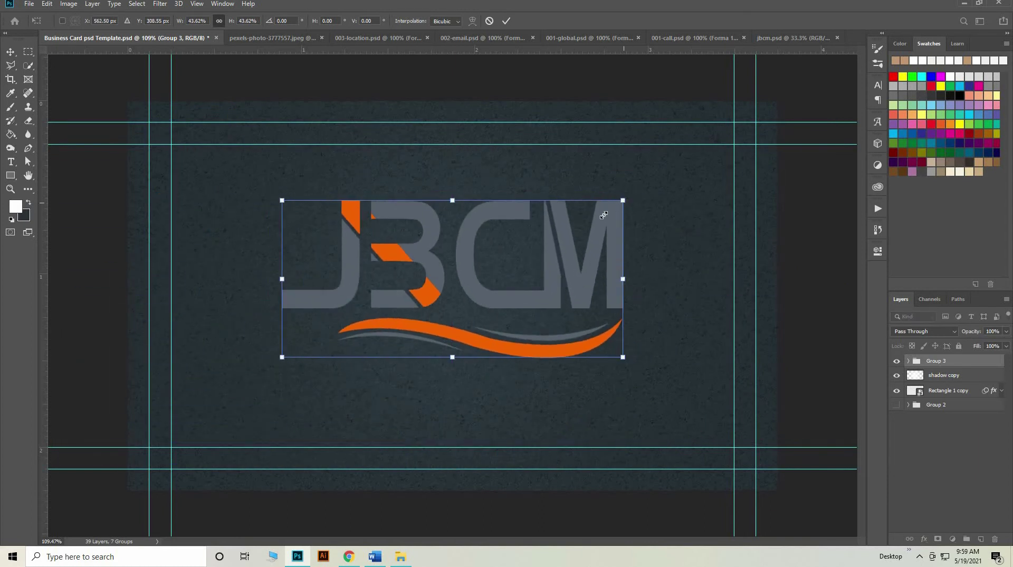
drag(603, 214, 602, 211)
click(506, 20)
Show Group 3 again and inspect the logo's swoosh, shape and letter layers
click(897, 362)
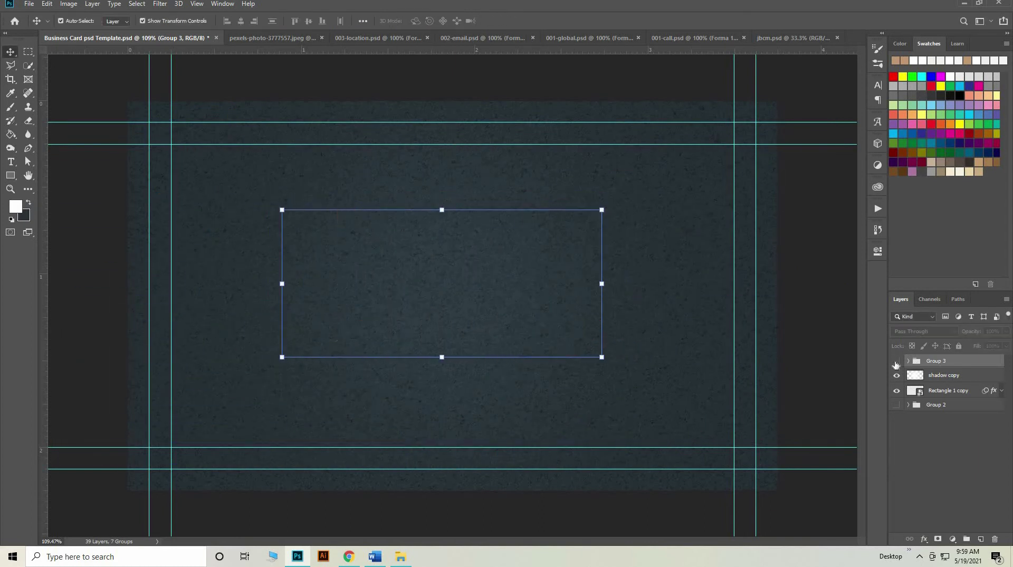
click(908, 360)
click(951, 376)
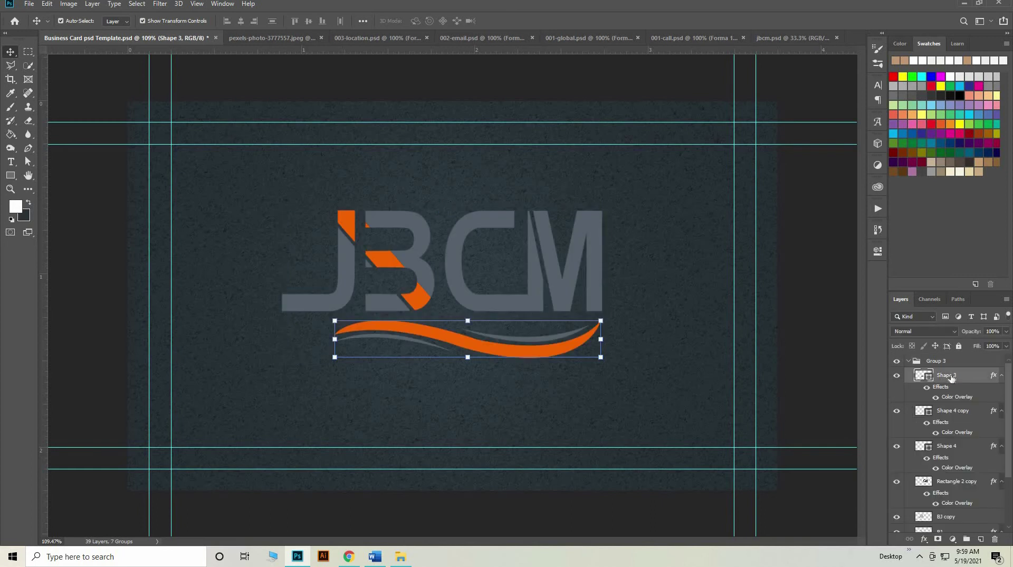
click(957, 410)
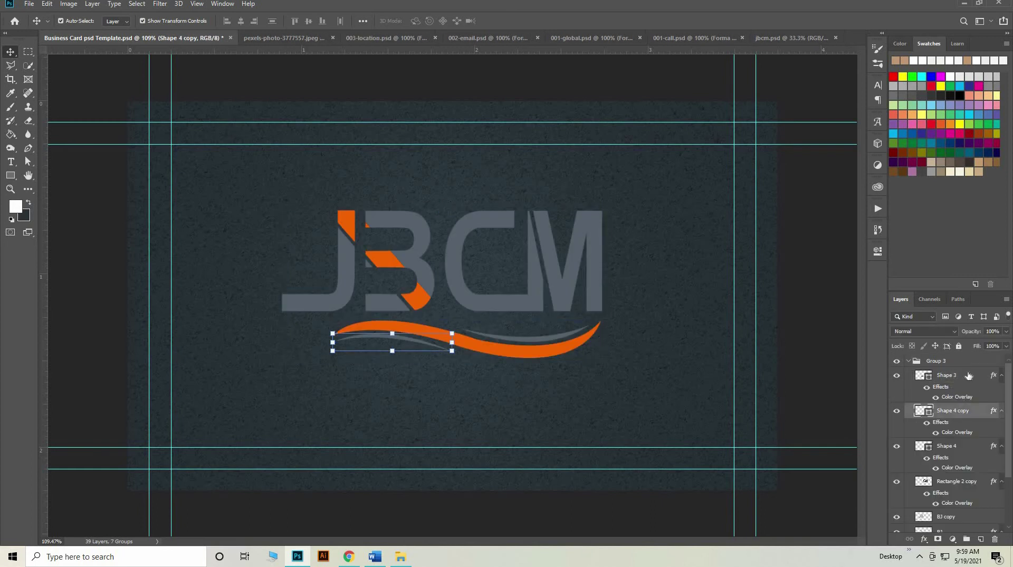
click(968, 376)
click(970, 455)
click(959, 492)
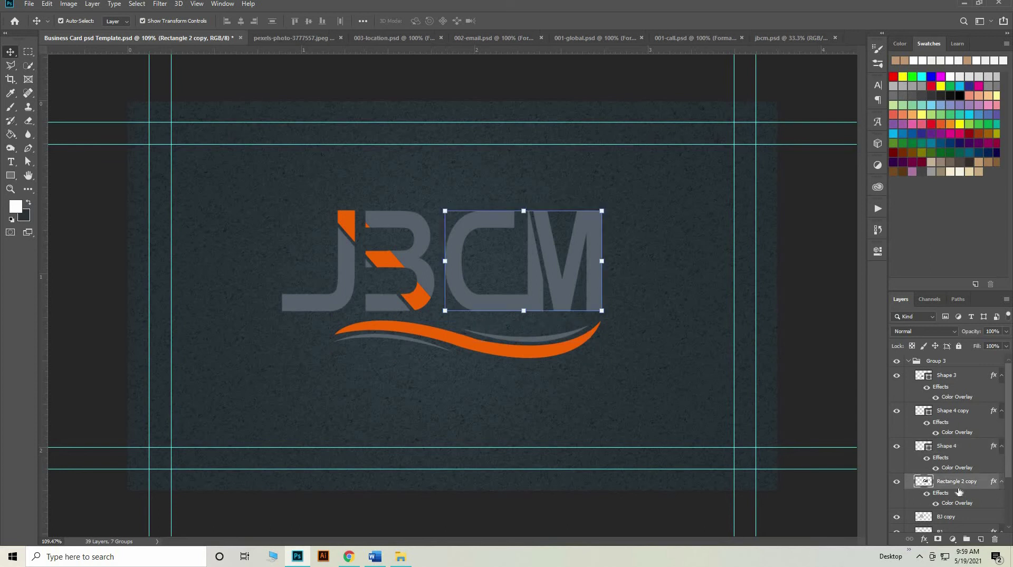
click(953, 515)
scroll(952, 510, down, 1)
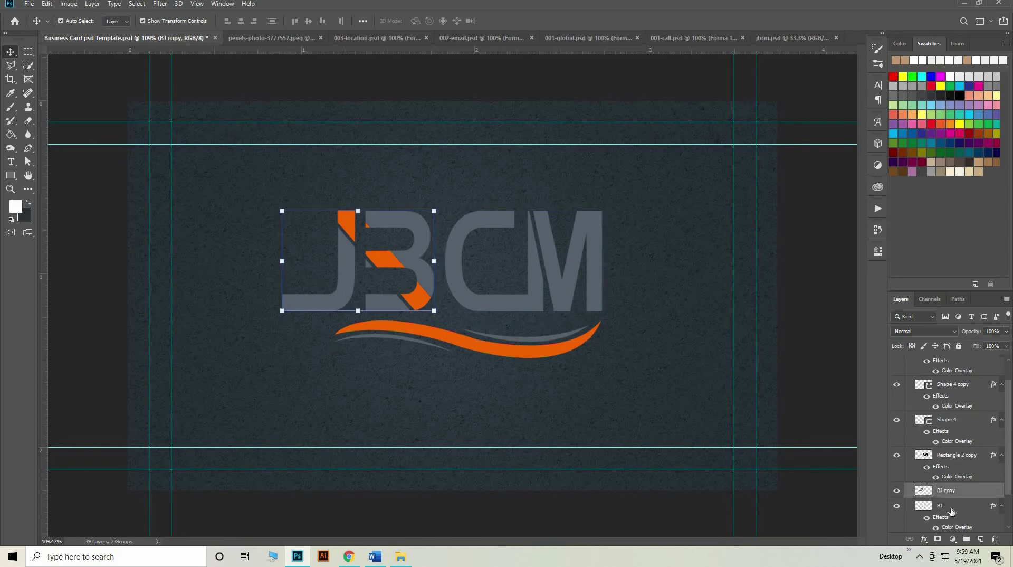
scroll(953, 511, up, 1)
Group the logo layers from Shape 3 to BJ copy into Group 4
shift+click(962, 379)
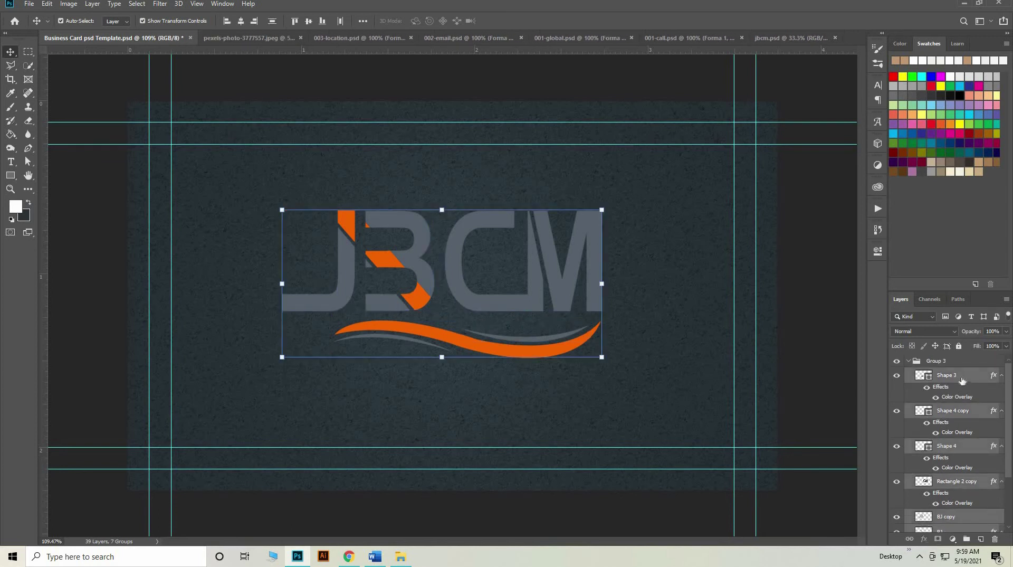
key(ctrl+g)
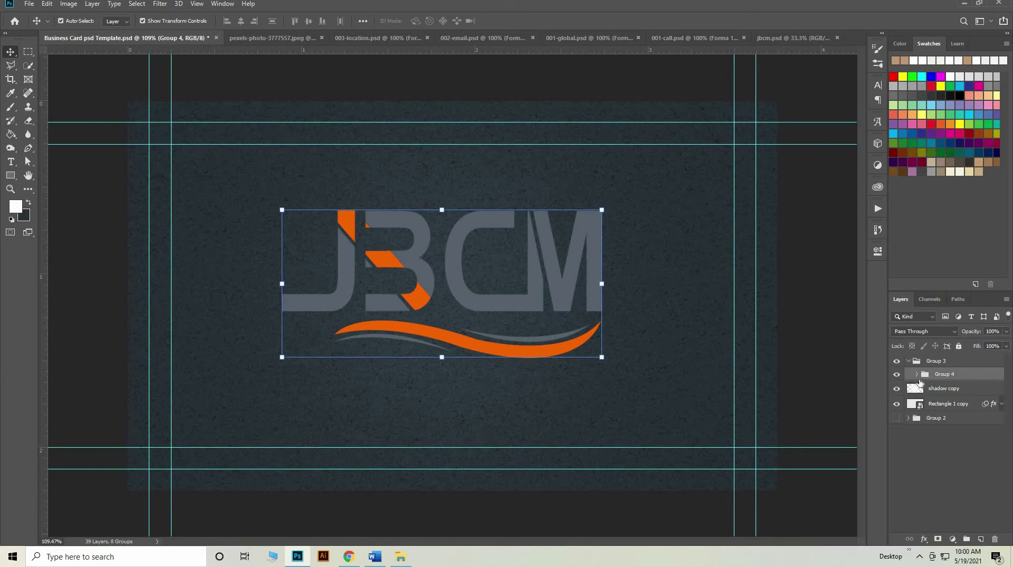
key(ctrl+shift+g)
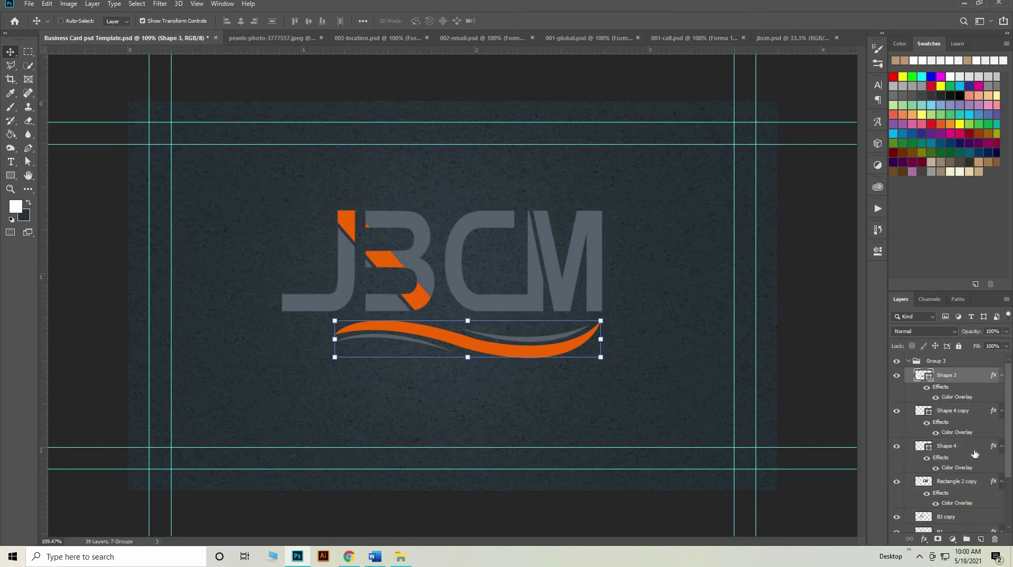
scroll(975, 454, down, 2)
key(ctrl+z)
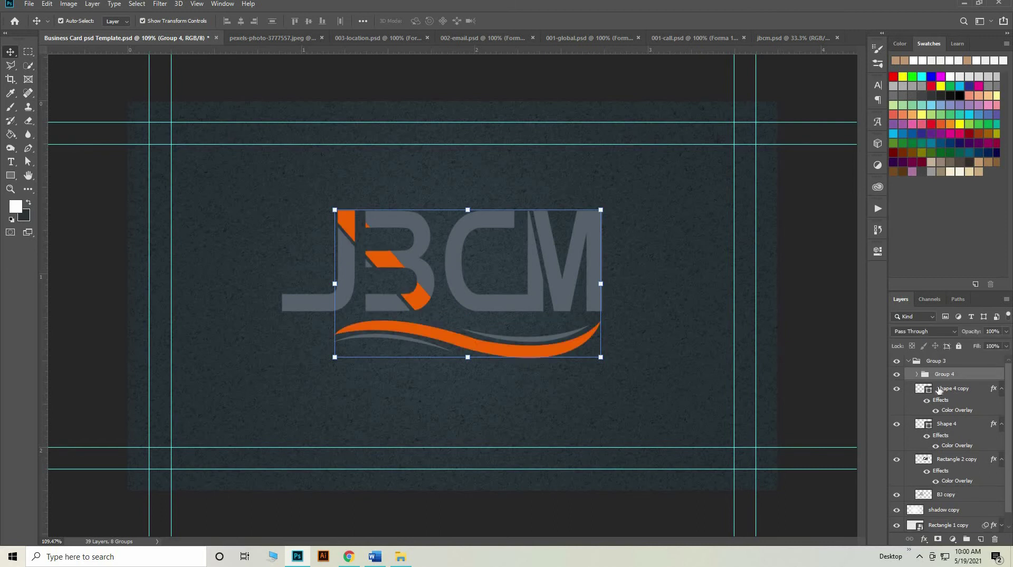
Group the layers from the grey swoosh to BJ copy into Group 5
click(945, 391)
scroll(961, 479, down, 1)
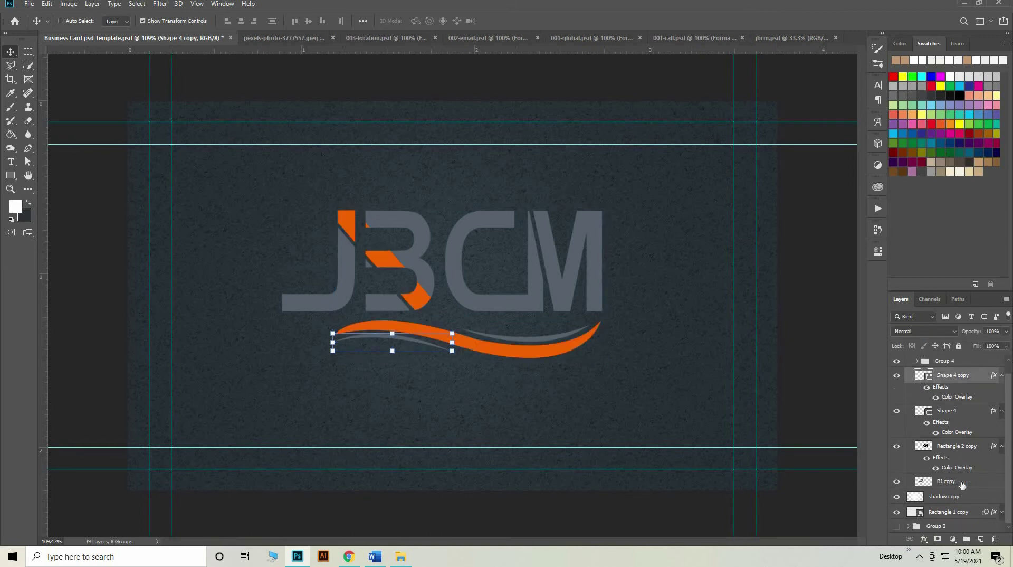
shift+click(962, 480)
key(ctrl+g)
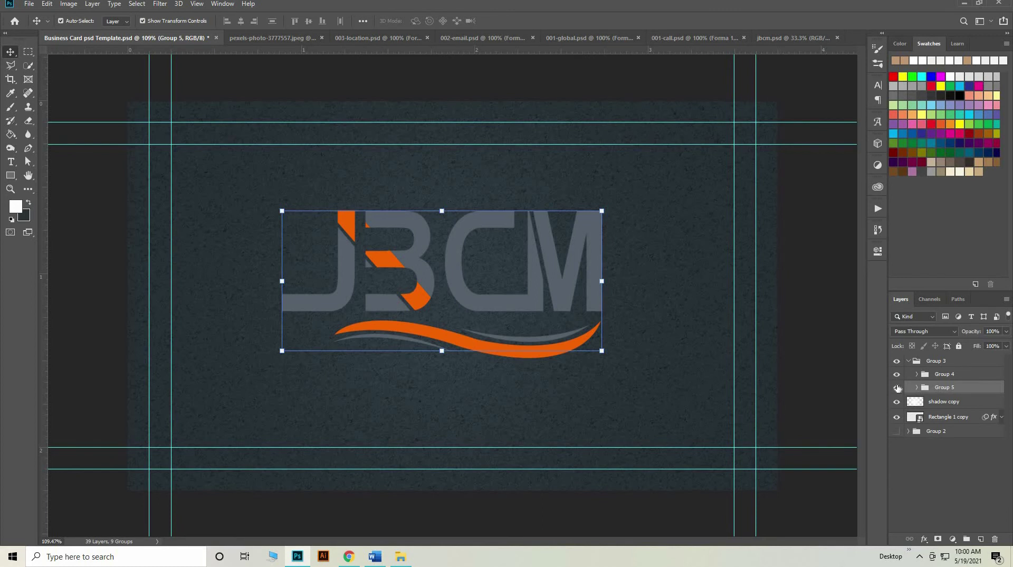
click(928, 378)
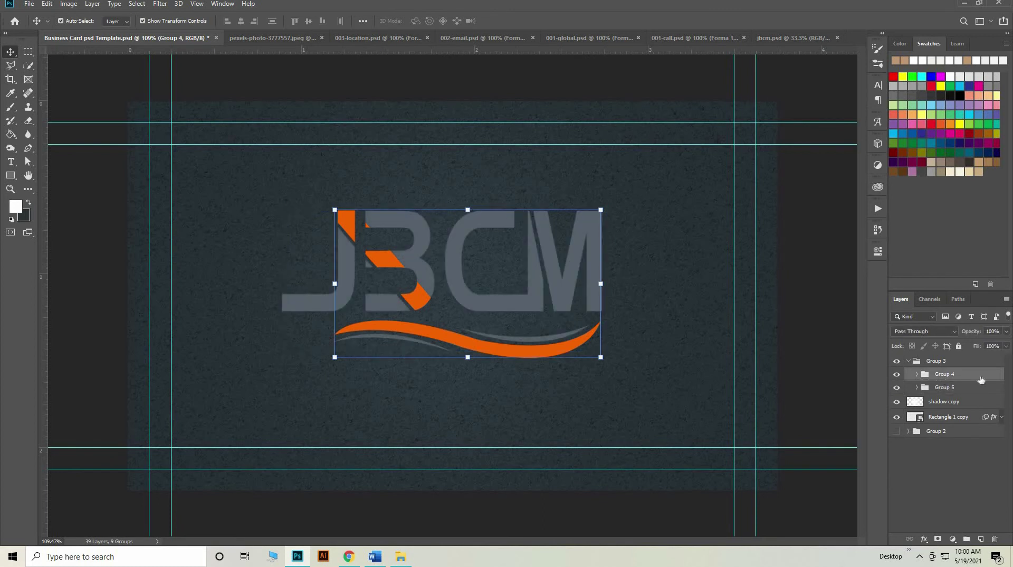
double_click(981, 379)
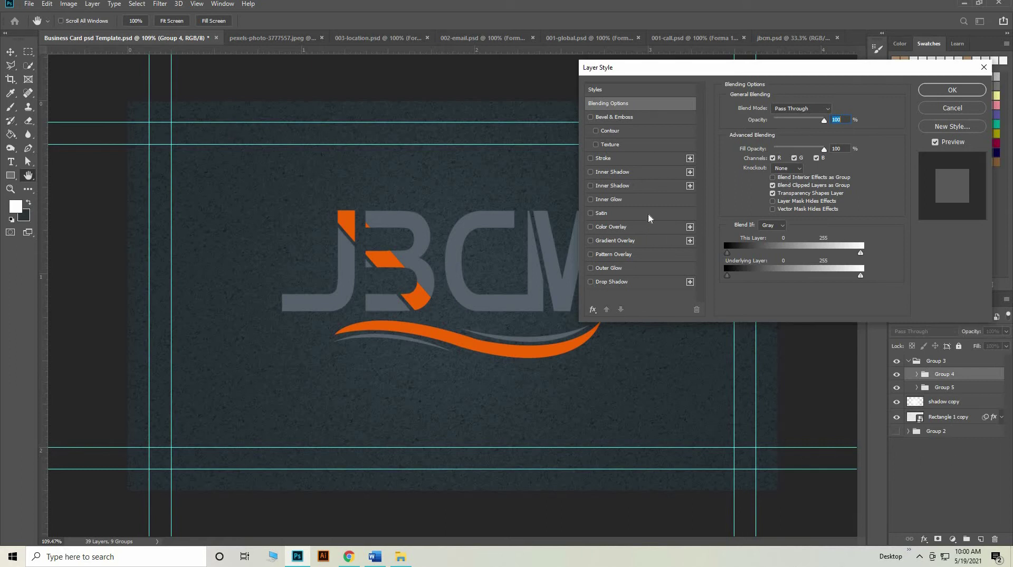
Enable Bevel & Emboss with depth 83%, direction Up, size 2 px and soften 3 px
click(635, 118)
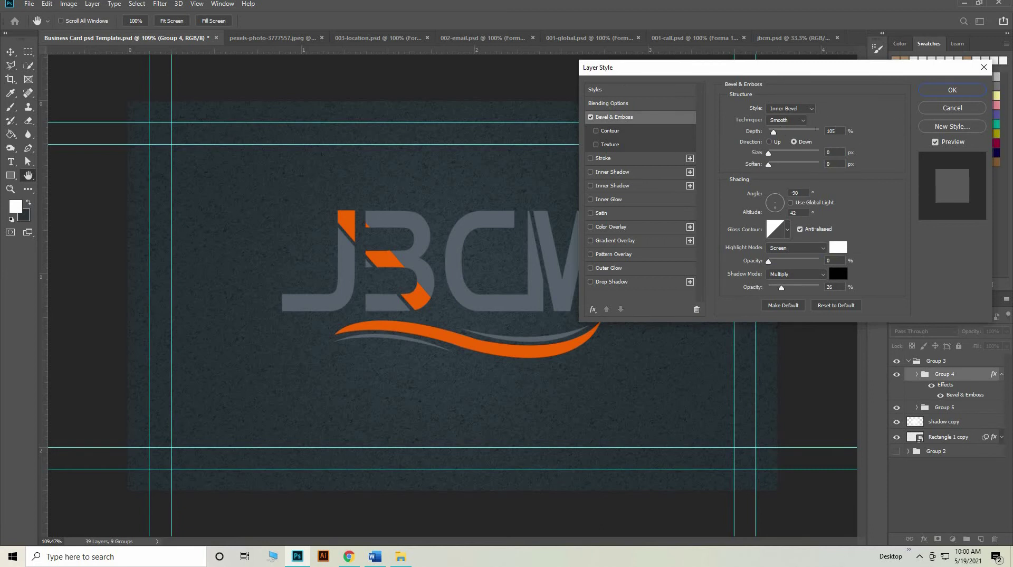
click(950, 74)
key(Down)
key(Down)
key(Down)
key(Down)
click(771, 142)
text(2)
key(Tab)
text(2)
key(Up)
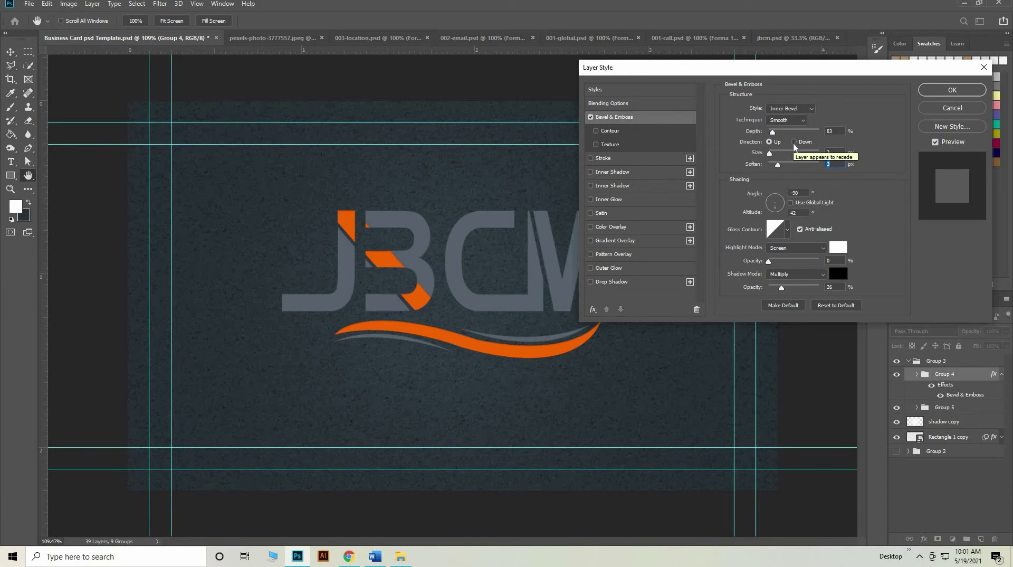
key(Tab)
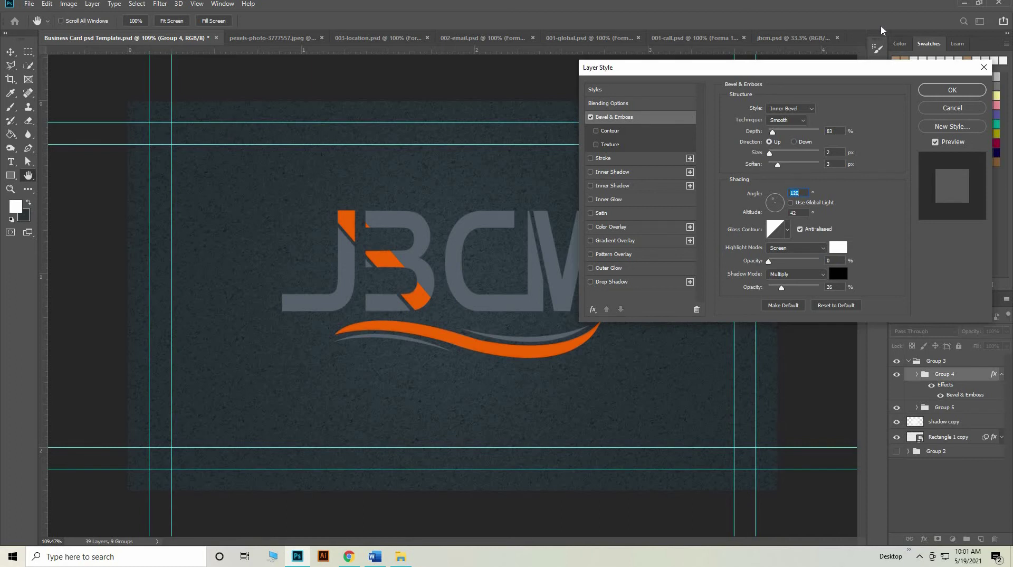
Turn on Use Global Light for the logo bevel and raise Highlight Opacity to 100%
click(792, 203)
double_click(794, 213)
click(835, 261)
key(Up)
key(Up)
key(Up)
key(Up)
key(Up)
key(Up)
key(Up)
key(Up)
key(Up)
key(Up)
key(Up)
key(Up)
key(Up)
key(Up)
key(Up)
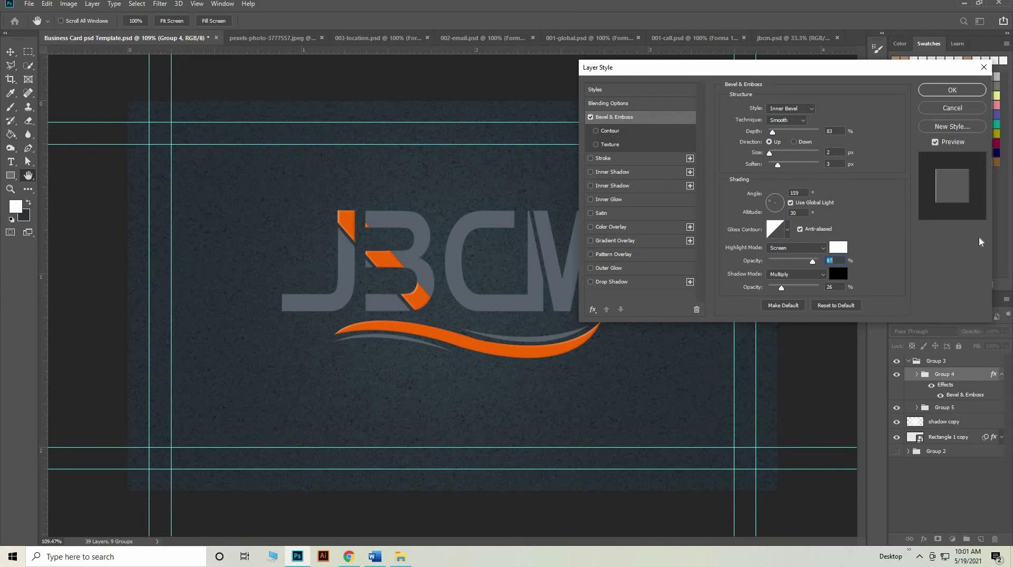
key(Down)
key(Down)
key(Down)
key(Down)
key(Down)
key(Down)
key(Down)
key(Down)
key(Down)
key(Up)
key(Up)
key(Up)
key(Up)
key(Up)
key(Up)
key(Up)
key(Up)
key(Up)
key(Up)
key(Up)
key(Up)
key(Tab)
key(Up)
key(Up)
key(Up)
key(Up)
key(Up)
key(Up)
key(Up)
key(Up)
key(Up)
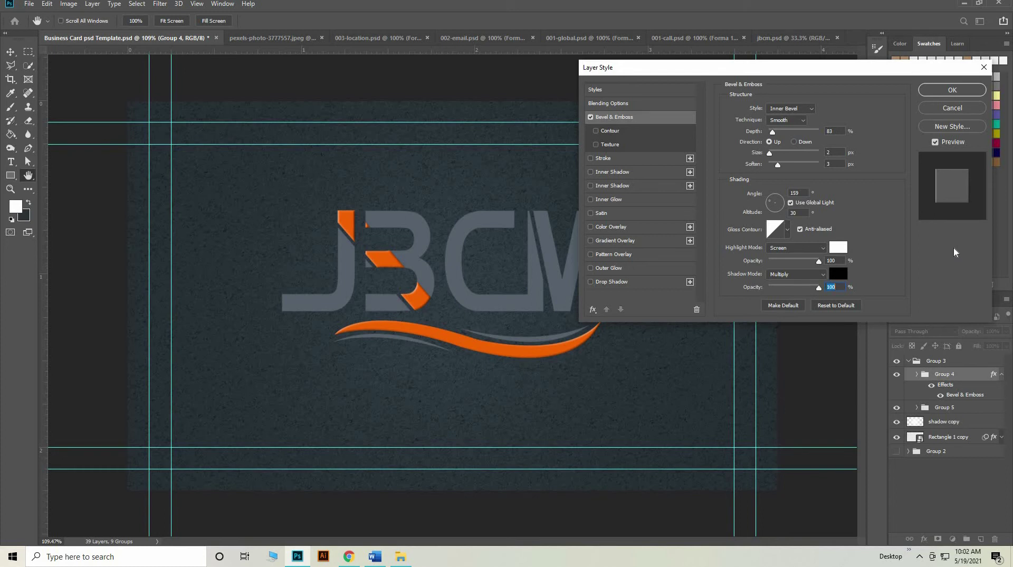
Lower the bevel's Shadow Opacity to 85% and add a Contour at 50% range
key(Down)
key(Down)
key(Down)
key(Down)
key(Down)
key(Down)
key(Down)
key(Down)
key(Down)
key(Down)
key(Down)
key(Down)
key(Down)
key(Down)
key(Down)
click(630, 131)
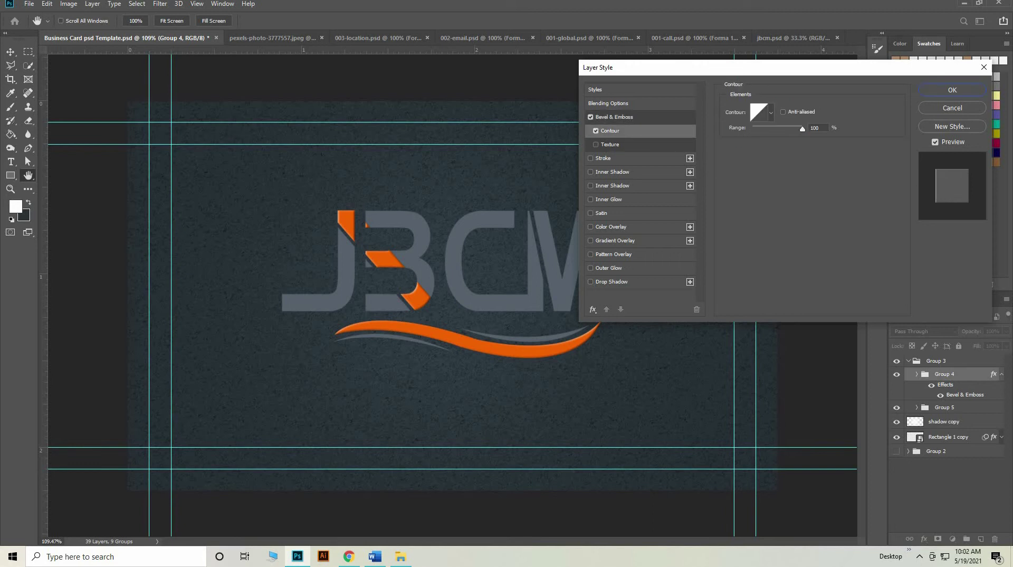
key(Tab)
key(Down)
key(Down)
key(Down)
key(Down)
key(Down)
key(Down)
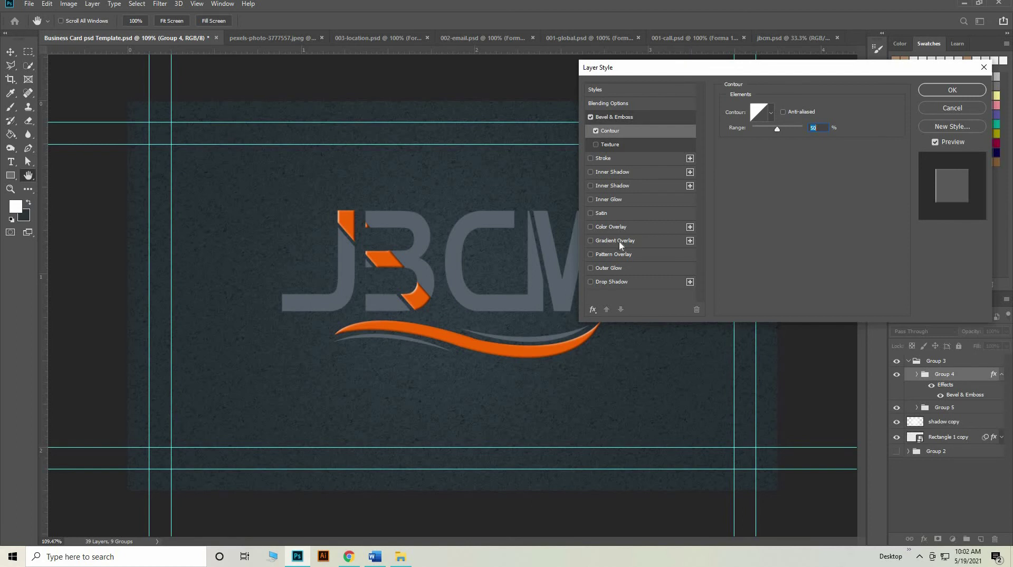
click(621, 240)
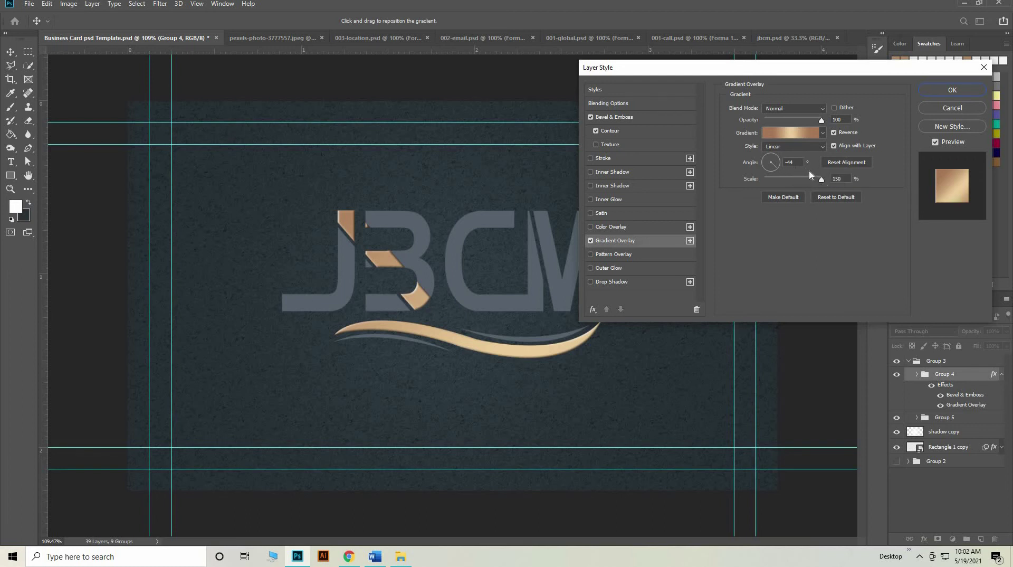
Set the gold Gradient Overlay to angle -3° and scale 116%, with Reverse off
click(763, 160)
key(Down)
key(Down)
key(Down)
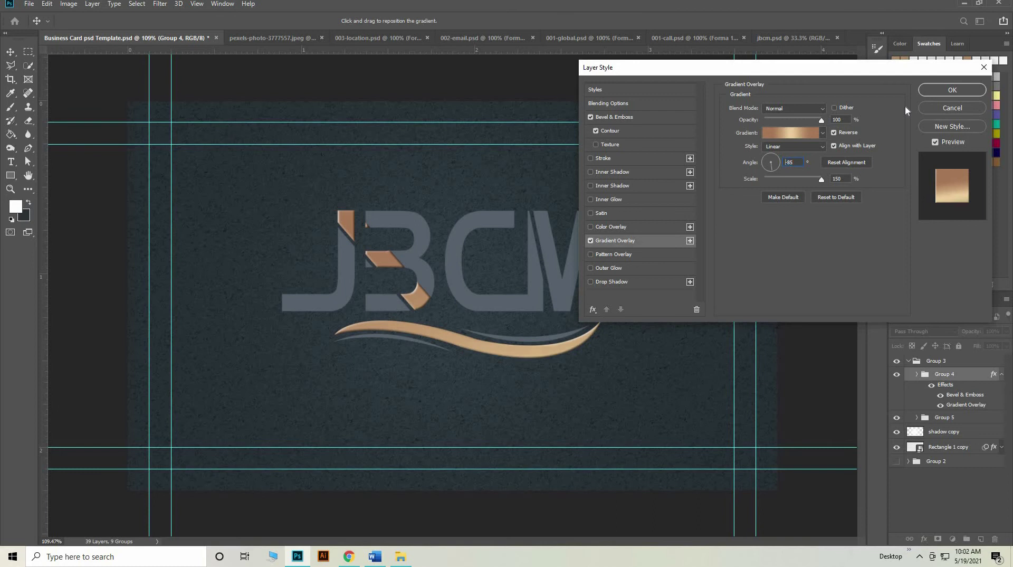
key(Down)
key(Down)
key(Down)
key(Down)
key(Down)
key(Down)
key(Down)
key(Down)
key(Down)
key(Down)
key(Down)
key(Down)
key(Down)
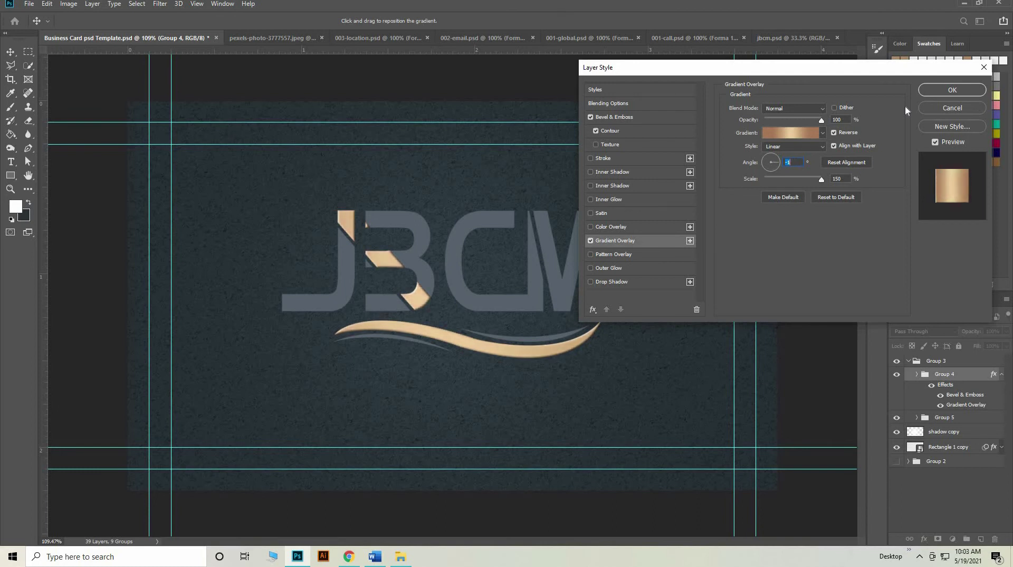
click(835, 134)
click(837, 179)
text(116)
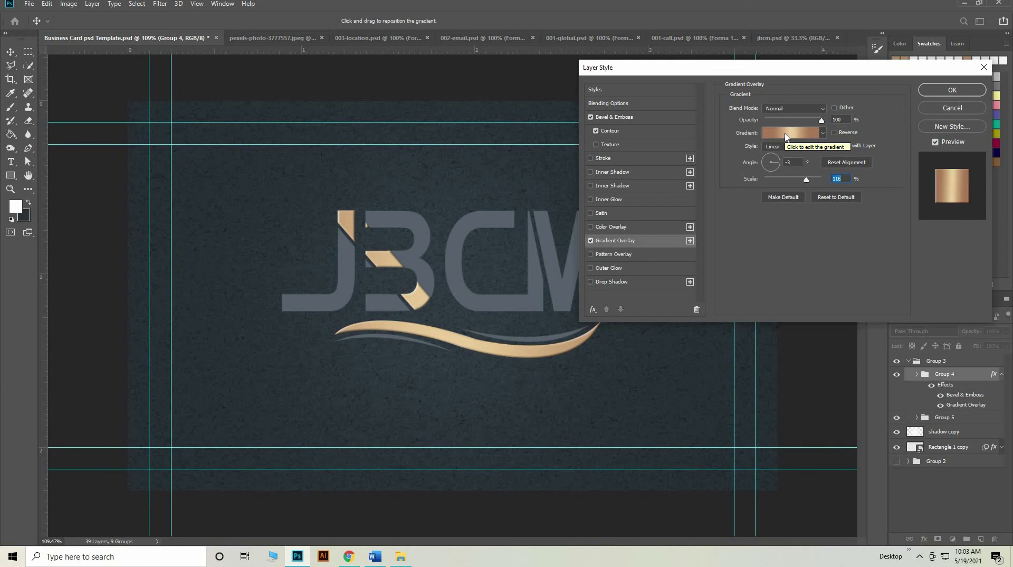
click(786, 135)
Recolour the gradient's first colour stop to tan c29873
click(743, 413)
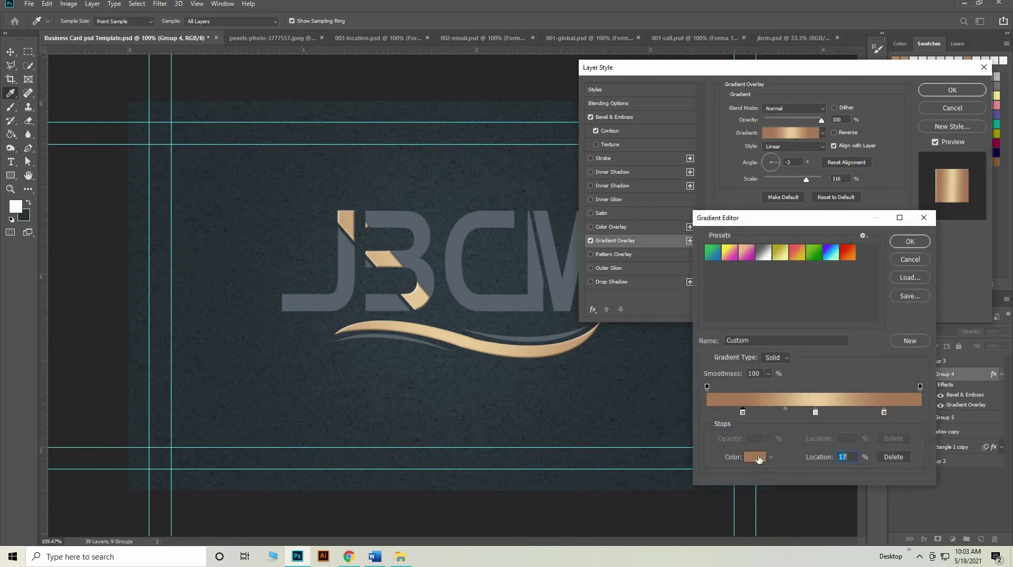
click(755, 457)
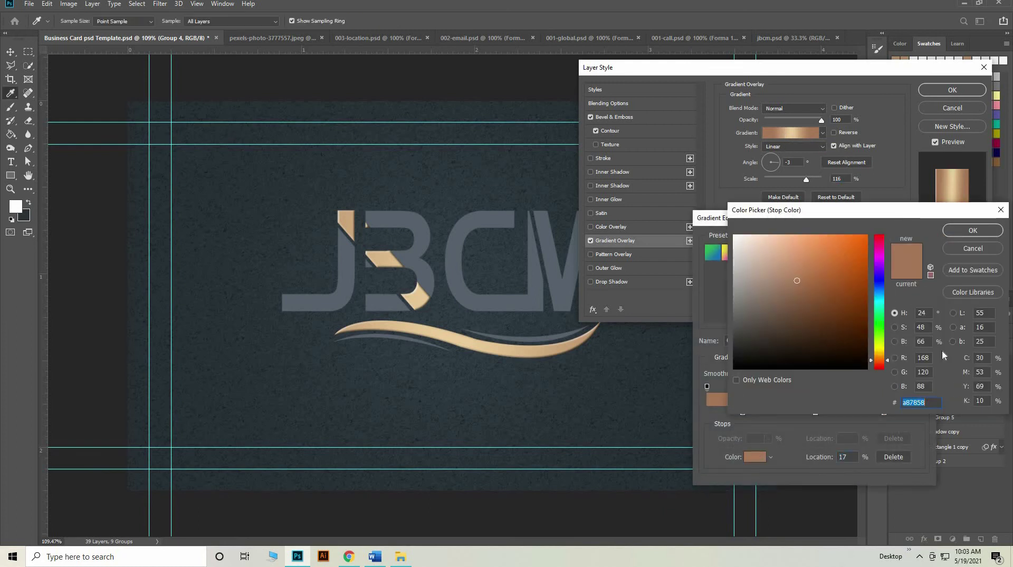
text(2a)
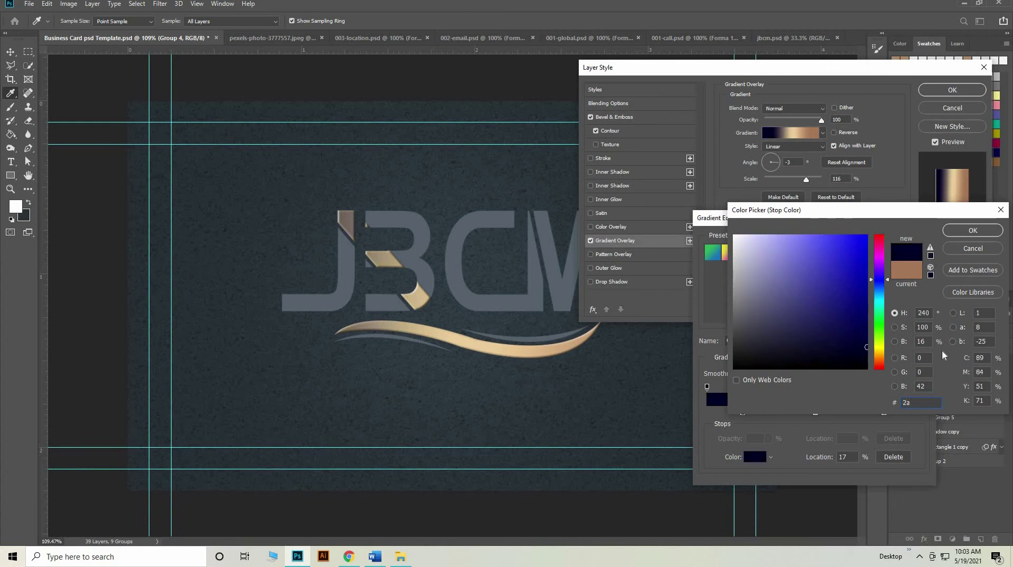
text(323)
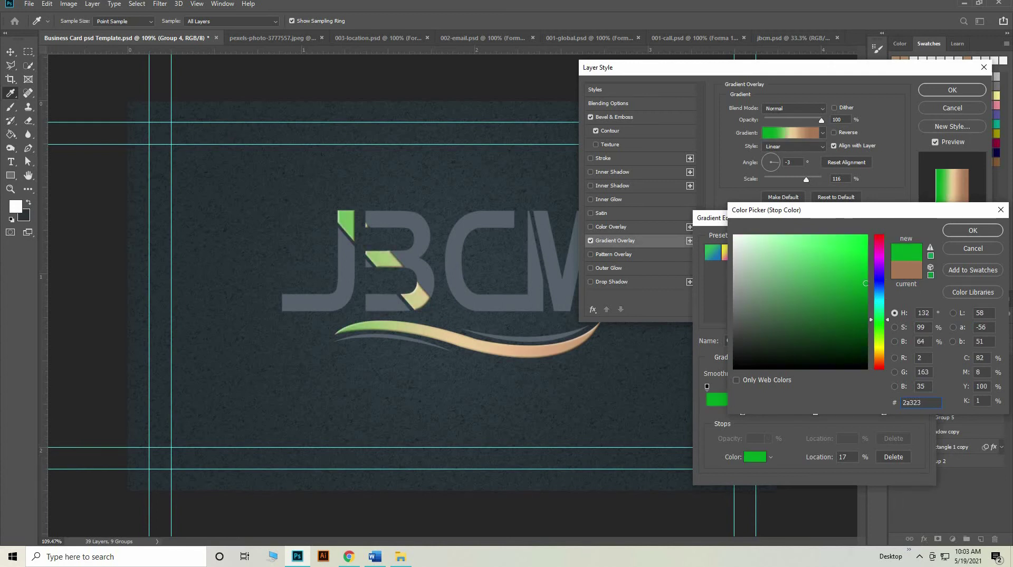
text(9)
key(BackSpace)
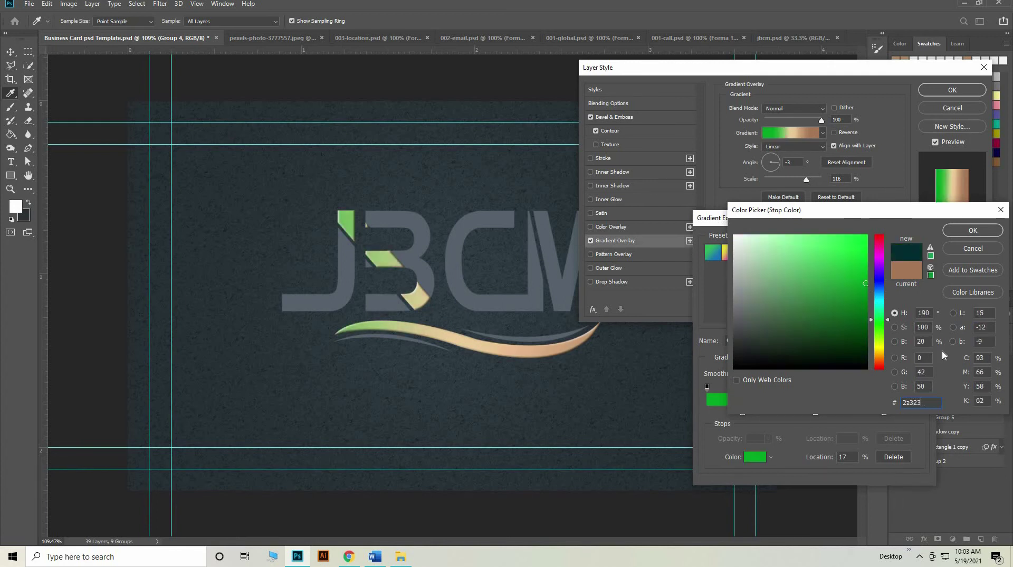
key(BackSpace)
key(BackSpace)
key(BackSpace)
text(c)
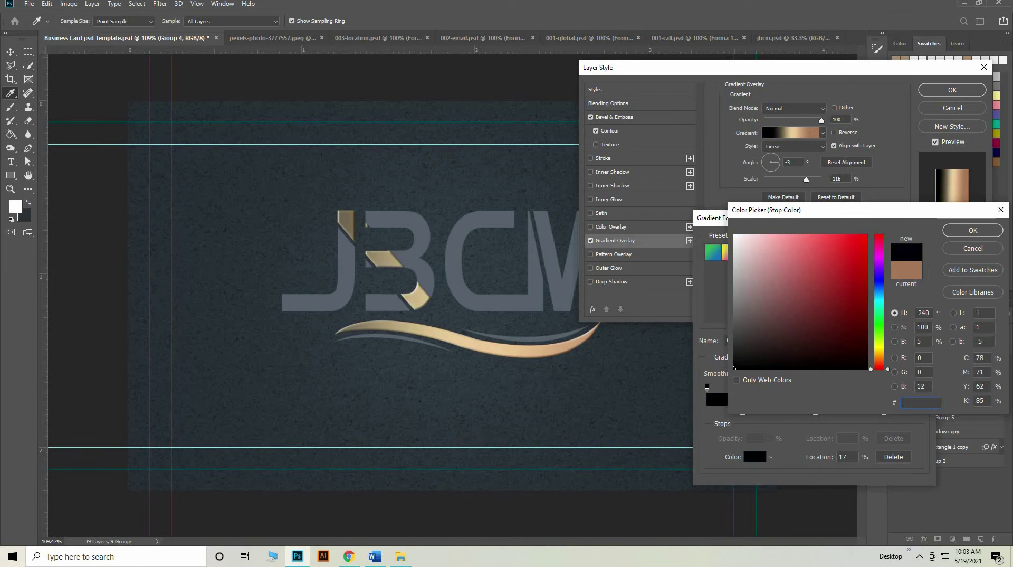
text(298)
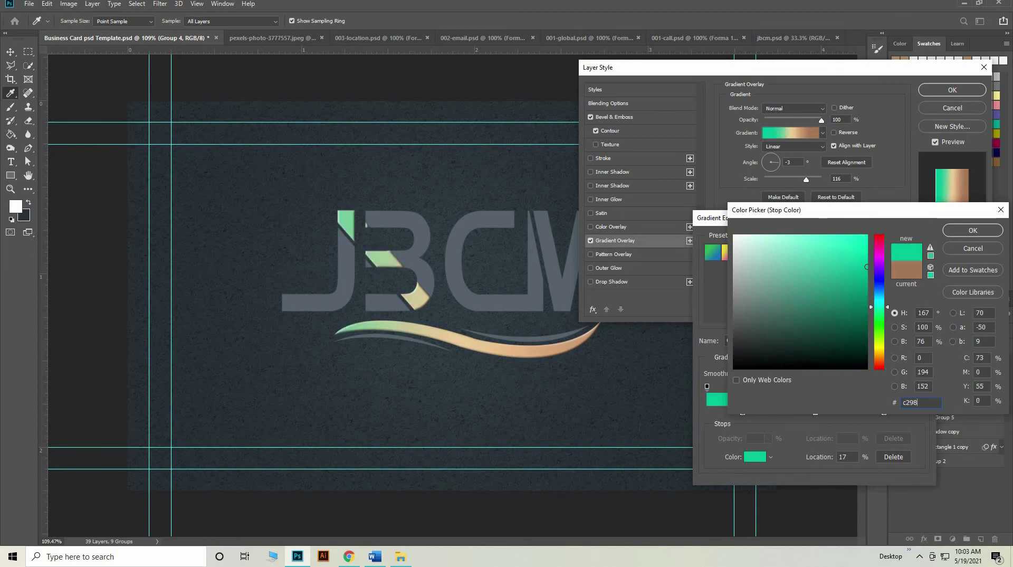
text(73)
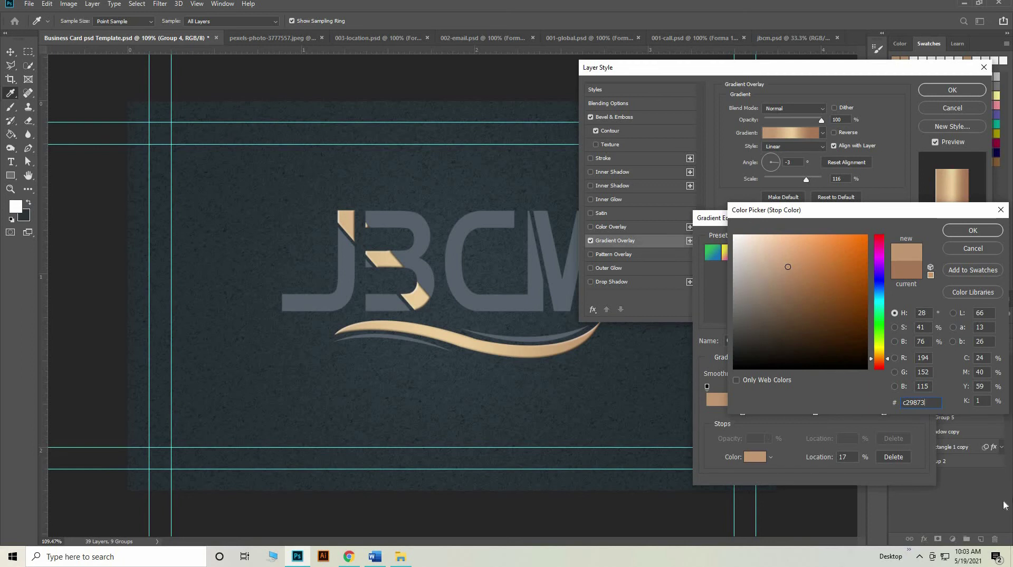
key(Tab)
click(962, 231)
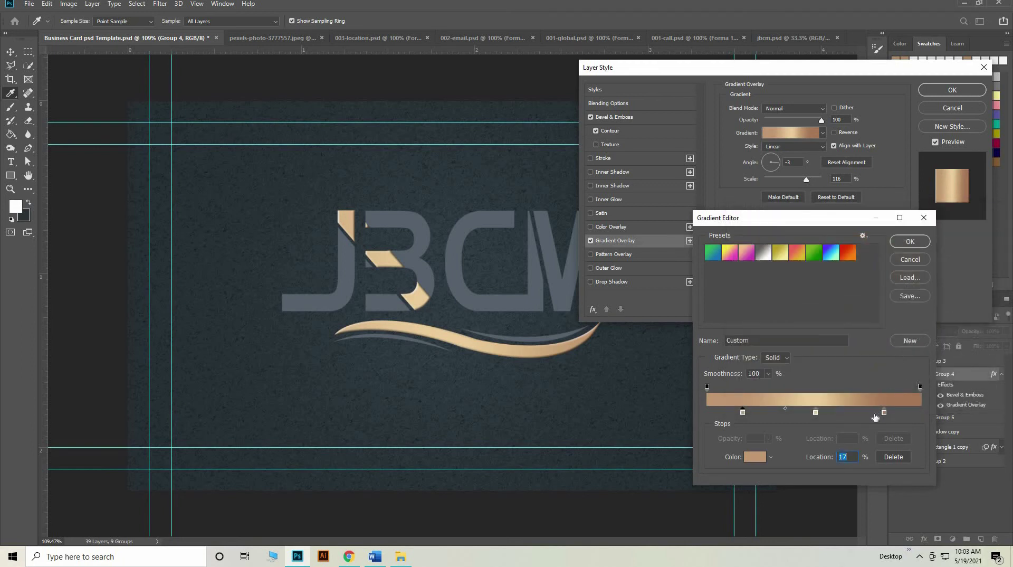
Set the 83% gradient stop to the same tan c29873
click(884, 413)
click(755, 457)
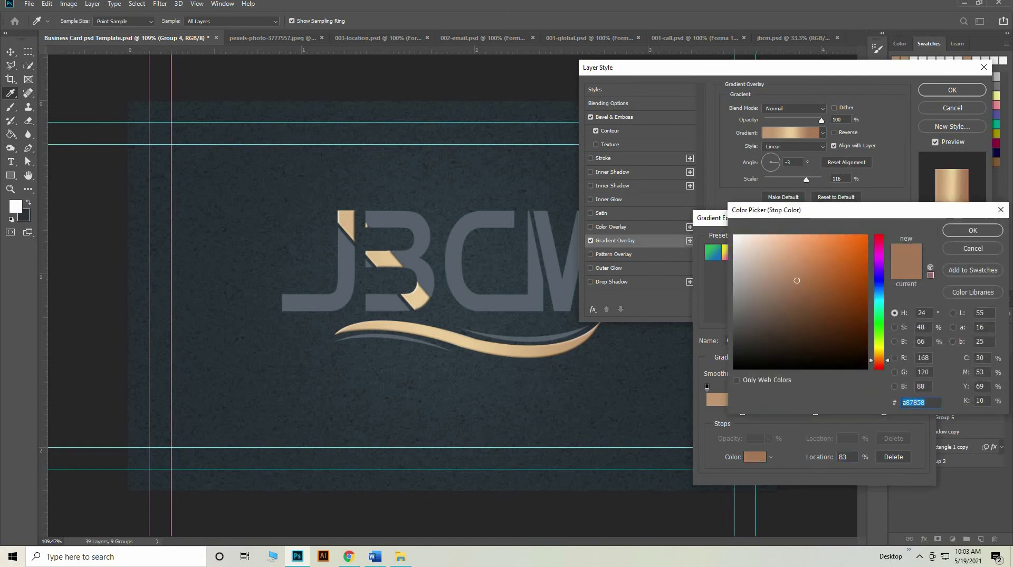
double_click(930, 403)
key(BackSpace)
text(c29873)
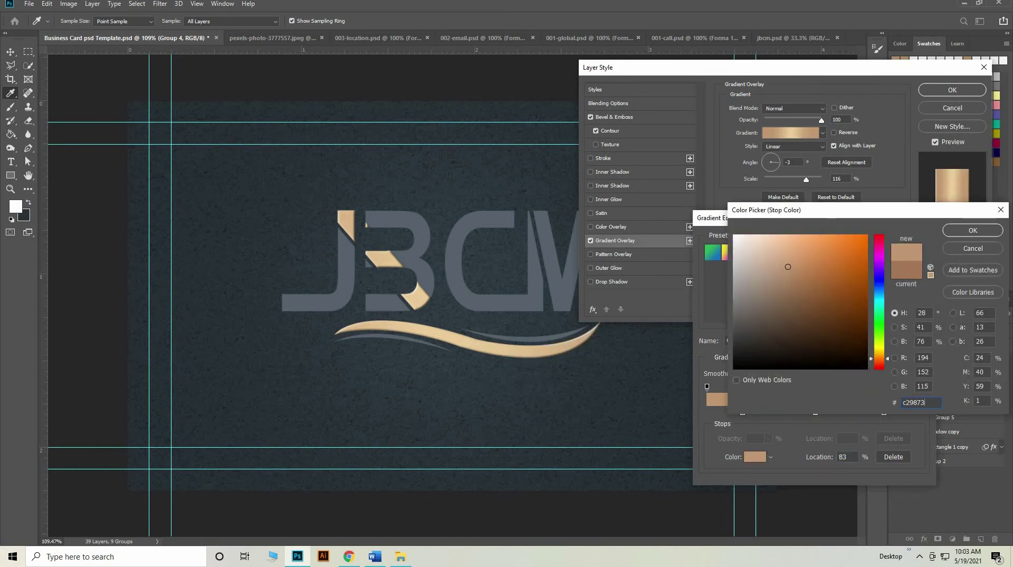
click(973, 230)
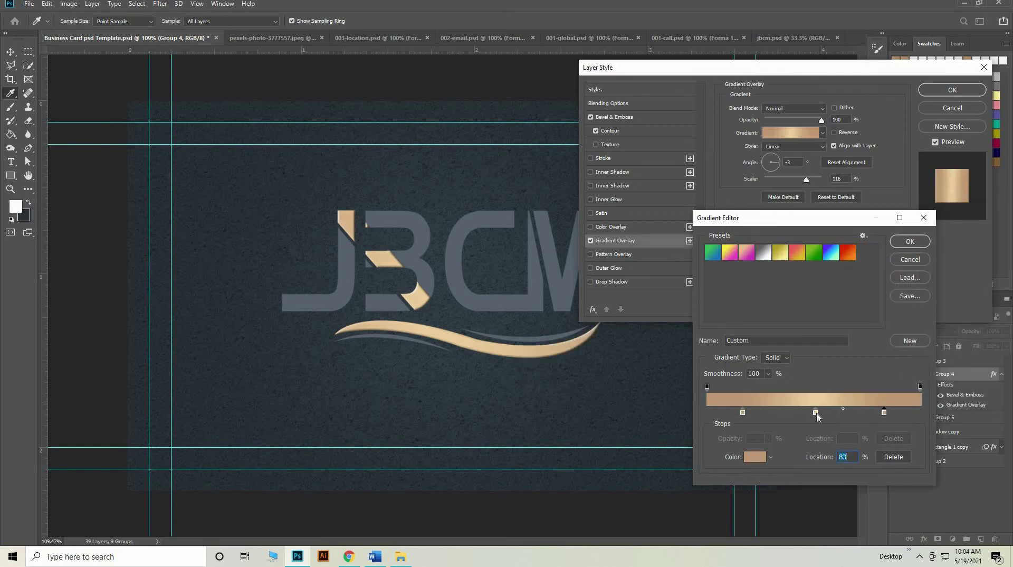
Set the 51% stop to light peach e9c29e and apply the gradient and layer style
click(816, 412)
click(755, 457)
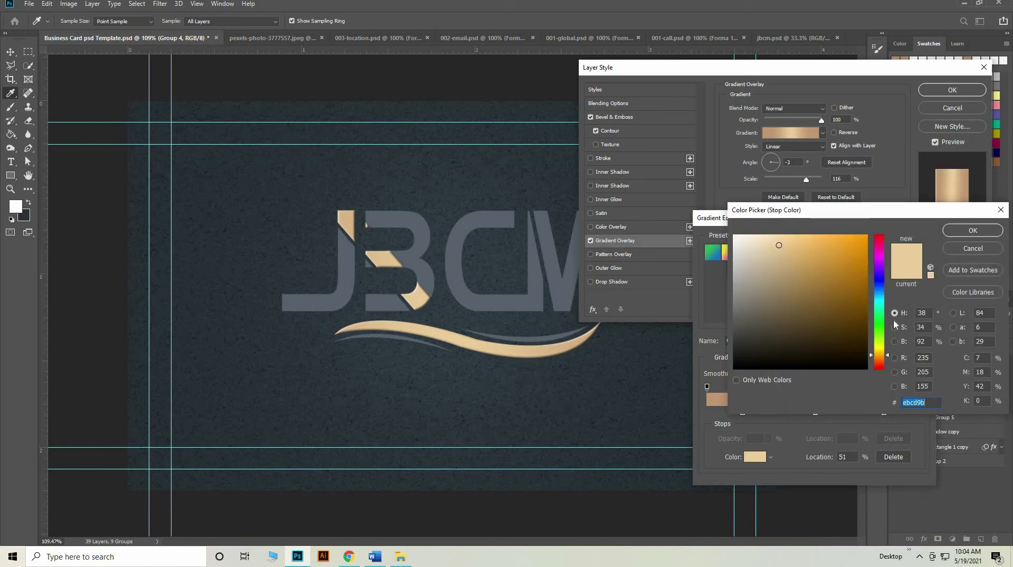
key(BackSpace)
text(e)
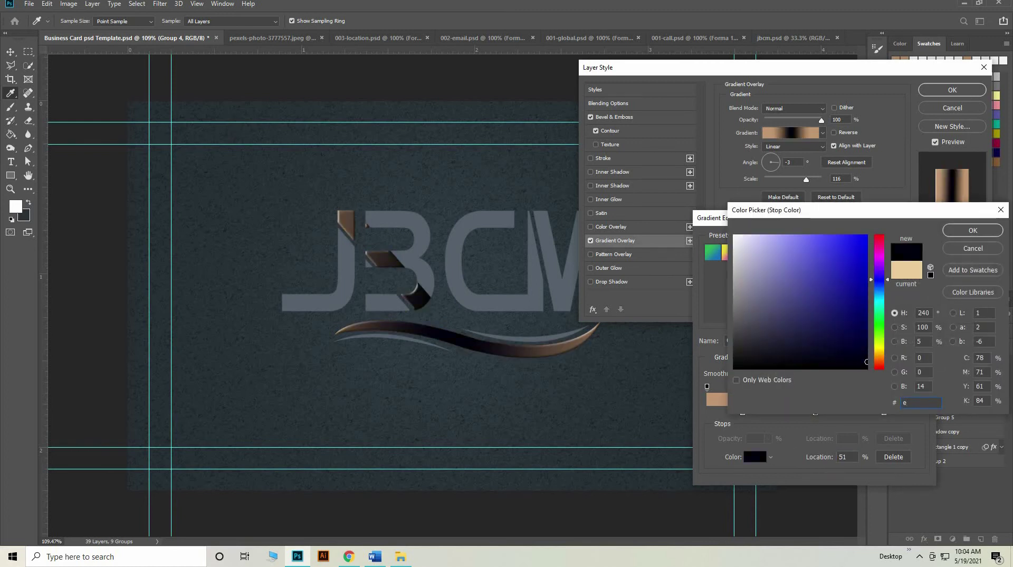
text(9c2)
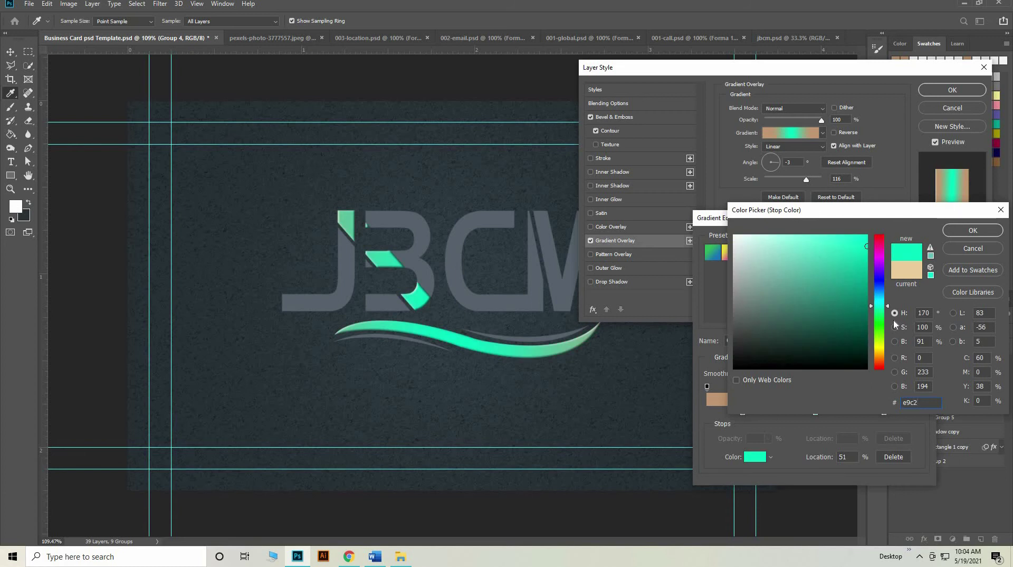
text(9e)
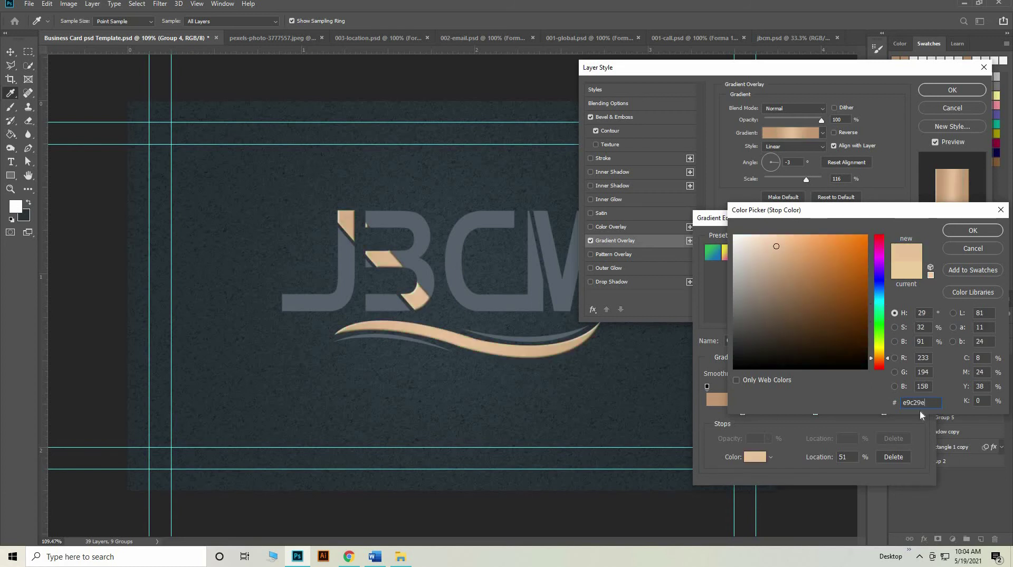
click(970, 232)
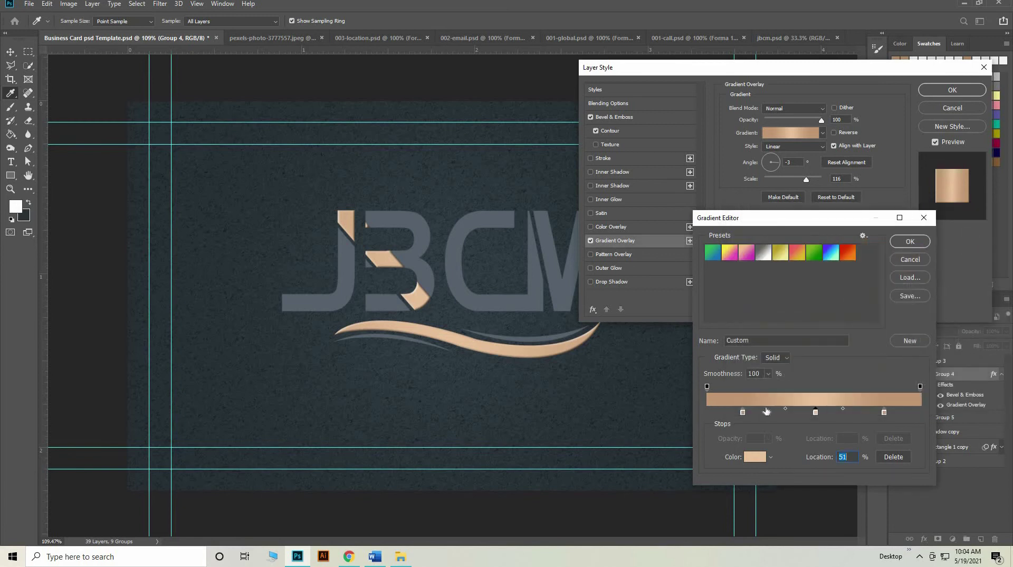
click(916, 244)
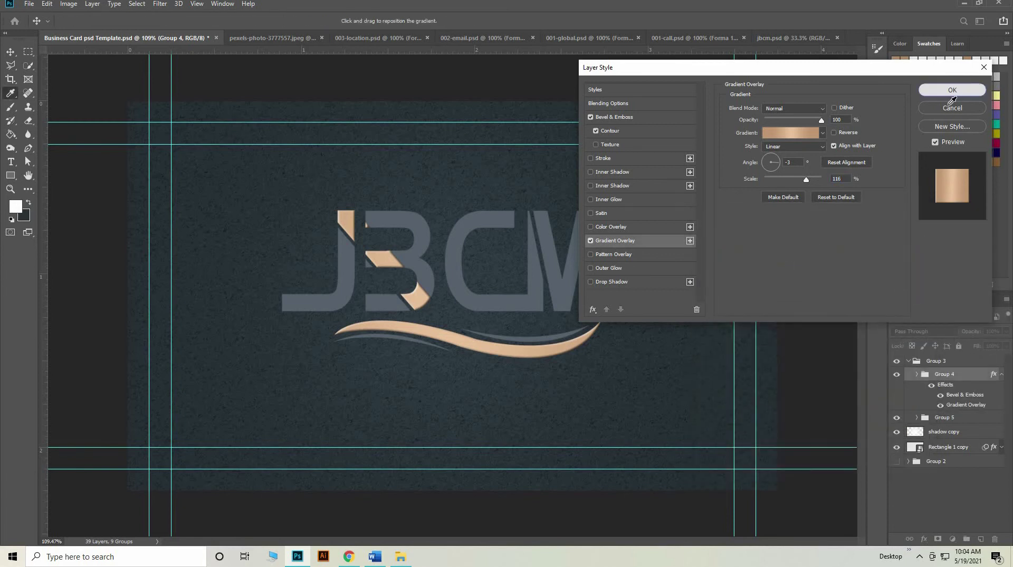
click(952, 90)
Sample the hexagons' tan c29873 as the foreground colour with the eyedropper
click(899, 361)
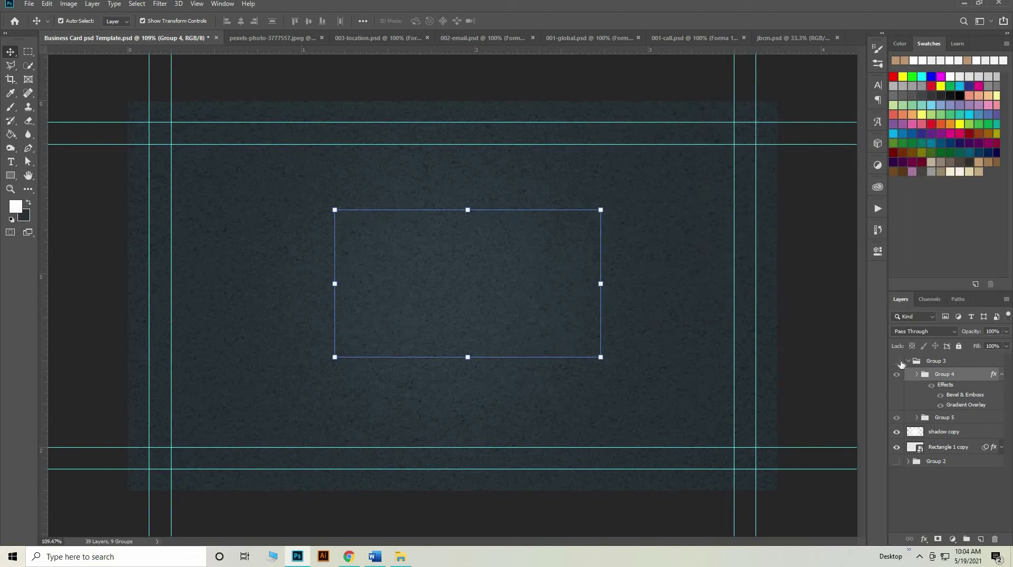
click(896, 361)
click(897, 431)
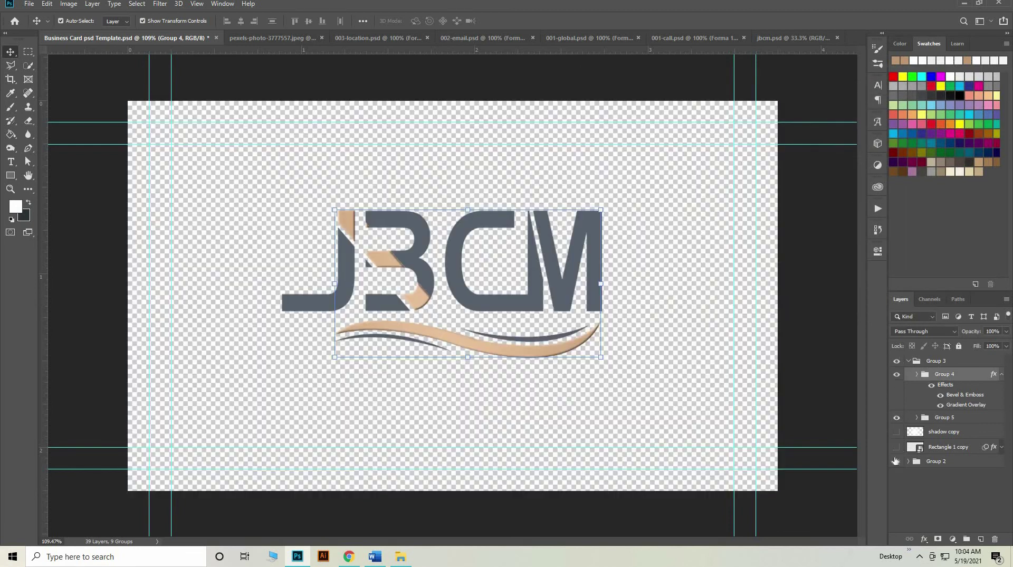
click(896, 461)
click(16, 206)
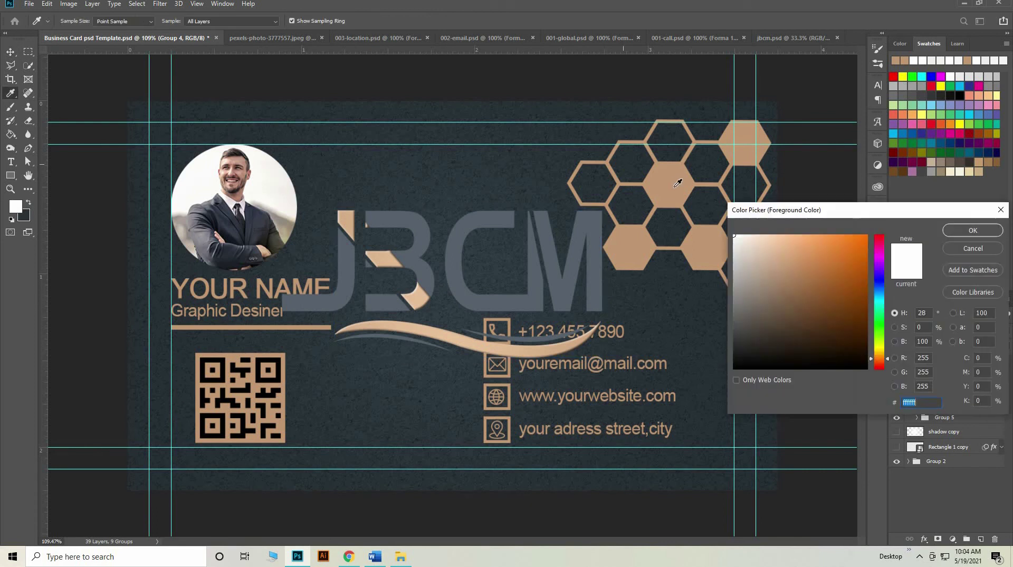
click(678, 182)
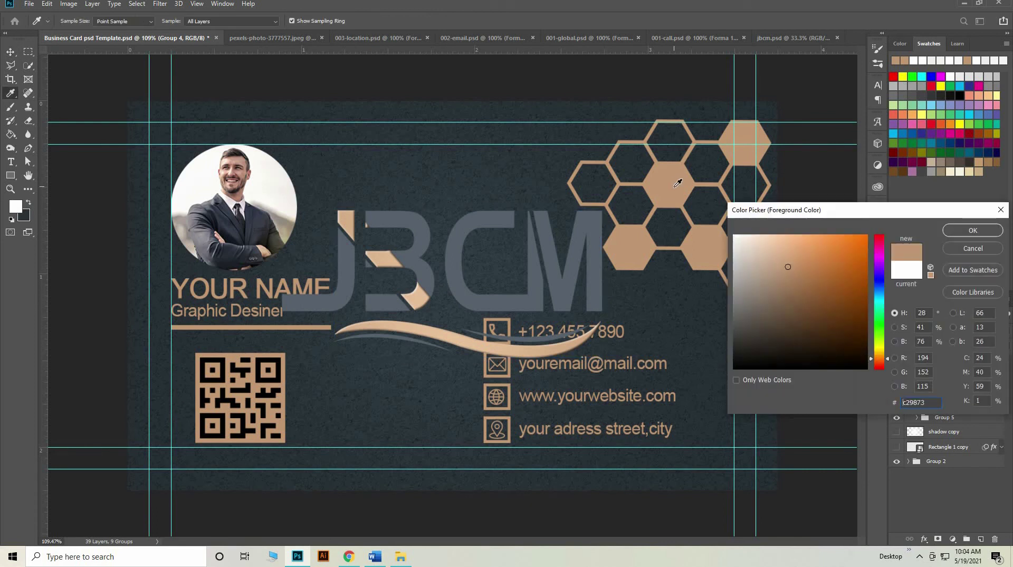
click(969, 236)
key(v)
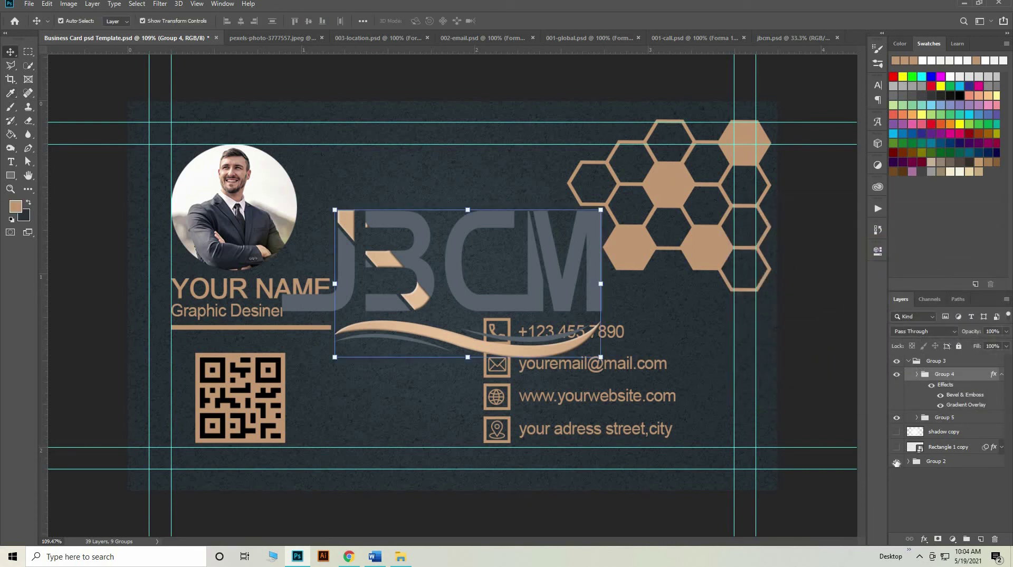
Hide the back-side design and show the shadow copy and dark textured background
click(895, 463)
double_click(967, 378)
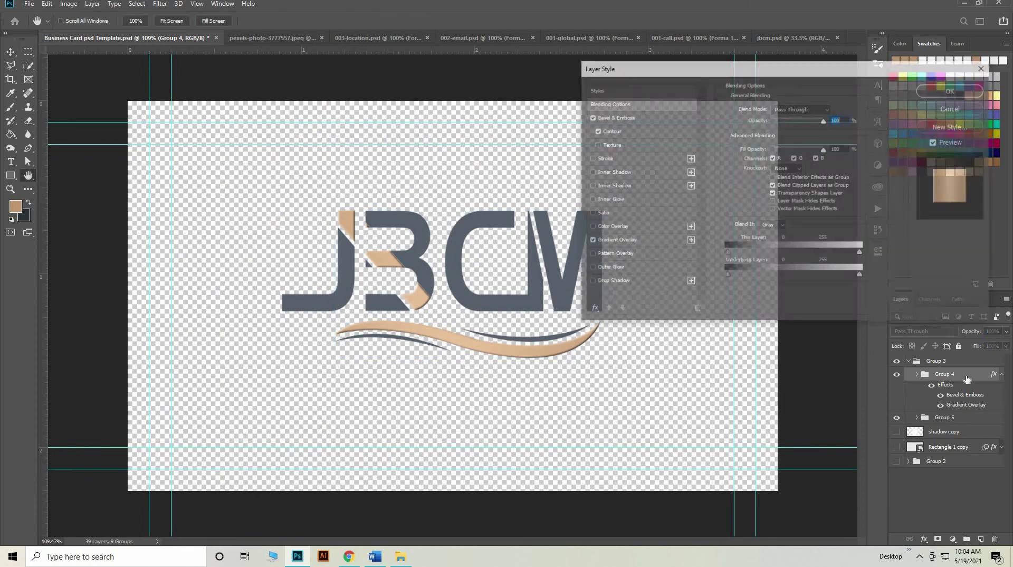
click(968, 108)
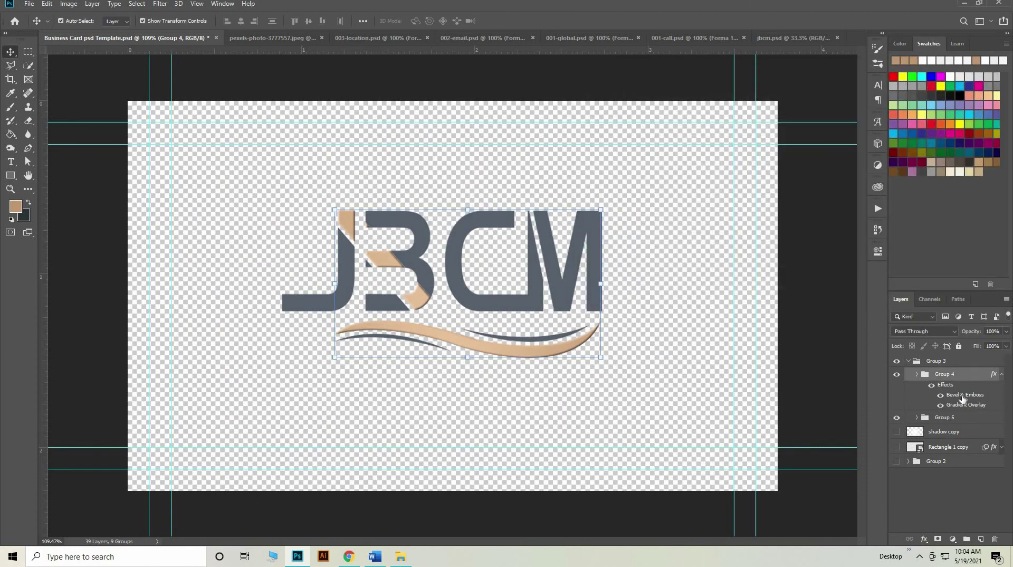
click(897, 431)
click(896, 447)
Recolour Group 4's gradient overlay left stop to tan c29873 and apply the style
double_click(976, 375)
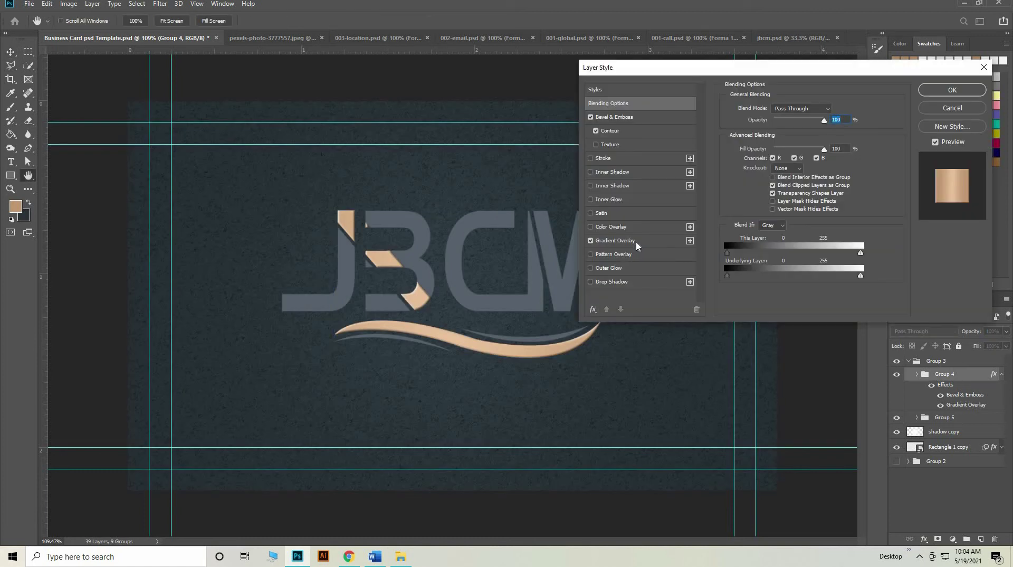
click(628, 241)
click(791, 132)
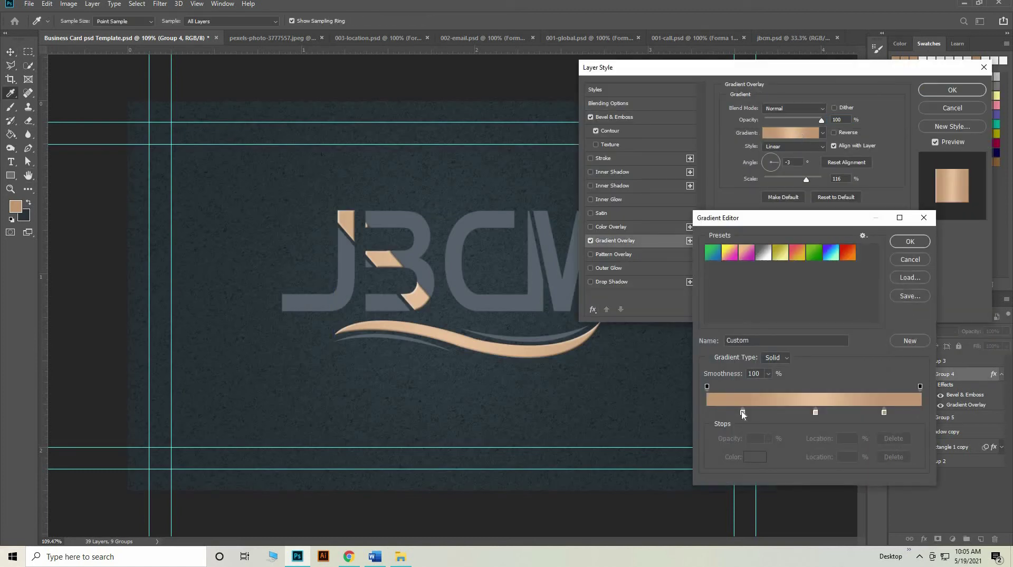
double_click(743, 415)
key(ctrl+x)
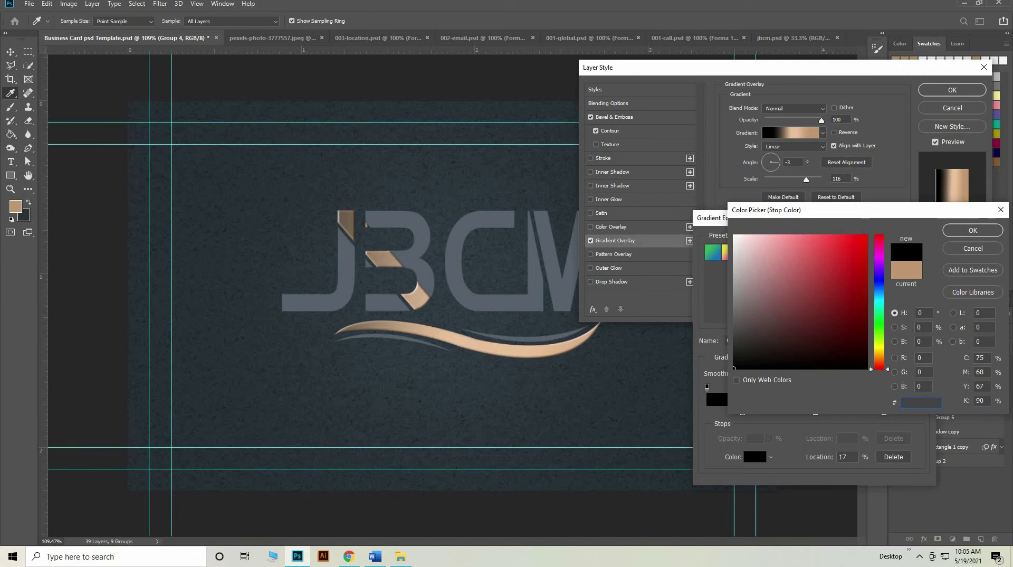
right_click(921, 403)
click(902, 452)
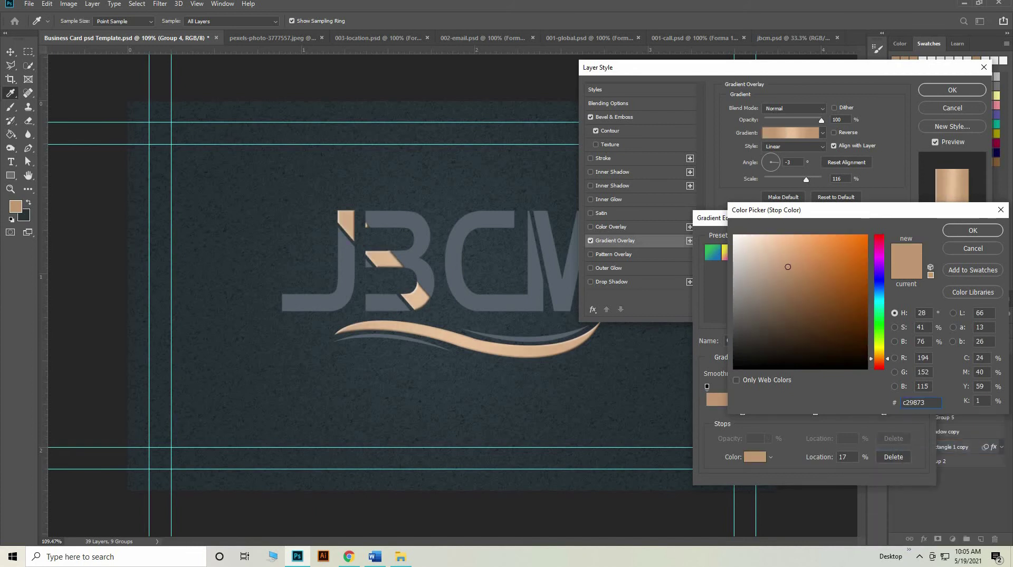
key(ctrl+x)
key(ctrl+v)
click(979, 236)
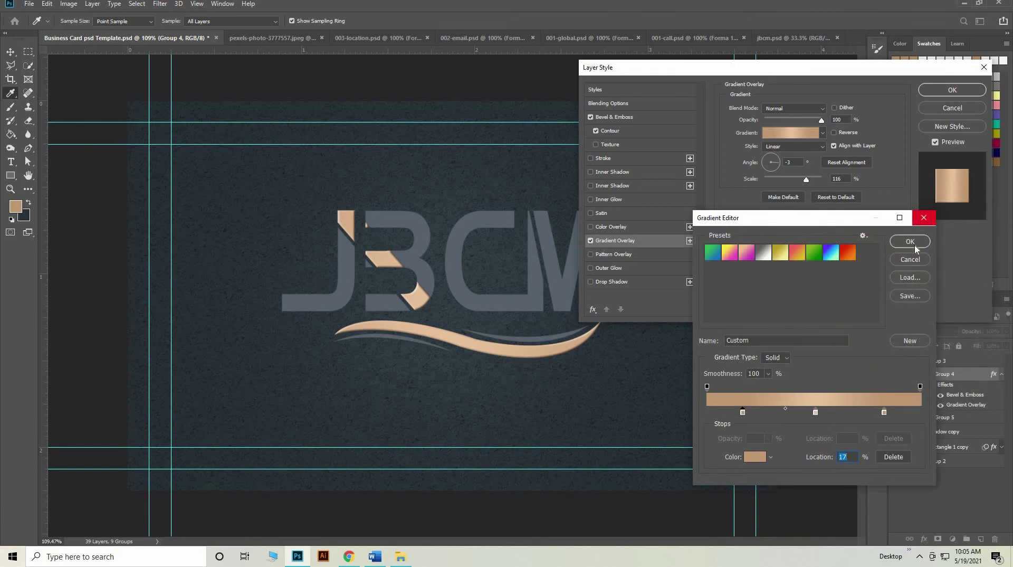
click(916, 249)
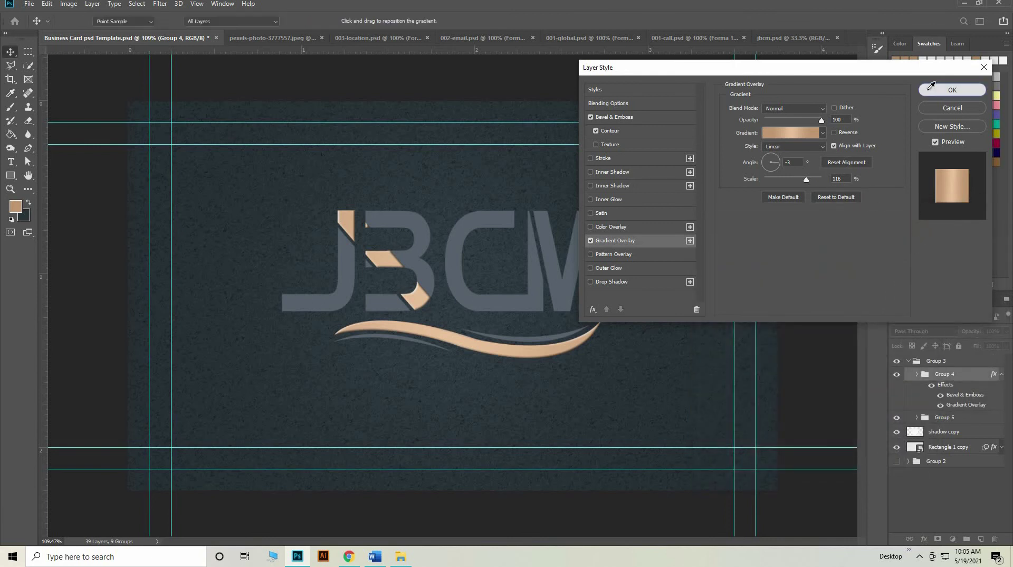
click(932, 87)
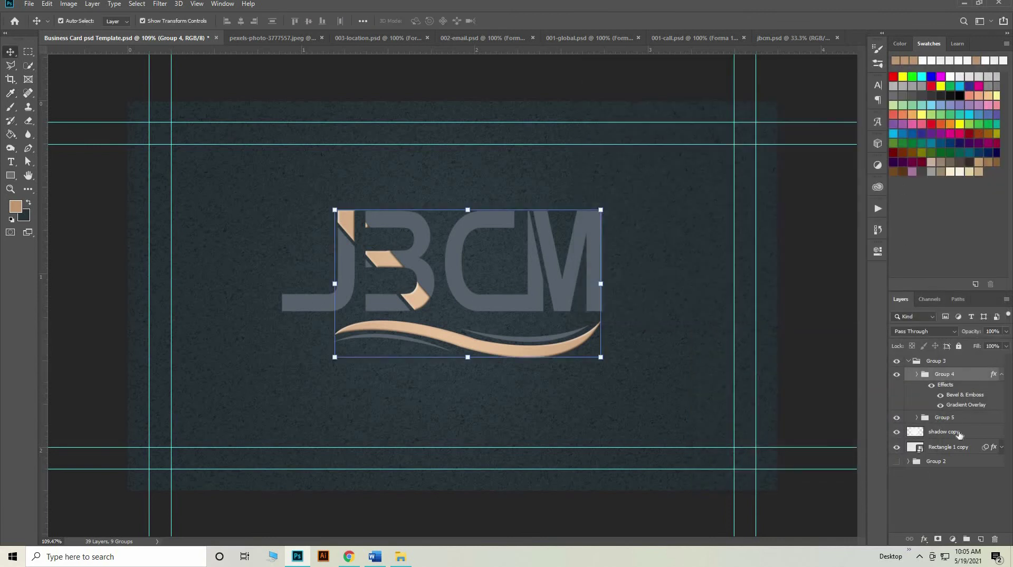
Add a Bevel & Emboss to Group 5's letters with a 120° light angle and a contour
double_click(977, 418)
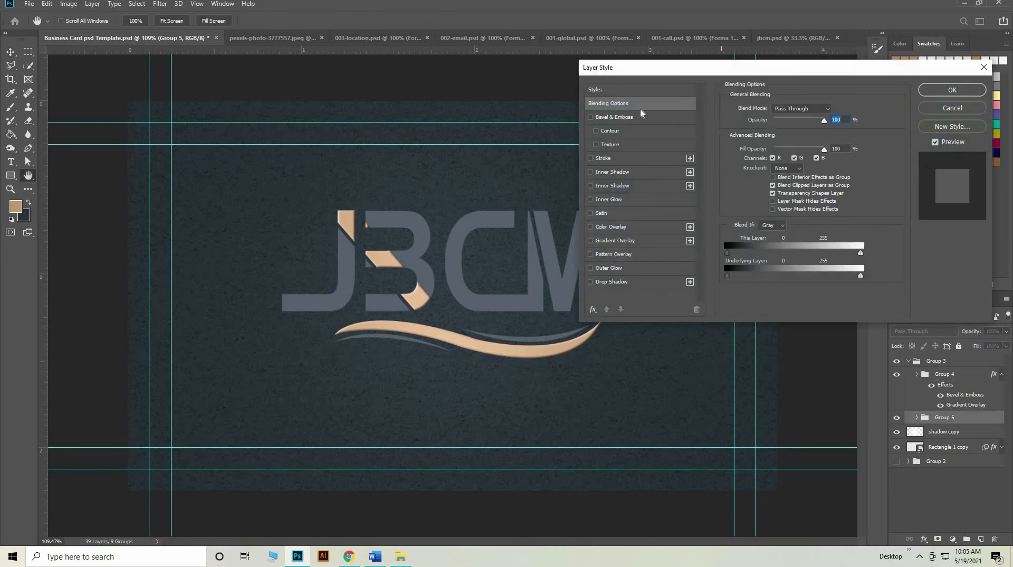
click(633, 117)
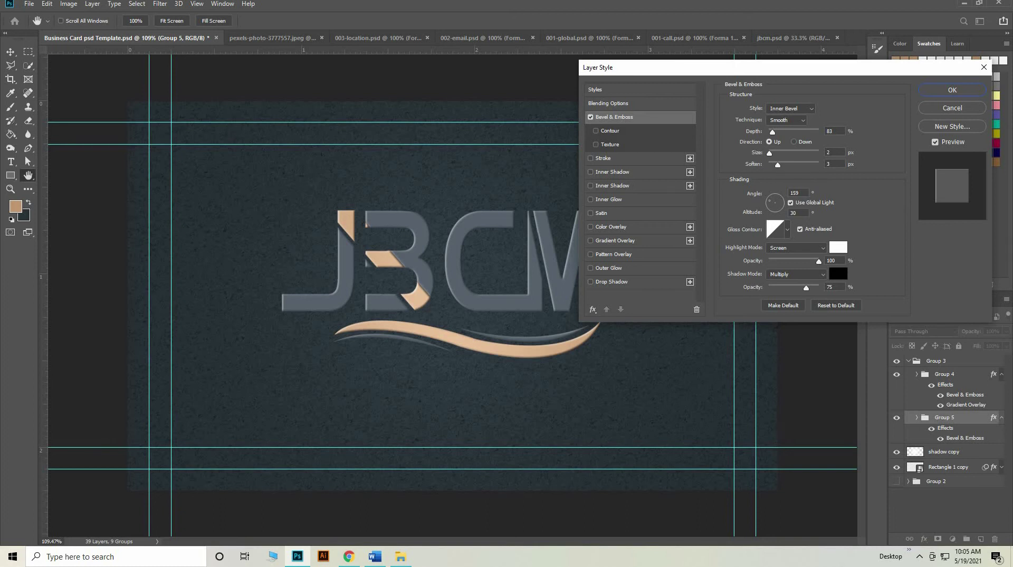
click(796, 193)
key(shift+Down)
key(shift+Down)
key(shift+Down)
key(Down)
key(Down)
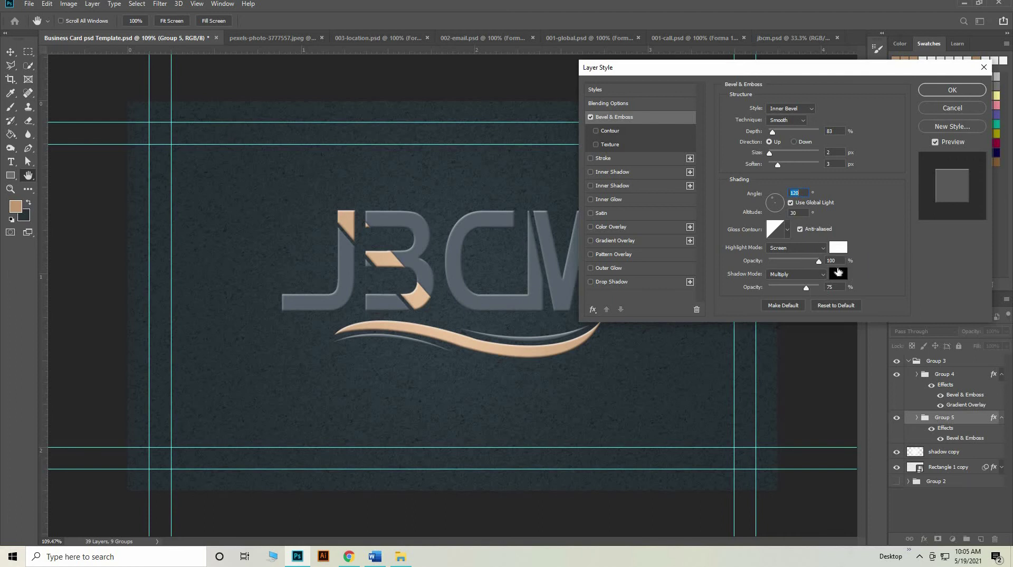
click(610, 131)
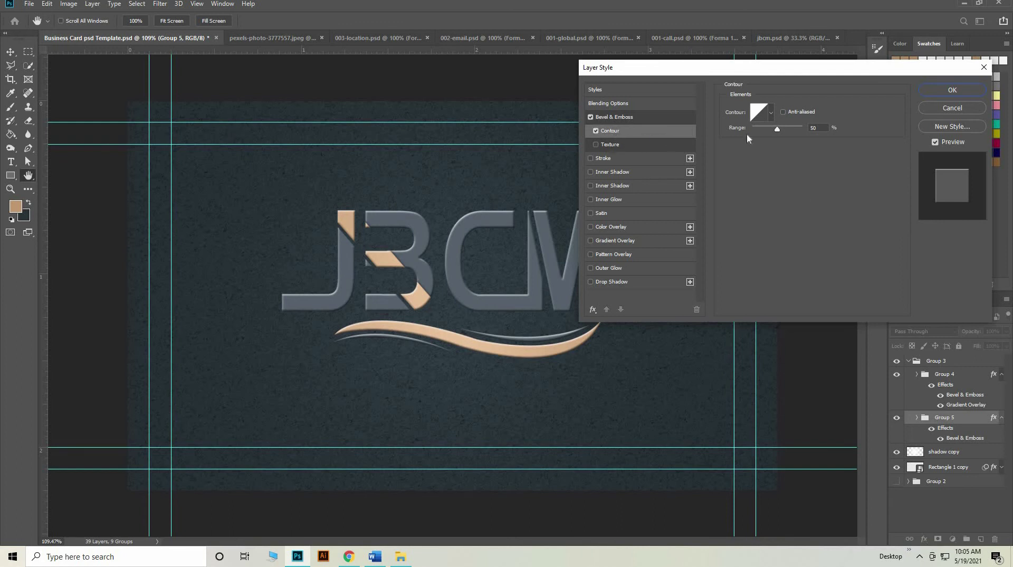
Add a Gradient Overlay to the letters and set its left stop to dark slate 2a3239
click(627, 241)
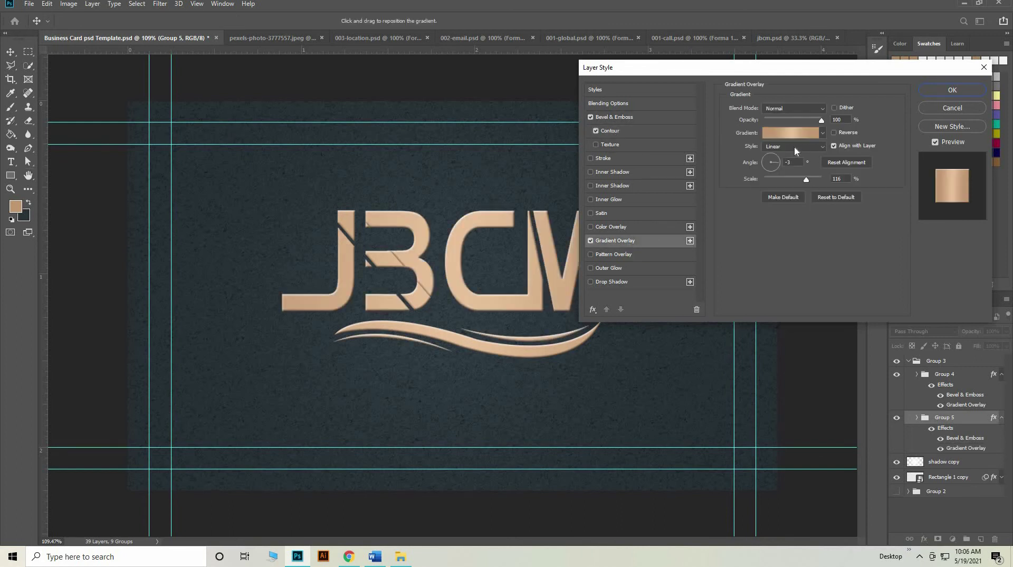
click(792, 133)
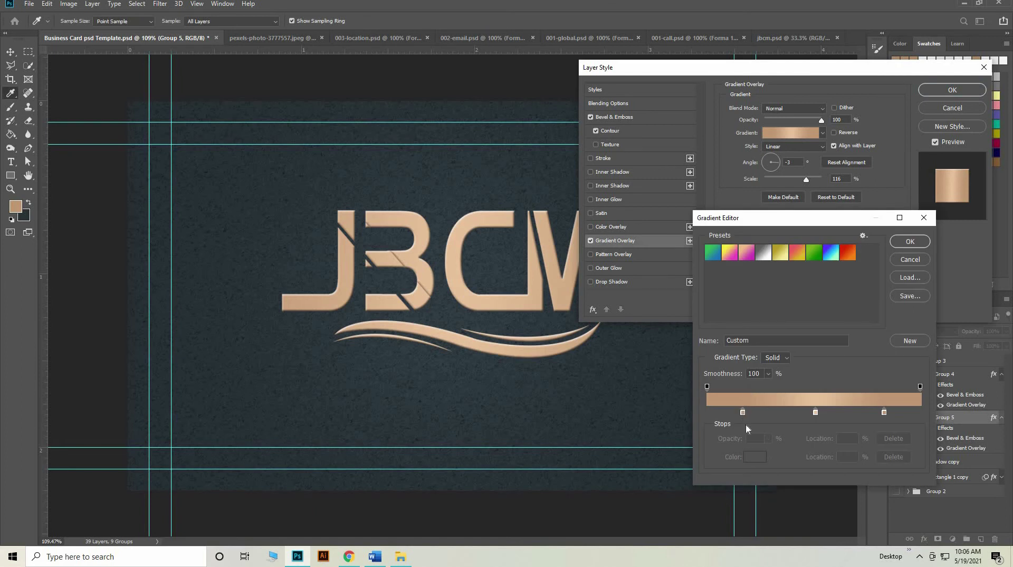
click(742, 413)
click(755, 457)
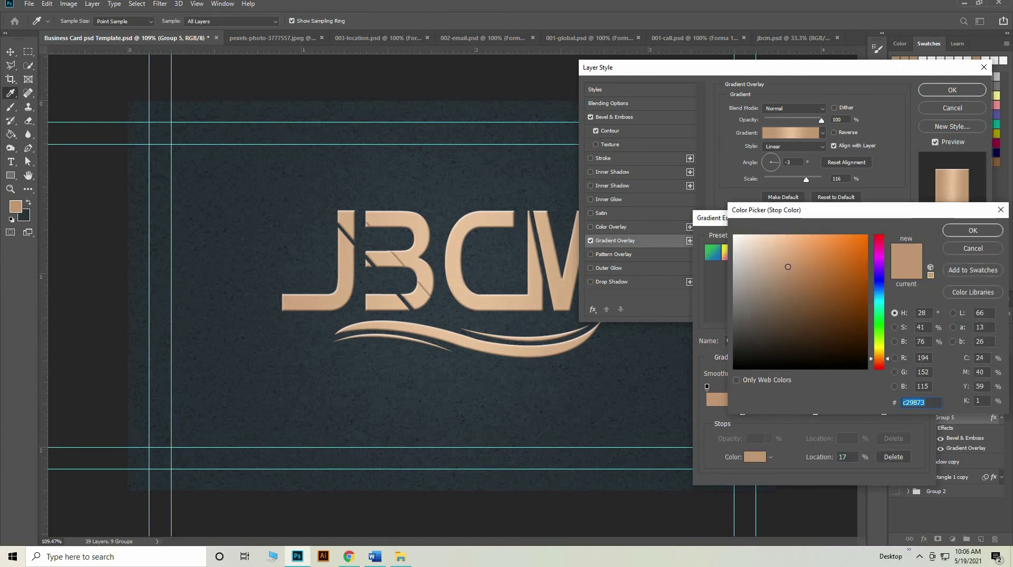
key(BackSpace)
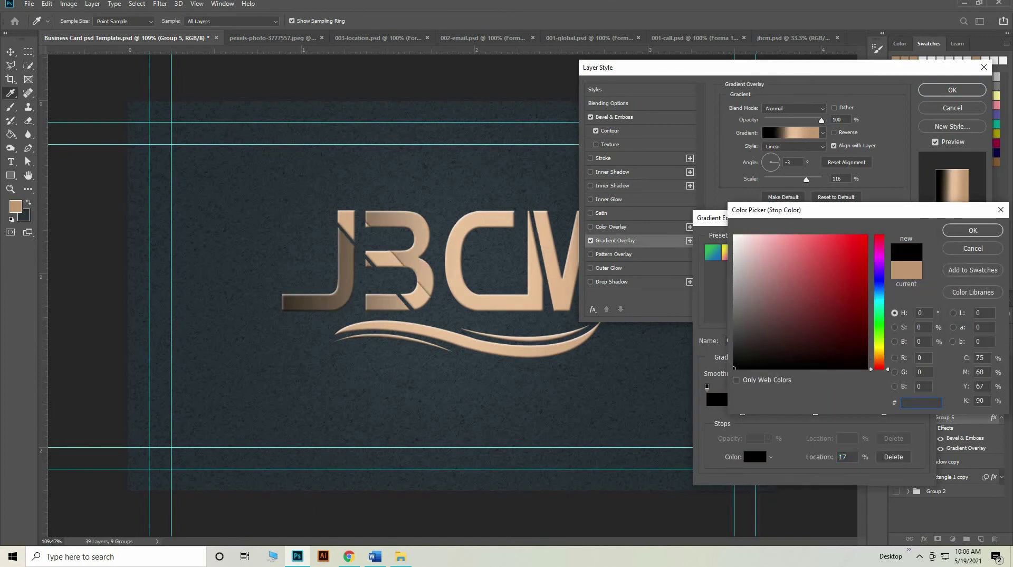
text(2a3)
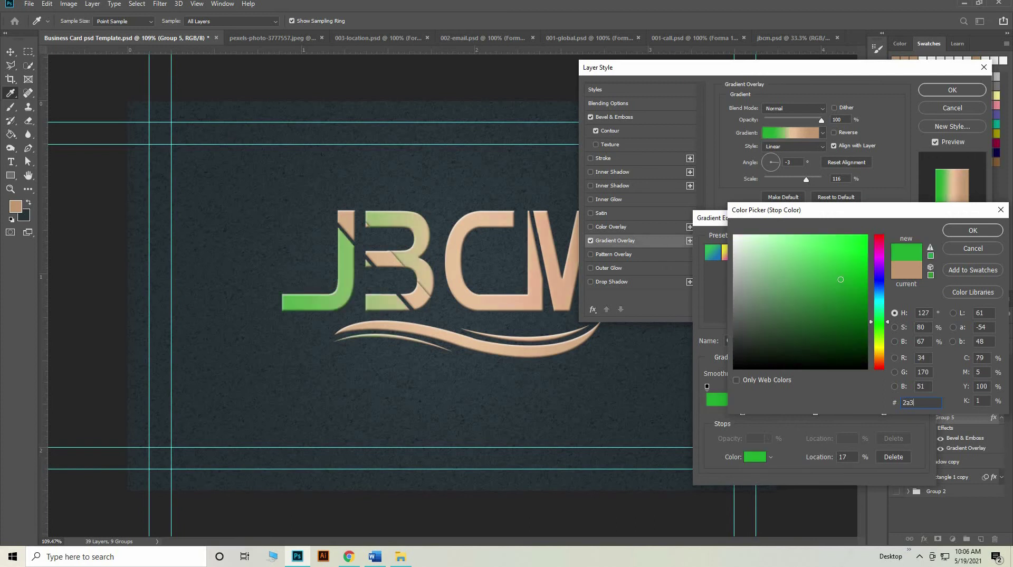
text(239)
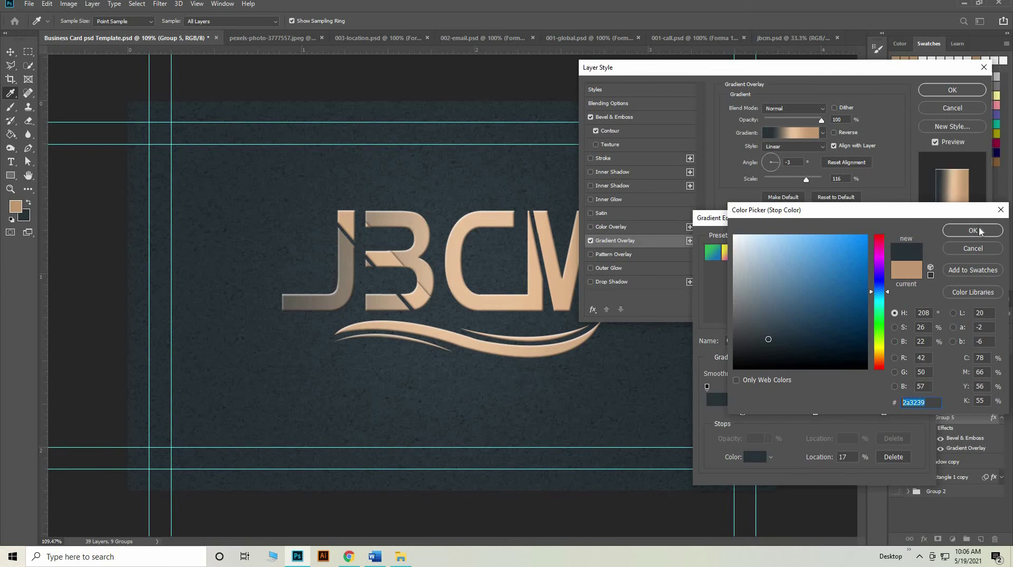
key(Return)
Set the 83% stop to the same dark slate 2a3239 and remove an extra stop
click(884, 412)
click(755, 456)
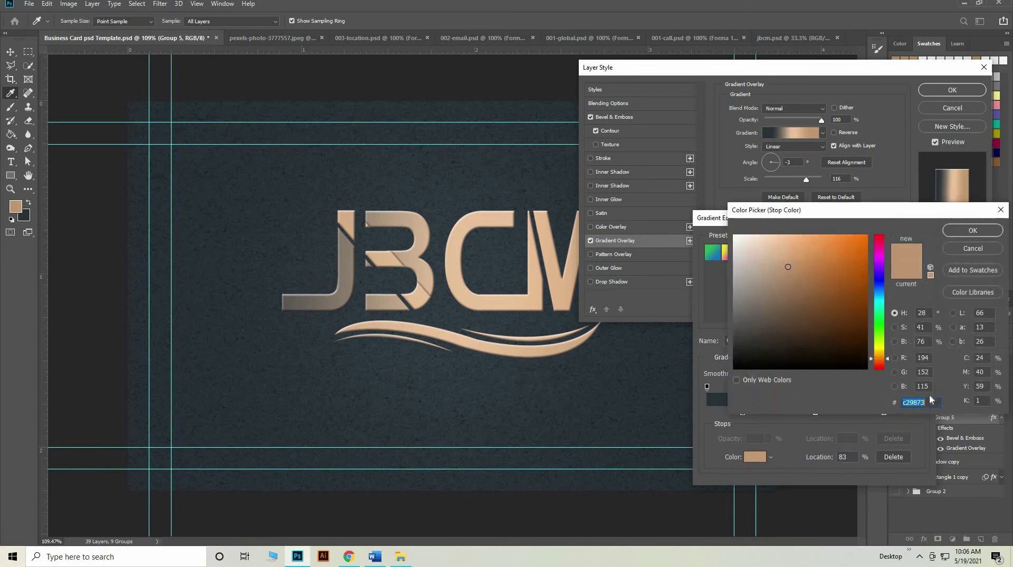
key(BackSpace)
key(ctrl+v)
key(Return)
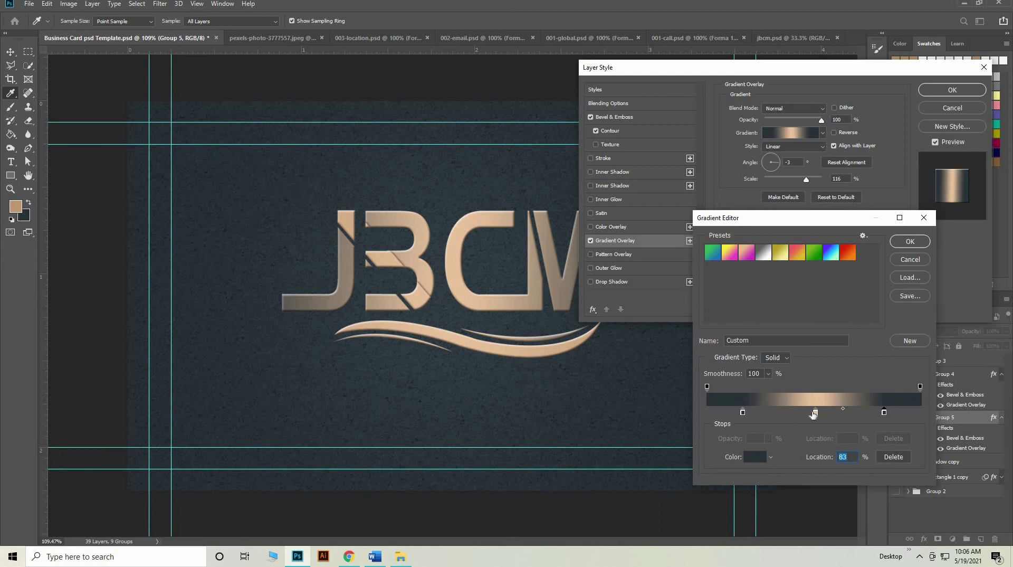
click(812, 412)
drag(811, 412, 823, 439)
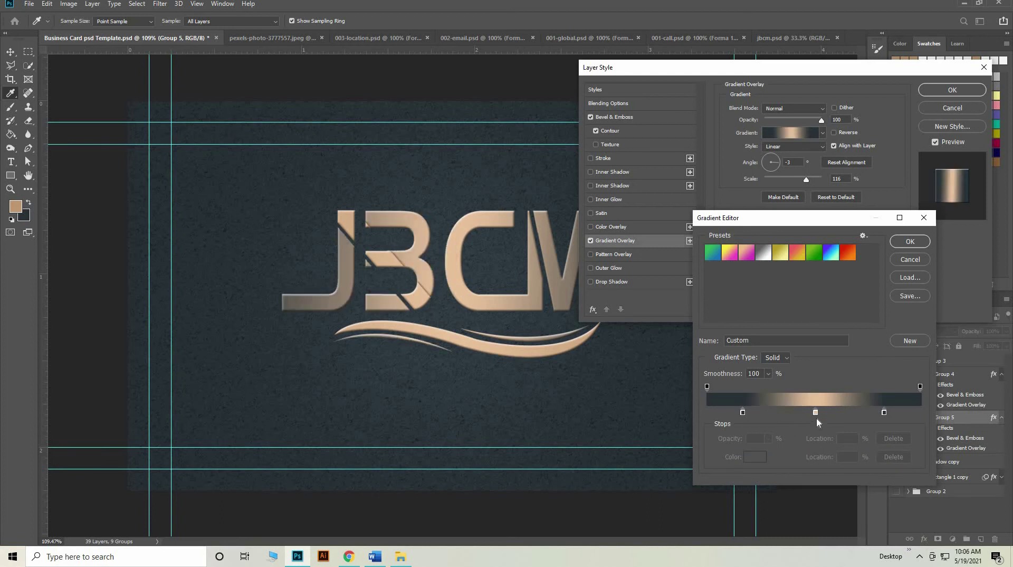
Set the 51% middle stop to slate blue-grey 4d5d6d and apply the style
click(816, 412)
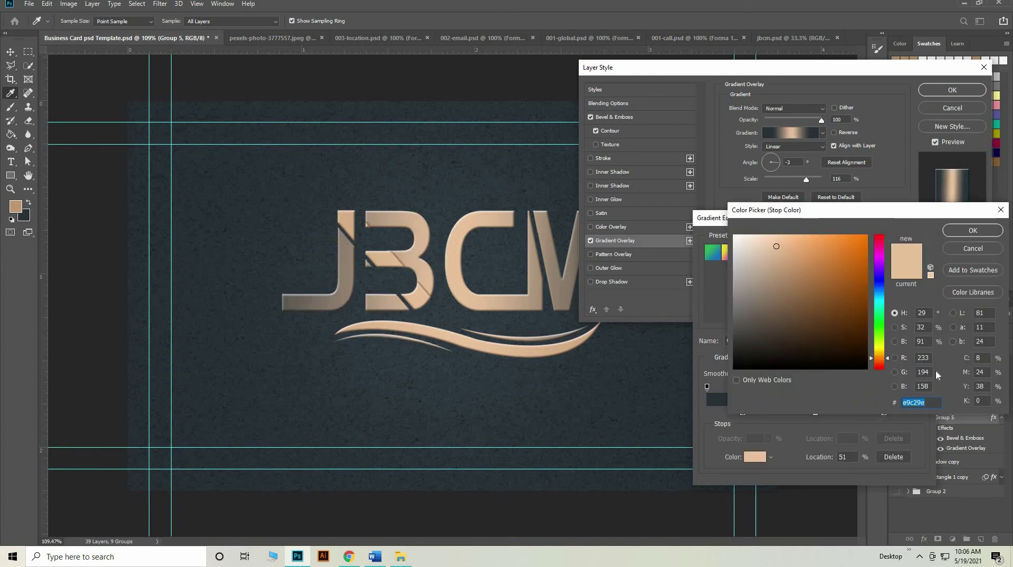
key(BackSpace)
text(4)
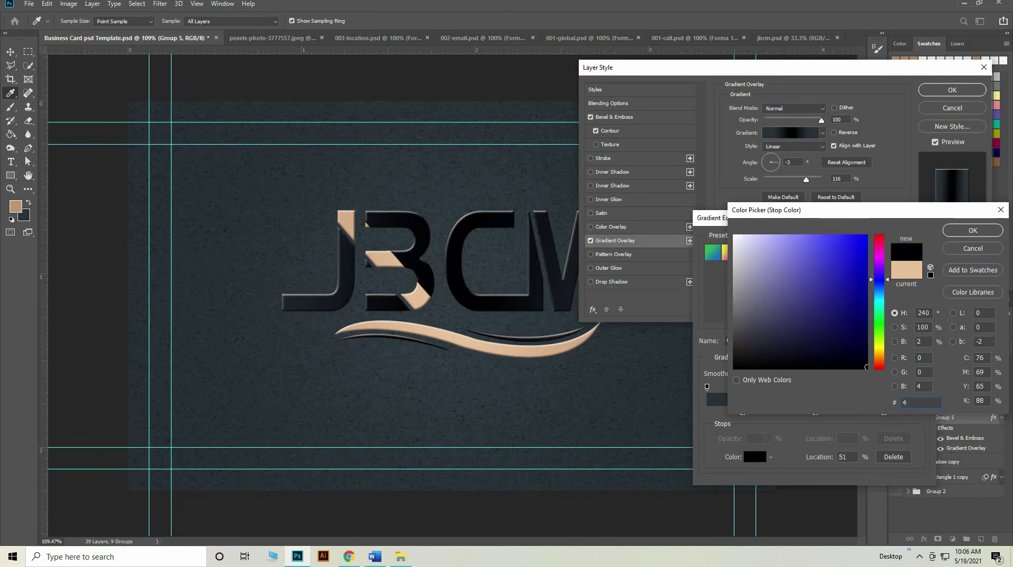
text(d5d)
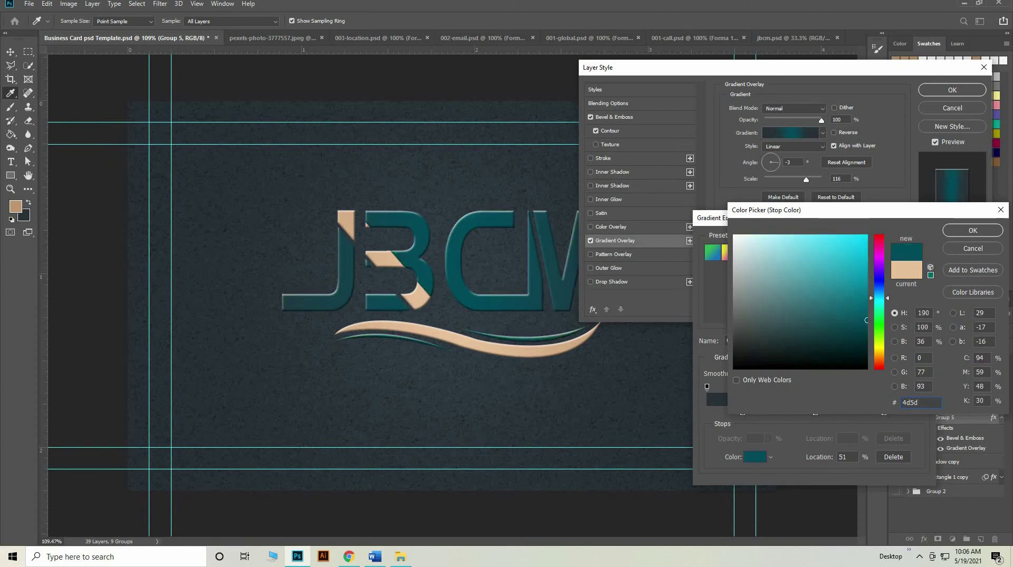
text(6d)
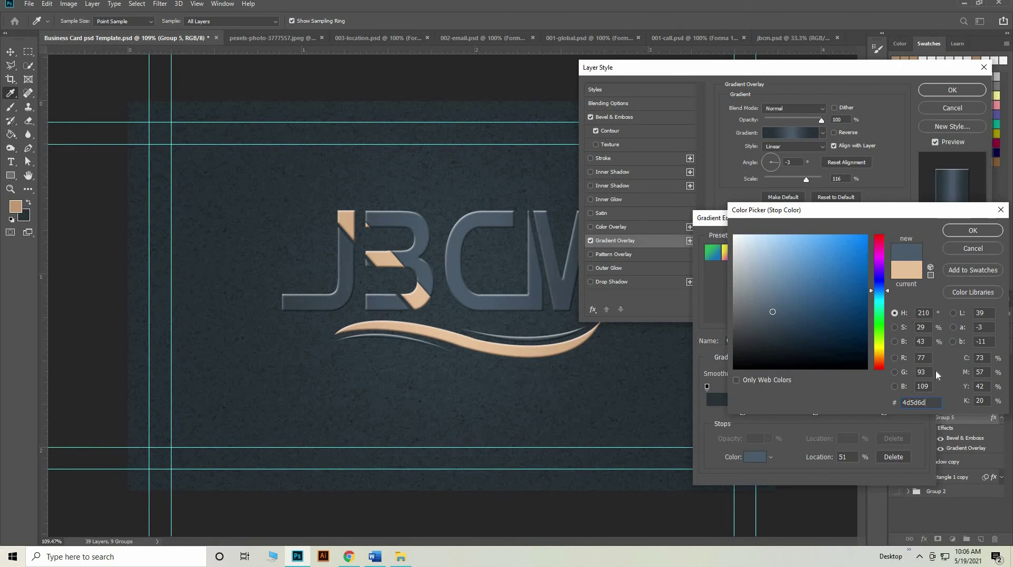
key(Return)
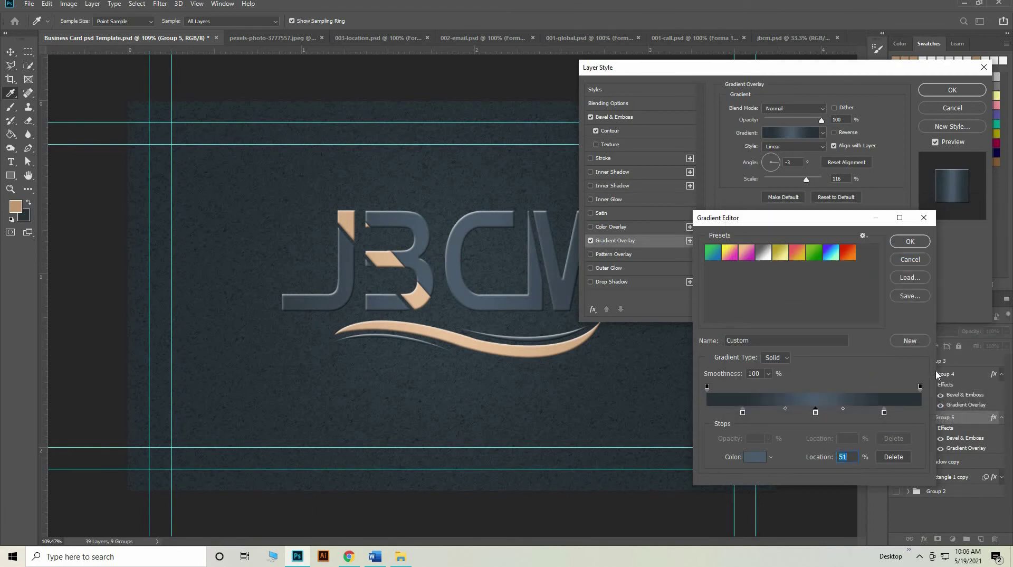
key(Return)
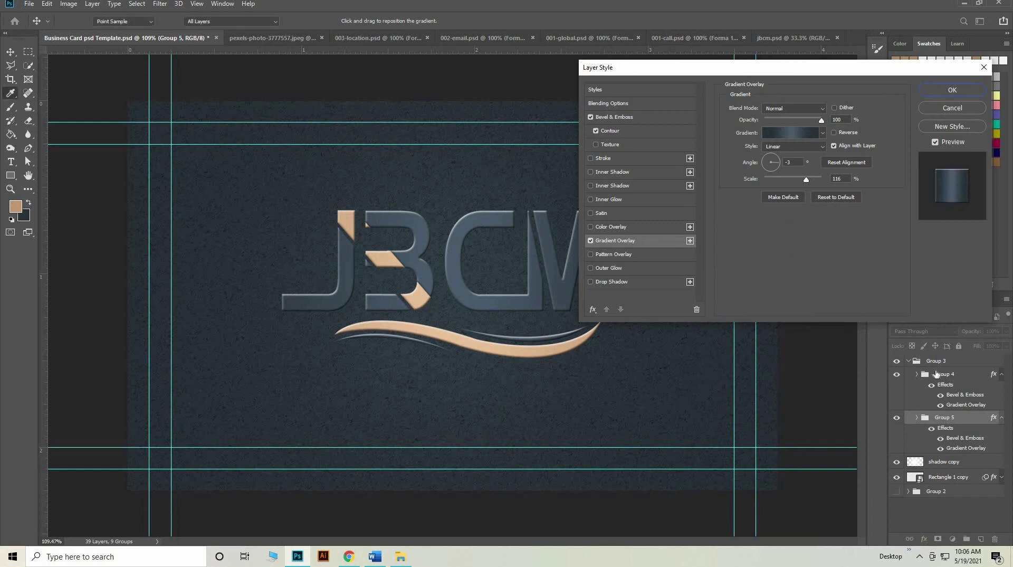
key(Return)
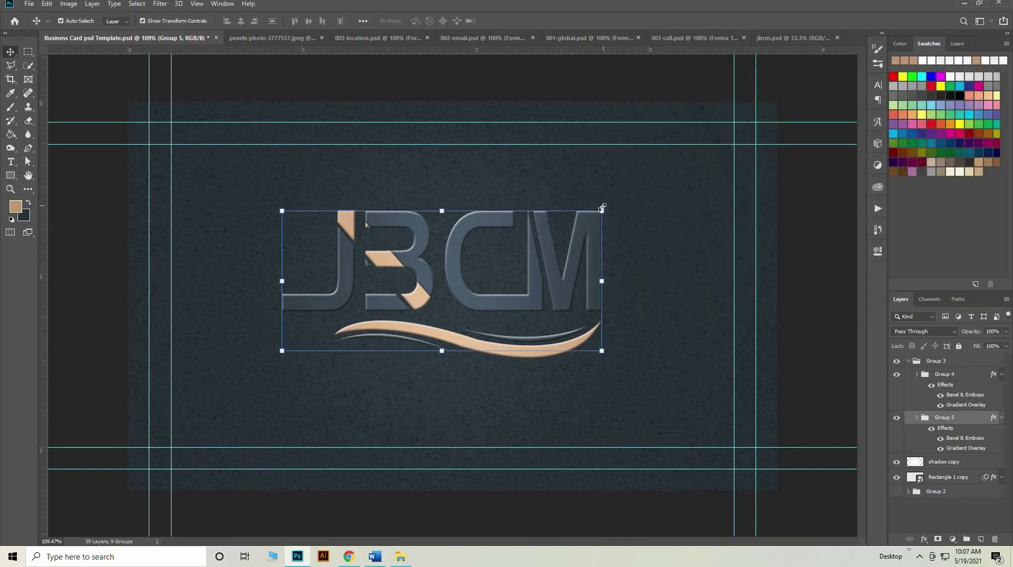
Scale the whole logo group (Group 3) to 75.81% and centre it higher on the card
drag(606, 212, 582, 219)
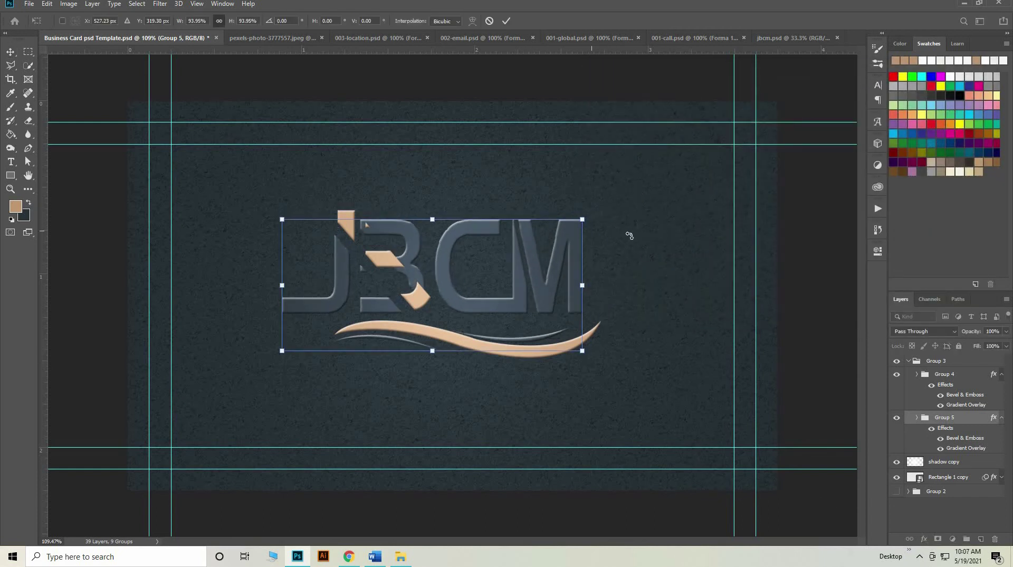
key(ctrl+z)
click(960, 361)
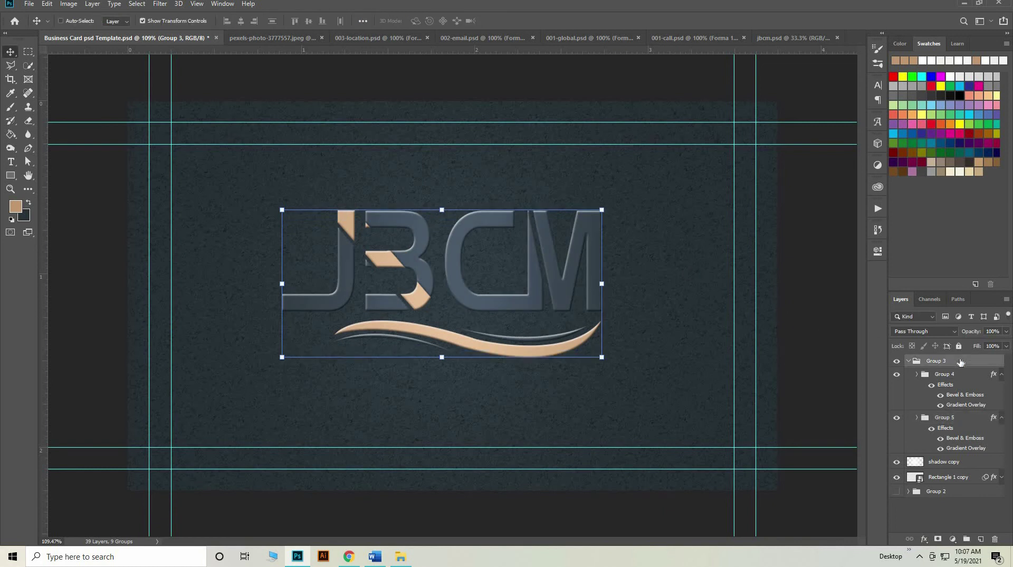
mouse_move(602, 208)
mouse_down()
mouse_move(551, 260)
mouse_move(528, 247)
mouse_up()
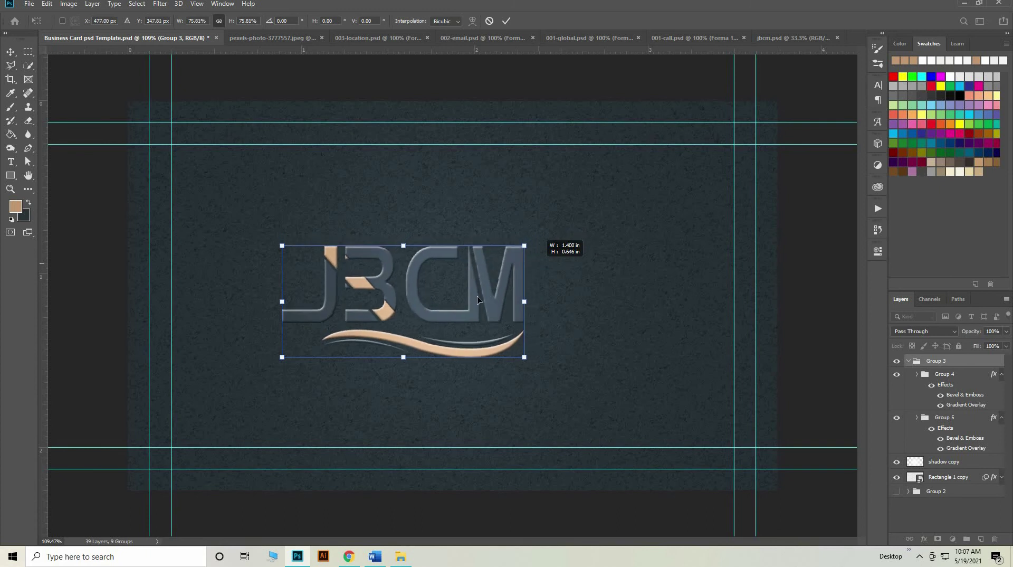
mouse_move(454, 296)
mouse_down()
mouse_move(550, 267)
mouse_move(520, 263)
mouse_move(520, 238)
mouse_up()
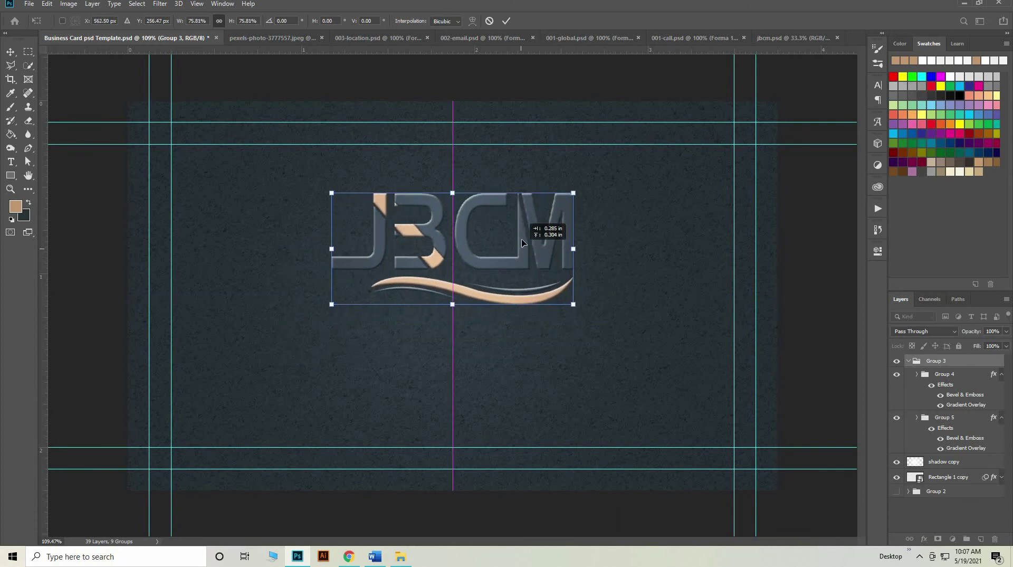
click(503, 23)
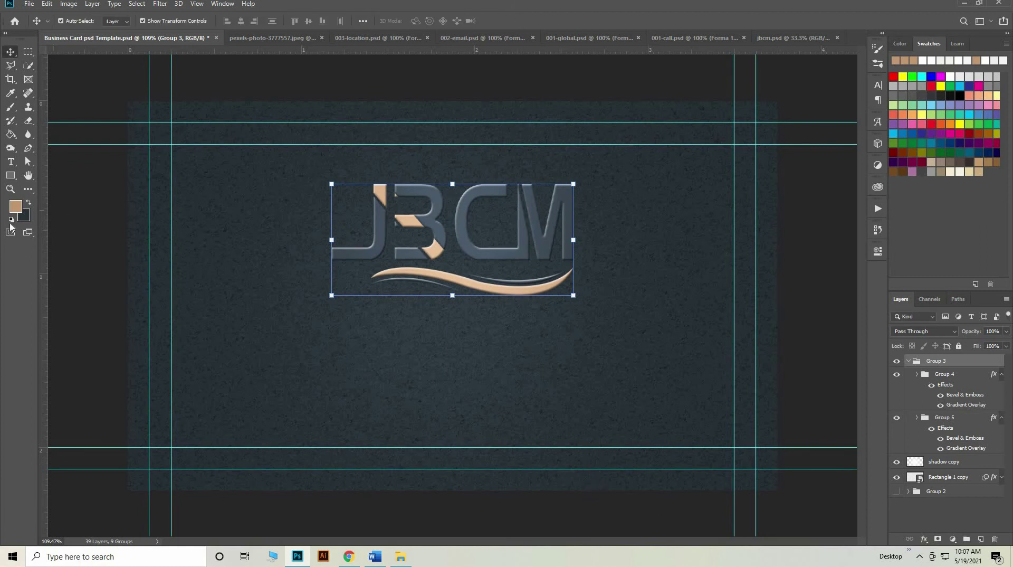
click(10, 165)
click(64, 161)
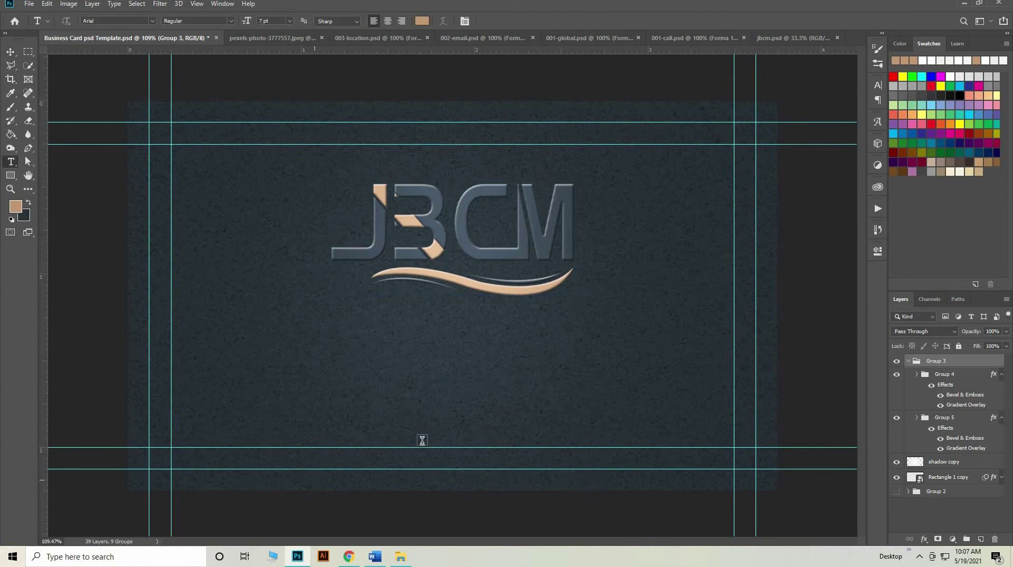
click(356, 391)
key(BackSpace)
text(www.)
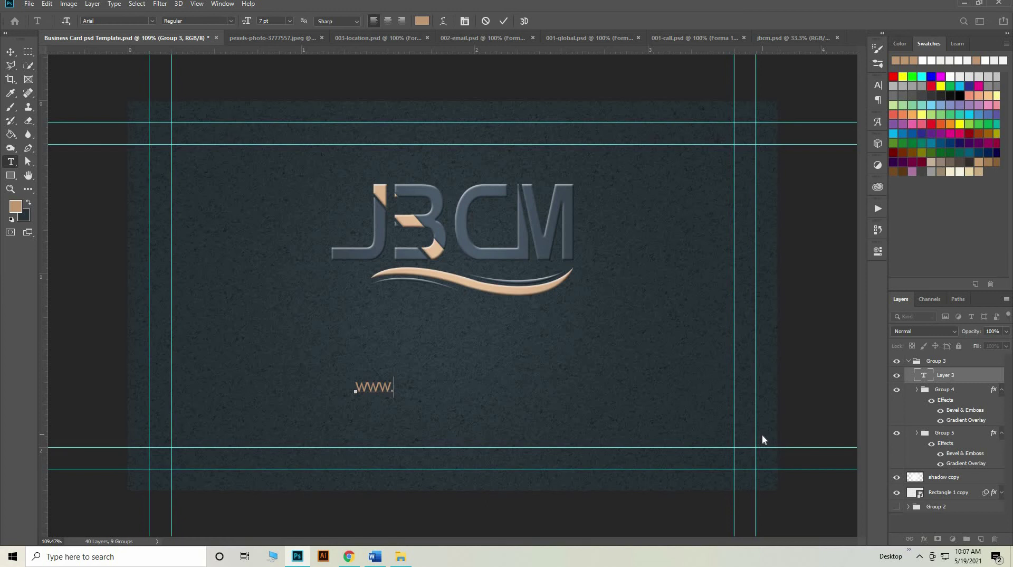
text(youre)
text(websit)
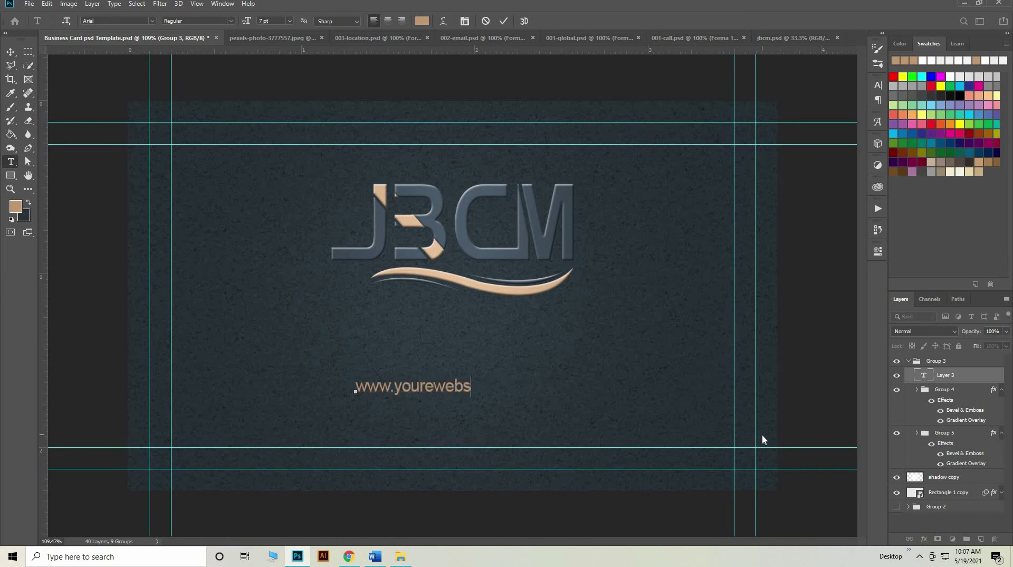
text(e.com)
drag(354, 387, 648, 393)
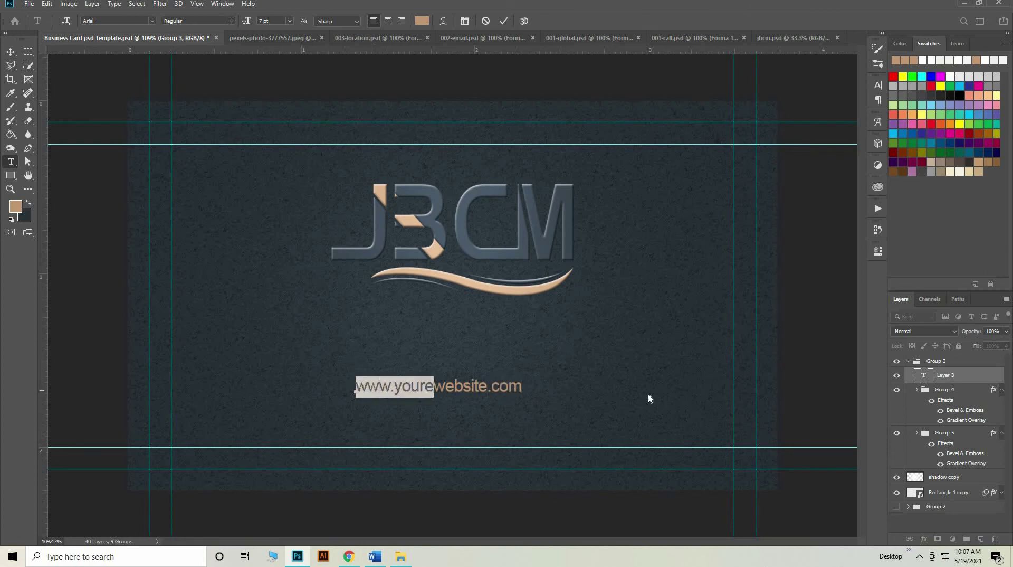
click(877, 86)
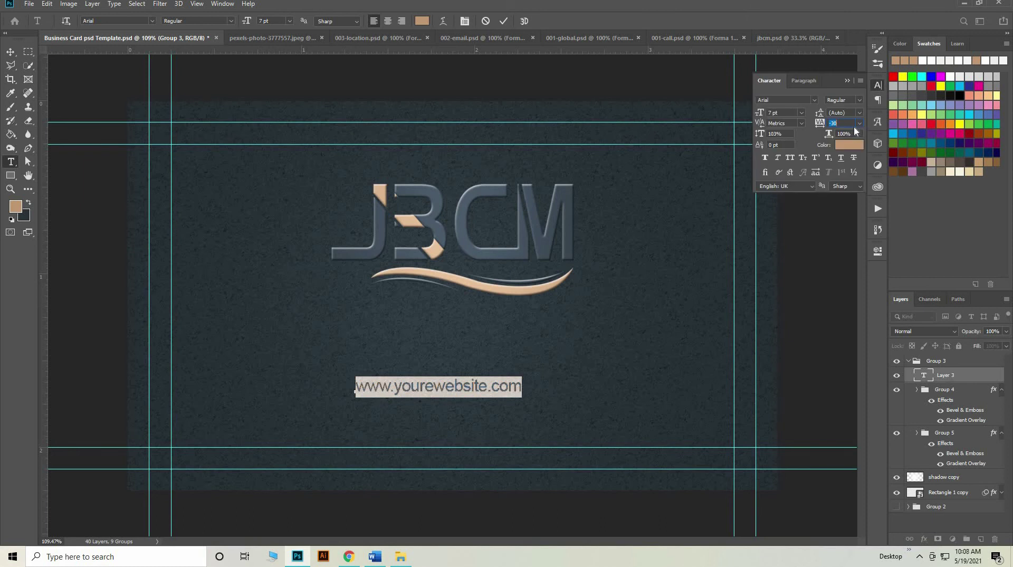
Change the website text's tracking to -10 and commit it at 7 pt
scroll(854, 126, up, 2)
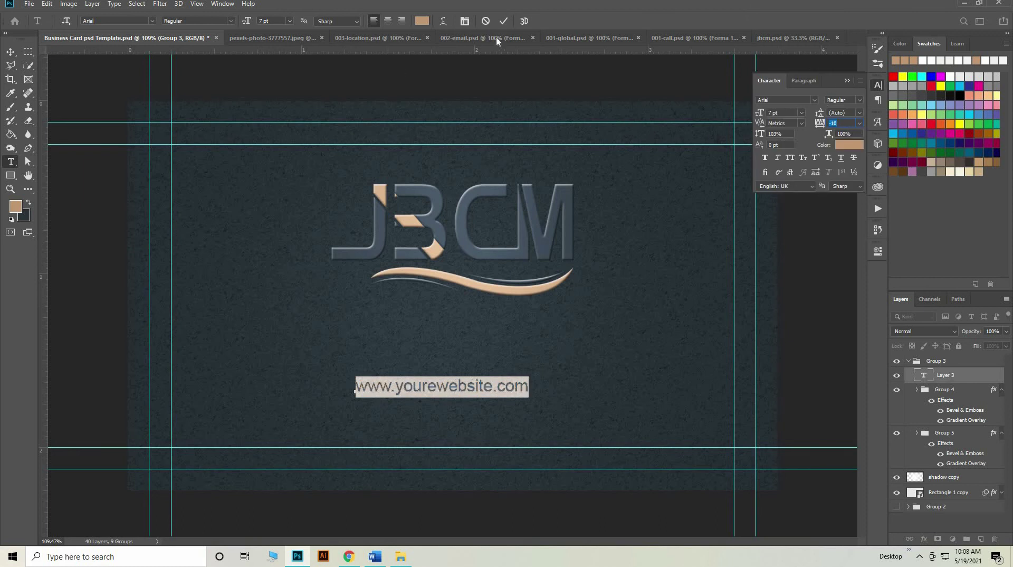
click(504, 21)
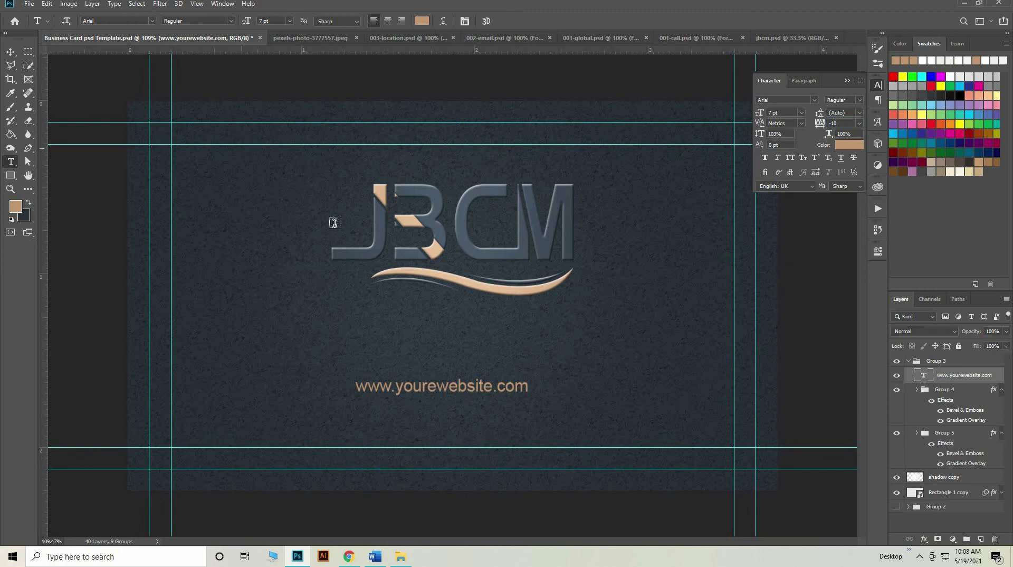
click(417, 389)
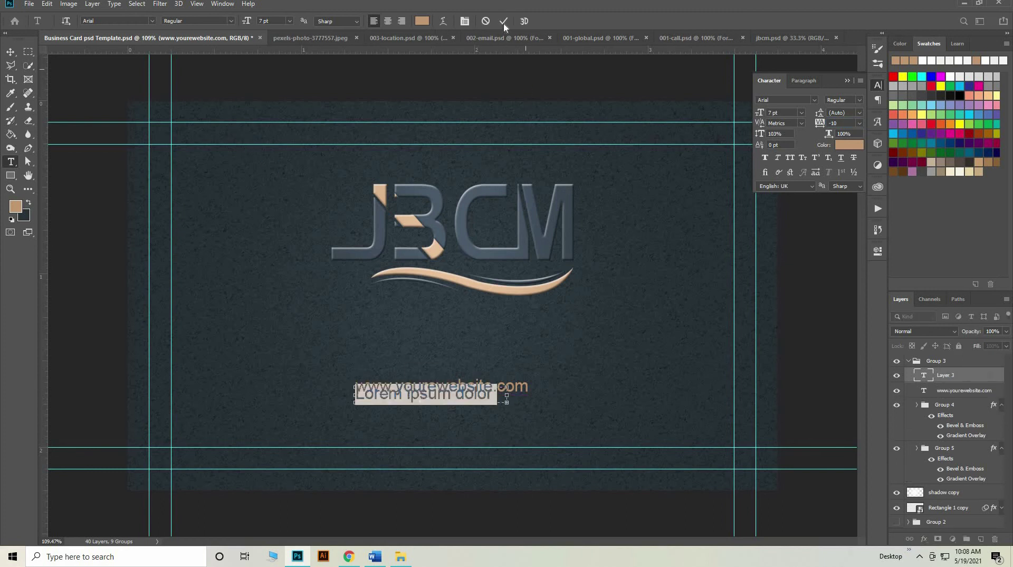
click(503, 21)
key(ctrl+z)
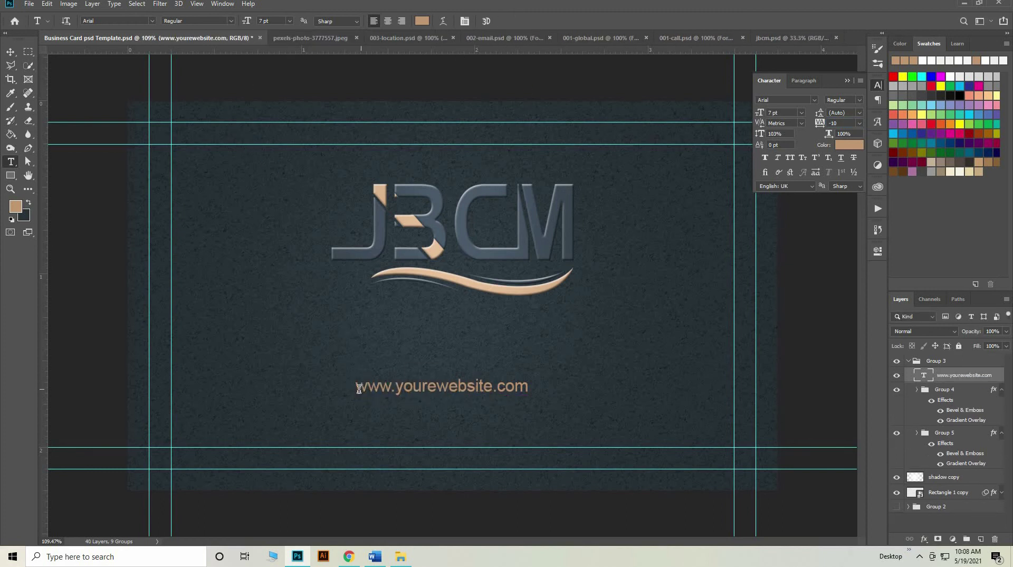
drag(359, 389, 688, 382)
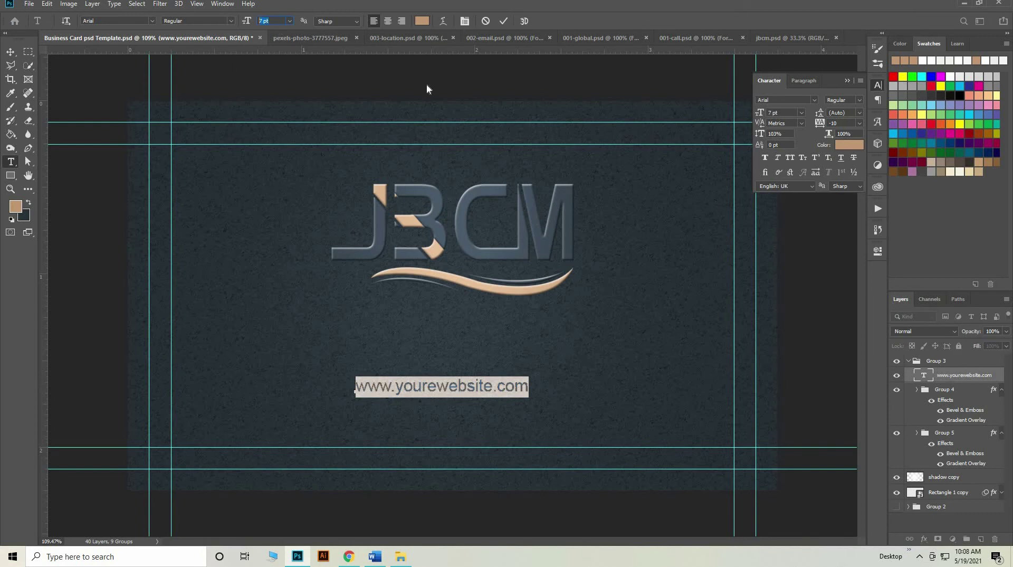
key(Up)
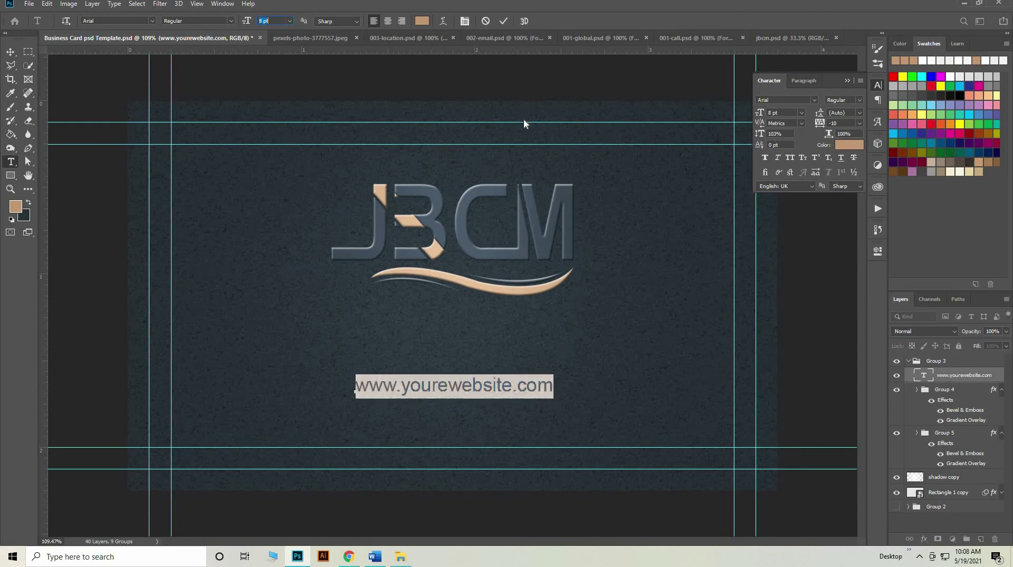
key(Down)
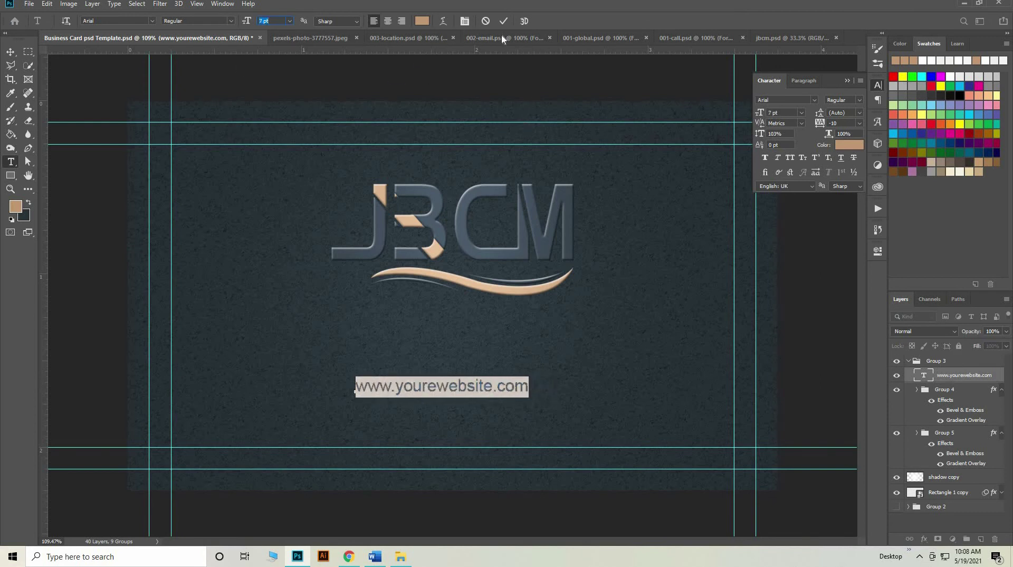
click(503, 20)
Draw a rounded-rectangle pill around the website text
right_click(14, 180)
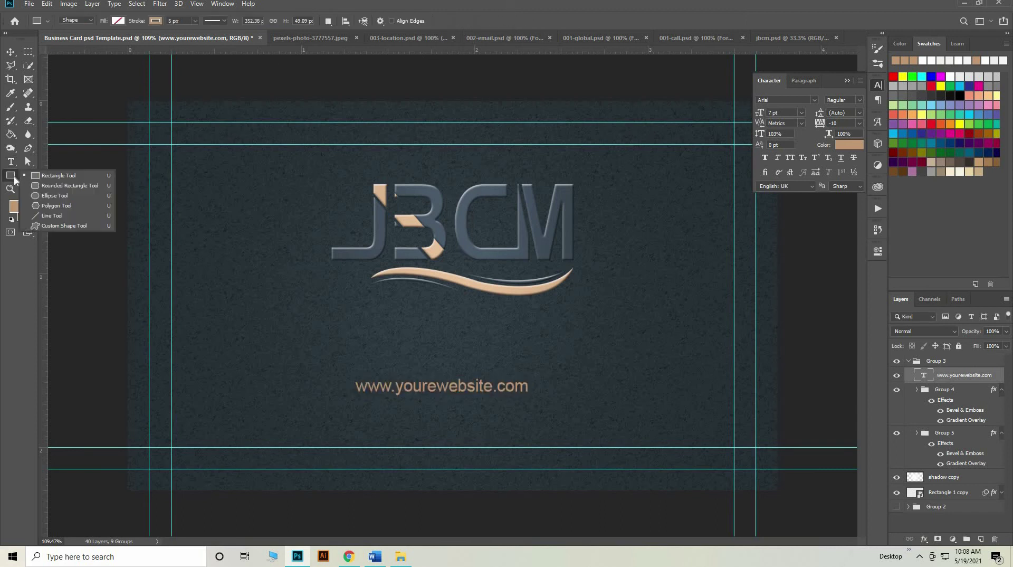
click(58, 186)
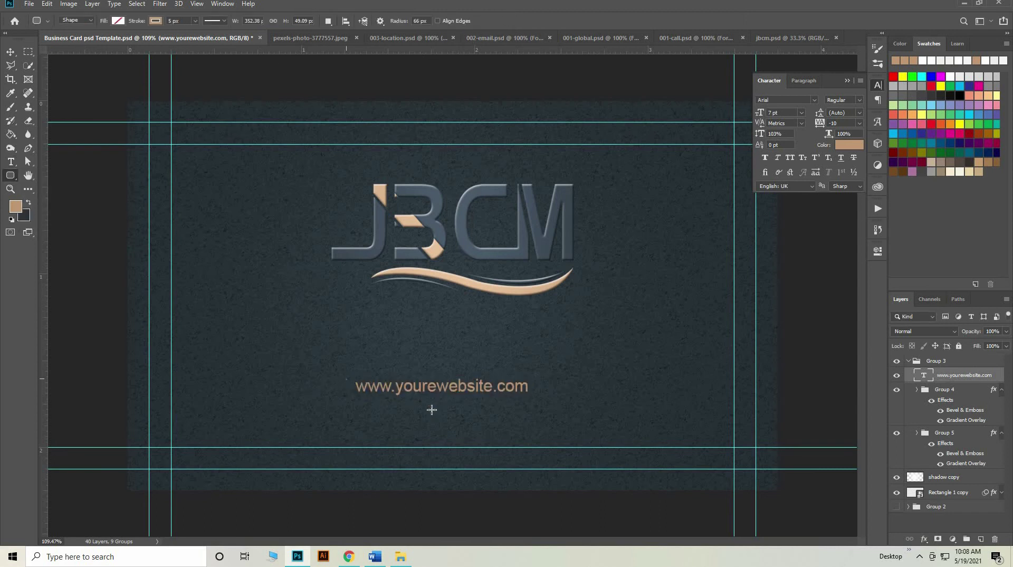
drag(347, 379, 568, 401)
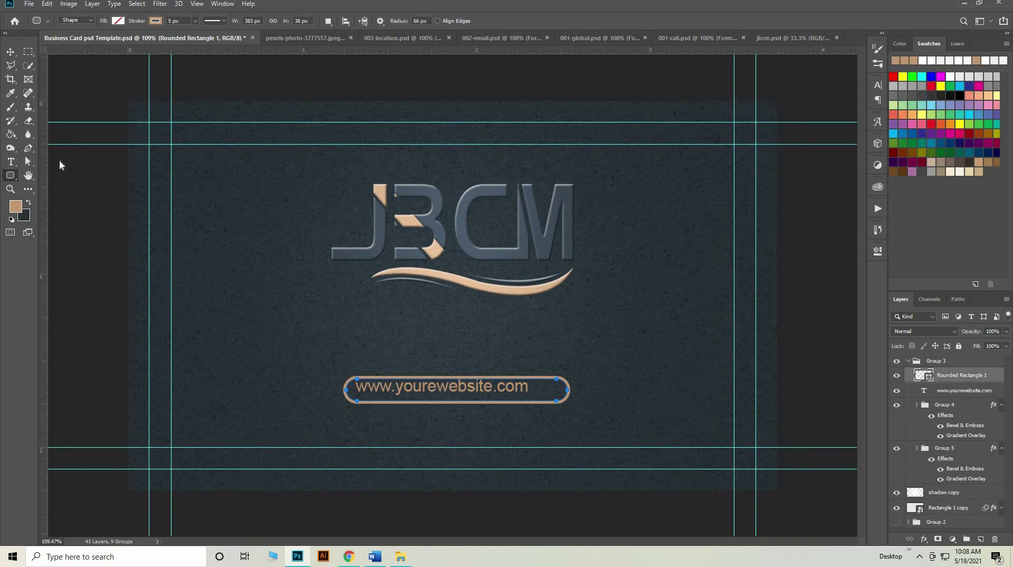
Enlarge the website text to 8 pt and centre it within the pill
click(11, 162)
drag(358, 387, 529, 387)
key(Up)
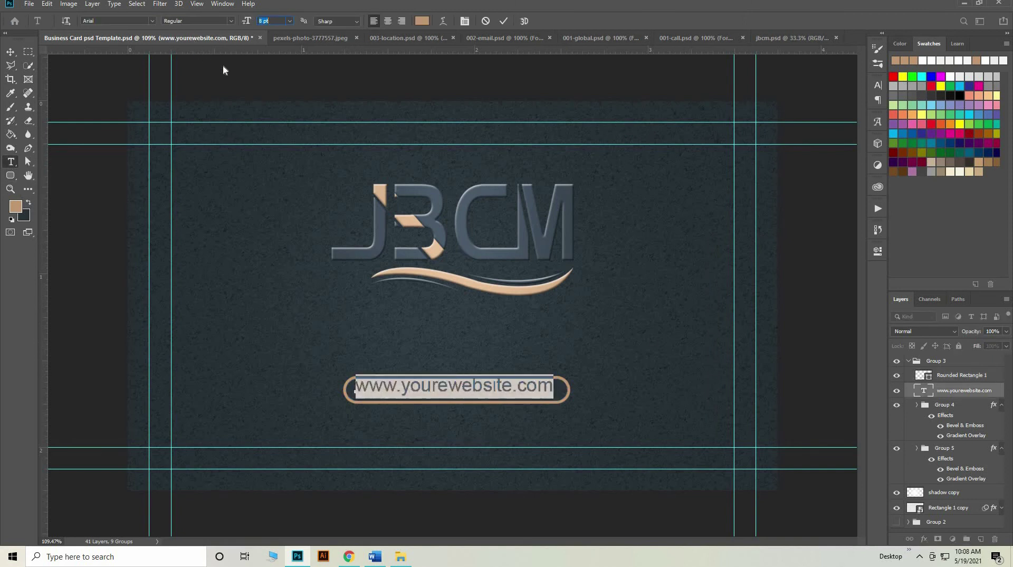
click(504, 21)
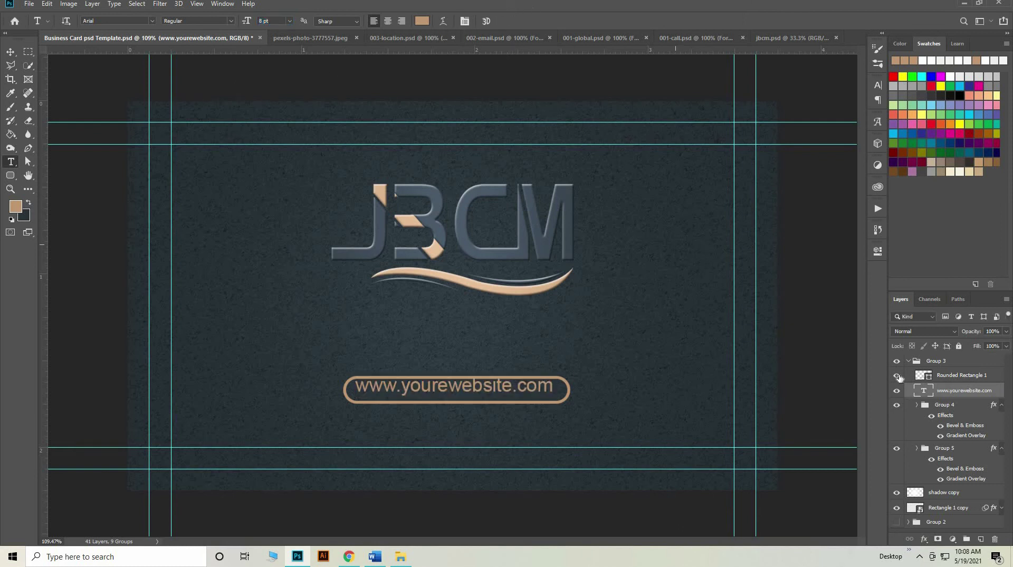
shift+click(956, 375)
click(11, 52)
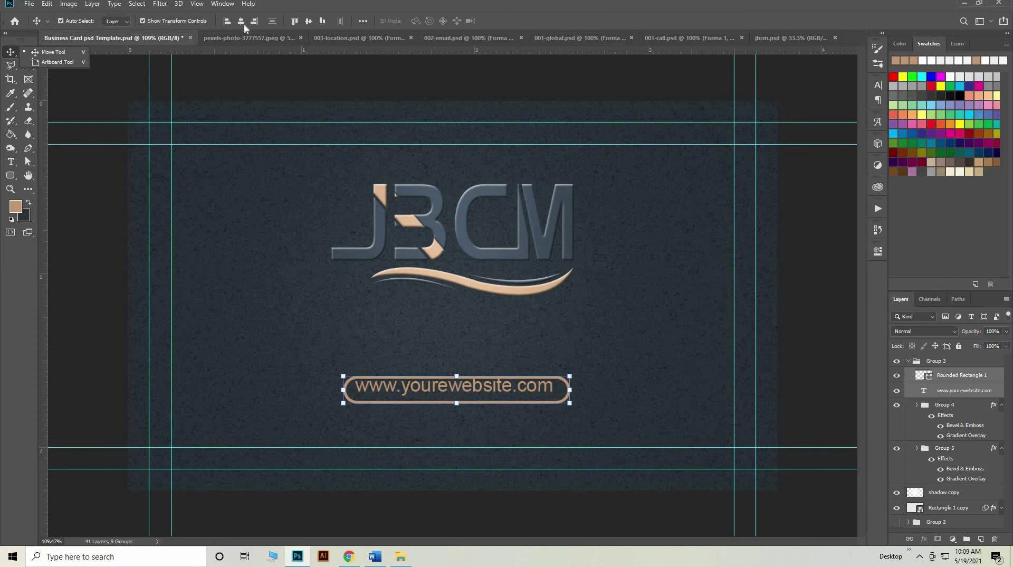
click(241, 21)
click(309, 21)
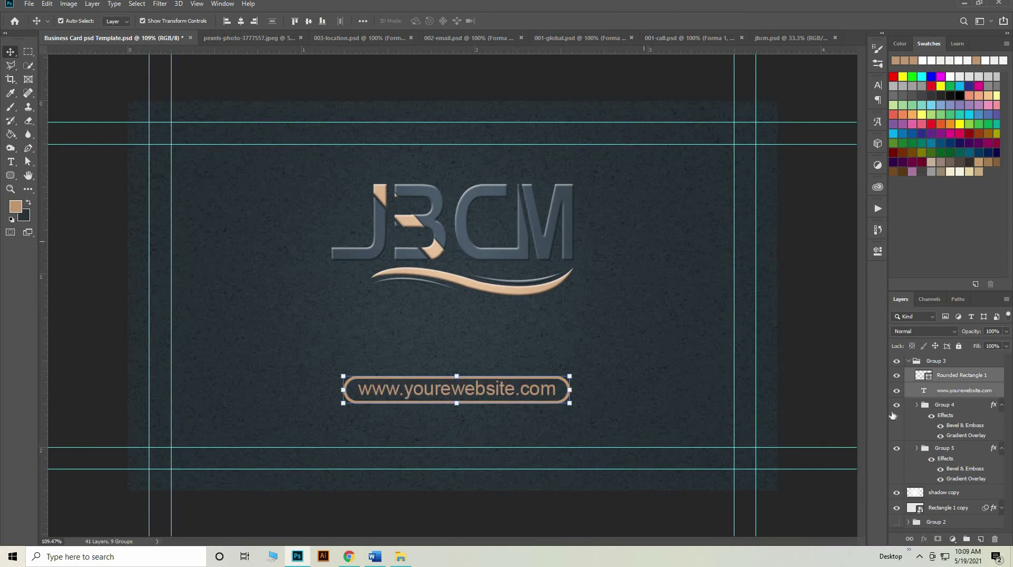
Group the pill with the website text and move the group lower on the card
drag(933, 391, 926, 400)
key(ctrl+g)
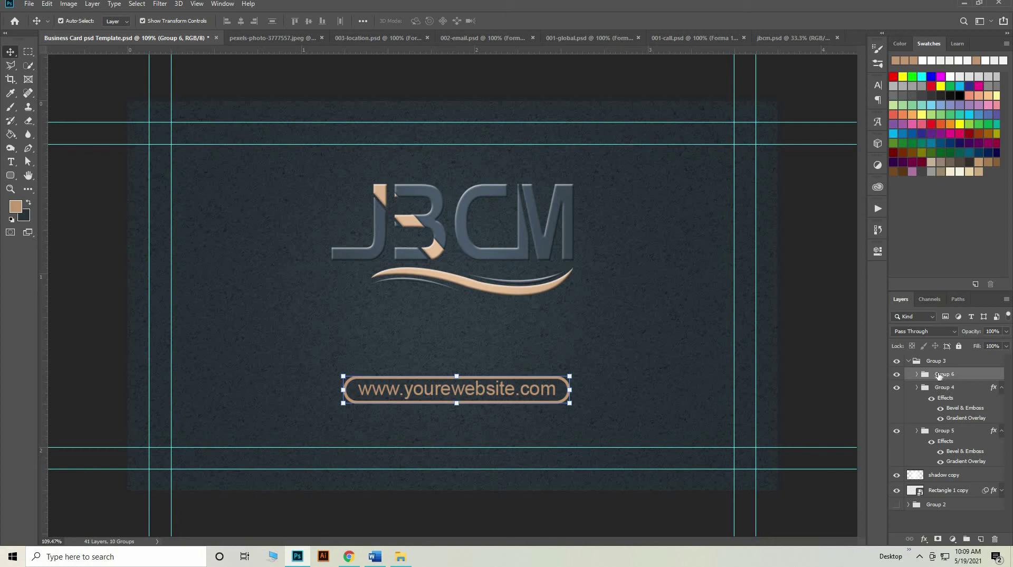
key(ctrl+t)
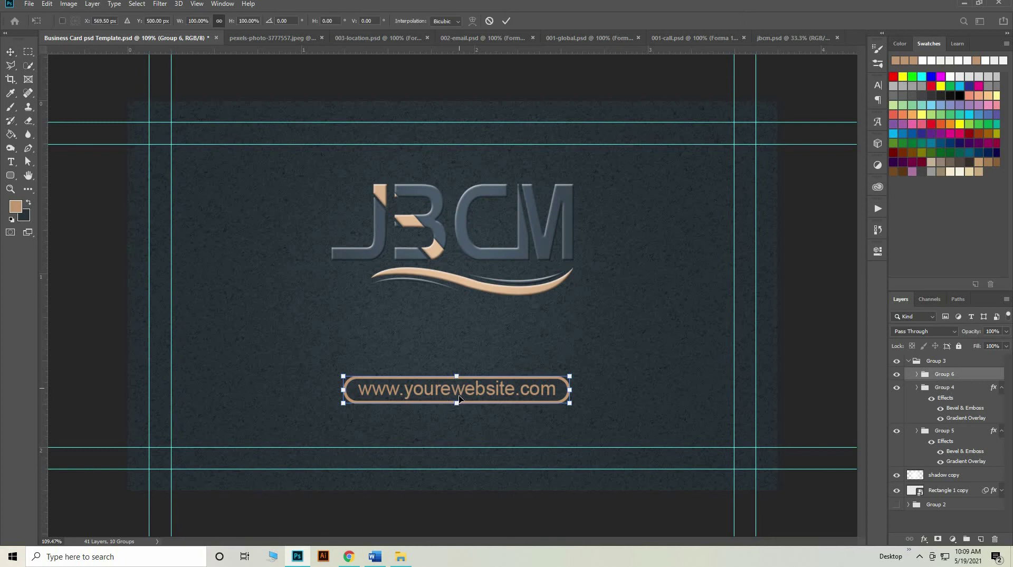
drag(458, 398, 457, 422)
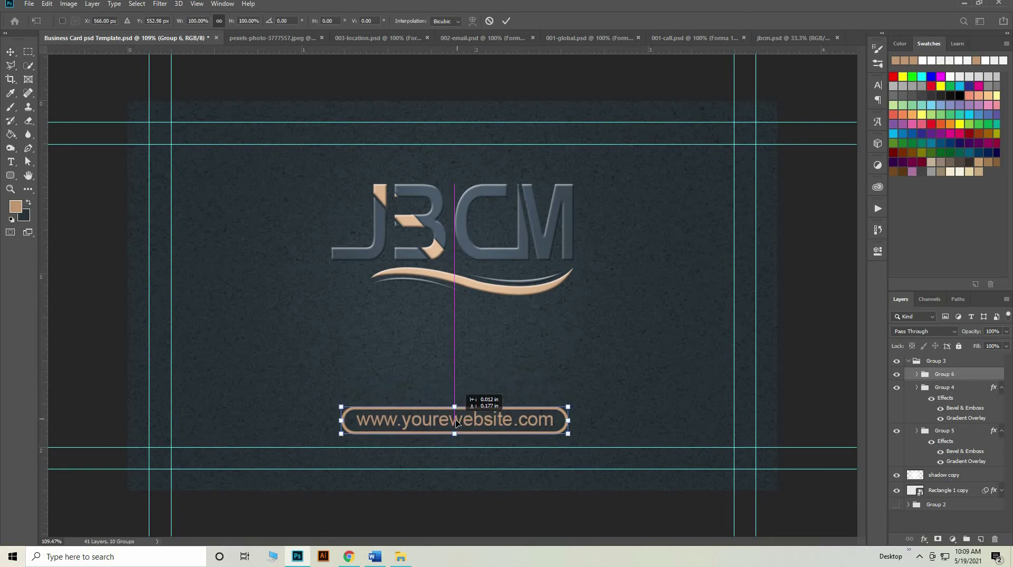
drag(457, 423, 458, 434)
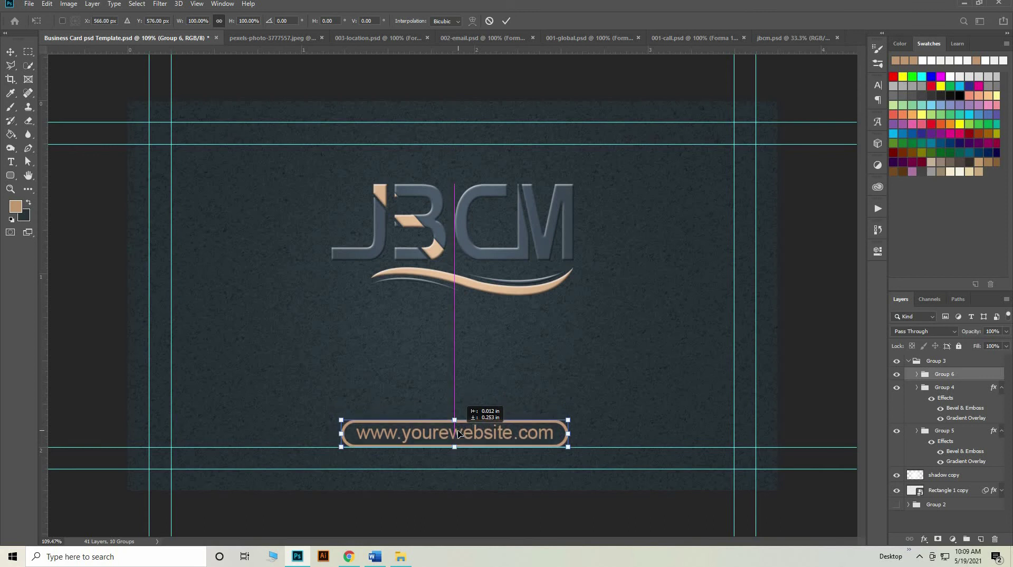
key(Up)
key(Up)
key(Up)
key(Up)
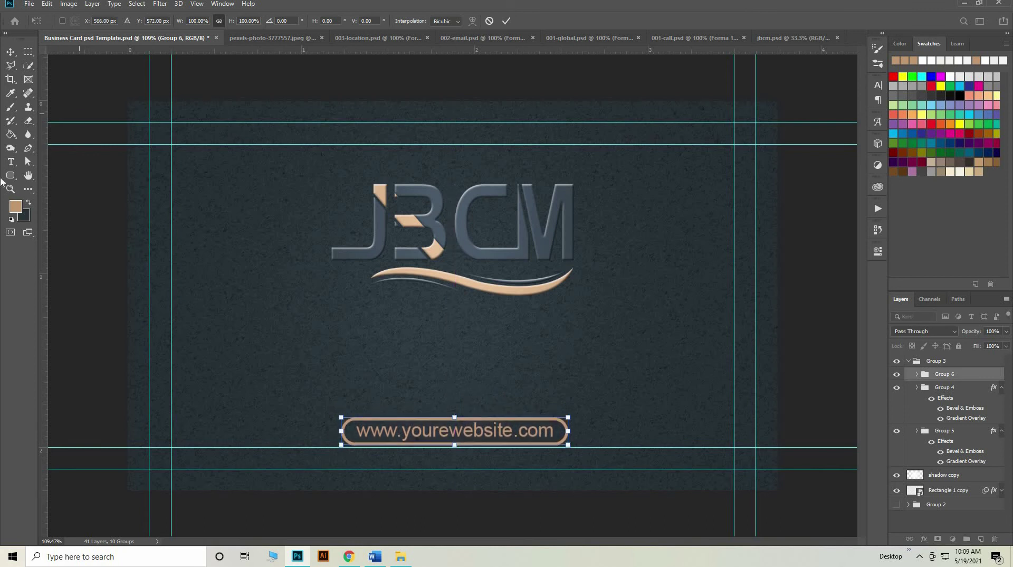
Draw a tan, stroke-free line rightward from the website pill
right_click(11, 179)
click(63, 216)
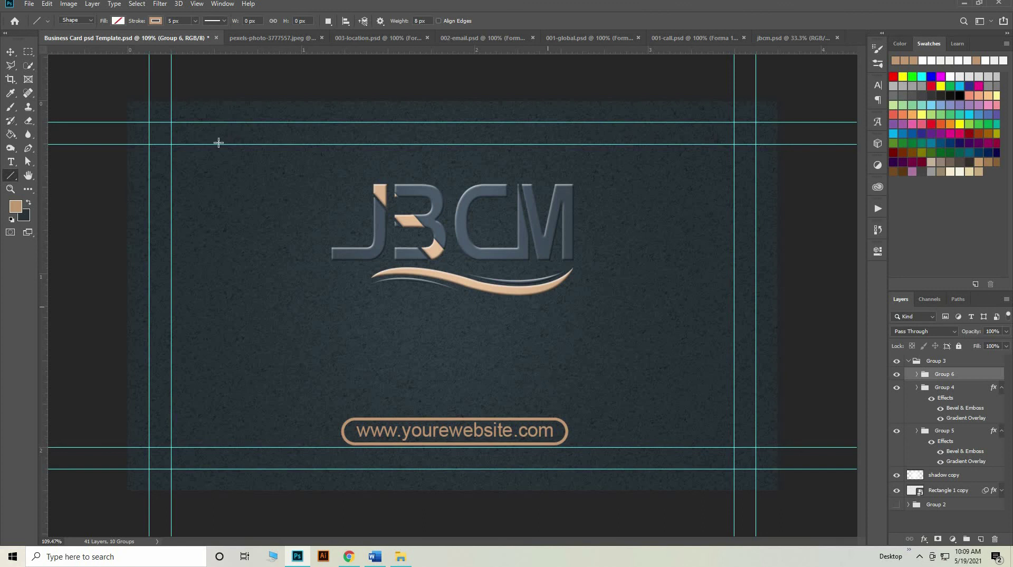
click(155, 21)
click(112, 41)
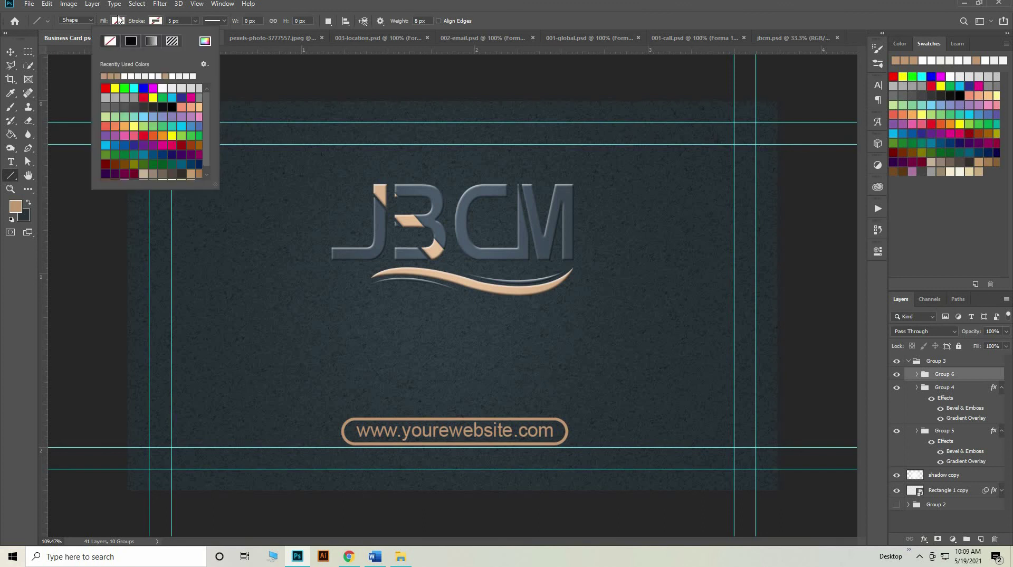
click(119, 21)
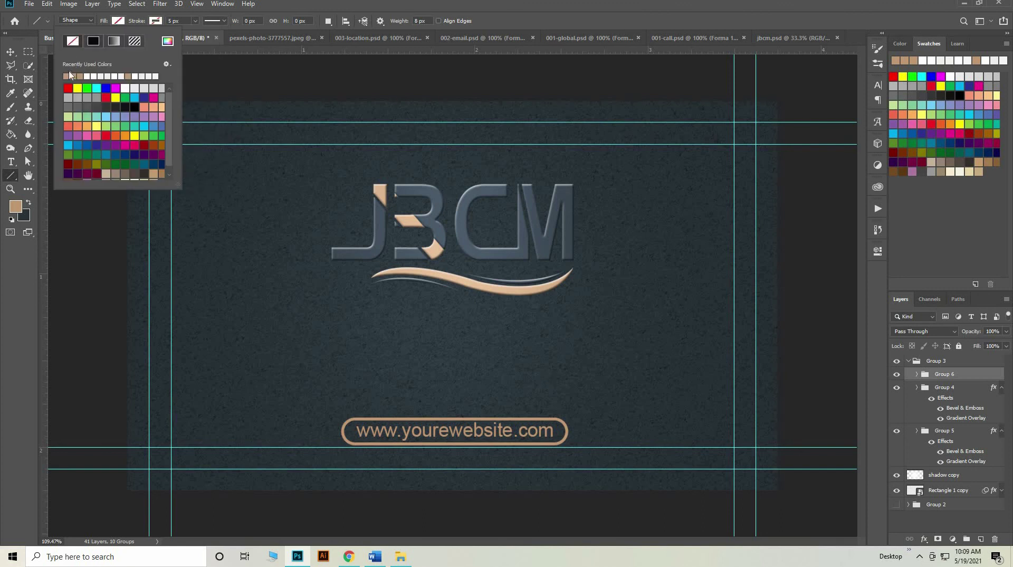
click(128, 76)
click(571, 380)
drag(570, 430, 782, 434)
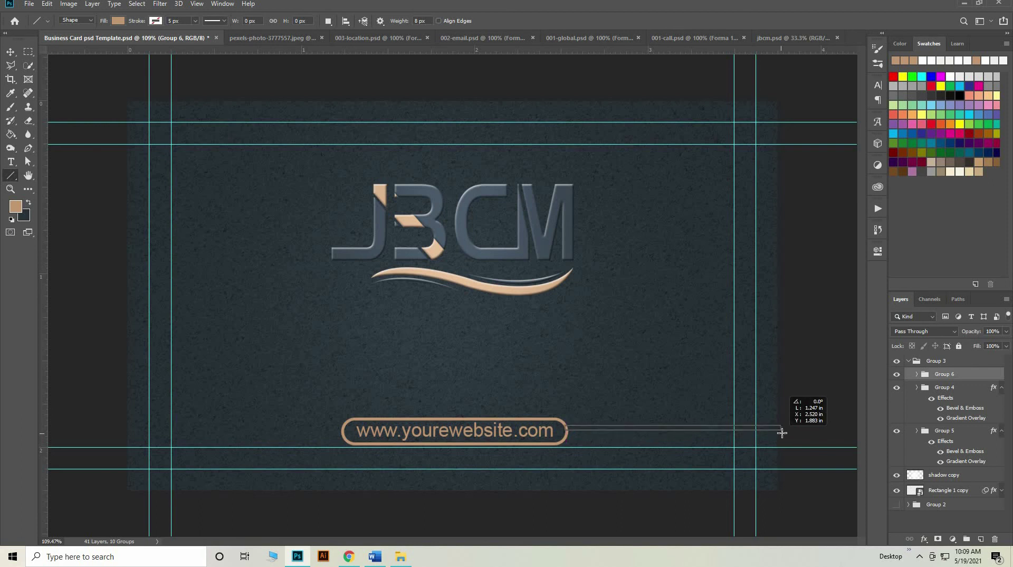
drag(782, 434, 782, 434)
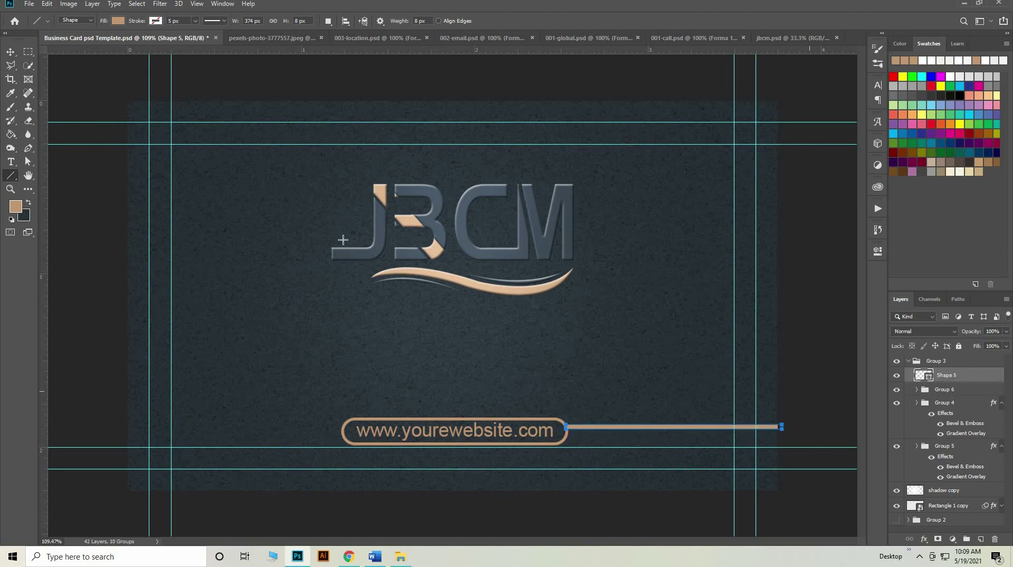
Select the new tan line layer and adjust its height value
click(10, 52)
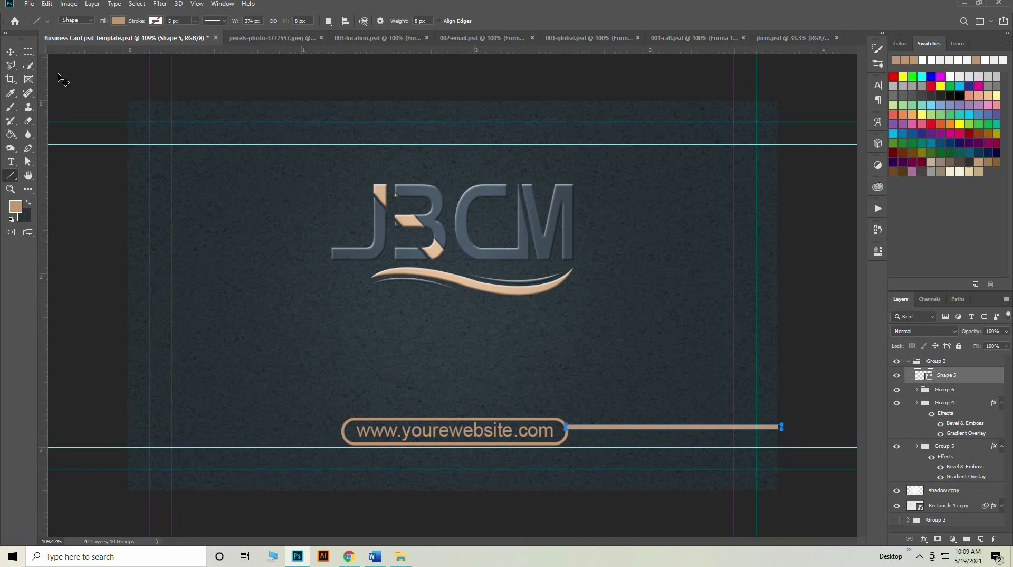
click(541, 346)
click(851, 362)
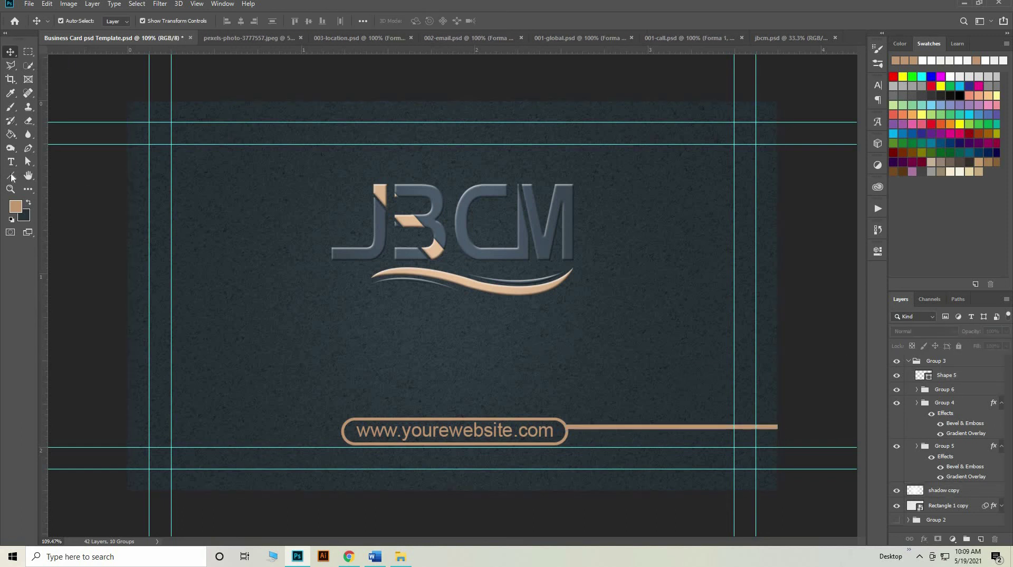
click(11, 174)
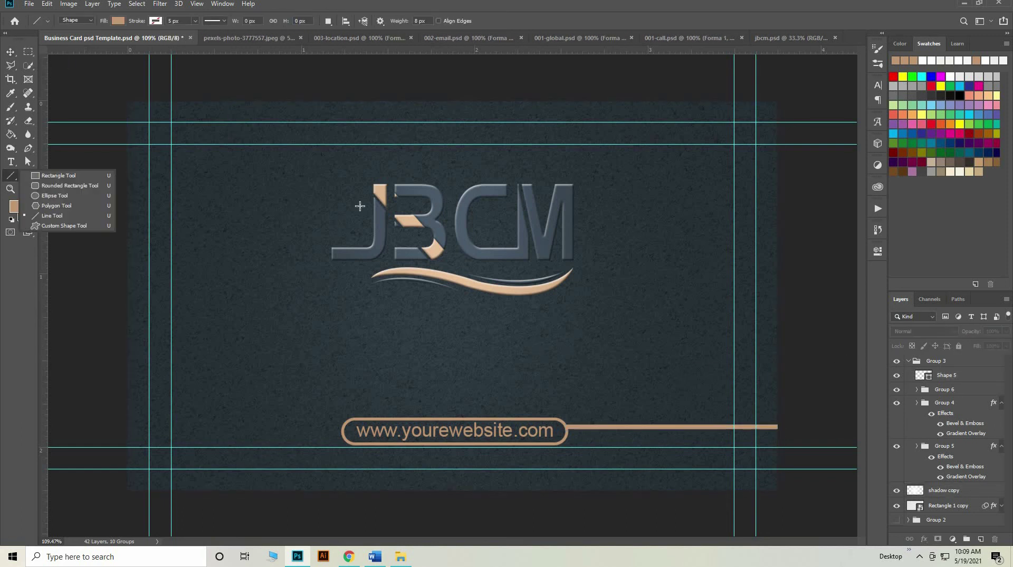
click(948, 376)
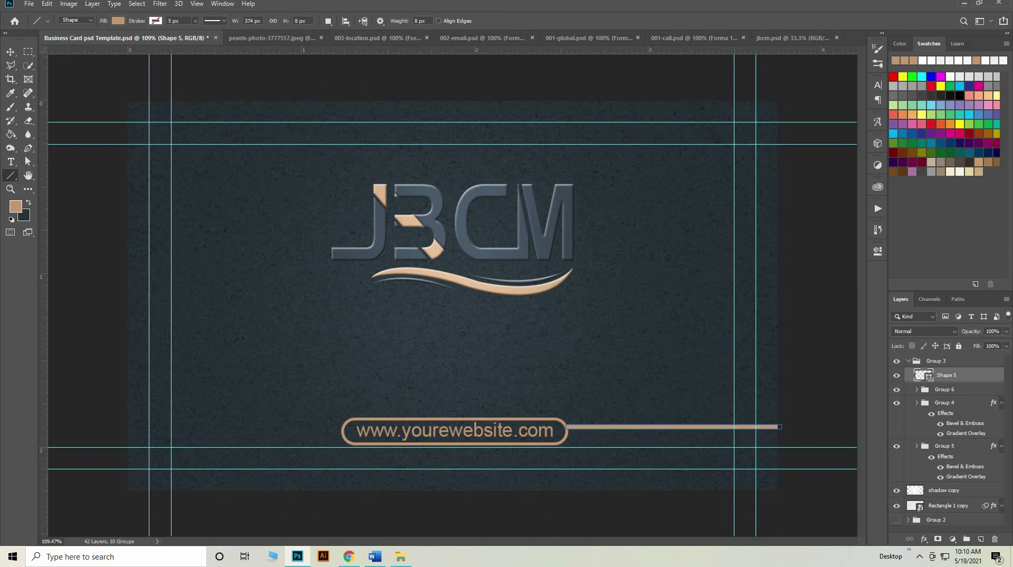
click(300, 20)
right_click(11, 178)
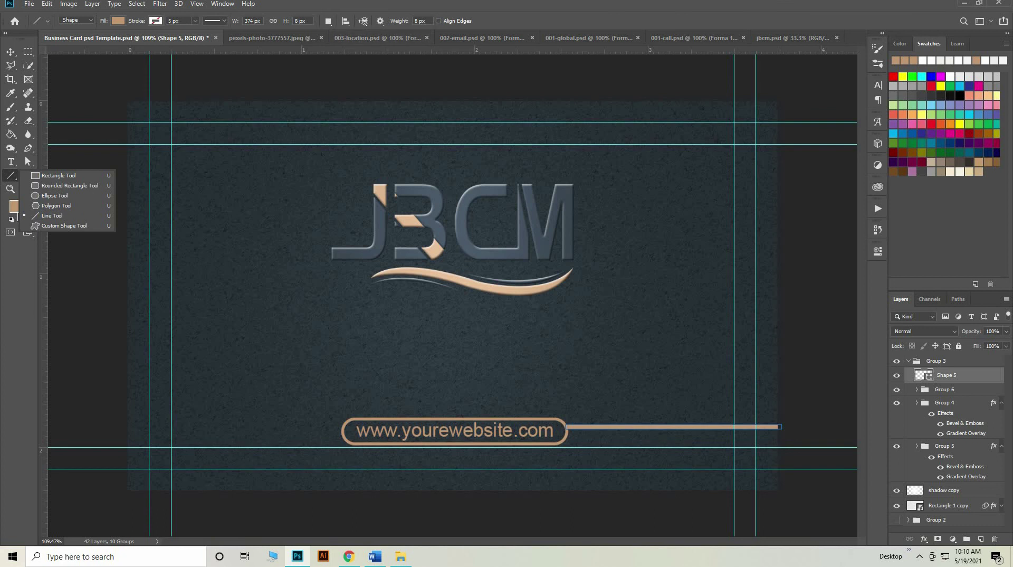
key(Escape)
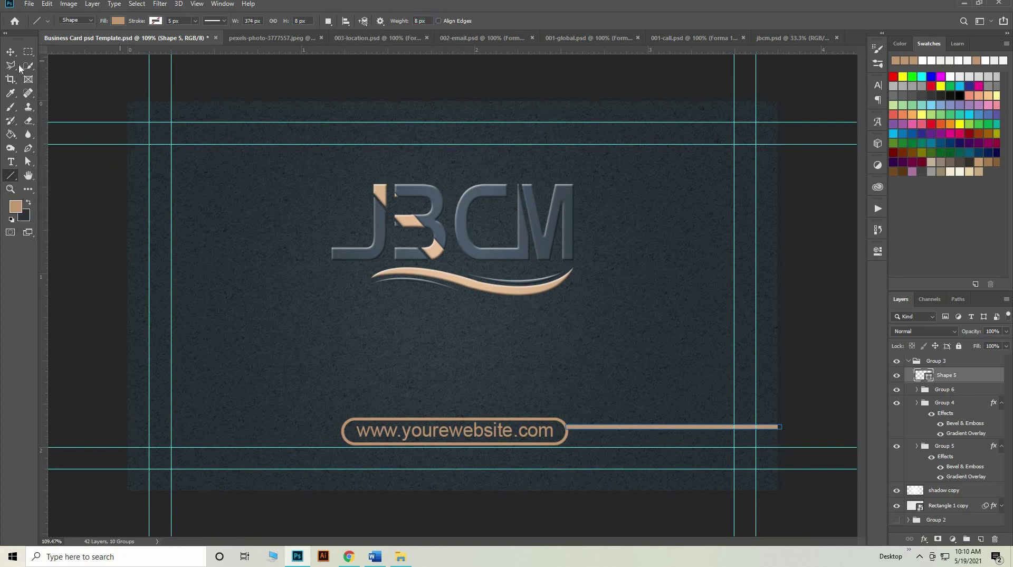
Zoom in on the tan line and transform it thinner
click(11, 52)
scroll(646, 475, up, 5)
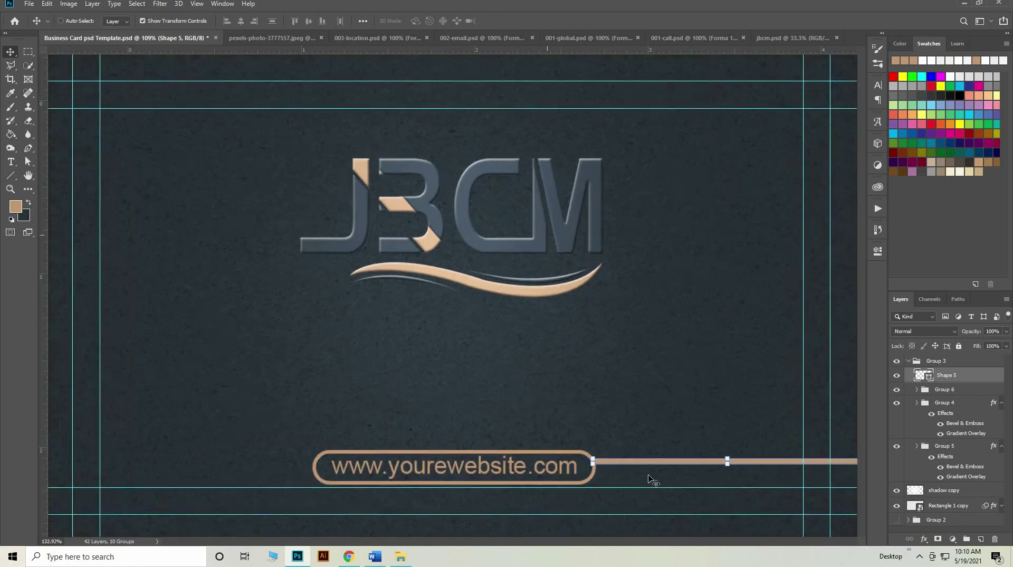
mouse_move(591, 421)
mouse_down()
mouse_move(504, 225)
mouse_move(510, 238)
mouse_up()
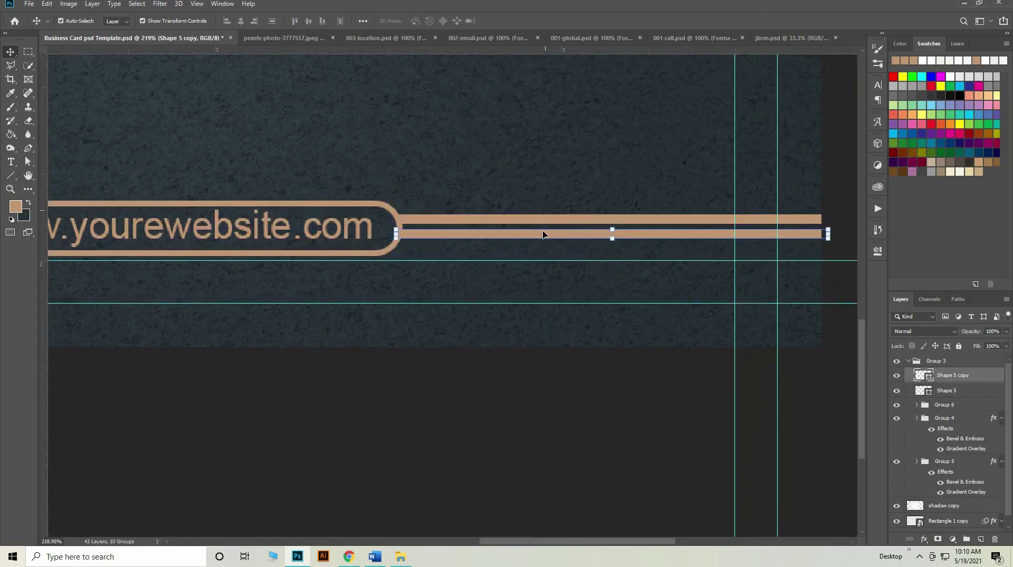
key(ctrl+z)
click(615, 224)
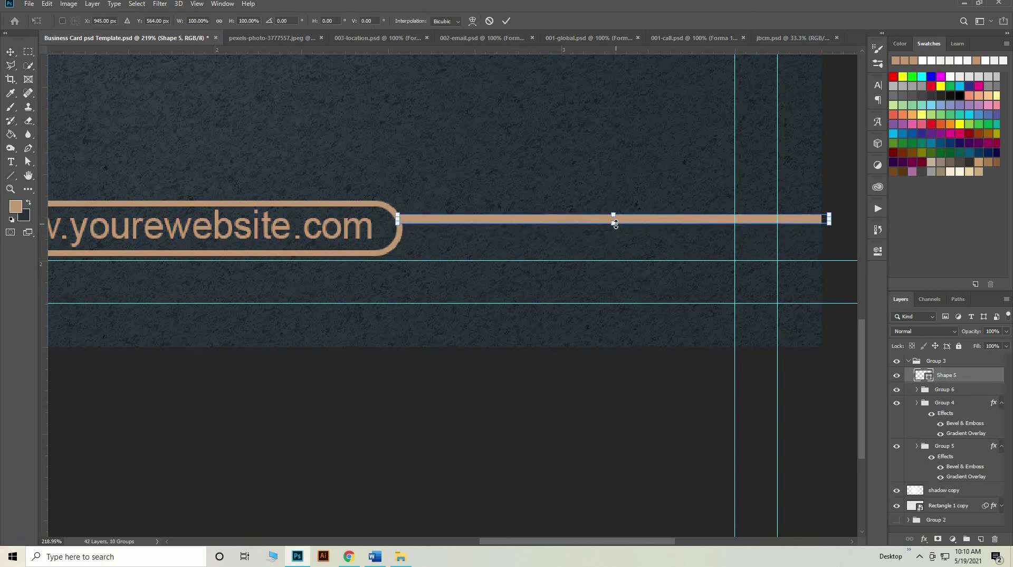
drag(616, 224, 618, 220)
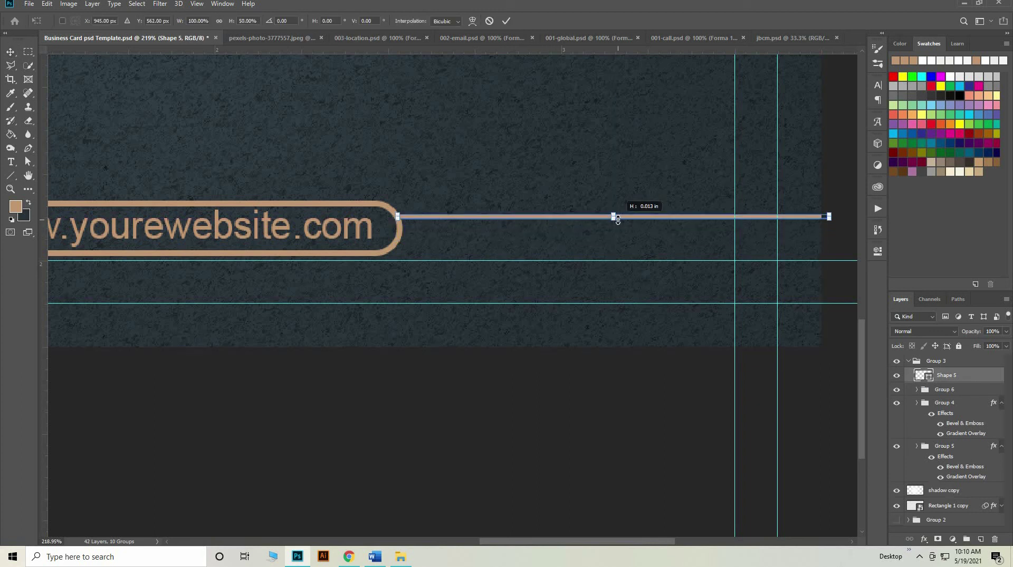
drag(618, 222, 618, 223)
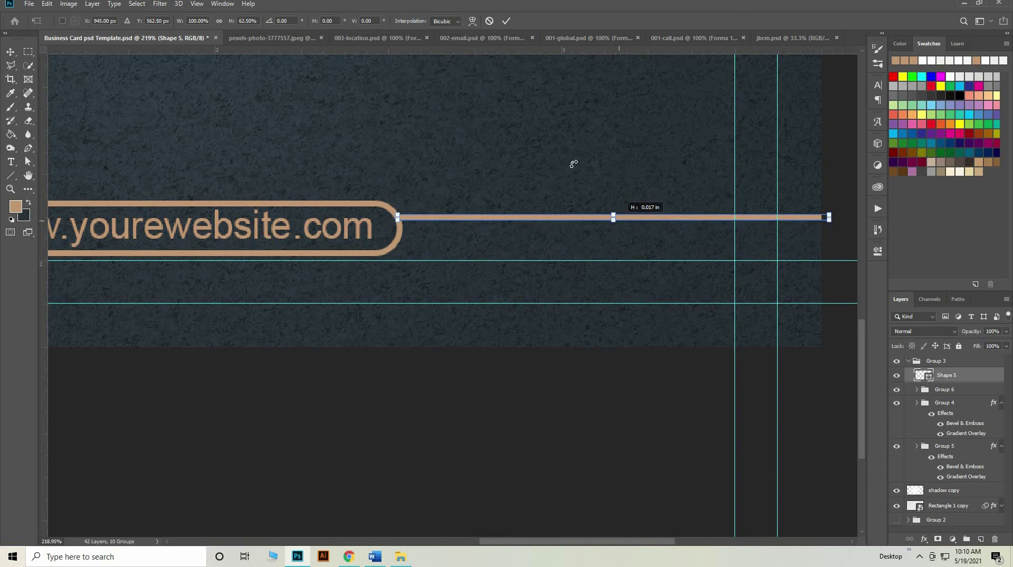
click(504, 21)
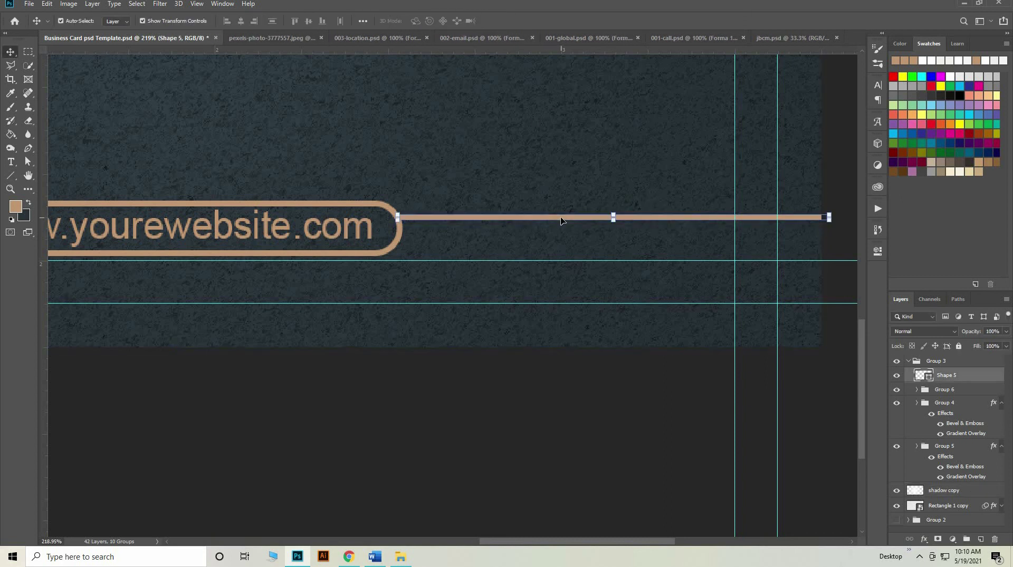
Duplicate the line just below the original and merge both into one layer
drag(563, 220, 563, 239)
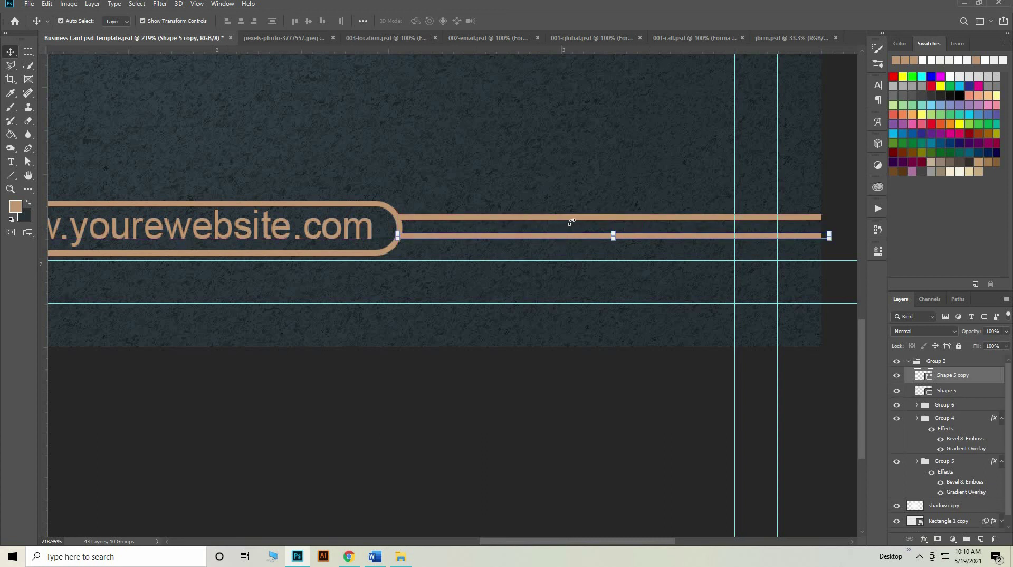
key(Up)
key(Up)
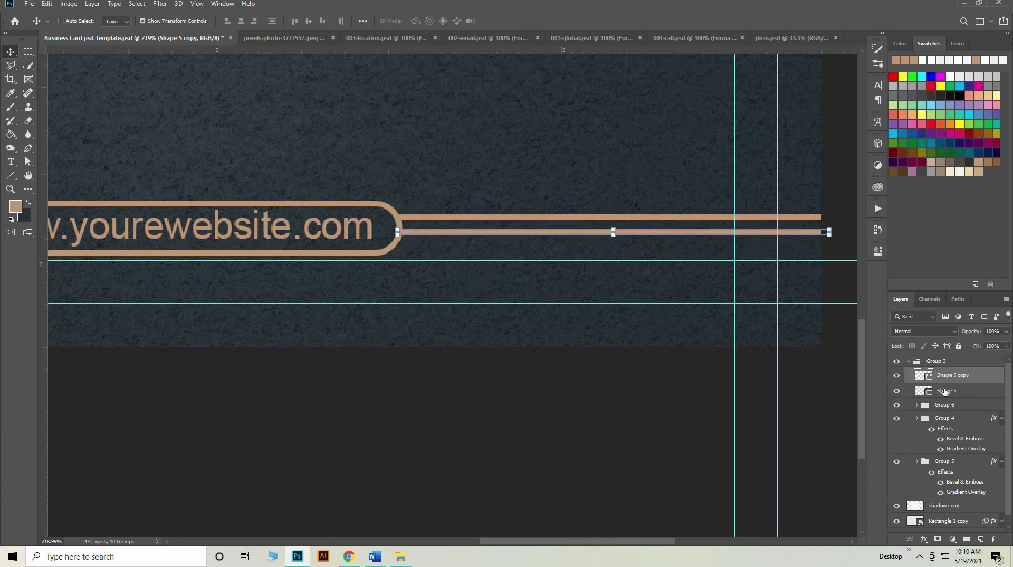
shift+click(945, 390)
right_click(944, 391)
click(892, 418)
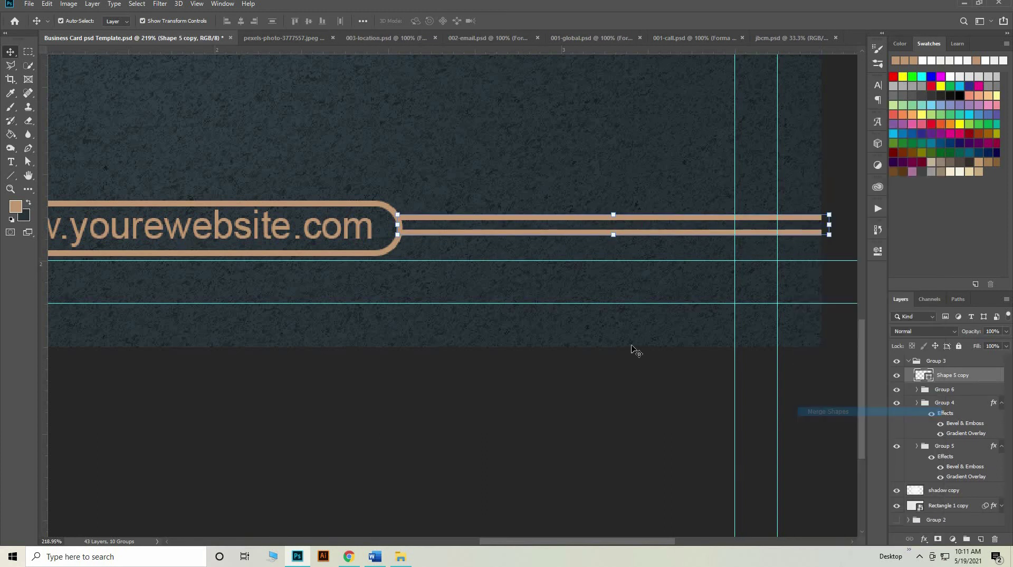
click(933, 392)
Merge the website group into one layer and centre the side lines vertically on the pill
right_click(933, 393)
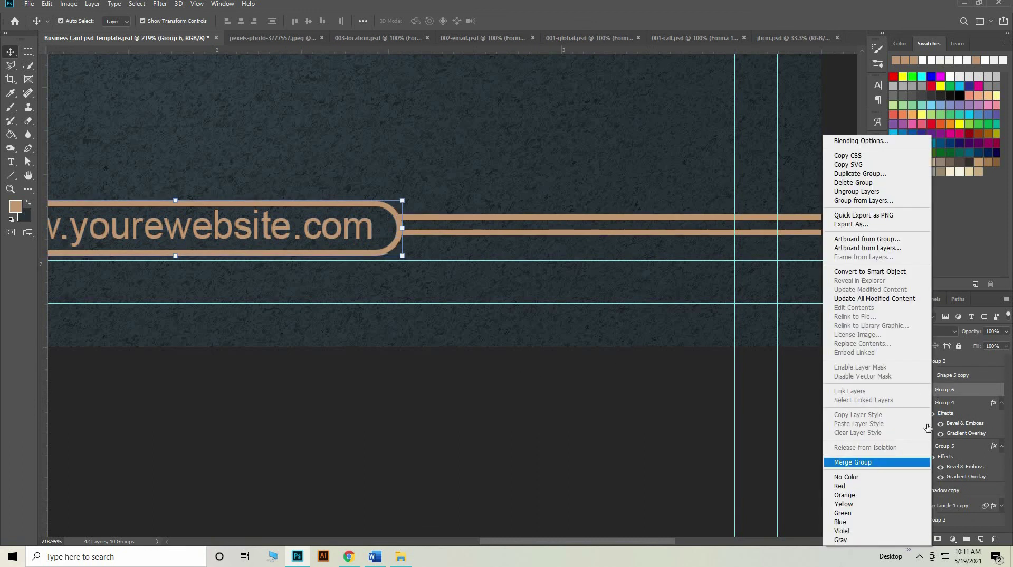
click(875, 462)
shift+click(955, 375)
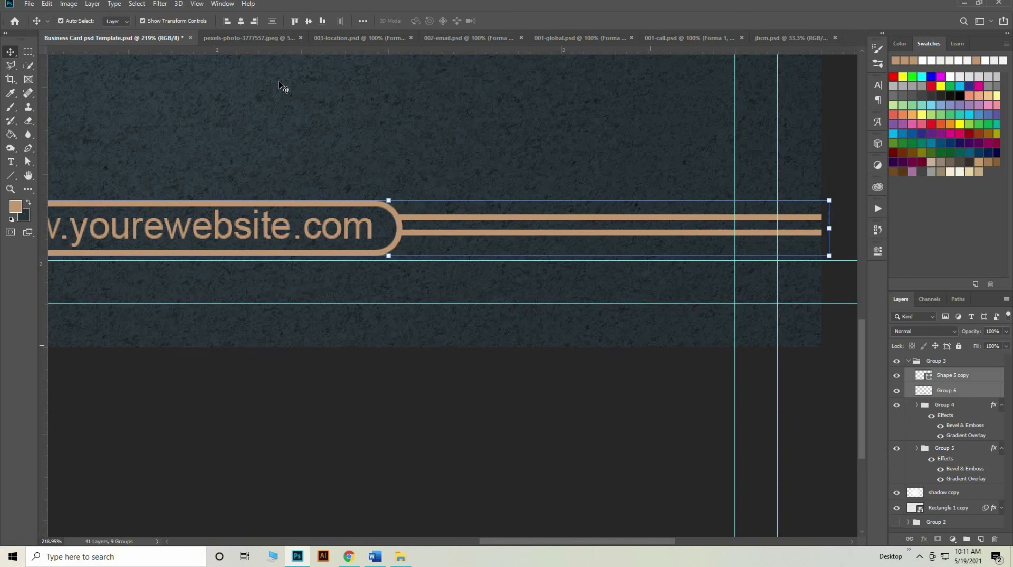
click(309, 21)
drag(389, 118, 770, 140)
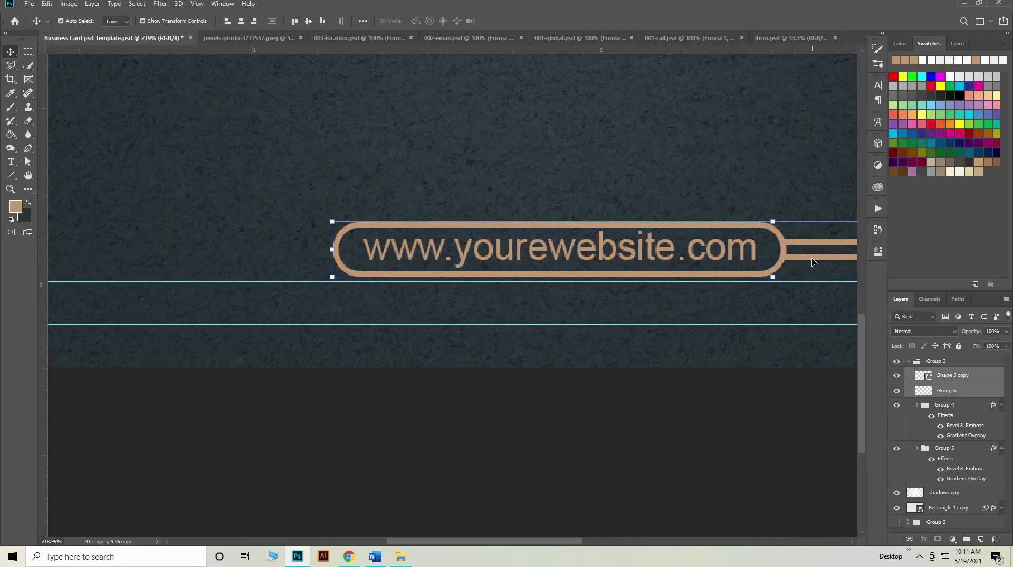
Copy the double lines to the pill's left side, reaching the card's left edge
click(838, 262)
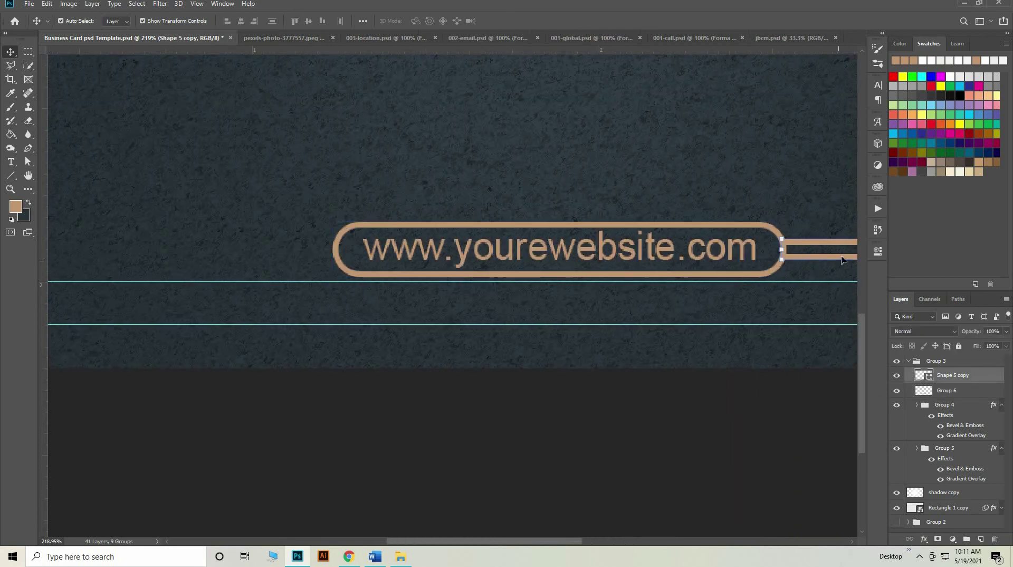
drag(843, 260, 61, 260)
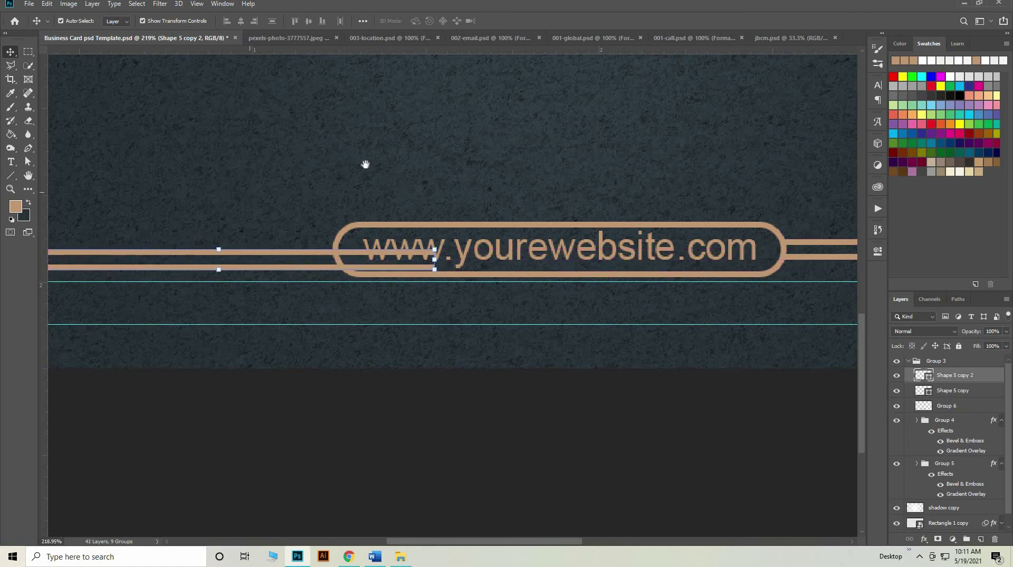
drag(155, 265, 633, 262)
scroll(481, 214, right, 5)
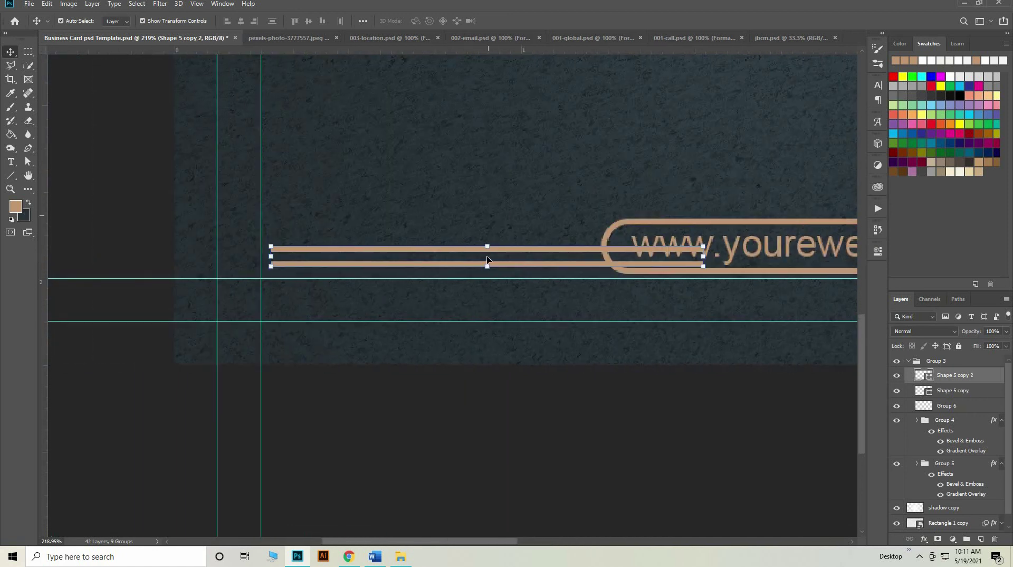
drag(477, 269, 418, 259)
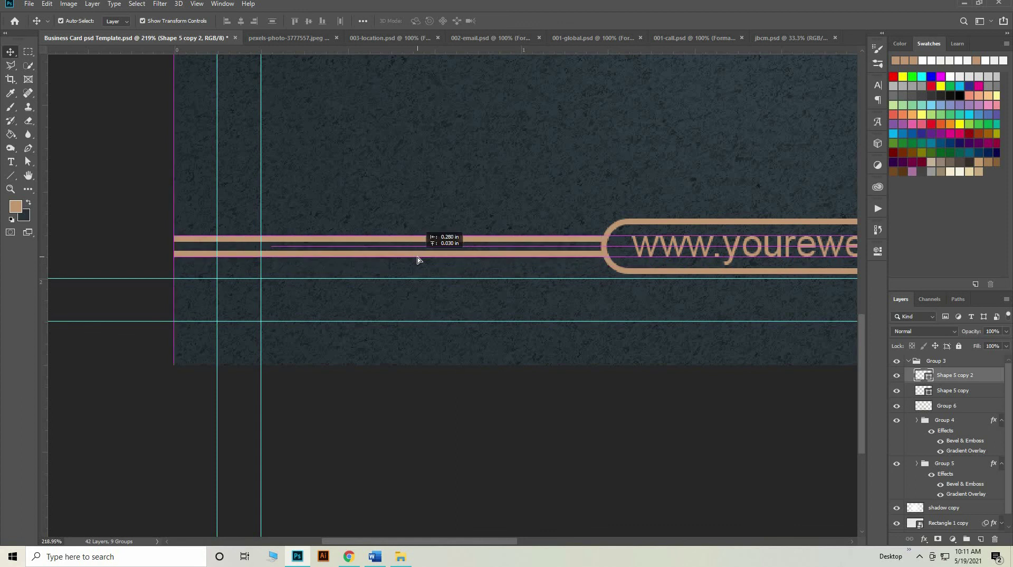
click(731, 174)
scroll(623, 190, down, 5)
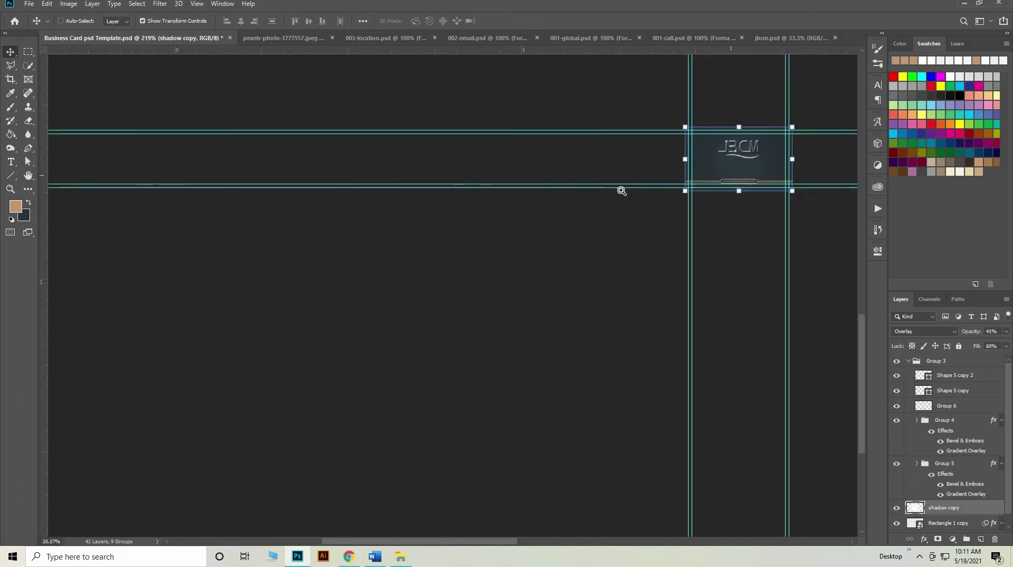
scroll(720, 145, up, 4)
scroll(341, 208, left, 5)
scroll(431, 215, right, 2)
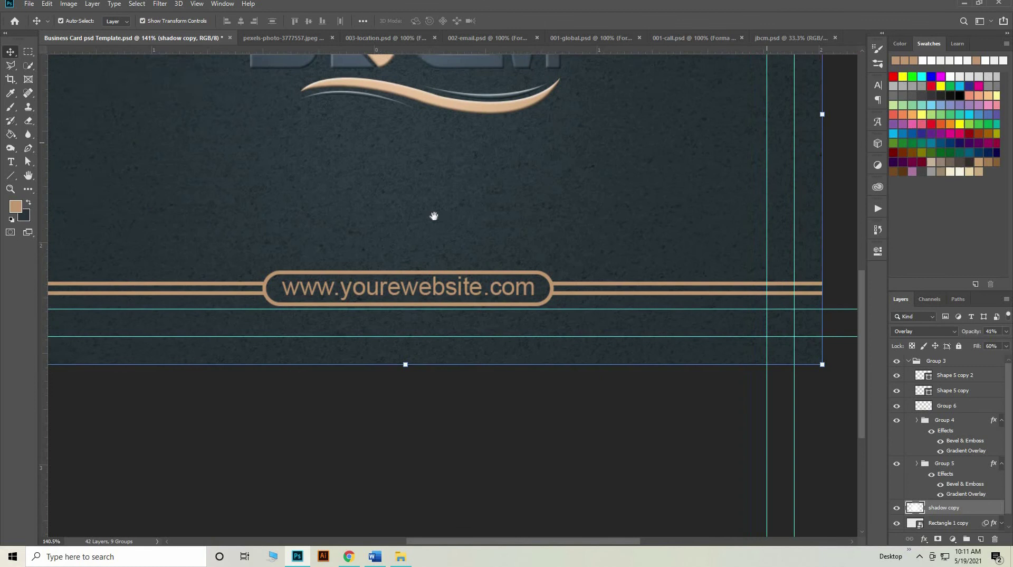
Group the pill with both double-line layers as Group 7
click(965, 376)
click(953, 391)
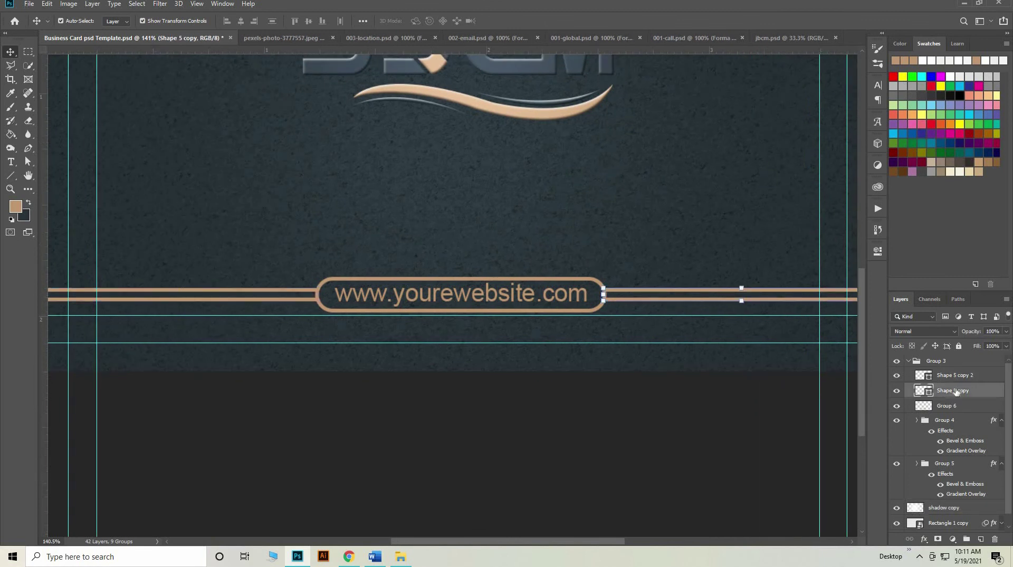
shift+click(955, 375)
shift+click(948, 405)
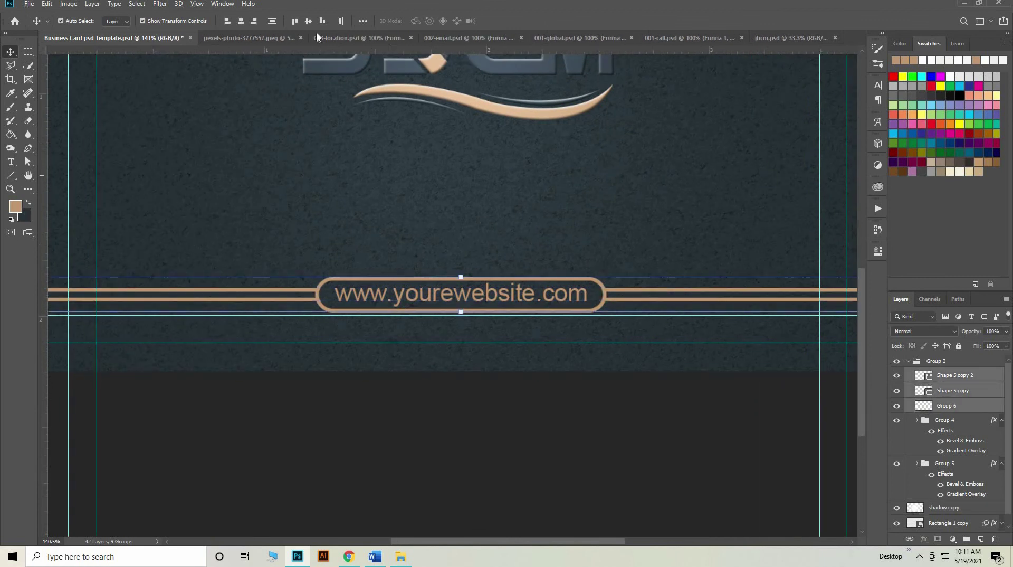
click(388, 413)
scroll(683, 203, down, 3)
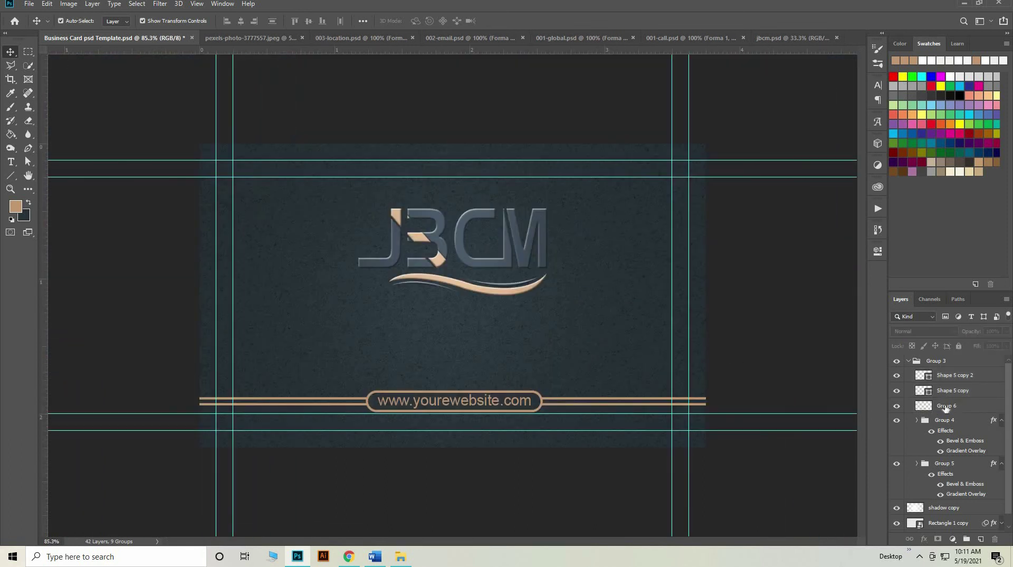
click(946, 406)
shift+click(960, 375)
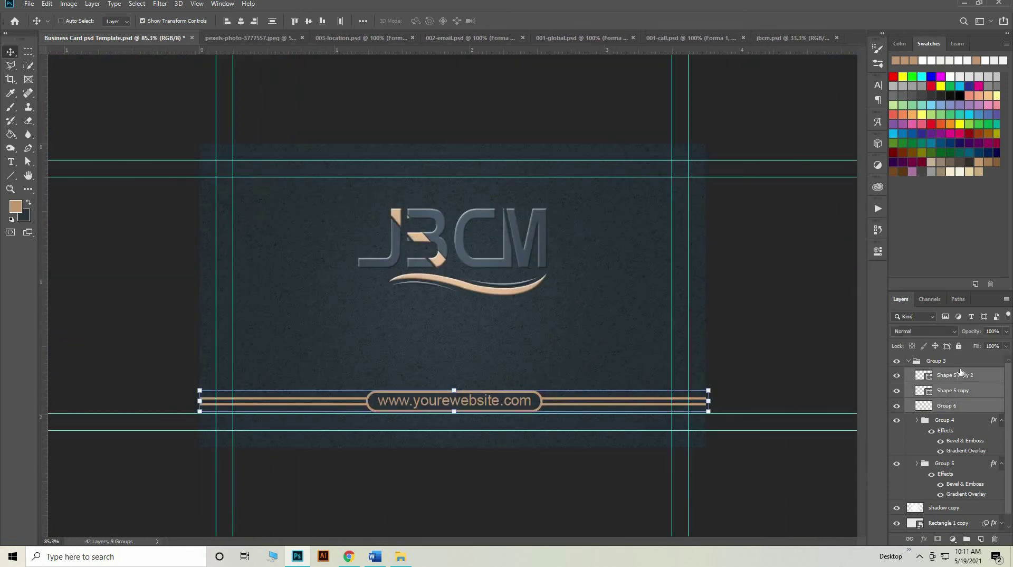
key(ctrl+g)
Toggle the logo group's visibility to compare and check its layer and effects options
click(939, 388)
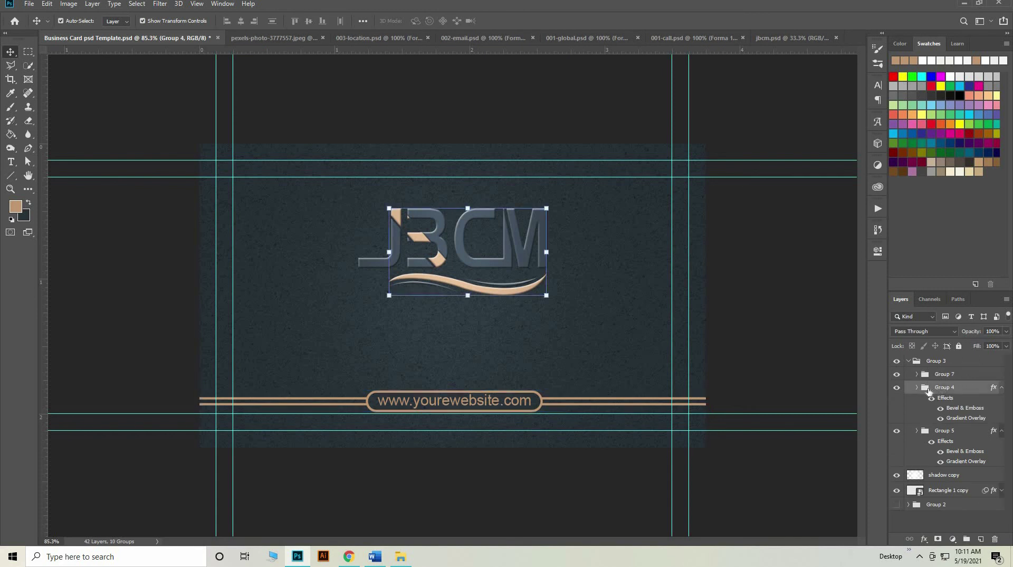
click(896, 388)
right_click(961, 384)
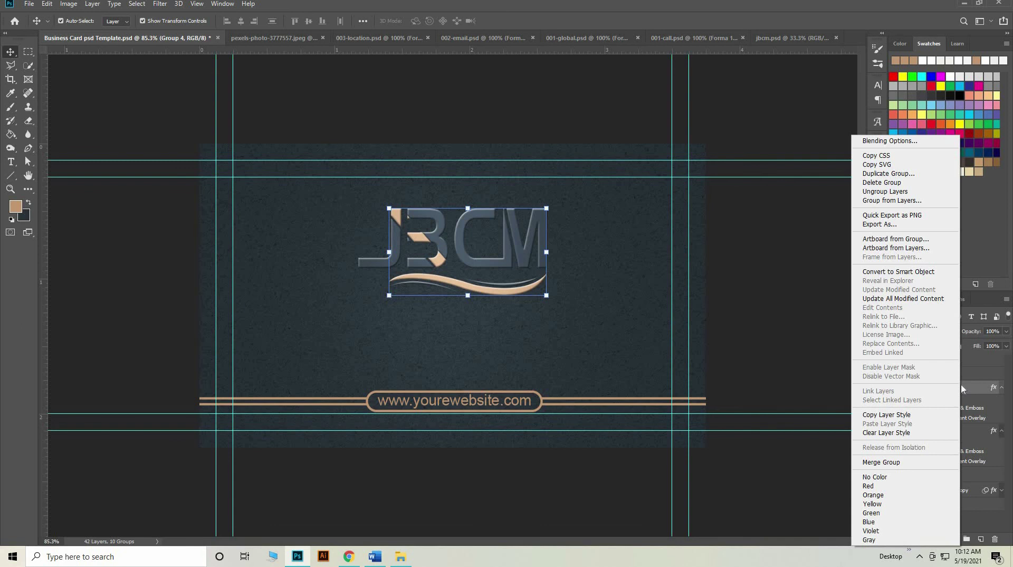
click(973, 412)
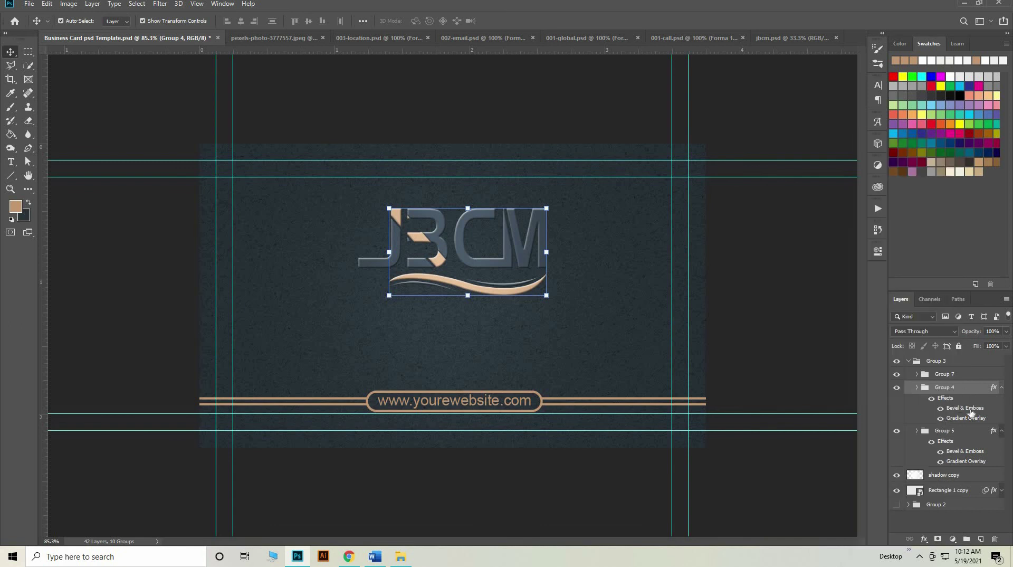
right_click(972, 412)
click(974, 415)
Apply Bevel & Emboss with Contour to the Group 7 website bar
click(945, 374)
double_click(985, 376)
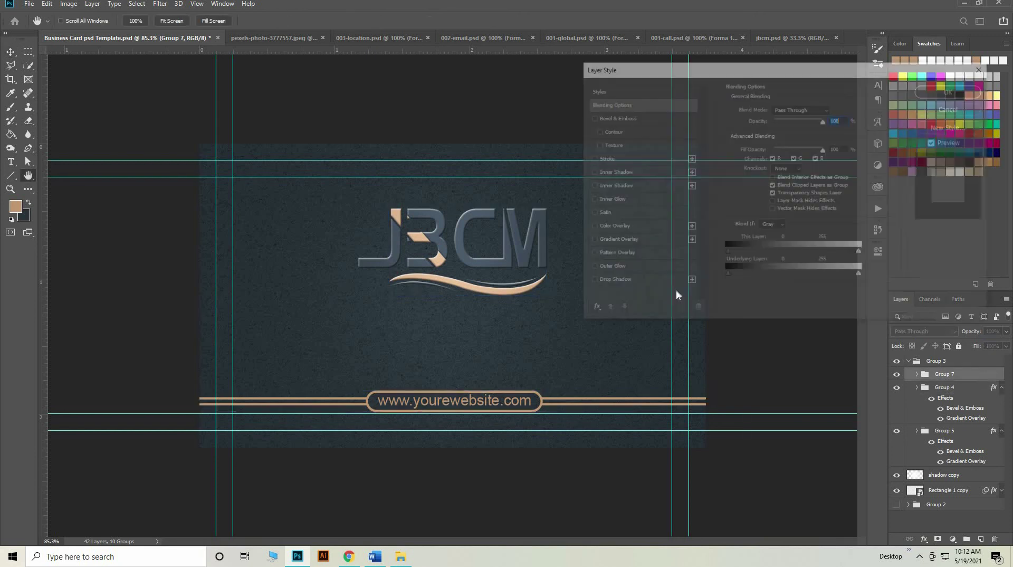
click(615, 117)
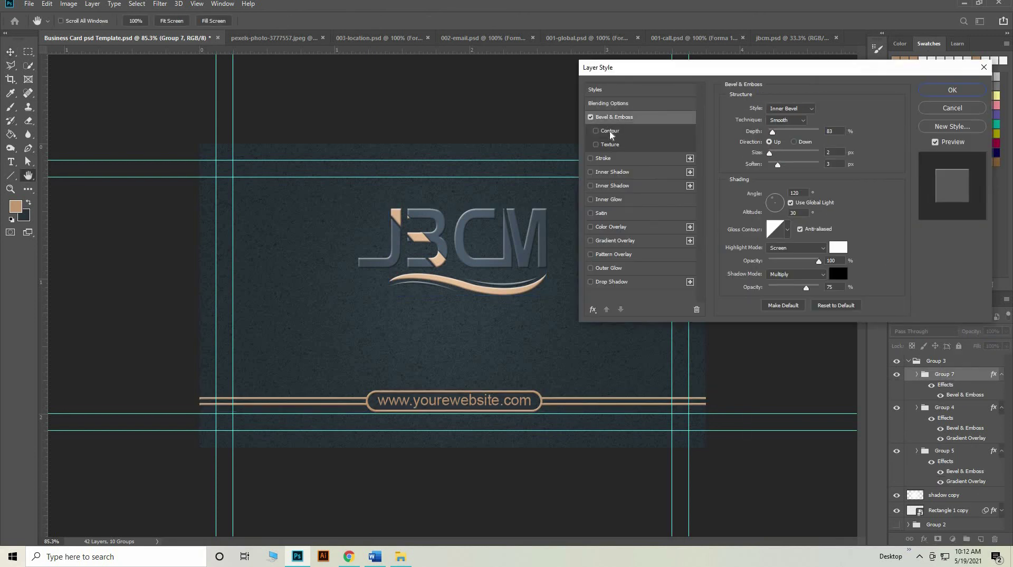
click(610, 132)
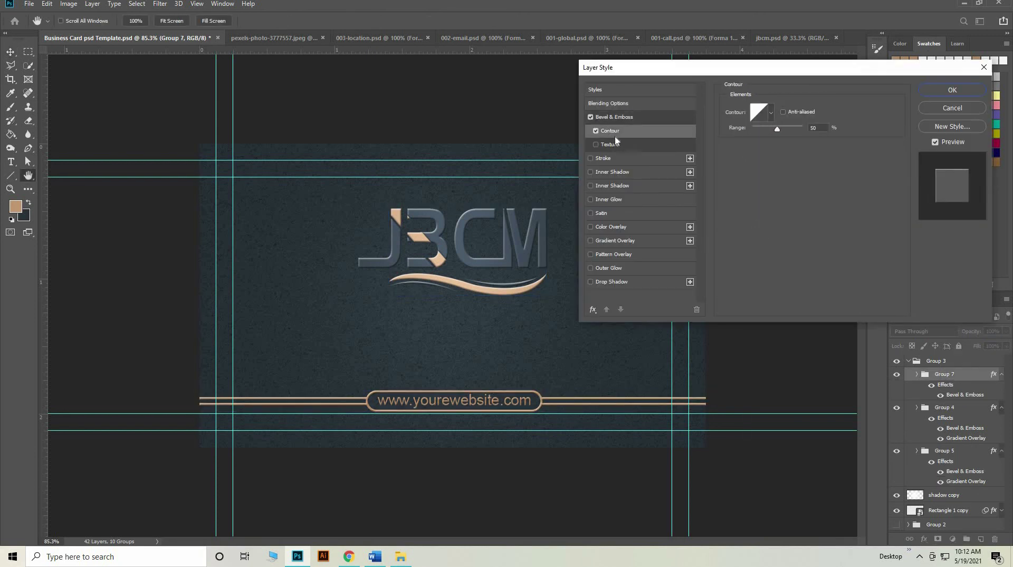
click(951, 89)
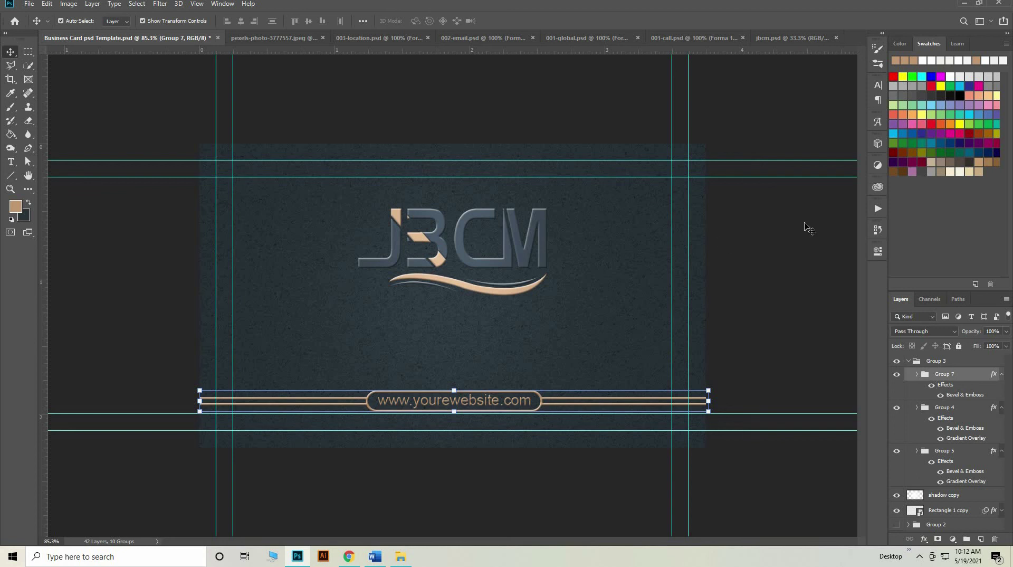
click(940, 438)
Add a tan c29873 Color Overlay at about 54% opacity to the logo accents group
click(940, 438)
click(940, 438)
click(941, 439)
click(941, 438)
click(941, 438)
double_click(971, 409)
click(642, 228)
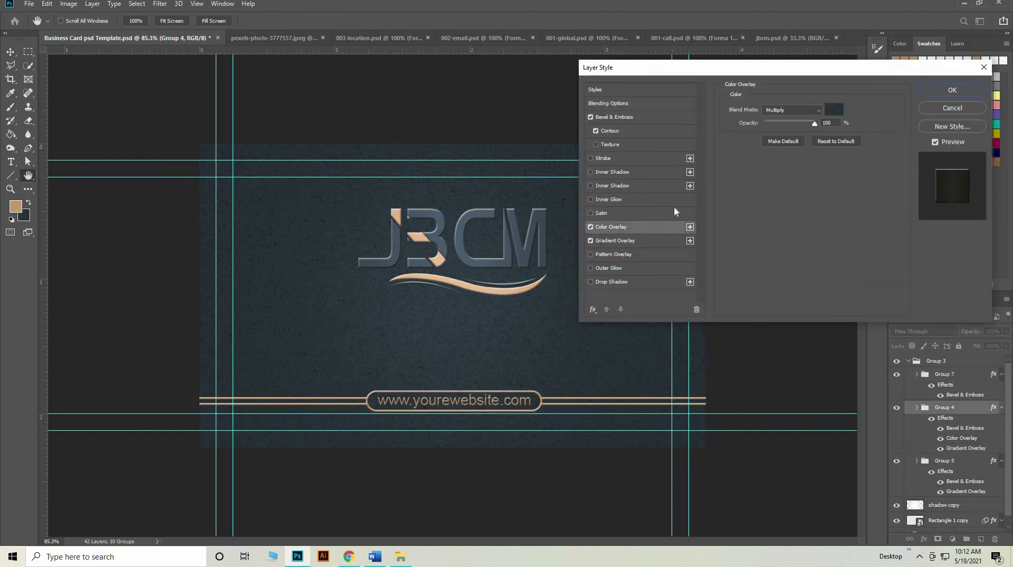
click(834, 110)
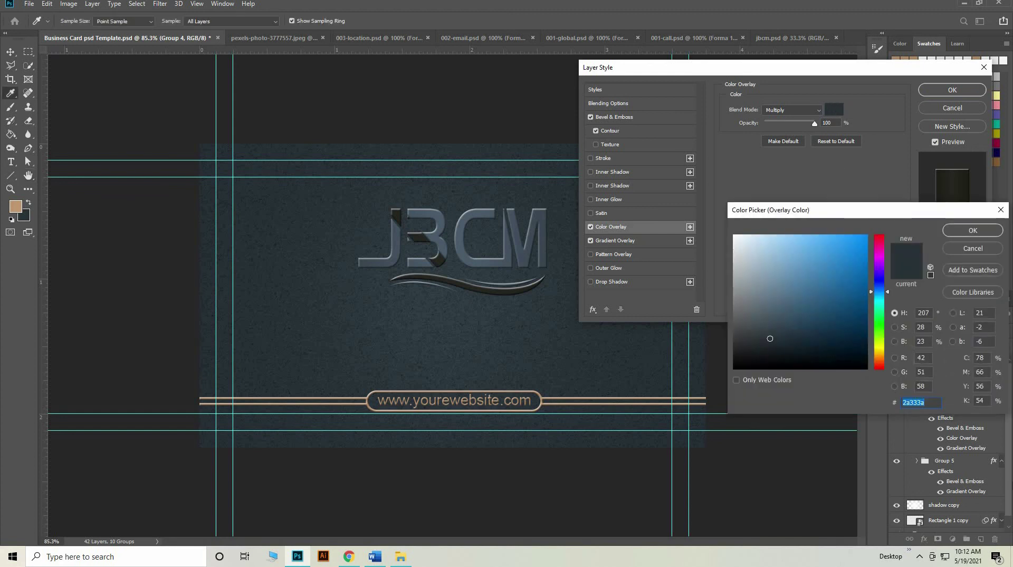
key(BackSpace)
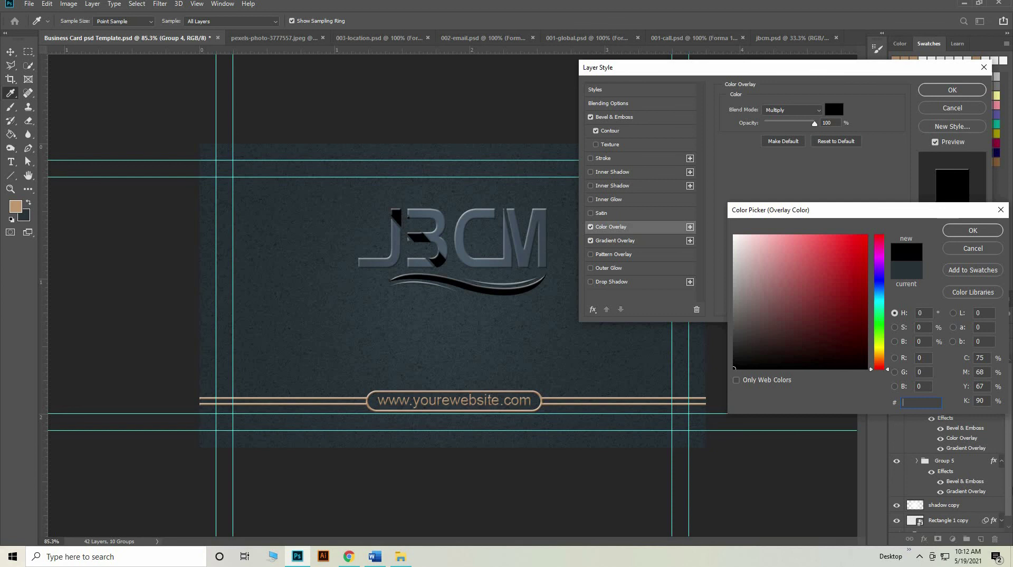
text(c)
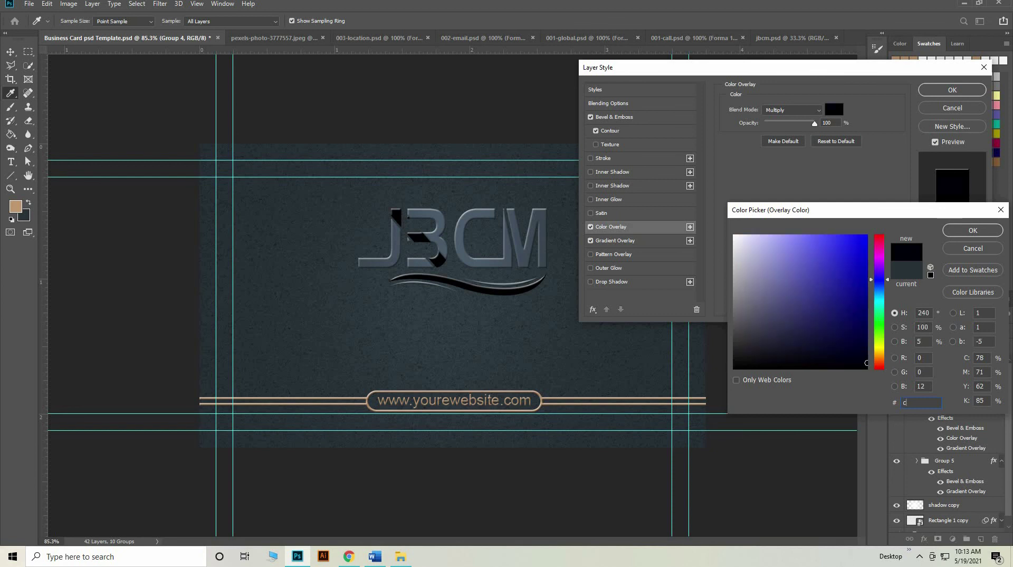
text(29)
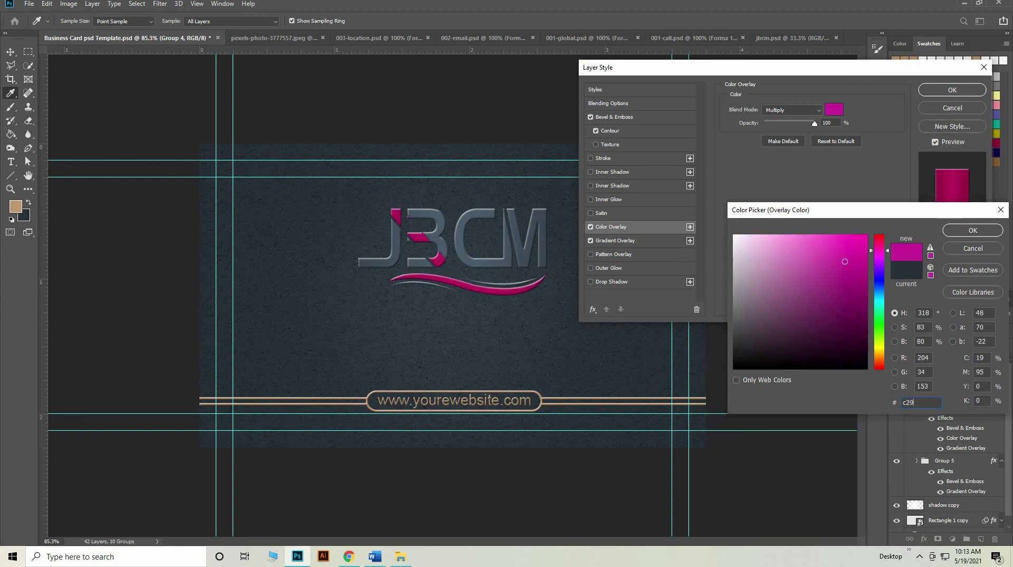
text(873)
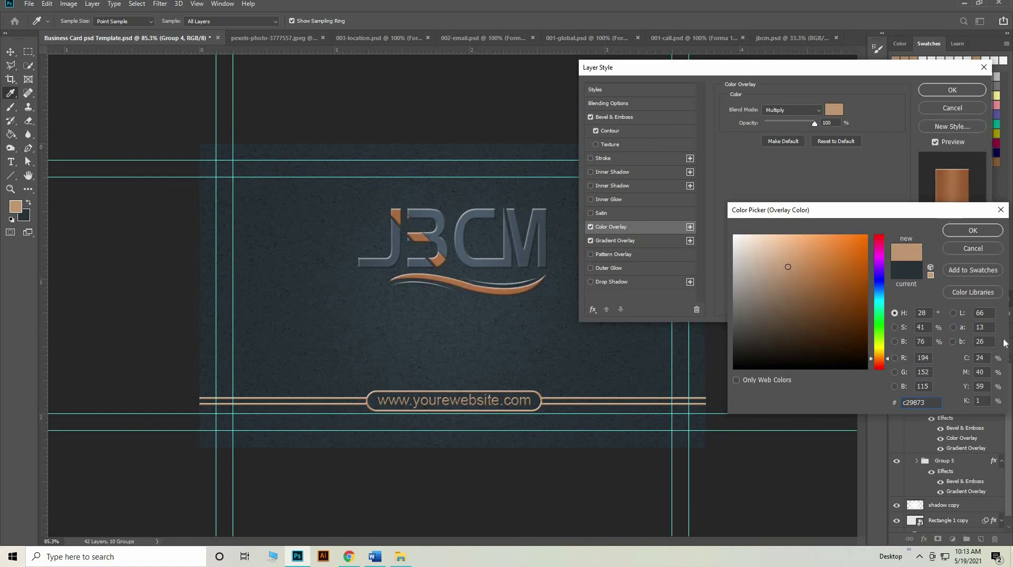
click(986, 232)
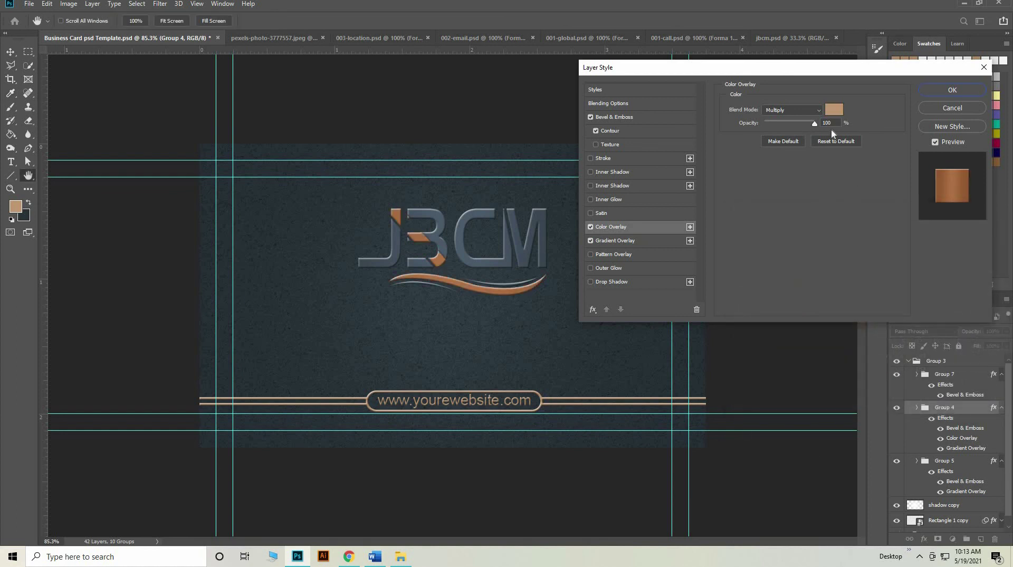
drag(808, 123, 800, 126)
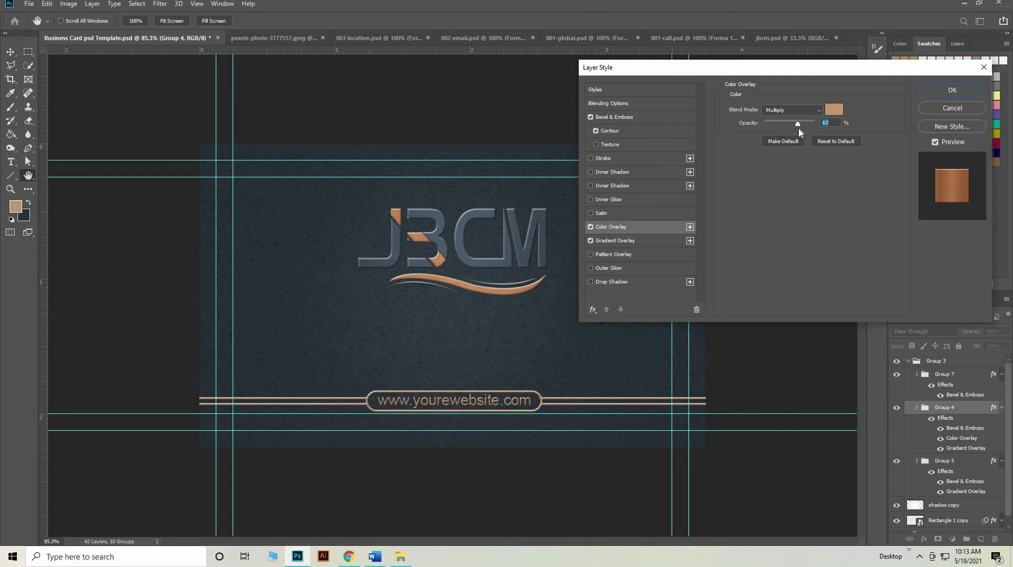
drag(799, 128, 791, 132)
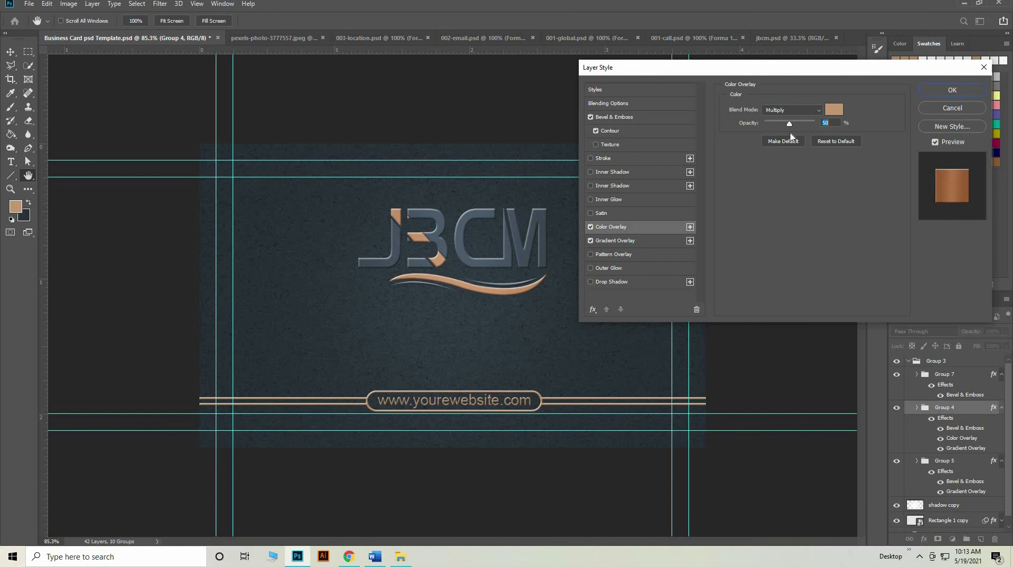
click(953, 91)
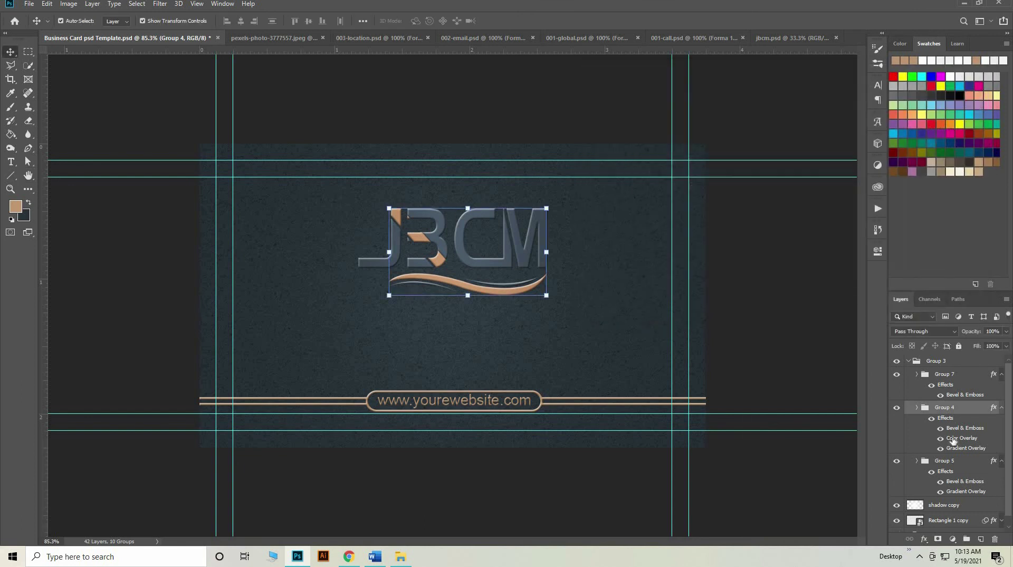
Toggle the copper Gradient Overlay on the accents to compare with plain orange
click(941, 448)
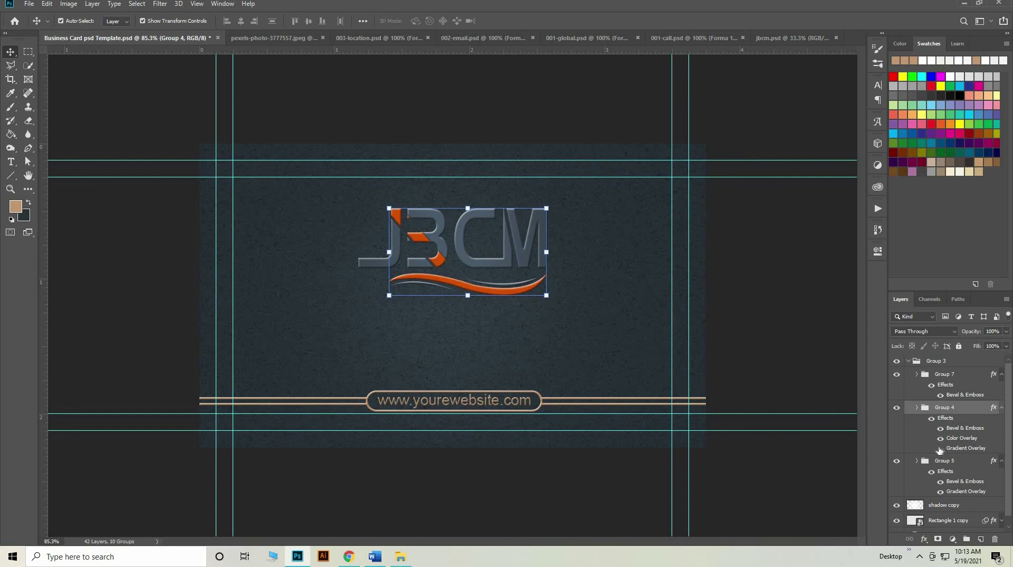
click(941, 448)
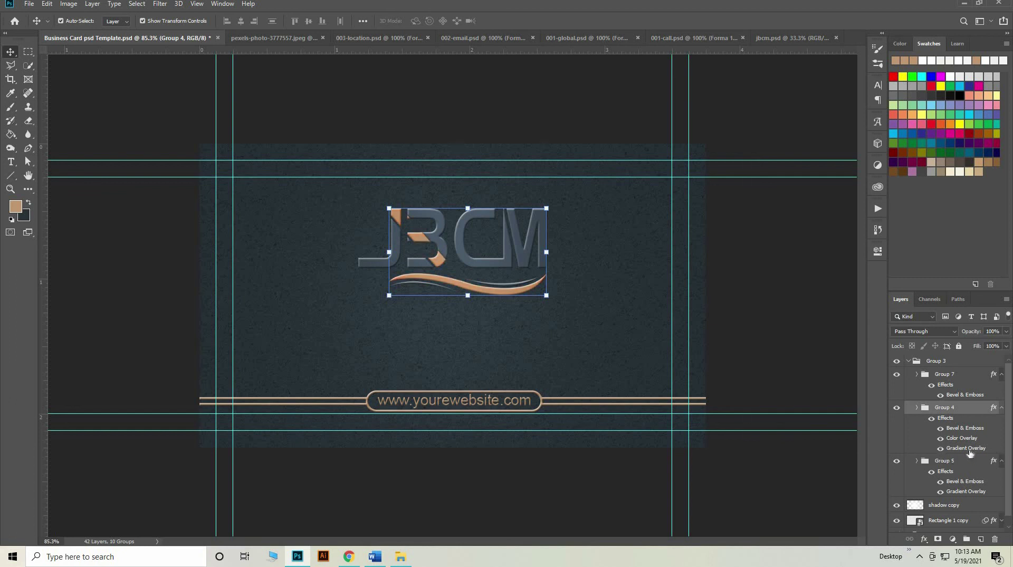
right_click(966, 449)
key(Escape)
Try removing the gradient's middle stop, then cancel and keep the copper gradient
double_click(963, 448)
click(591, 241)
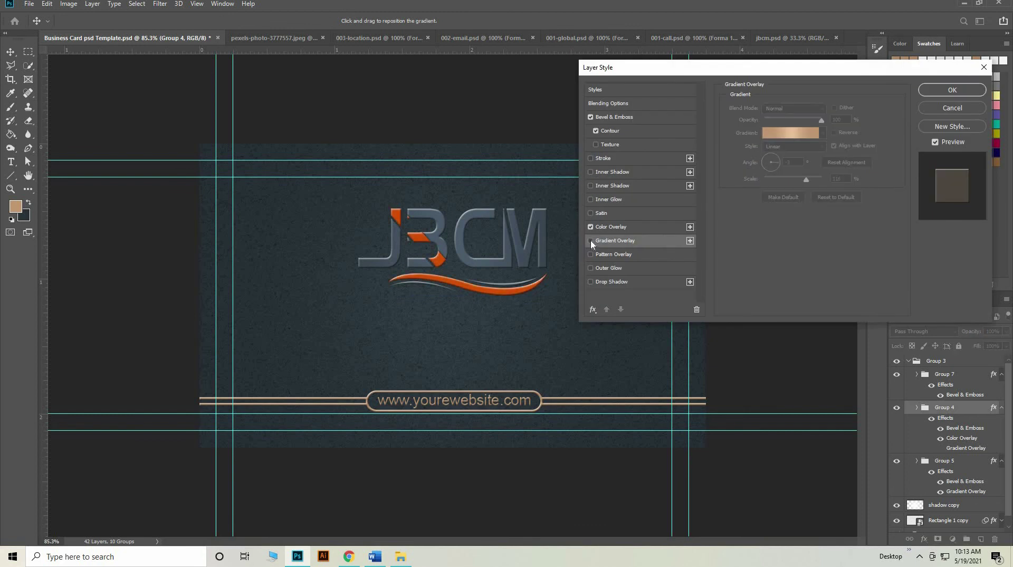
click(645, 228)
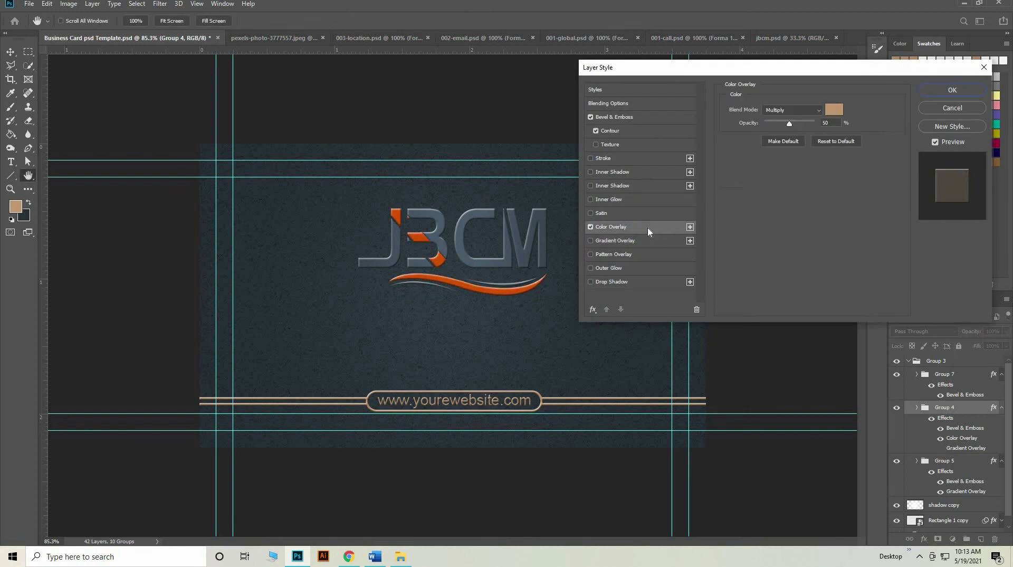
click(591, 240)
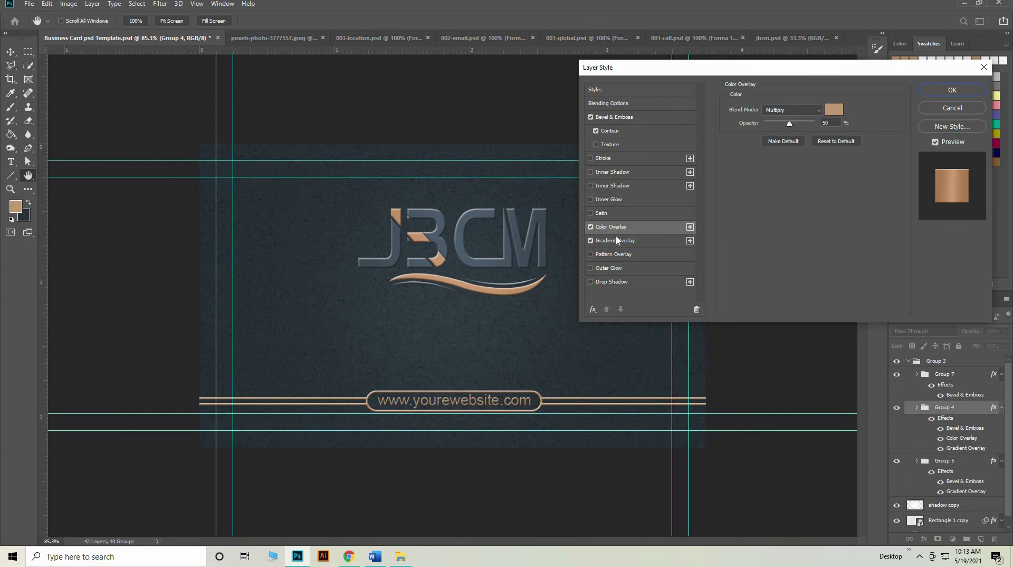
click(617, 240)
click(791, 133)
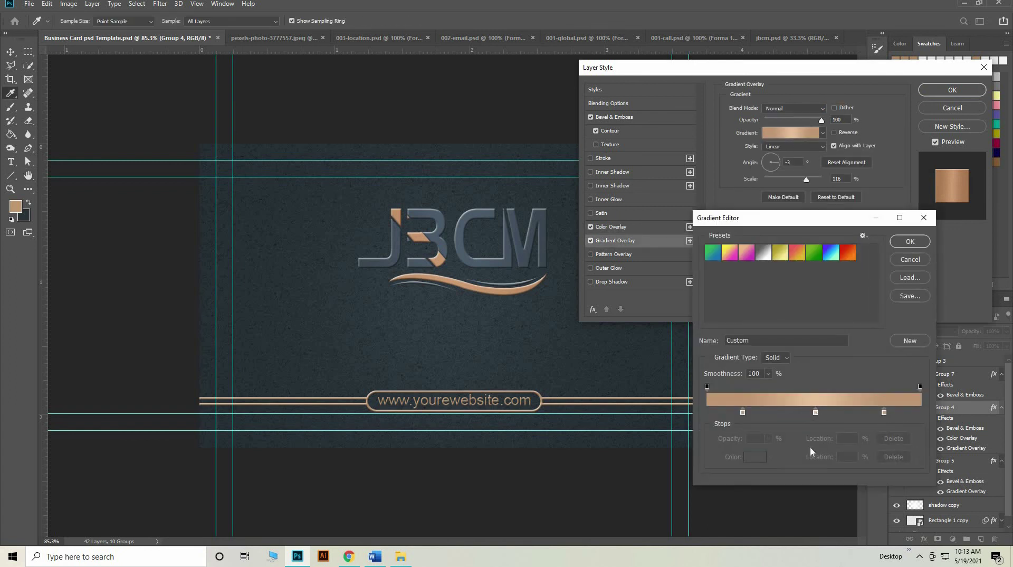
drag(811, 449, 812, 438)
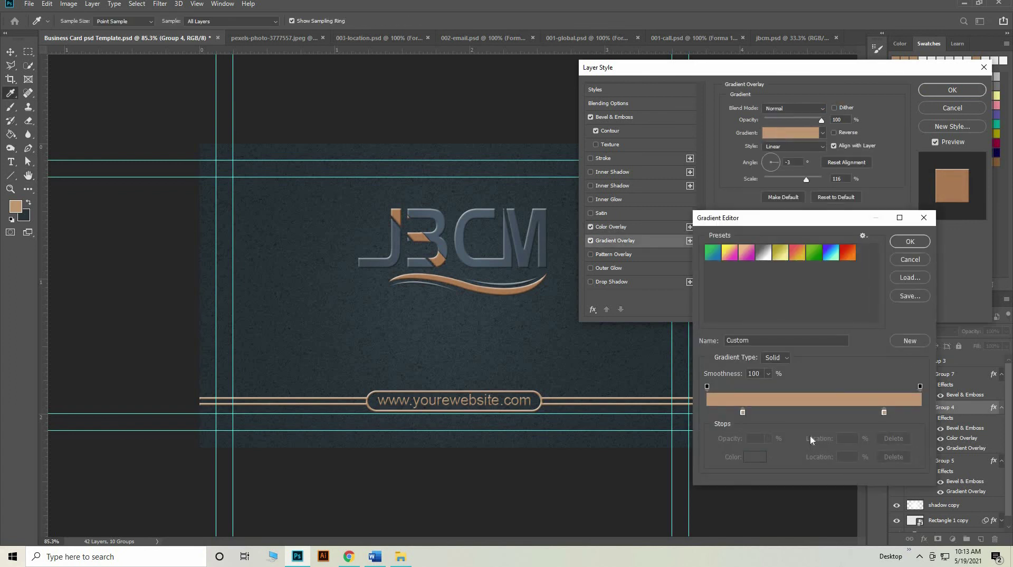
click(916, 257)
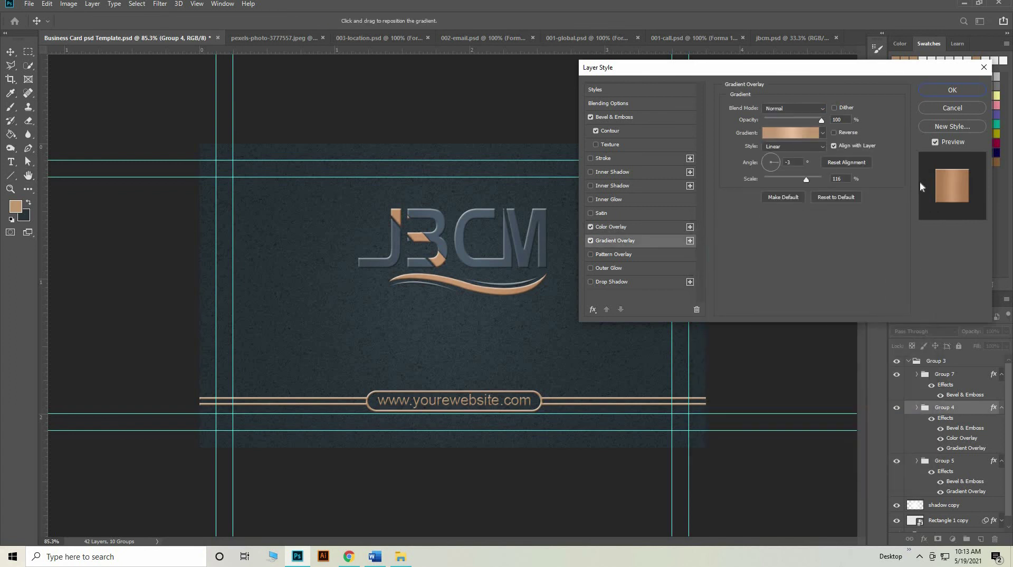
click(951, 109)
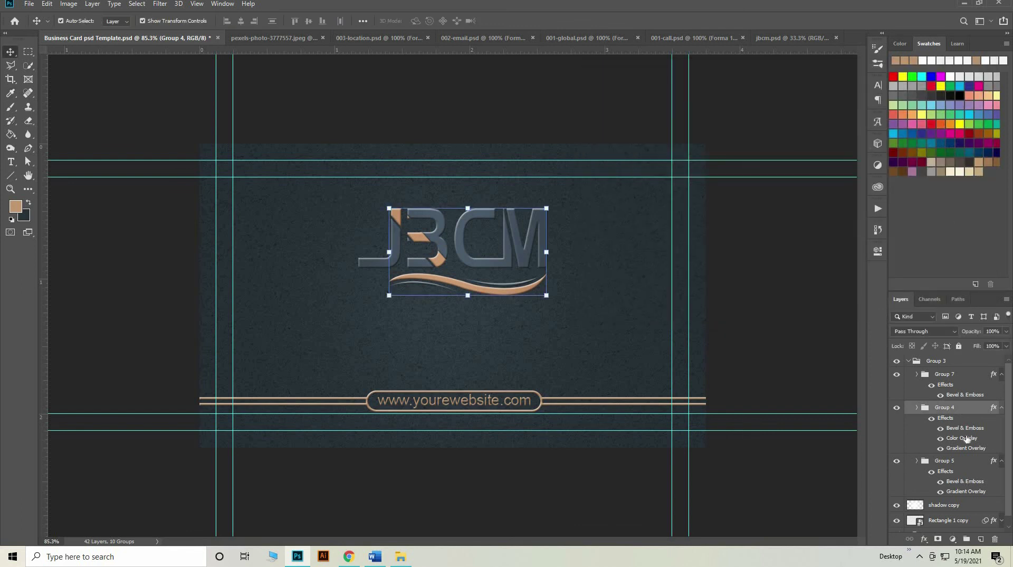
Give Group 5's JBCM letters a 2a3239 Color Overlay at 60% opacity
click(968, 460)
double_click(968, 461)
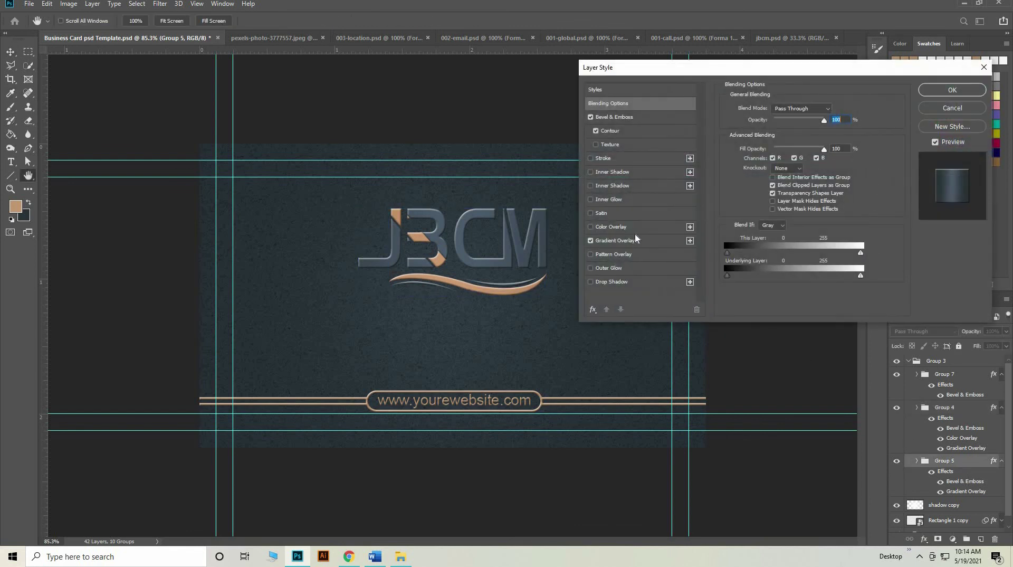
click(635, 227)
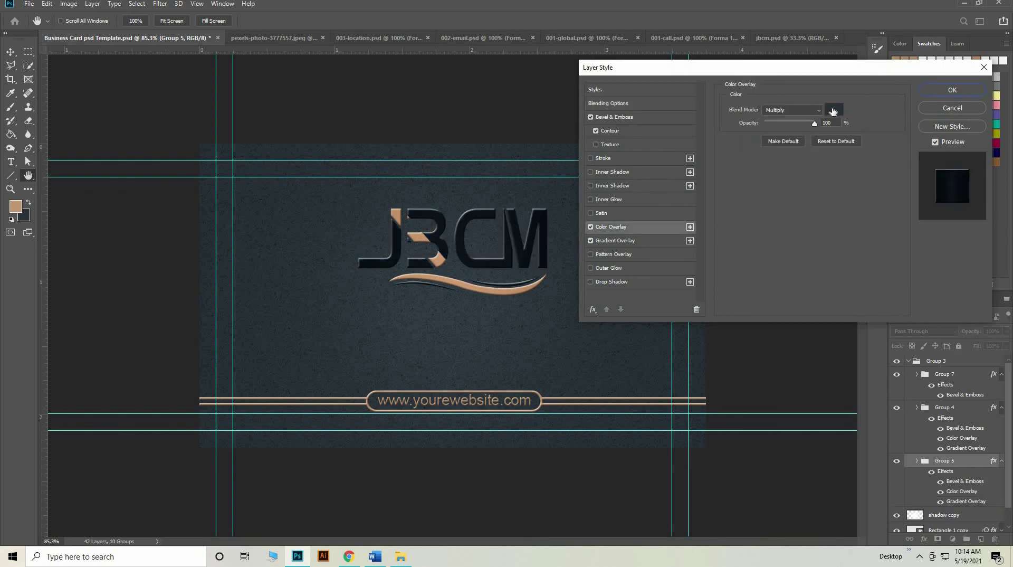
drag(815, 123, 801, 123)
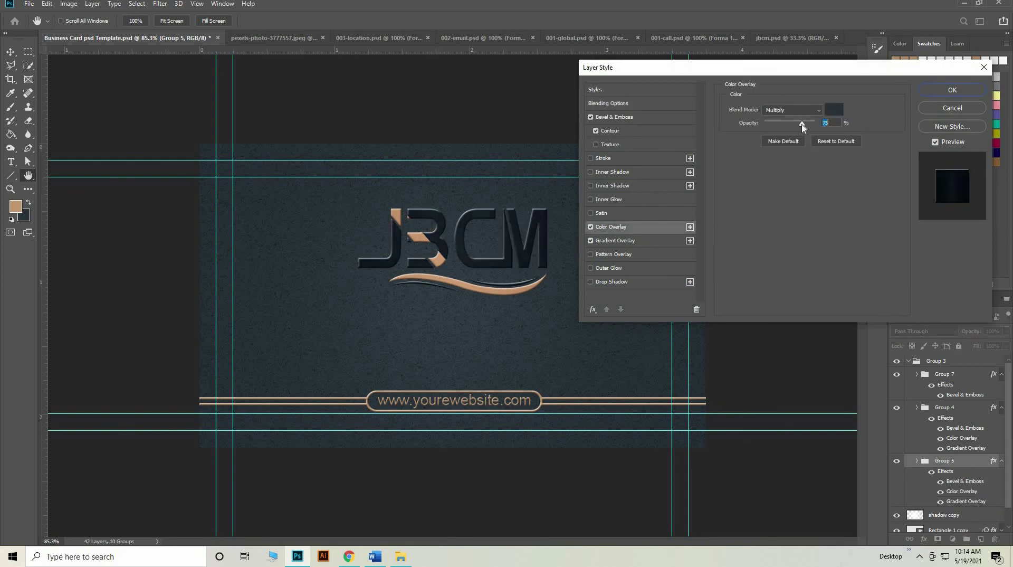
click(834, 109)
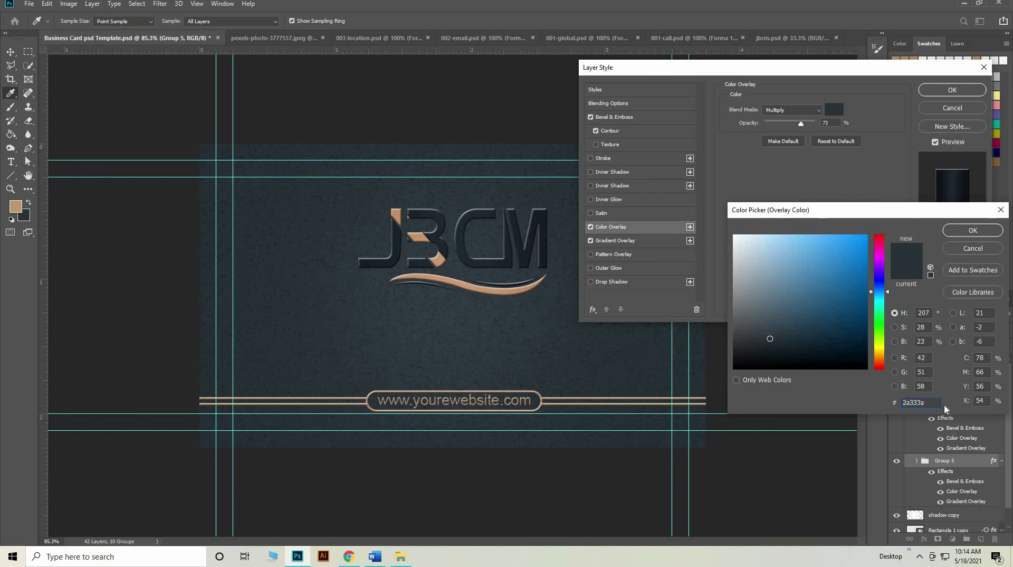
text(2a3)
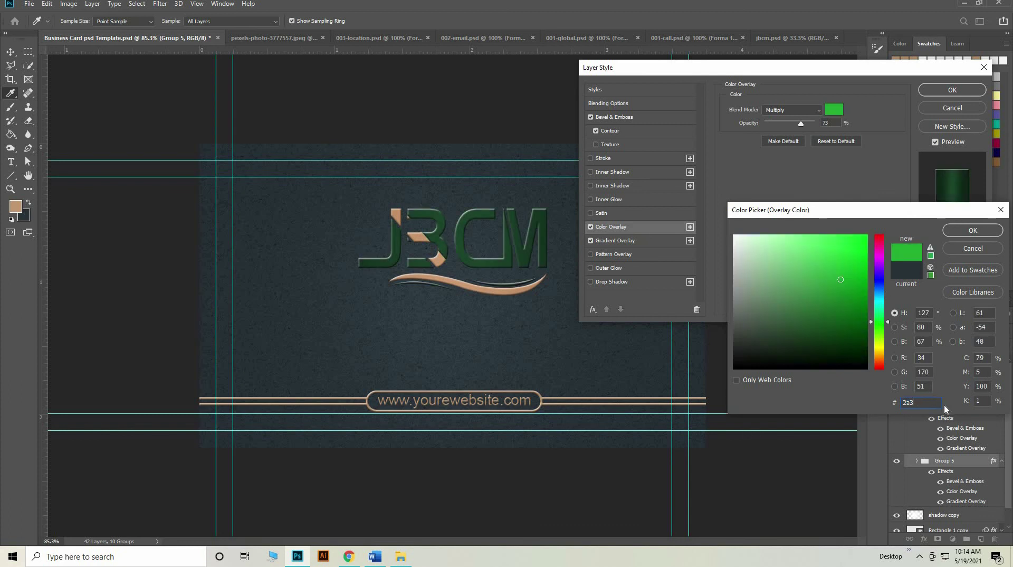
text(23)
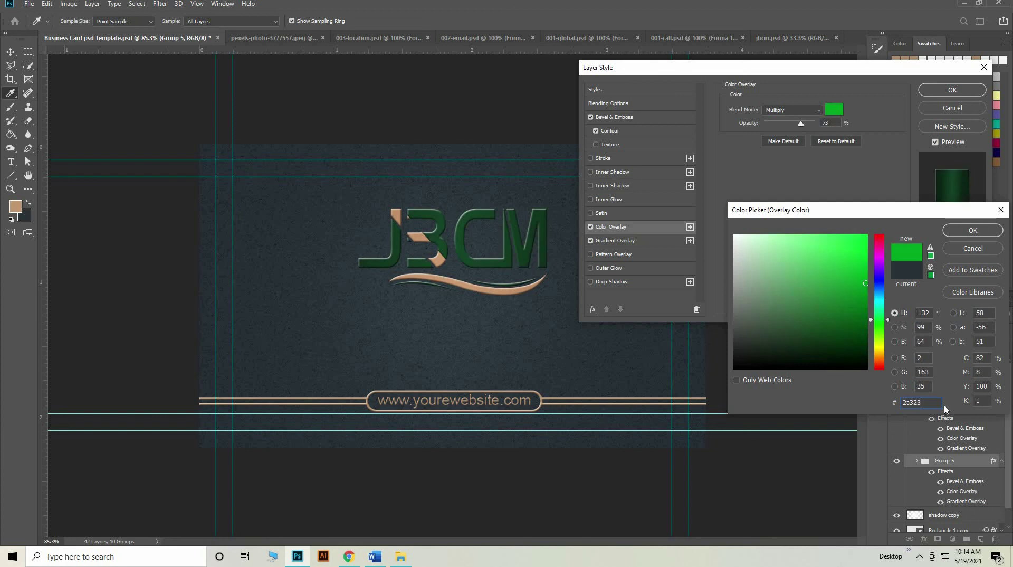
text(9)
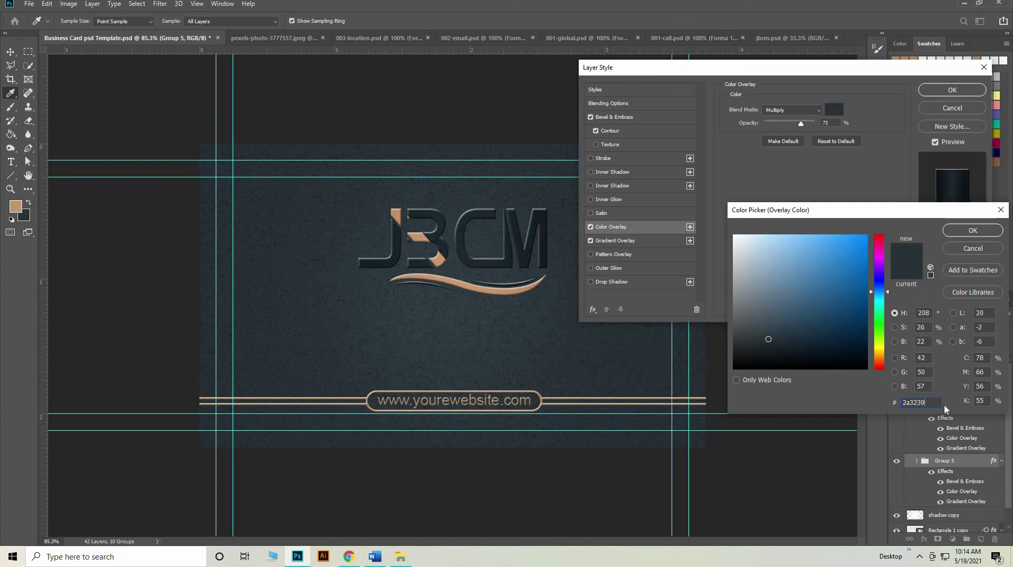
key(Return)
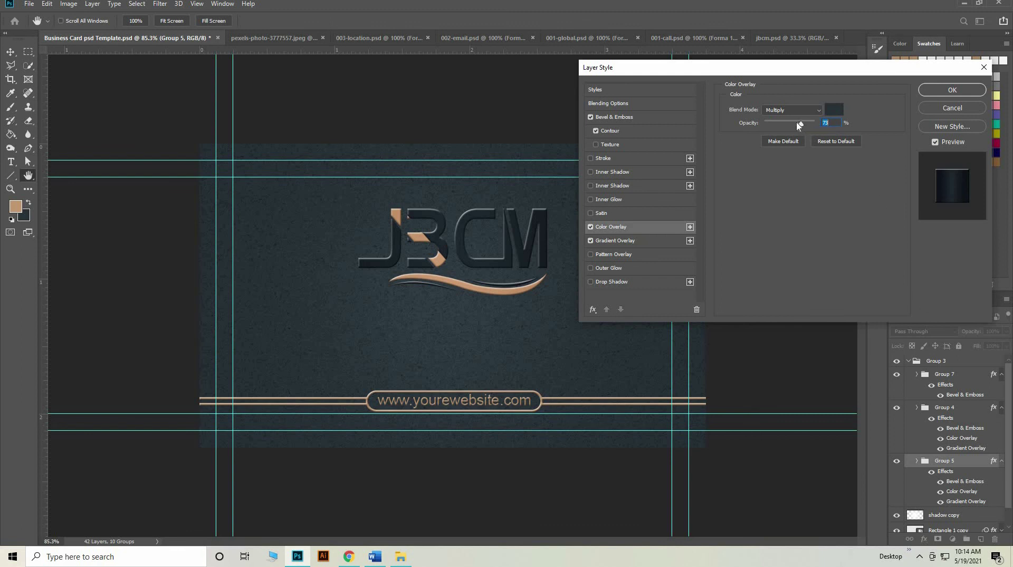
drag(799, 125, 796, 125)
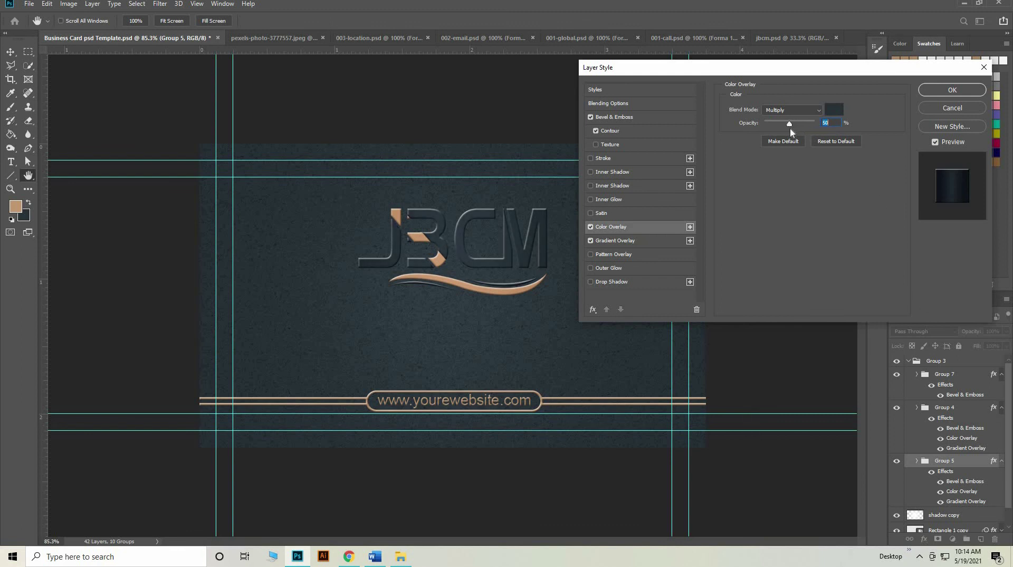
click(952, 90)
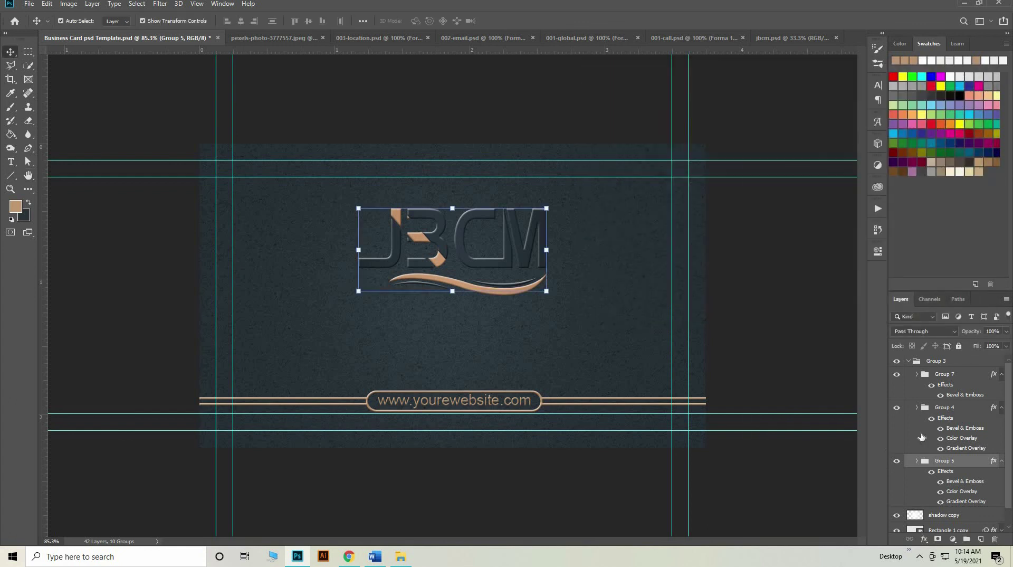
Hide and show the letters' overlay, accents and letters in Groups 4 and 5 to compare
click(940, 492)
click(919, 408)
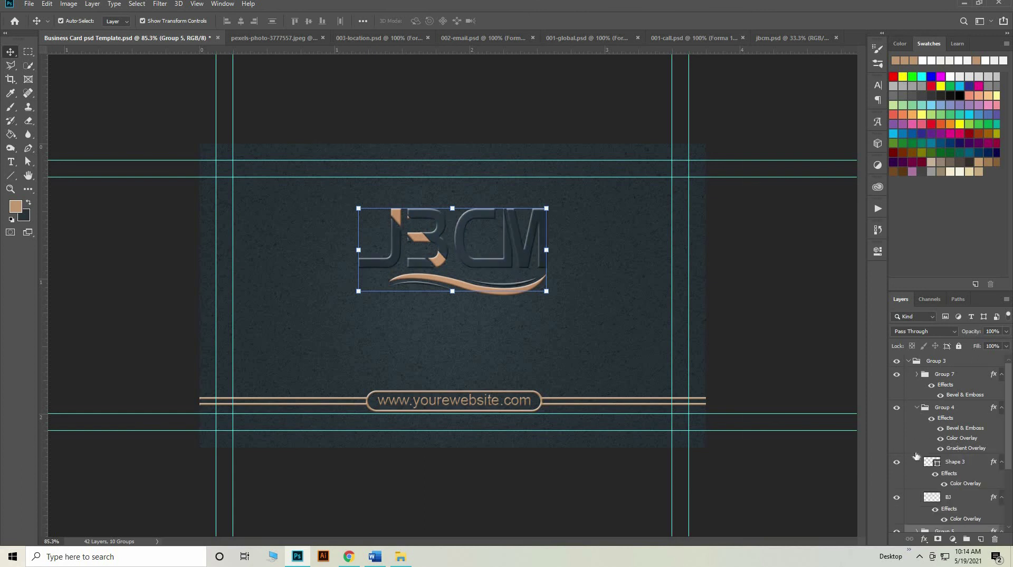
click(951, 412)
click(897, 407)
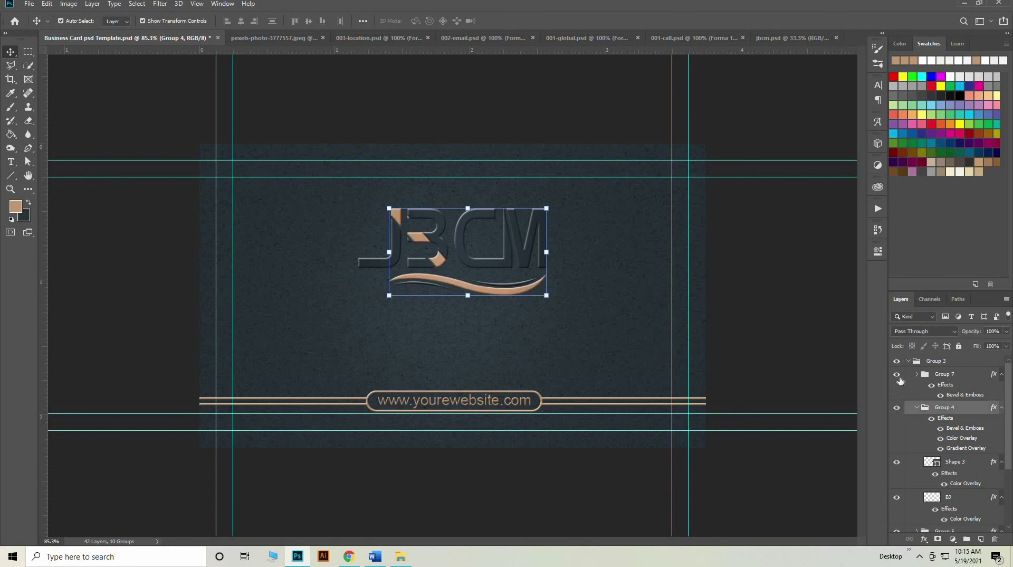
click(897, 374)
click(917, 408)
click(917, 461)
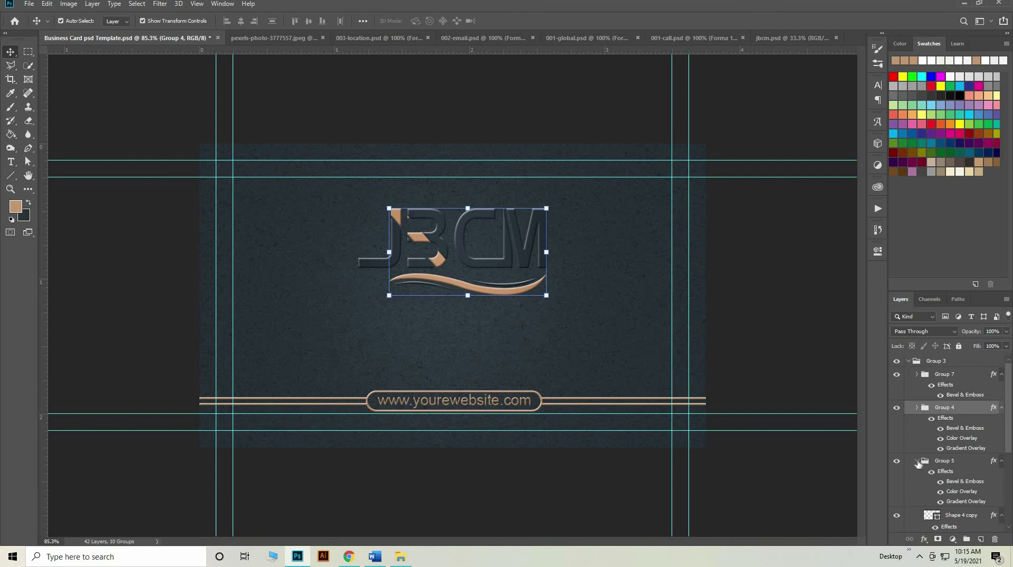
click(897, 461)
click(918, 407)
click(898, 408)
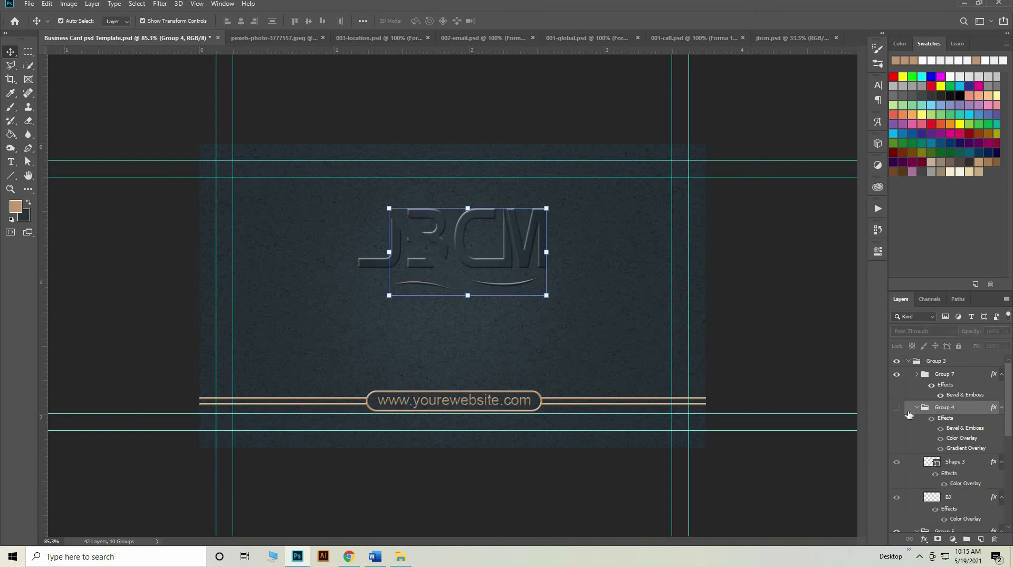
click(917, 407)
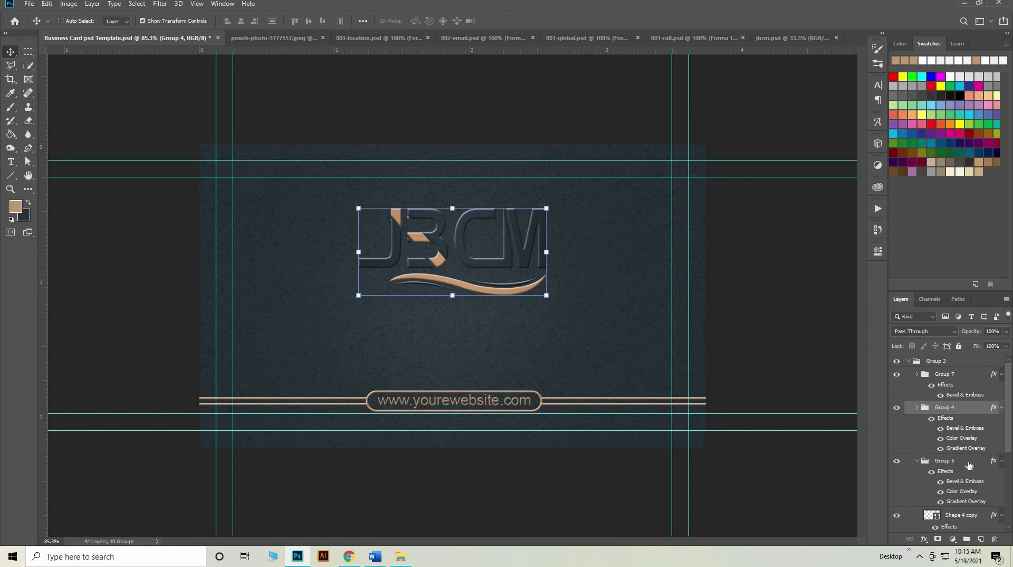
Group Group 4 and Group 5 together and name the group 'logo'
shift+click(969, 465)
key(ctrl+g)
double_click(945, 407)
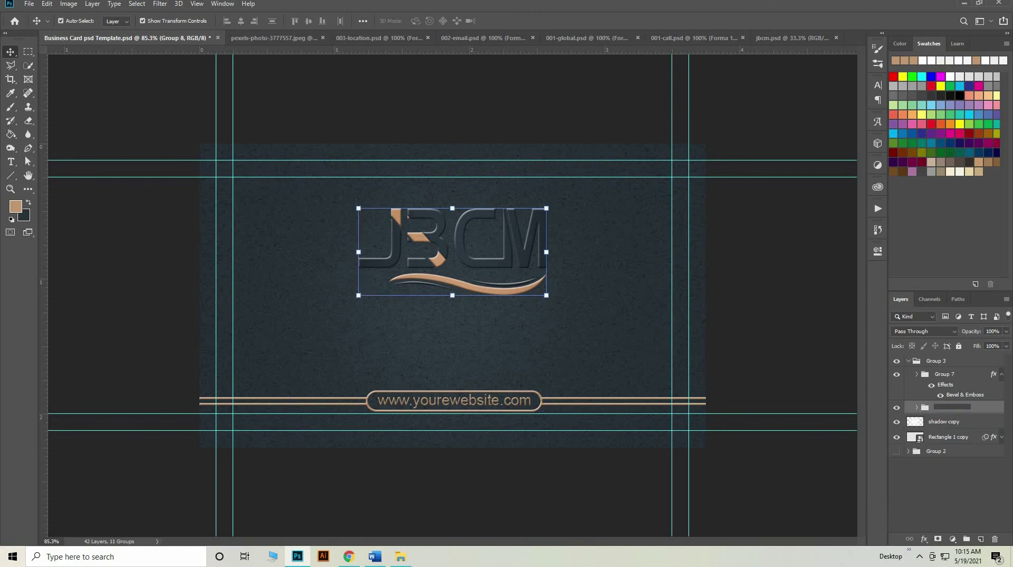
text(go)
key(Return)
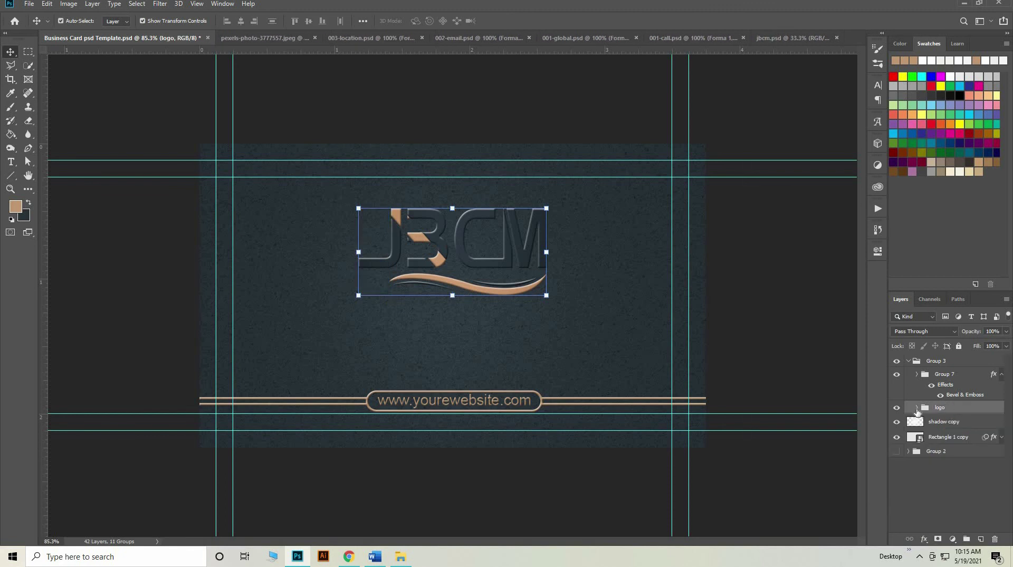
Move the logo group lower on the card and commit its position
key(ctrl)
mouse_move(418, 238)
mouse_down()
mouse_move(461, 303)
mouse_move(462, 293)
mouse_up()
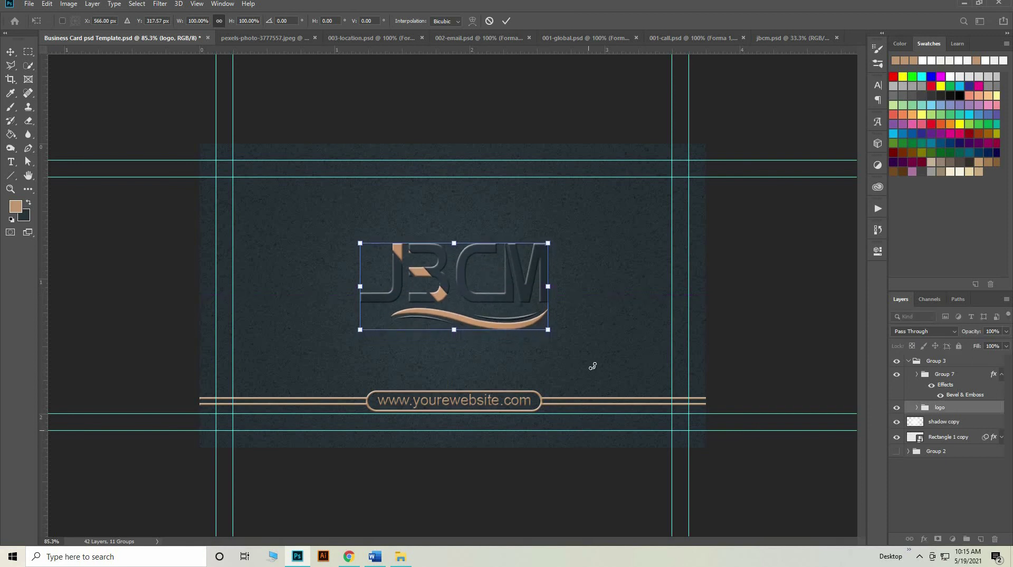
key(Up)
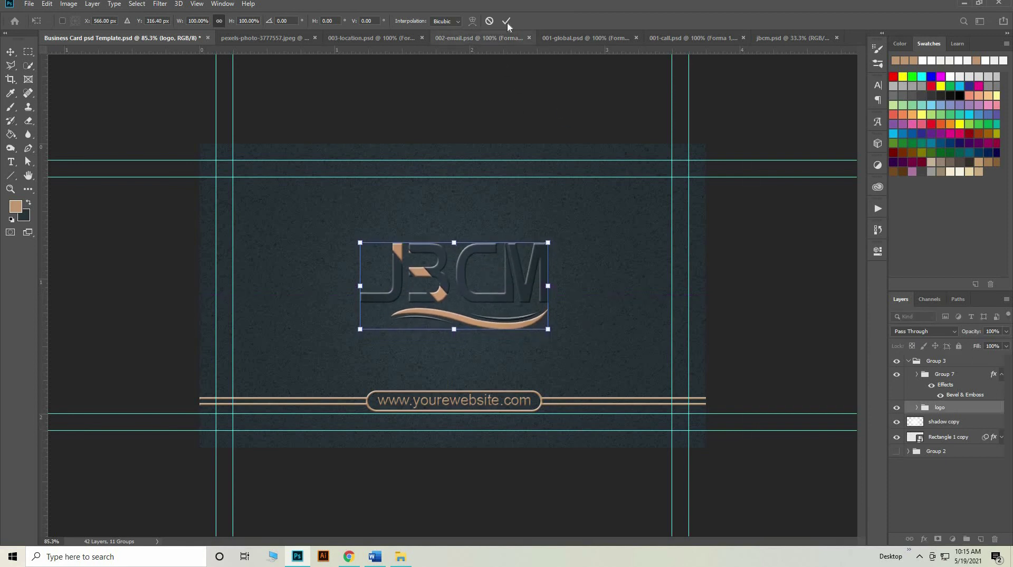
click(508, 21)
click(908, 361)
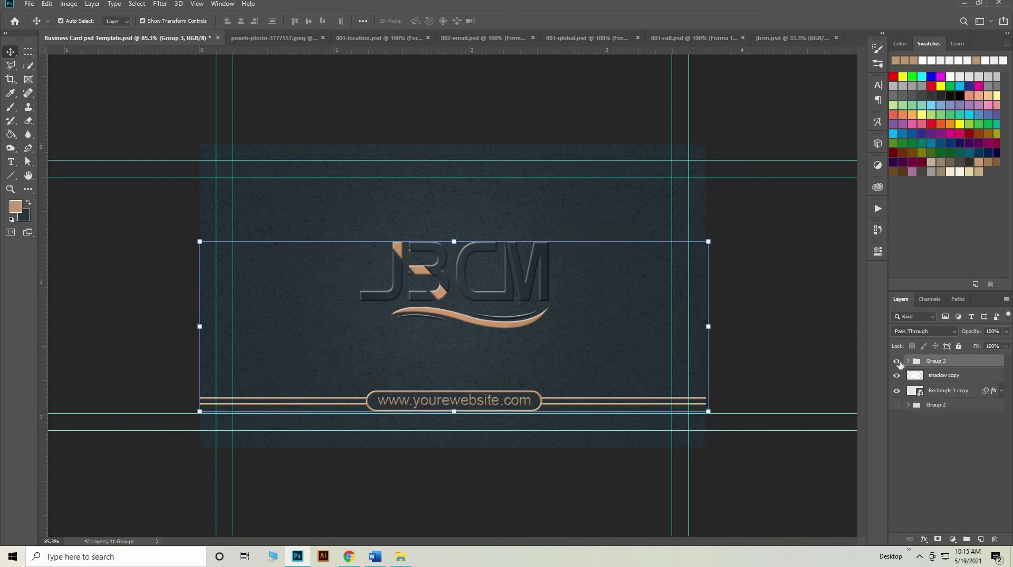
Group the front-side layers, including the shadow copy, into Group 8
click(945, 376)
key(ctrl+g)
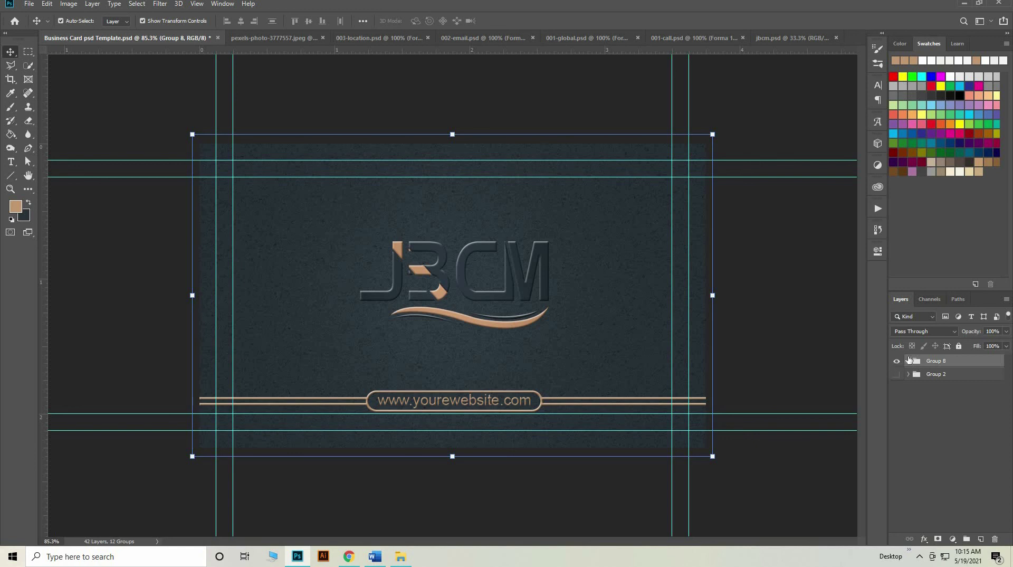
click(909, 361)
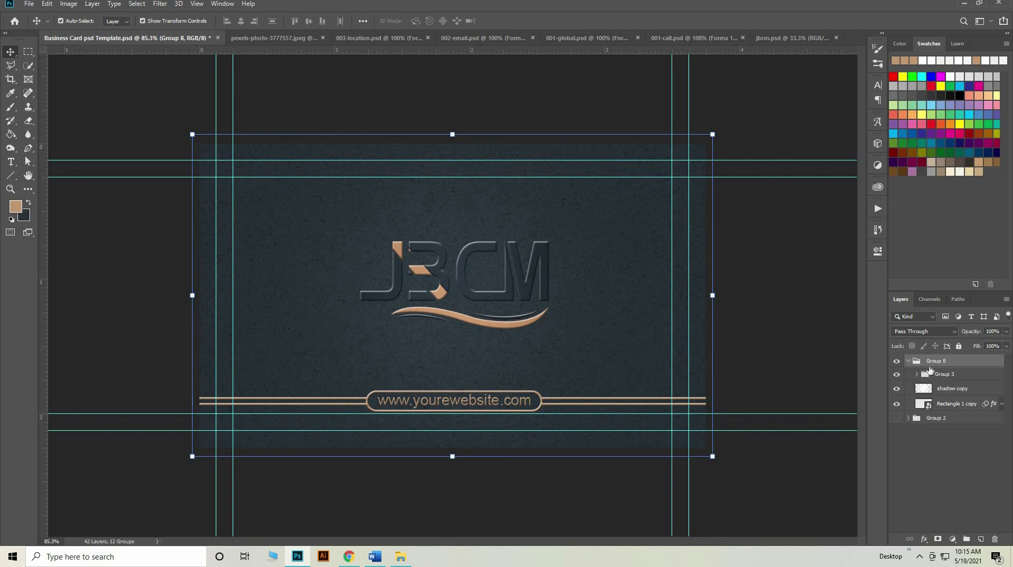
click(917, 375)
Copy Group 7's bevel and emboss style and make back-side Group 2 visible
click(952, 389)
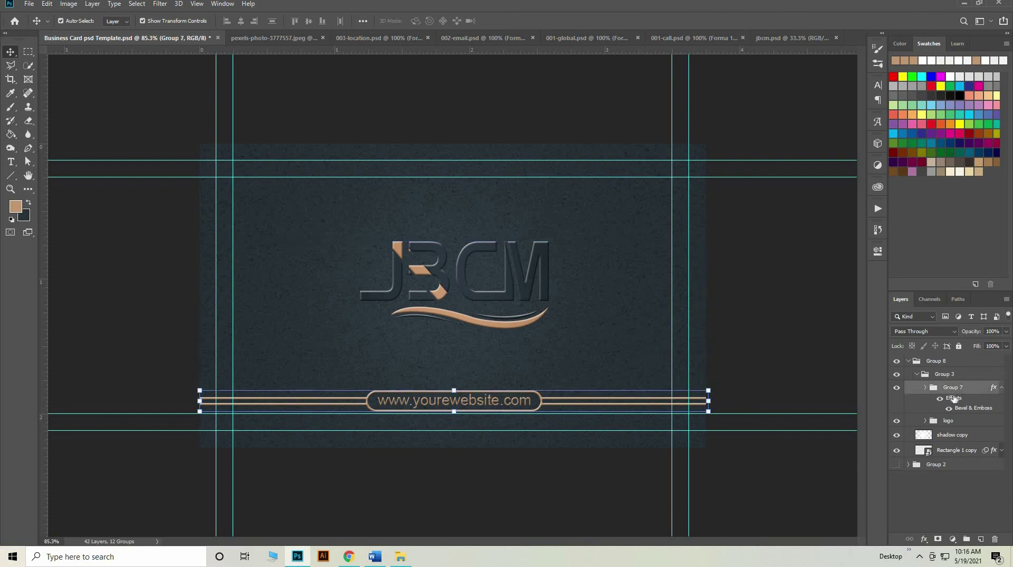
right_click(967, 390)
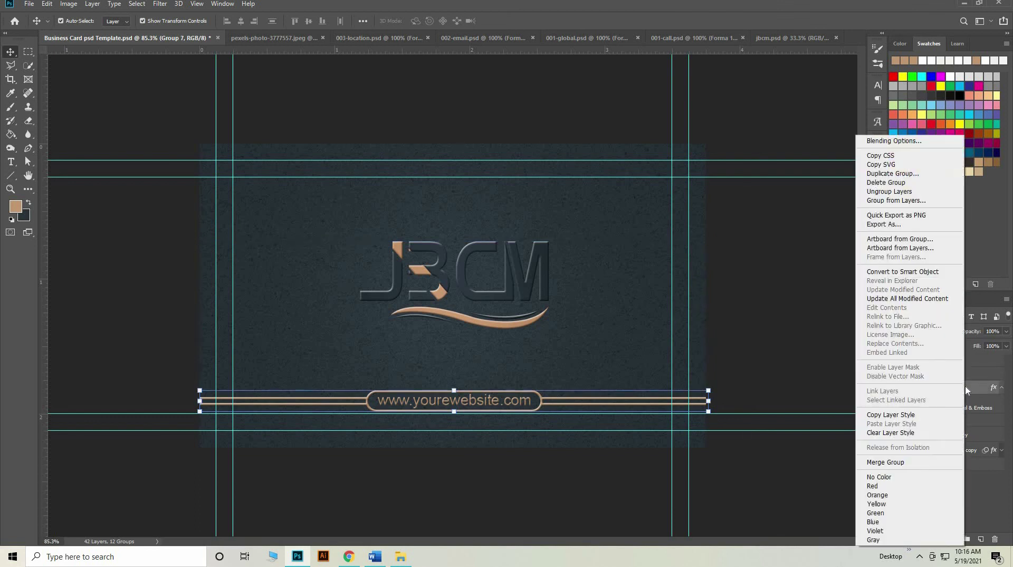
click(920, 414)
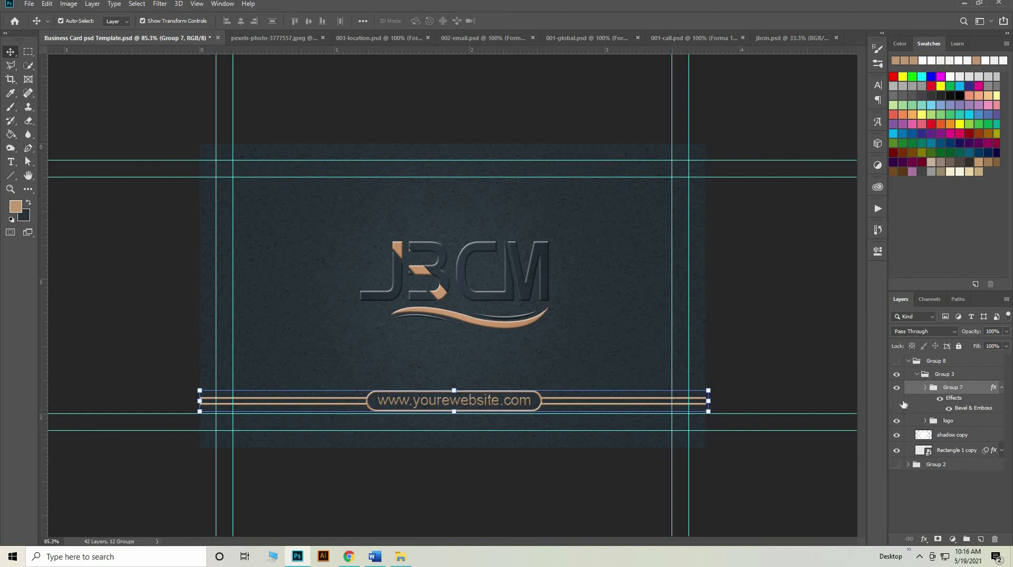
click(897, 465)
Paste the bevel style onto the texr contact details and the Group 1 hexagons
click(919, 467)
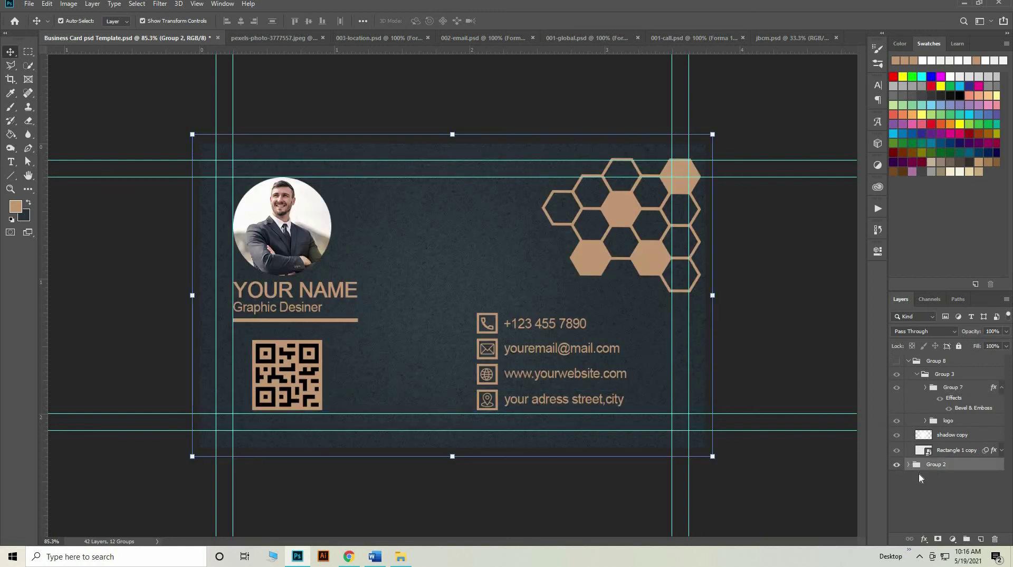
click(908, 465)
click(962, 478)
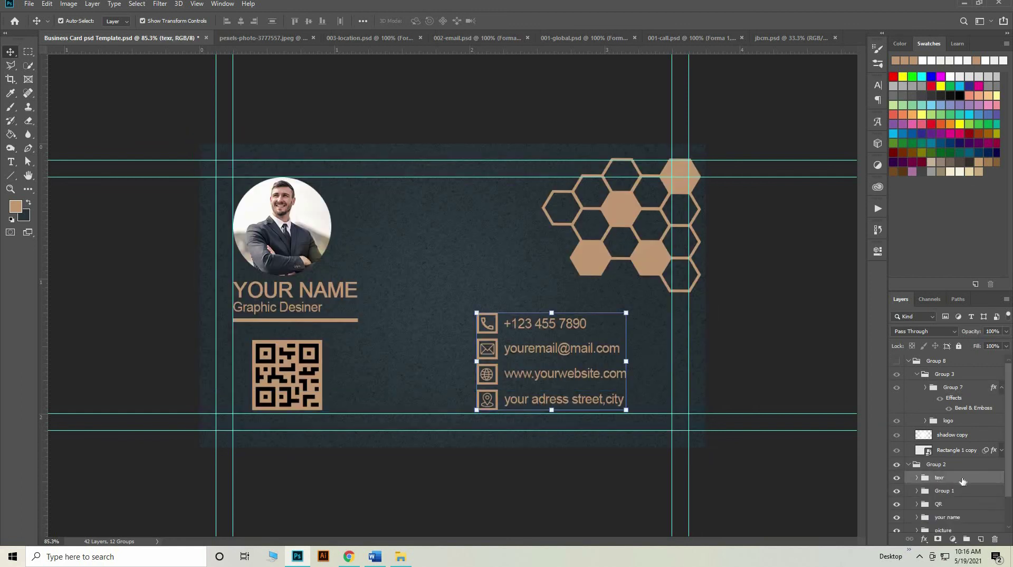
right_click(966, 481)
click(950, 353)
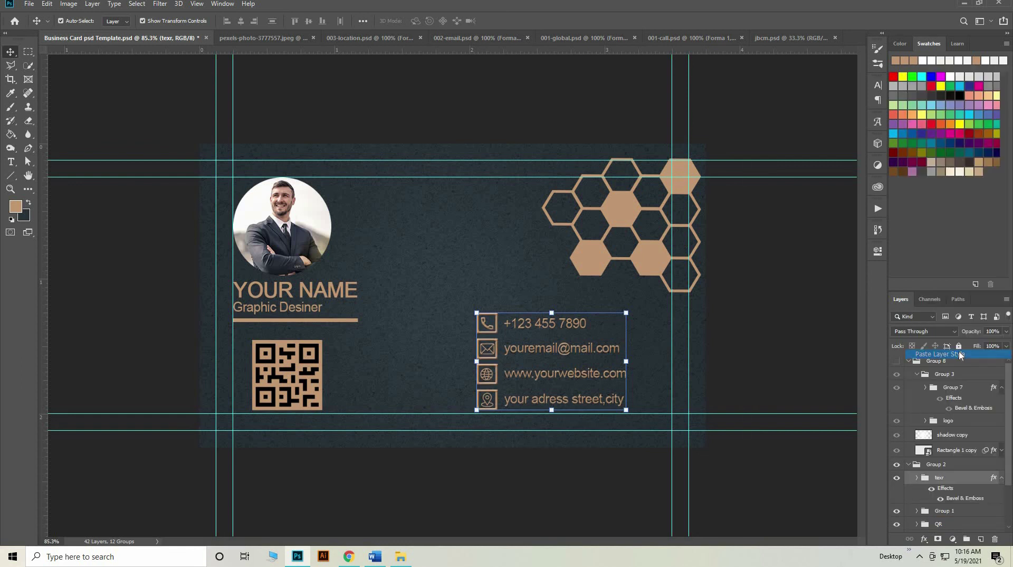
scroll(966, 459, down, 2)
click(964, 456)
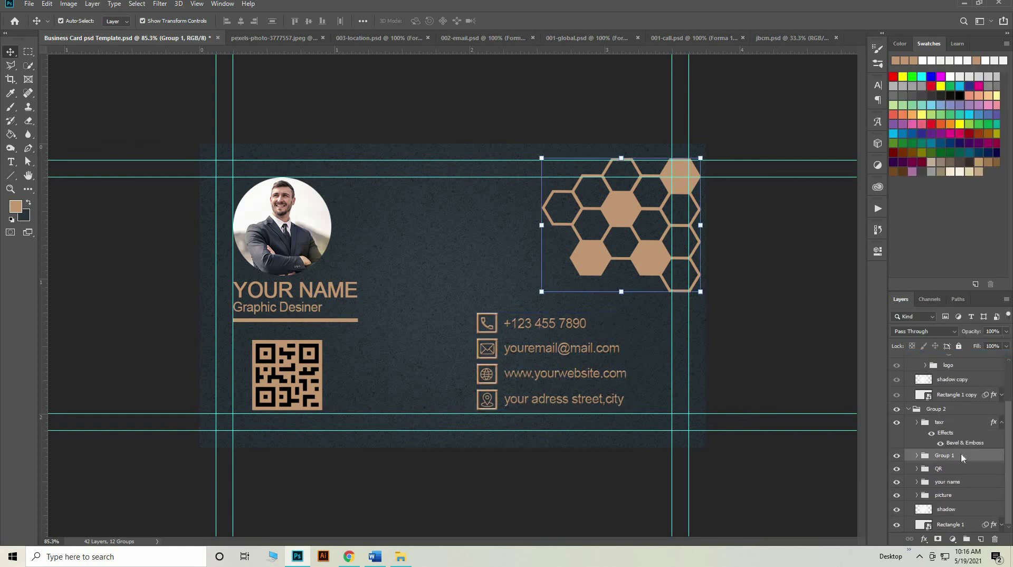
right_click(964, 456)
click(948, 331)
Paste the bevel style onto Rectangle 2 behind the QR code
scroll(962, 438, down, 2)
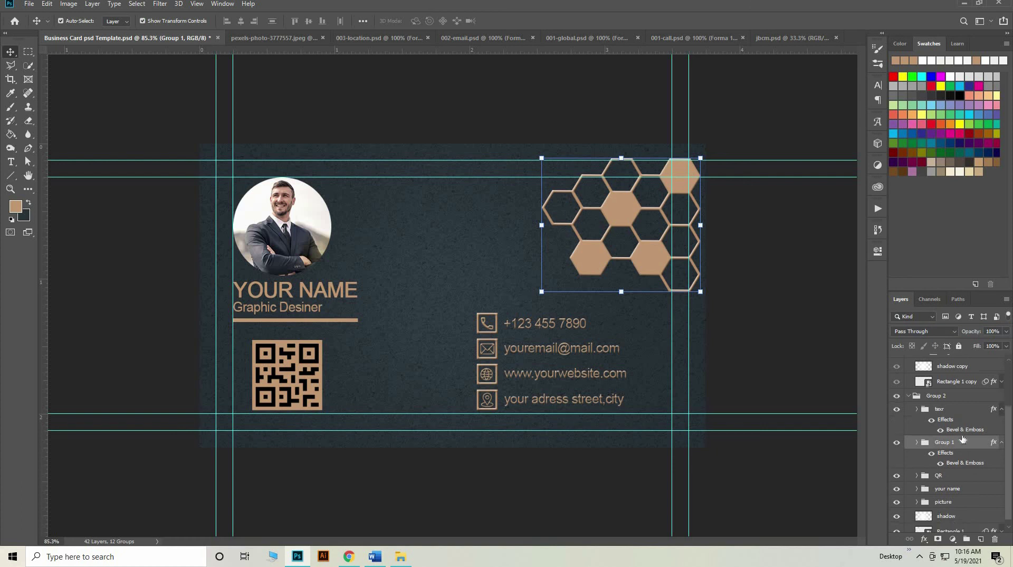
click(919, 468)
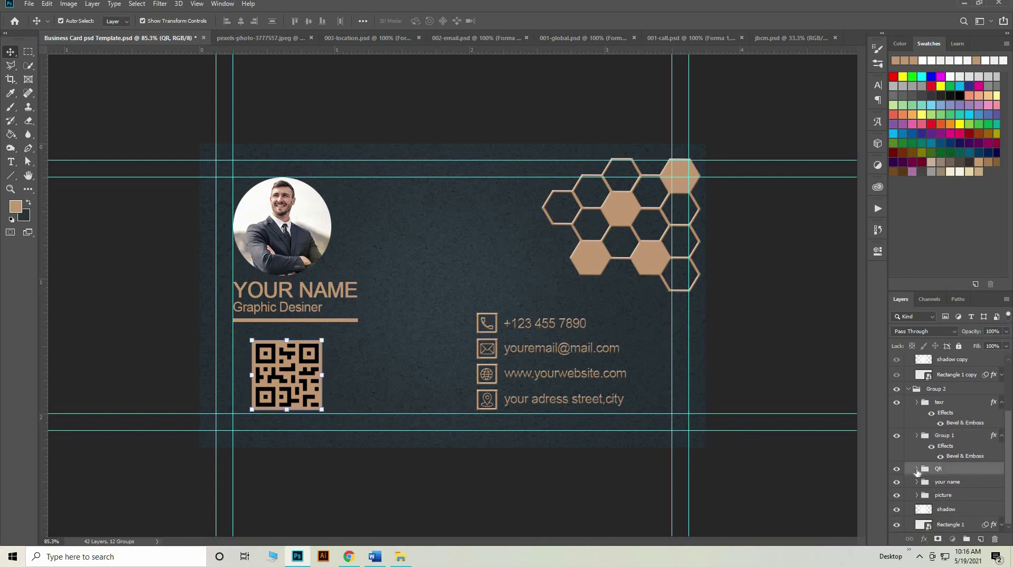
click(919, 469)
scroll(945, 459, down, 1)
click(956, 472)
right_click(955, 471)
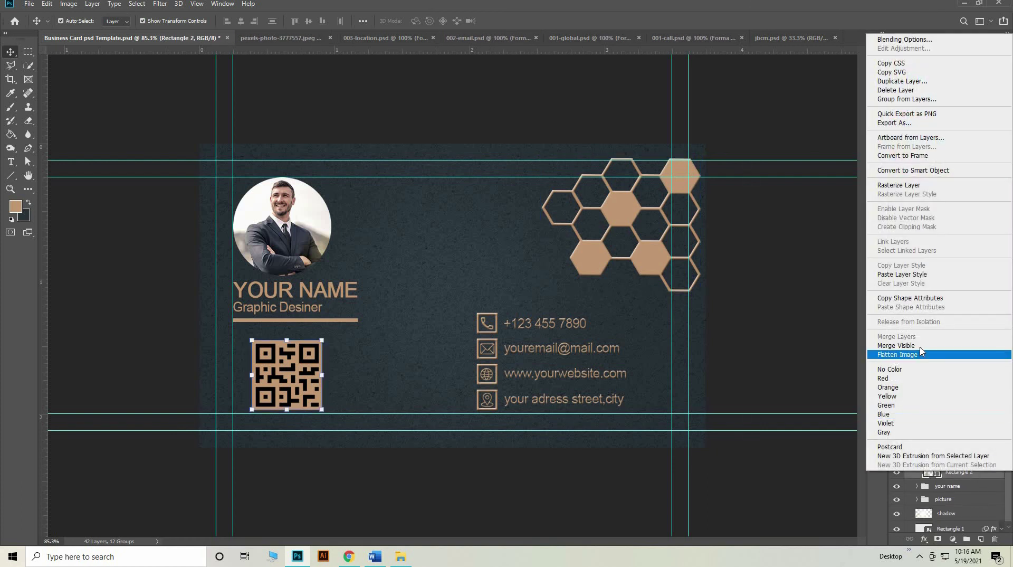
click(935, 275)
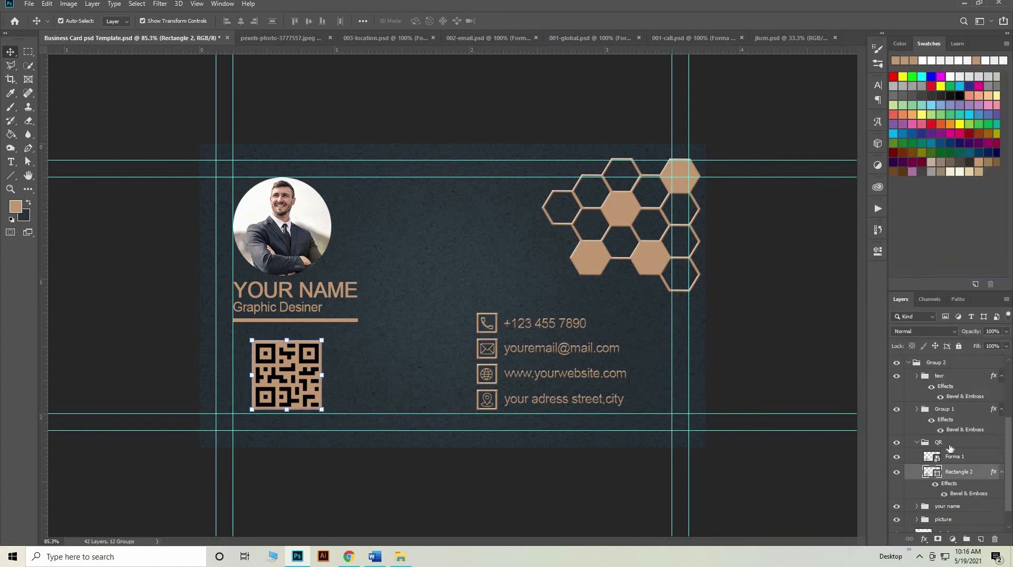
Paste the bevel style onto the your name group and the Ellipse 1 photo circle
click(965, 485)
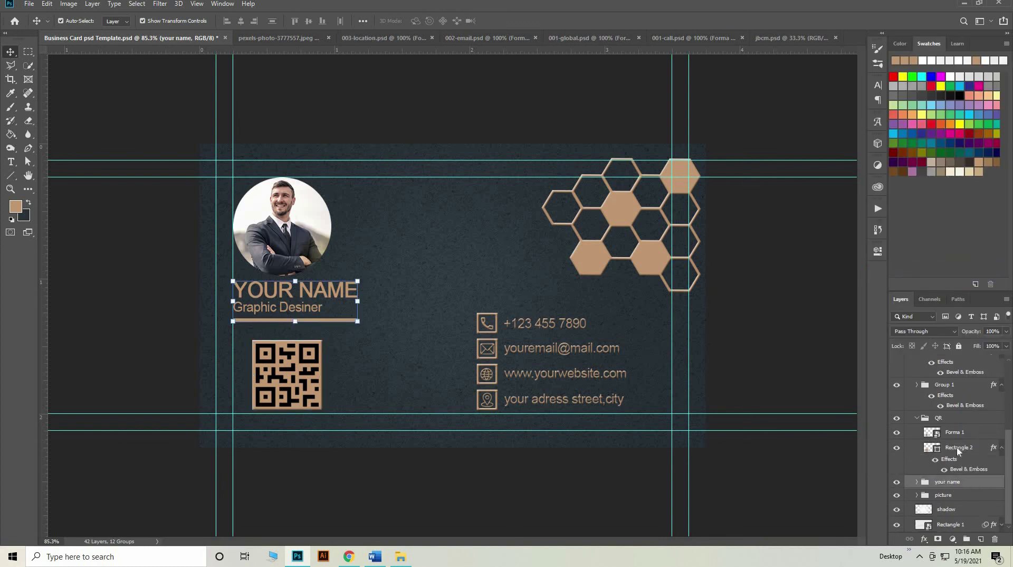
right_click(966, 484)
click(935, 275)
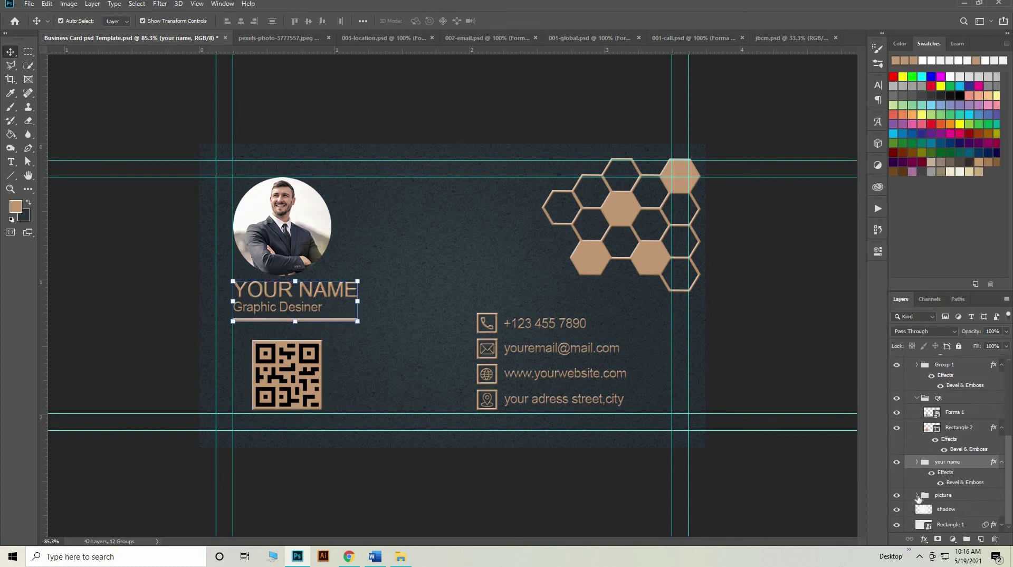
click(918, 495)
right_click(979, 498)
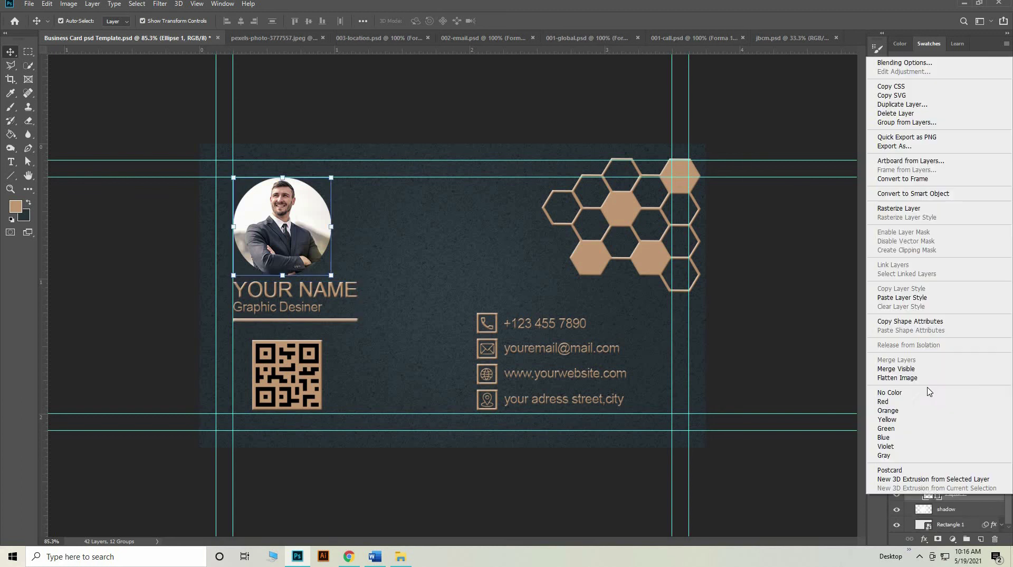
click(950, 296)
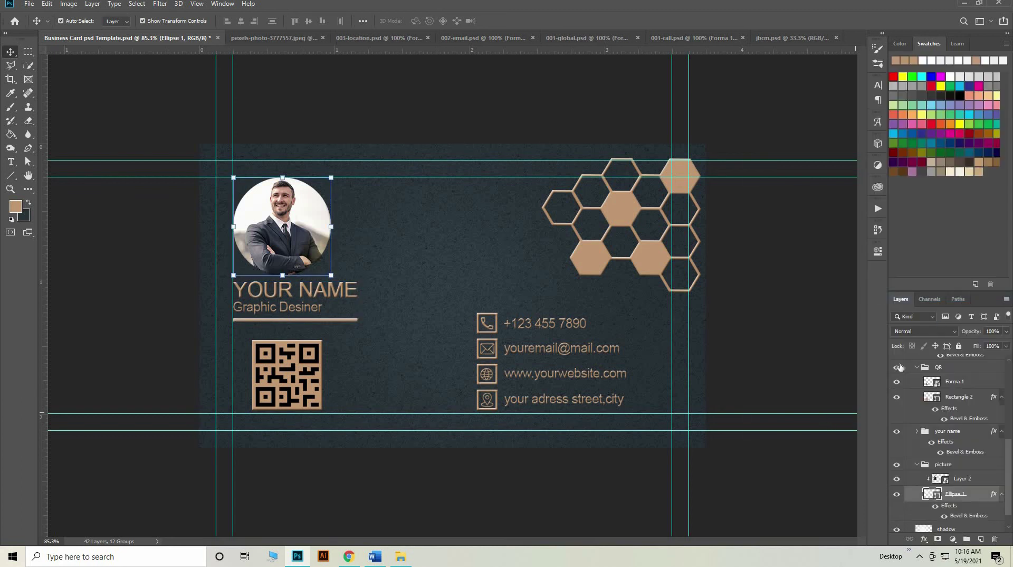
scroll(928, 400, up, 5)
scroll(928, 401, up, 5)
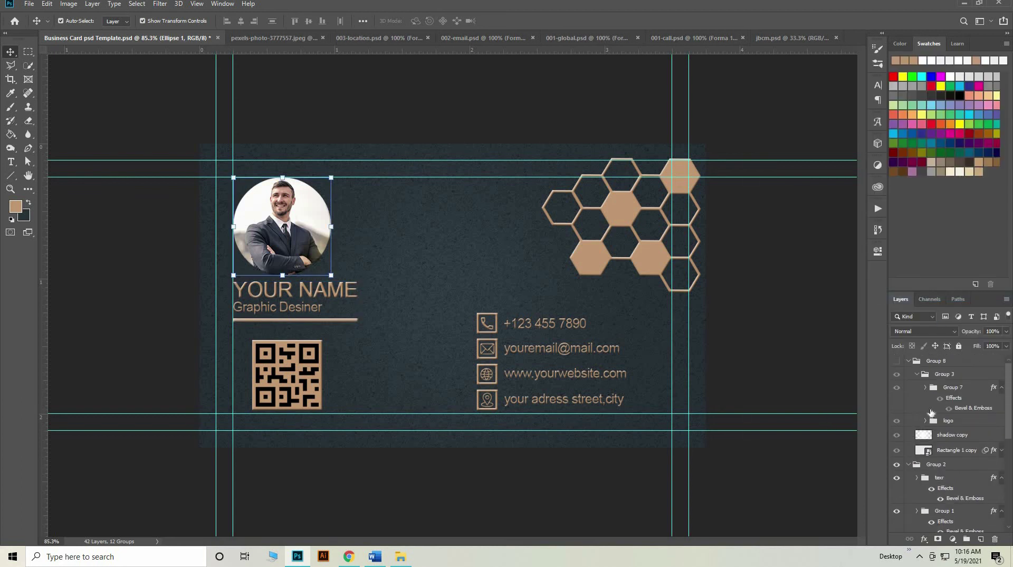
click(917, 373)
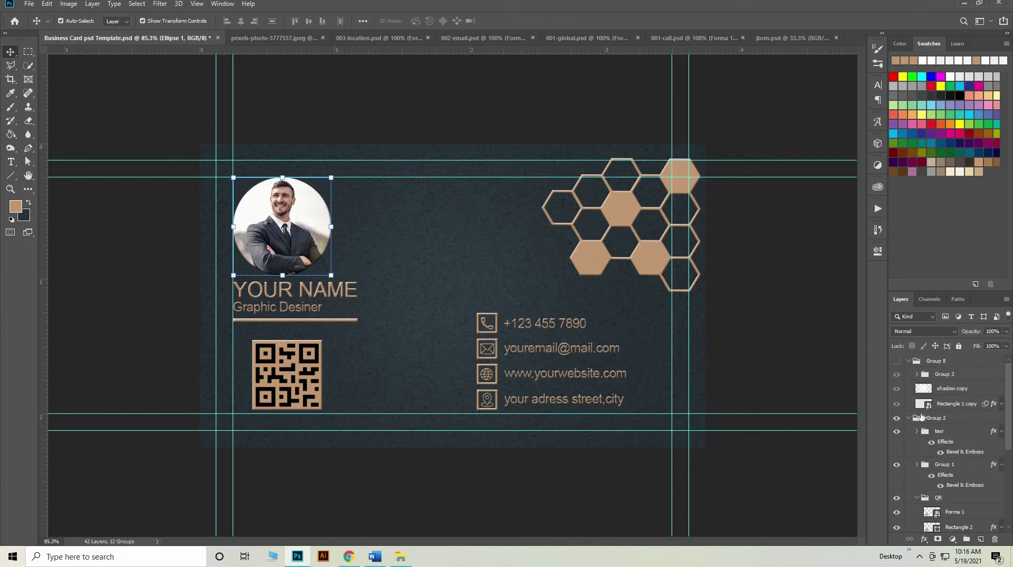
click(905, 418)
Collapse Groups 2 and 8, toggle Group 8 to compare sides, and leave the JBCM front showing
click(909, 418)
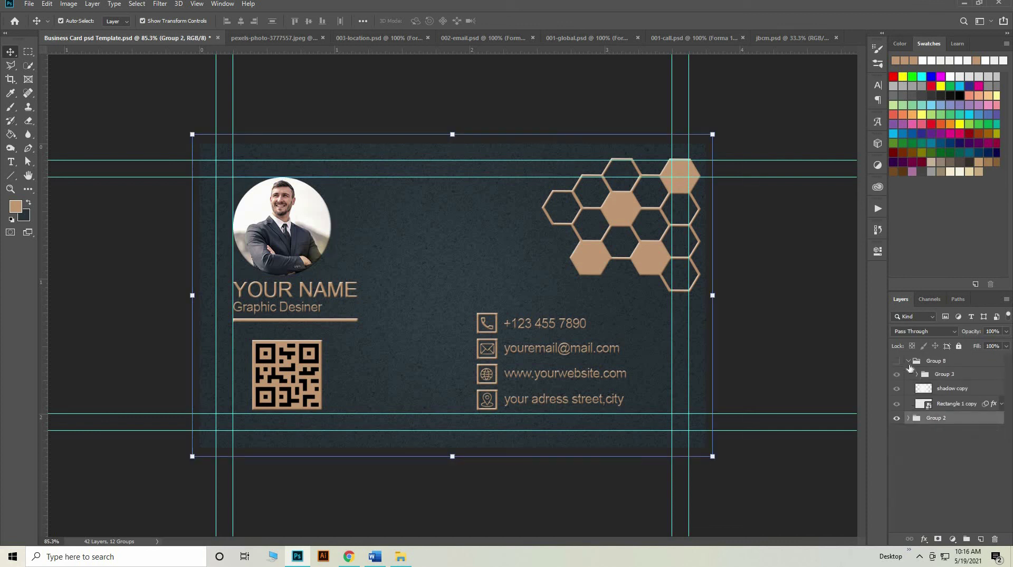
click(908, 361)
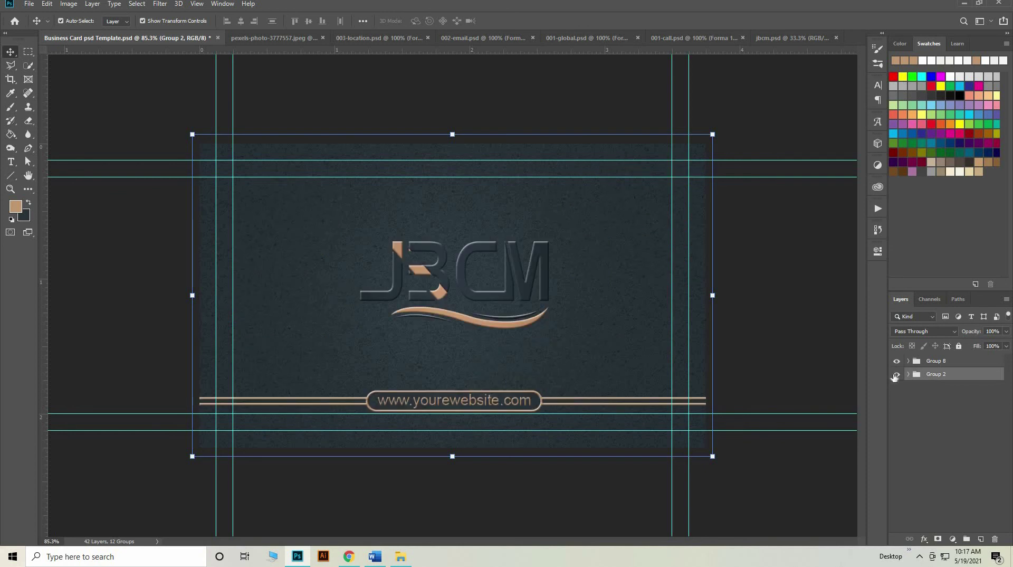
click(897, 361)
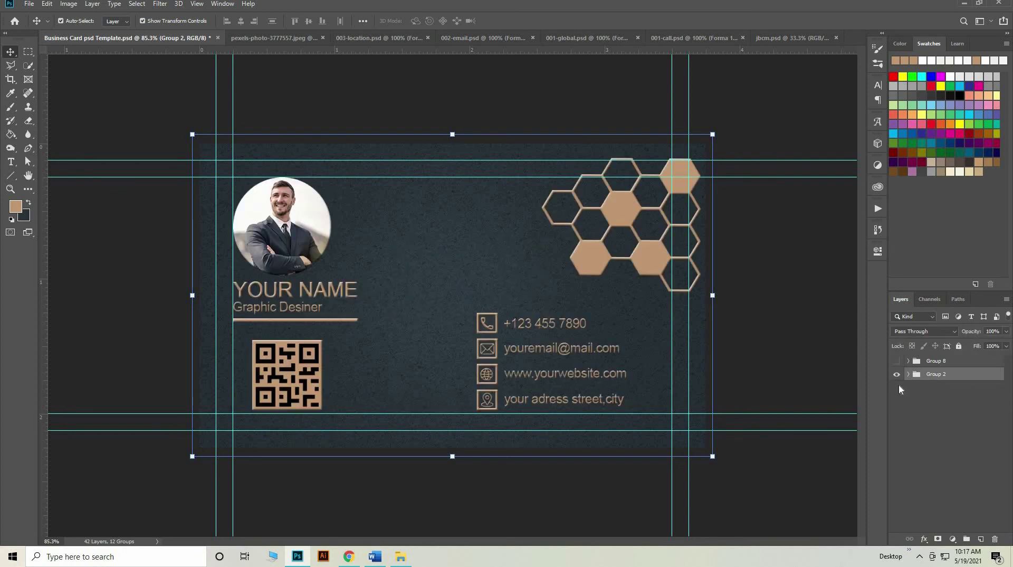
click(897, 361)
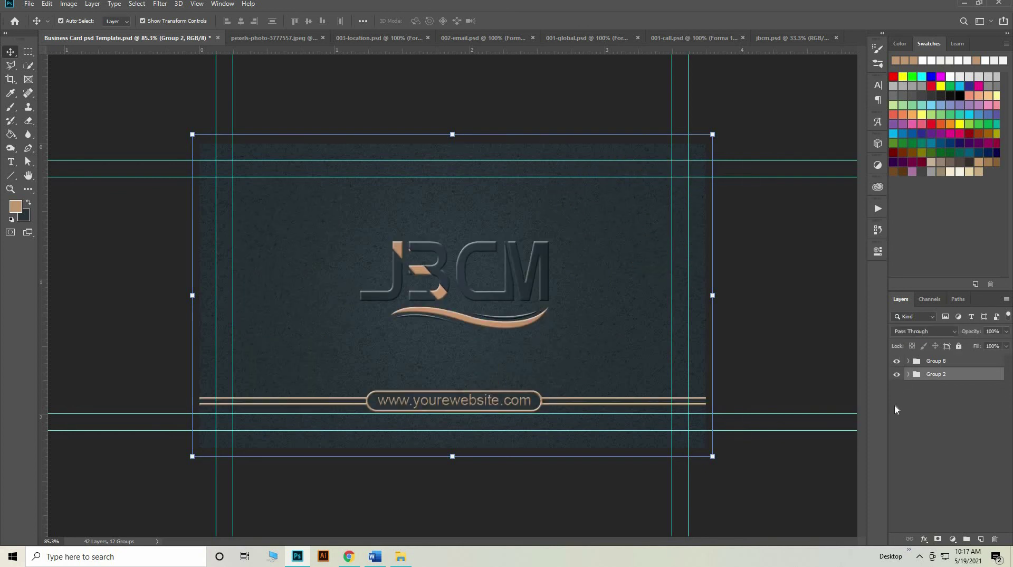
click(910, 409)
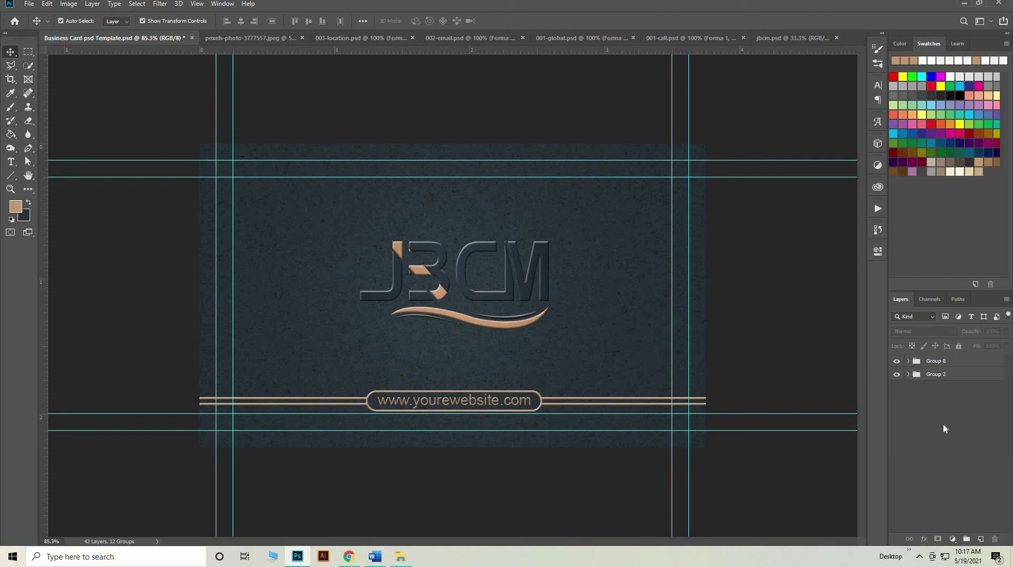